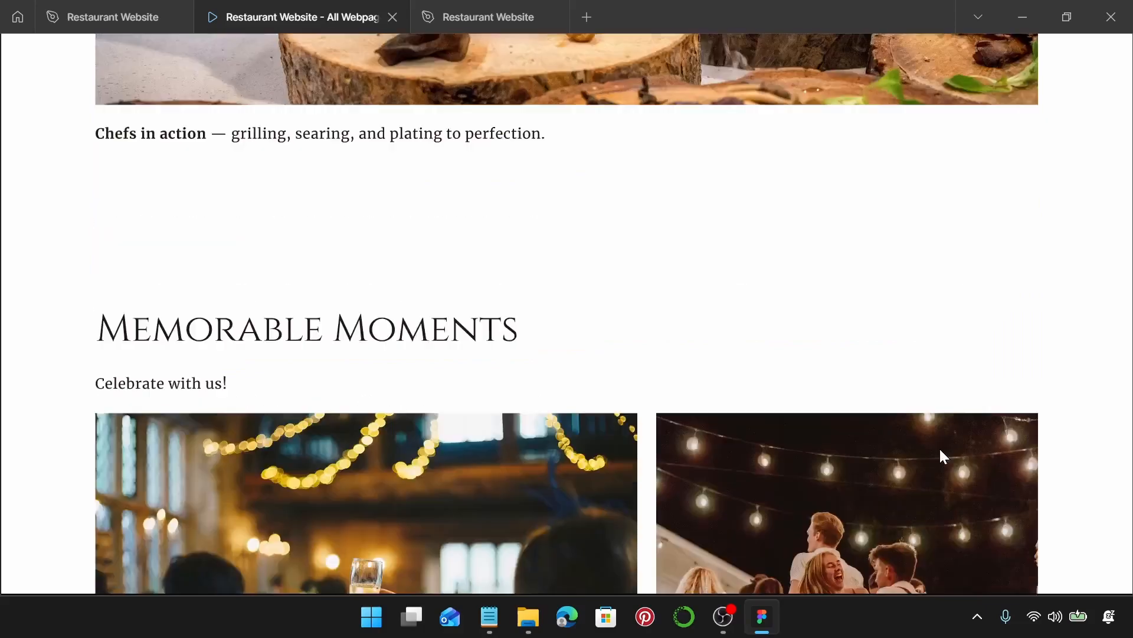
- Review the finished Gallery page from hero to footer in the prototype preview and in the design file
{"action": "scroll", "coordinate": [945, 456], "scroll_direction": "down", "scroll_amount": 4}
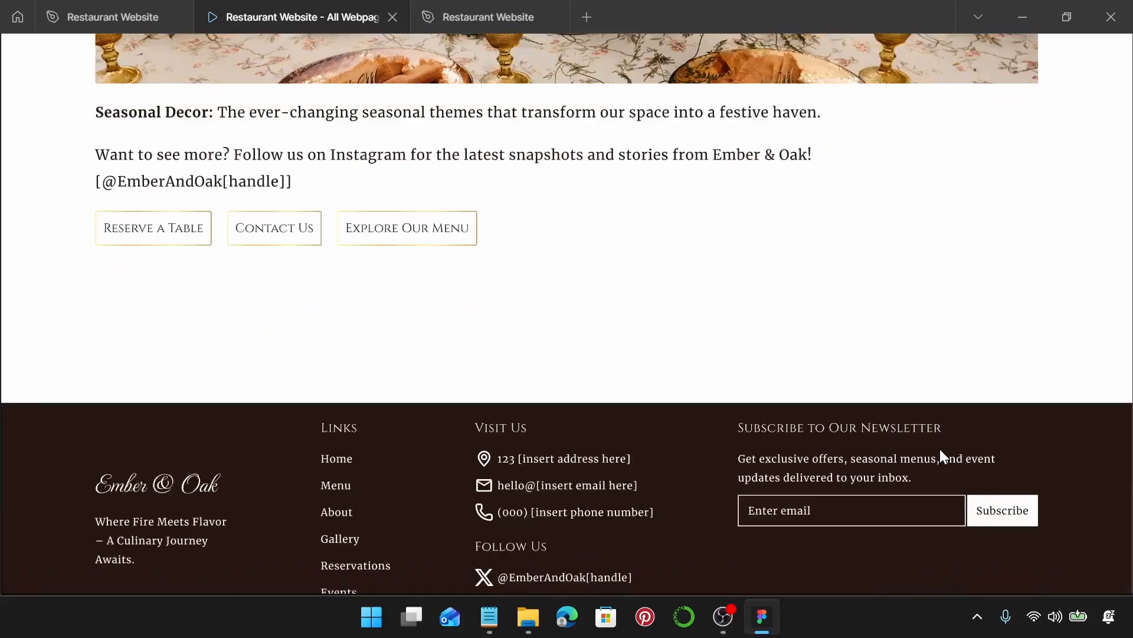
{"action": "scroll", "coordinate": [944, 456], "scroll_direction": "down", "scroll_amount": 2}
{"action": "scroll", "coordinate": [940, 448], "scroll_direction": "up", "scroll_amount": 20}
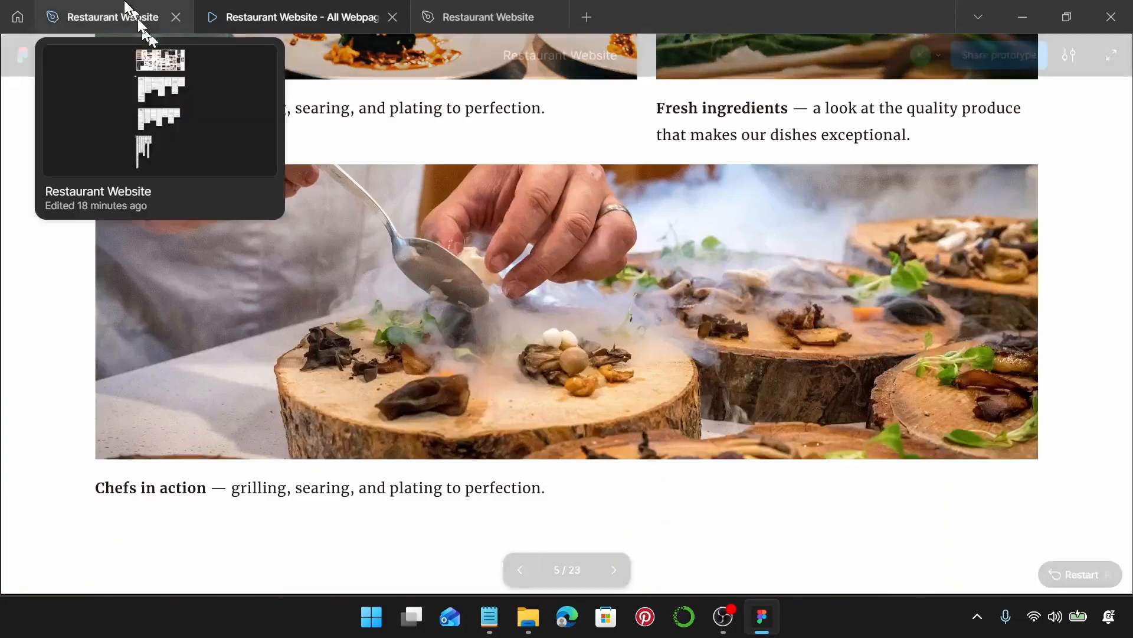
{"action": "left_click", "coordinate": [132, 15]}
{"action": "scroll", "coordinate": [649, 195], "scroll_direction": "down", "scroll_amount": 6}
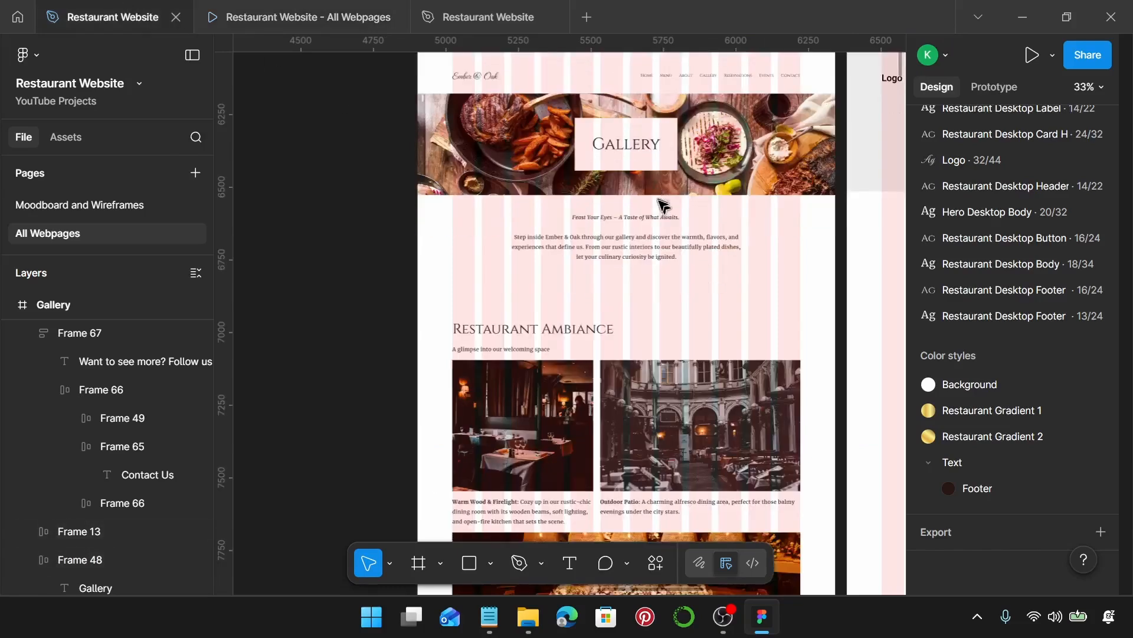
{"action": "scroll", "coordinate": [669, 213], "scroll_direction": "down", "scroll_amount": 9}
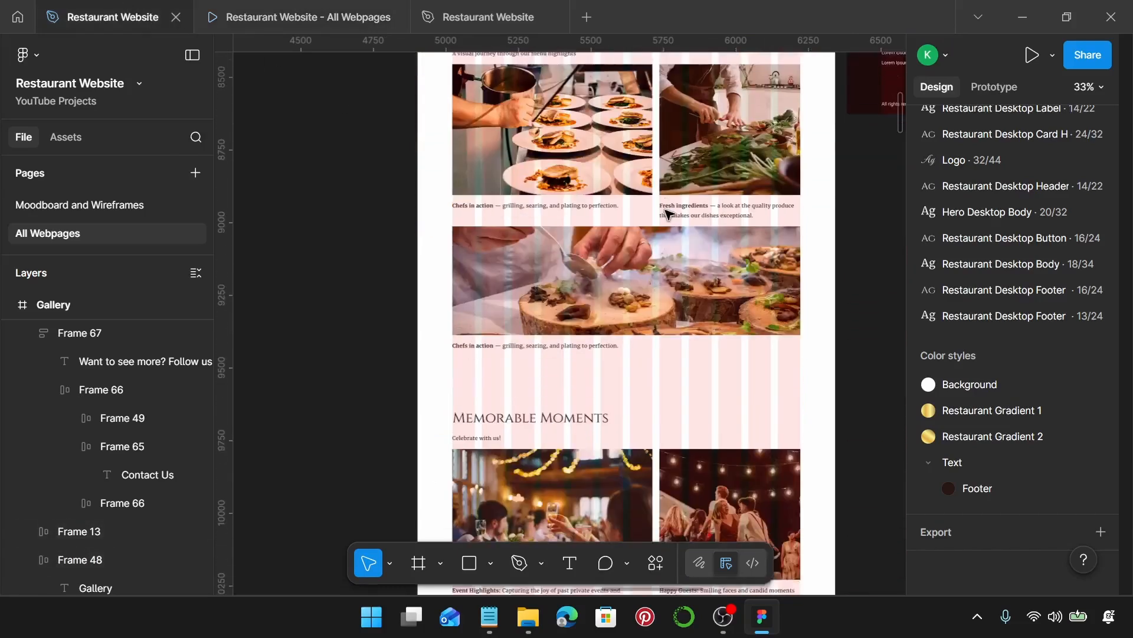
{"action": "scroll", "coordinate": [669, 214], "scroll_direction": "up", "scroll_amount": 5}
{"action": "scroll", "coordinate": [669, 214], "scroll_direction": "up", "scroll_amount": 10}
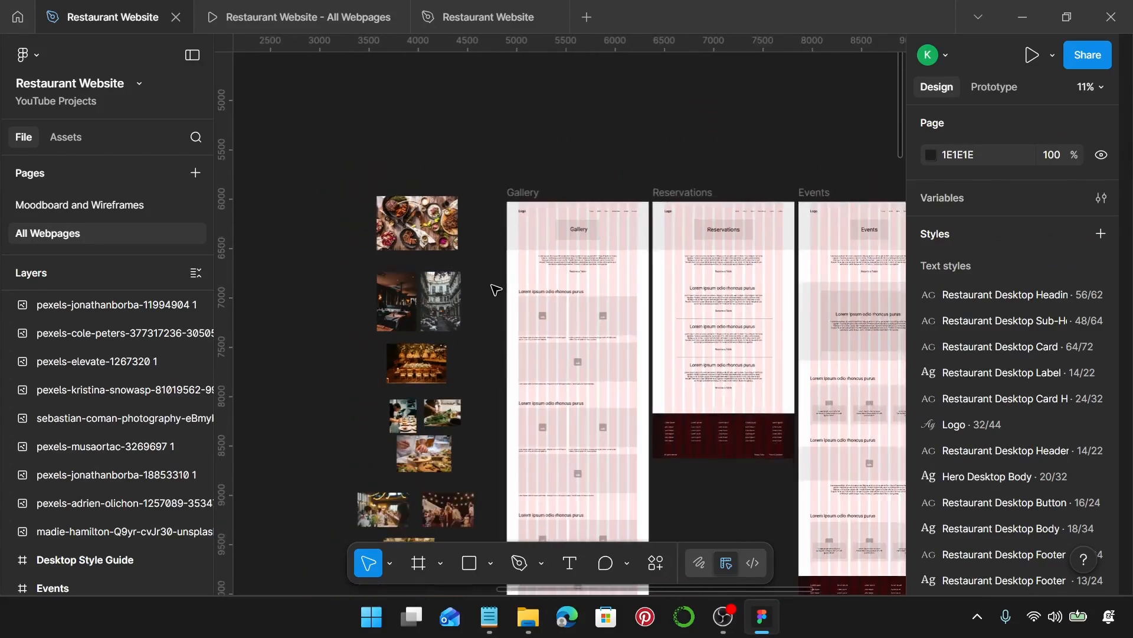
- Copy the navigation bar, hero image and title box from the About page
{"action": "scroll", "coordinate": [496, 288], "scroll_direction": "down", "scroll_amount": 2}
{"action": "scroll", "coordinate": [496, 288], "scroll_direction": "left", "scroll_amount": 5}
{"action": "scroll", "coordinate": [354, 195], "scroll_direction": "up", "scroll_amount": 2}
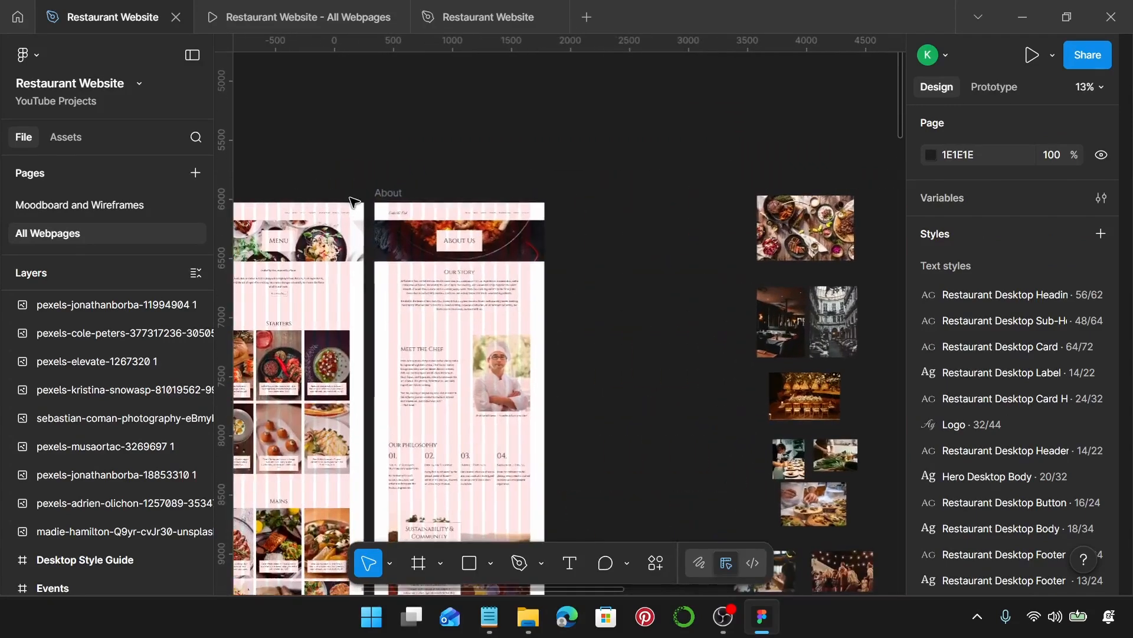
{"action": "left_click_drag", "start_coordinate": [364, 177], "coordinate": [557, 260]}
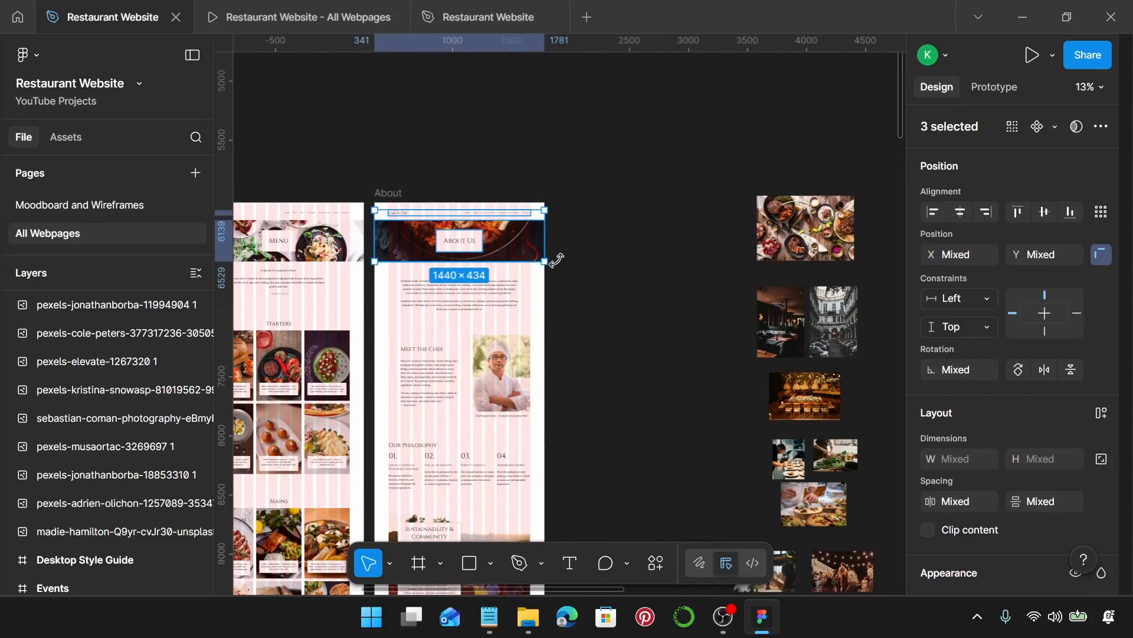
- Replace the placeholder header and hero of the wireframe Gallery frame with the copied About header and hero
{"action": "scroll", "coordinate": [557, 260], "scroll_direction": "right", "scroll_amount": 8}
{"action": "scroll", "coordinate": [491, 208], "scroll_direction": "up", "scroll_amount": 3}
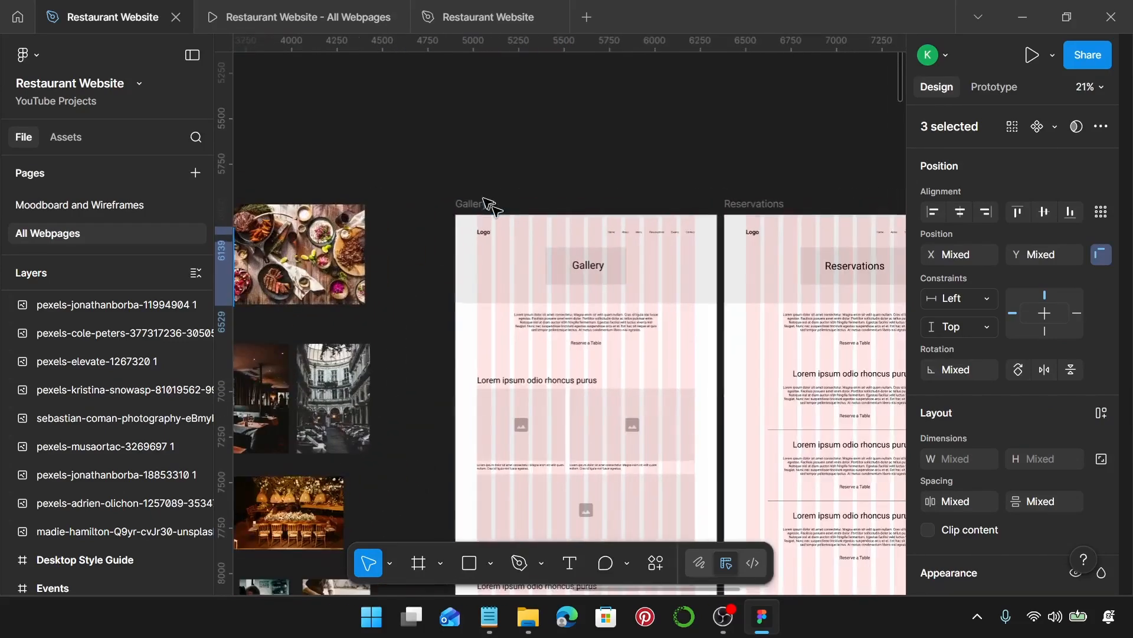
{"action": "left_click_drag", "start_coordinate": [445, 179], "coordinate": [716, 305]}
{"action": "key", "text": "Delete"}
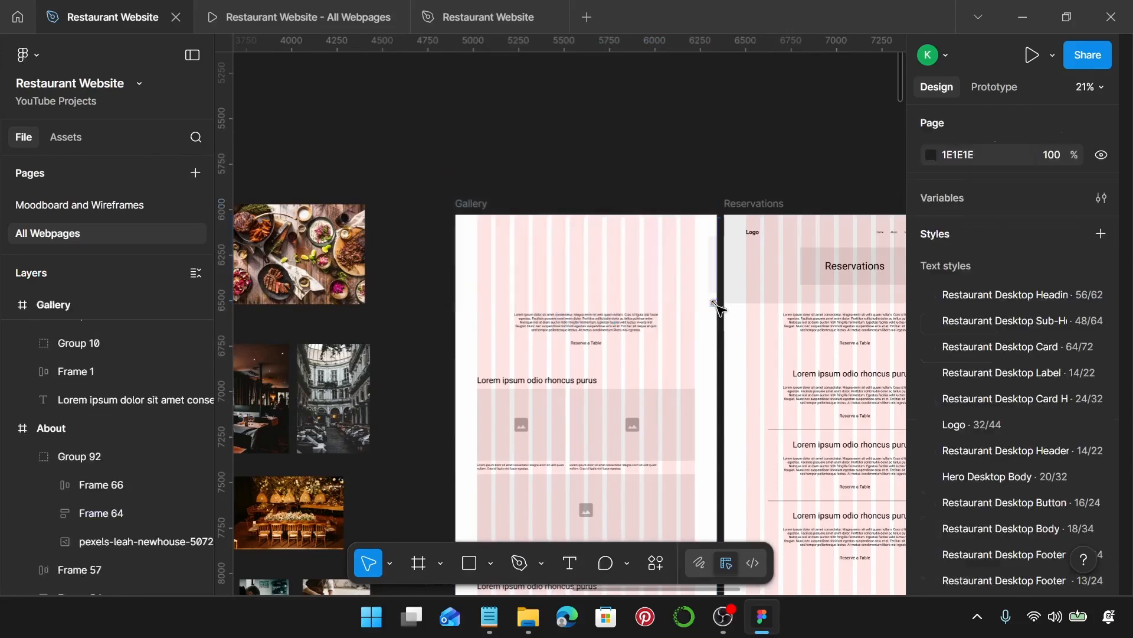
{"action": "left_click", "coordinate": [471, 205]}
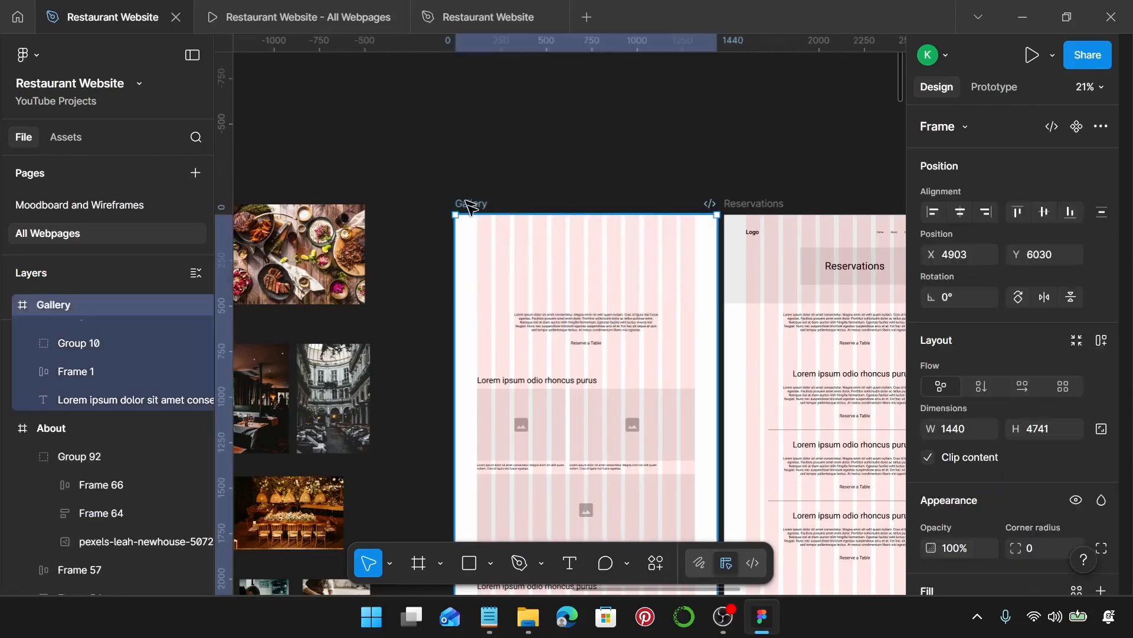
{"action": "key", "text": "ctrl+v"}
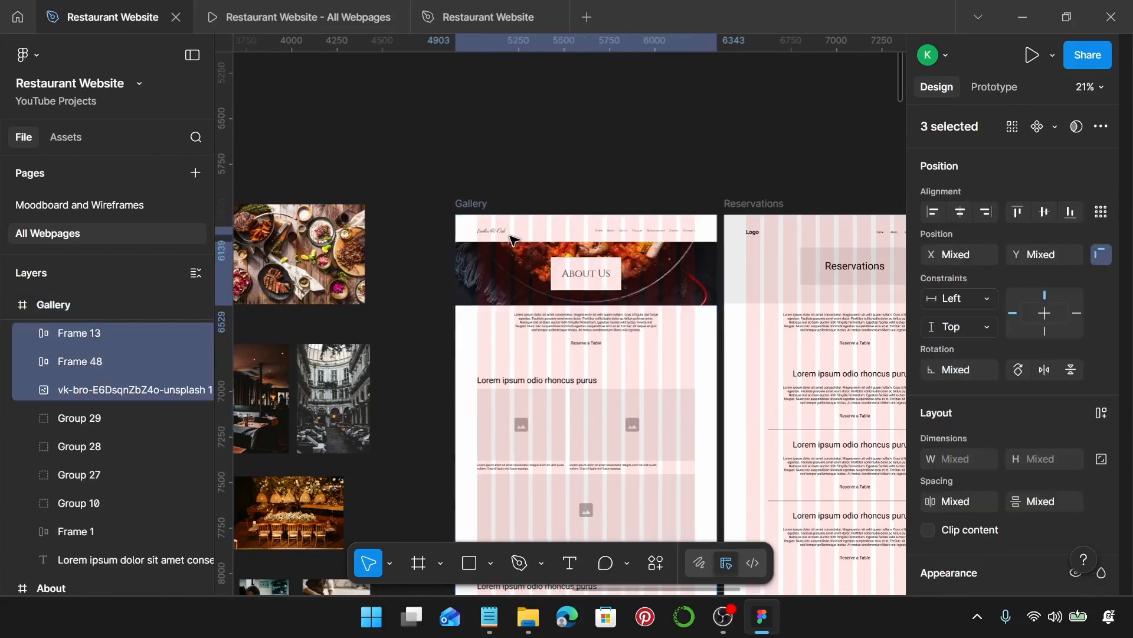
- Scale the food-spread photo proportionally to a width of 1440 and move it clear of the photos beneath it
{"action": "scroll", "coordinate": [511, 239], "scroll_direction": "up", "scroll_amount": 2}
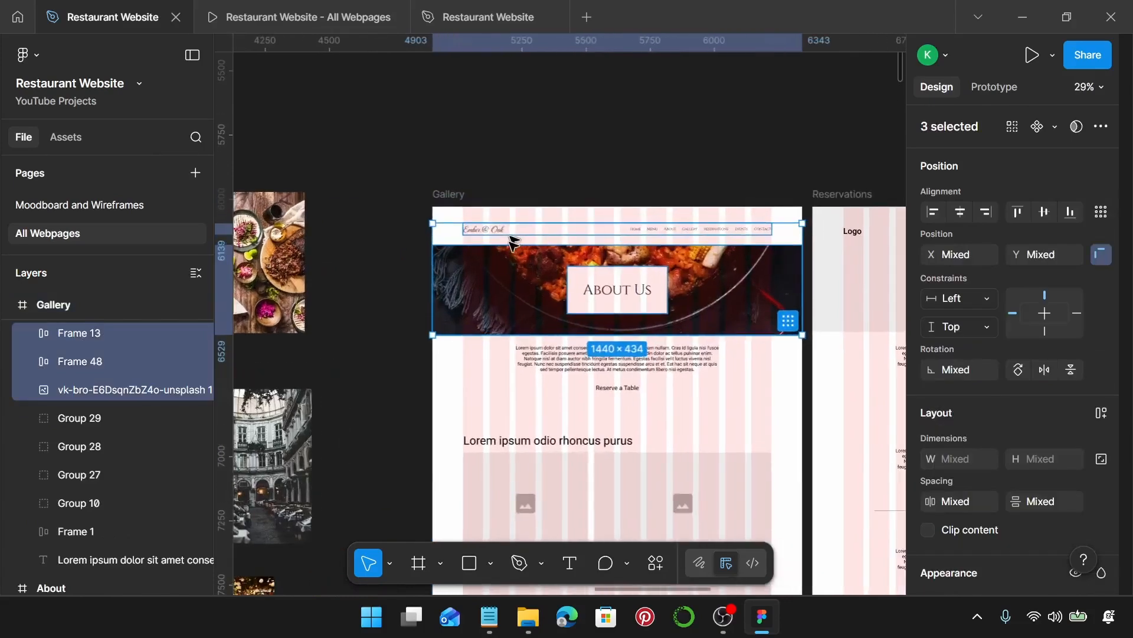
{"action": "left_click", "coordinate": [492, 276]}
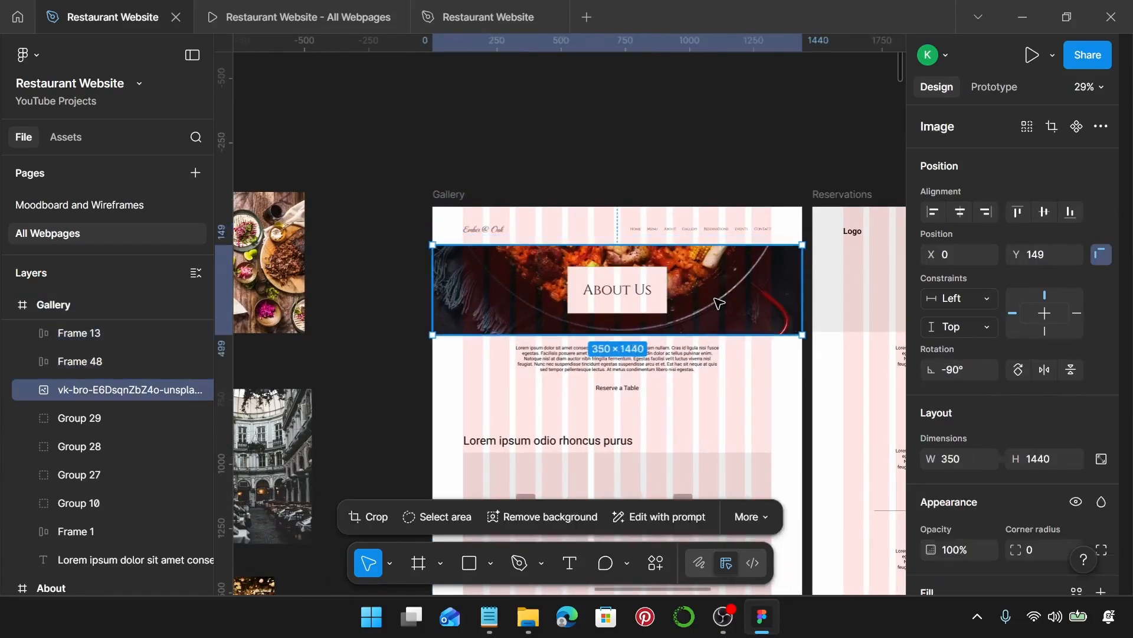
{"action": "scroll", "coordinate": [1003, 425], "scroll_direction": "down", "scroll_amount": 3}
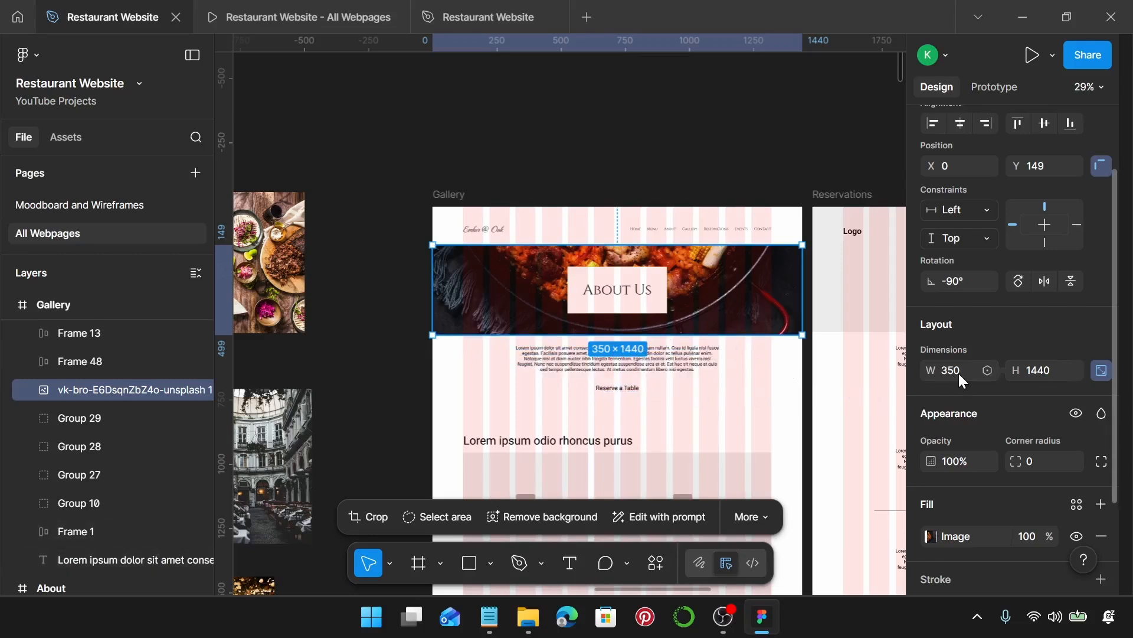
{"action": "scroll", "coordinate": [617, 400], "scroll_direction": "left", "scroll_amount": 5}
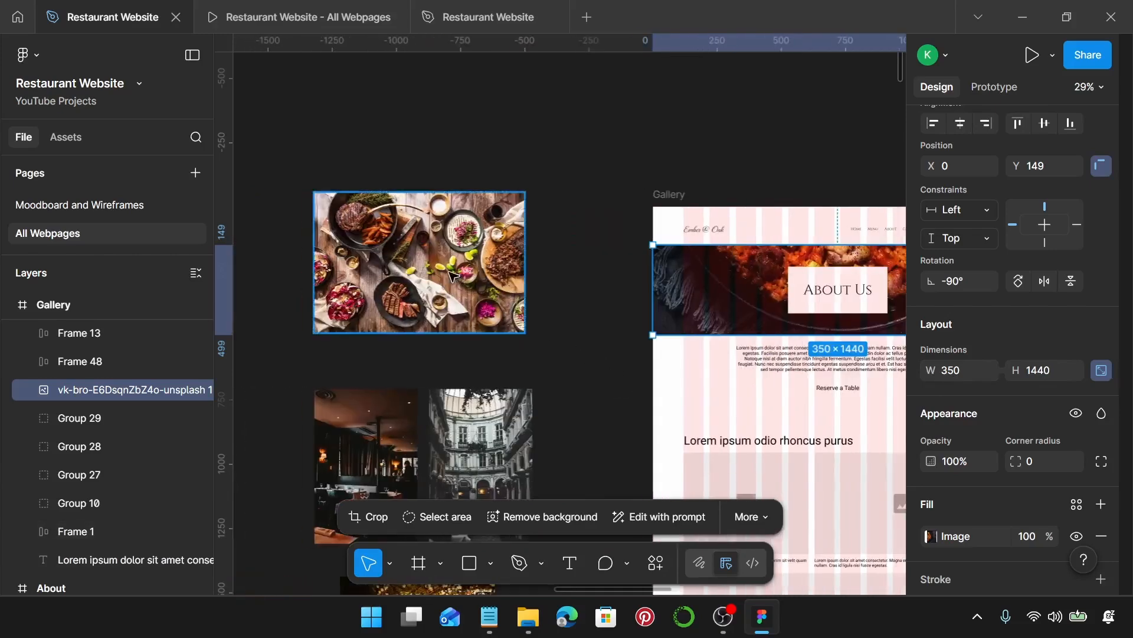
{"action": "left_click", "coordinate": [466, 286]}
{"action": "scroll", "coordinate": [494, 287], "scroll_direction": "left", "scroll_amount": 3}
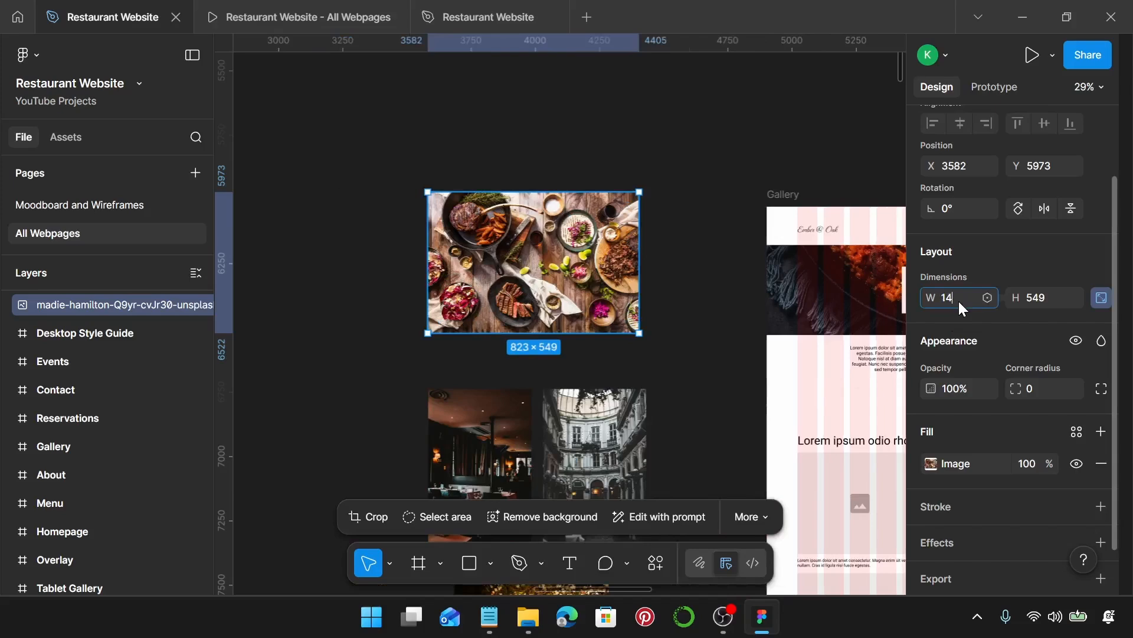
{"action": "key", "text": "Return"}
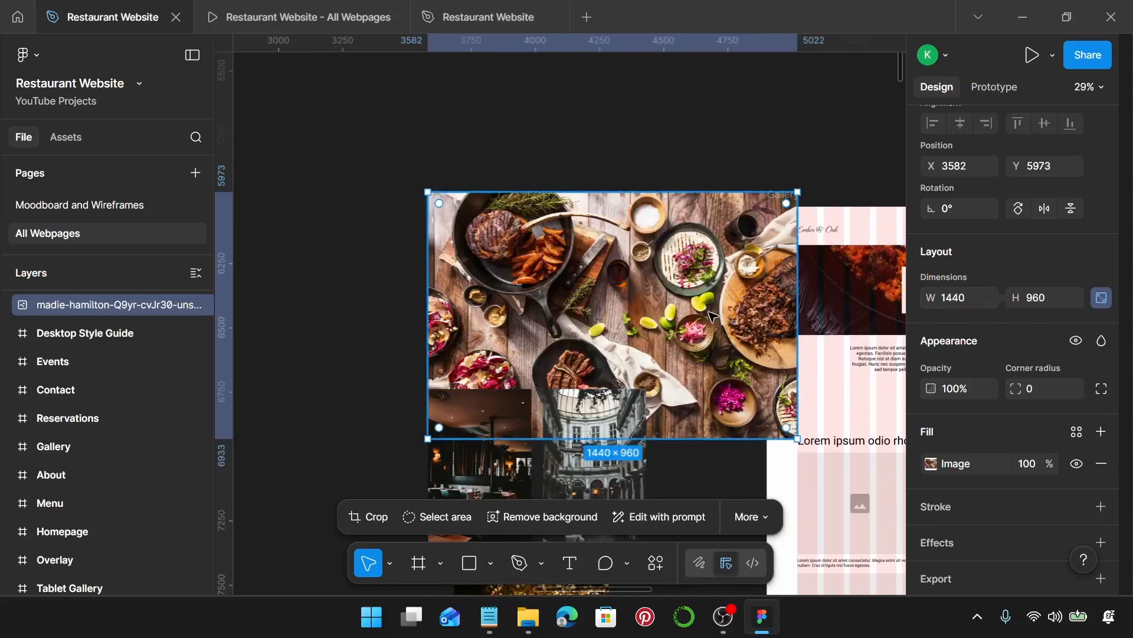
{"action": "left_click_drag", "start_coordinate": [712, 316], "coordinate": [600, 225]}
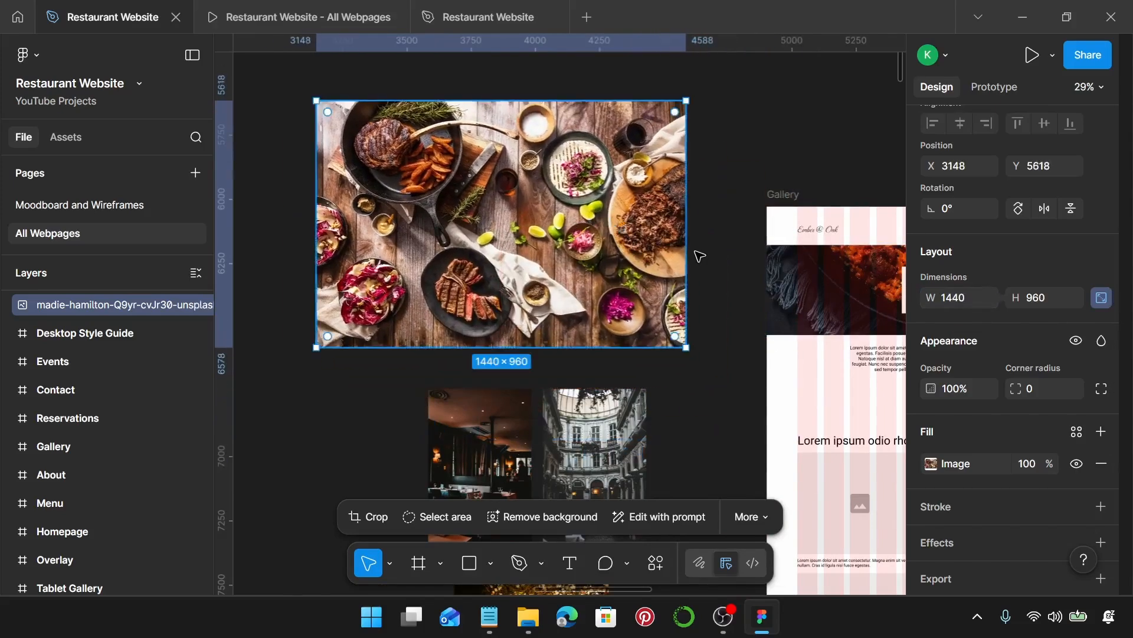
- Crop the food-spread photo from its lower edge to 1440 × 350
{"action": "scroll", "coordinate": [484, 191], "scroll_direction": "up", "scroll_amount": 2}
{"action": "scroll", "coordinate": [532, 201], "scroll_direction": "left", "scroll_amount": 1}
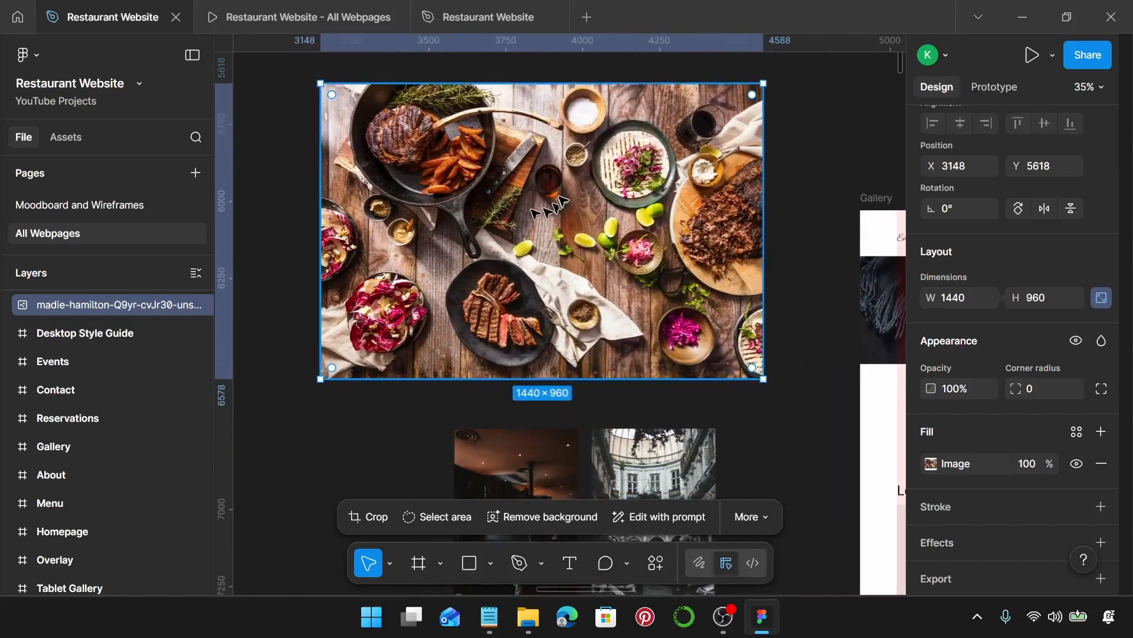
{"action": "double_click", "coordinate": [562, 200]}
{"action": "left_click_drag", "start_coordinate": [542, 378], "coordinate": [553, 186]}
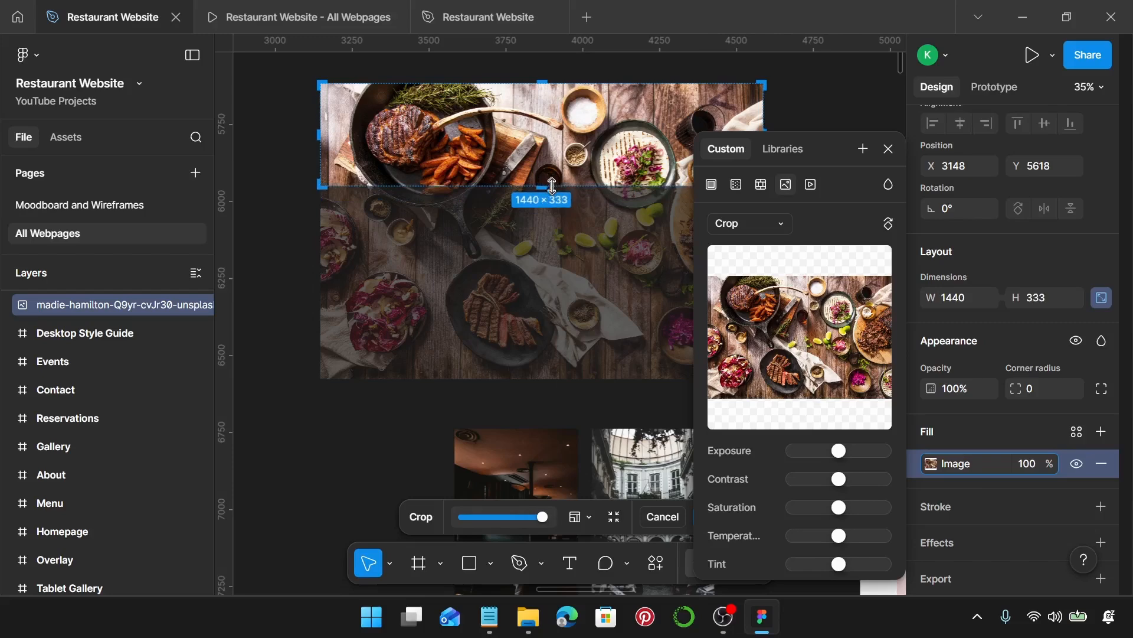
{"action": "scroll", "coordinate": [552, 186], "scroll_direction": "up", "scroll_amount": 10}
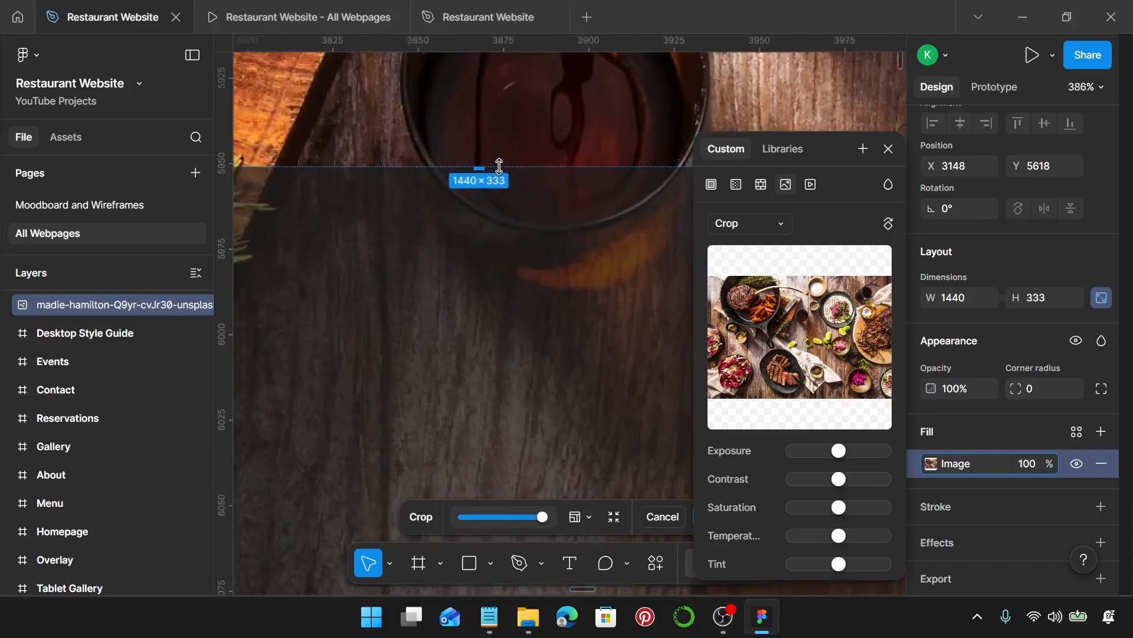
{"action": "left_click_drag", "start_coordinate": [484, 168], "coordinate": [487, 223]}
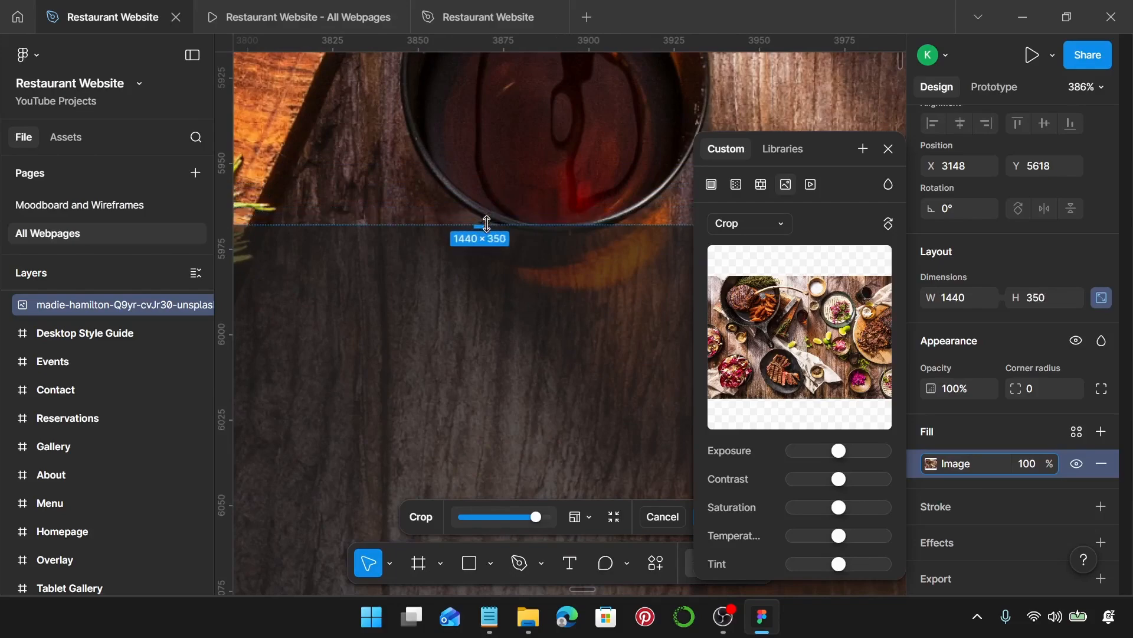
{"action": "scroll", "coordinate": [486, 223], "scroll_direction": "down", "scroll_amount": 9}
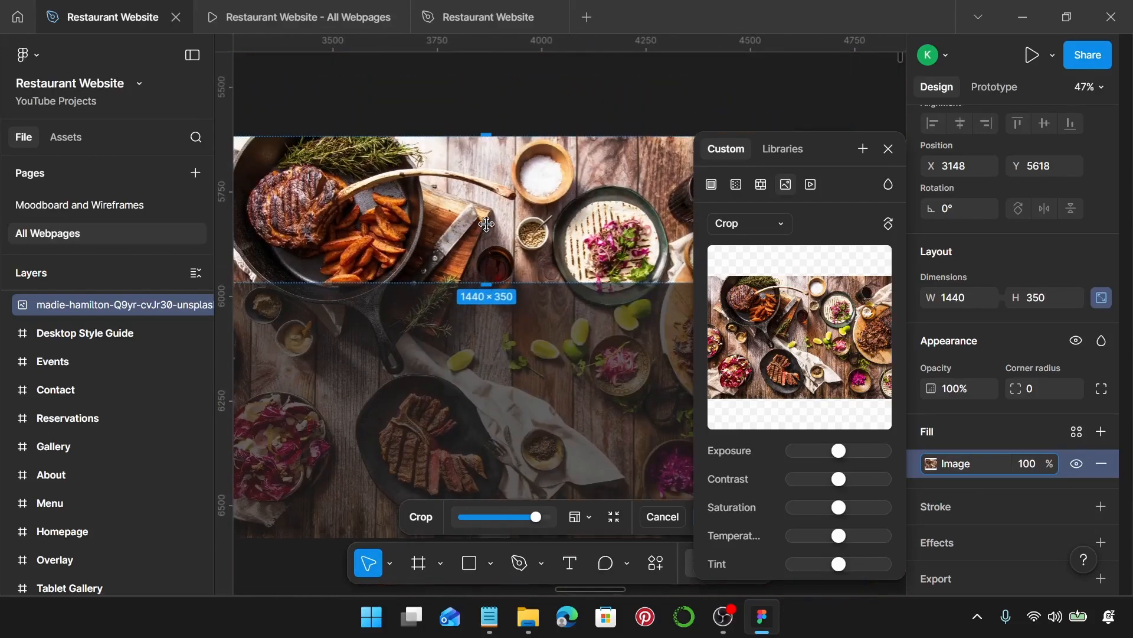
- Shift the food-spread picture upward within its crop area and apply the crop
{"action": "left_click_drag", "start_coordinate": [492, 244], "coordinate": [489, 204]}
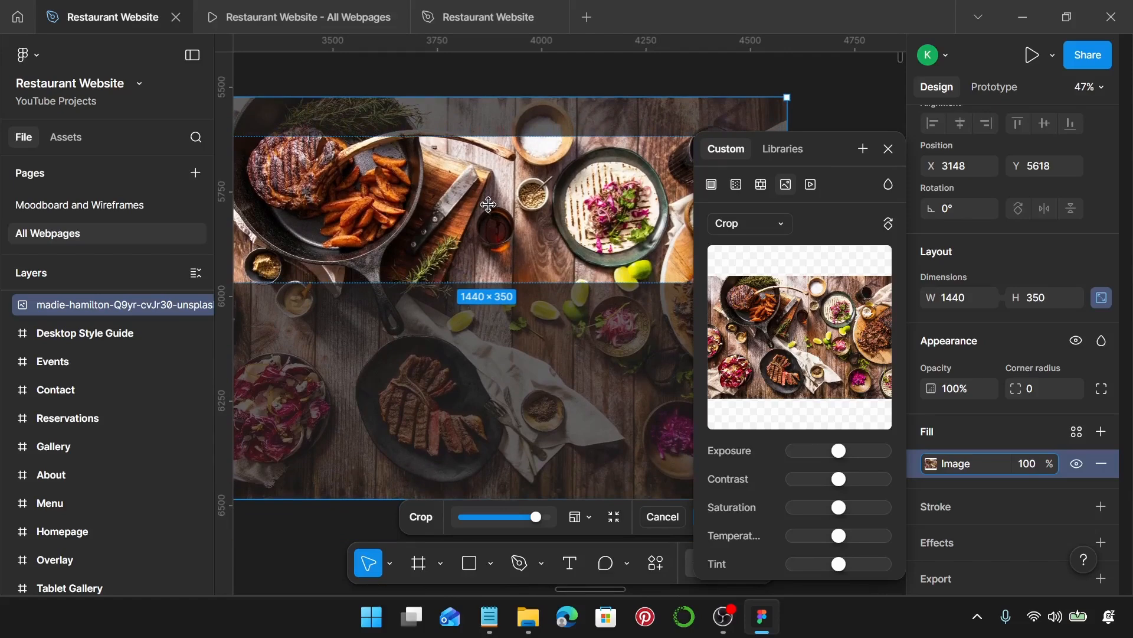
{"action": "key", "text": "Return"}
{"action": "scroll", "coordinate": [496, 239], "scroll_direction": "down", "scroll_amount": 4}
{"action": "left_click", "coordinate": [507, 343]}
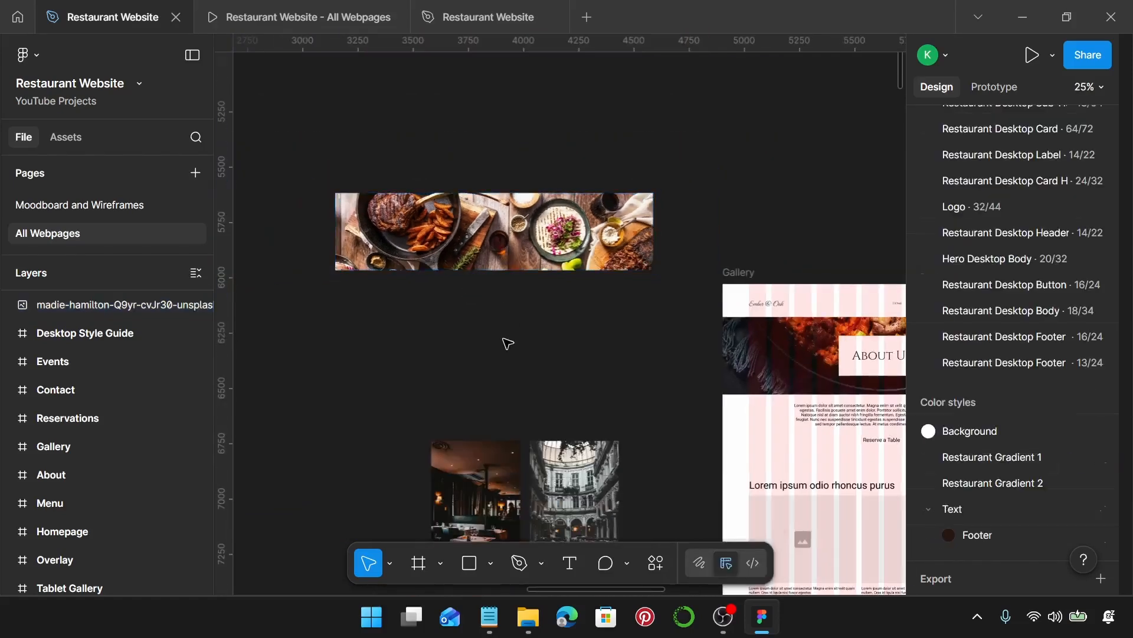
- Cut the cropped food photo and replace the Gallery frame's hero image with it
{"action": "left_click", "coordinate": [579, 239]}
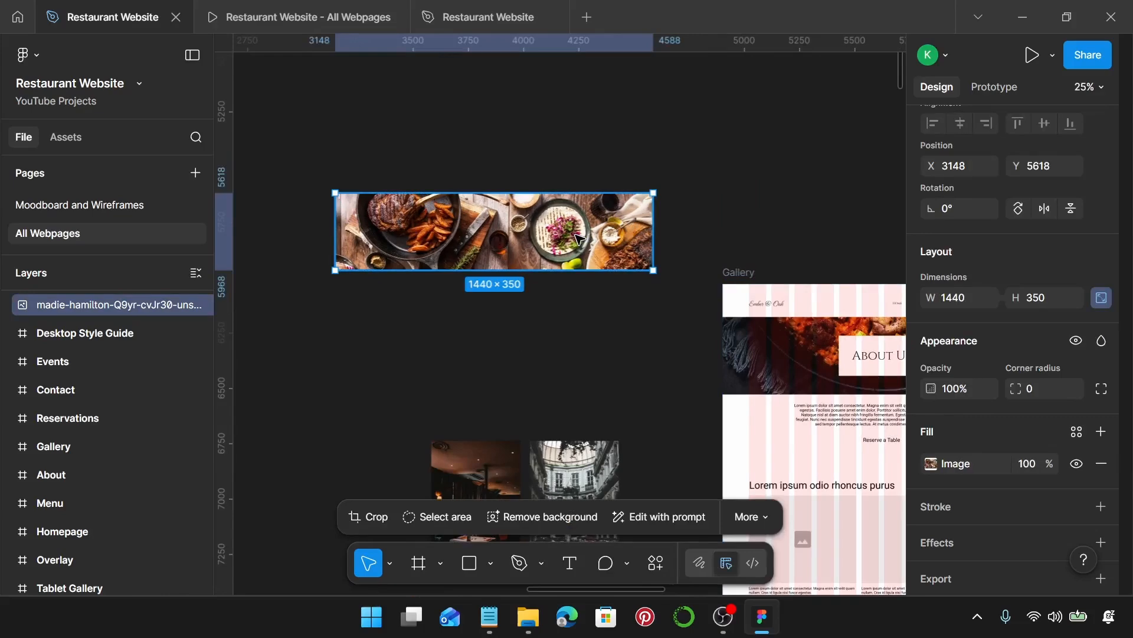
{"action": "key", "text": "Delete"}
{"action": "scroll", "coordinate": [579, 239], "scroll_direction": "right", "scroll_amount": 5}
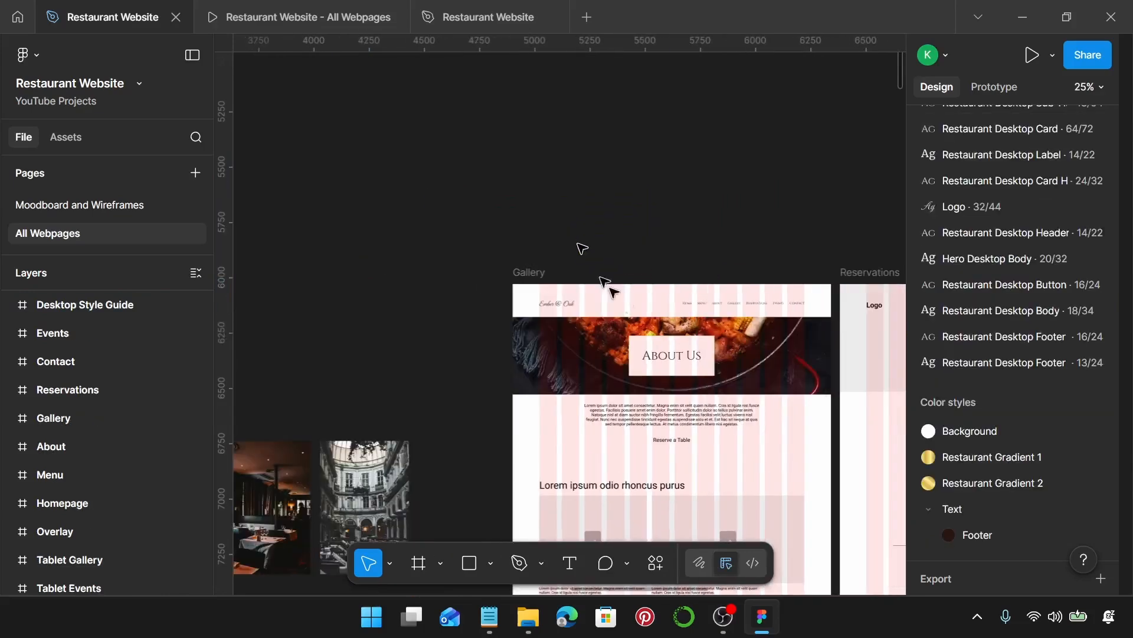
{"action": "left_click", "coordinate": [801, 347]}
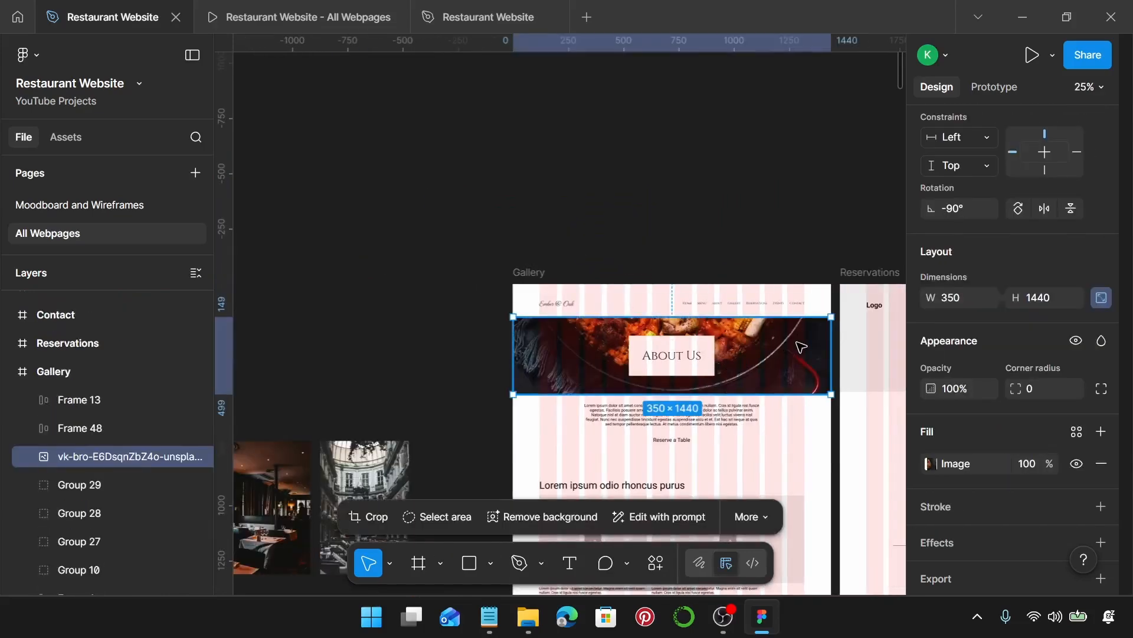
{"action": "key", "text": "ctrl+shift+r"}
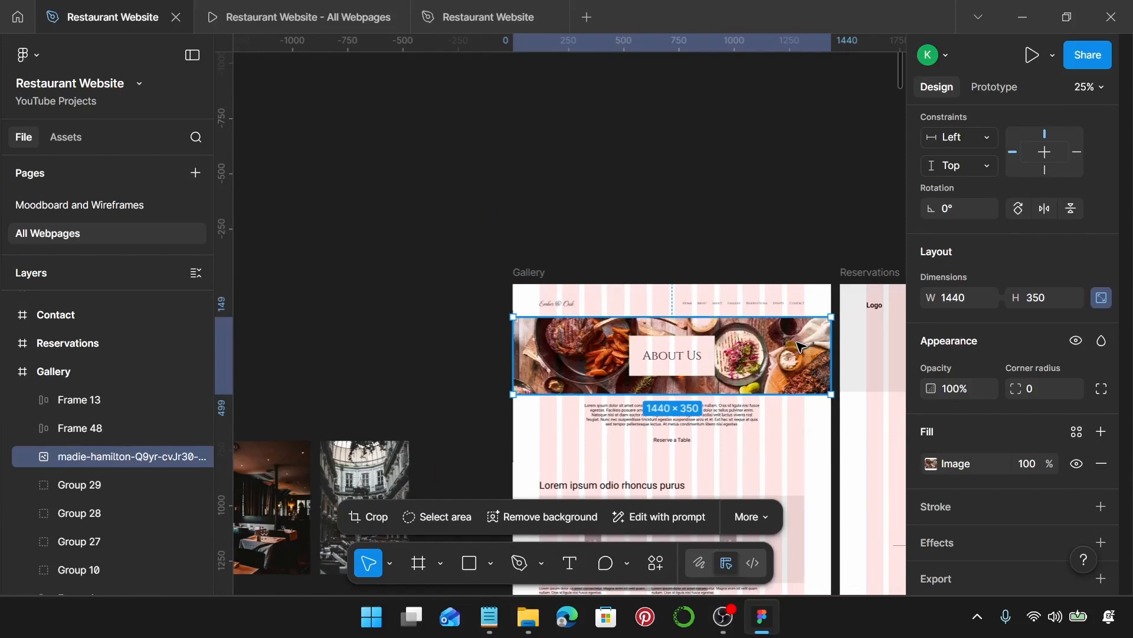
- Change the hero title text in the Gallery frame from "About Us" to "Gallery"
{"action": "scroll", "coordinate": [673, 355], "scroll_direction": "up", "scroll_amount": 5}
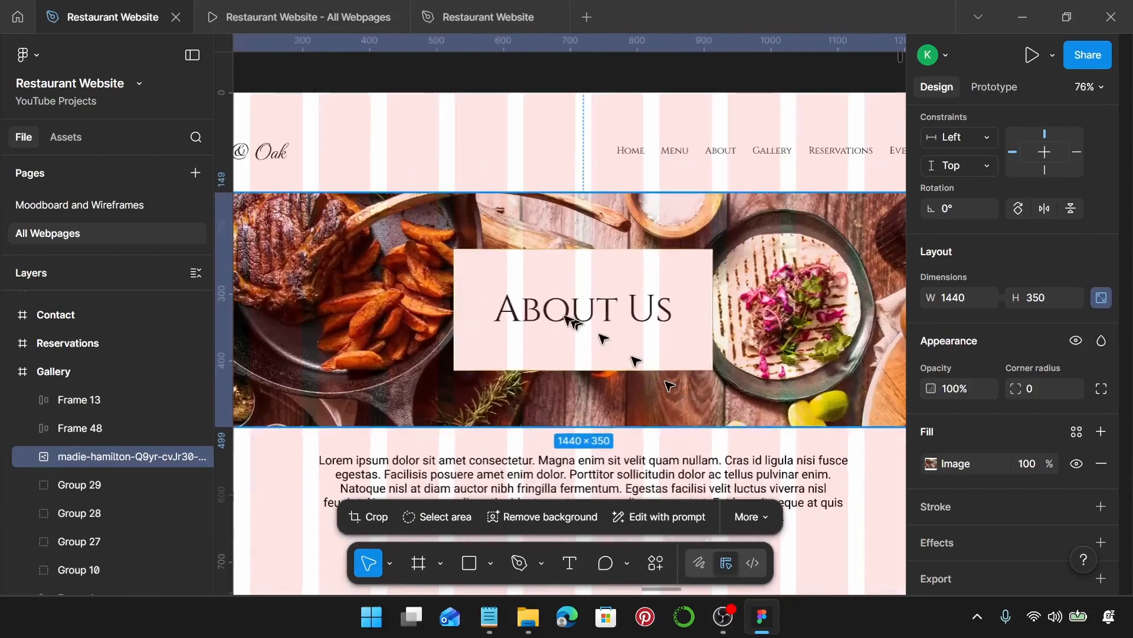
{"action": "left_click", "coordinate": [561, 317]}
{"action": "double_click", "coordinate": [561, 318]}
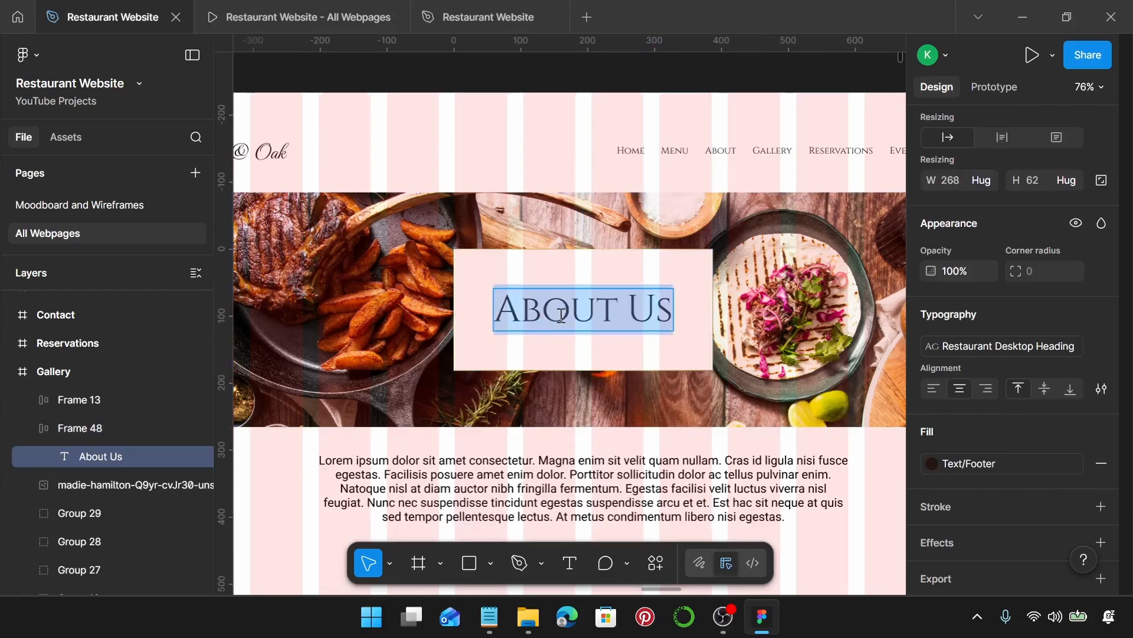
{"action": "type", "text": "Ga"}
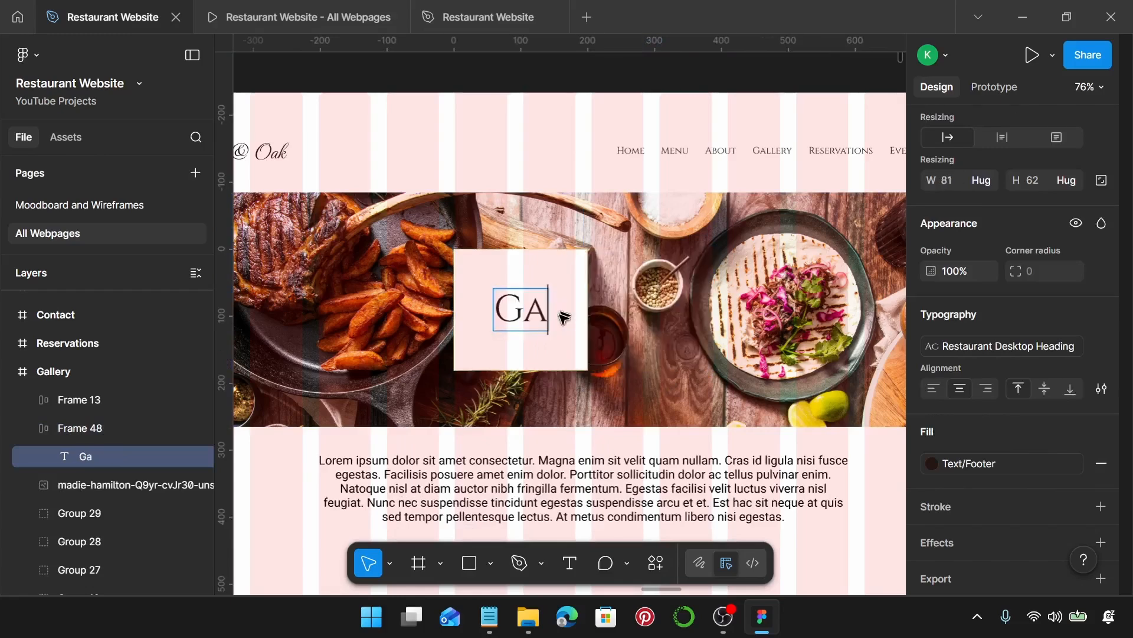
{"action": "type", "text": "lle"}
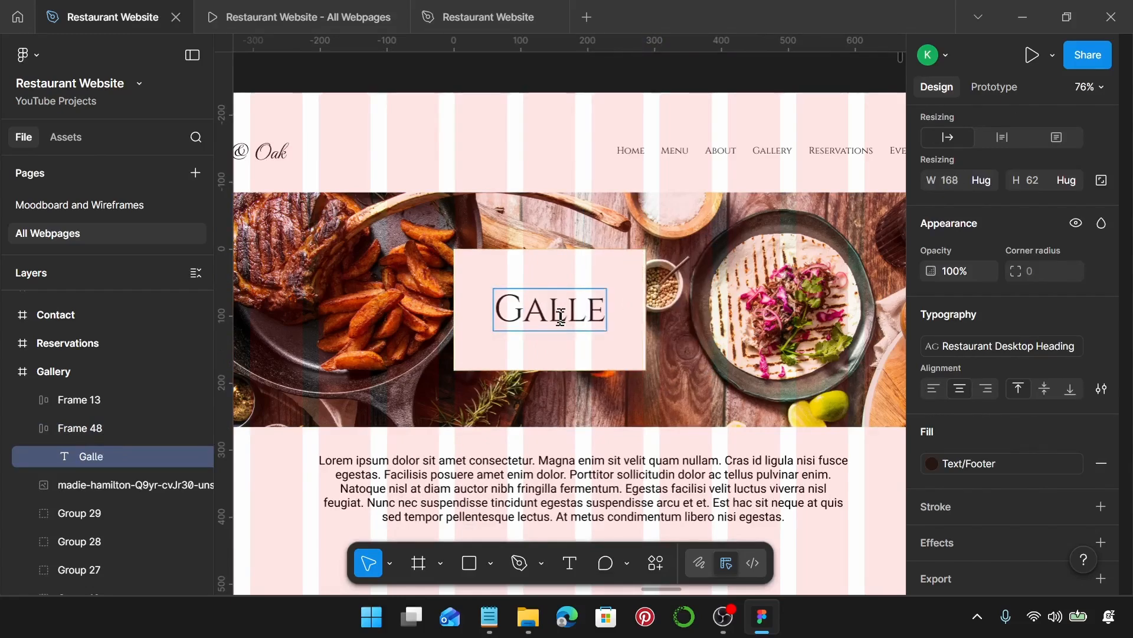
{"action": "type", "text": "ry"}
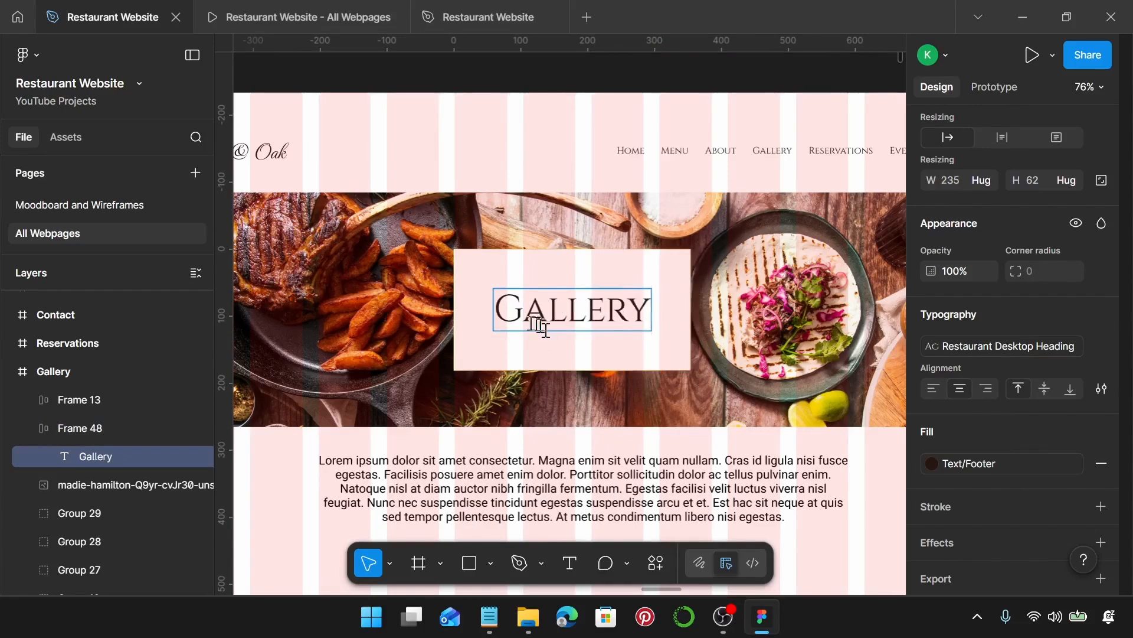
{"action": "left_click_drag", "start_coordinate": [515, 311], "coordinate": [680, 311]}
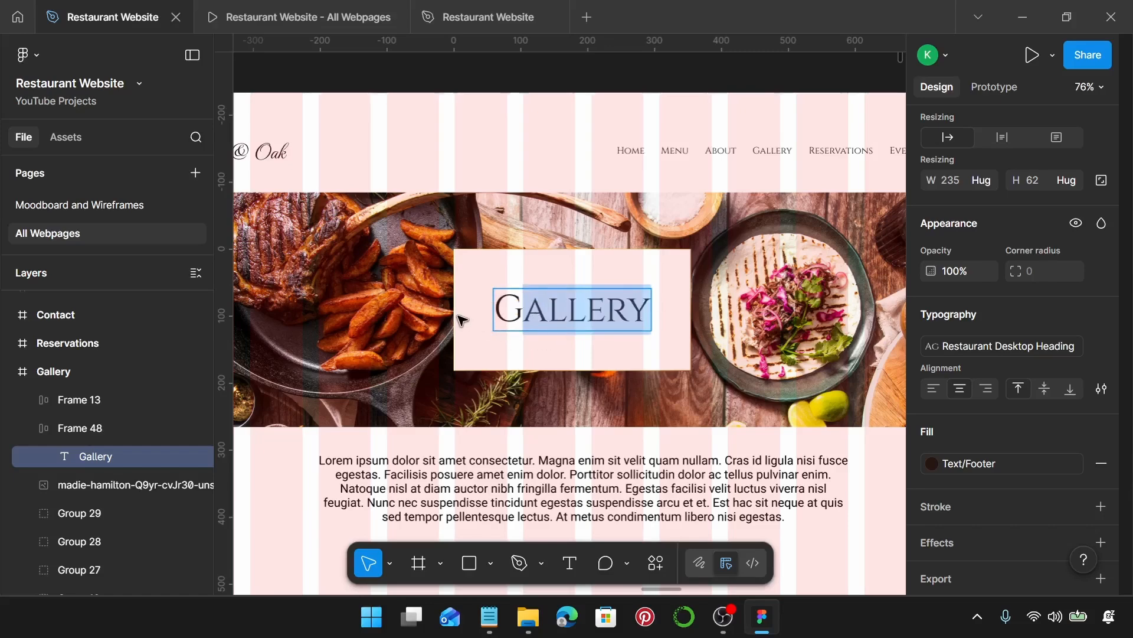
- Center the hero title box horizontally in the Gallery frame
{"action": "key", "text": "Escape"}
{"action": "key", "text": "Escape"}
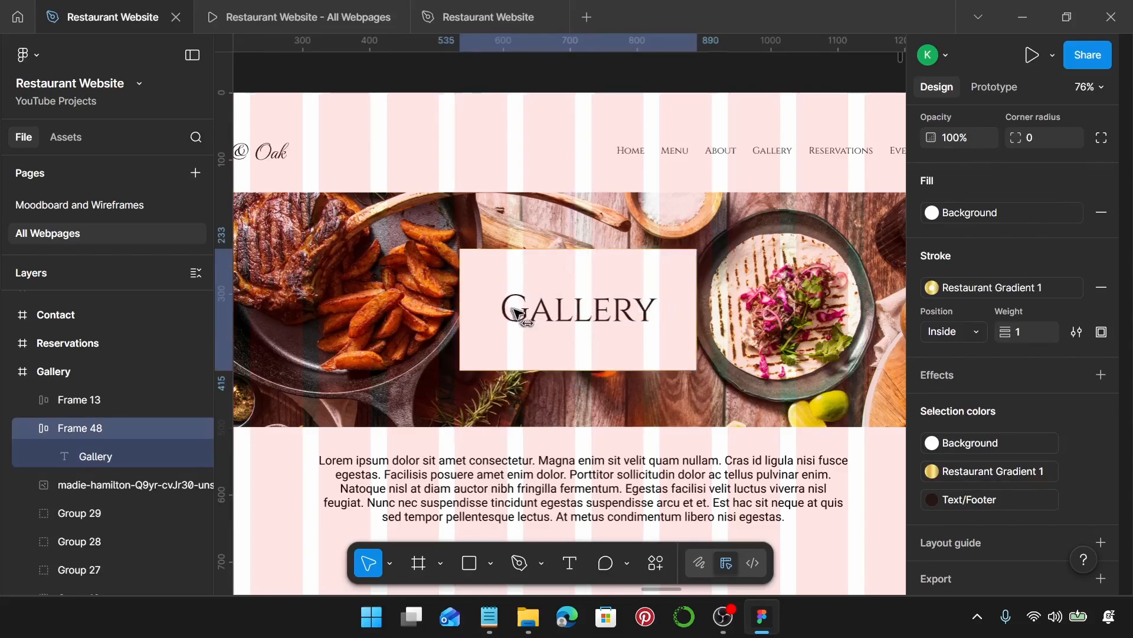
{"action": "scroll", "coordinate": [517, 313], "scroll_direction": "down", "scroll_amount": 3}
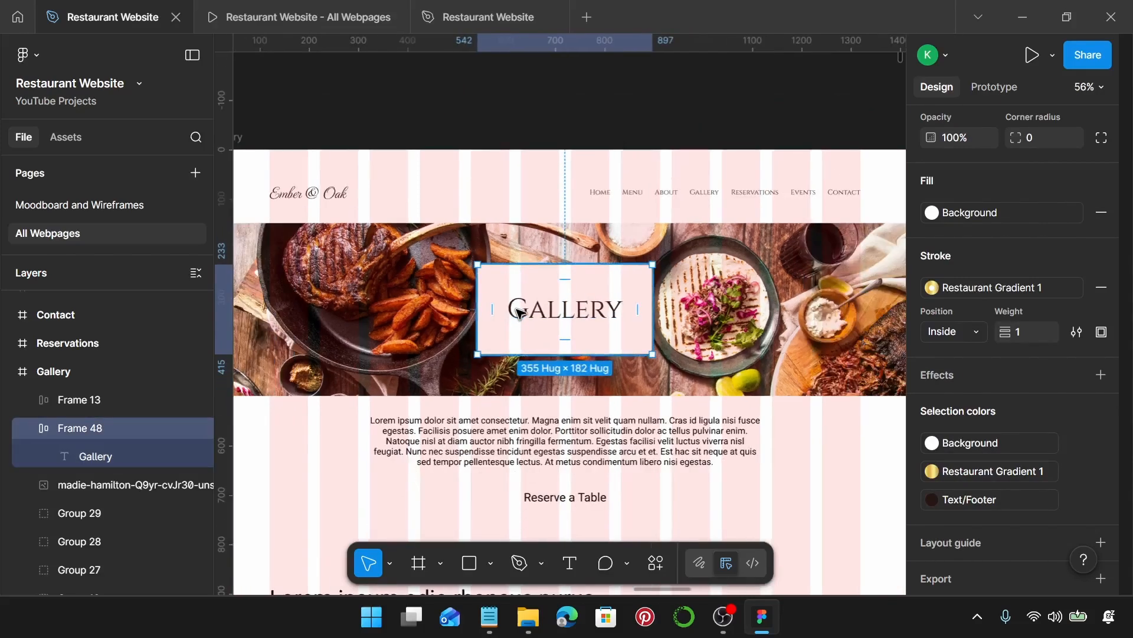
- Apply the Restaurant Desktop Body text style to the placeholder paragraph below the hero image
{"action": "scroll", "coordinate": [517, 312], "scroll_direction": "down", "scroll_amount": 2}
{"action": "scroll", "coordinate": [517, 312], "scroll_direction": "left", "scroll_amount": 3}
{"action": "scroll", "coordinate": [590, 337], "scroll_direction": "down", "scroll_amount": 2}
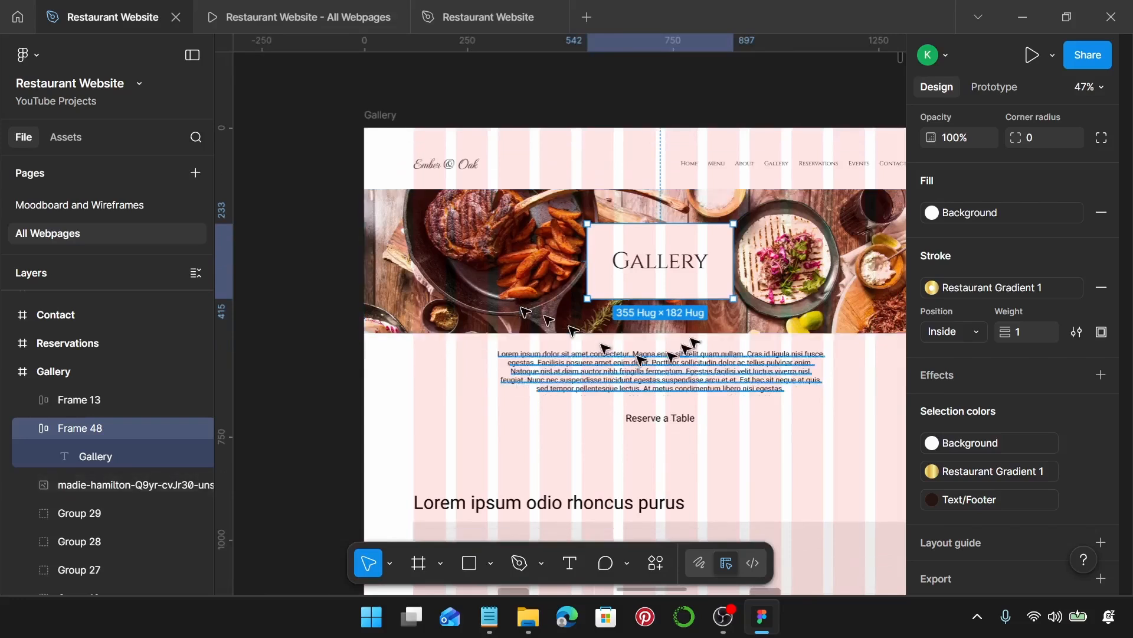
{"action": "left_click", "coordinate": [683, 373]}
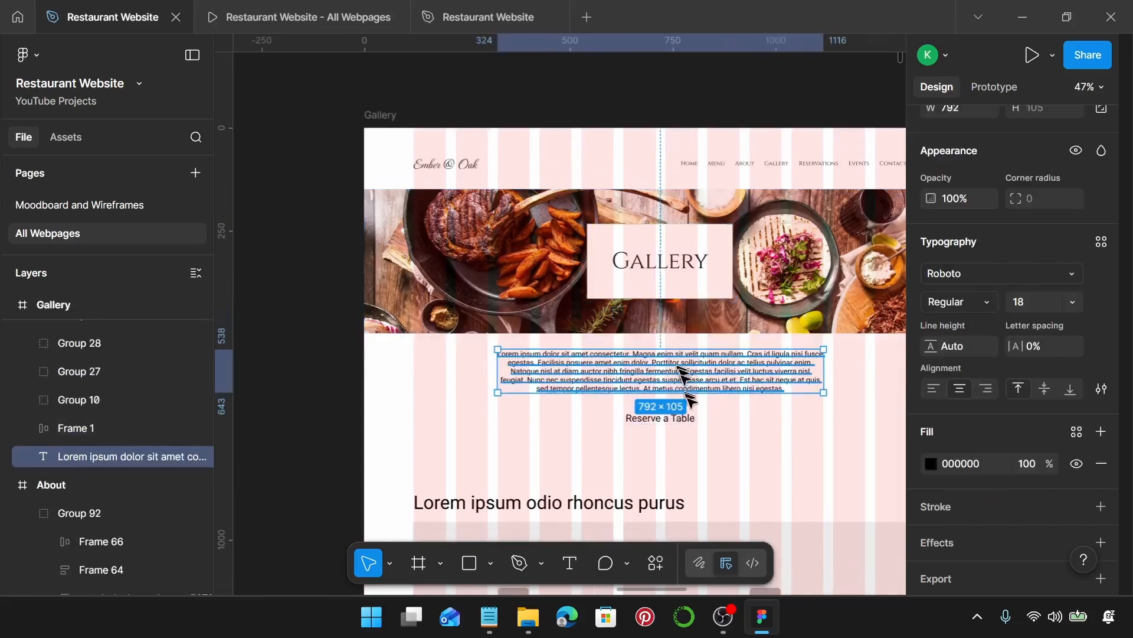
{"action": "left_click", "coordinate": [1102, 241]}
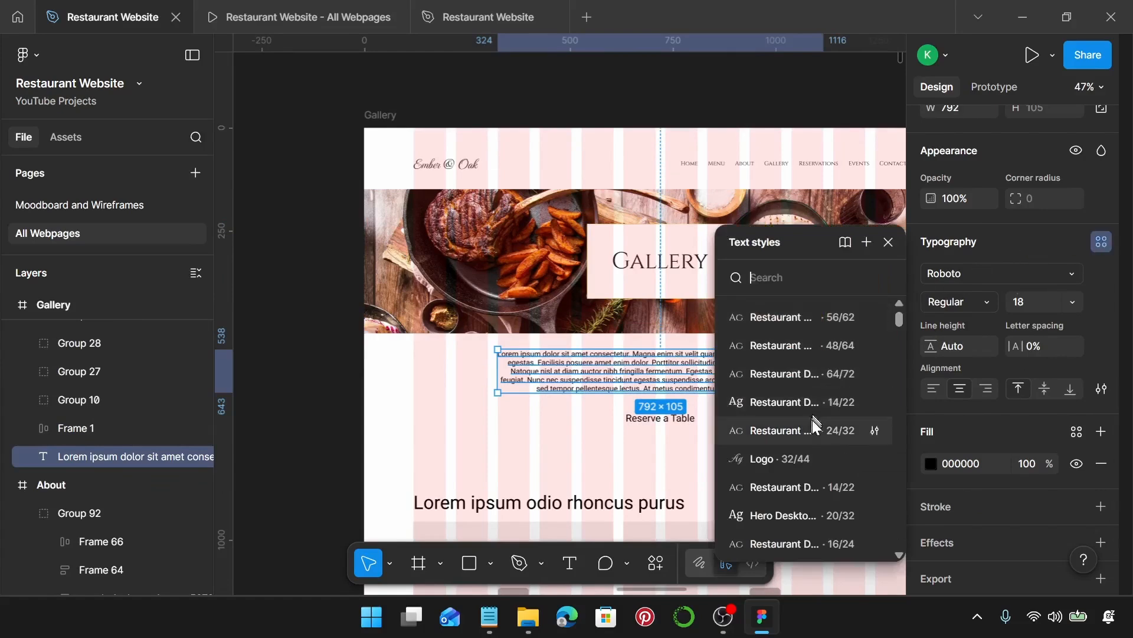
{"action": "scroll", "coordinate": [813, 419], "scroll_direction": "down", "scroll_amount": 3}
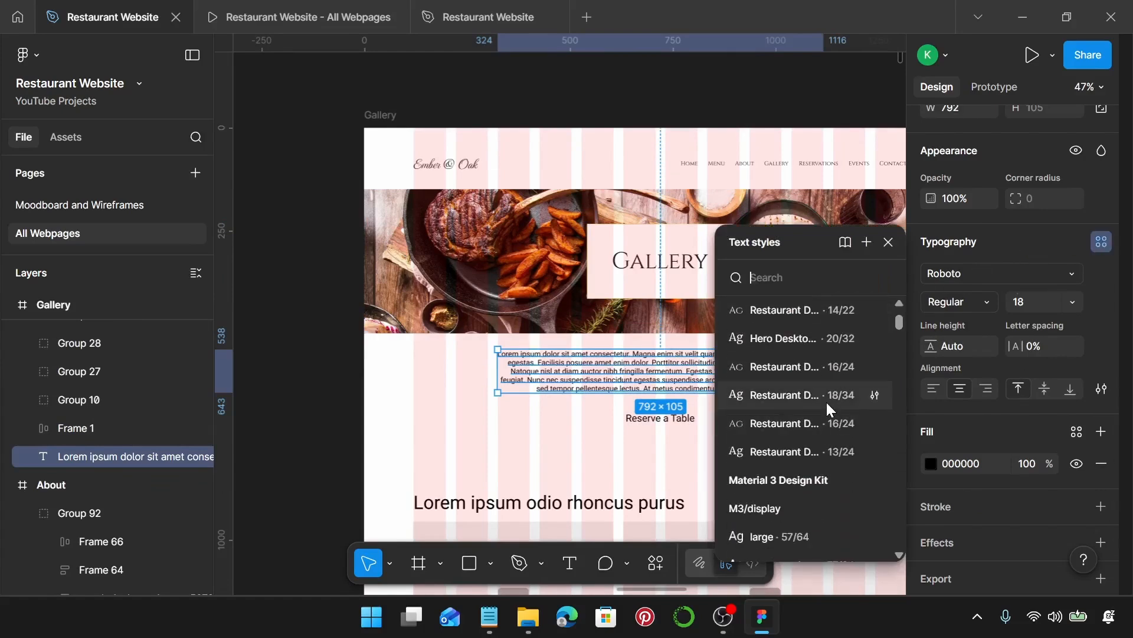
{"action": "left_click", "coordinate": [827, 402]}
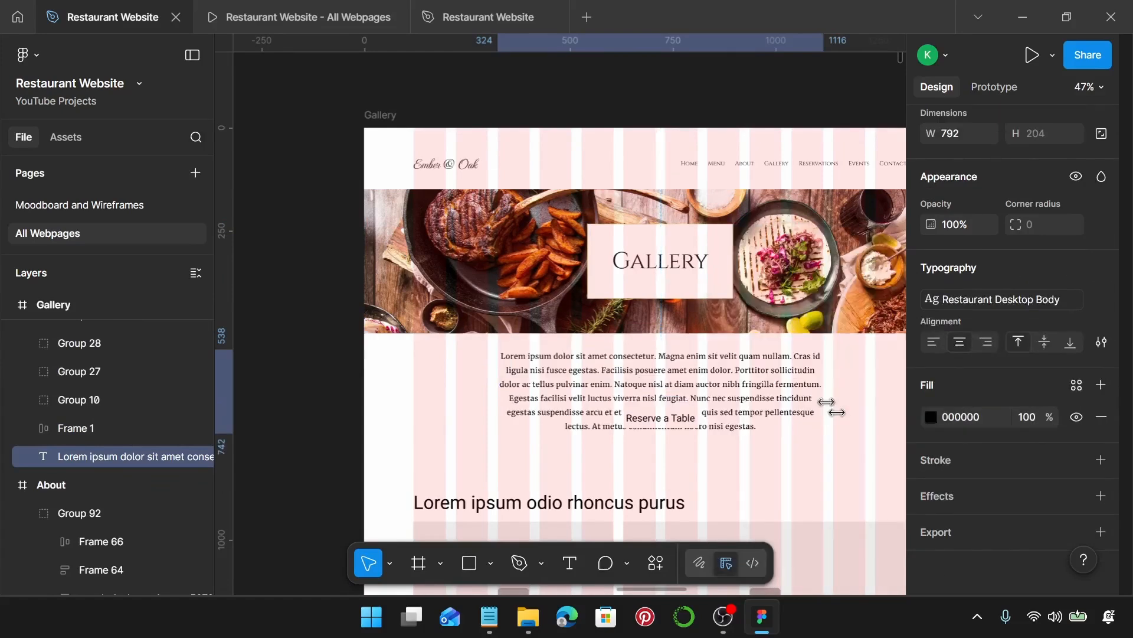
- Delete the "Reserve a Table" button overlapping the intro paragraph
{"action": "left_click", "coordinate": [692, 419]}
{"action": "key", "text": "Delete"}
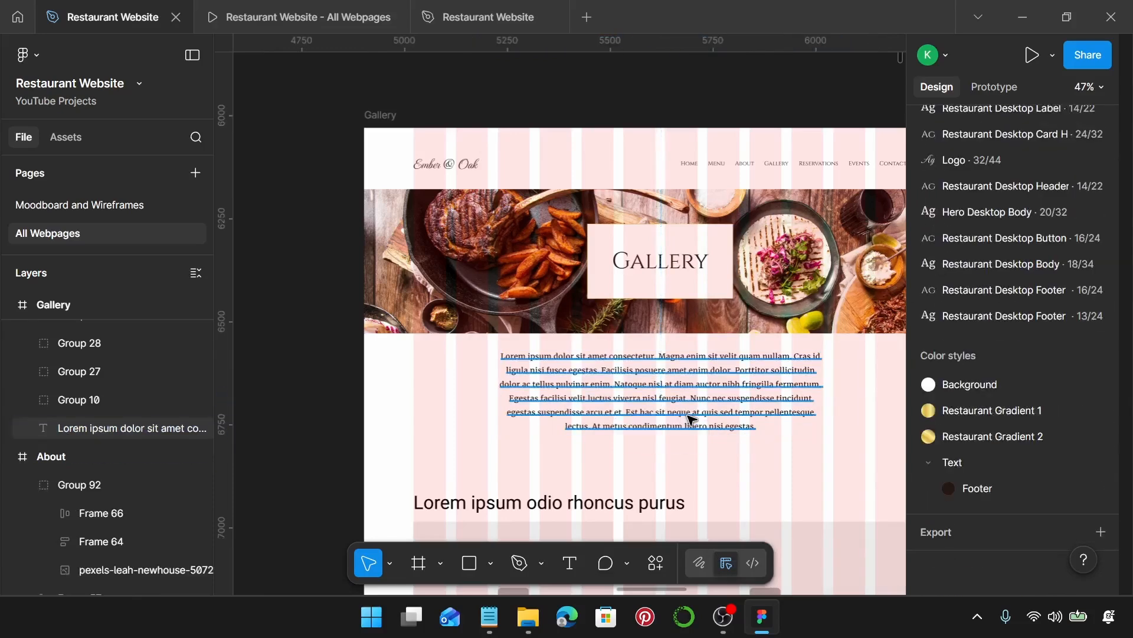
{"action": "scroll", "coordinate": [490, 390], "scroll_direction": "up", "scroll_amount": 3}
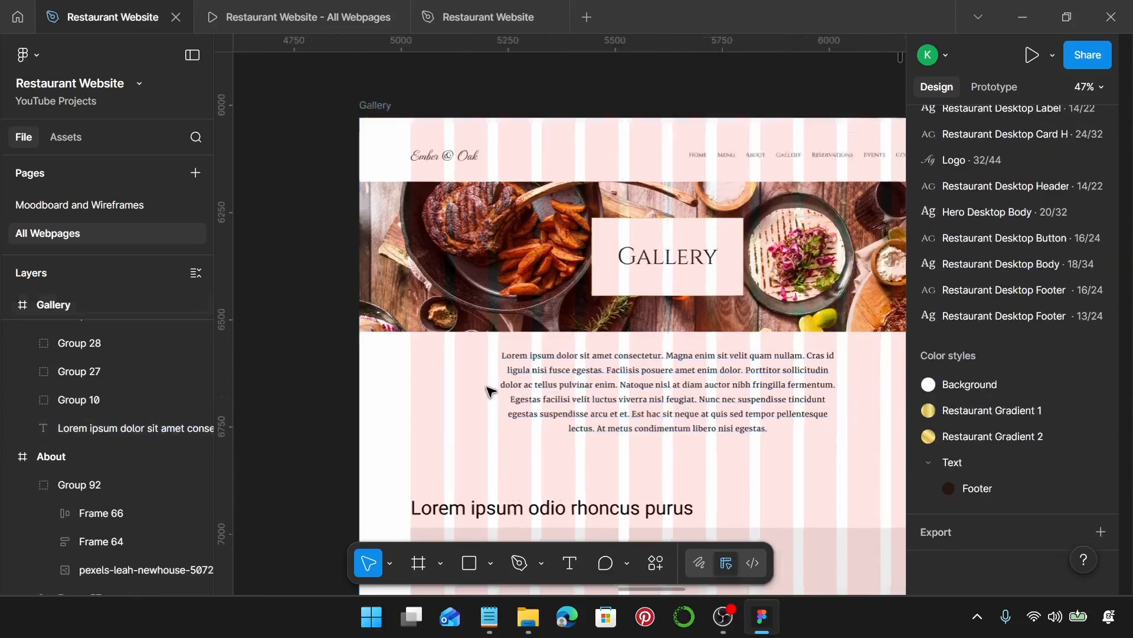
{"action": "scroll", "coordinate": [534, 405], "scroll_direction": "down", "scroll_amount": 3}
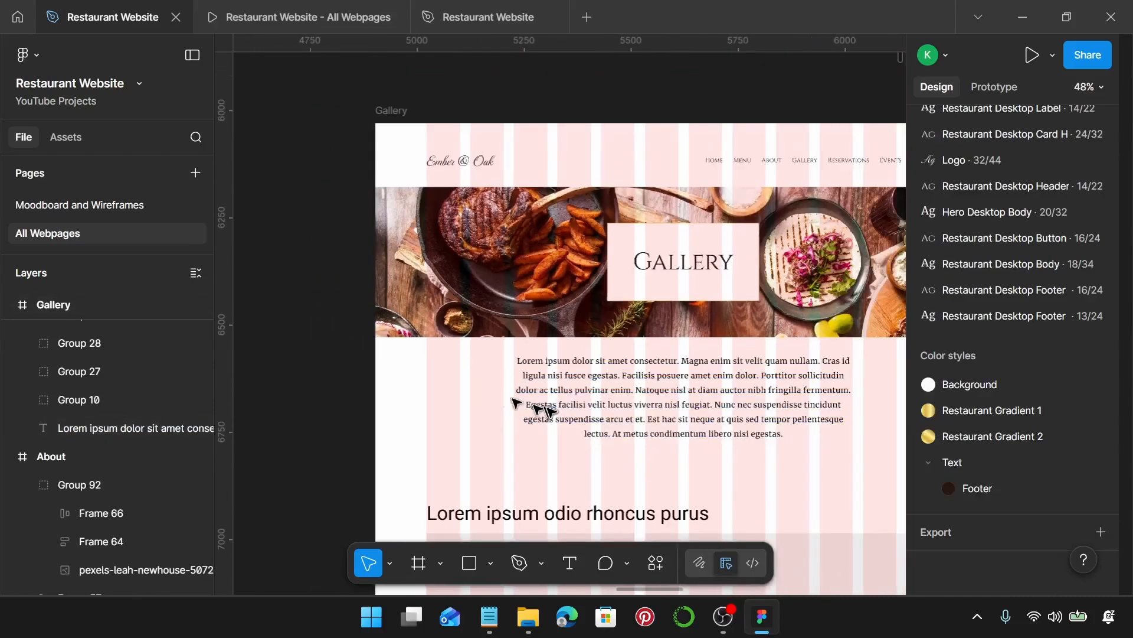
- Switch to Notepad and copy the Gallery intro from "Feast Your Eyes" through "let your culinary curiosity be ignited."
{"action": "left_click", "coordinate": [490, 616]}
{"action": "scroll", "coordinate": [831, 356], "scroll_direction": "down", "scroll_amount": 2}
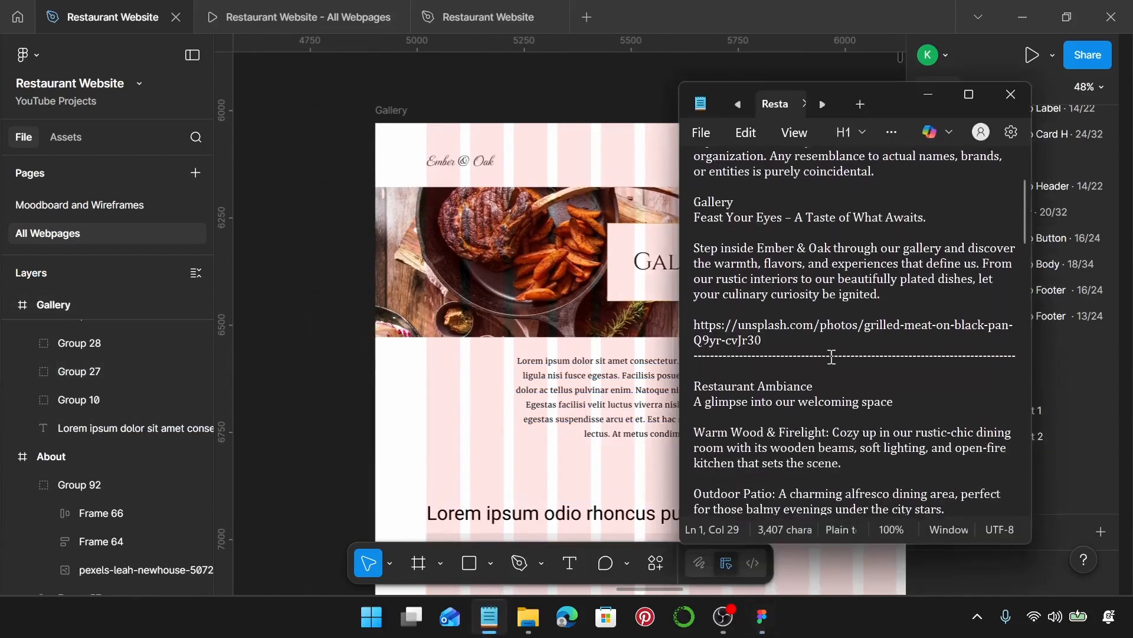
{"action": "scroll", "coordinate": [832, 356], "scroll_direction": "up", "scroll_amount": 1}
{"action": "left_click", "coordinate": [881, 341]}
{"action": "left_click_drag", "start_coordinate": [882, 341], "coordinate": [689, 272]}
{"action": "key", "text": "ctrl+c"}
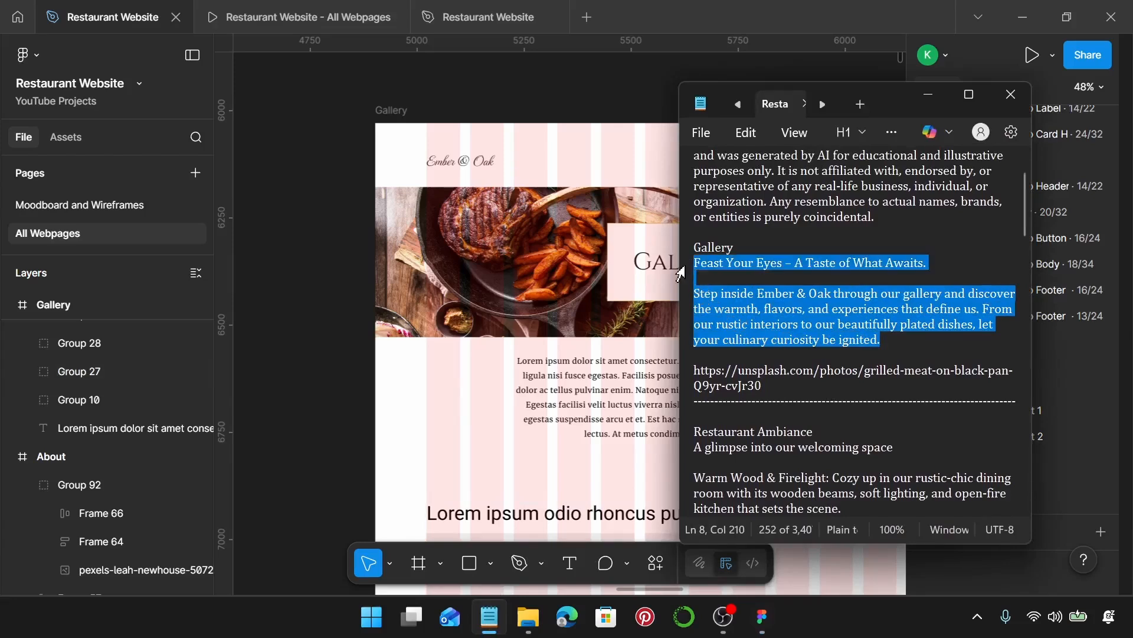
- Switch back to Figma and replace the placeholder paragraph below the hero with the copied Gallery intro text
{"action": "scroll", "coordinate": [594, 291], "scroll_direction": "right", "scroll_amount": 3}
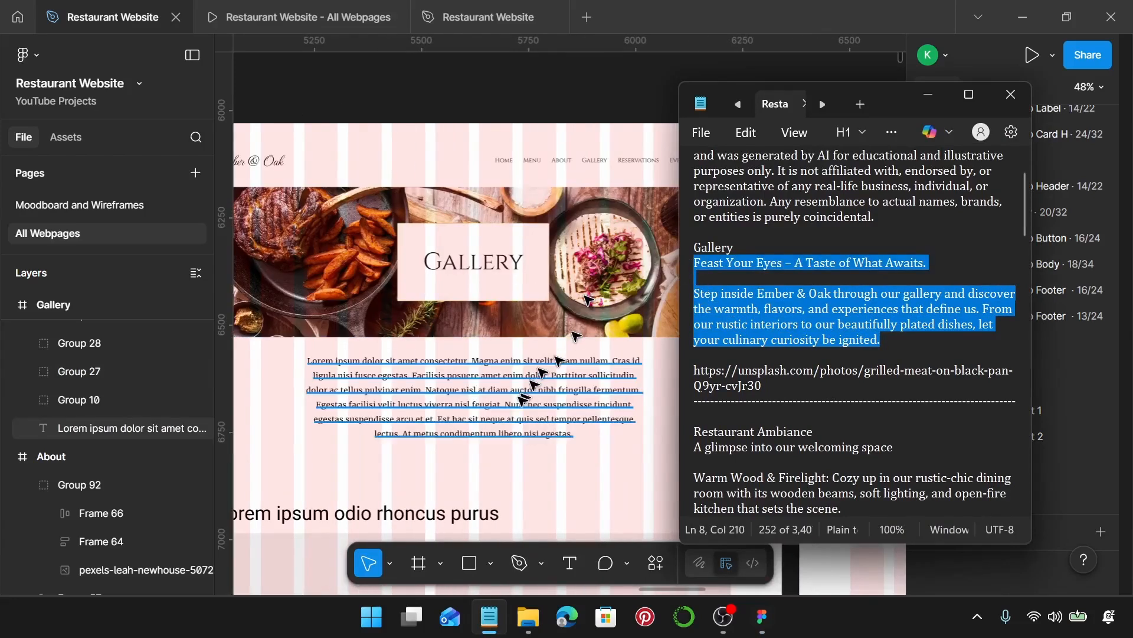
{"action": "double_click", "coordinate": [512, 412]}
{"action": "key", "text": "ctrl+v"}
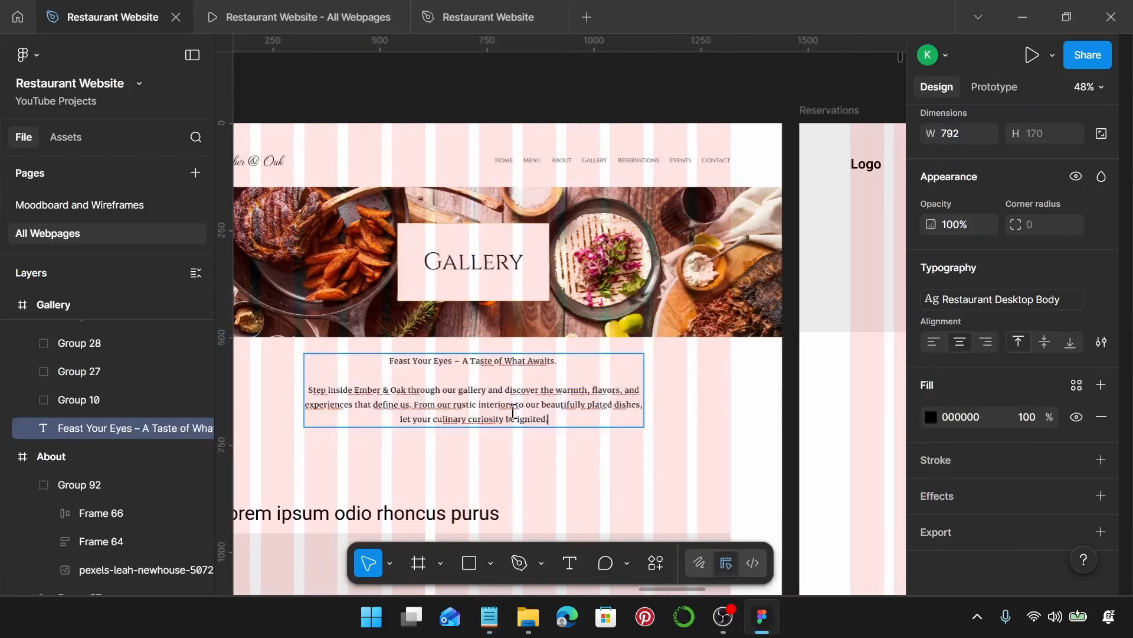
{"action": "scroll", "coordinate": [513, 411], "scroll_direction": "left", "scroll_amount": 2}
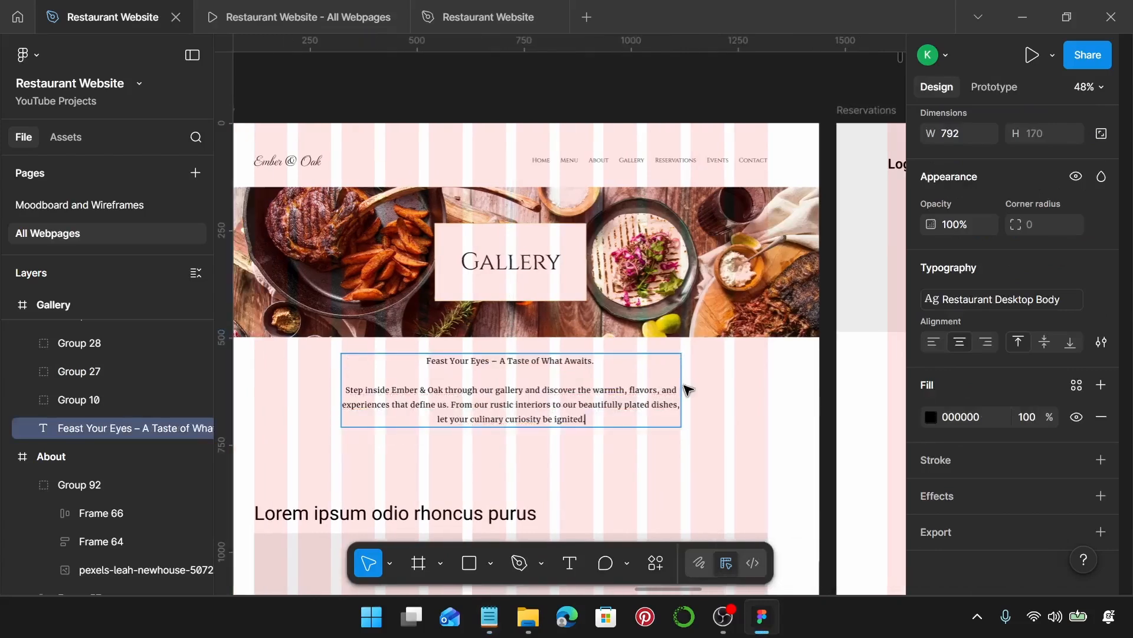
- Italicize the tagline "Feast Your Eyes – A Taste of What Awaits." in the intro text
{"action": "scroll", "coordinate": [640, 387], "scroll_direction": "up", "scroll_amount": 4}
{"action": "scroll", "coordinate": [632, 366], "scroll_direction": "left", "scroll_amount": 2}
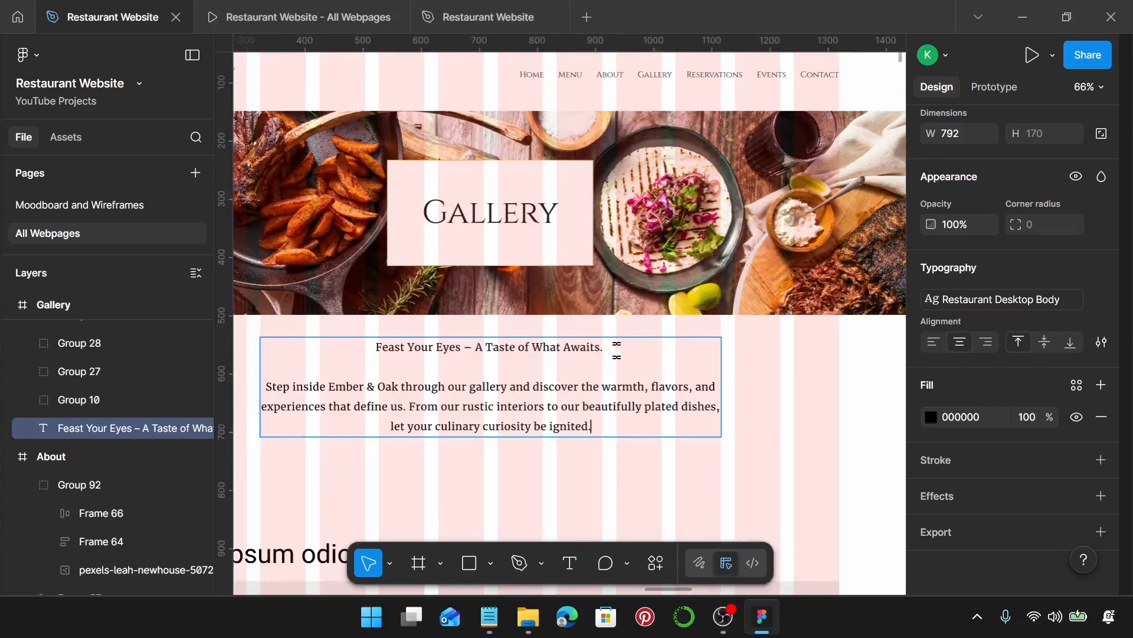
{"action": "left_click_drag", "start_coordinate": [617, 350], "coordinate": [390, 345]}
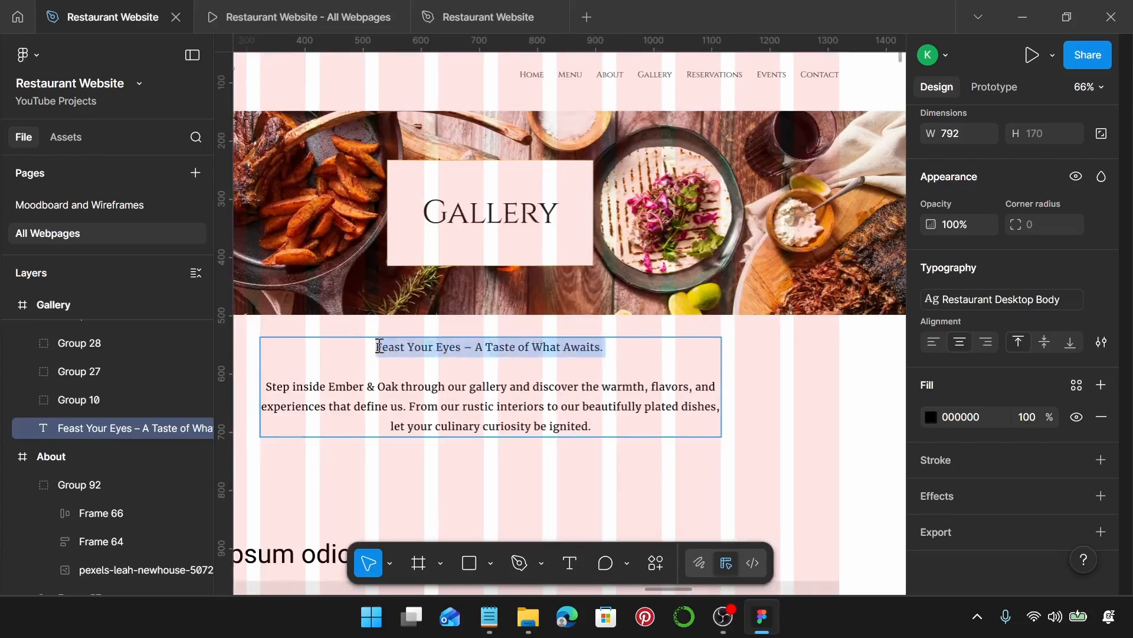
{"action": "key", "text": "ctrl+i"}
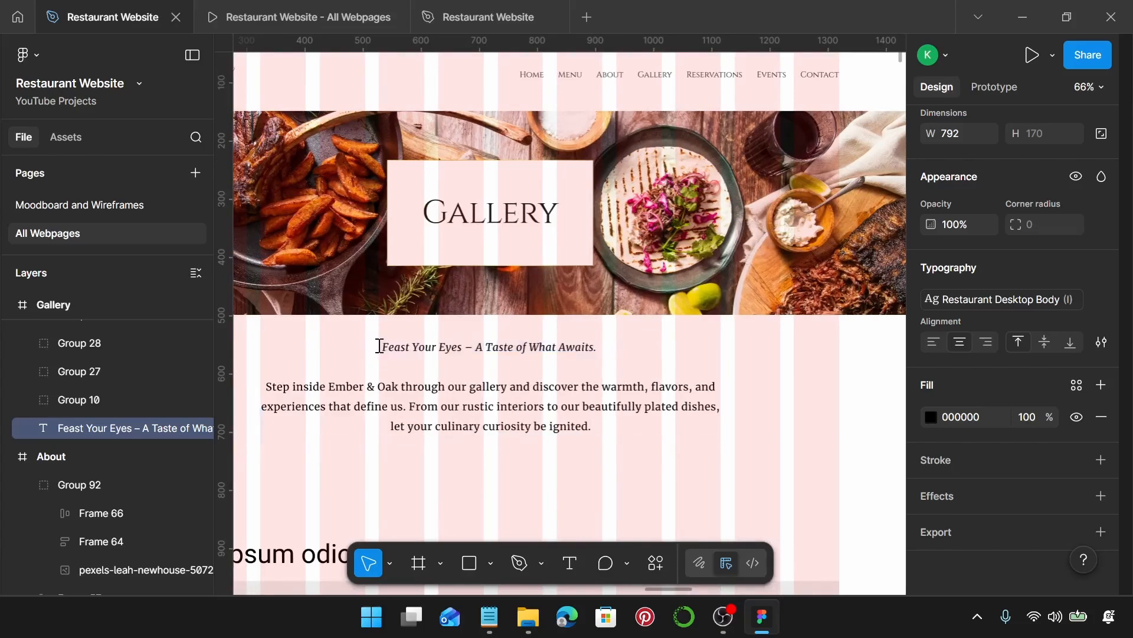
{"action": "scroll", "coordinate": [379, 346], "scroll_direction": "left", "scroll_amount": 3}
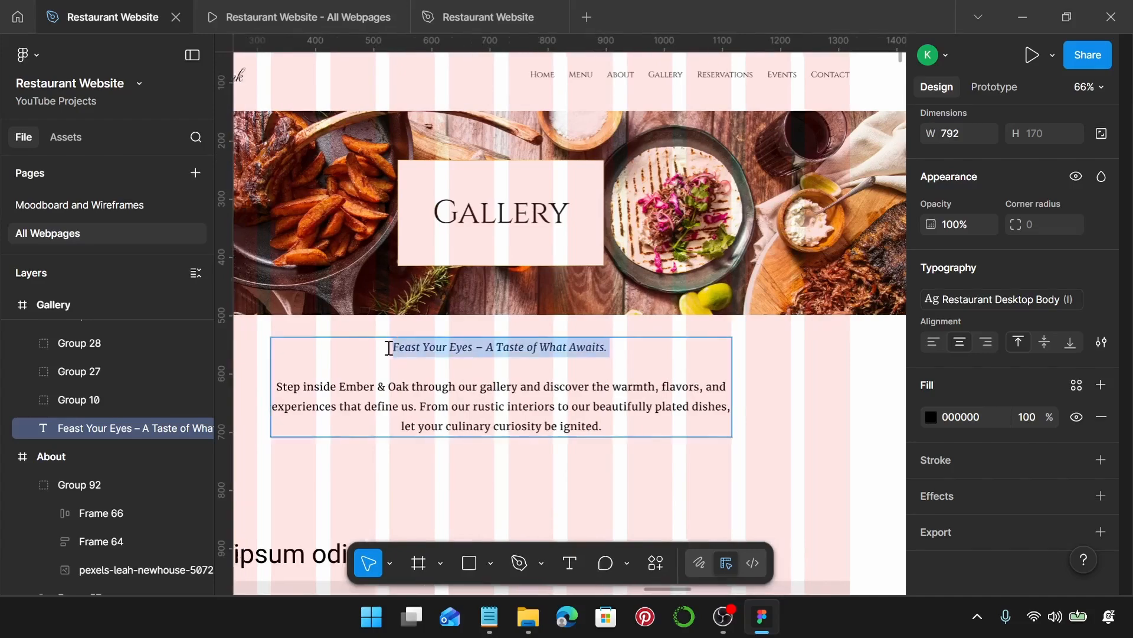
{"action": "key", "text": "Escape"}
- Examine how both side edges of the intro text box line up with the layout columns
{"action": "scroll", "coordinate": [349, 364], "scroll_direction": "up", "scroll_amount": 5}
{"action": "scroll", "coordinate": [422, 253], "scroll_direction": "up", "scroll_amount": 5}
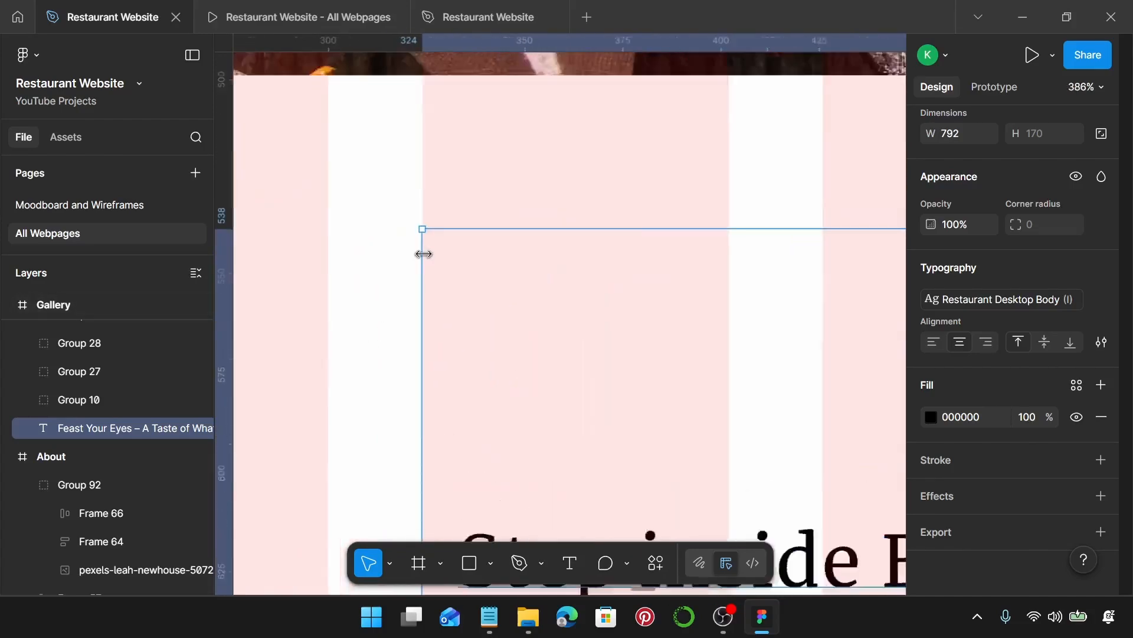
{"action": "scroll", "coordinate": [423, 252], "scroll_direction": "down", "scroll_amount": 8}
{"action": "scroll", "coordinate": [423, 252], "scroll_direction": "down", "scroll_amount": 3}
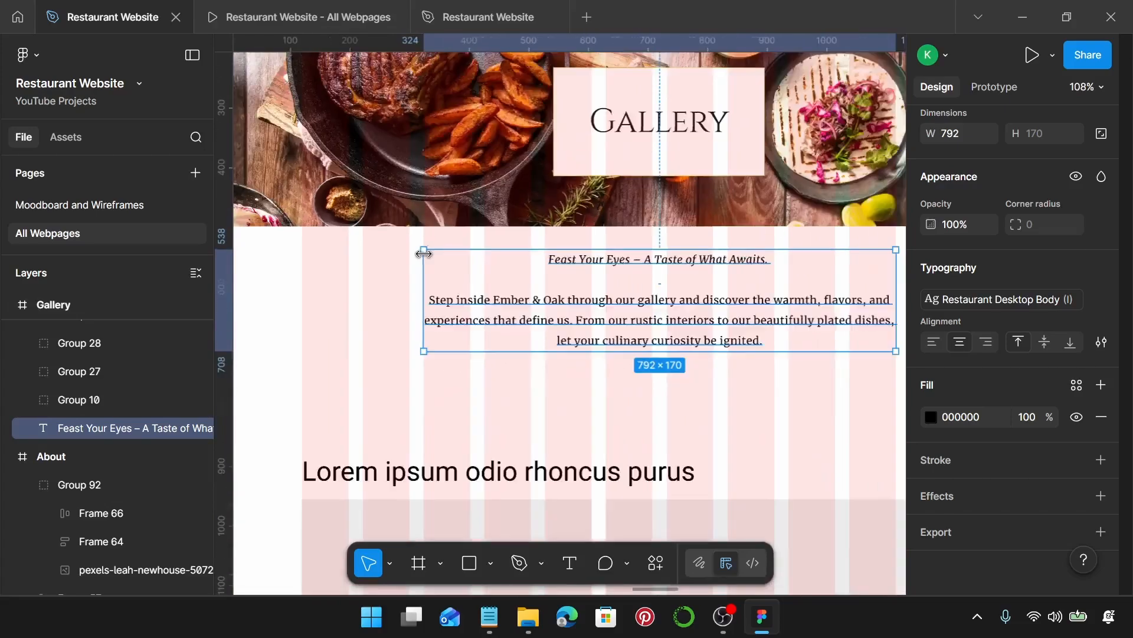
{"action": "scroll", "coordinate": [423, 253], "scroll_direction": "right", "scroll_amount": 2}
{"action": "scroll", "coordinate": [660, 252], "scroll_direction": "down", "scroll_amount": 2}
{"action": "scroll", "coordinate": [652, 271], "scroll_direction": "up", "scroll_amount": 6}
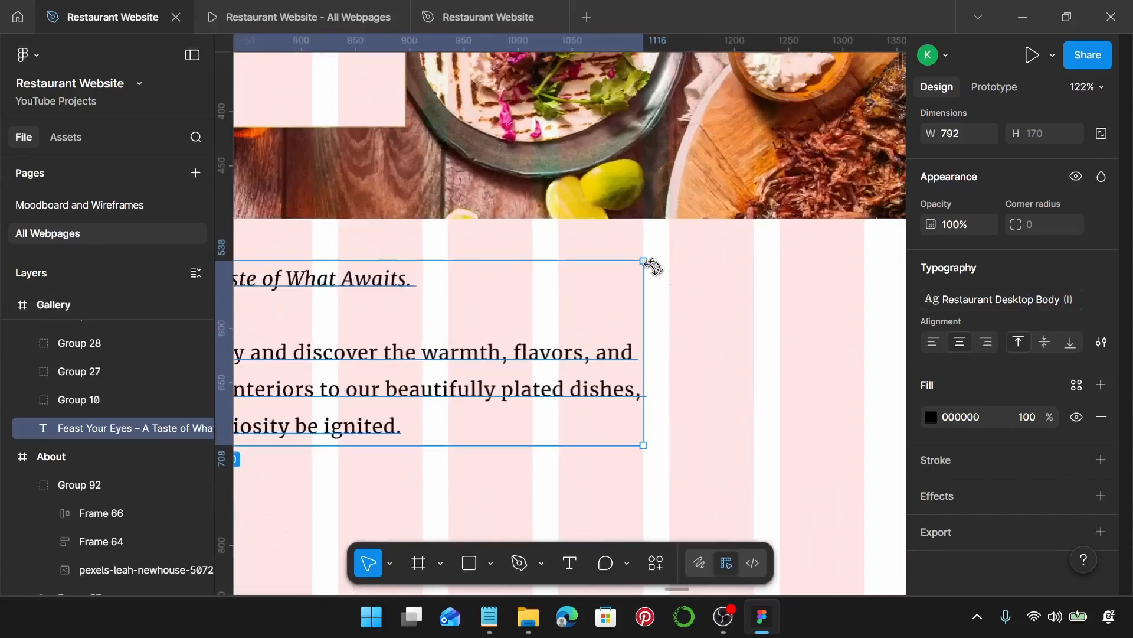
{"action": "scroll", "coordinate": [651, 272], "scroll_direction": "down", "scroll_amount": 1}
{"action": "scroll", "coordinate": [652, 272], "scroll_direction": "down", "scroll_amount": 6}
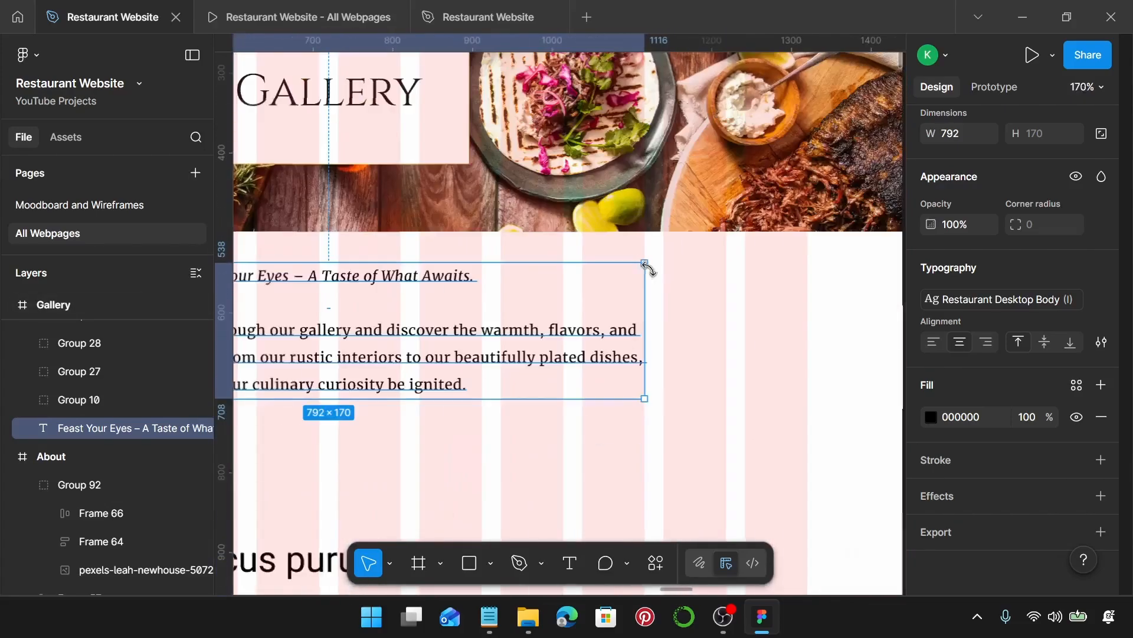
{"action": "scroll", "coordinate": [645, 263], "scroll_direction": "left", "scroll_amount": 2}
{"action": "scroll", "coordinate": [603, 326], "scroll_direction": "up", "scroll_amount": 1}
{"action": "scroll", "coordinate": [420, 375], "scroll_direction": "left", "scroll_amount": 3}
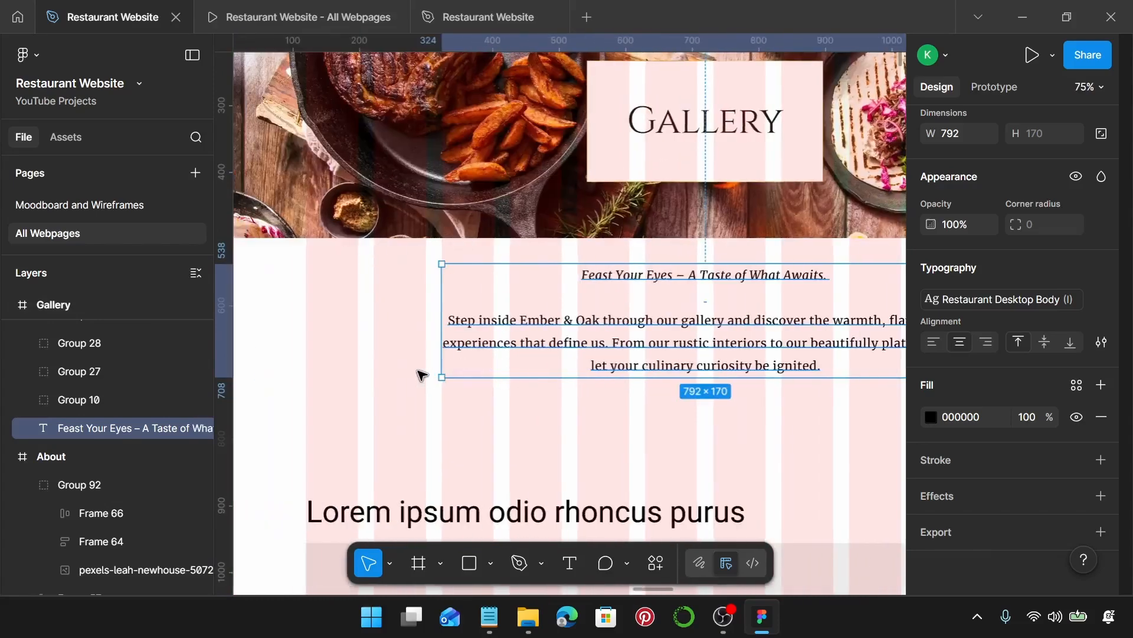
{"action": "scroll", "coordinate": [425, 375], "scroll_direction": "down", "scroll_amount": 2}
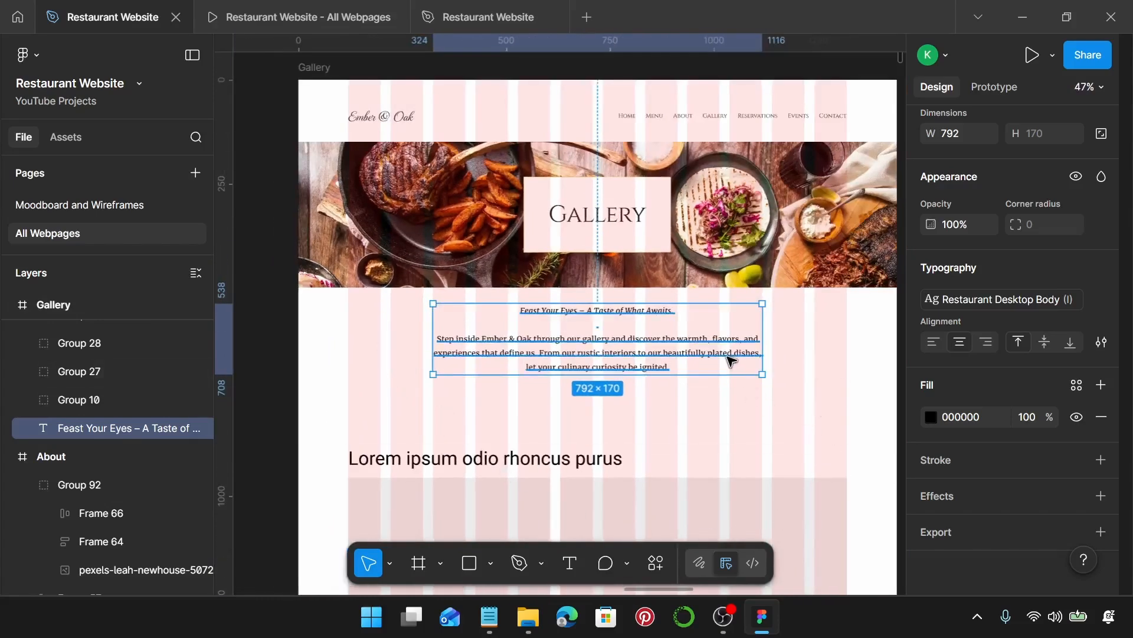
- Ungroup the first image section below the intro, separating its heading, image placeholders and captions
{"action": "scroll", "coordinate": [734, 362], "scroll_direction": "down", "scroll_amount": 2}
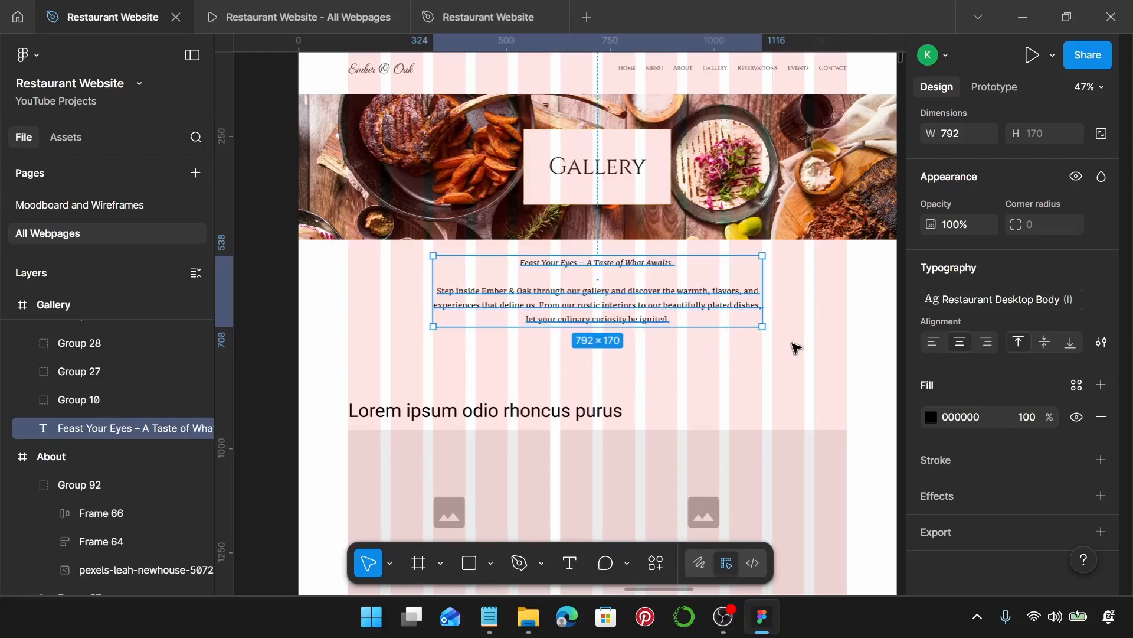
{"action": "scroll", "coordinate": [796, 347], "scroll_direction": "down", "scroll_amount": 6}
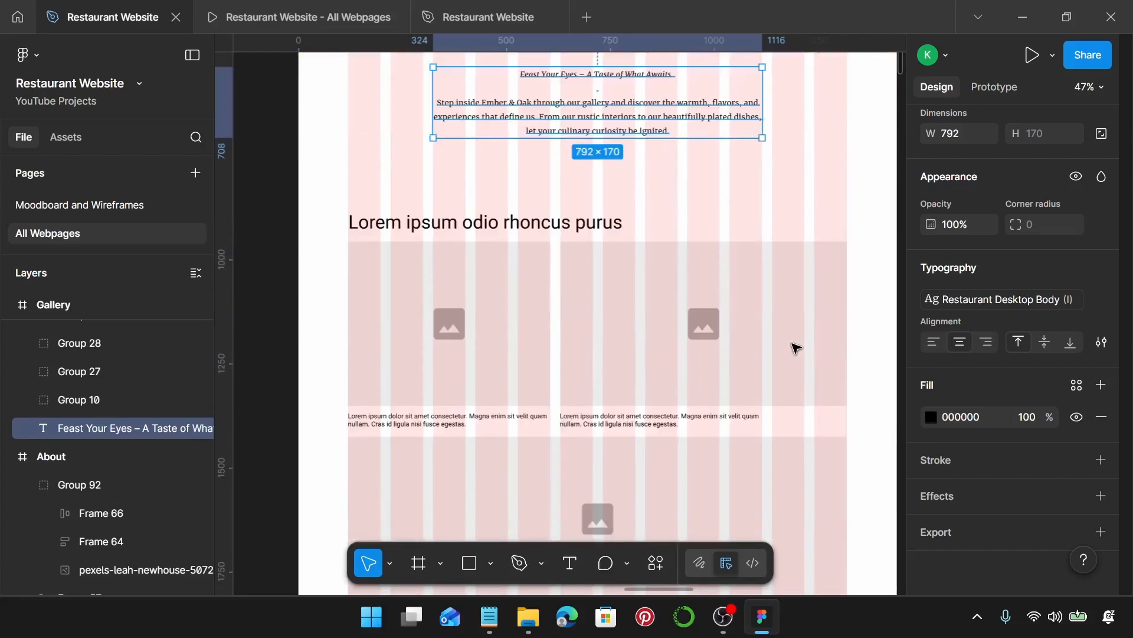
{"action": "scroll", "coordinate": [683, 180], "scroll_direction": "down", "scroll_amount": 5}
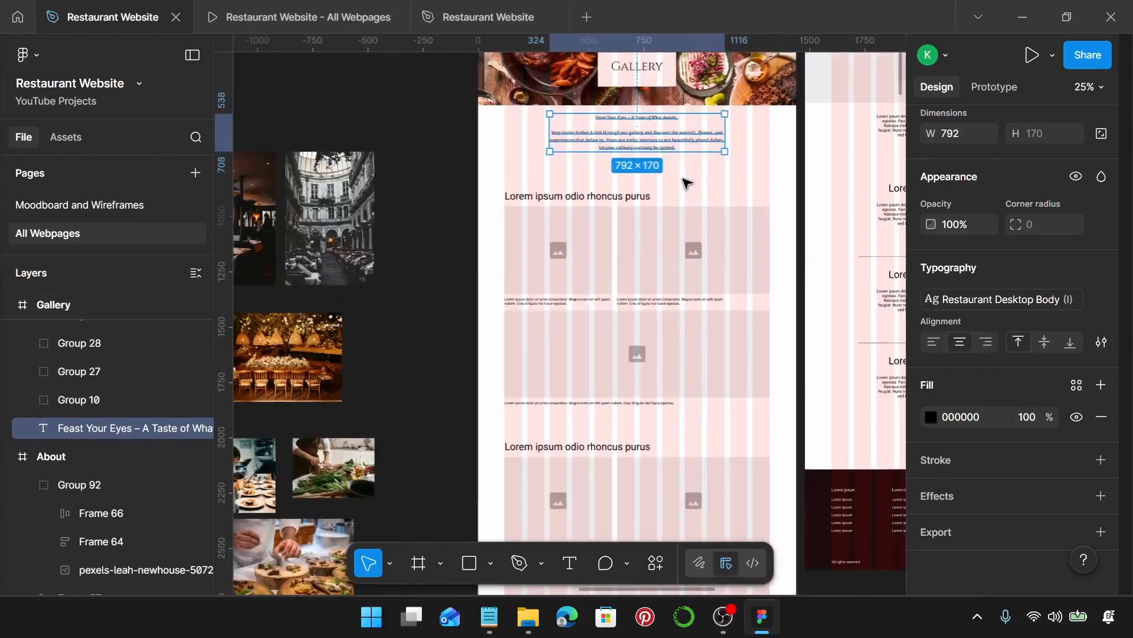
{"action": "left_click", "coordinate": [640, 333]}
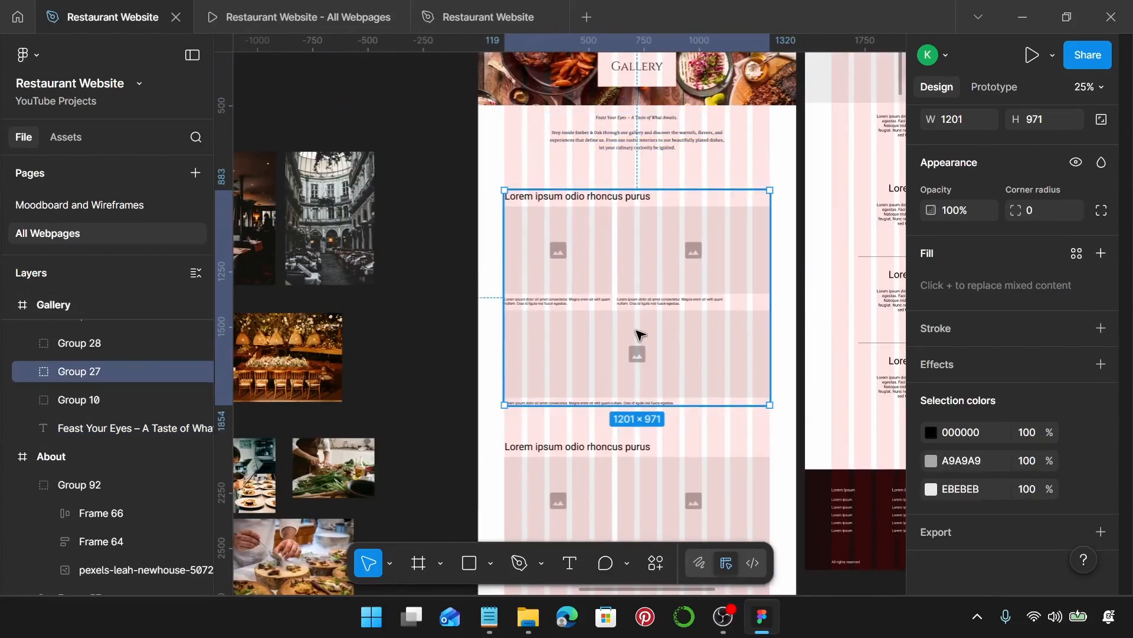
{"action": "key", "text": "ctrl+shift+g"}
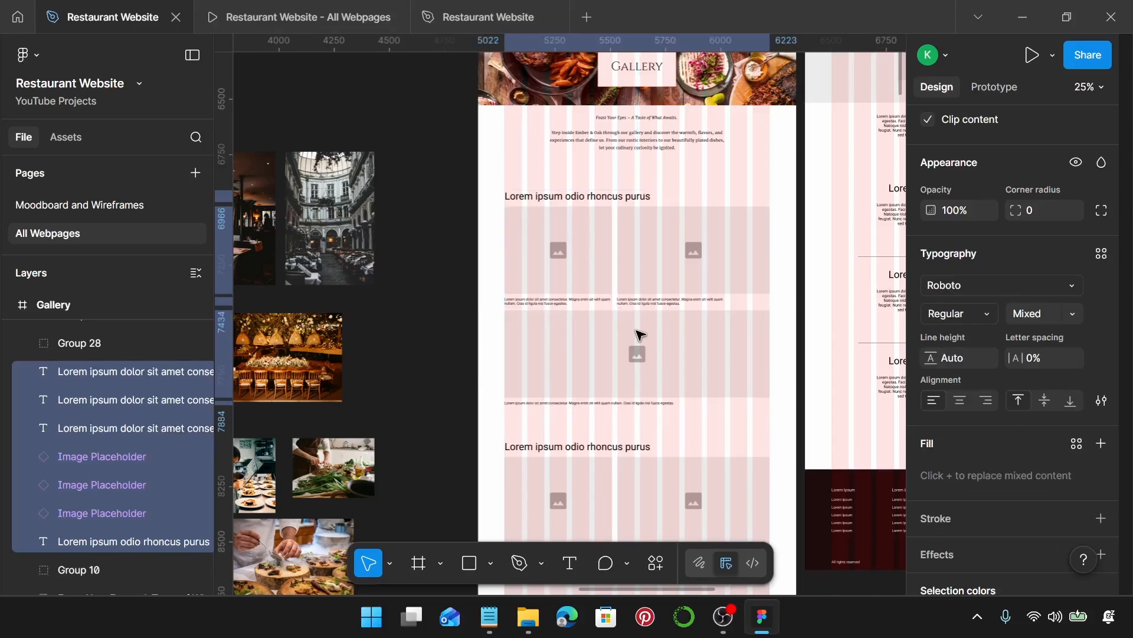
- Nudge the ungrouped section's contents 1 px to the right to align with the first layout column, and check their edges
{"action": "scroll", "coordinate": [578, 196], "scroll_direction": "up", "scroll_amount": 5}
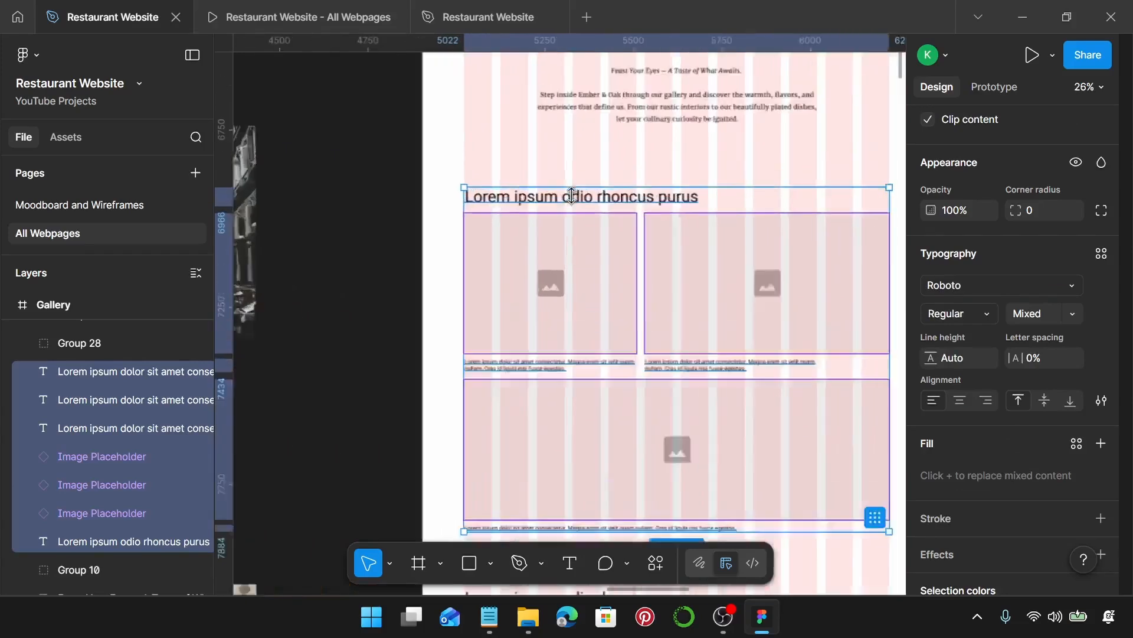
{"action": "scroll", "coordinate": [466, 191], "scroll_direction": "up", "scroll_amount": 6}
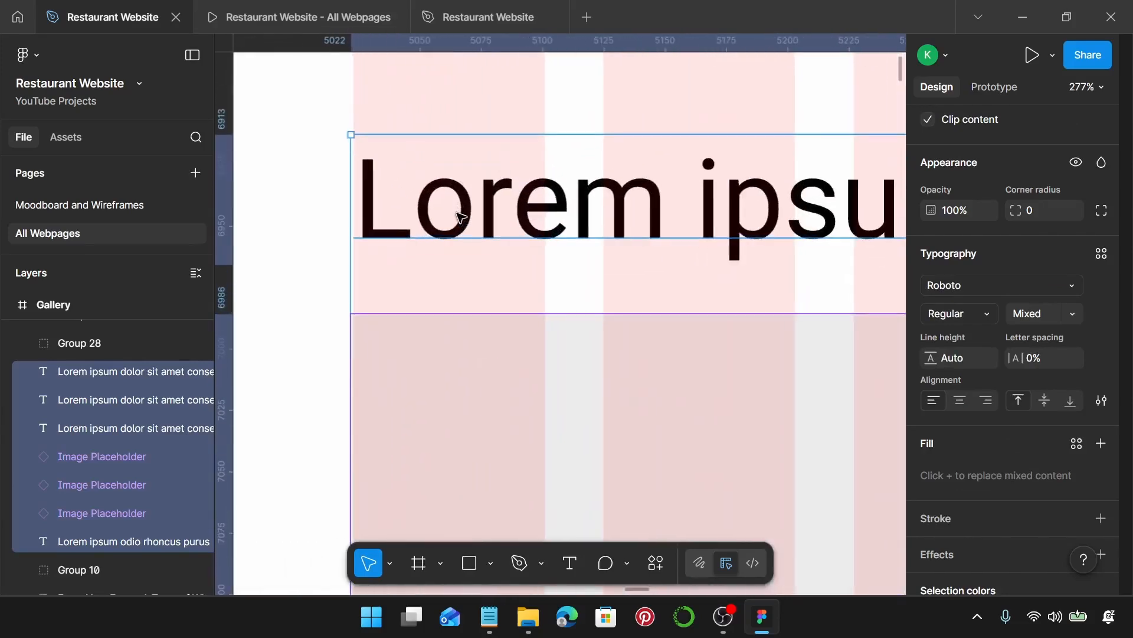
{"action": "scroll", "coordinate": [460, 217], "scroll_direction": "down", "scroll_amount": 2}
{"action": "scroll", "coordinate": [460, 216], "scroll_direction": "down", "scroll_amount": 3}
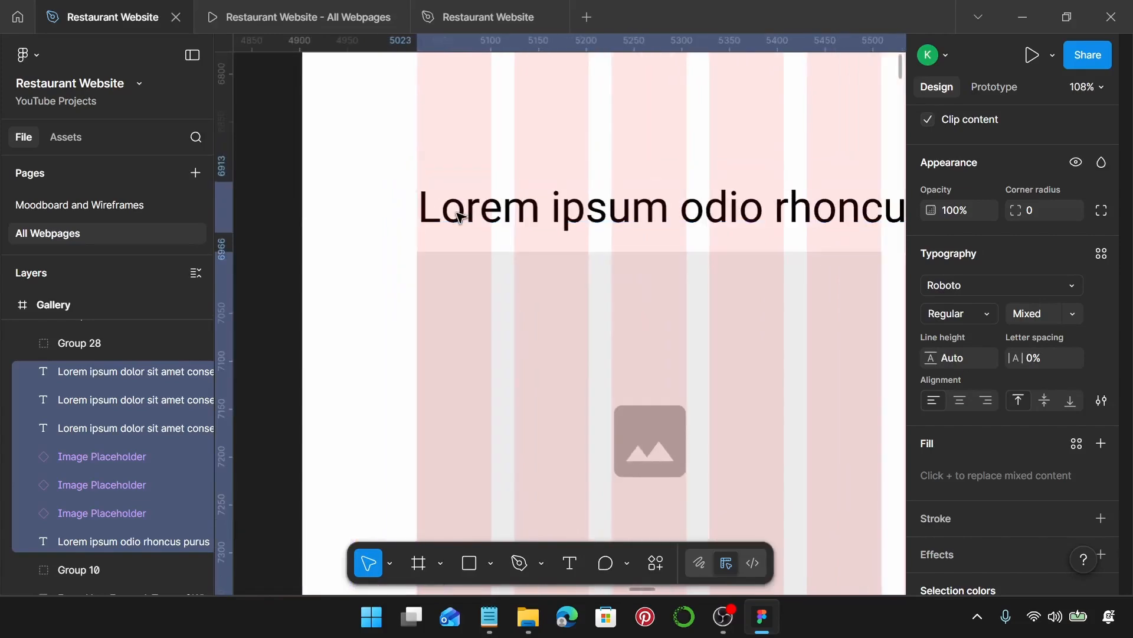
{"action": "scroll", "coordinate": [454, 220], "scroll_direction": "up", "scroll_amount": 4}
{"action": "scroll", "coordinate": [455, 217], "scroll_direction": "down", "scroll_amount": 5}
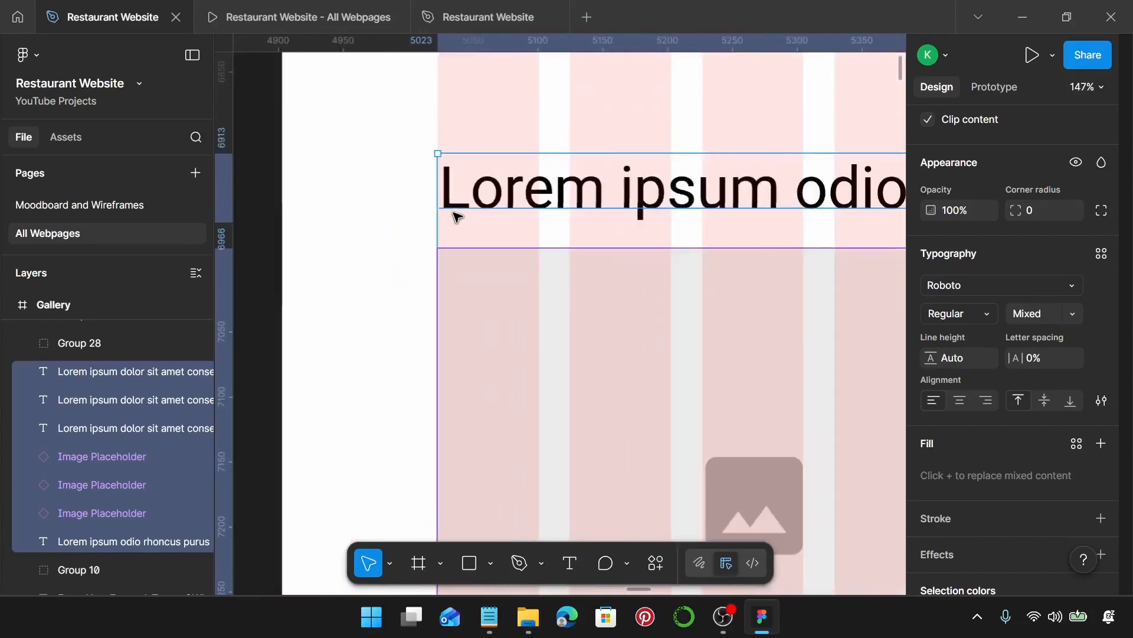
{"action": "scroll", "coordinate": [452, 239], "scroll_direction": "down", "scroll_amount": 4}
{"action": "scroll", "coordinate": [448, 260], "scroll_direction": "up", "scroll_amount": 5}
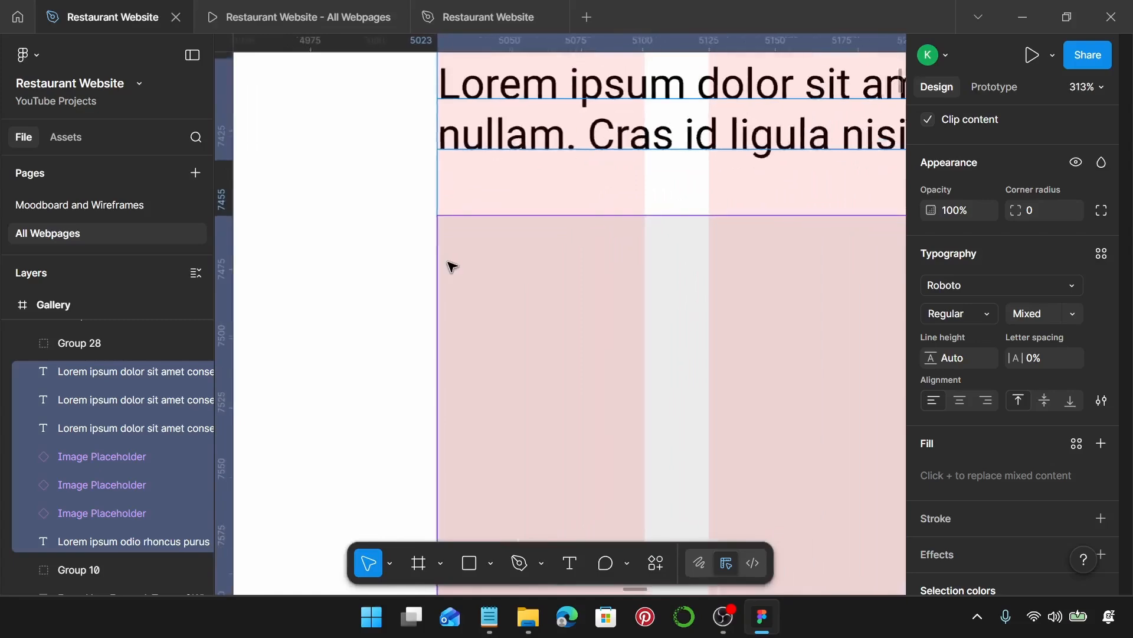
- Move the first image section's heading up to y 805, leaving a gap above the image placeholders
{"action": "scroll", "coordinate": [449, 262], "scroll_direction": "down", "scroll_amount": 3}
{"action": "scroll", "coordinate": [447, 263], "scroll_direction": "down", "scroll_amount": 4}
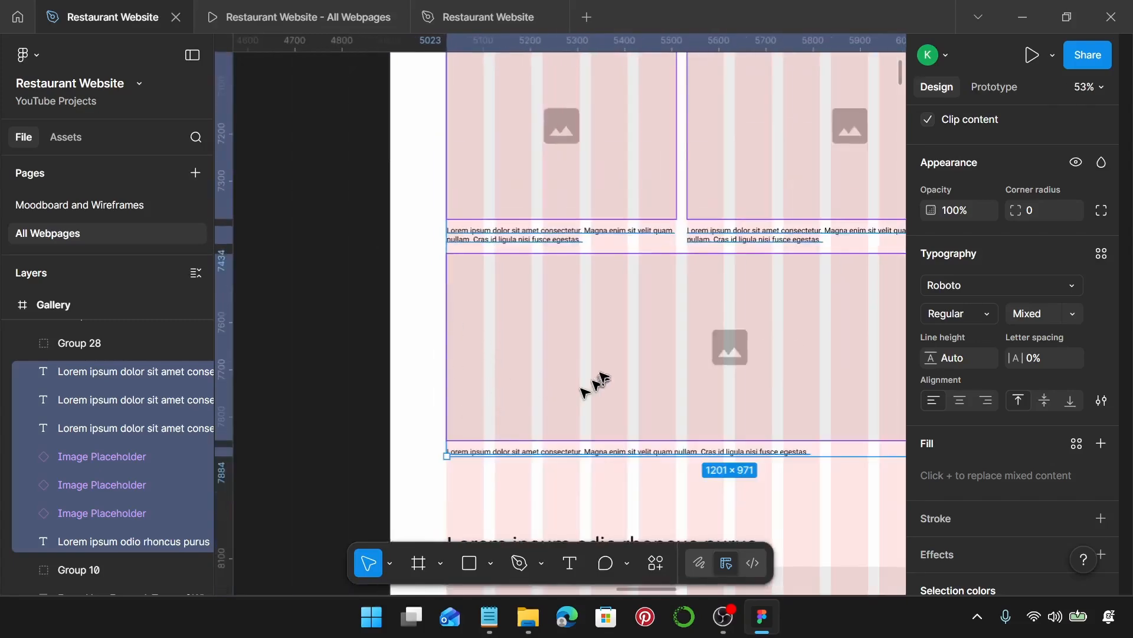
{"action": "scroll", "coordinate": [602, 362], "scroll_direction": "up", "scroll_amount": 3}
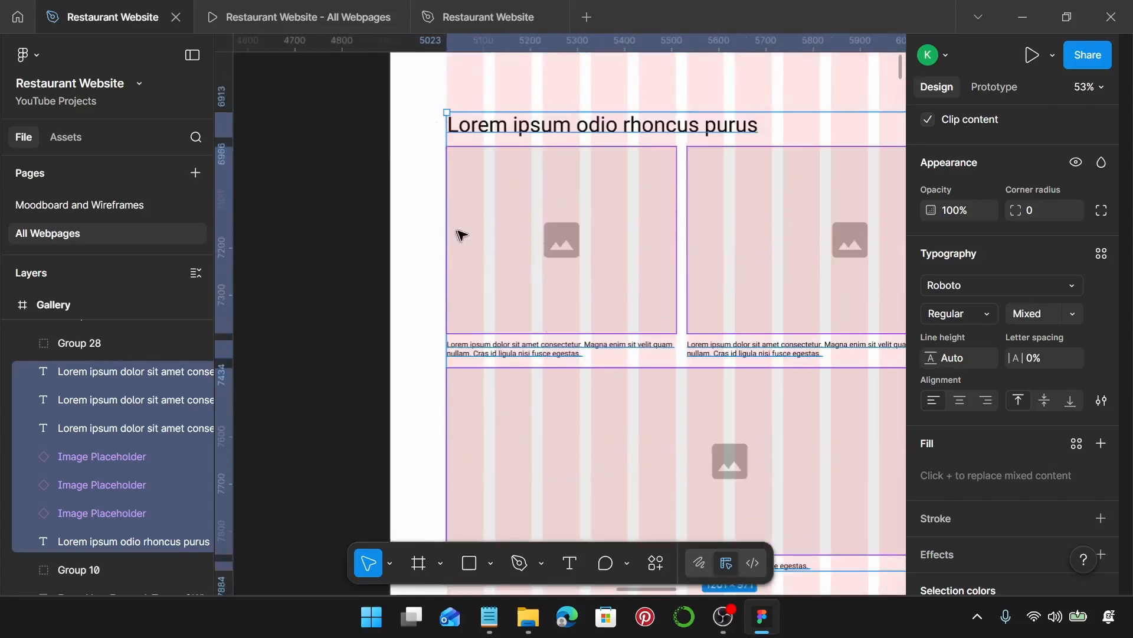
{"action": "scroll", "coordinate": [625, 176], "scroll_direction": "right", "scroll_amount": 3}
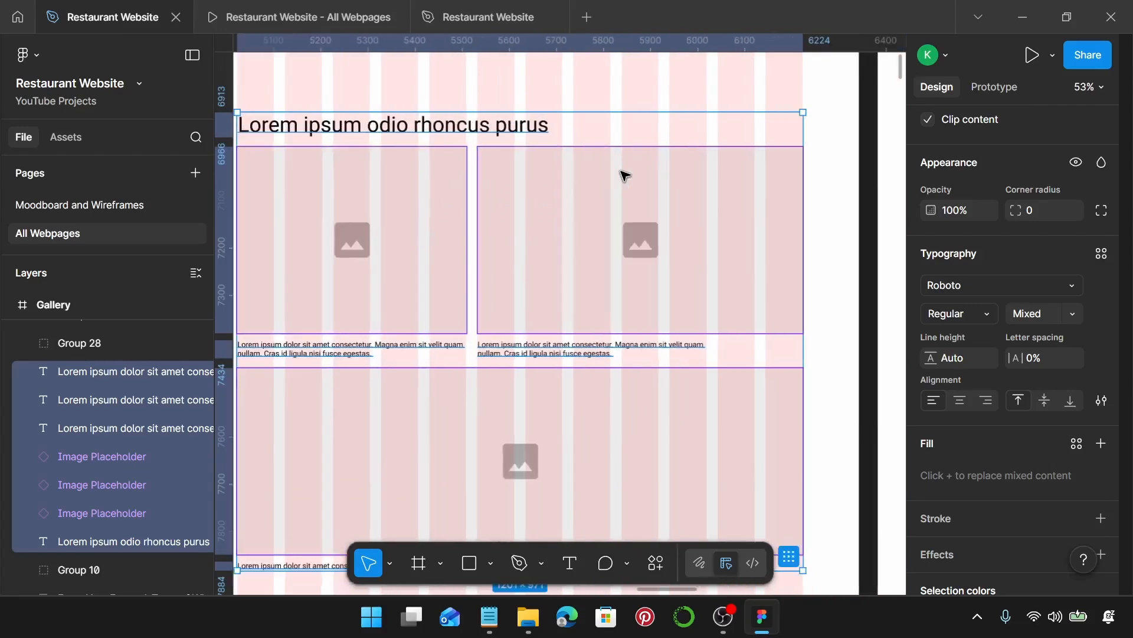
{"action": "scroll", "coordinate": [624, 175], "scroll_direction": "down", "scroll_amount": 3}
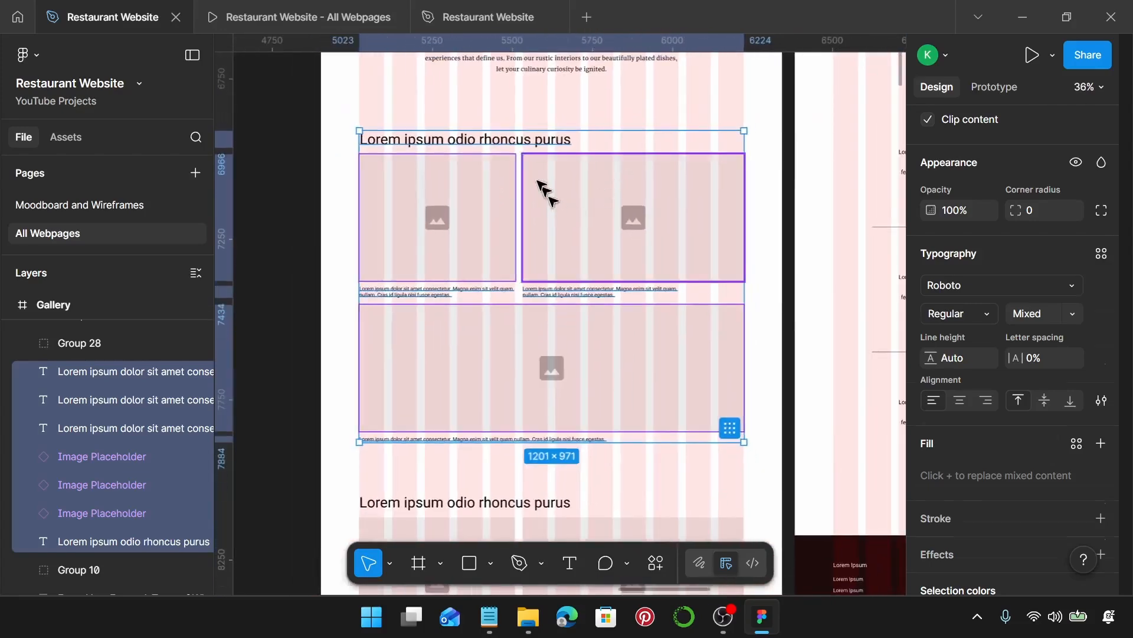
{"action": "left_click", "coordinate": [544, 190]}
{"action": "scroll", "coordinate": [481, 140], "scroll_direction": "up", "scroll_amount": 3}
{"action": "left_click_drag", "start_coordinate": [355, 145], "coordinate": [356, 117]}
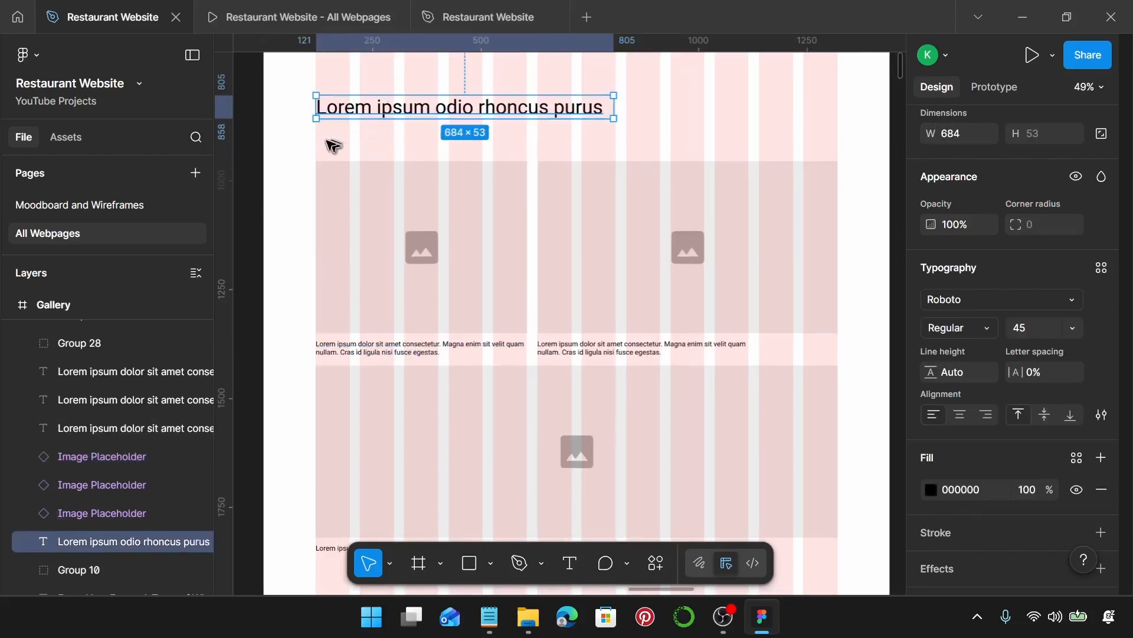
- Apply the 48/64 Restaurant Desktop sub-heading text style to the section heading
{"action": "scroll", "coordinate": [324, 142], "scroll_direction": "up", "scroll_amount": 1}
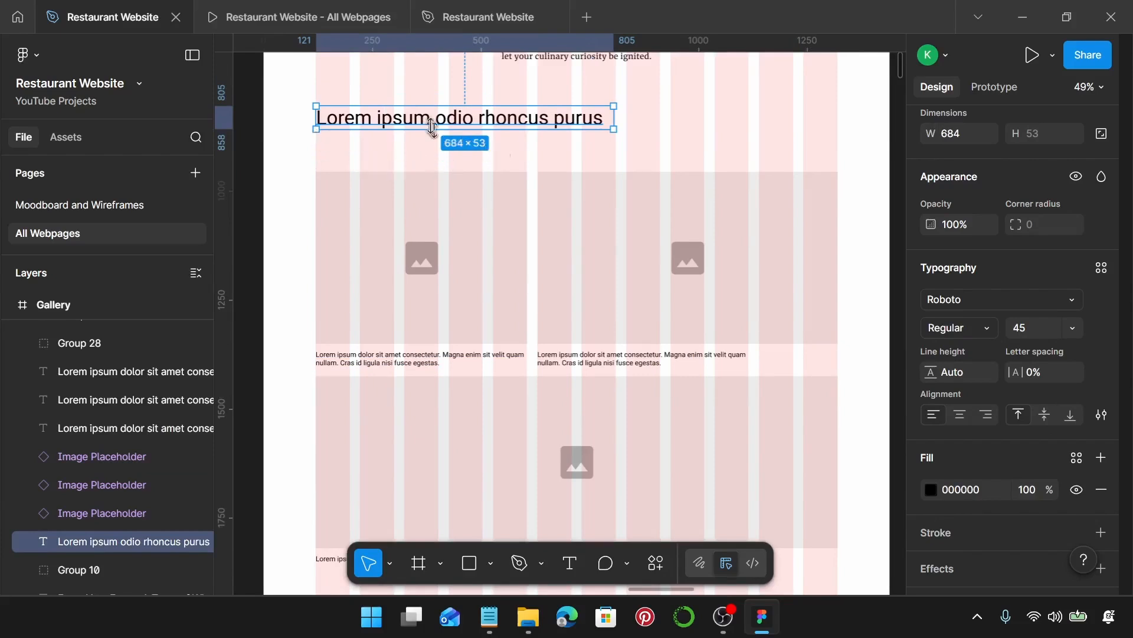
{"action": "left_click", "coordinate": [1103, 269]}
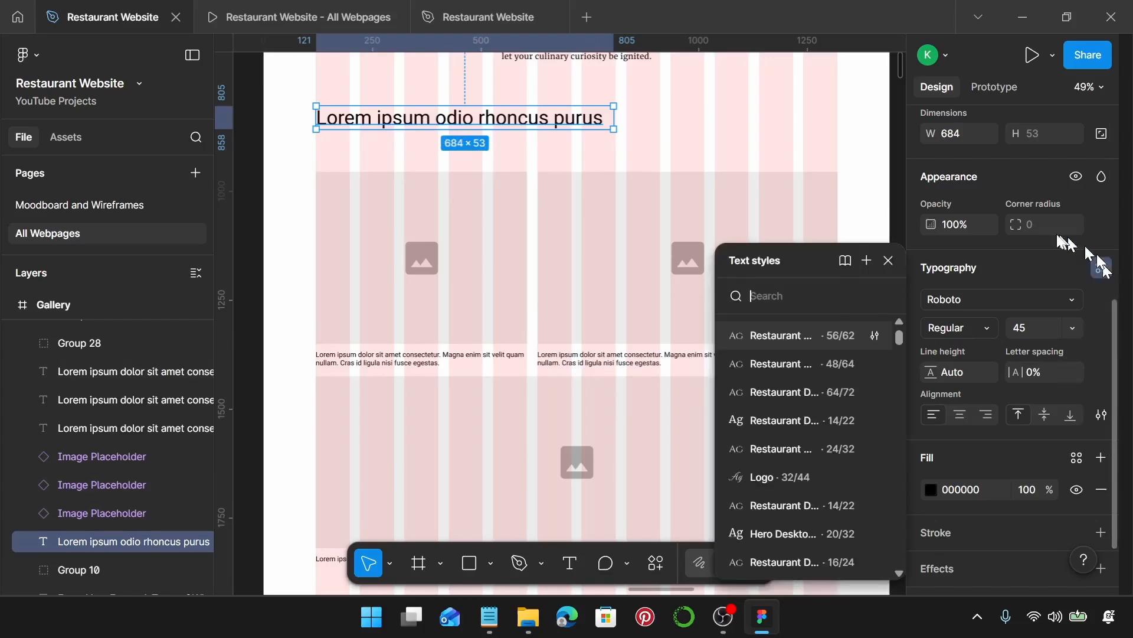
{"action": "left_click", "coordinate": [795, 364]}
- Replace the section heading with "Restaurant Ambiance", copied from the Notepad content file, and set its text box to auto width
{"action": "left_click", "coordinate": [490, 616]}
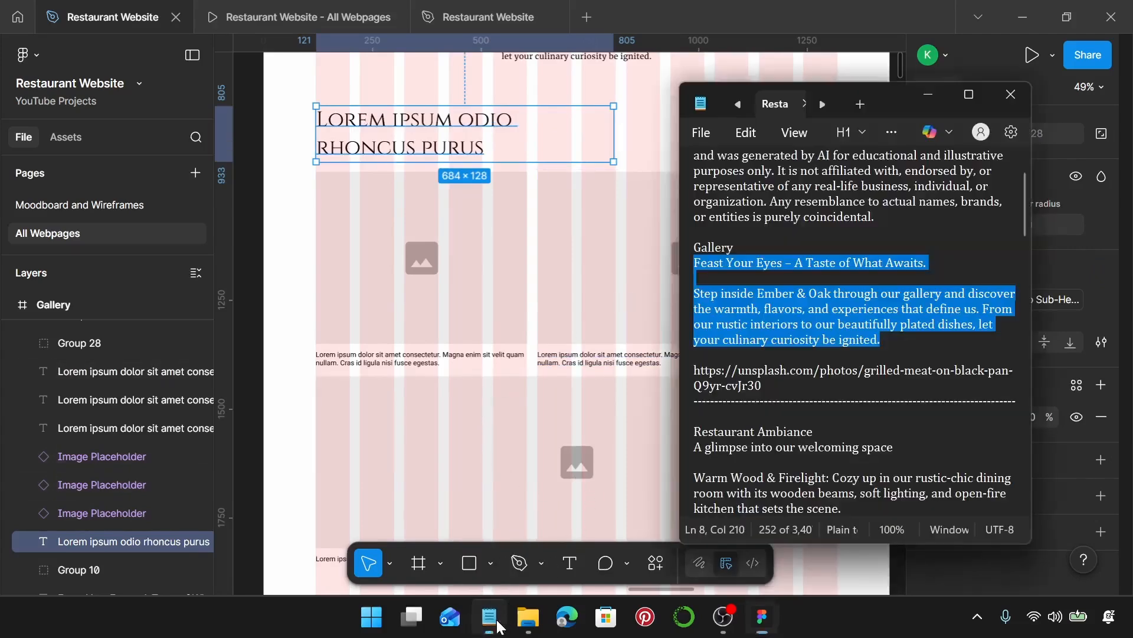
{"action": "scroll", "coordinate": [780, 384], "scroll_direction": "down", "scroll_amount": 2}
{"action": "left_click_drag", "start_coordinate": [815, 339], "coordinate": [666, 343]}
{"action": "key", "text": "ctrl+c"}
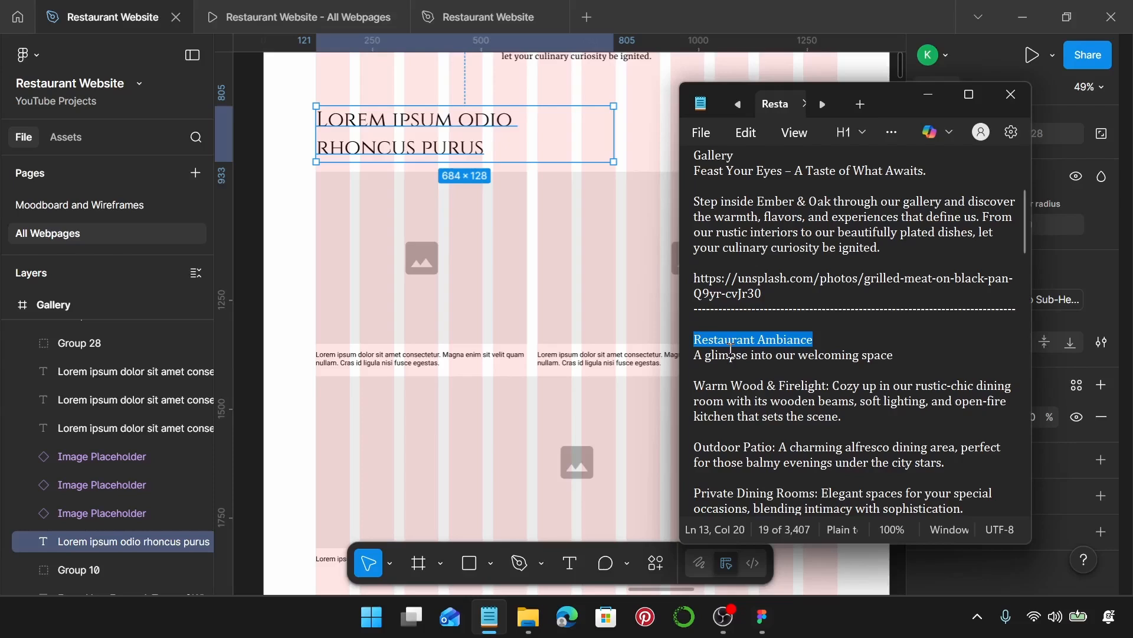
{"action": "double_click", "coordinate": [473, 134]}
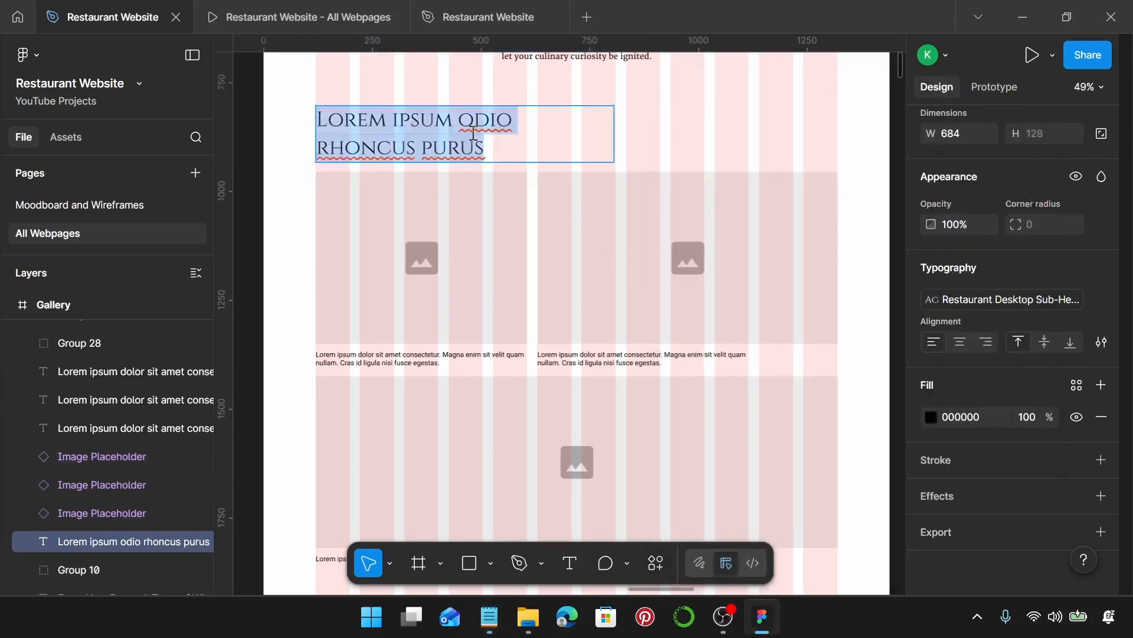
{"action": "key", "text": "ctrl+v"}
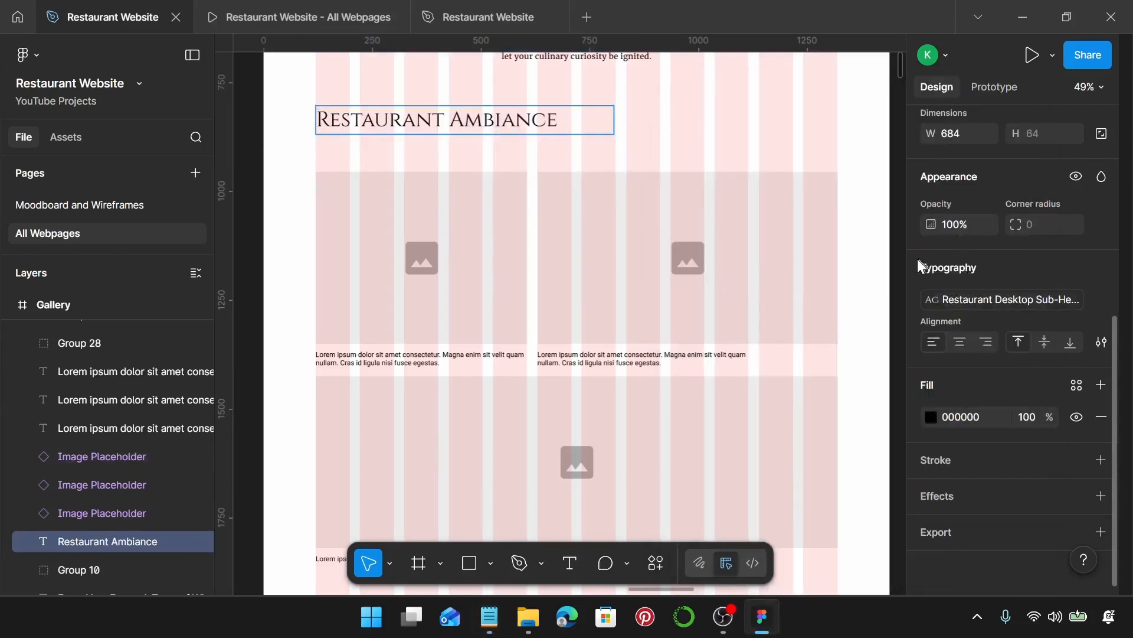
{"action": "scroll", "coordinate": [933, 264], "scroll_direction": "up", "scroll_amount": 3}
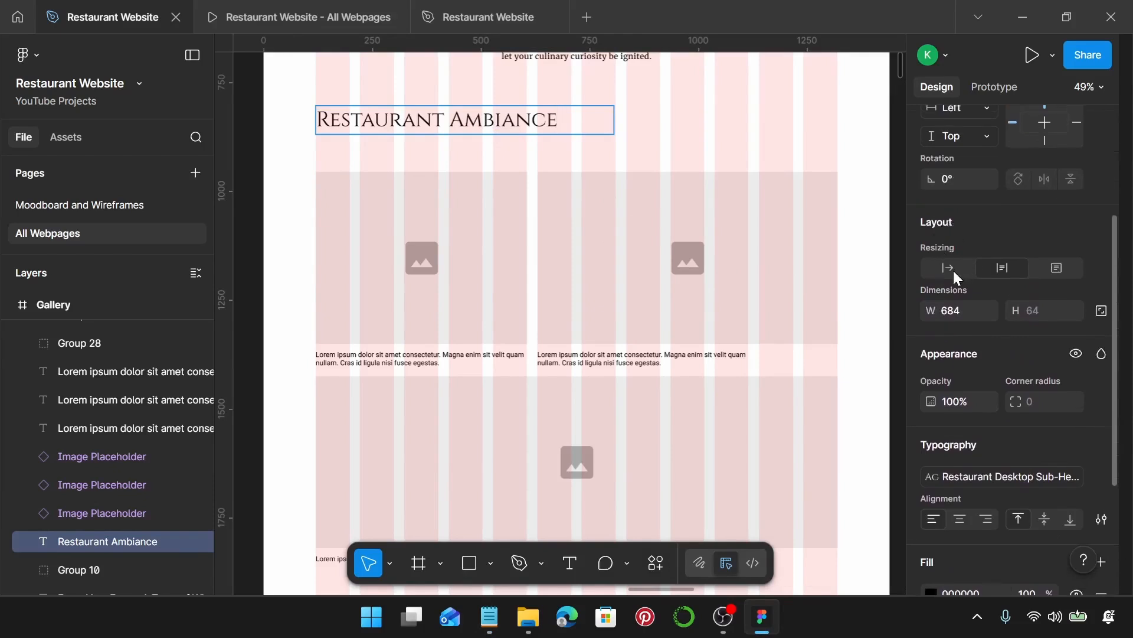
{"action": "left_click", "coordinate": [955, 270]}
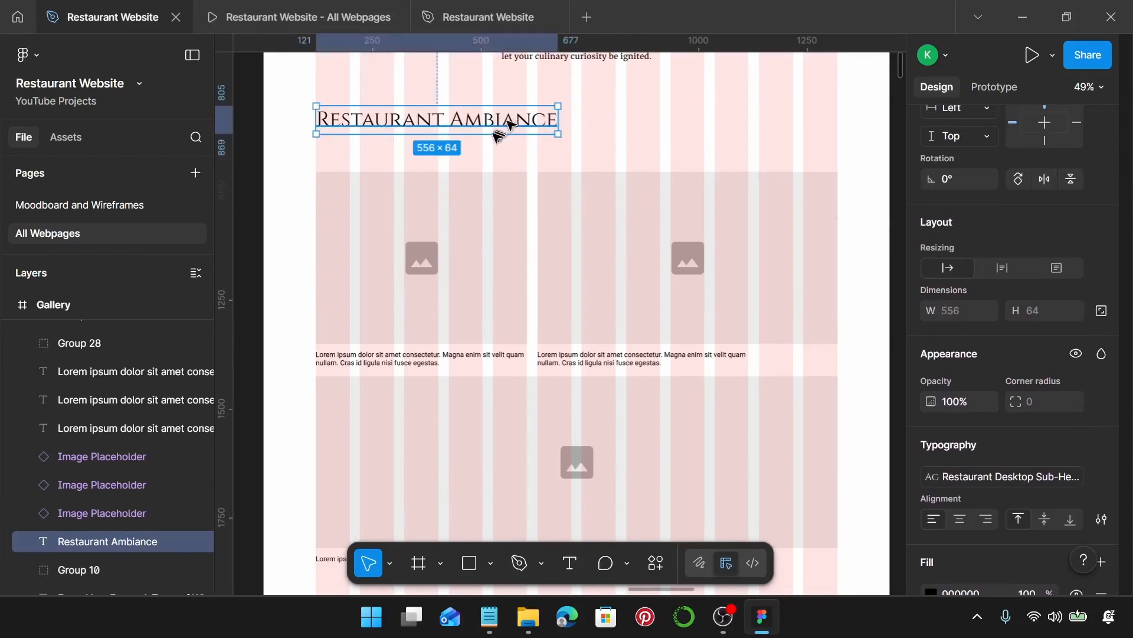
- Duplicate the first image's caption and place the copy directly beneath the Restaurant Ambiance heading
{"action": "scroll", "coordinate": [448, 248], "scroll_direction": "up", "scroll_amount": 1}
{"action": "left_click", "coordinate": [340, 402]}
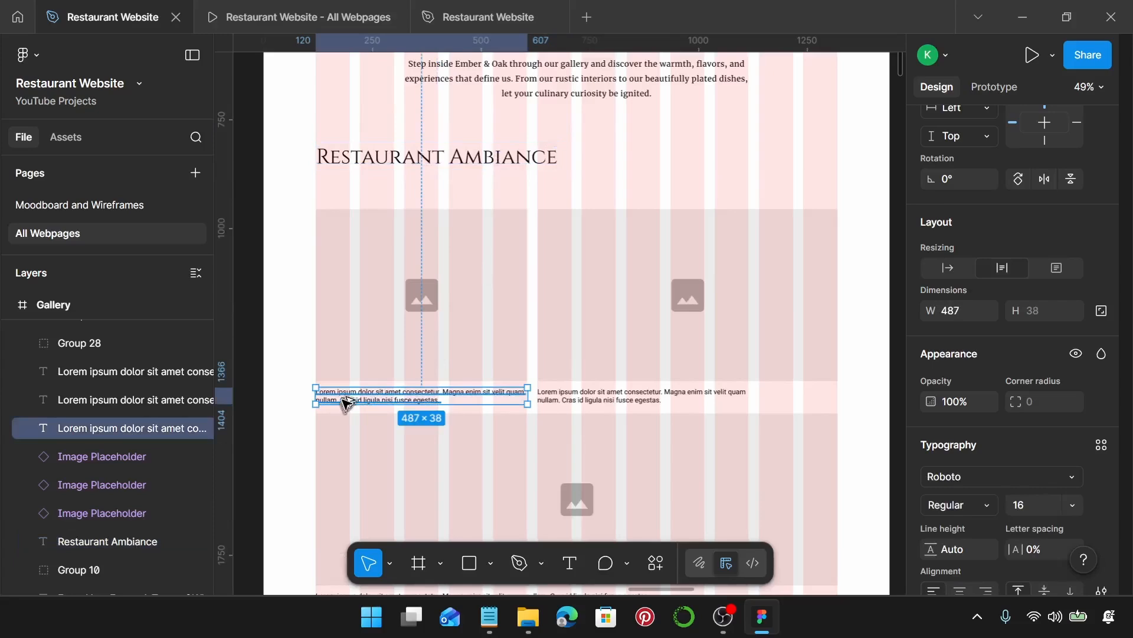
{"action": "left_click_drag", "start_coordinate": [346, 400], "coordinate": [340, 183]}
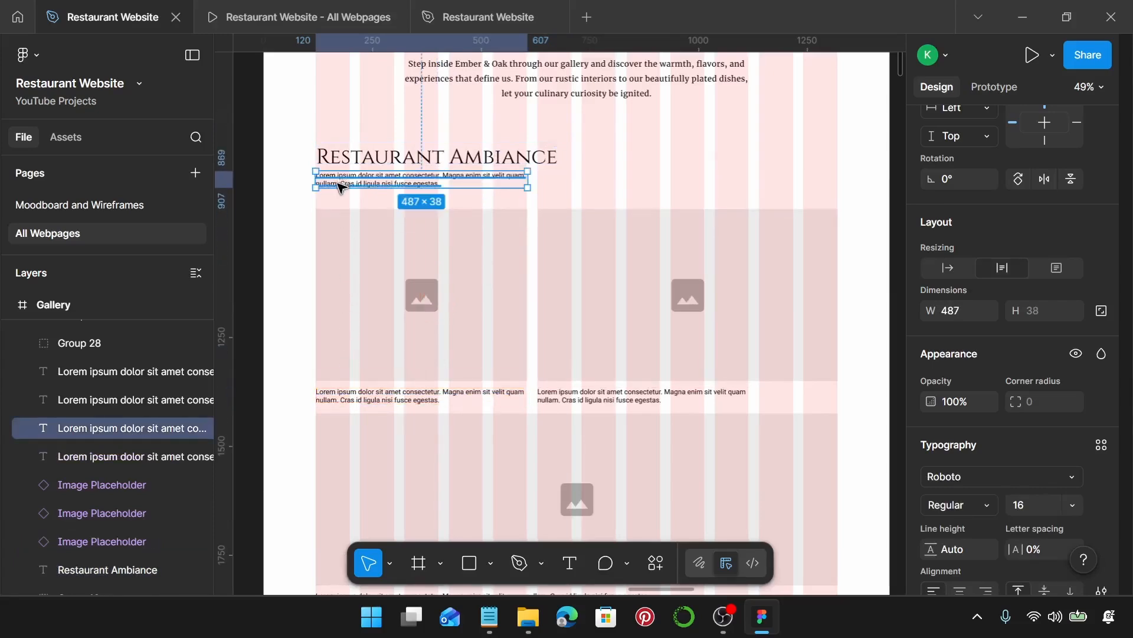
- Replace the duplicated caption with "A glimpse into our welcoming space" from the Notepad file and set its text box to auto width
{"action": "left_click", "coordinate": [498, 616]}
{"action": "scroll", "coordinate": [820, 301], "scroll_direction": "down", "scroll_amount": 1}
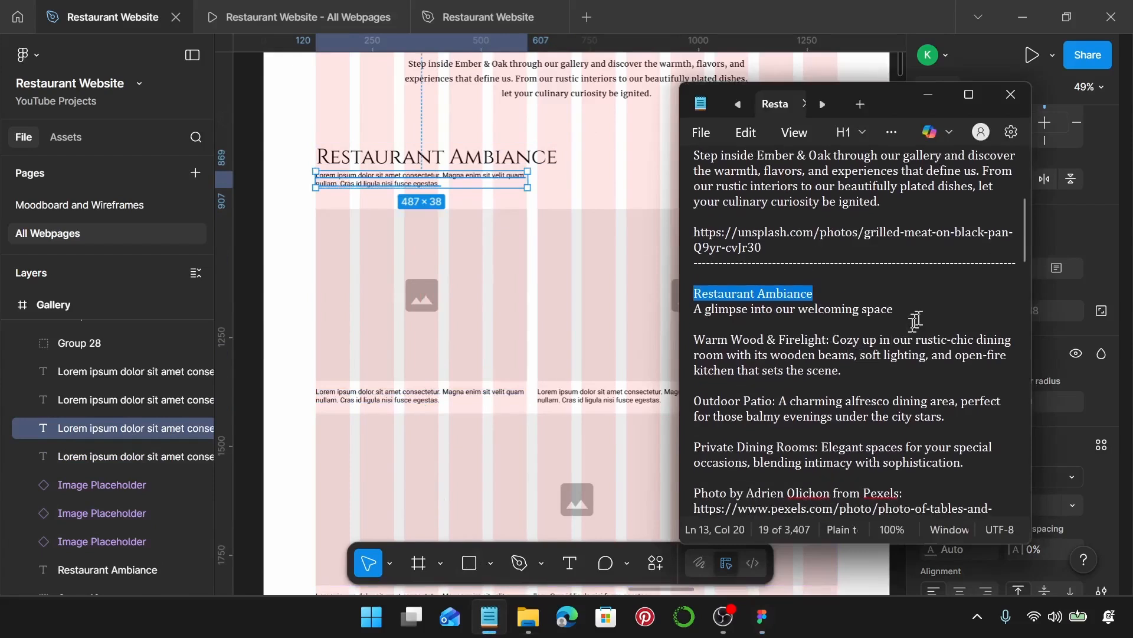
{"action": "left_click_drag", "start_coordinate": [894, 308], "coordinate": [693, 309]}
{"action": "key", "text": "ctrl+c"}
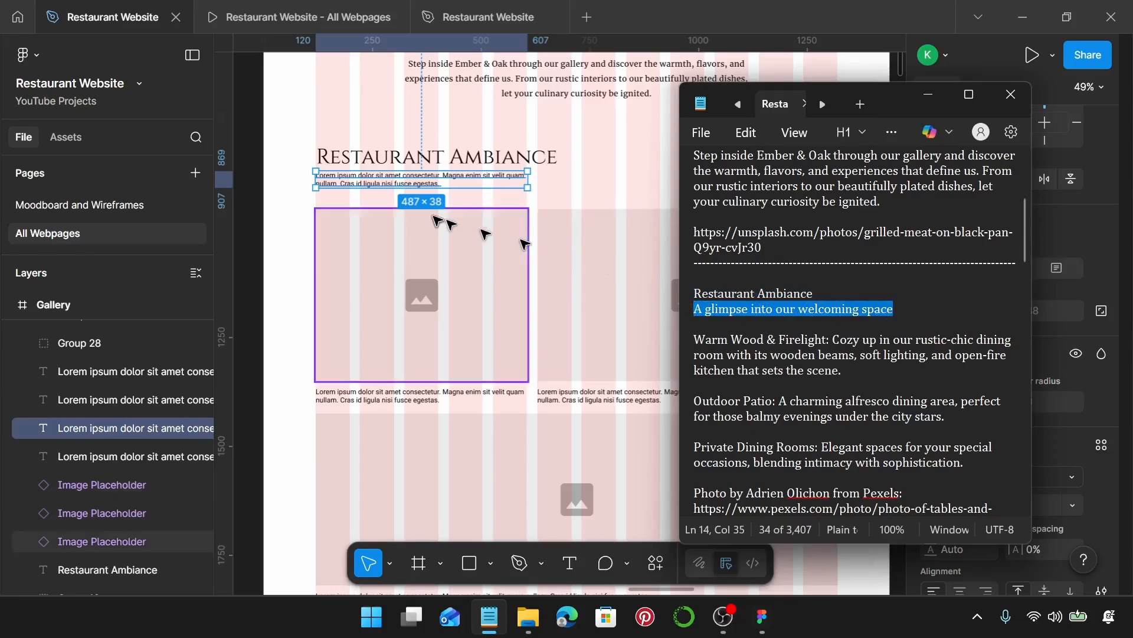
{"action": "left_click", "coordinate": [426, 177]}
{"action": "double_click", "coordinate": [426, 177]}
{"action": "key", "text": "ctrl+v"}
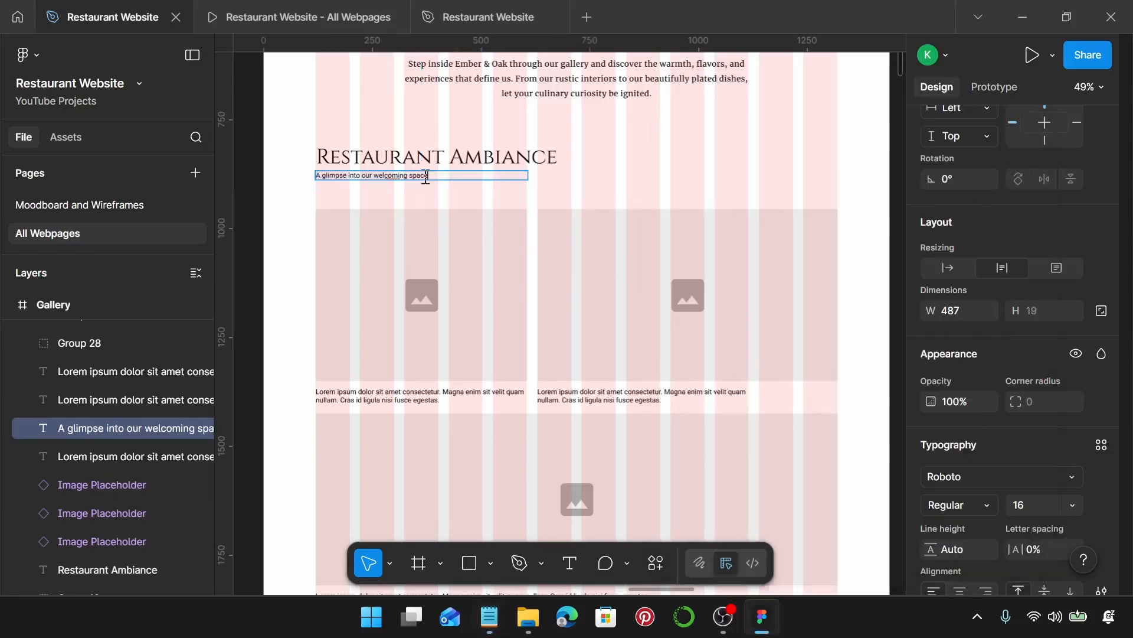
{"action": "left_click", "coordinate": [948, 268]}
{"action": "key", "text": "Escape"}
- Lower the subtitle to y 887 beneath the heading and apply the 18/34 Restaurant Desktop Body text style to it
{"action": "scroll", "coordinate": [369, 188], "scroll_direction": "up", "scroll_amount": 3}
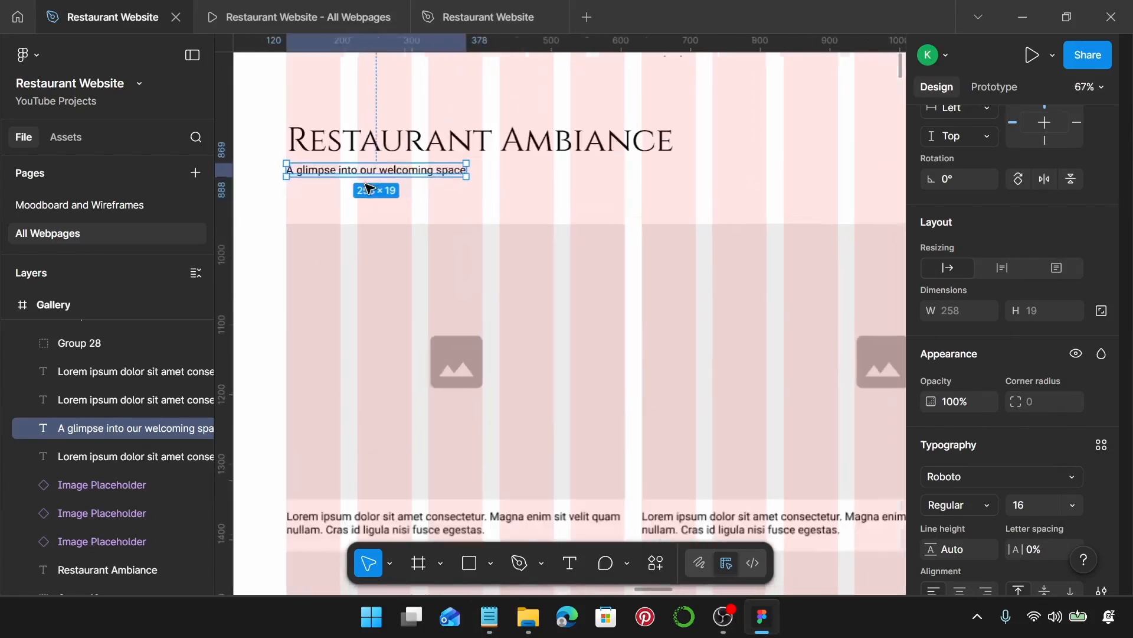
{"action": "left_click_drag", "start_coordinate": [352, 175], "coordinate": [354, 188]}
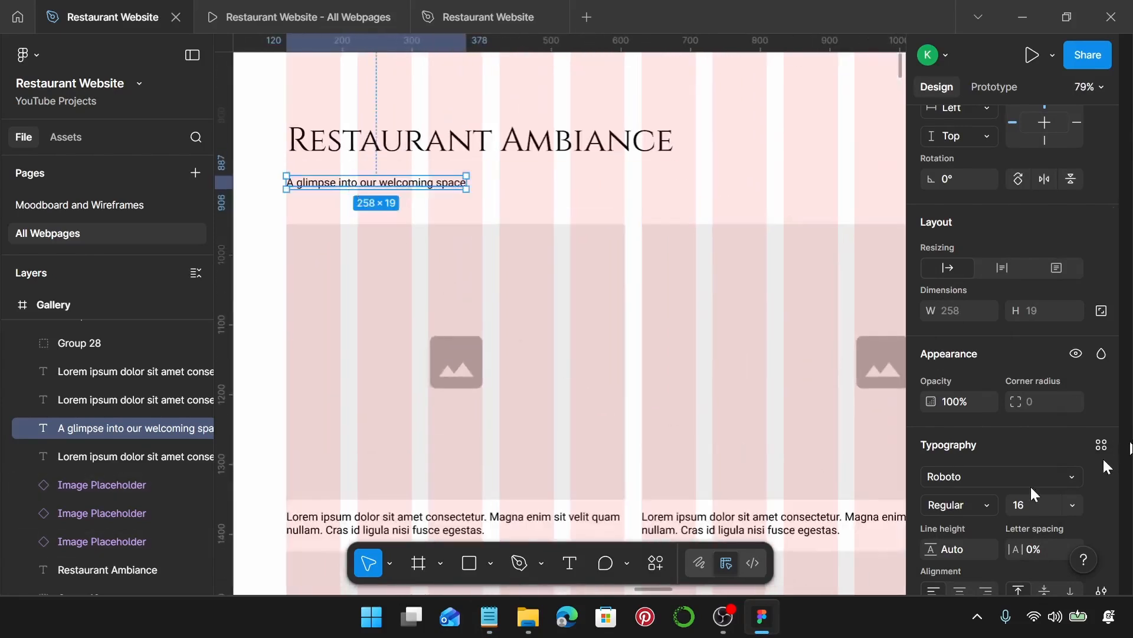
{"action": "scroll", "coordinate": [1078, 410], "scroll_direction": "down", "scroll_amount": 2}
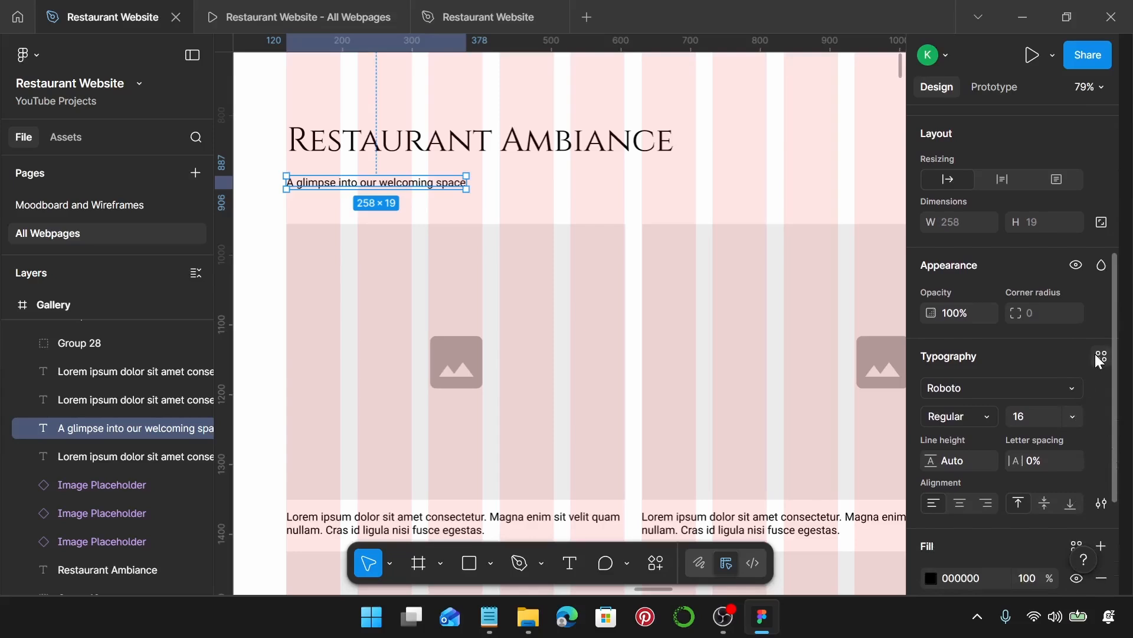
{"action": "left_click", "coordinate": [1096, 356]}
{"action": "scroll", "coordinate": [791, 421], "scroll_direction": "down", "scroll_amount": 3}
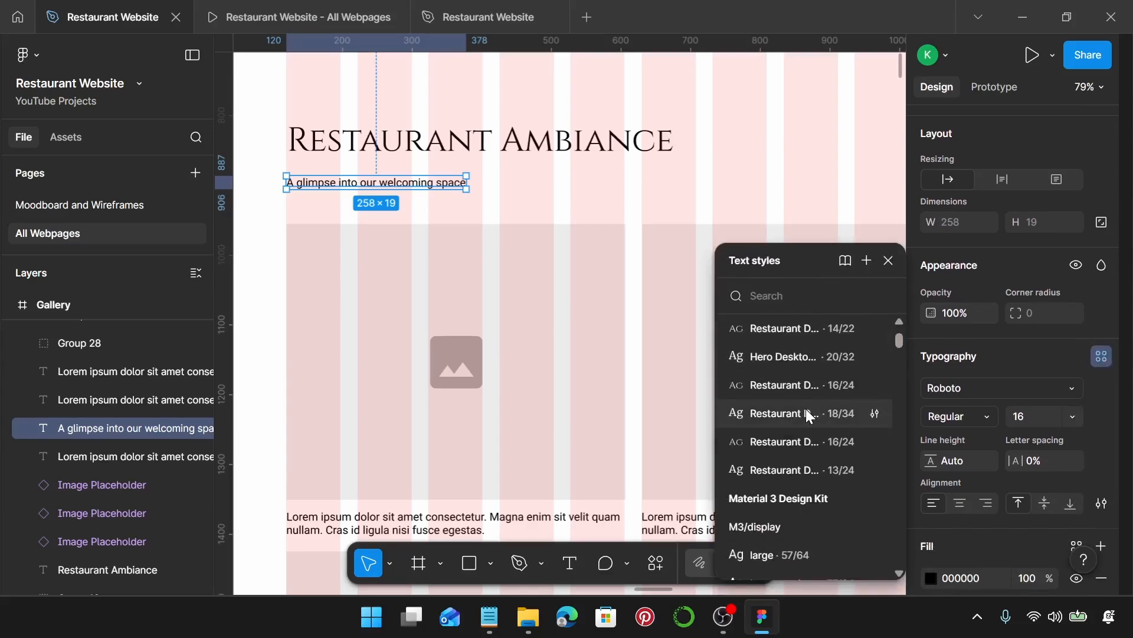
{"action": "left_click", "coordinate": [806, 413]}
- Narrow the first image placeholder to 486 px so it fits the first five layout columns, and check both side edges
{"action": "scroll", "coordinate": [499, 262], "scroll_direction": "down", "scroll_amount": 5}
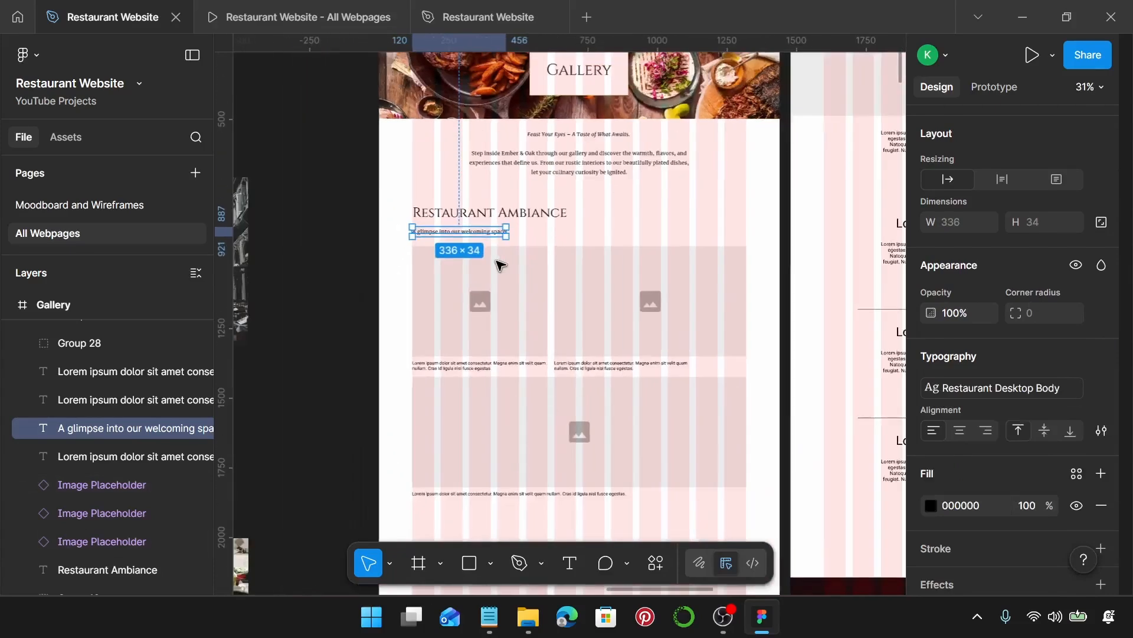
{"action": "scroll", "coordinate": [484, 262], "scroll_direction": "left", "scroll_amount": 2}
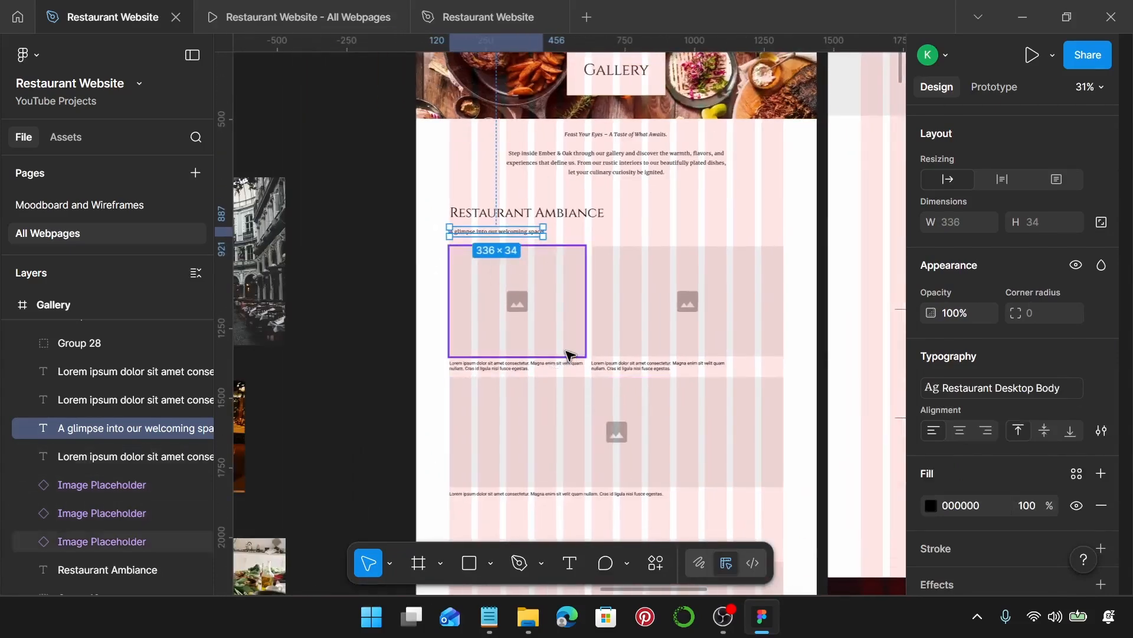
{"action": "scroll", "coordinate": [567, 355], "scroll_direction": "left", "scroll_amount": 2}
{"action": "scroll", "coordinate": [561, 347], "scroll_direction": "up", "scroll_amount": 1}
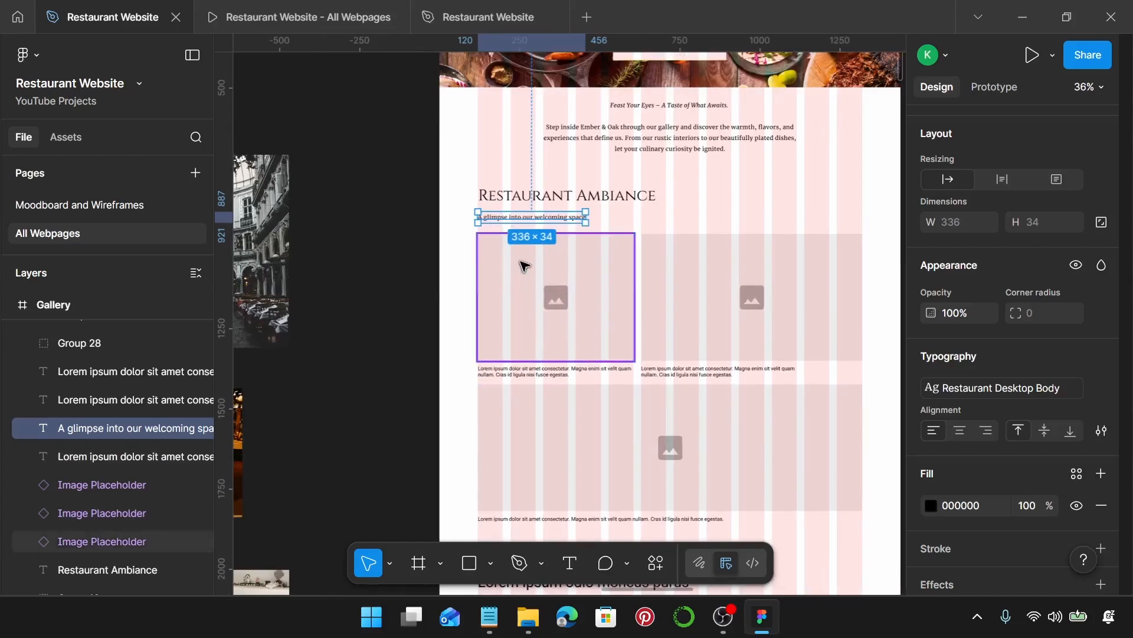
{"action": "scroll", "coordinate": [524, 266], "scroll_direction": "up", "scroll_amount": 1}
{"action": "left_click", "coordinate": [579, 263]}
{"action": "scroll", "coordinate": [510, 246], "scroll_direction": "up", "scroll_amount": 1}
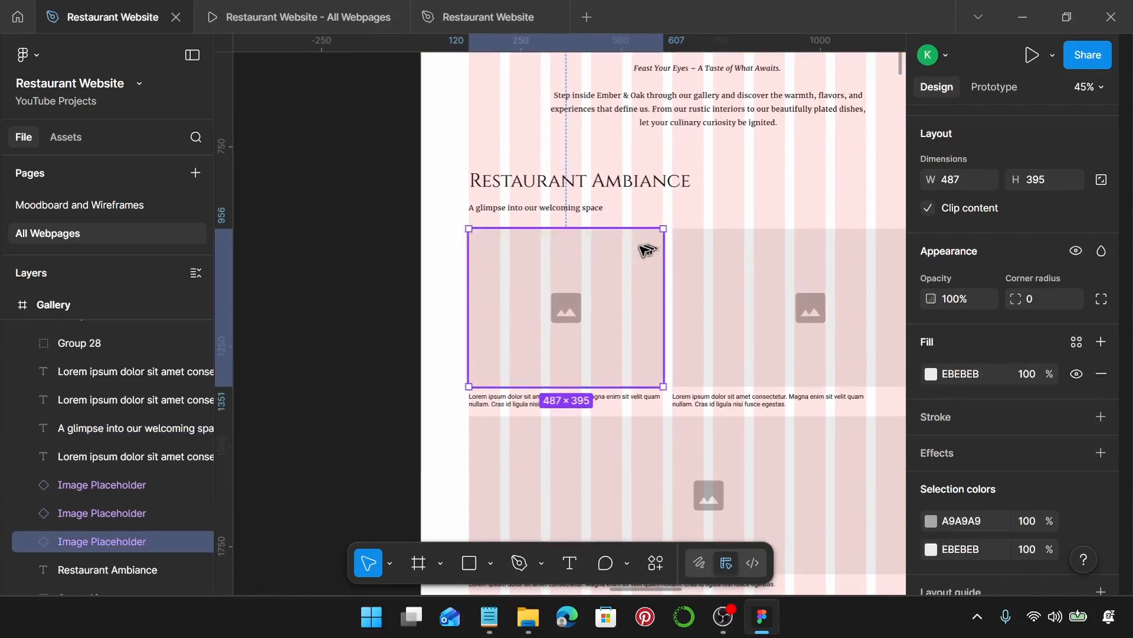
{"action": "scroll", "coordinate": [625, 259], "scroll_direction": "right", "scroll_amount": 3}
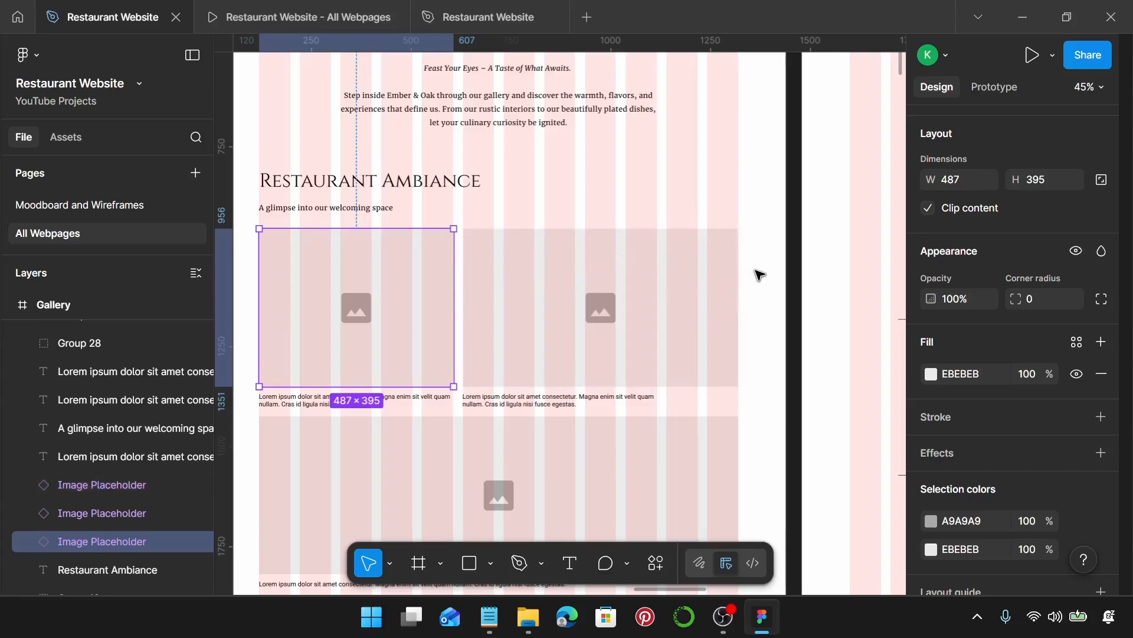
{"action": "scroll", "coordinate": [757, 174], "scroll_direction": "up", "scroll_amount": 2}
{"action": "scroll", "coordinate": [281, 218], "scroll_direction": "up", "scroll_amount": 10}
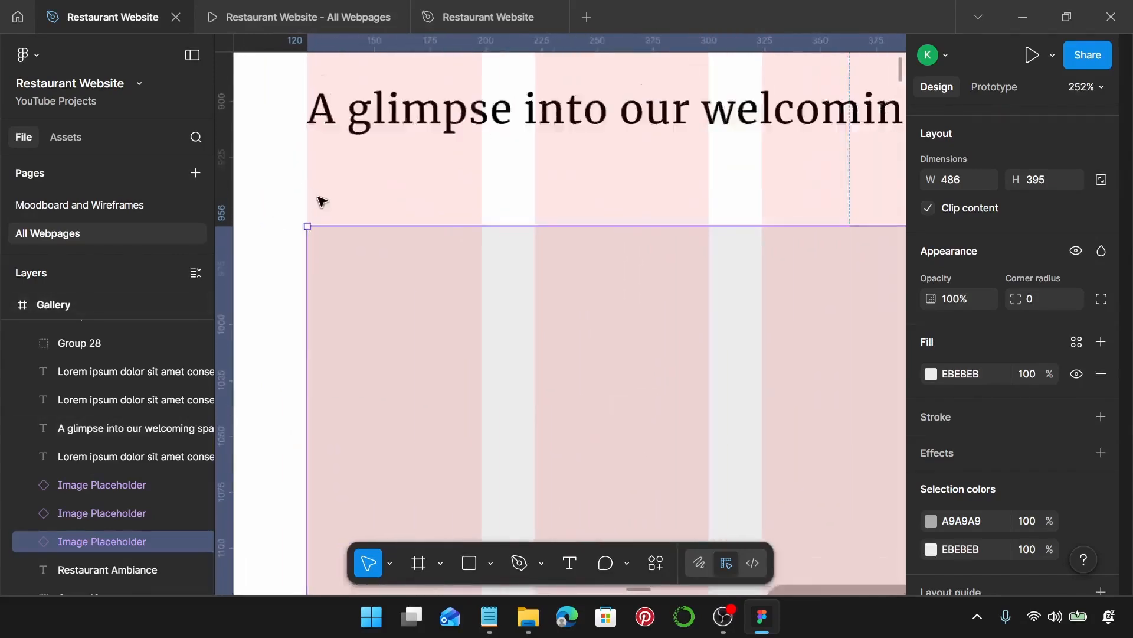
{"action": "scroll", "coordinate": [291, 241], "scroll_direction": "down", "scroll_amount": 5}
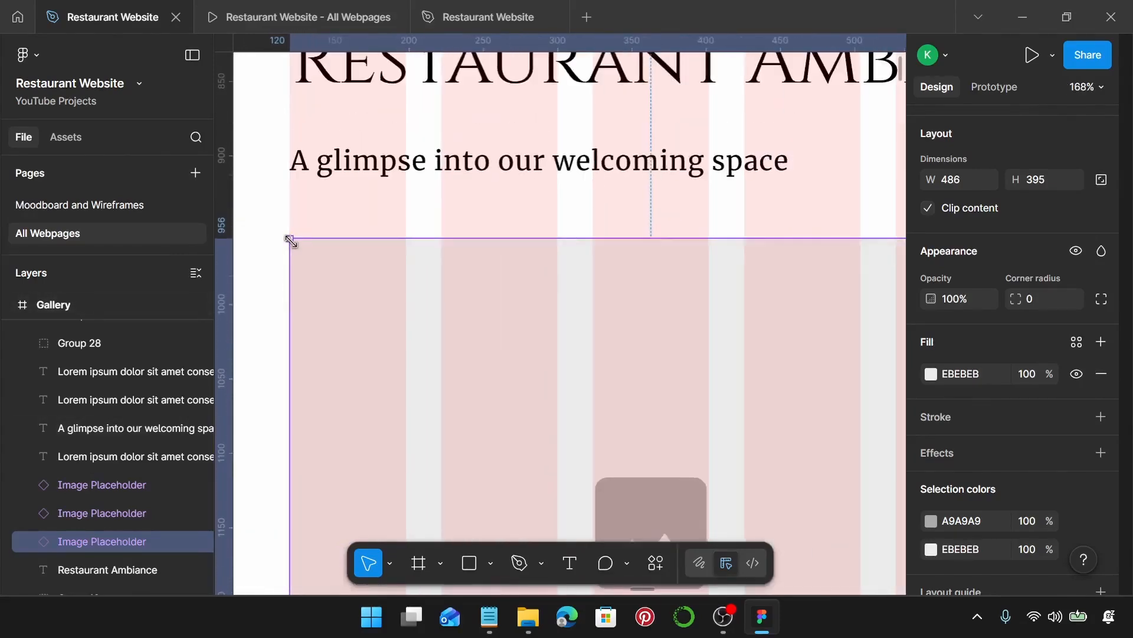
{"action": "scroll", "coordinate": [291, 240], "scroll_direction": "right", "scroll_amount": 5}
{"action": "scroll", "coordinate": [792, 248], "scroll_direction": "up", "scroll_amount": 5}
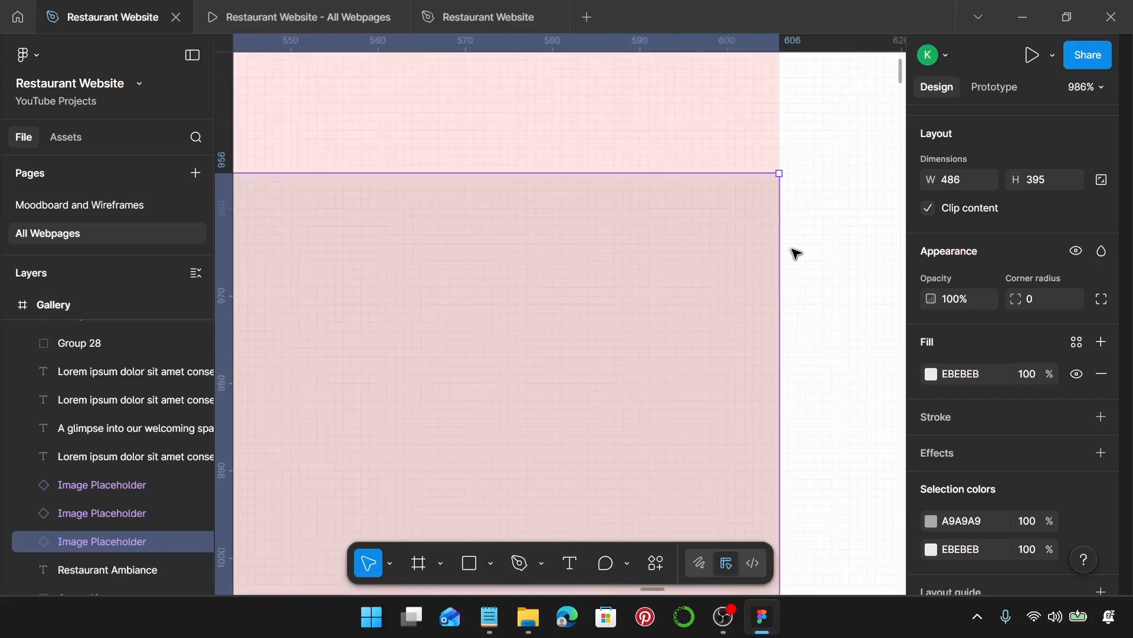
{"action": "scroll", "coordinate": [792, 248], "scroll_direction": "down", "scroll_amount": 6}
{"action": "scroll", "coordinate": [791, 248], "scroll_direction": "down", "scroll_amount": 3}
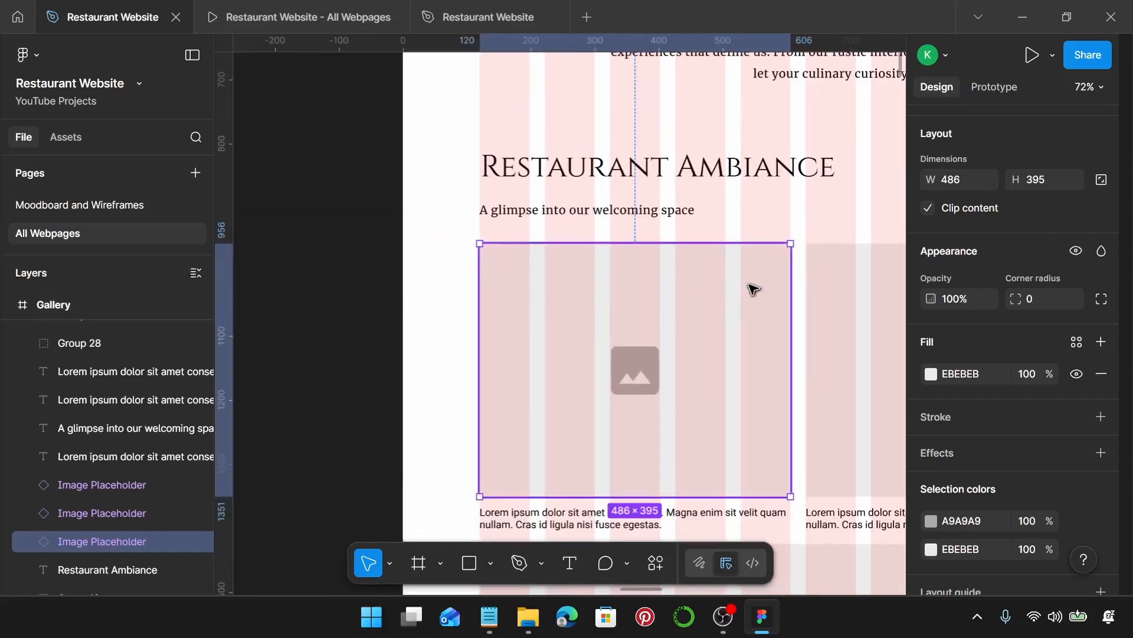
- Align the second image placeholder's near edge with the layout column at x 630 and check its far edge
{"action": "scroll", "coordinate": [744, 285], "scroll_direction": "right", "scroll_amount": 4}
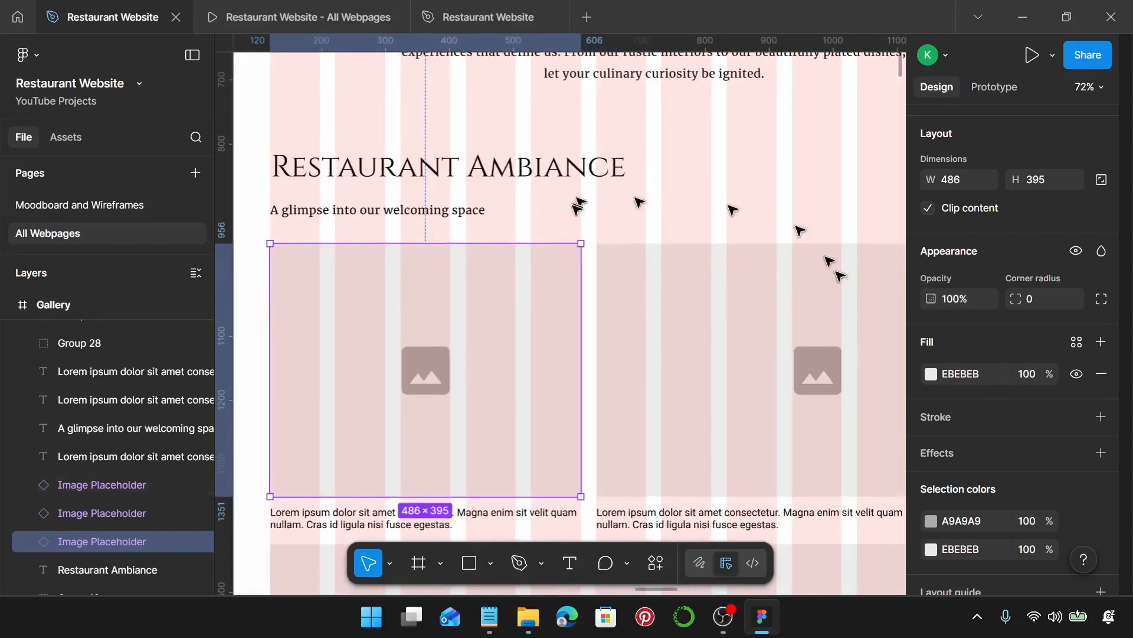
{"action": "scroll", "coordinate": [584, 251], "scroll_direction": "up", "scroll_amount": 9}
{"action": "left_click", "coordinate": [577, 245]}
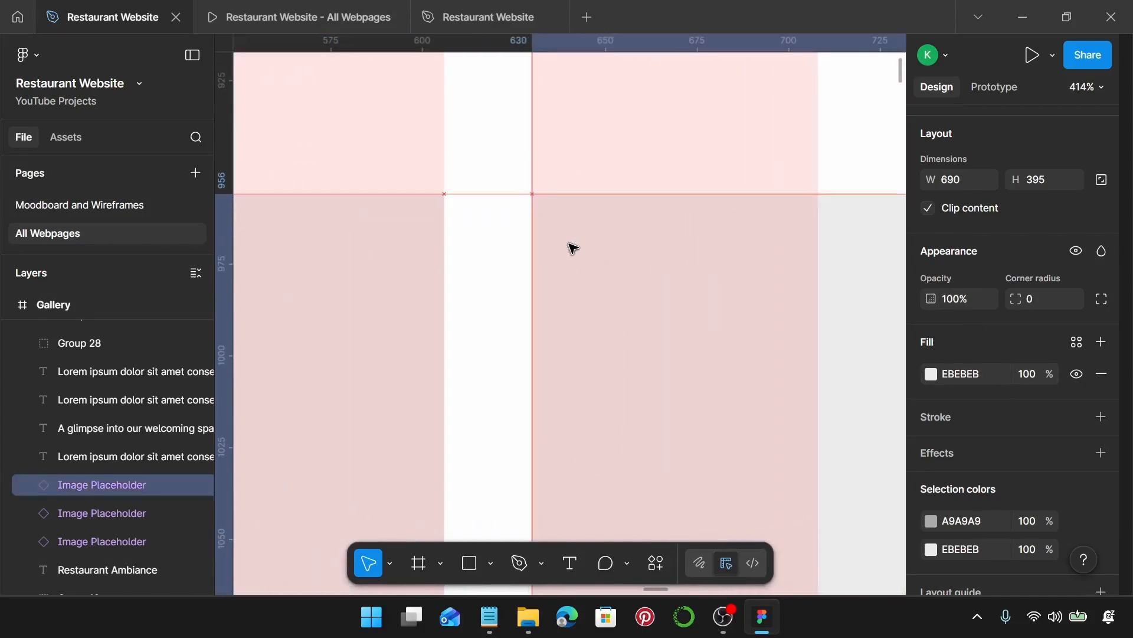
{"action": "scroll", "coordinate": [572, 245], "scroll_direction": "down", "scroll_amount": 3}
{"action": "scroll", "coordinate": [572, 246], "scroll_direction": "down", "scroll_amount": 6}
{"action": "scroll", "coordinate": [564, 242], "scroll_direction": "right", "scroll_amount": 5}
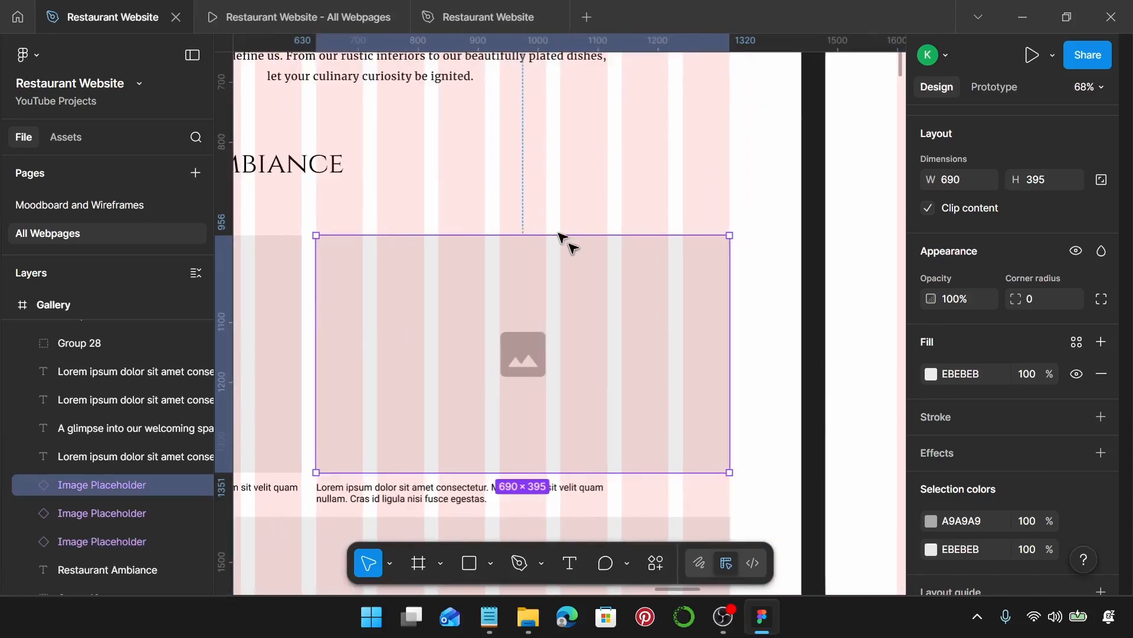
{"action": "scroll", "coordinate": [731, 244], "scroll_direction": "up", "scroll_amount": 5}
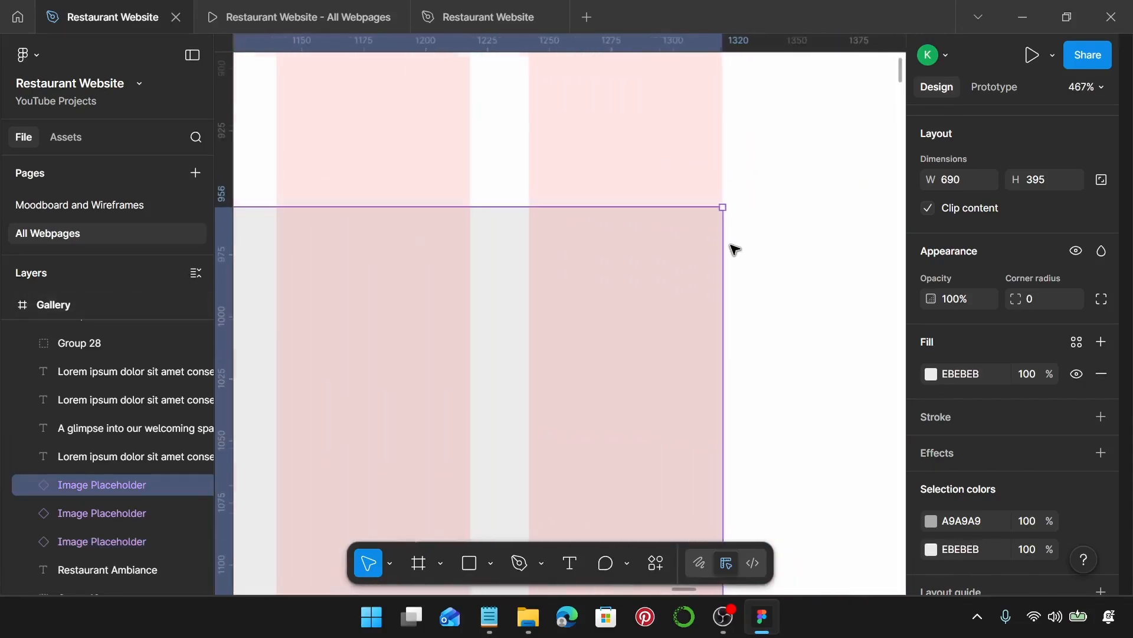
- Delete the two lower placeholder section groups beneath the Restaurant Ambiance section of the Gallery page
{"action": "scroll", "coordinate": [731, 244], "scroll_direction": "down", "scroll_amount": 2}
{"action": "scroll", "coordinate": [731, 245], "scroll_direction": "down", "scroll_amount": 6}
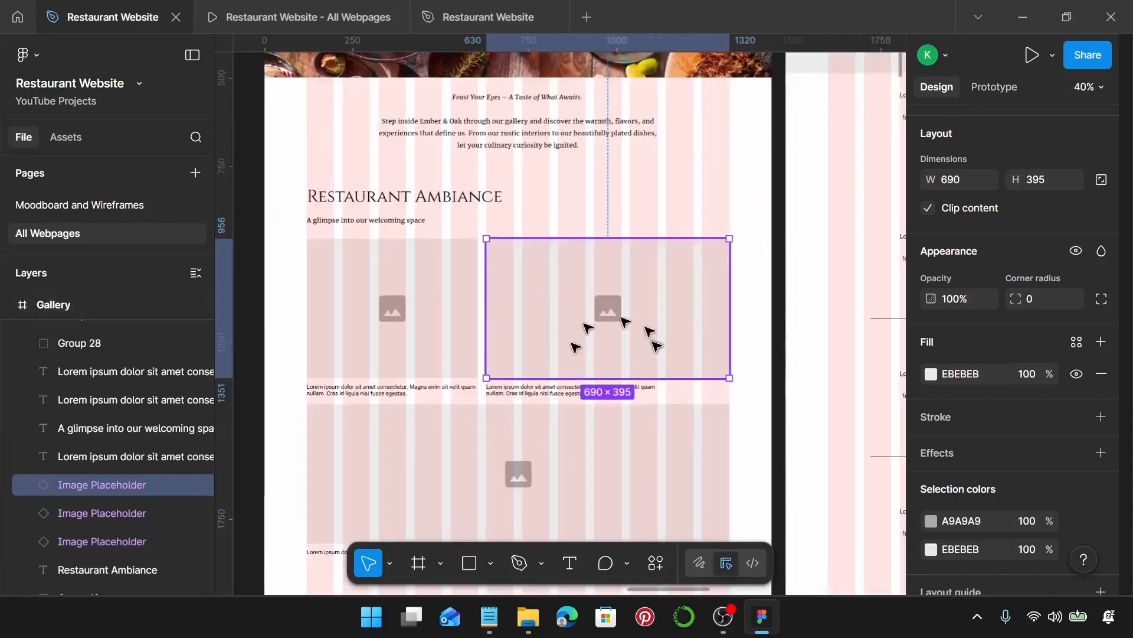
{"action": "scroll", "coordinate": [658, 326], "scroll_direction": "down", "scroll_amount": 5}
{"action": "scroll", "coordinate": [593, 323], "scroll_direction": "down", "scroll_amount": 2}
{"action": "scroll", "coordinate": [541, 378], "scroll_direction": "down", "scroll_amount": 5}
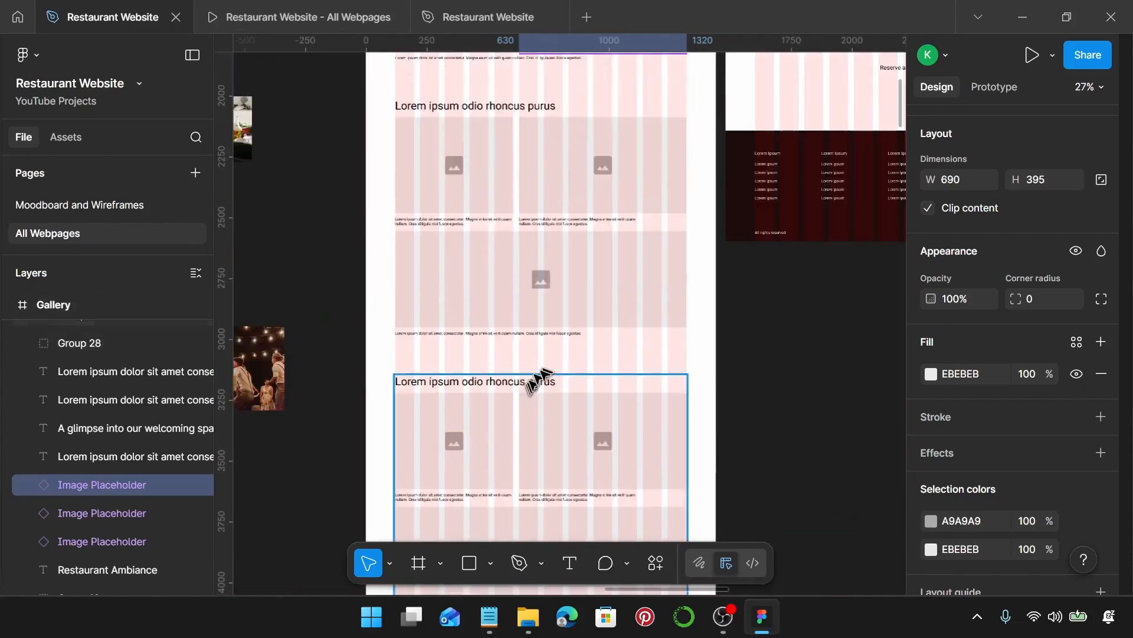
{"action": "left_click", "coordinate": [570, 270]}
{"action": "left_click", "coordinate": [552, 467], "text": "shift"}
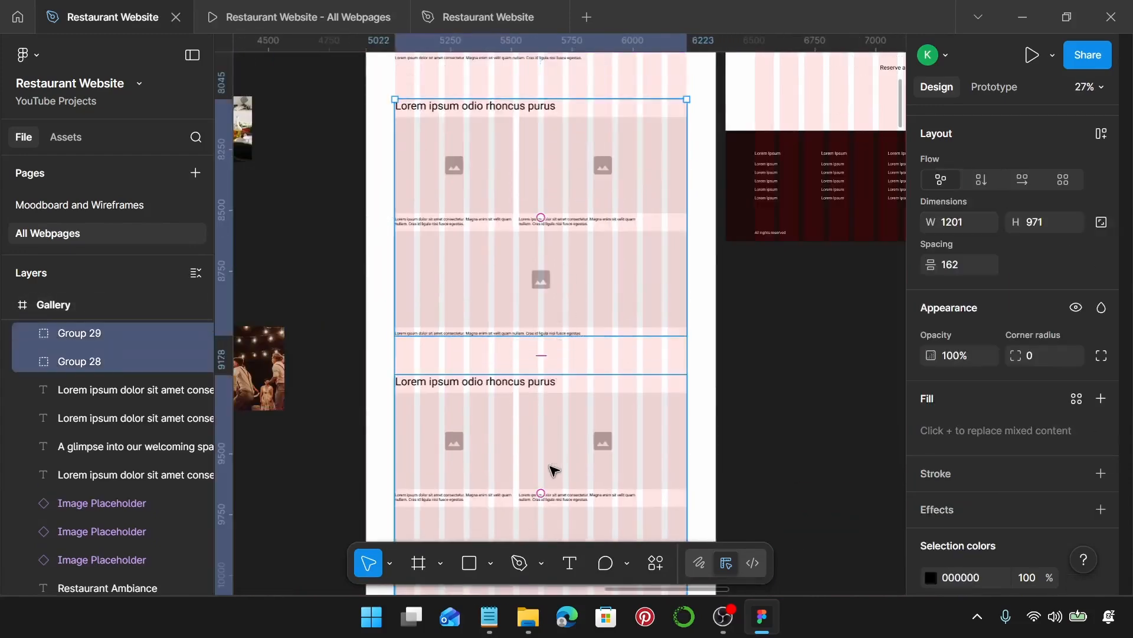
{"action": "key", "text": "Delete"}
- Move the full-width image placeholder and all three lorem ipsum captions down about 133 px to leave room for taller upper images
{"action": "scroll", "coordinate": [534, 378], "scroll_direction": "up", "scroll_amount": 5}
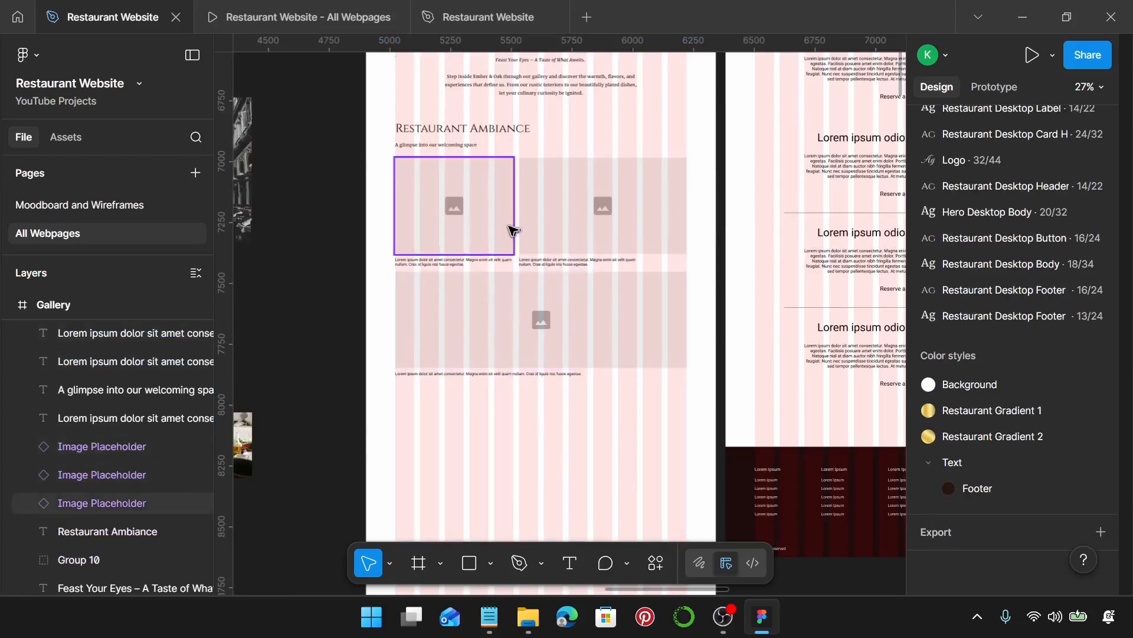
{"action": "scroll", "coordinate": [407, 201], "scroll_direction": "up", "scroll_amount": 5}
{"action": "scroll", "coordinate": [508, 236], "scroll_direction": "down", "scroll_amount": 5}
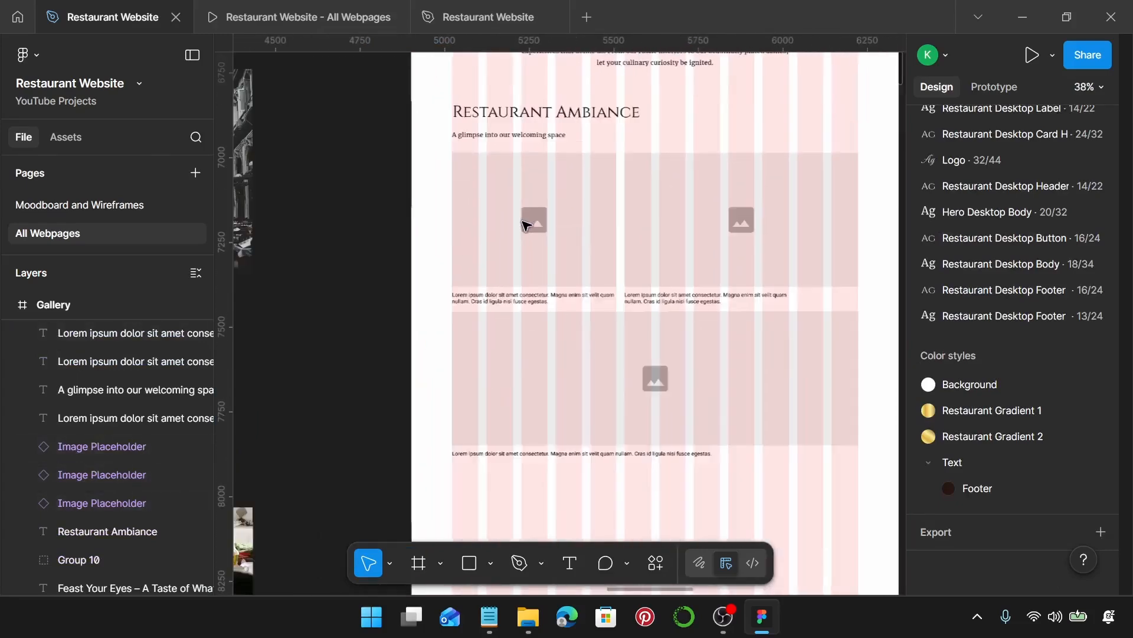
{"action": "scroll", "coordinate": [466, 354], "scroll_direction": "up", "scroll_amount": 1}
{"action": "left_click", "coordinate": [523, 387]}
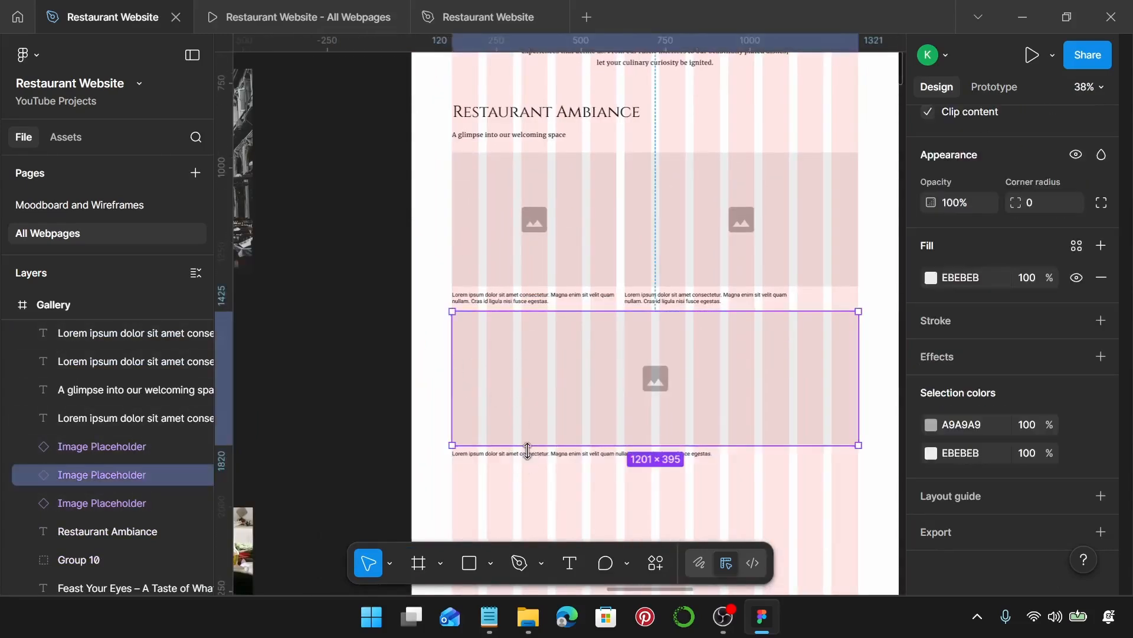
{"action": "left_click", "coordinate": [524, 455], "text": "shift"}
{"action": "left_click", "coordinate": [531, 300], "text": "shift"}
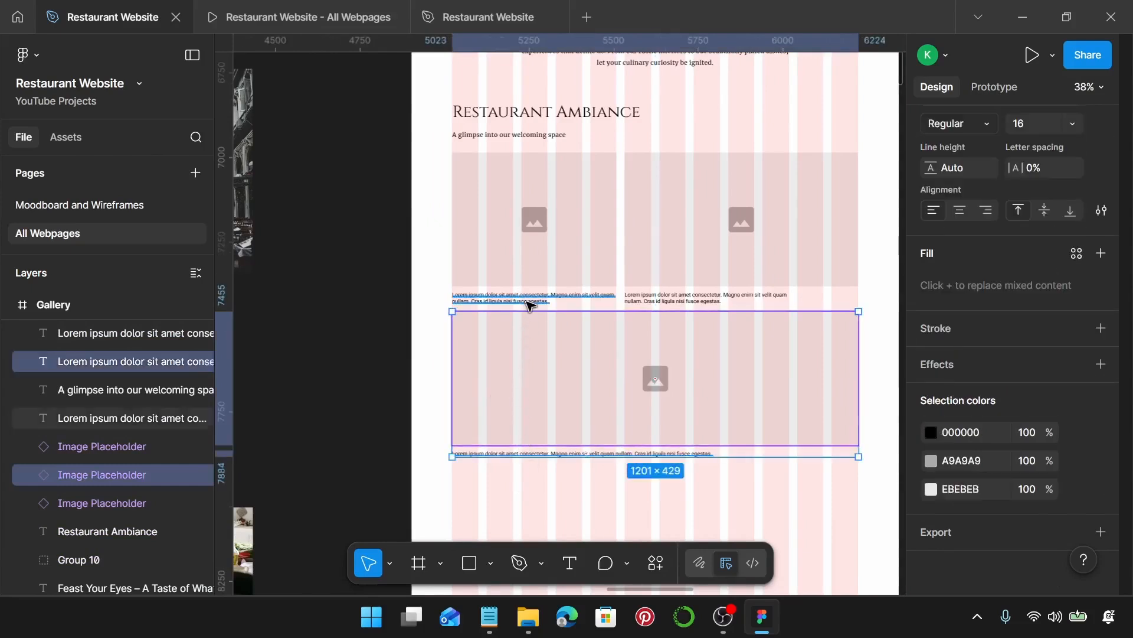
{"action": "left_click", "coordinate": [645, 306], "text": "shift"}
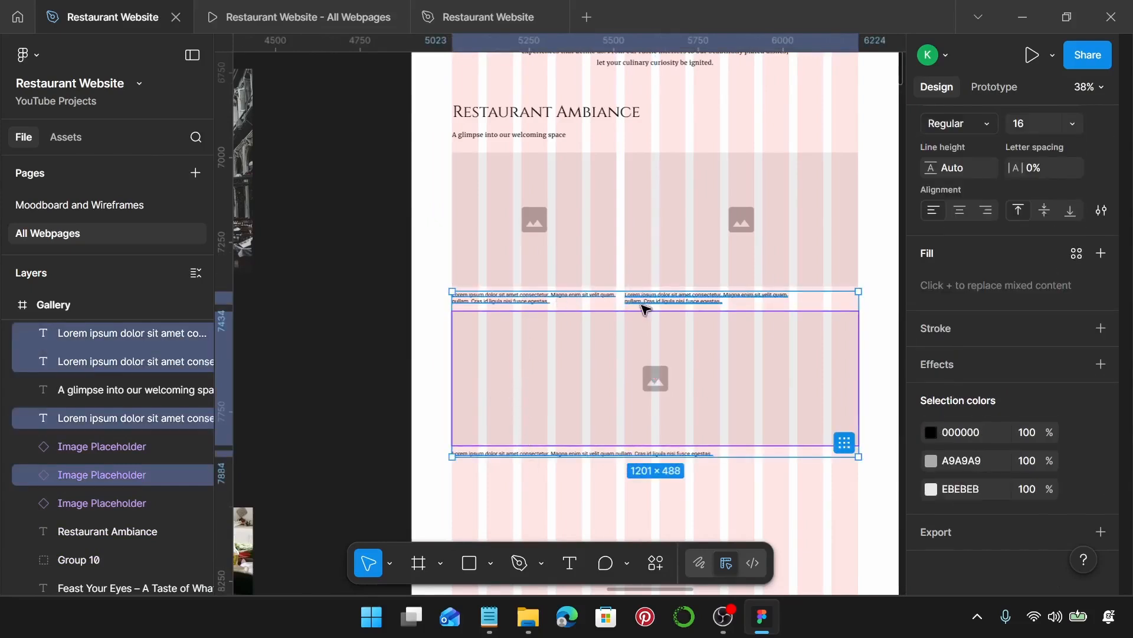
{"action": "left_click_drag", "start_coordinate": [683, 399], "coordinate": [685, 439]}
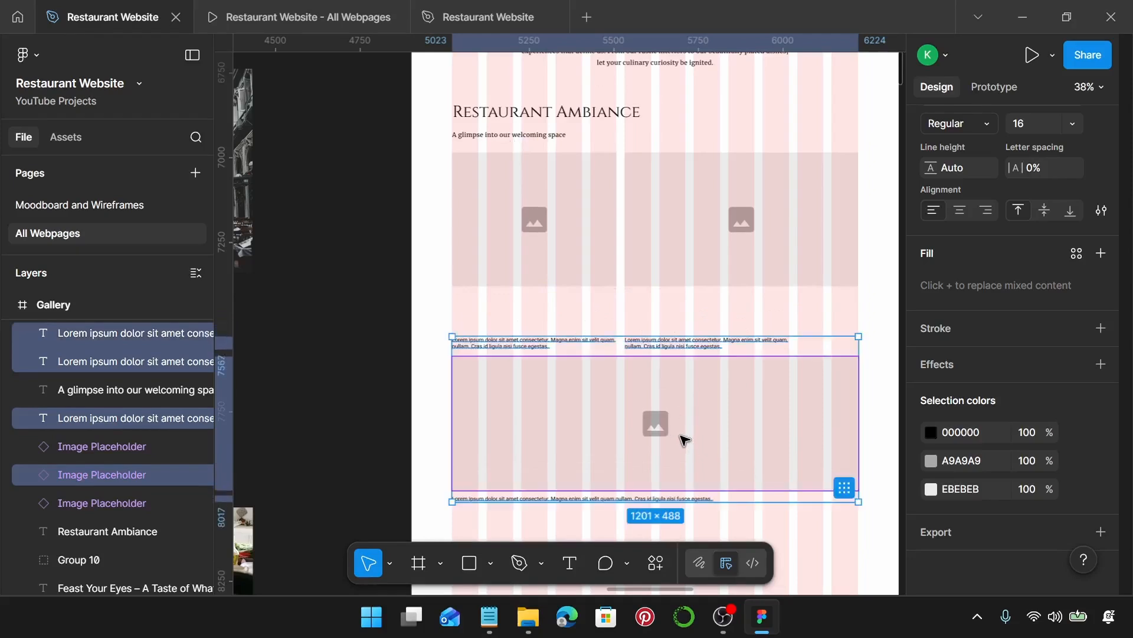
- Compare the dimensions of the two upper image placeholders with those of the two portrait restaurant photos beside the page
{"action": "left_click", "coordinate": [584, 259]}
{"action": "scroll", "coordinate": [980, 214], "scroll_direction": "up", "scroll_amount": 3}
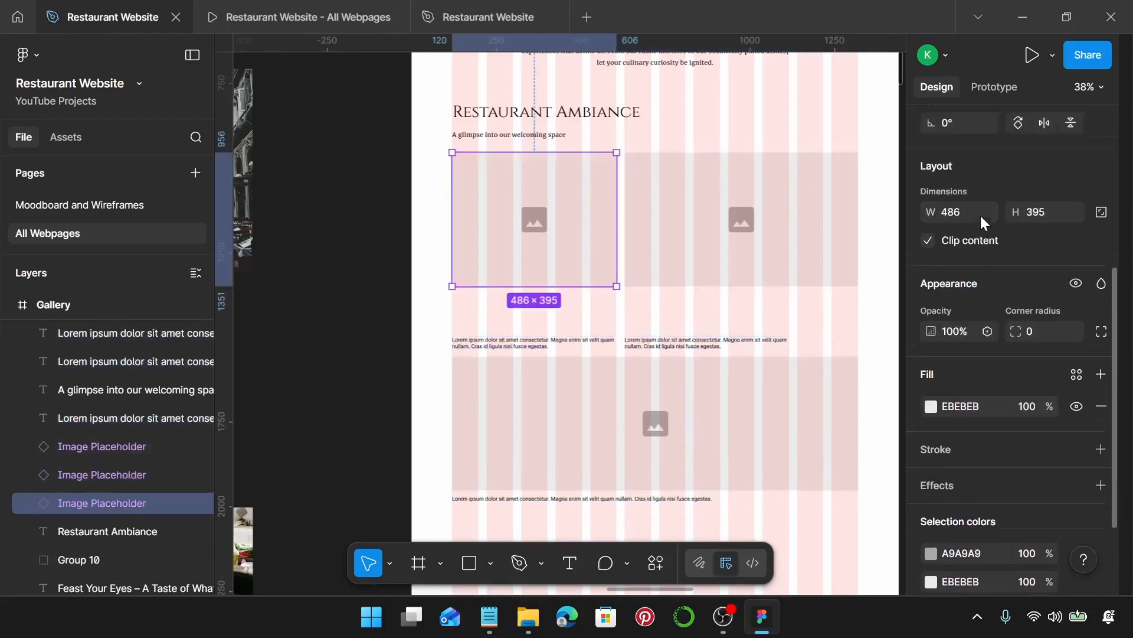
{"action": "left_click", "coordinate": [662, 235]}
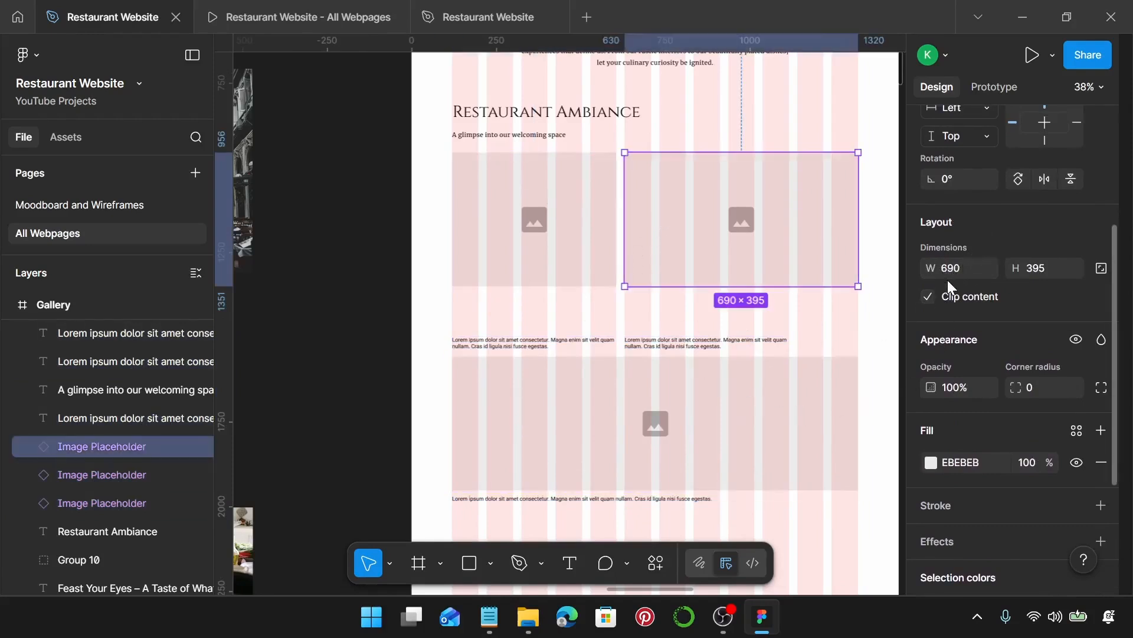
{"action": "left_click", "coordinate": [573, 260], "text": "shift"}
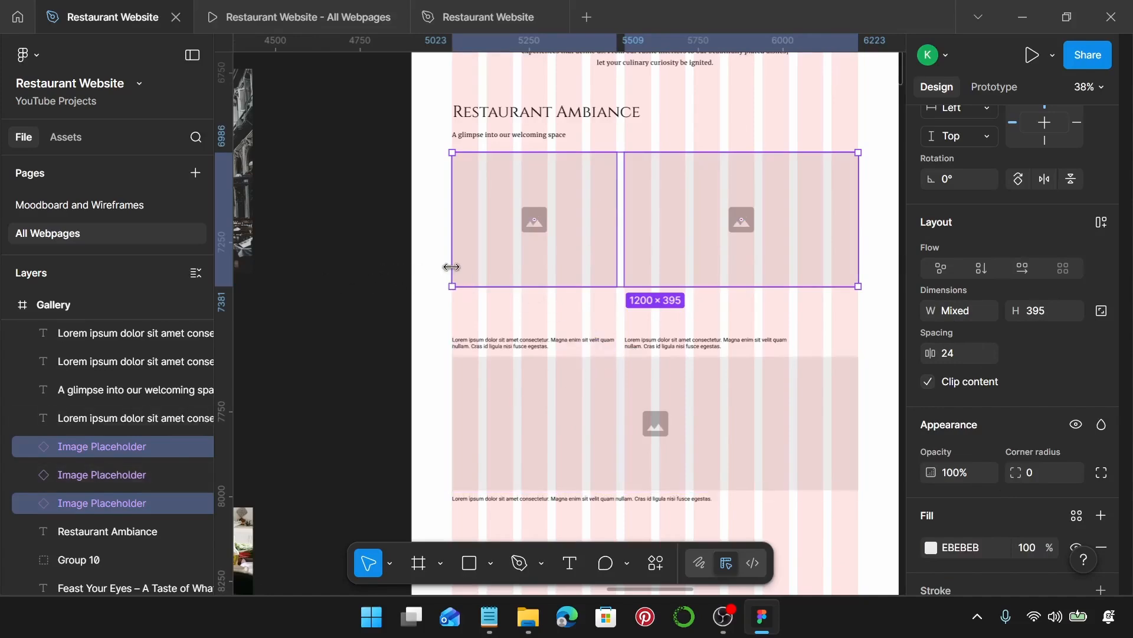
{"action": "scroll", "coordinate": [470, 260], "scroll_direction": "down", "scroll_amount": 2}
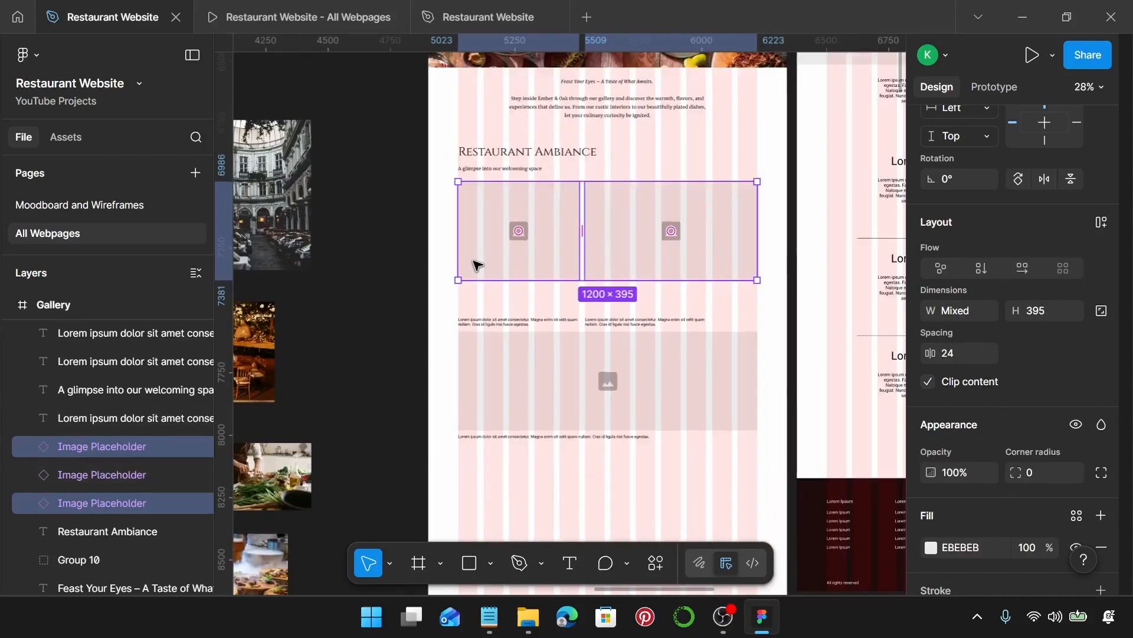
{"action": "scroll", "coordinate": [477, 265], "scroll_direction": "left", "scroll_amount": 3}
{"action": "scroll", "coordinate": [484, 272], "scroll_direction": "left", "scroll_amount": 2}
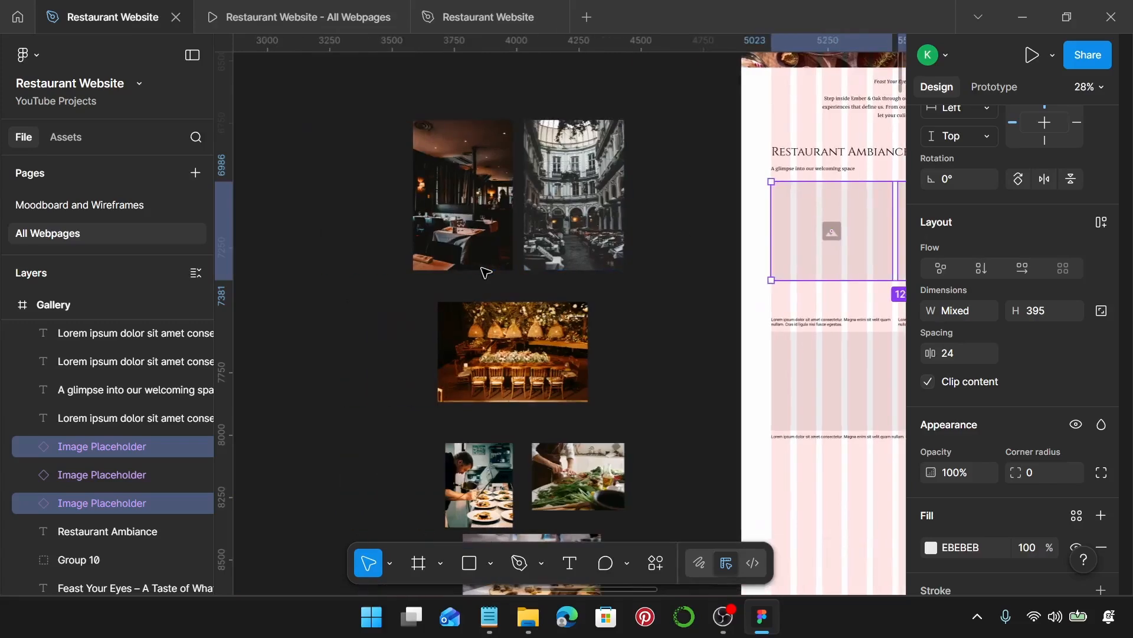
{"action": "left_click", "coordinate": [475, 221]}
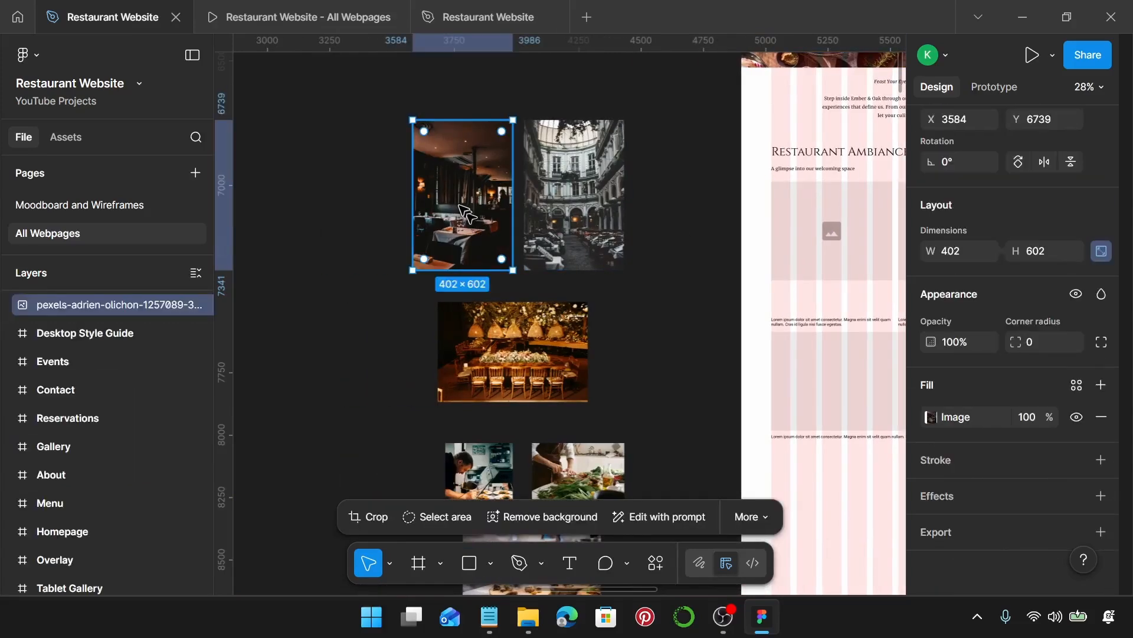
{"action": "left_click", "coordinate": [594, 187], "text": "shift"}
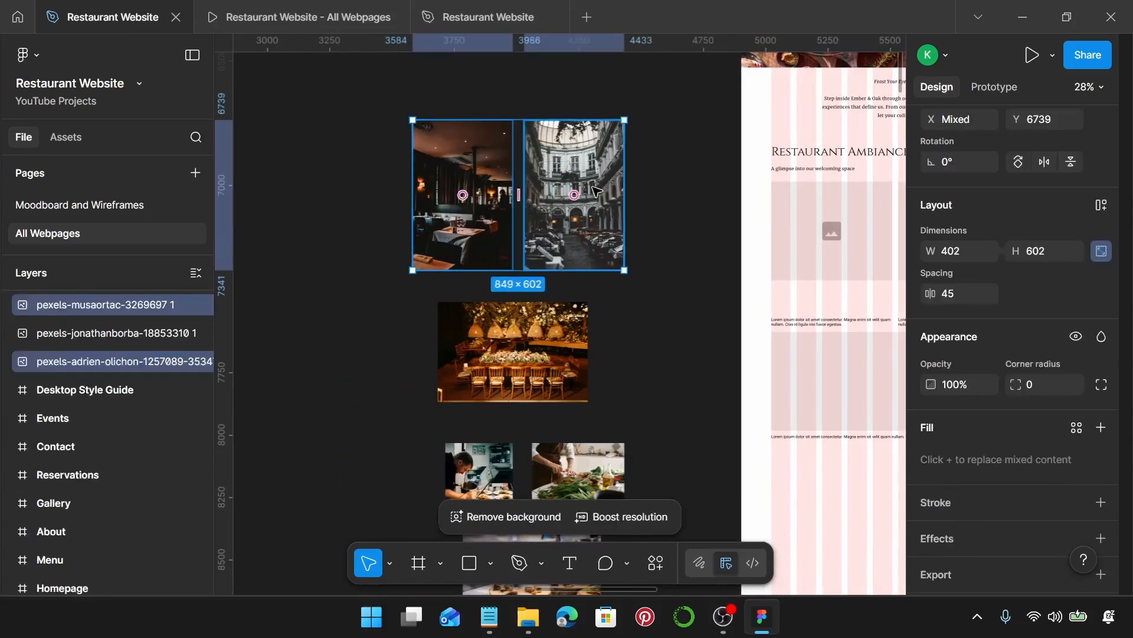
{"action": "left_click", "coordinate": [481, 230]}
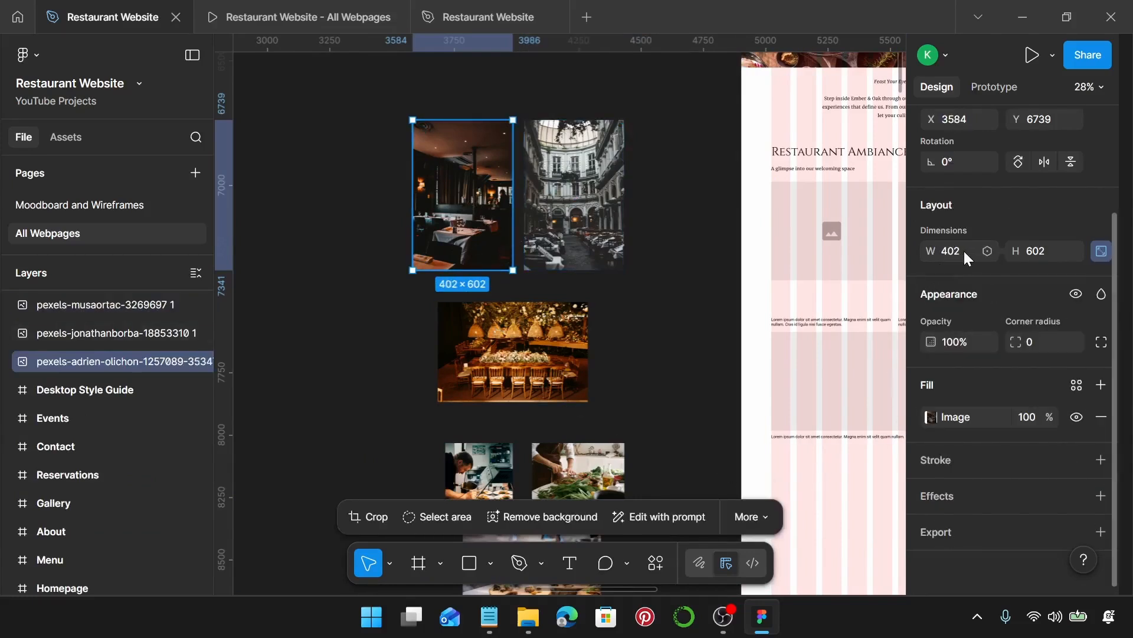
{"action": "left_click", "coordinate": [855, 234]}
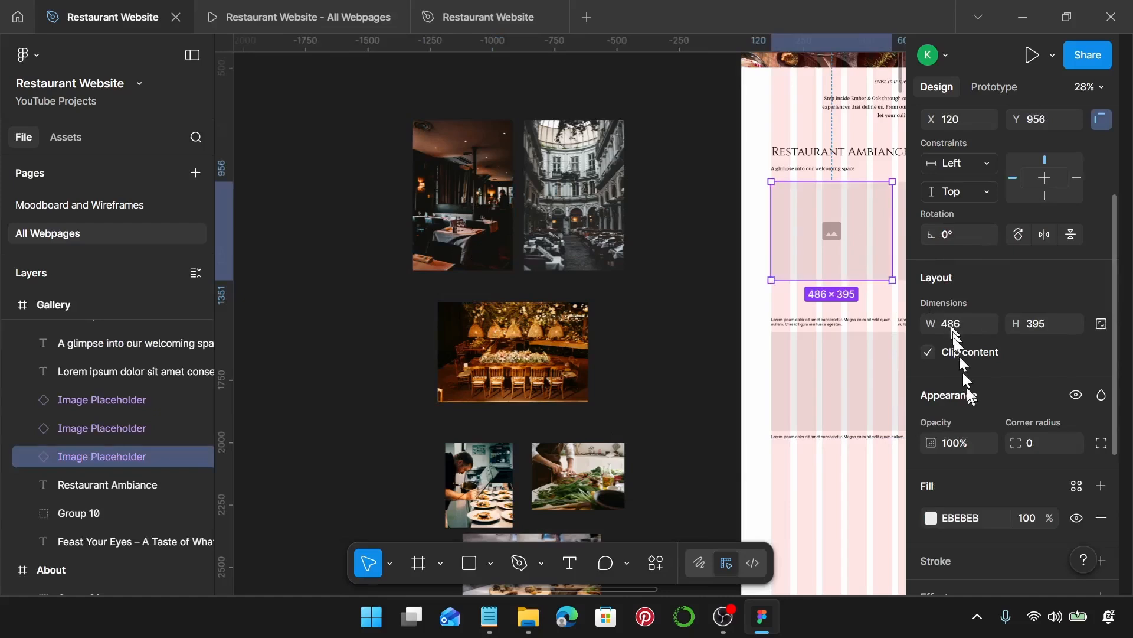
- Set the dark dining room photo's width to 486 px with its proportions kept, and move it clear of the other photos
{"action": "left_click", "coordinate": [453, 203]}
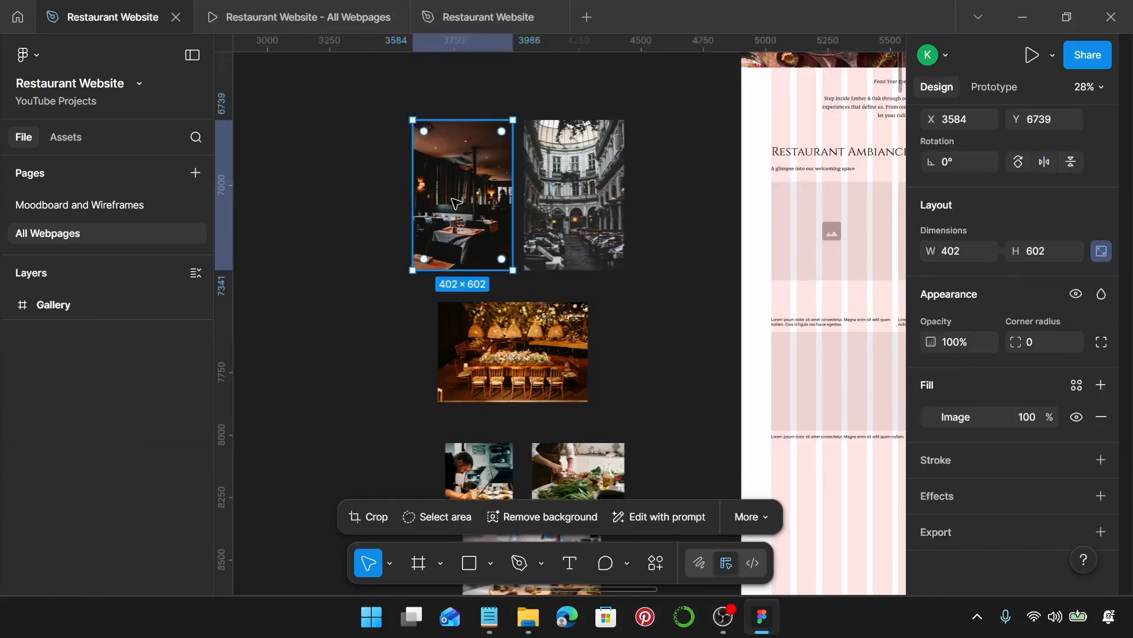
{"action": "double_click", "coordinate": [950, 251]}
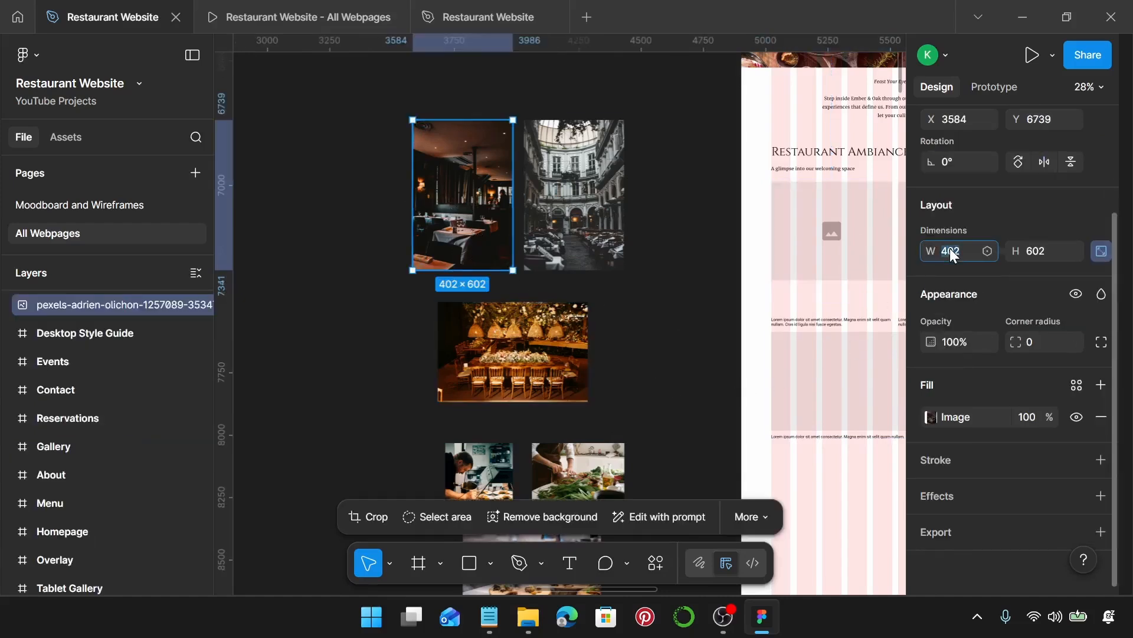
{"action": "type", "text": "486"}
{"action": "key", "text": "Return"}
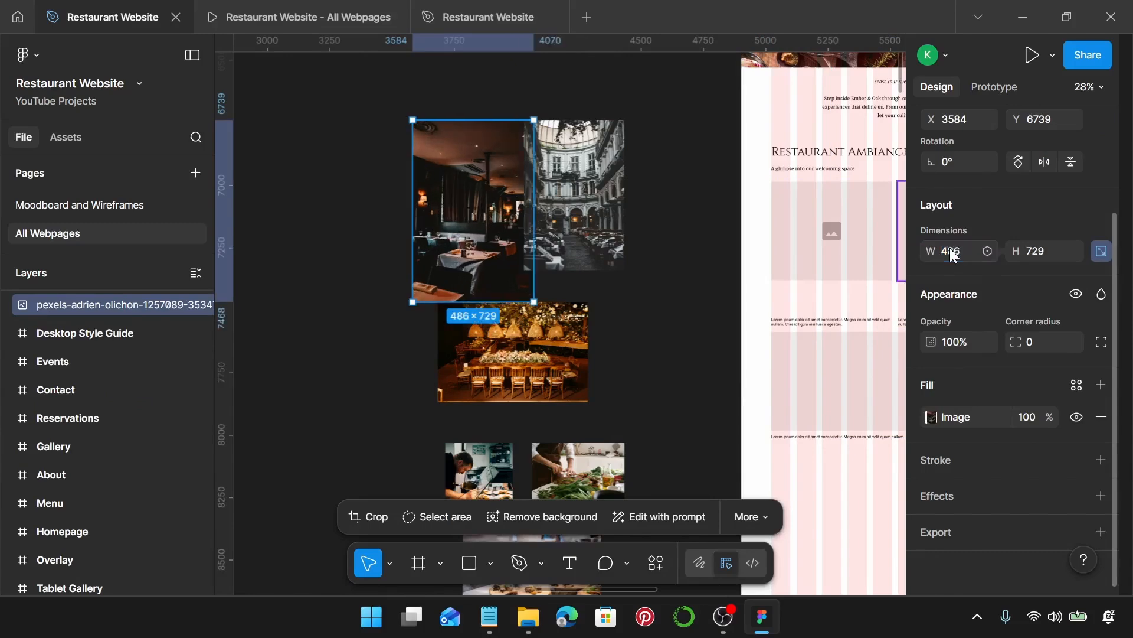
{"action": "left_click_drag", "start_coordinate": [476, 217], "coordinate": [404, 210]}
- Crop the dining room photo from its lower edge to 486 × 450 px
{"action": "scroll", "coordinate": [415, 177], "scroll_direction": "up", "scroll_amount": 2}
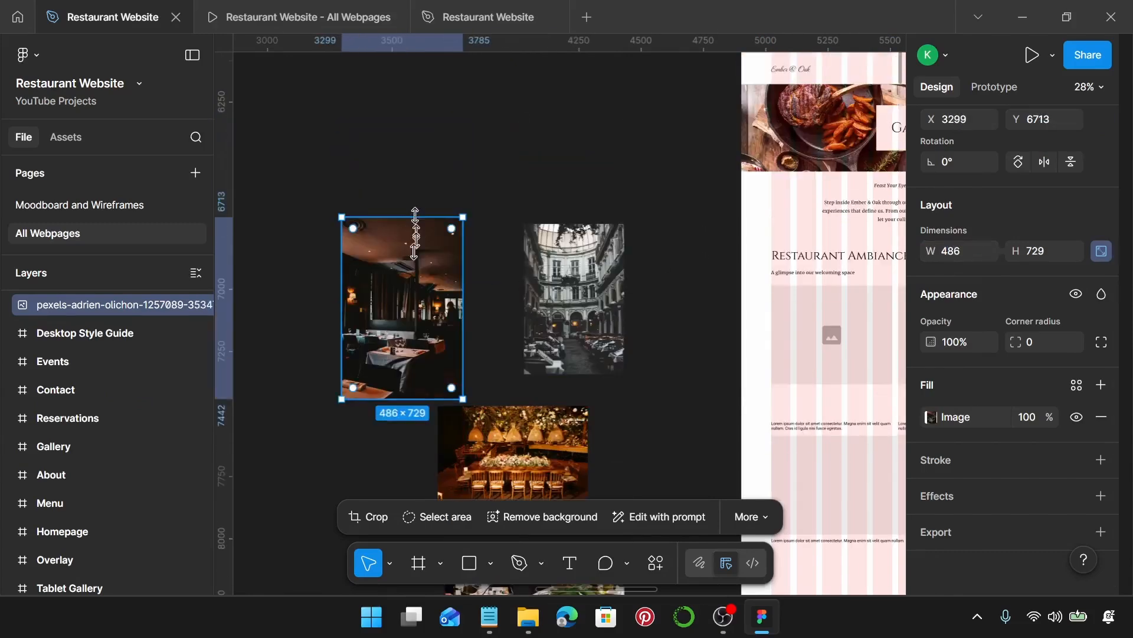
{"action": "scroll", "coordinate": [413, 319], "scroll_direction": "left", "scroll_amount": 3}
{"action": "scroll", "coordinate": [655, 331], "scroll_direction": "up", "scroll_amount": 2}
{"action": "scroll", "coordinate": [655, 331], "scroll_direction": "up", "scroll_amount": 2}
{"action": "double_click", "coordinate": [590, 309]}
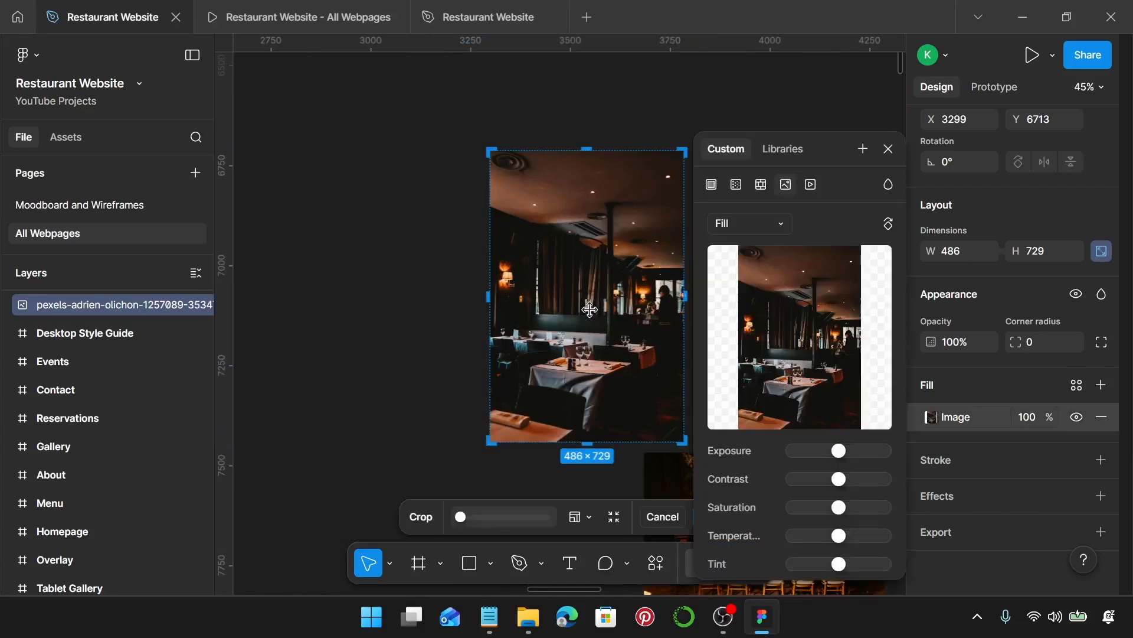
{"action": "left_click_drag", "start_coordinate": [588, 444], "coordinate": [579, 332]}
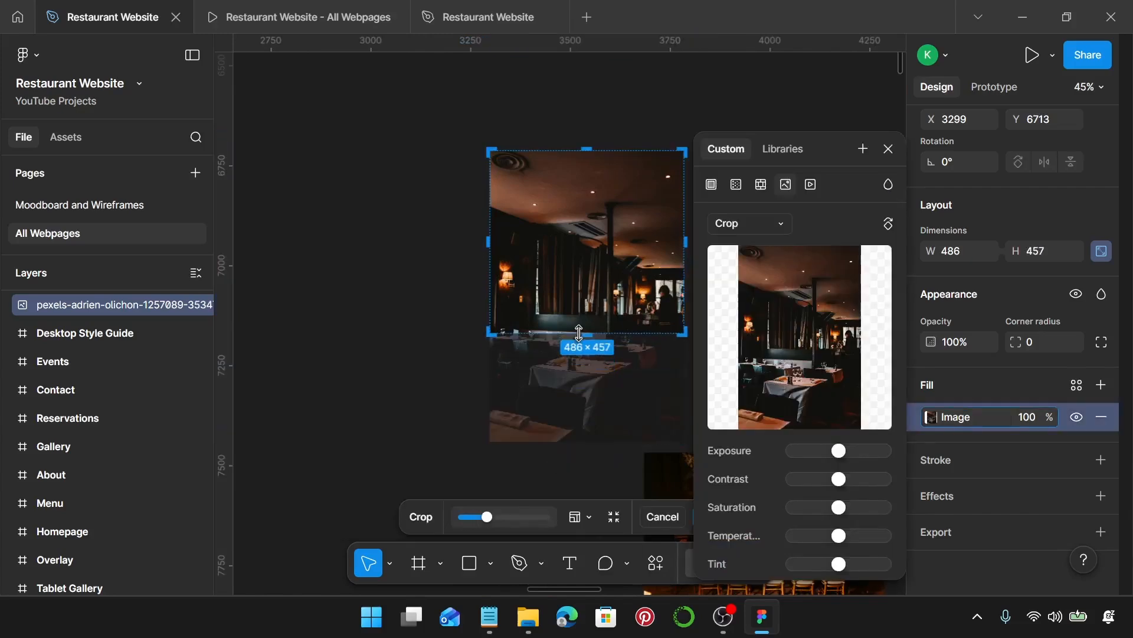
{"action": "scroll", "coordinate": [626, 342], "scroll_direction": "up", "scroll_amount": 10}
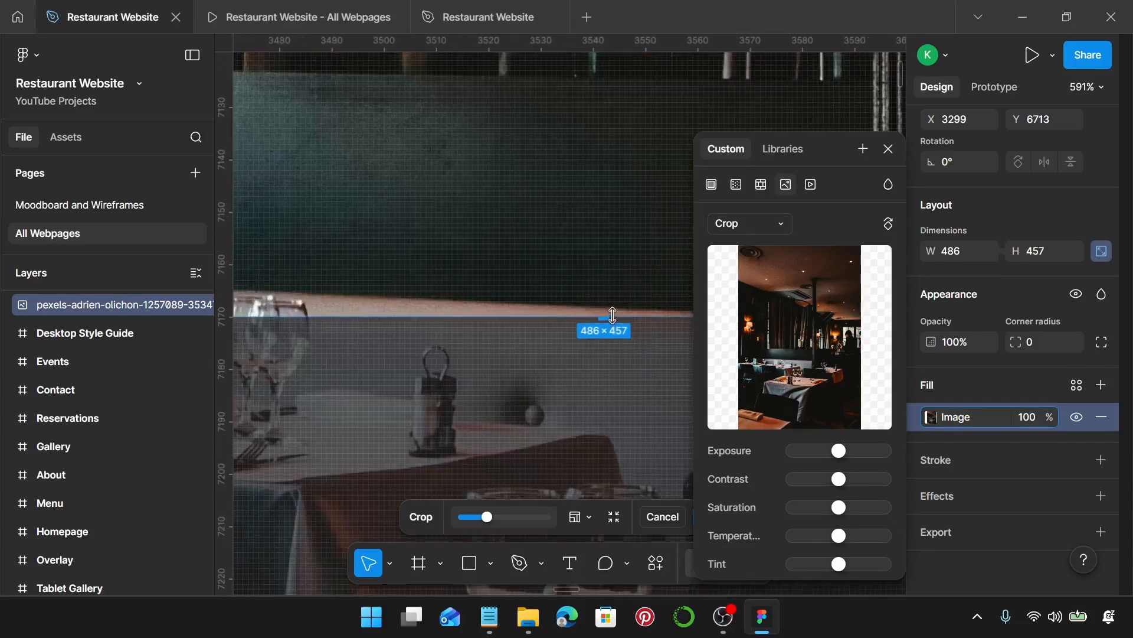
{"action": "left_click_drag", "start_coordinate": [613, 315], "coordinate": [617, 282]}
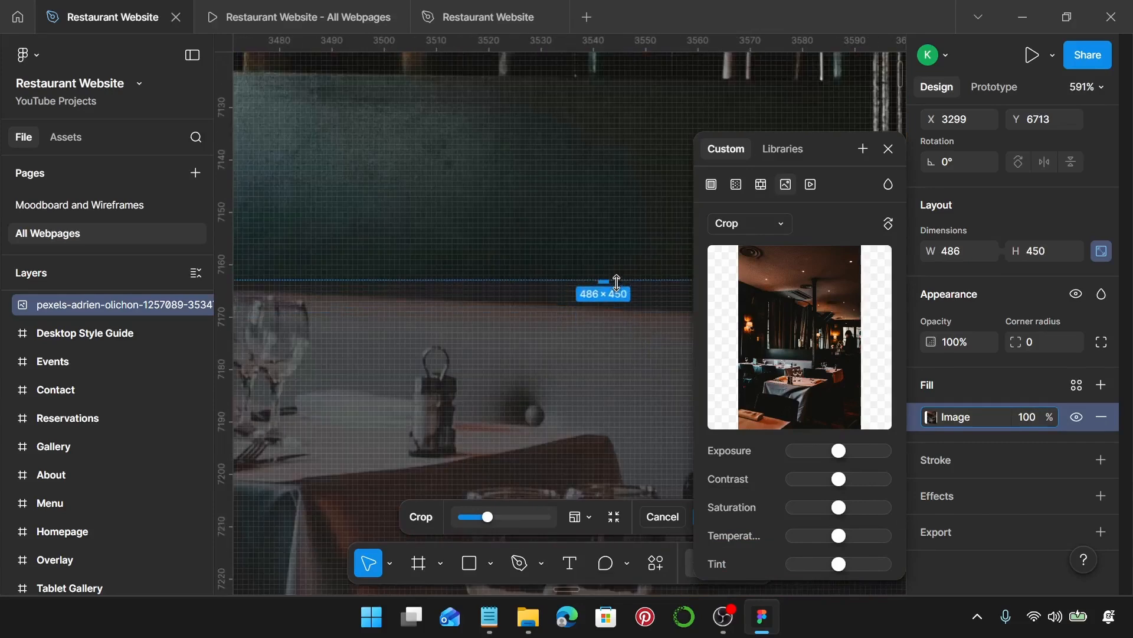
- Shift the dining room photo upward inside its crop frame to show the set tables, and apply the crop
{"action": "scroll", "coordinate": [617, 282], "scroll_direction": "down", "scroll_amount": 8}
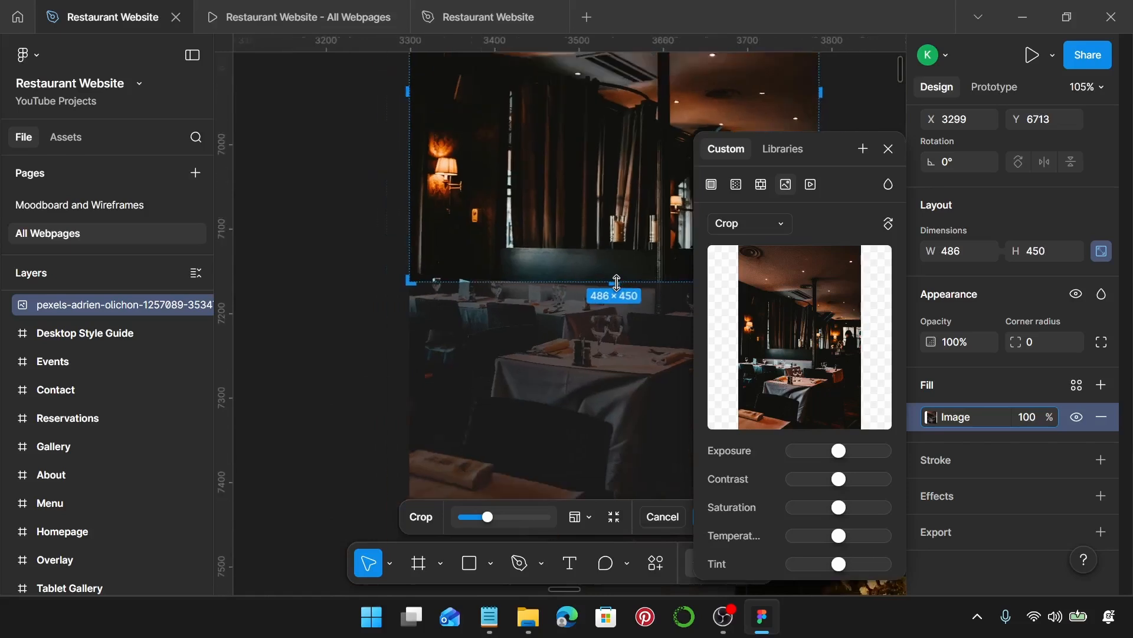
{"action": "scroll", "coordinate": [617, 282], "scroll_direction": "down", "scroll_amount": 5}
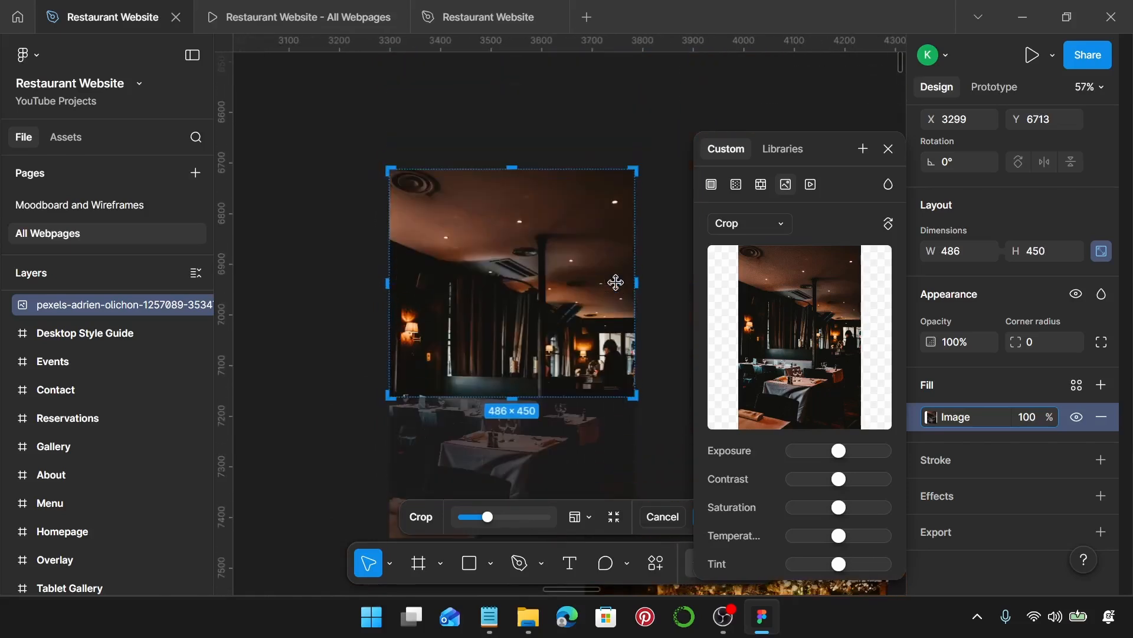
{"action": "left_click_drag", "start_coordinate": [511, 371], "coordinate": [513, 282]}
{"action": "left_click_drag", "start_coordinate": [531, 333], "coordinate": [530, 316]}
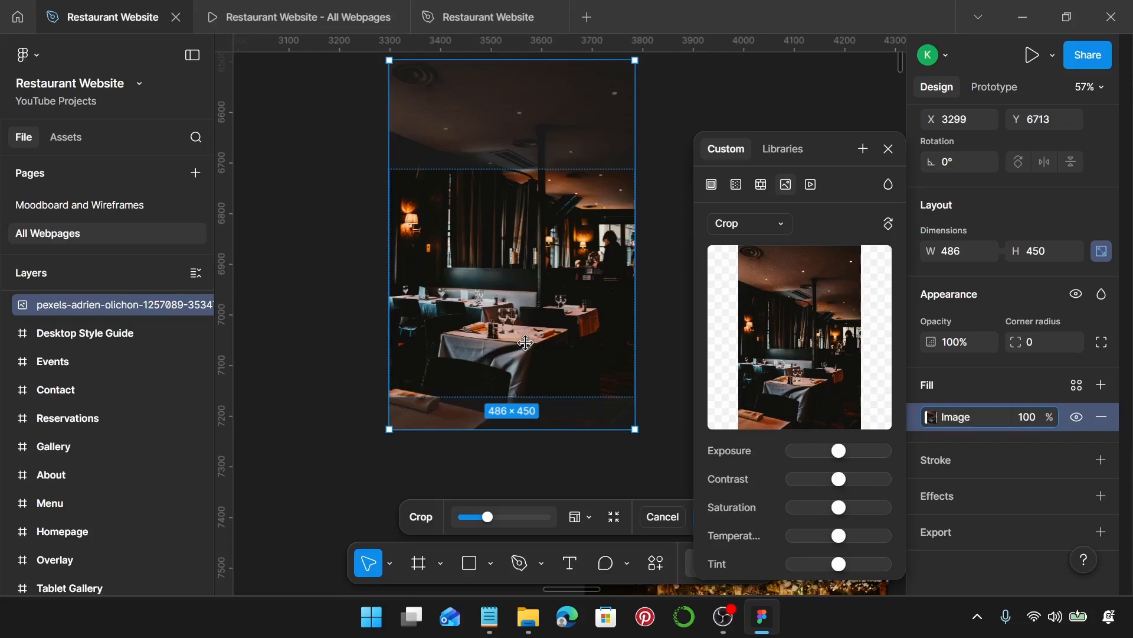
{"action": "key", "text": "Return"}
- Cut the cropped dining room photo and replace the first Restaurant Ambiance image placeholder with it
{"action": "scroll", "coordinate": [528, 343], "scroll_direction": "down", "scroll_amount": 3, "text": "ctrl"}
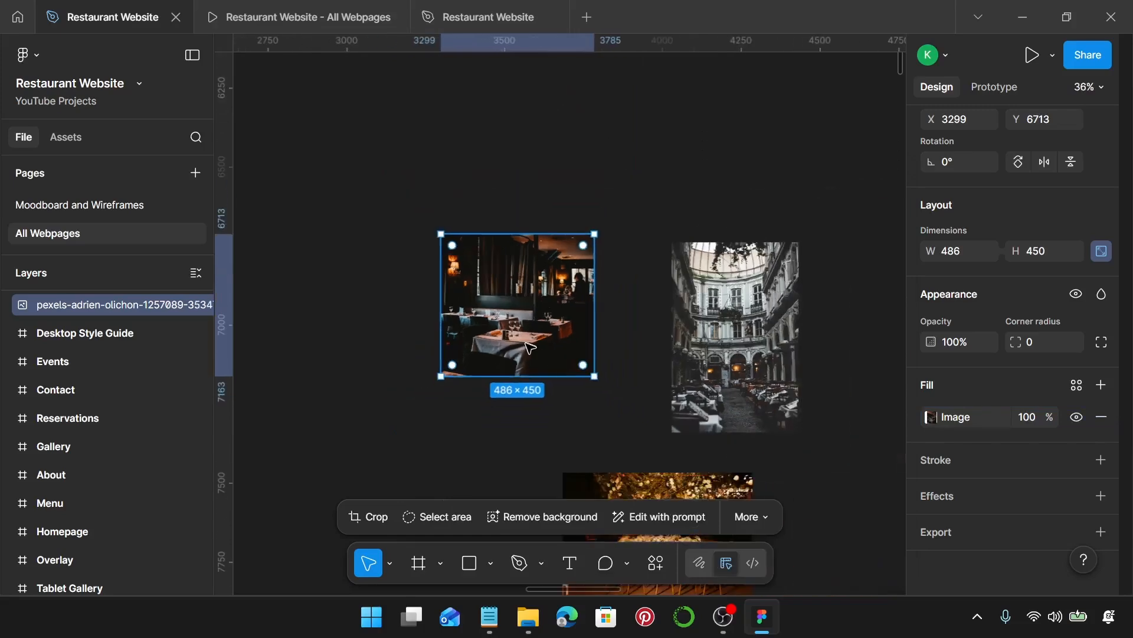
{"action": "left_click", "coordinate": [624, 373]}
{"action": "scroll", "coordinate": [623, 373], "scroll_direction": "down", "scroll_amount": 2, "text": "ctrl"}
{"action": "scroll", "coordinate": [620, 372], "scroll_direction": "right", "scroll_amount": 2}
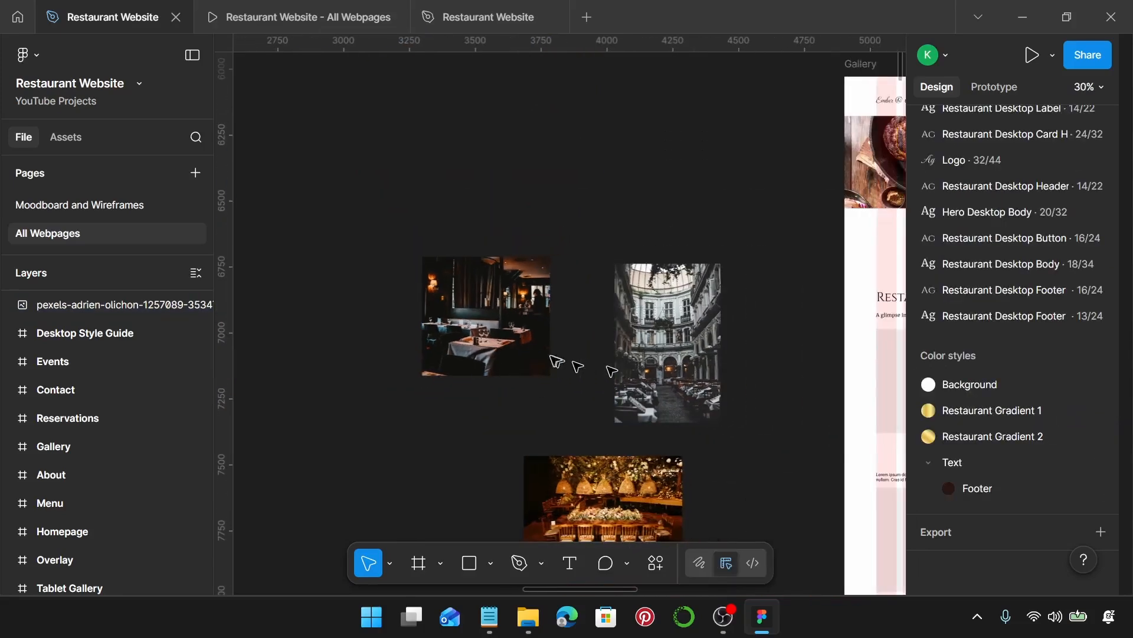
{"action": "left_click", "coordinate": [527, 343]}
{"action": "key", "text": "ctrl+x"}
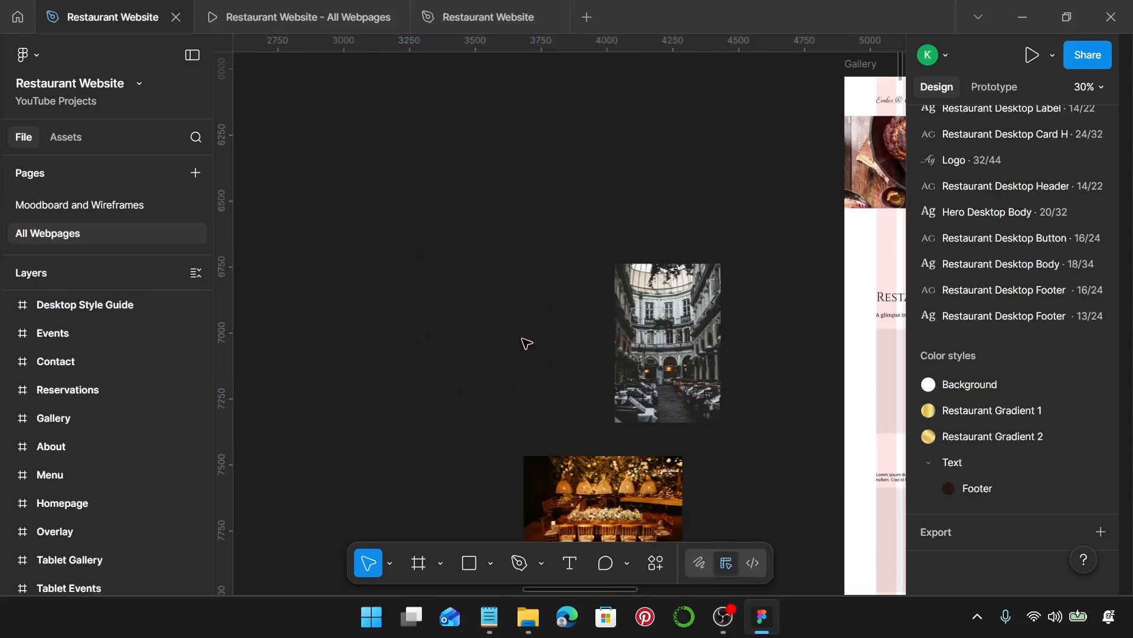
{"action": "scroll", "coordinate": [524, 340], "scroll_direction": "right", "scroll_amount": 5}
{"action": "left_click", "coordinate": [633, 409]}
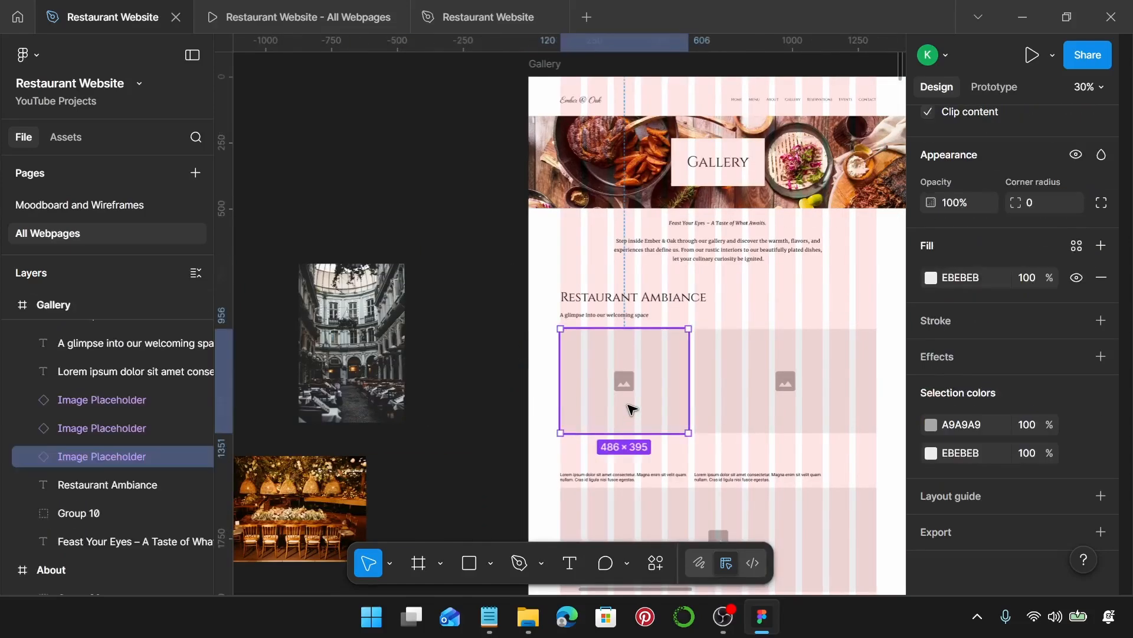
{"action": "key", "text": "ctrl+shift+r"}
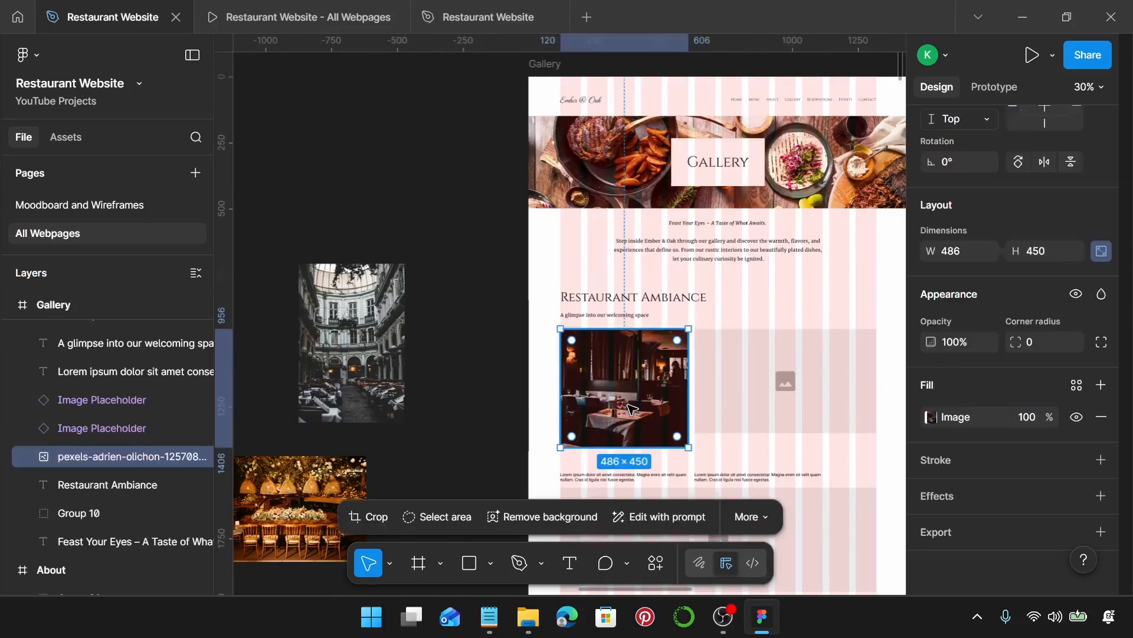
- Match the courtyard photo's width to the second Restaurant Ambiance placeholder at 690 px, keeping its proportions, and move it clear of the other photo
{"action": "left_click", "coordinate": [770, 363]}
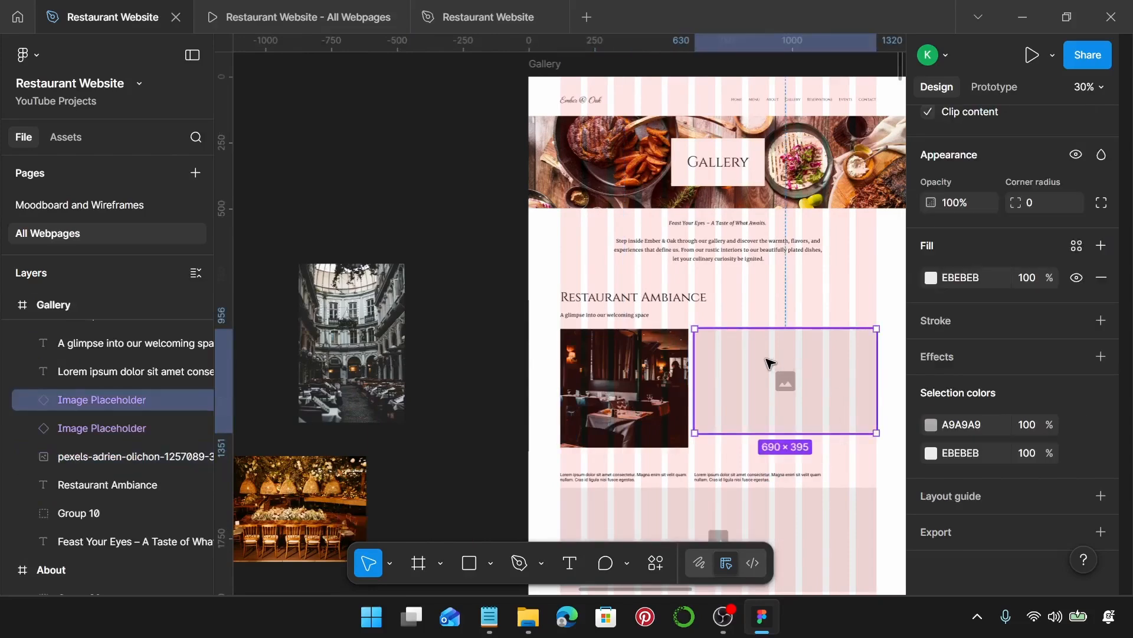
{"action": "scroll", "coordinate": [1004, 359], "scroll_direction": "up", "scroll_amount": 5}
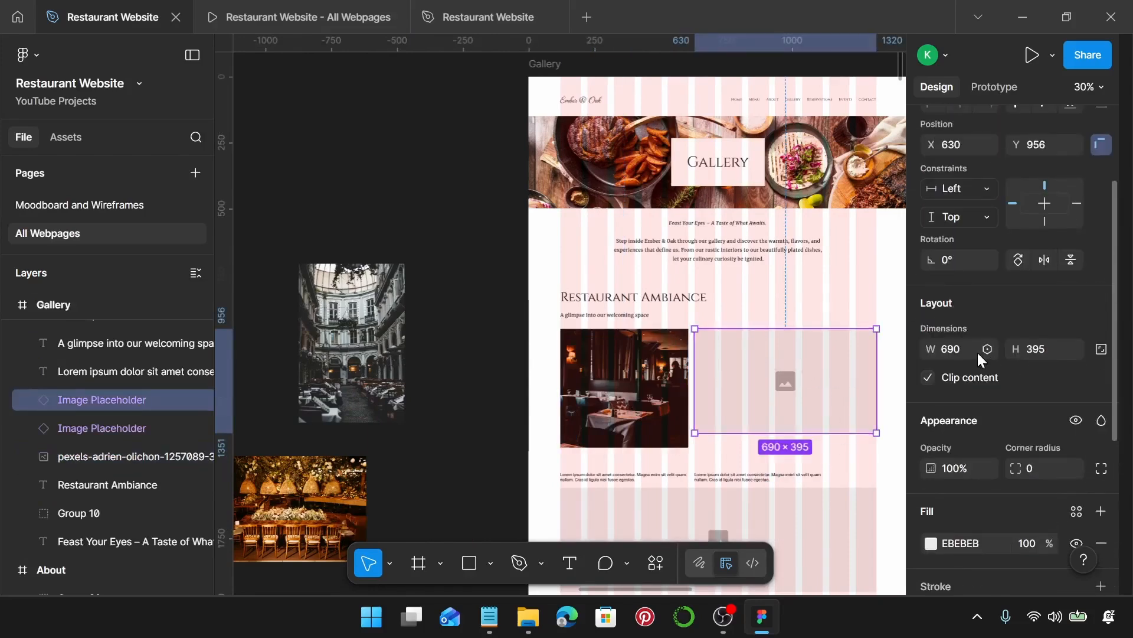
{"action": "scroll", "coordinate": [564, 375], "scroll_direction": "left", "scroll_amount": 4}
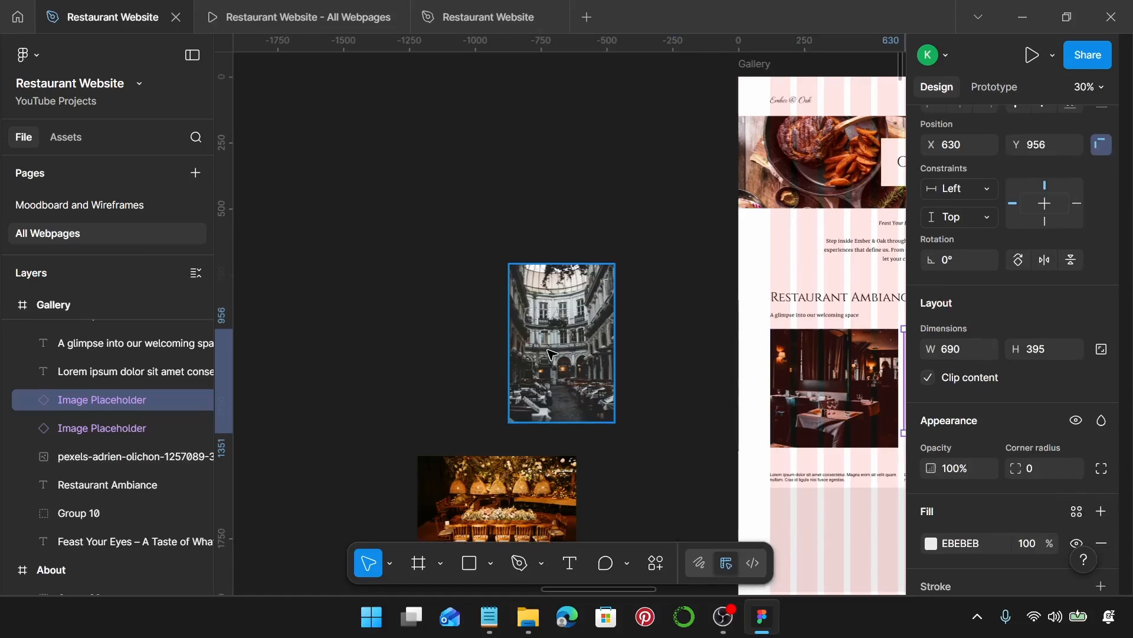
{"action": "left_click", "coordinate": [552, 354]}
{"action": "left_click", "coordinate": [965, 277]}
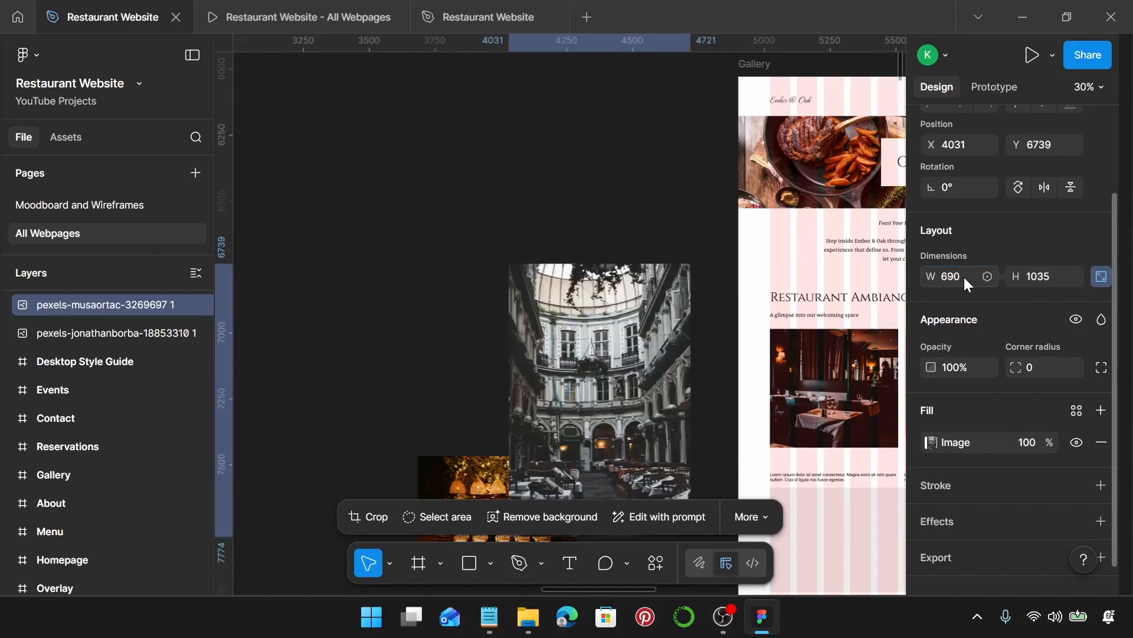
{"action": "left_click_drag", "start_coordinate": [631, 443], "coordinate": [607, 315]}
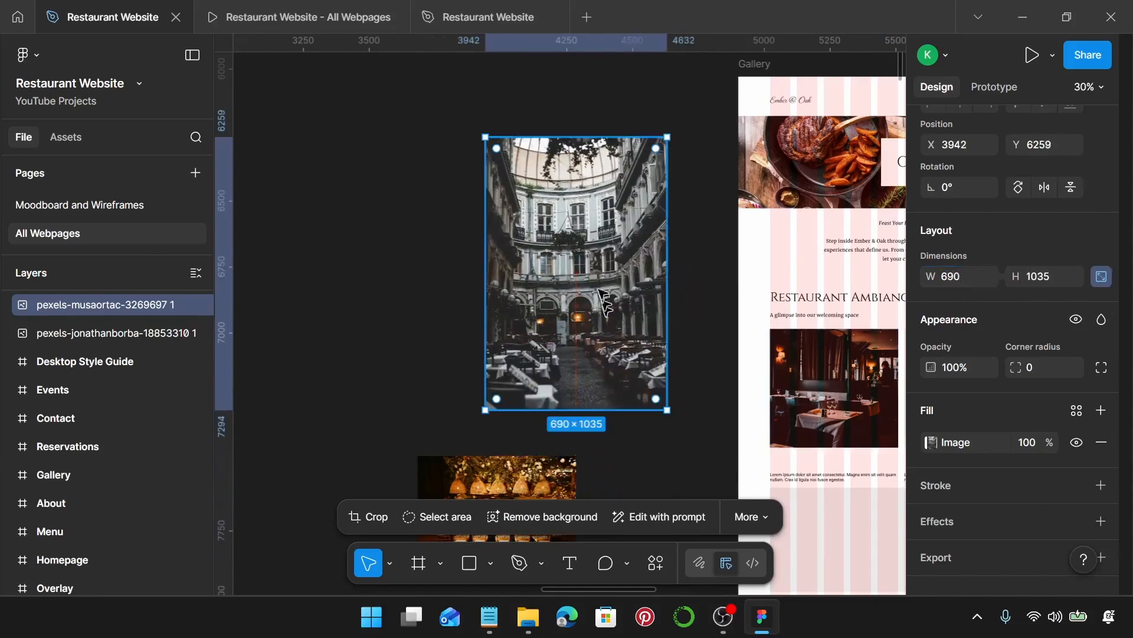
- Crop the courtyard photo from its lower edge to 690 × 450 px
{"action": "scroll", "coordinate": [602, 295], "scroll_direction": "up", "scroll_amount": 5}
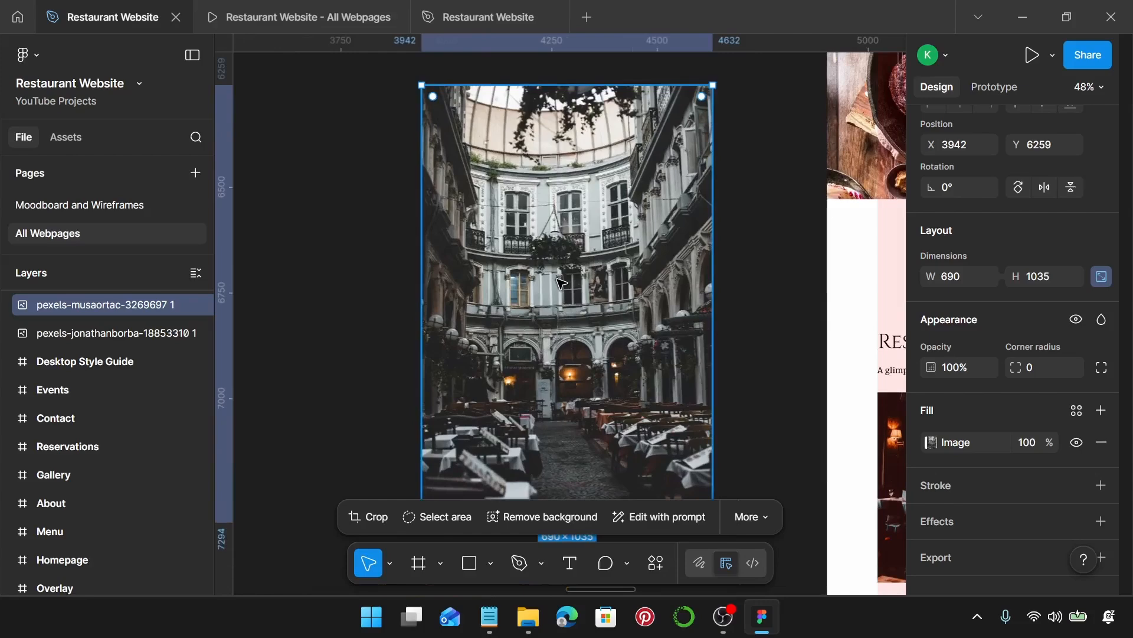
{"action": "double_click", "coordinate": [562, 283]}
{"action": "scroll", "coordinate": [564, 295], "scroll_direction": "down", "scroll_amount": 3}
{"action": "left_click_drag", "start_coordinate": [571, 309], "coordinate": [566, 128]}
{"action": "scroll", "coordinate": [566, 289], "scroll_direction": "up", "scroll_amount": 5}
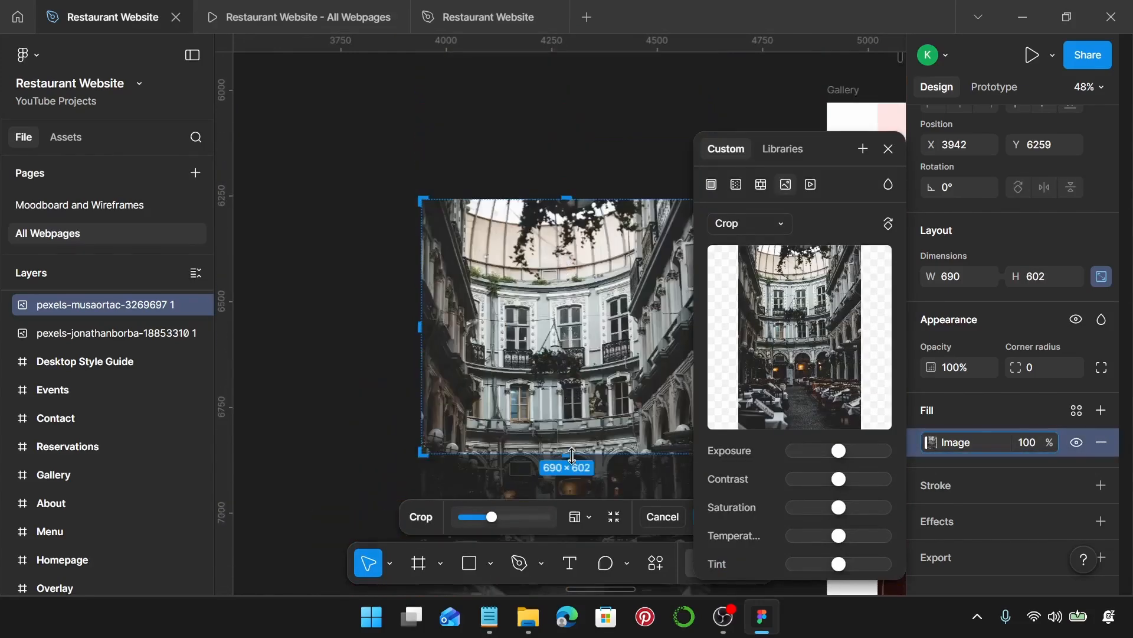
{"action": "left_click_drag", "start_coordinate": [569, 460], "coordinate": [566, 393]}
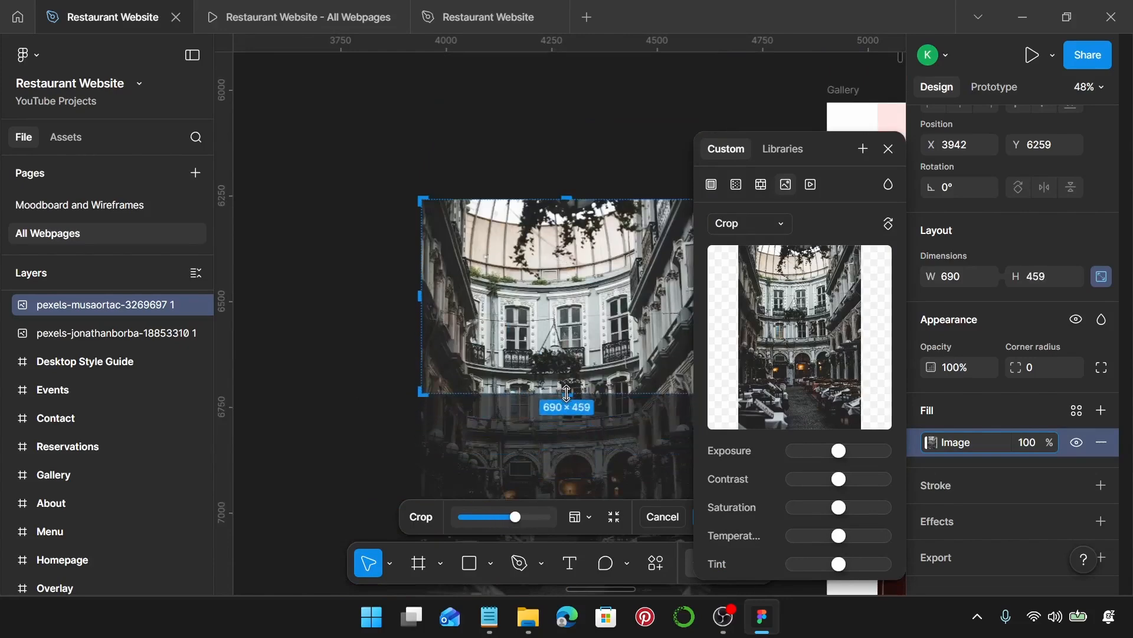
{"action": "scroll", "coordinate": [566, 392], "scroll_direction": "up", "scroll_amount": 10}
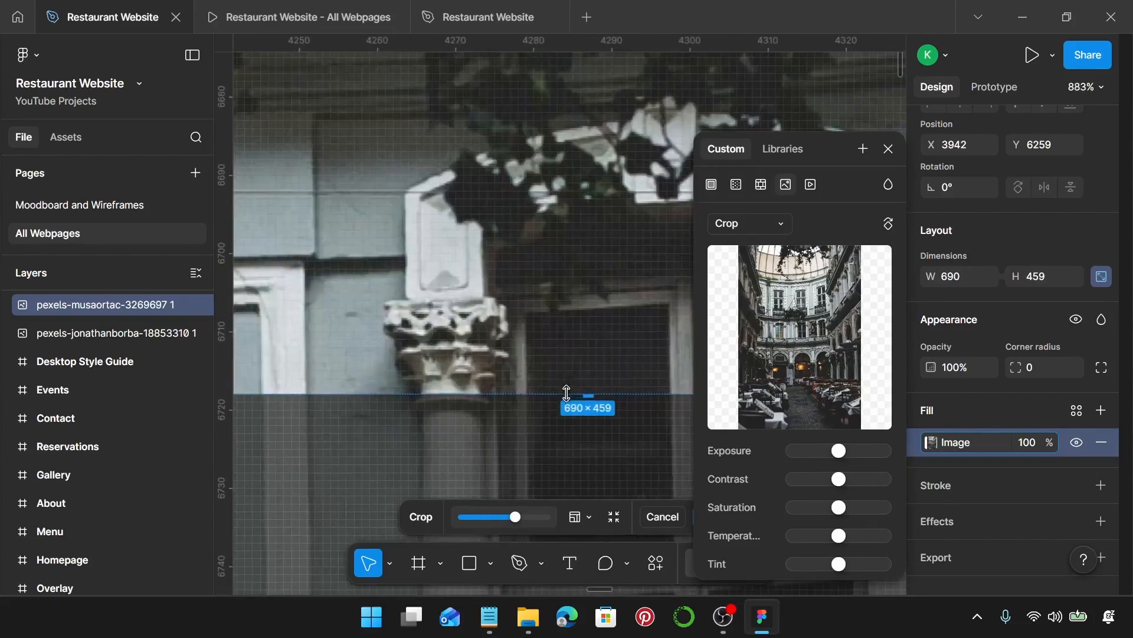
{"action": "left_click_drag", "start_coordinate": [594, 391], "coordinate": [594, 326]}
- Shift the courtyard photo upward inside its crop frame to show the arches and set tables, and apply the crop
{"action": "scroll", "coordinate": [595, 326], "scroll_direction": "down", "scroll_amount": 9}
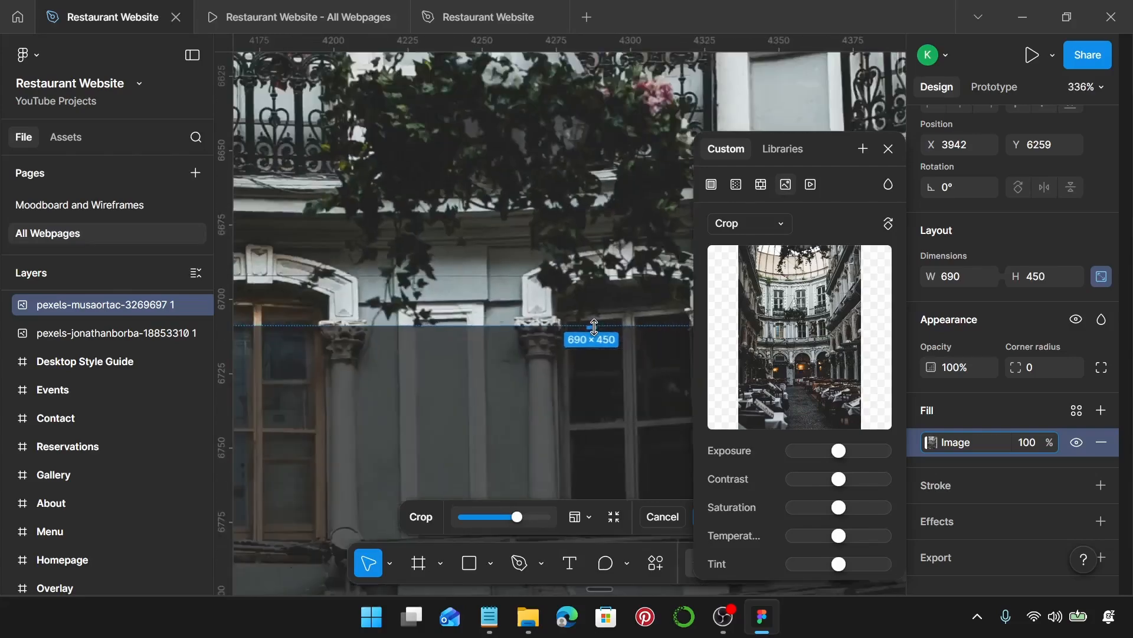
{"action": "scroll", "coordinate": [594, 327], "scroll_direction": "down", "scroll_amount": 3}
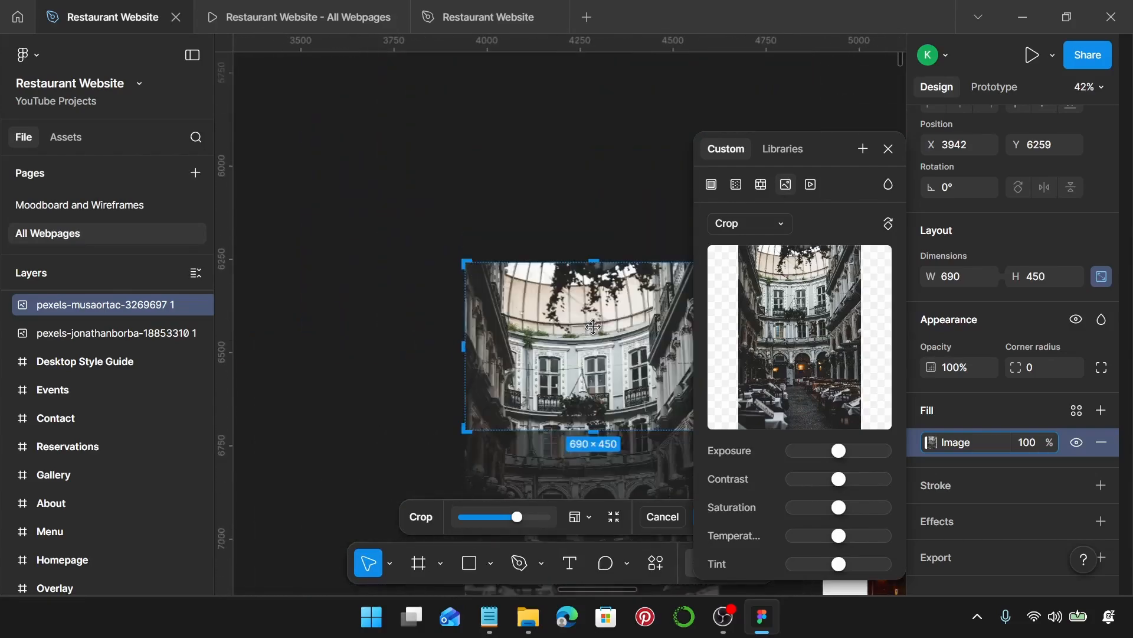
{"action": "left_click_drag", "start_coordinate": [598, 366], "coordinate": [597, 307]}
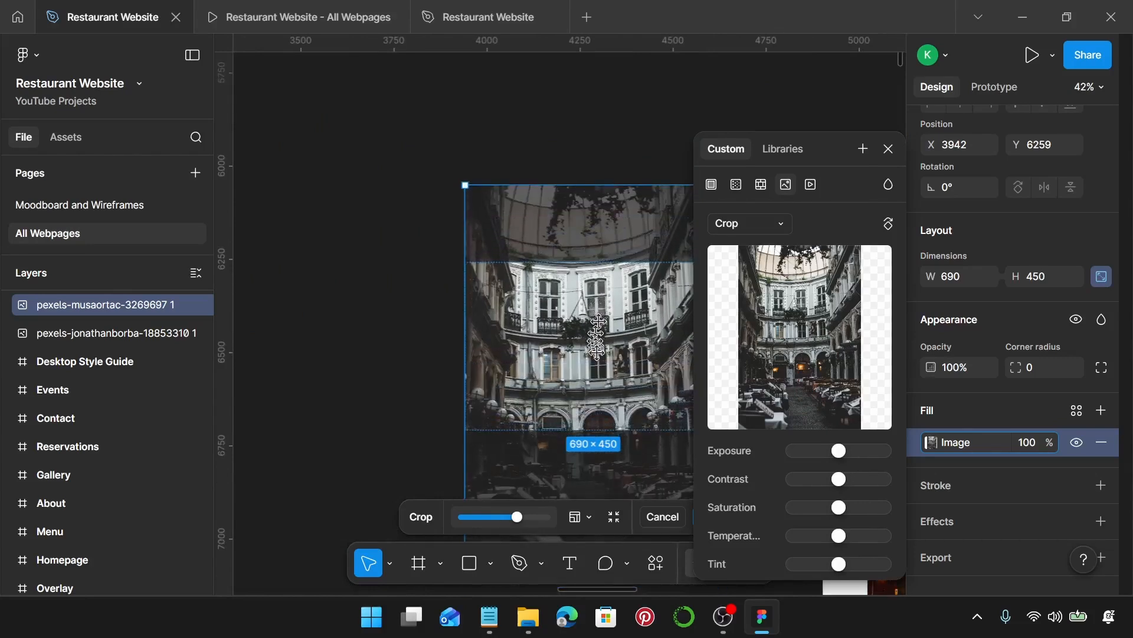
{"action": "left_click_drag", "start_coordinate": [599, 381], "coordinate": [600, 309]}
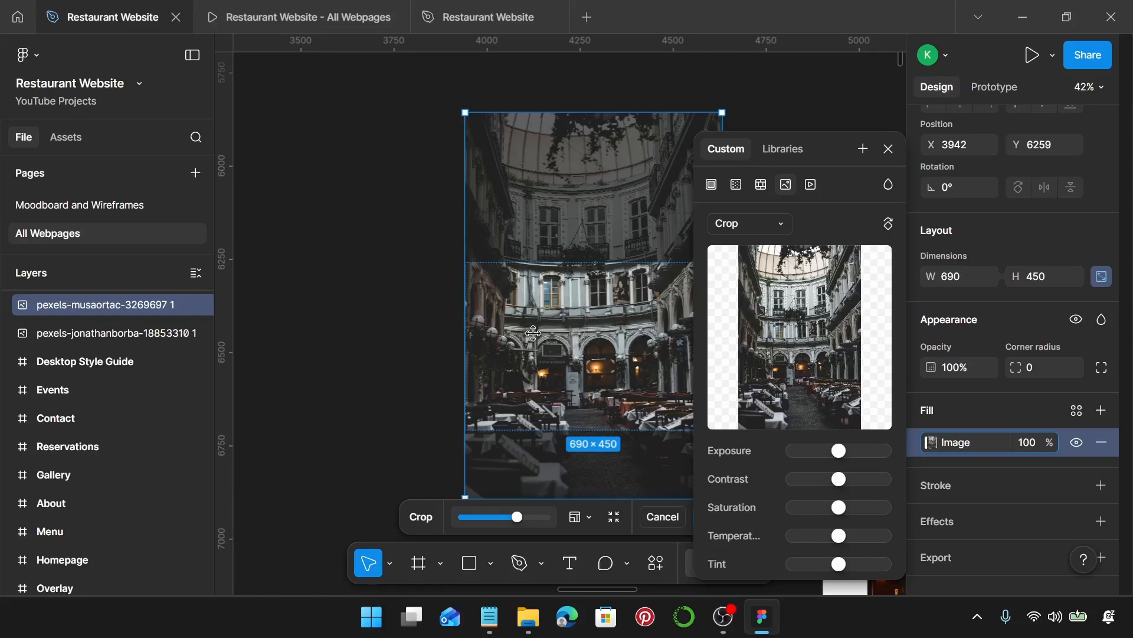
{"action": "left_click_drag", "start_coordinate": [615, 377], "coordinate": [615, 363]}
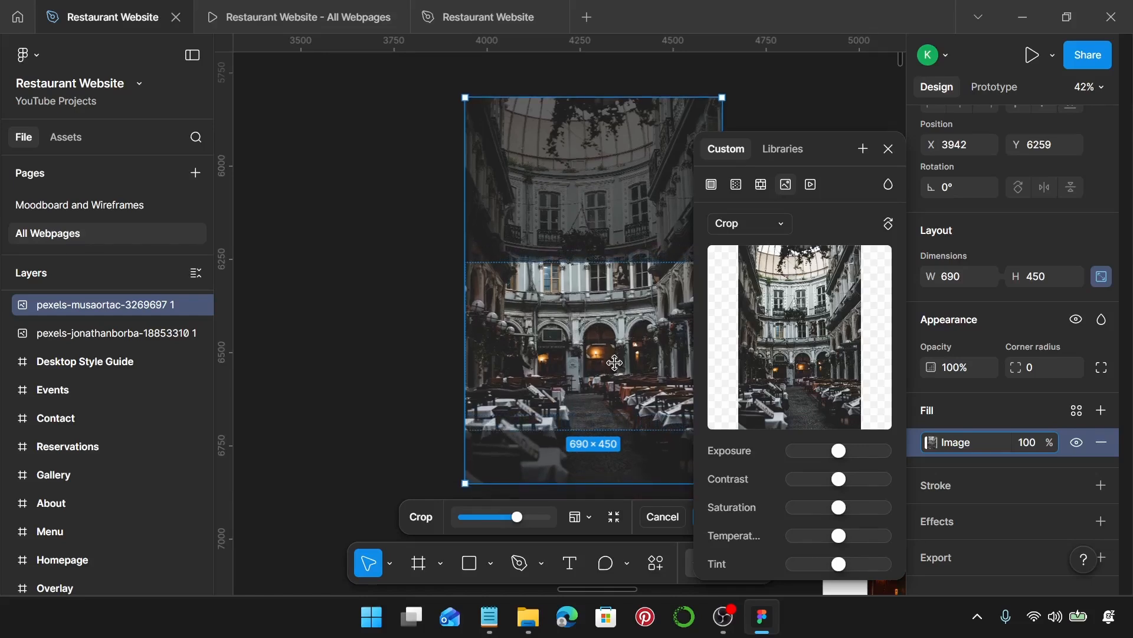
{"action": "key", "text": "Return"}
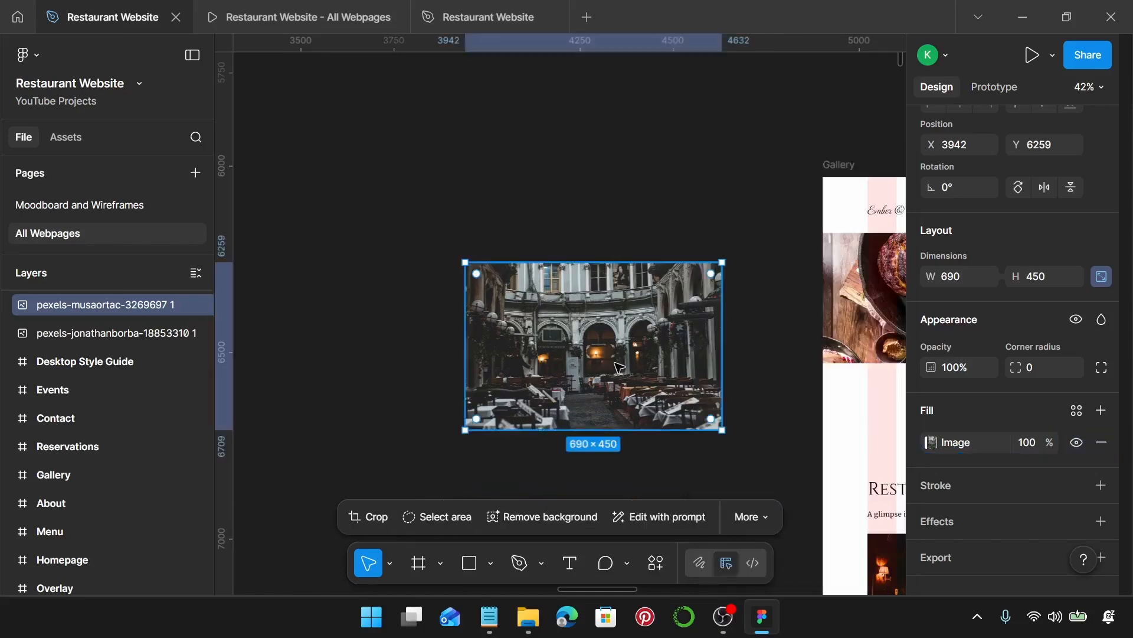
- Cut the cropped courtyard photo and replace the second Restaurant Ambiance image placeholder with it
{"action": "scroll", "coordinate": [616, 367], "scroll_direction": "down", "scroll_amount": 4}
{"action": "left_click", "coordinate": [634, 447]}
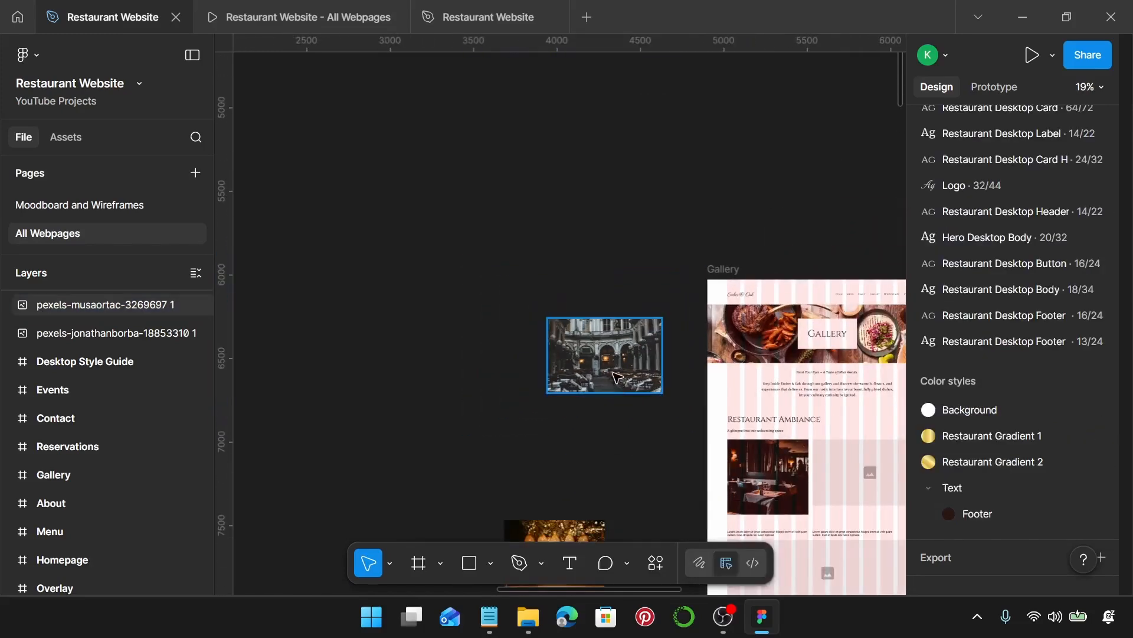
{"action": "left_click", "coordinate": [617, 377]}
{"action": "key", "text": "Delete"}
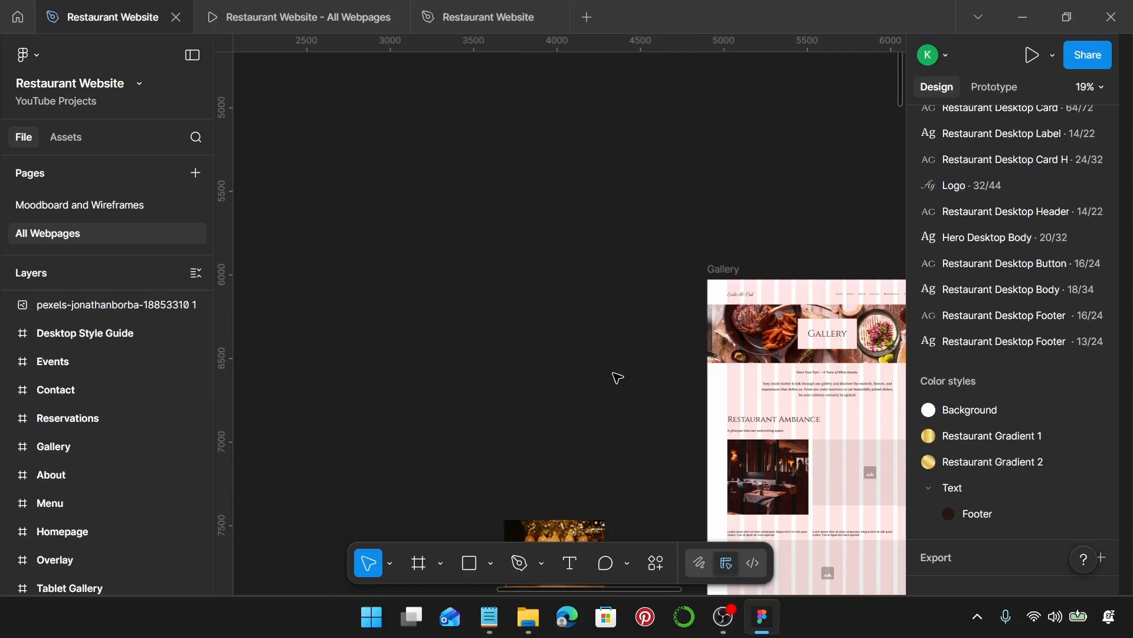
{"action": "scroll", "coordinate": [617, 377], "scroll_direction": "right", "scroll_amount": 5}
{"action": "scroll", "coordinate": [549, 466], "scroll_direction": "down", "scroll_amount": 4}
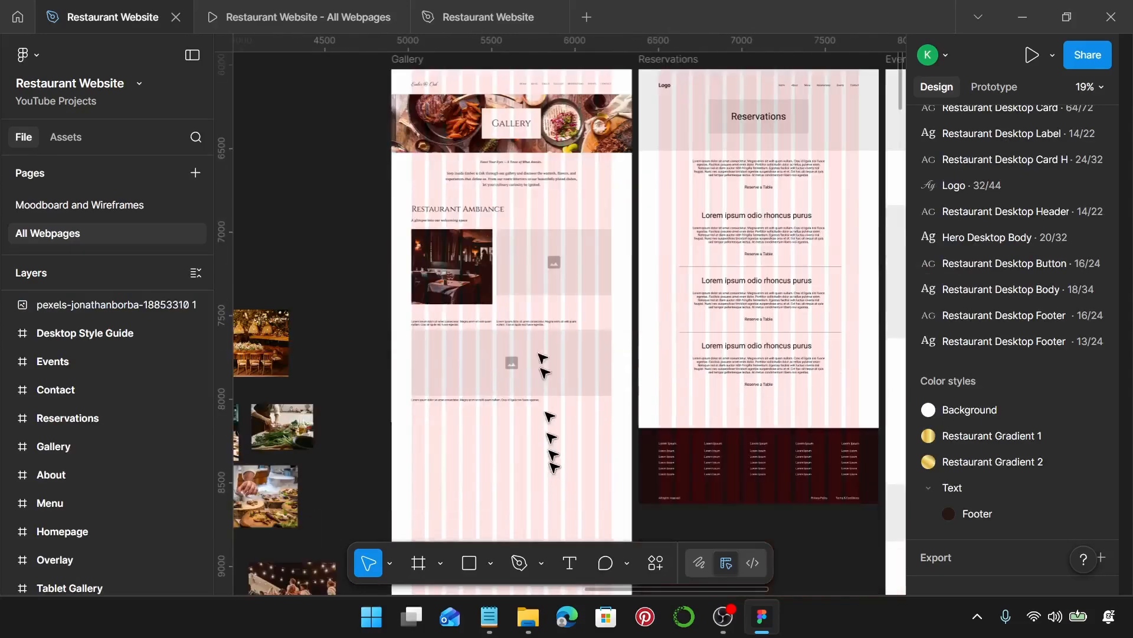
{"action": "scroll", "coordinate": [518, 275], "scroll_direction": "up", "scroll_amount": 5}
{"action": "left_click", "coordinate": [518, 273]}
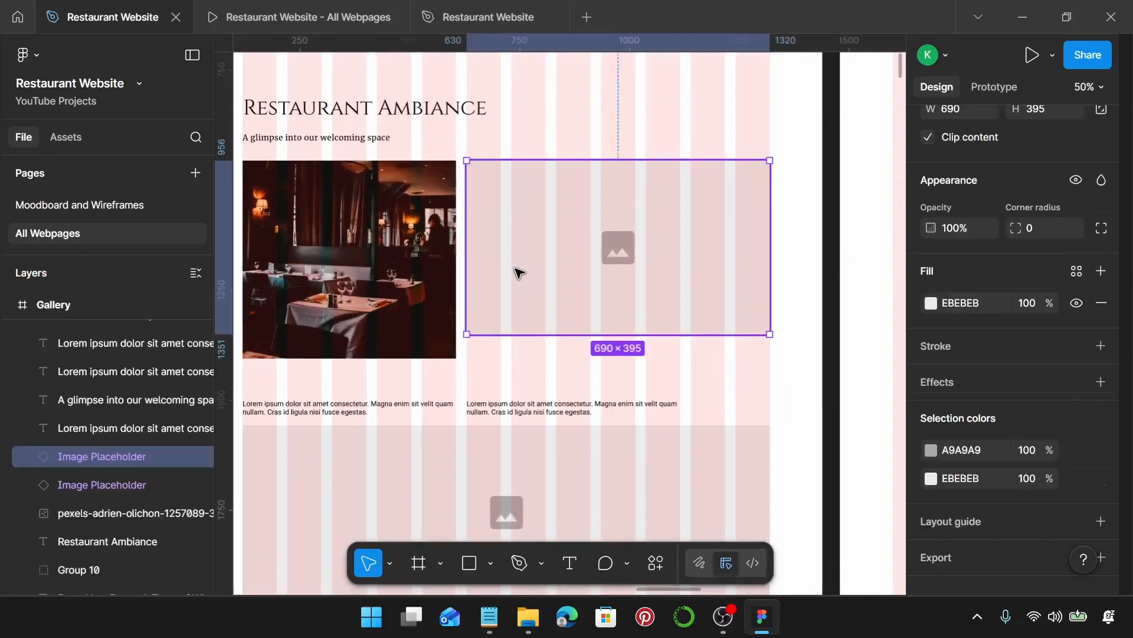
{"action": "key", "text": "ctrl+v"}
- Move the two lorem ipsum captions together up to about Y 1441, closer beneath the two photos
{"action": "scroll", "coordinate": [519, 273], "scroll_direction": "left", "scroll_amount": 3}
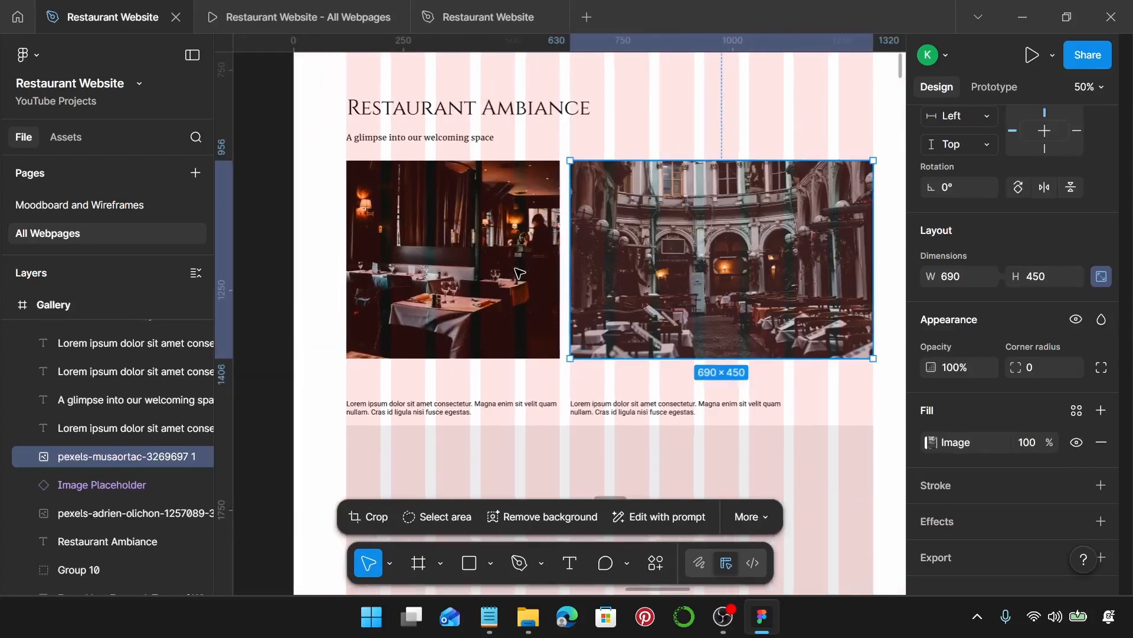
{"action": "left_click", "coordinate": [417, 418]}
{"action": "left_click", "coordinate": [606, 411], "text": "shift"}
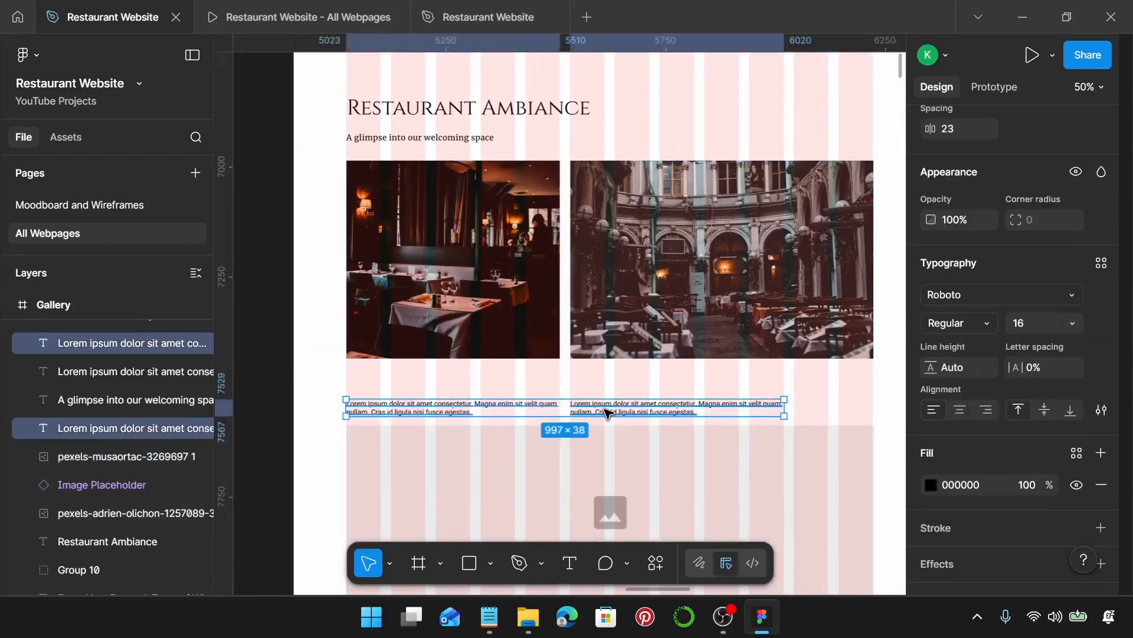
{"action": "left_click_drag", "start_coordinate": [605, 408], "coordinate": [602, 384]}
- Narrow the first caption's text box so its right edge aligns with the dining room photo's right edge
{"action": "scroll", "coordinate": [329, 380], "scroll_direction": "up", "scroll_amount": 4}
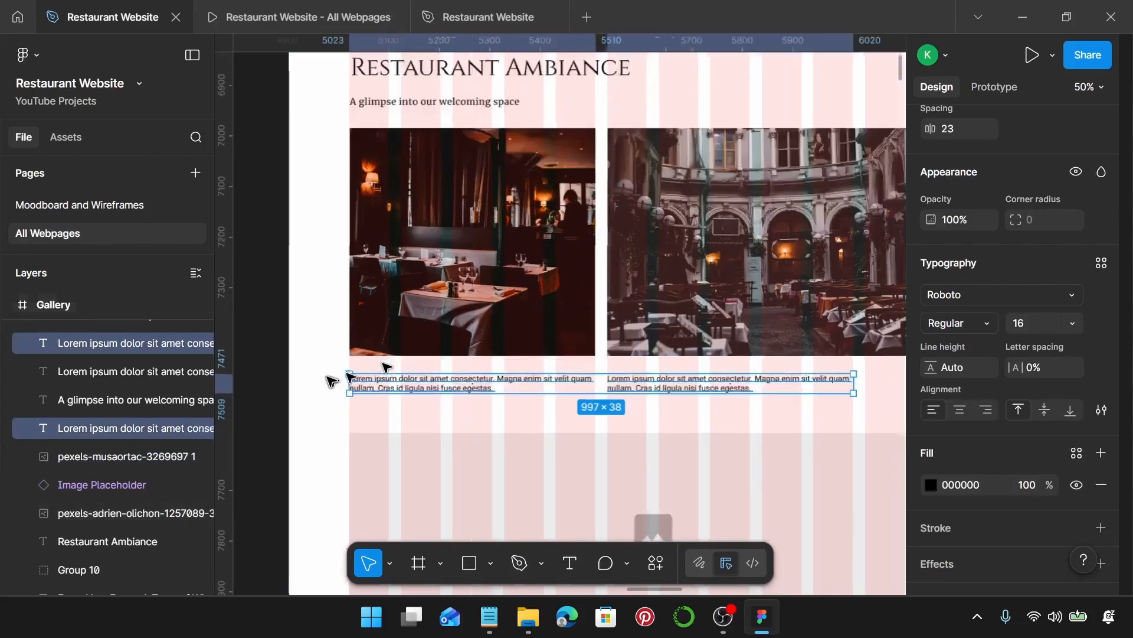
{"action": "scroll", "coordinate": [385, 405], "scroll_direction": "up", "scroll_amount": 5}
{"action": "scroll", "coordinate": [384, 405], "scroll_direction": "down", "scroll_amount": 3}
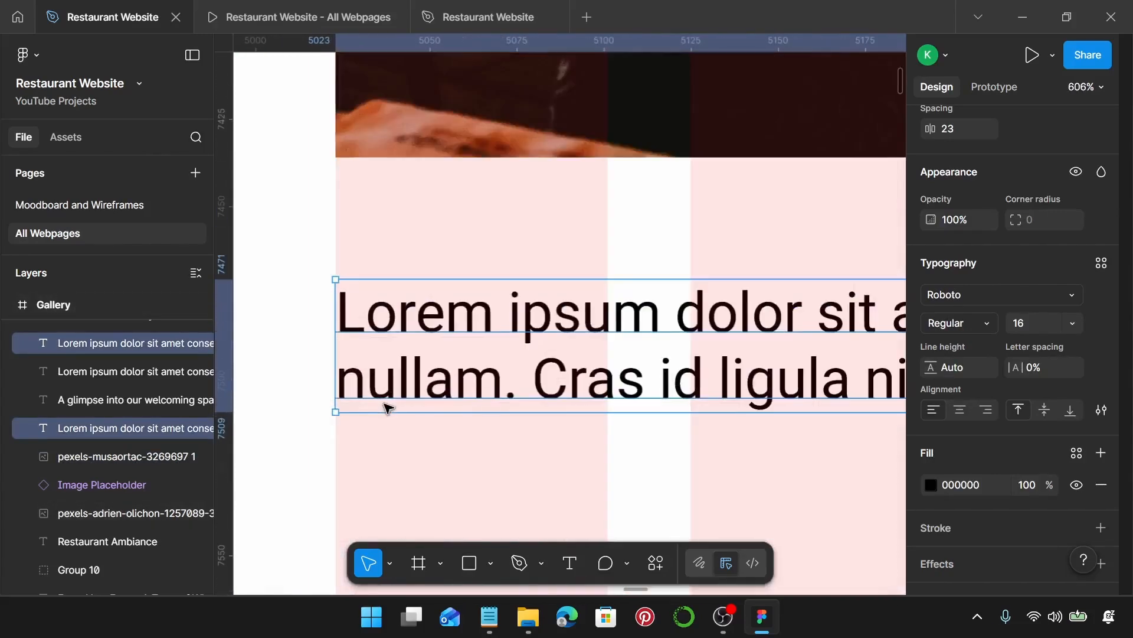
{"action": "scroll", "coordinate": [390, 392], "scroll_direction": "right", "scroll_amount": 10}
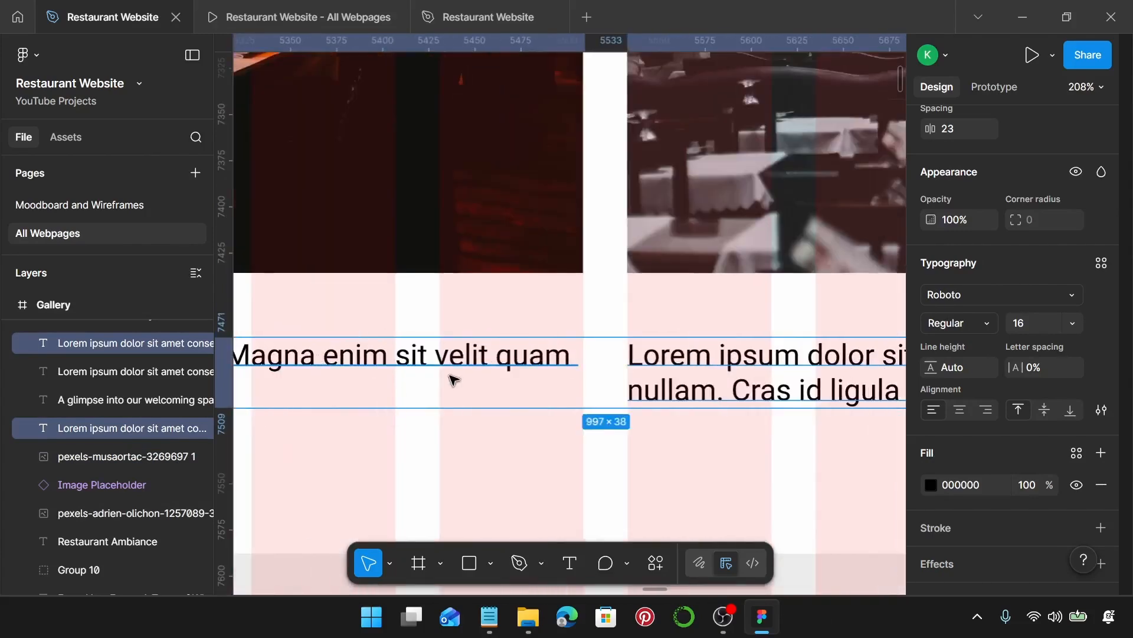
{"action": "left_click", "coordinate": [504, 373]}
{"action": "left_click_drag", "start_coordinate": [589, 370], "coordinate": [587, 370]}
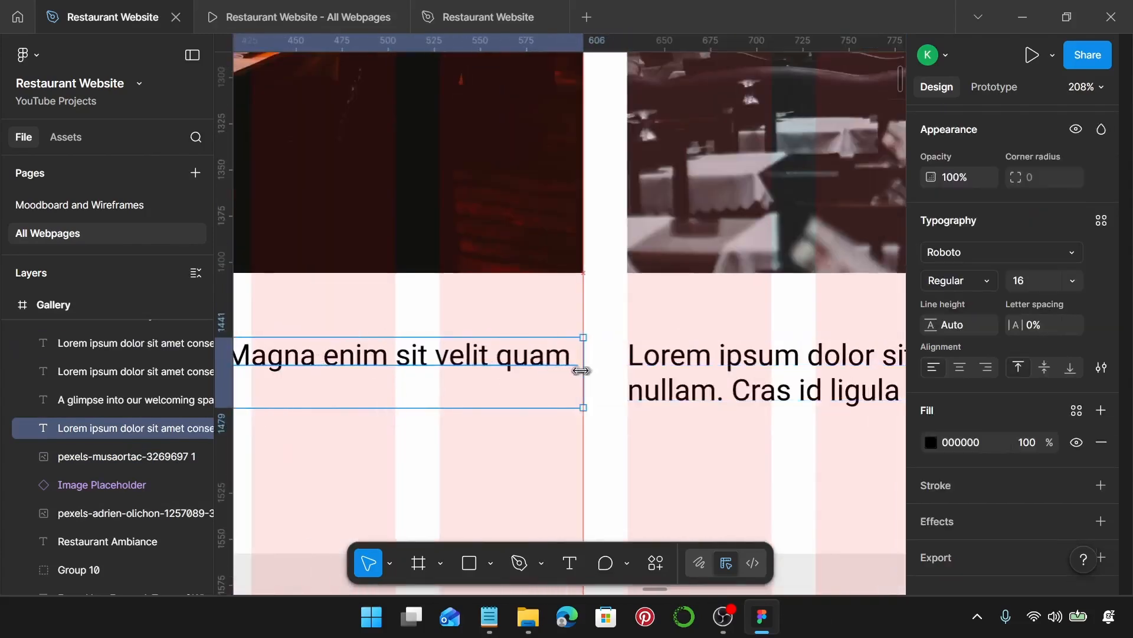
- Apply the Restaurant Desktop Body text style to both captions beneath the photos
{"action": "scroll", "coordinate": [582, 372], "scroll_direction": "down", "scroll_amount": 5}
{"action": "left_click", "coordinate": [575, 374]}
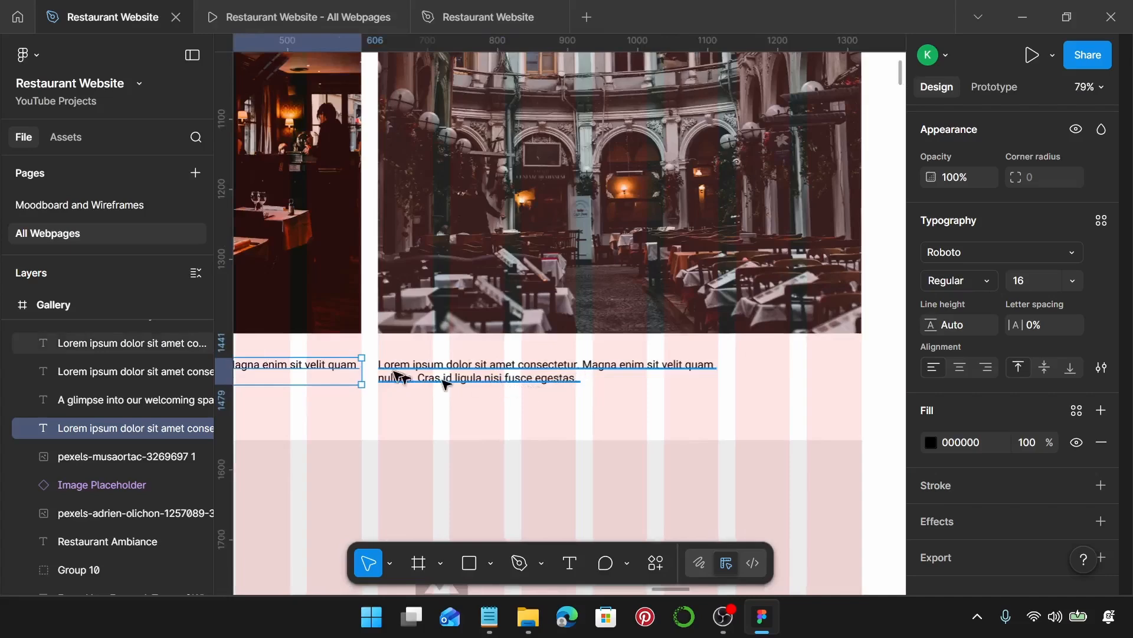
{"action": "scroll", "coordinate": [445, 379], "scroll_direction": "up", "scroll_amount": 10}
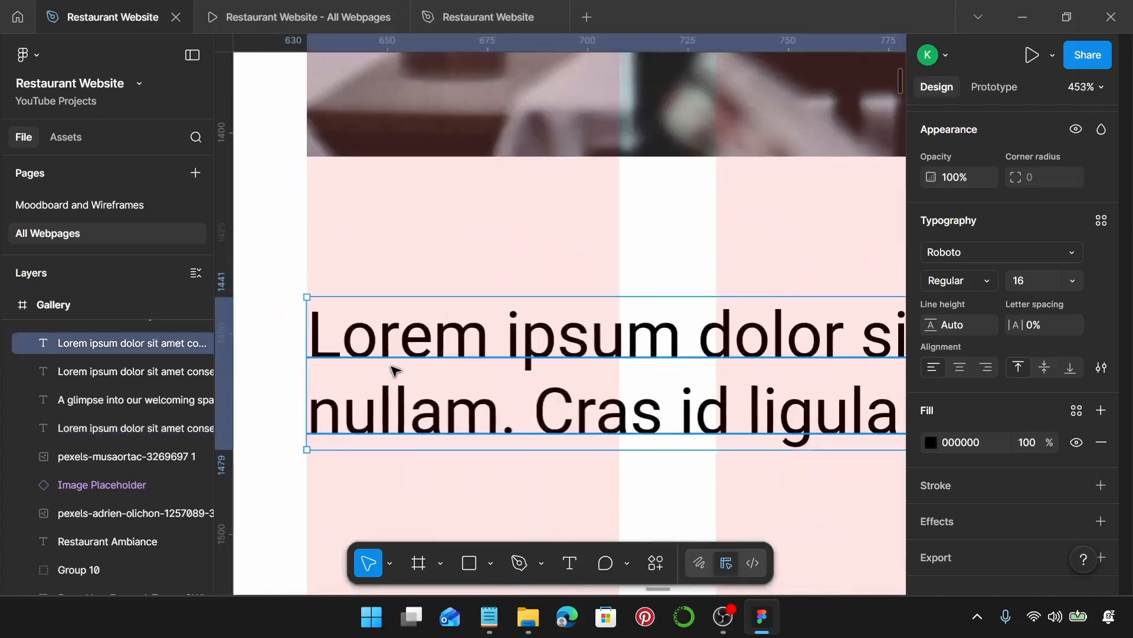
{"action": "scroll", "coordinate": [393, 371], "scroll_direction": "down", "scroll_amount": 9}
{"action": "scroll", "coordinate": [395, 370], "scroll_direction": "right", "scroll_amount": 1}
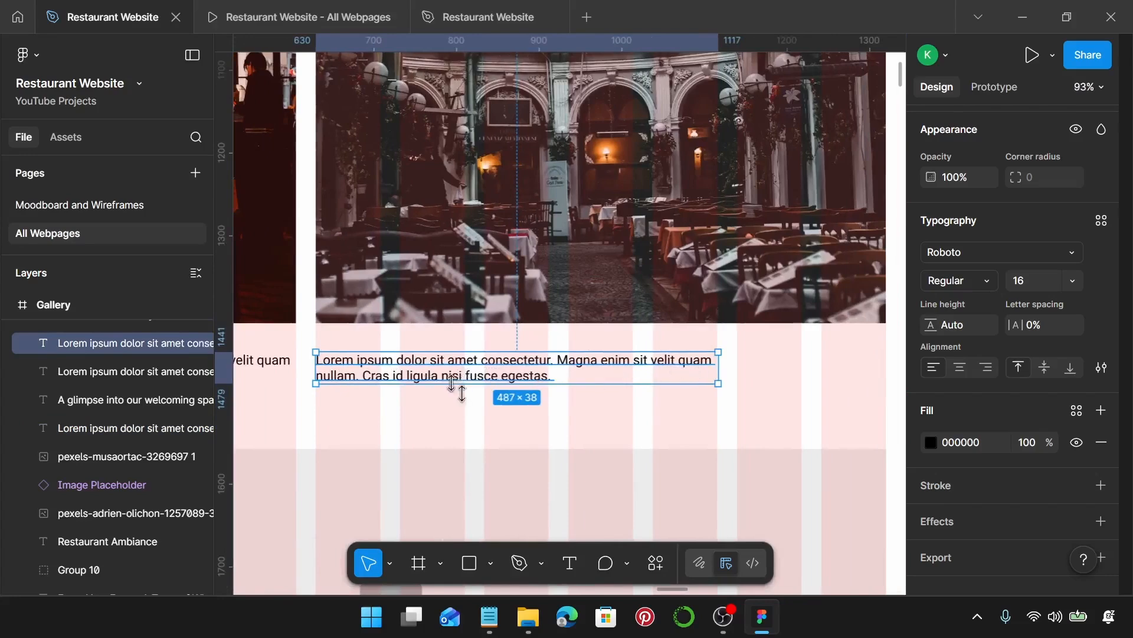
{"action": "scroll", "coordinate": [452, 384], "scroll_direction": "down", "scroll_amount": 1}
{"action": "scroll", "coordinate": [451, 384], "scroll_direction": "down", "scroll_amount": 4}
{"action": "left_click", "coordinate": [440, 374], "text": "shift"}
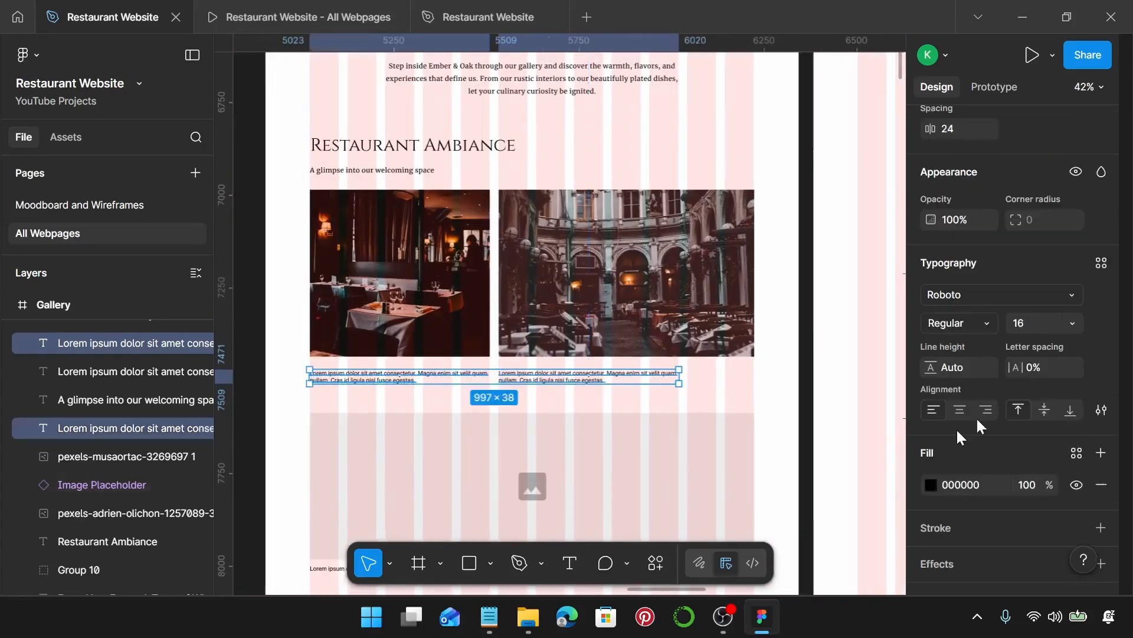
{"action": "left_click", "coordinate": [1101, 263]}
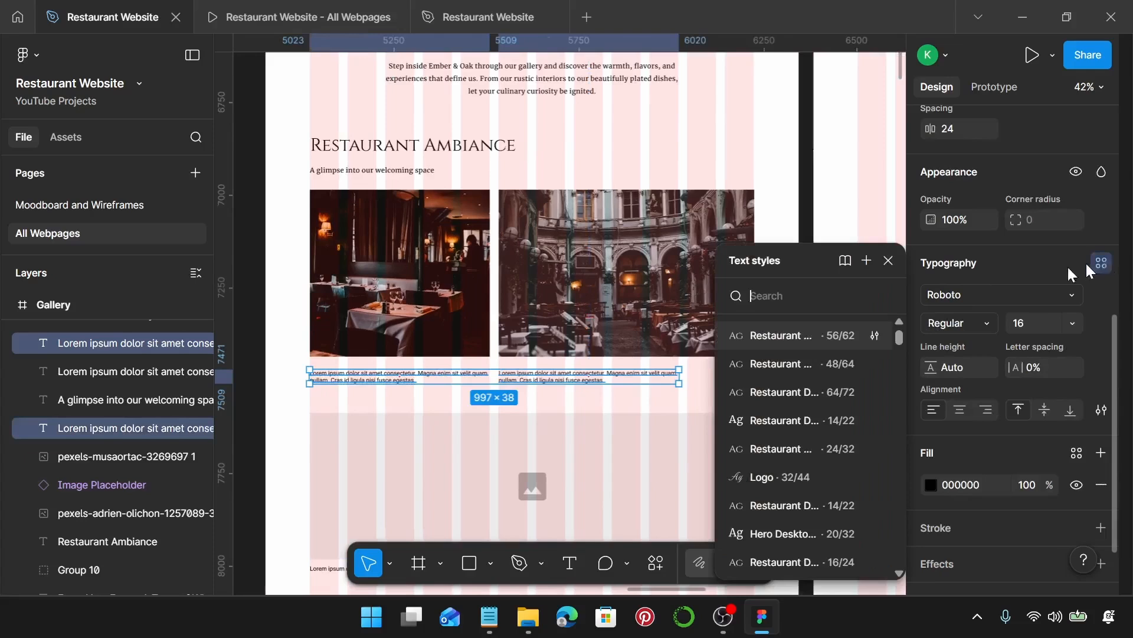
{"action": "scroll", "coordinate": [846, 447], "scroll_direction": "down", "scroll_amount": 5}
{"action": "scroll", "coordinate": [845, 446], "scroll_direction": "up", "scroll_amount": 4}
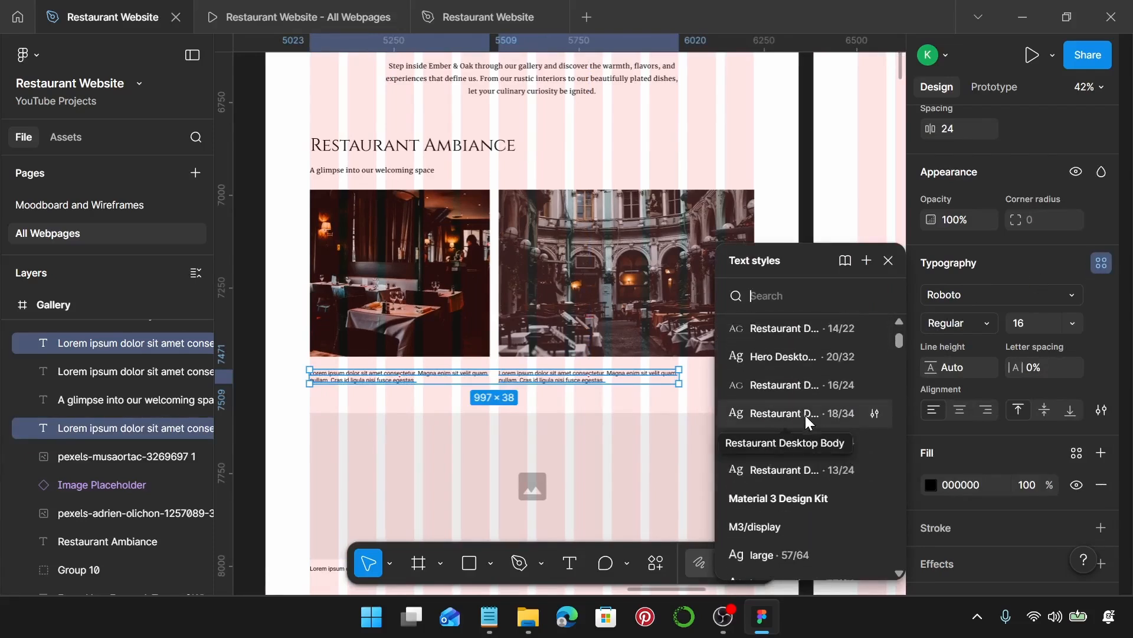
{"action": "left_click", "coordinate": [808, 416]}
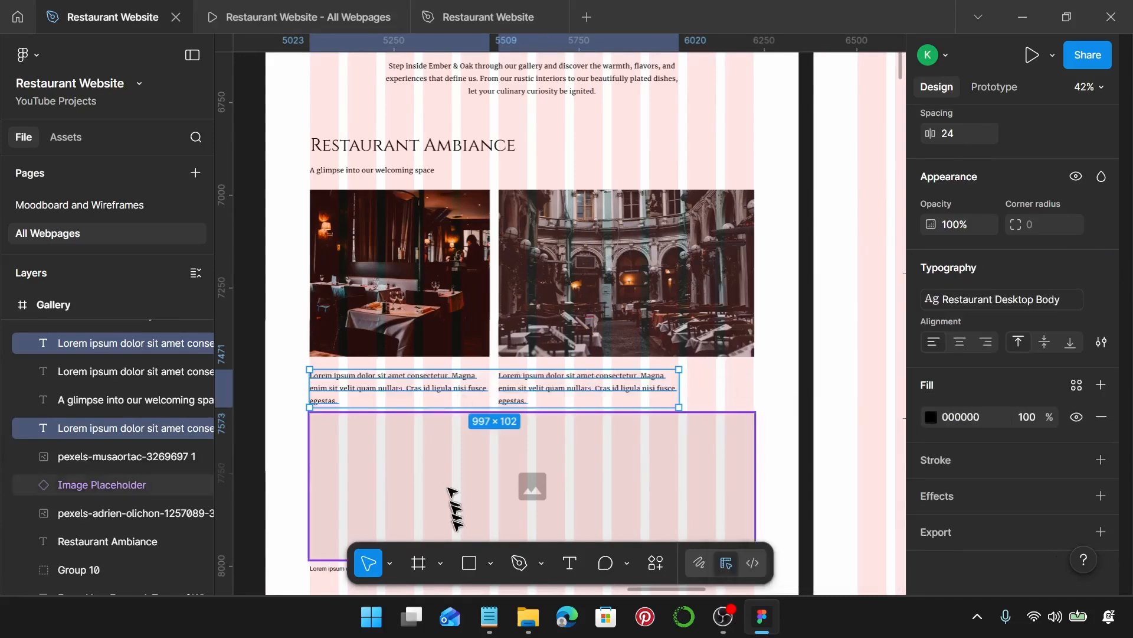
- Switch to the Notepad copy document and copy the "Warm Wood & Firelight" paragraph from the Restaurant Ambiance section
{"action": "left_click", "coordinate": [489, 618]}
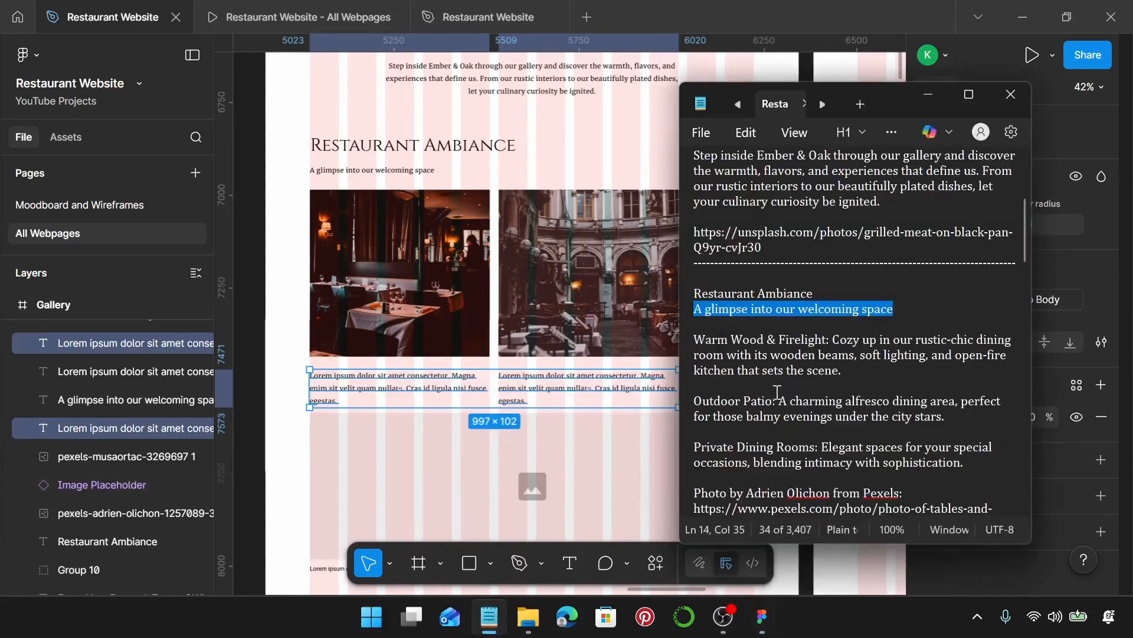
{"action": "scroll", "coordinate": [778, 391], "scroll_direction": "down", "scroll_amount": 2}
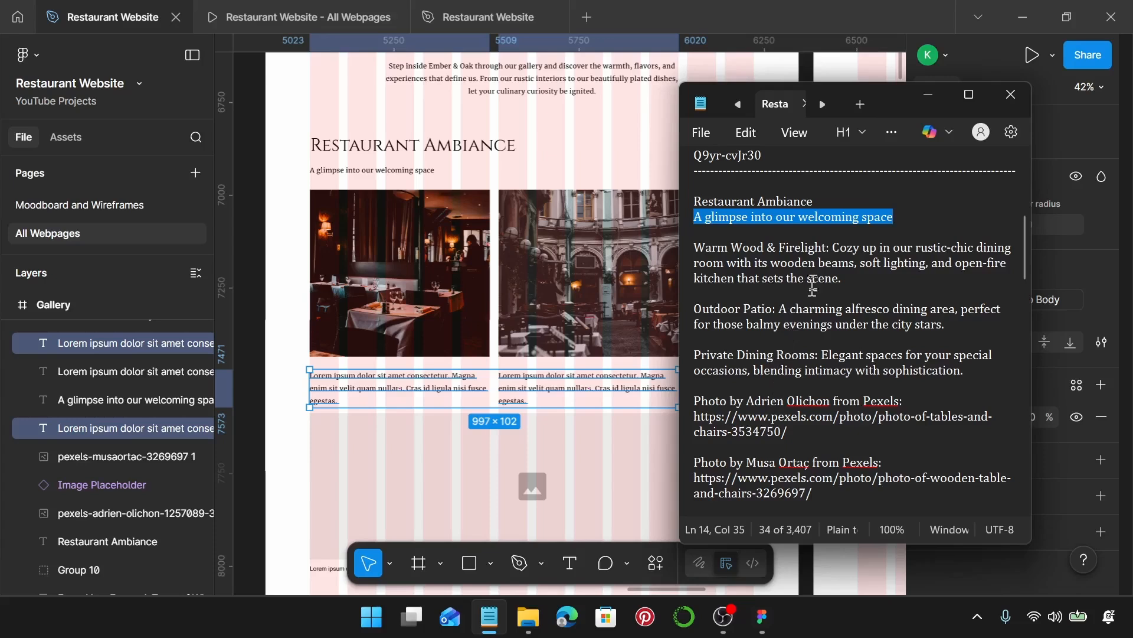
{"action": "left_click_drag", "start_coordinate": [843, 279], "coordinate": [700, 248]}
{"action": "key", "text": "ctrl+c"}
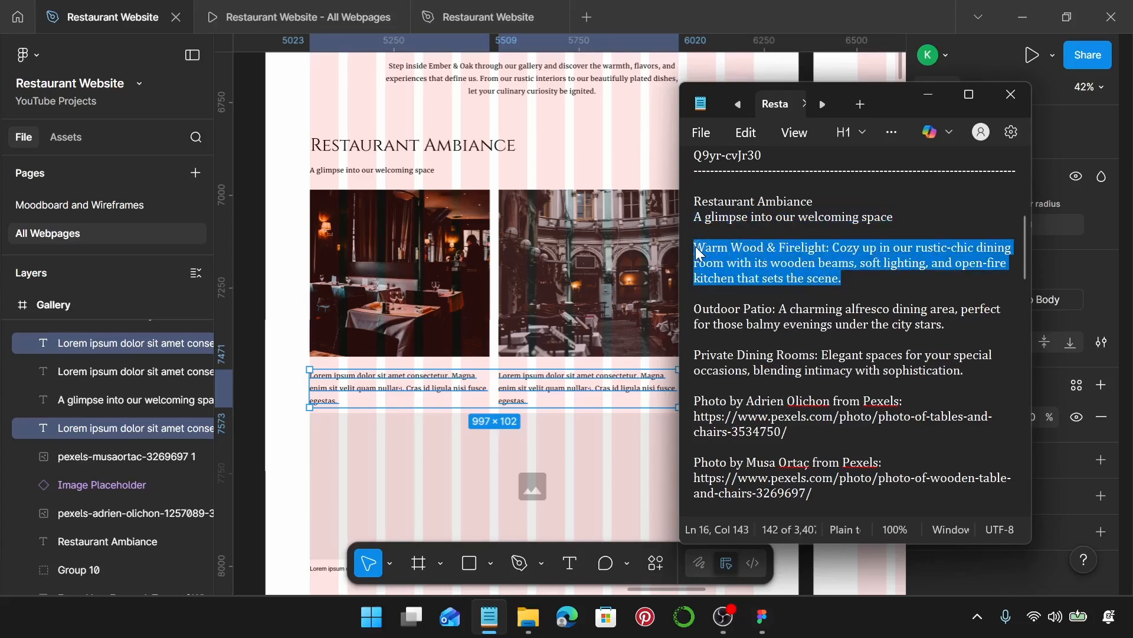
- Replace the lorem ipsum caption beneath the dining room photo with the copied "Warm Wood & Firelight" paragraph in the Figma design
{"action": "left_click", "coordinate": [364, 383]}
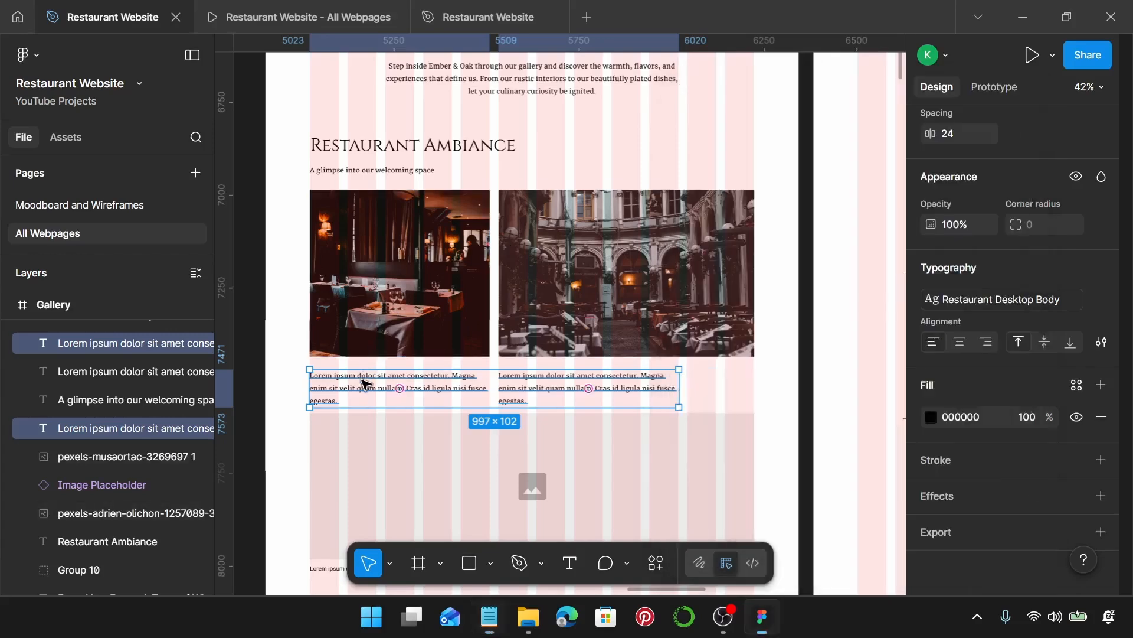
{"action": "double_click", "coordinate": [364, 382]}
{"action": "key", "text": "ctrl+v"}
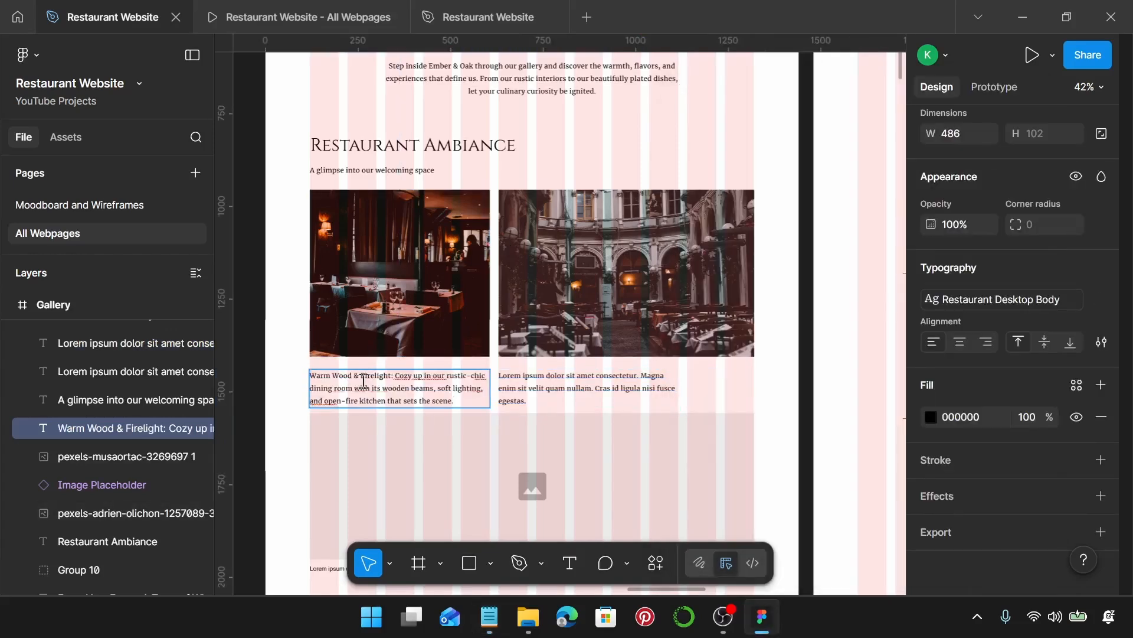
- Make the lead-in "Warm Wood & Firelight:" bold in the dining room photo's caption
{"action": "scroll", "coordinate": [394, 385], "scroll_direction": "up", "scroll_amount": 5}
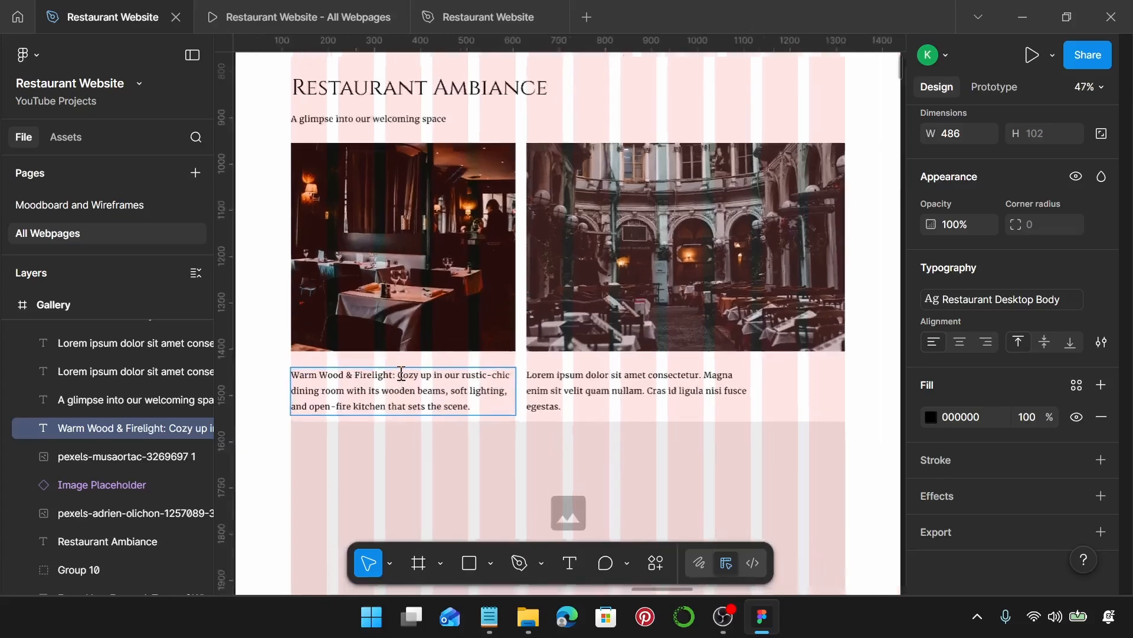
{"action": "scroll", "coordinate": [395, 385], "scroll_direction": "left", "scroll_amount": 2}
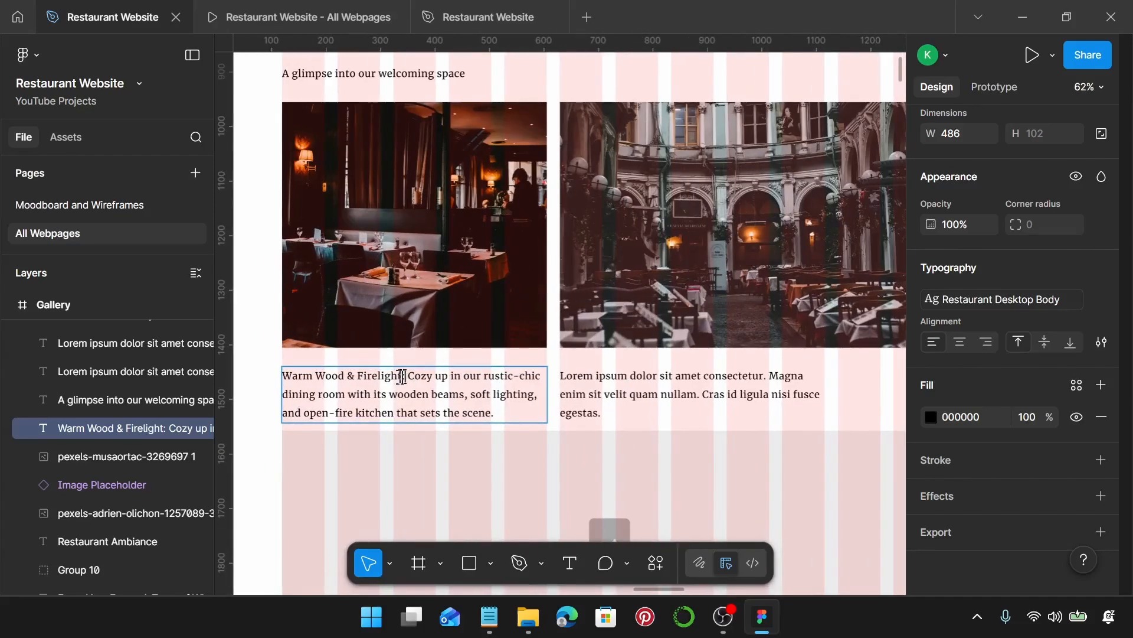
{"action": "left_click_drag", "start_coordinate": [402, 377], "coordinate": [301, 378]}
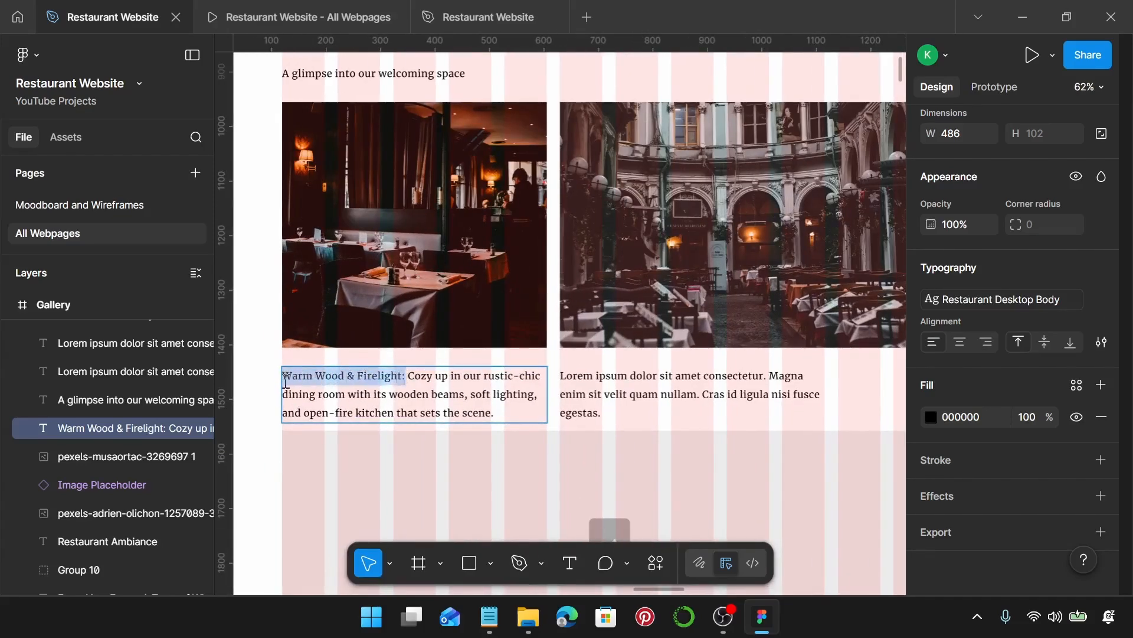
{"action": "key", "text": "ctrl+b"}
{"action": "scroll", "coordinate": [559, 425], "scroll_direction": "down", "scroll_amount": 5}
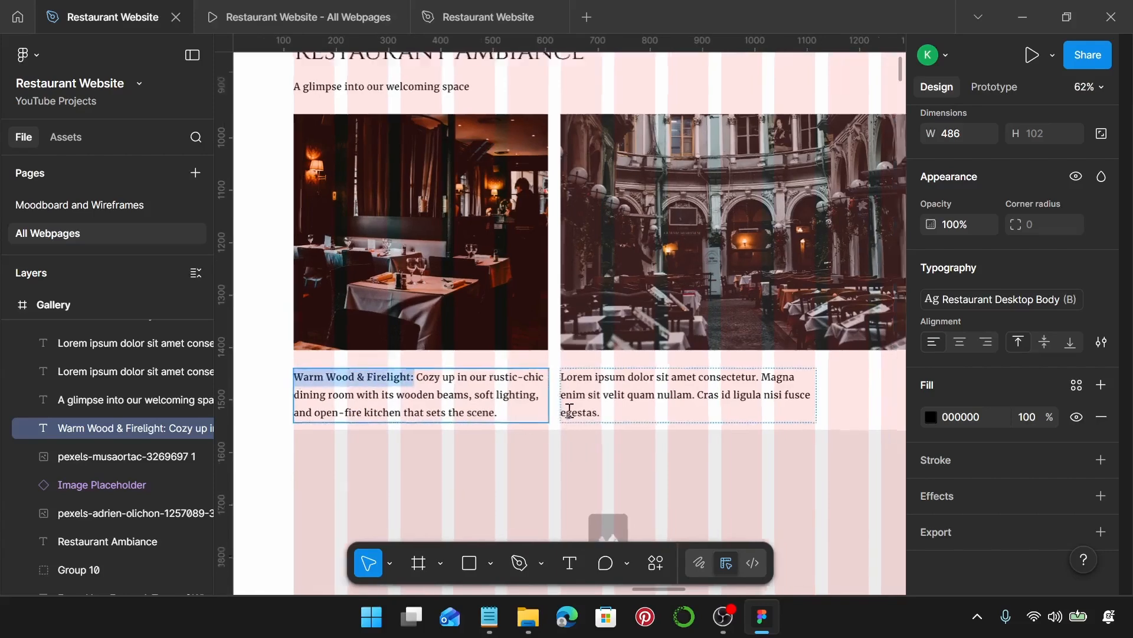
- Copy the "Outdoor Patio" paragraph from the Notepad document and replace the lorem ipsum caption beneath the patio photo in Figma with it
{"action": "left_click", "coordinate": [493, 614]}
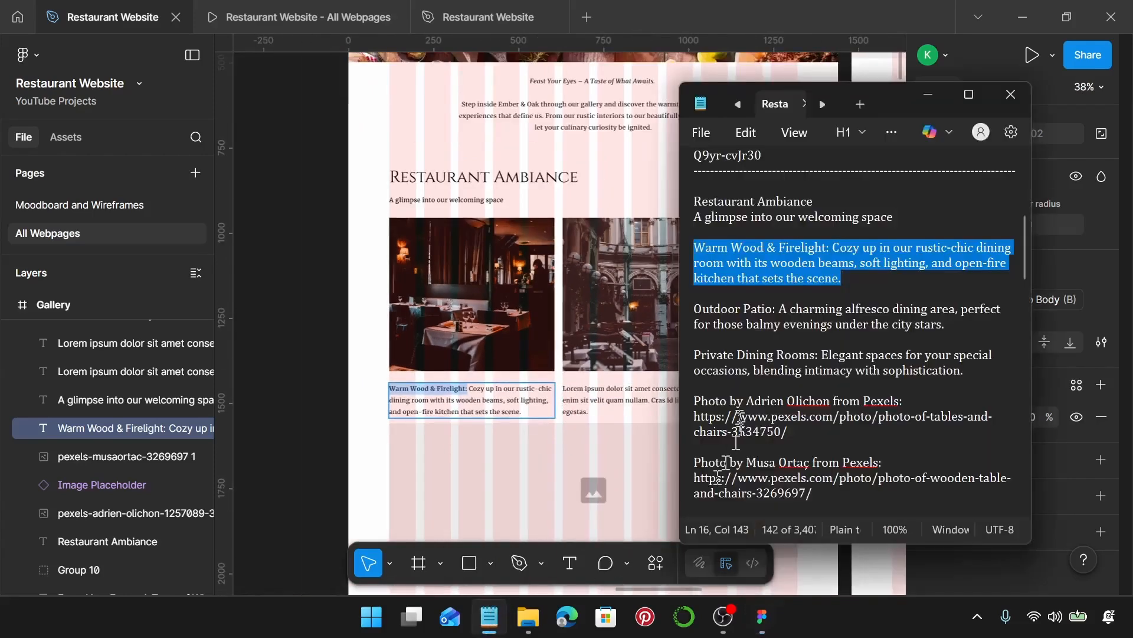
{"action": "left_click_drag", "start_coordinate": [946, 325], "coordinate": [698, 320]}
{"action": "key", "text": "ctrl+c"}
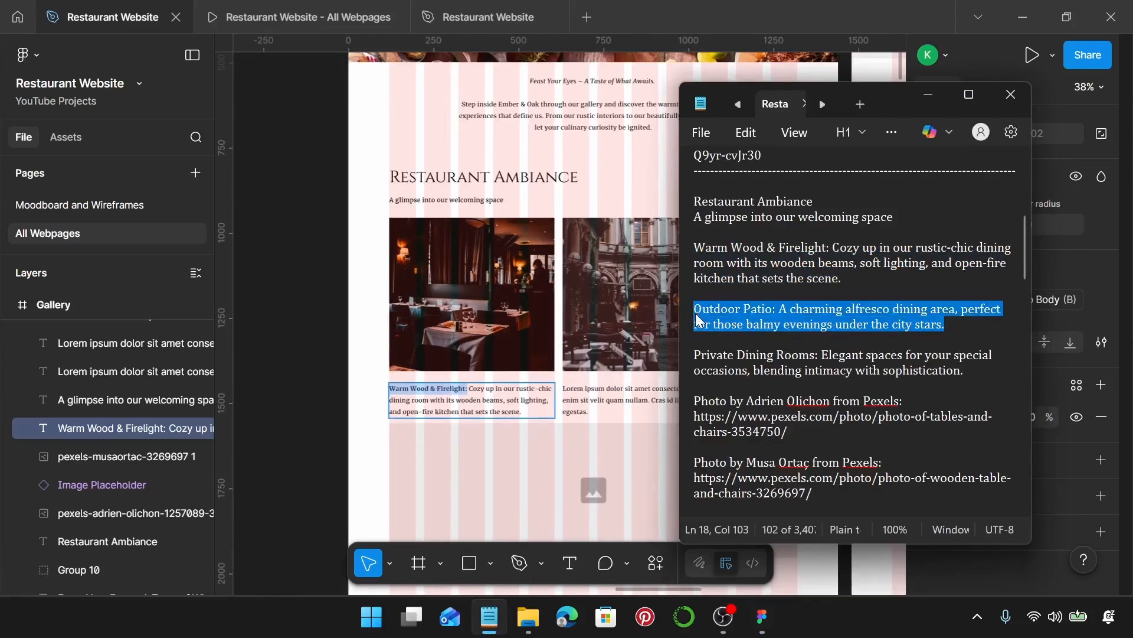
{"action": "left_click", "coordinate": [599, 404]}
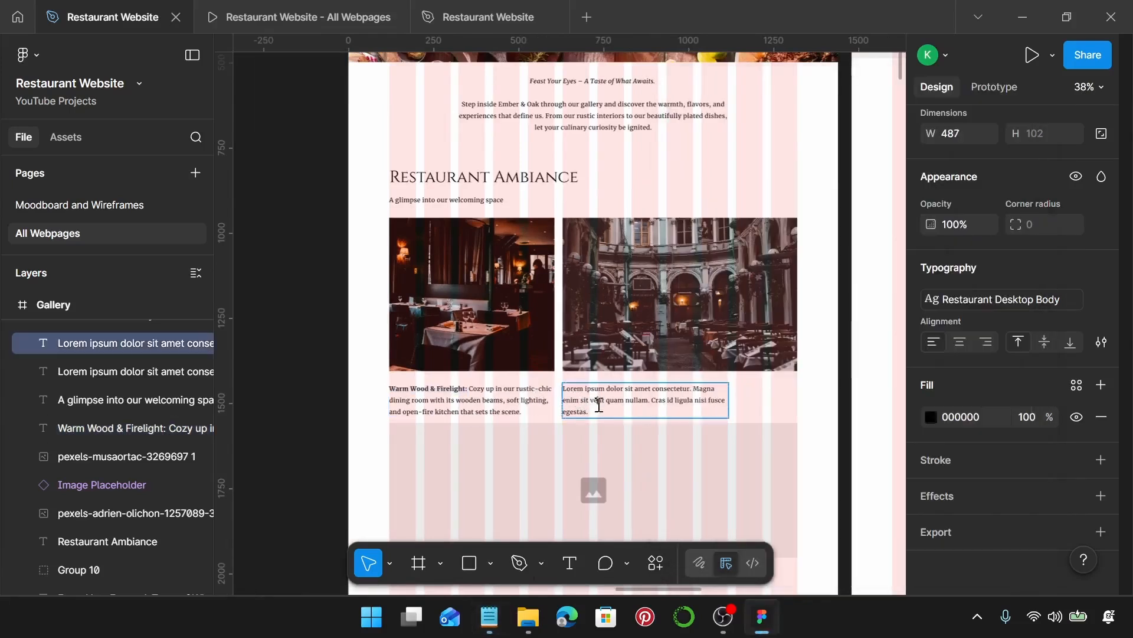
{"action": "double_click", "coordinate": [599, 405]}
{"action": "key", "text": "ctrl+v"}
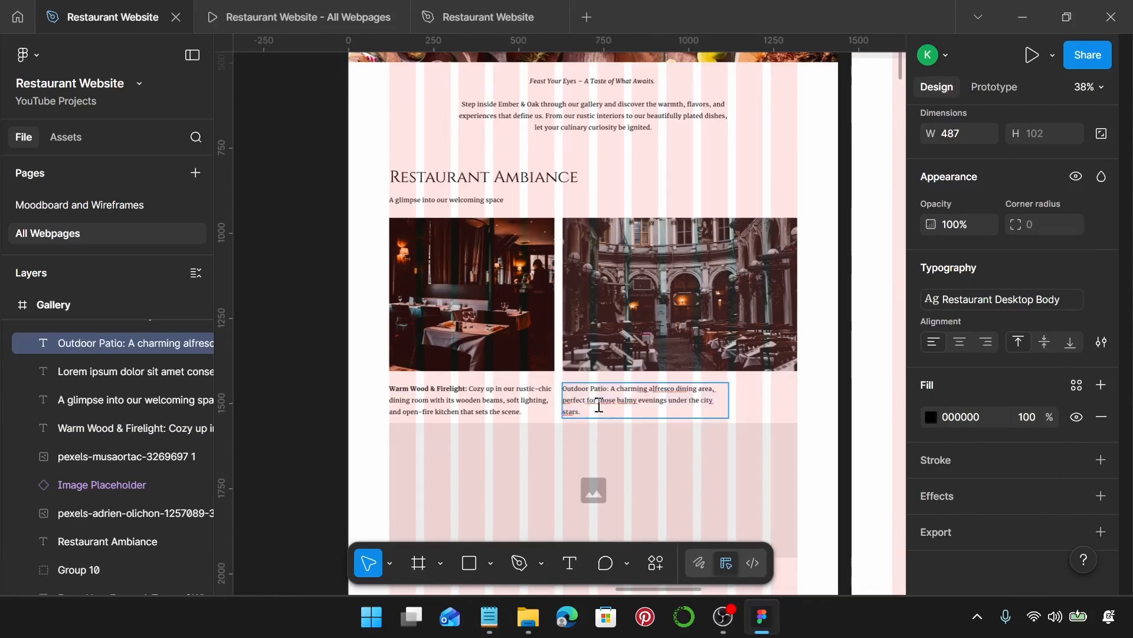
- Widen the Outdoor Patio caption's text box to 690 so its right edge aligns with the patio photo's right edge
{"action": "scroll", "coordinate": [599, 405], "scroll_direction": "up", "scroll_amount": 5}
{"action": "scroll", "coordinate": [683, 399], "scroll_direction": "right", "scroll_amount": 2}
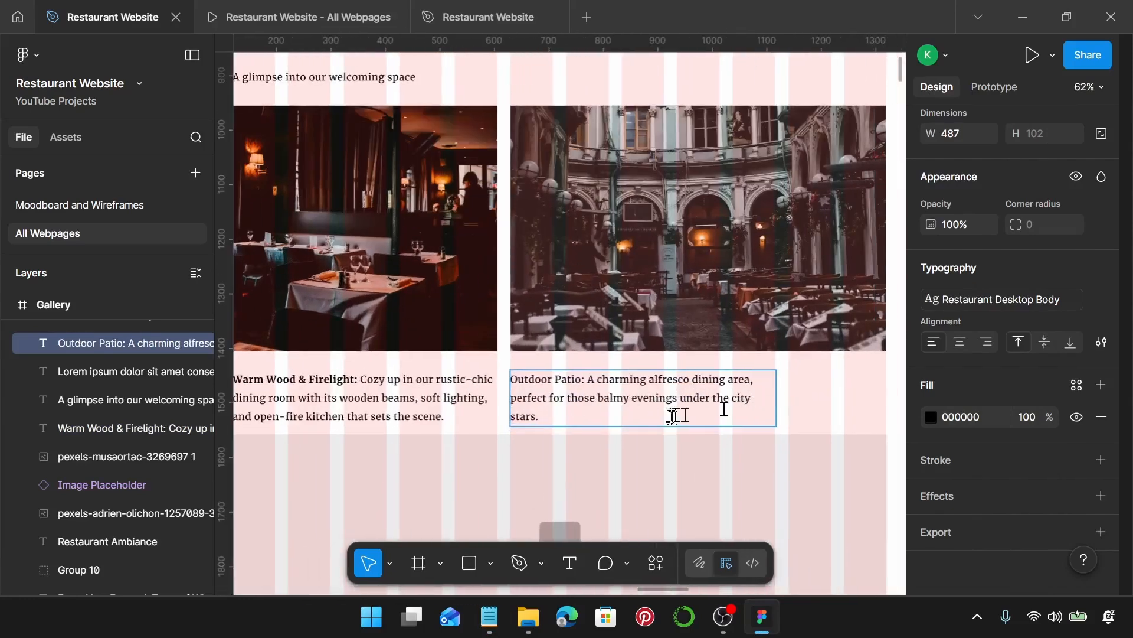
{"action": "scroll", "coordinate": [679, 416], "scroll_direction": "right", "scroll_amount": 2}
{"action": "key", "text": "Escape"}
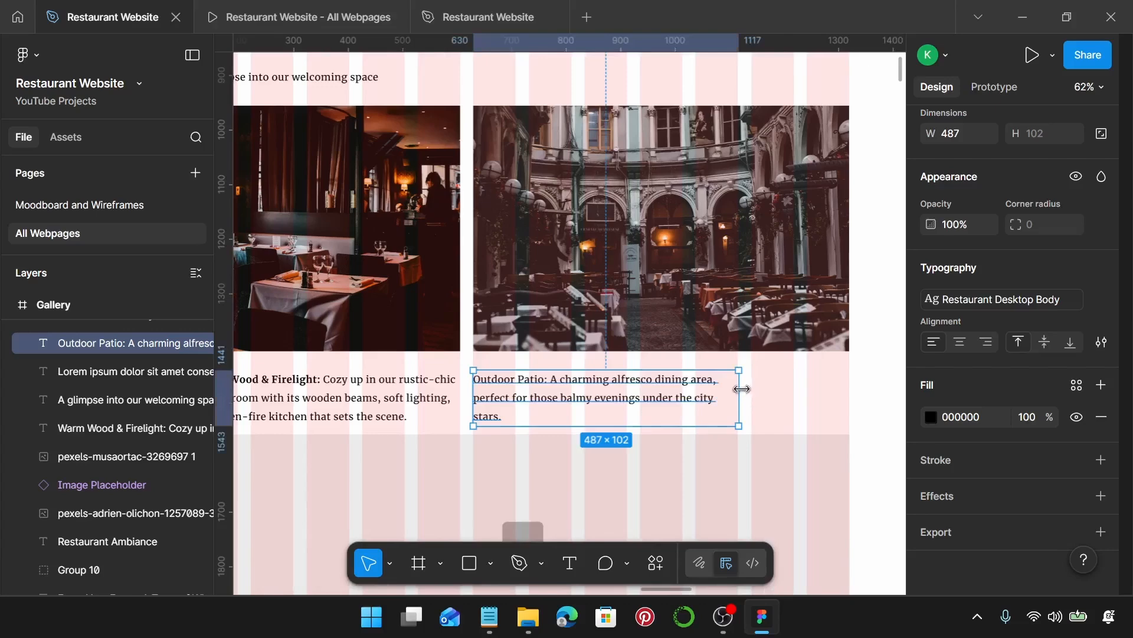
{"action": "left_click_drag", "start_coordinate": [742, 388], "coordinate": [847, 386]}
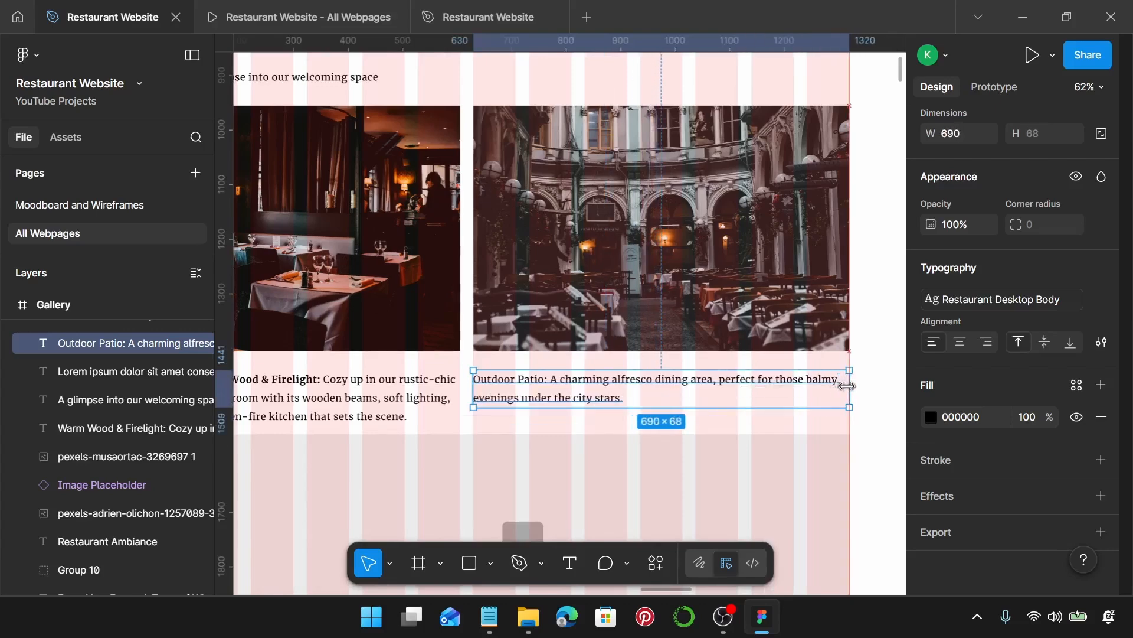
- Make the lead-in "Outdoor Patio:" bold in the patio photo's caption and finish editing the text
{"action": "double_click", "coordinate": [531, 378]}
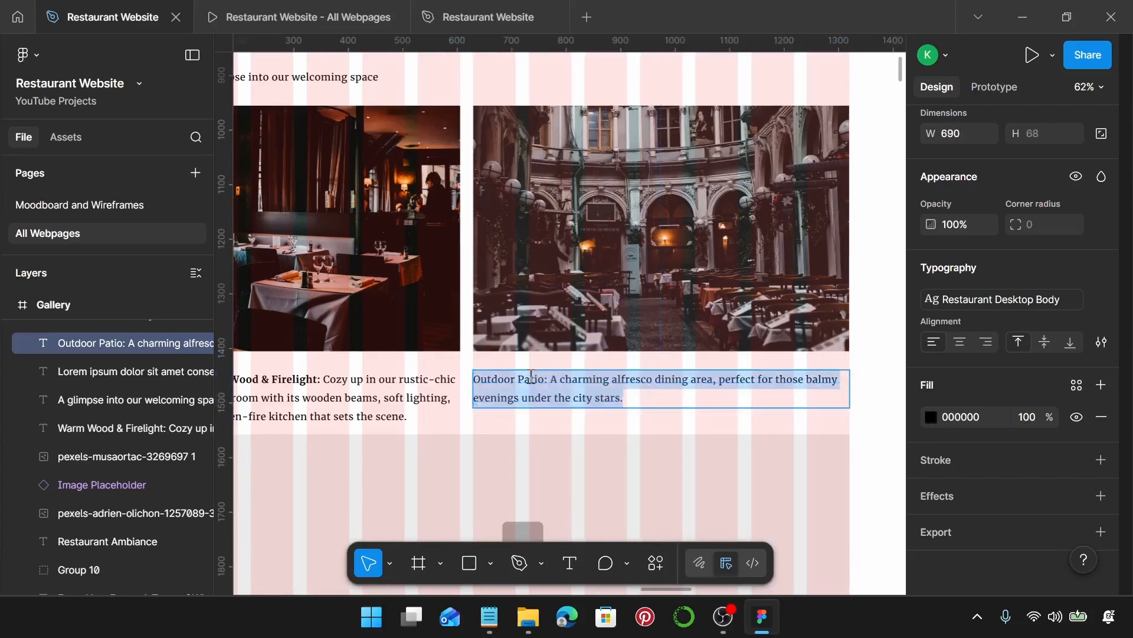
{"action": "scroll", "coordinate": [530, 378], "scroll_direction": "up", "scroll_amount": 5}
{"action": "left_click_drag", "start_coordinate": [564, 382], "coordinate": [424, 380]}
{"action": "key", "text": "ctrl+b"}
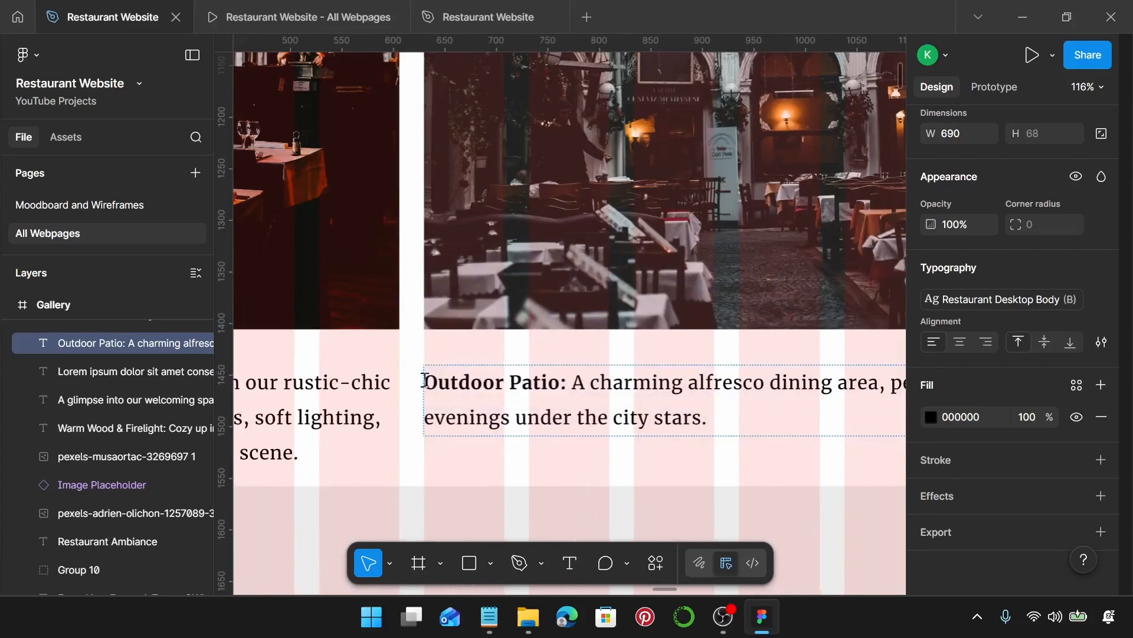
{"action": "scroll", "coordinate": [427, 381], "scroll_direction": "down", "scroll_amount": 8}
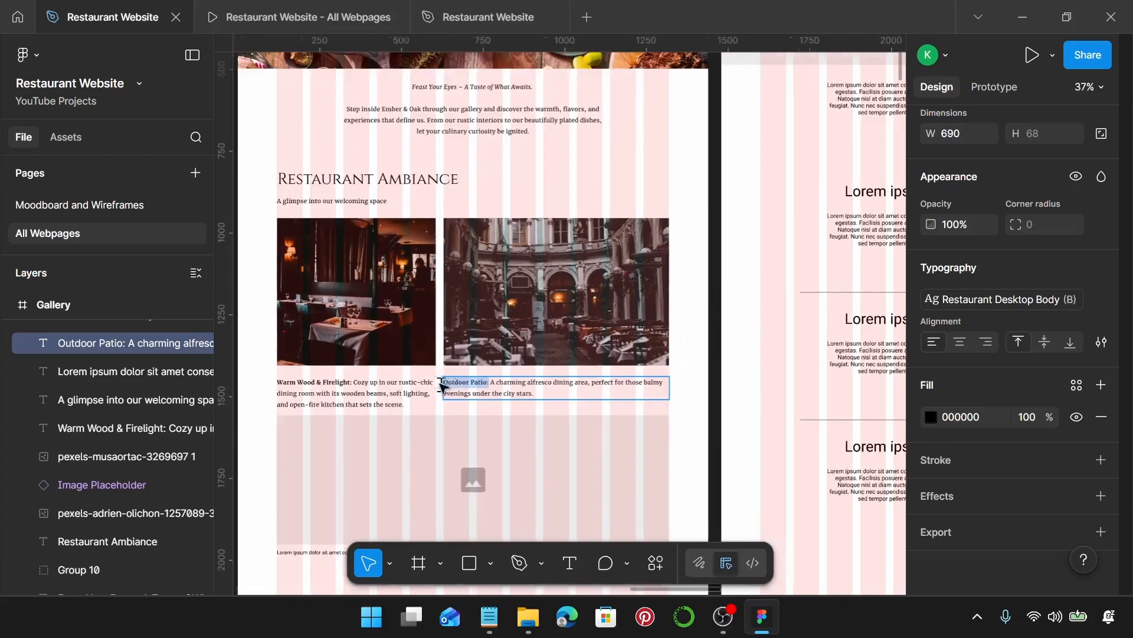
{"action": "scroll", "coordinate": [443, 385], "scroll_direction": "left", "scroll_amount": 1}
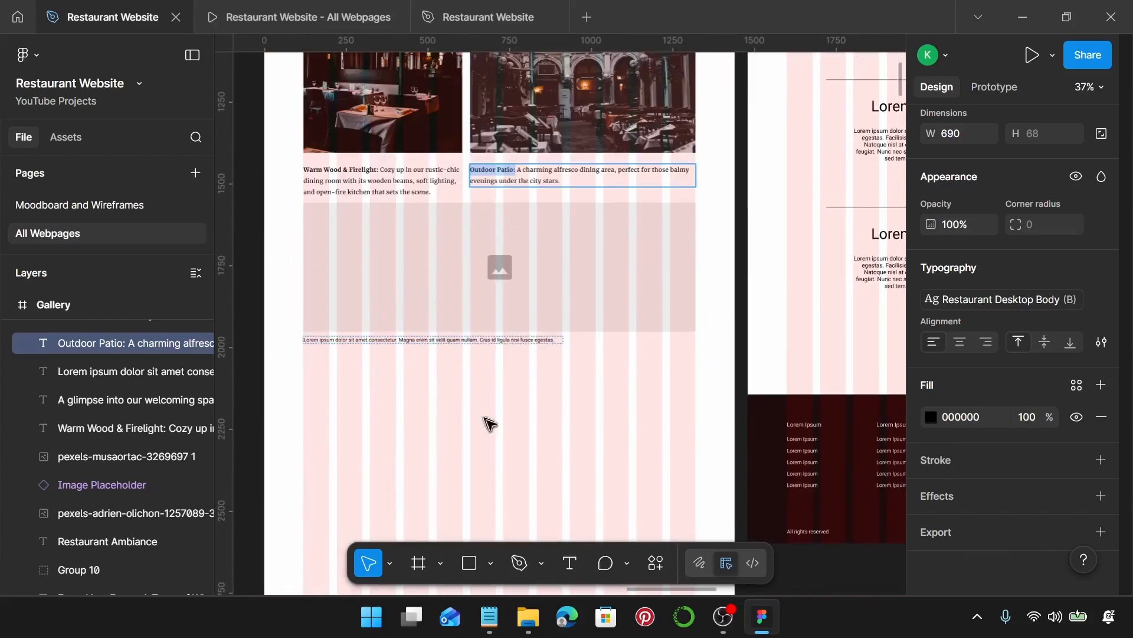
{"action": "key", "text": "Escape"}
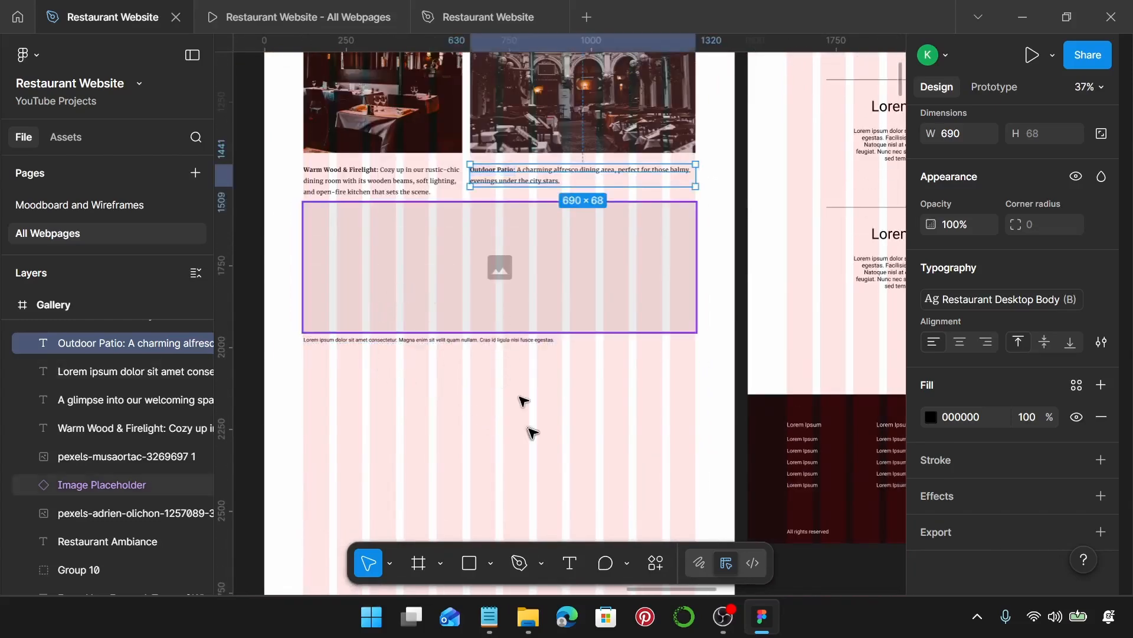
- Narrow the wide image placeholder beneath the captions to a width of 1200, aligning its right edge with the layout grid
{"action": "left_click", "coordinate": [323, 242]}
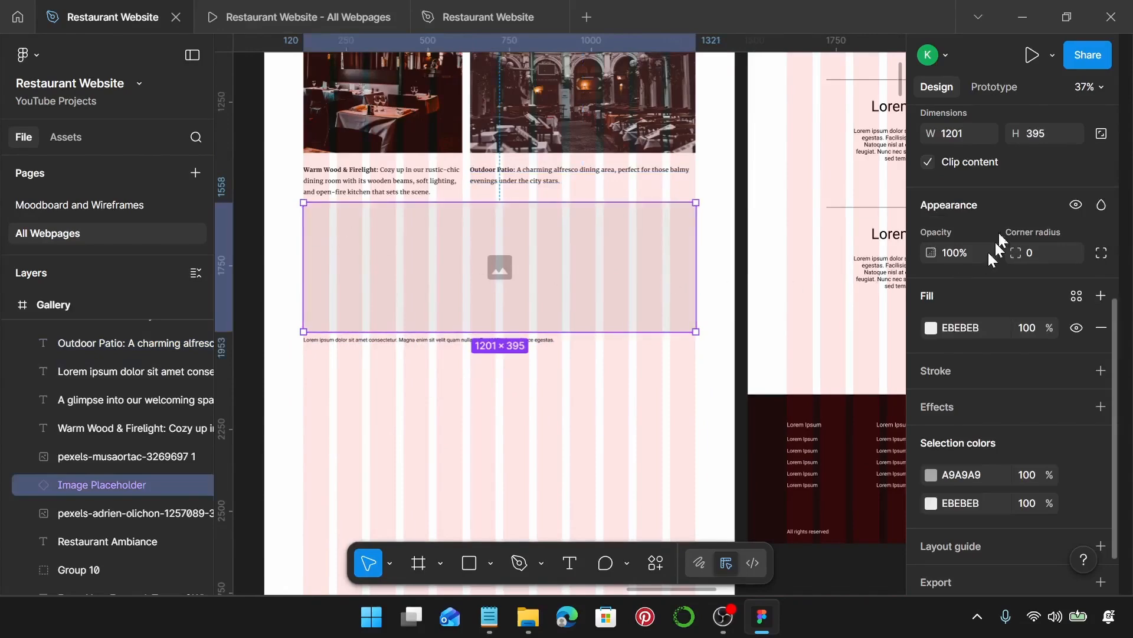
{"action": "scroll", "coordinate": [697, 225], "scroll_direction": "up", "scroll_amount": 3}
{"action": "scroll", "coordinate": [689, 225], "scroll_direction": "up", "scroll_amount": 6}
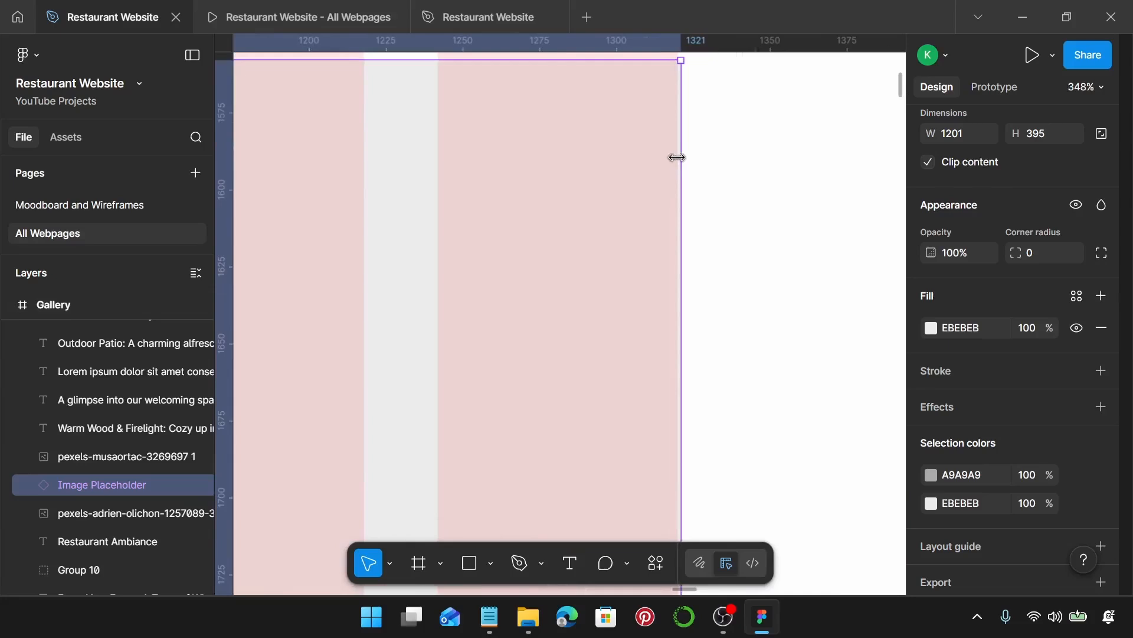
{"action": "left_click_drag", "start_coordinate": [675, 159], "coordinate": [674, 156]}
{"action": "scroll", "coordinate": [675, 155], "scroll_direction": "down", "scroll_amount": 6}
{"action": "scroll", "coordinate": [652, 182], "scroll_direction": "left", "scroll_amount": 5}
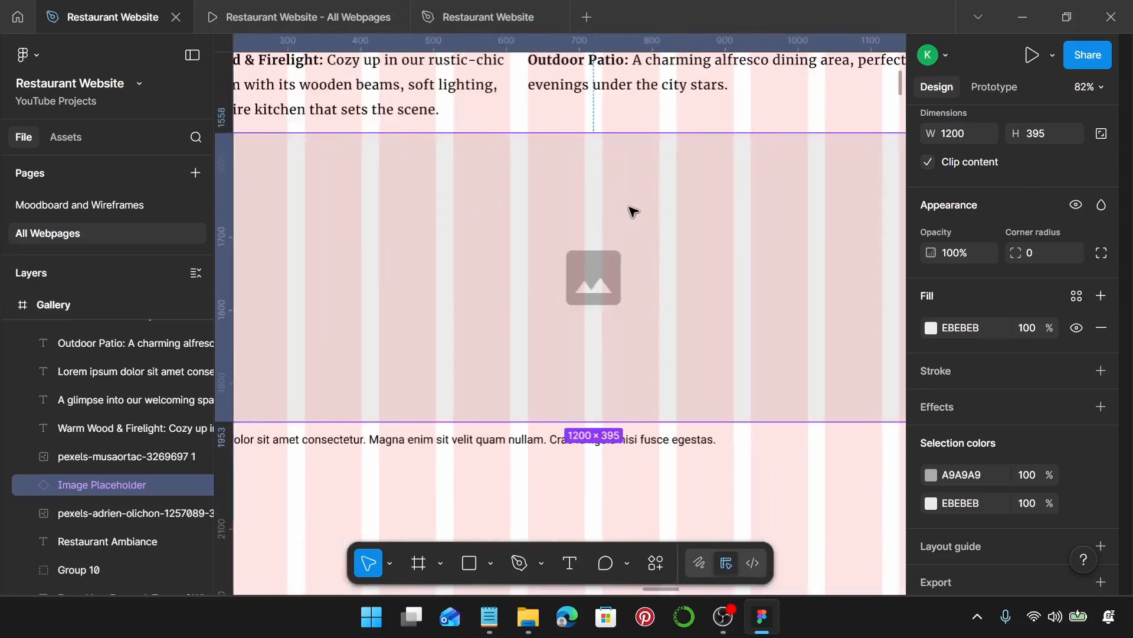
{"action": "scroll", "coordinate": [536, 157], "scroll_direction": "up", "scroll_amount": 3}
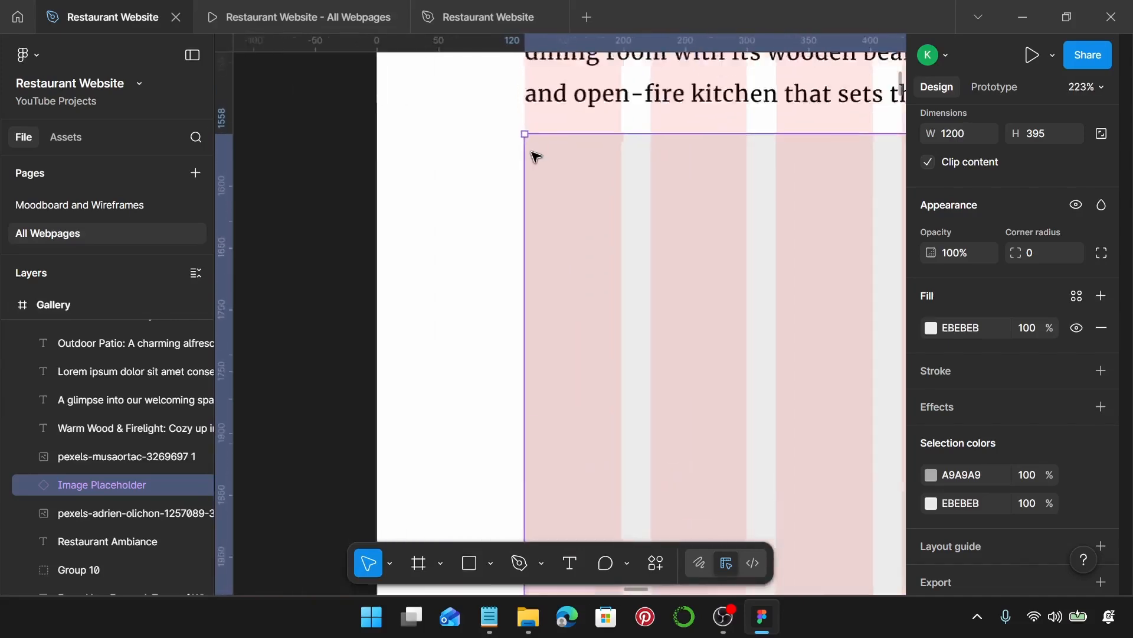
{"action": "scroll", "coordinate": [531, 153], "scroll_direction": "down", "scroll_amount": 5}
{"action": "scroll", "coordinate": [531, 153], "scroll_direction": "down", "scroll_amount": 3}
{"action": "scroll", "coordinate": [531, 152], "scroll_direction": "right", "scroll_amount": 2}
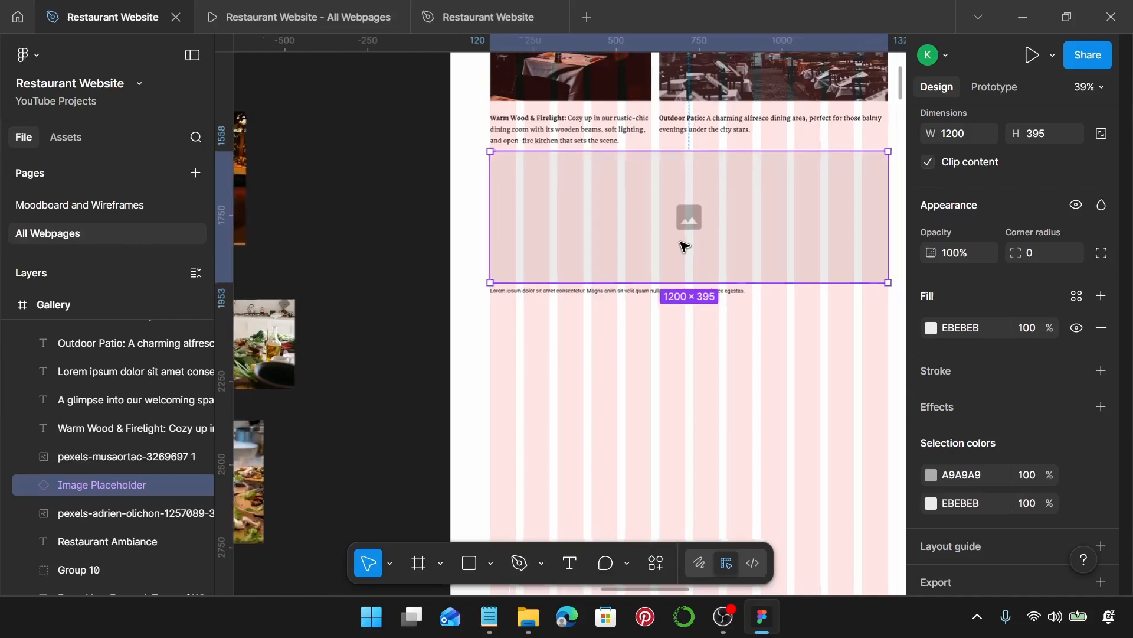
- Scale the private dining table photo beside the Gallery frame proportionally to a width of 1200
{"action": "scroll", "coordinate": [684, 247], "scroll_direction": "down", "scroll_amount": 1}
{"action": "scroll", "coordinate": [683, 272], "scroll_direction": "left", "scroll_amount": 6}
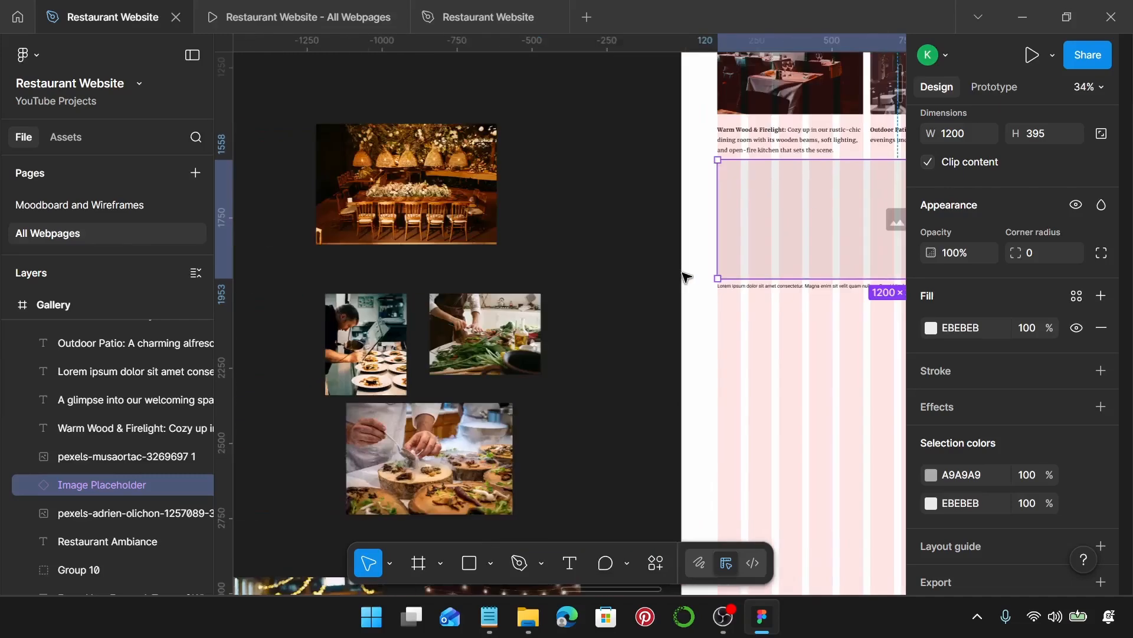
{"action": "left_click", "coordinate": [611, 187]}
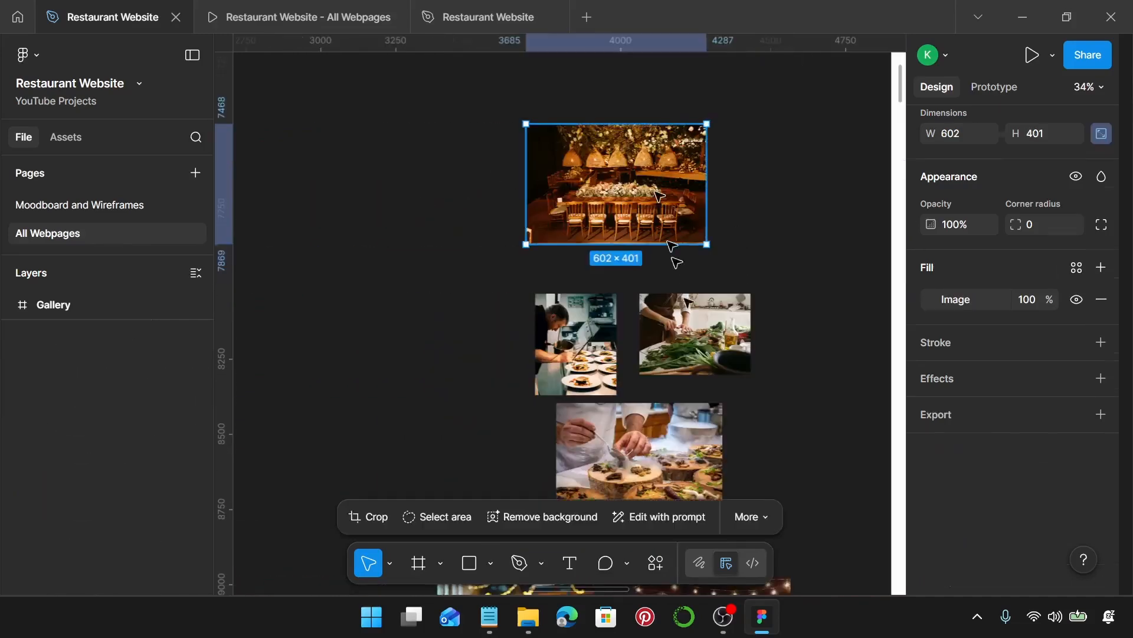
{"action": "scroll", "coordinate": [965, 211], "scroll_direction": "up", "scroll_amount": 3}
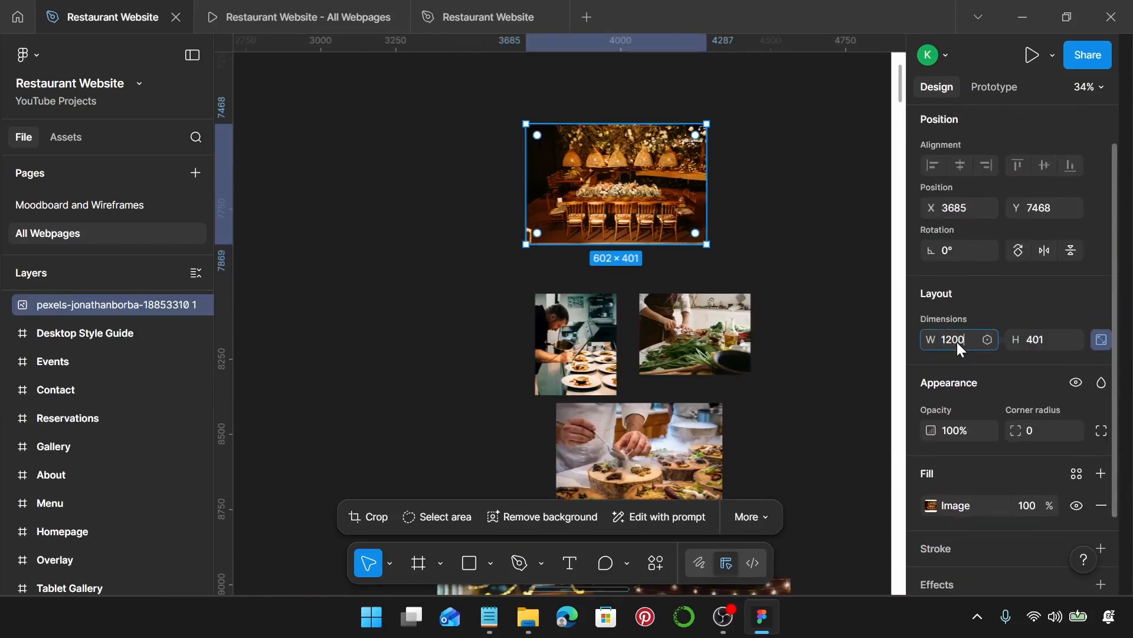
{"action": "key", "text": "Return"}
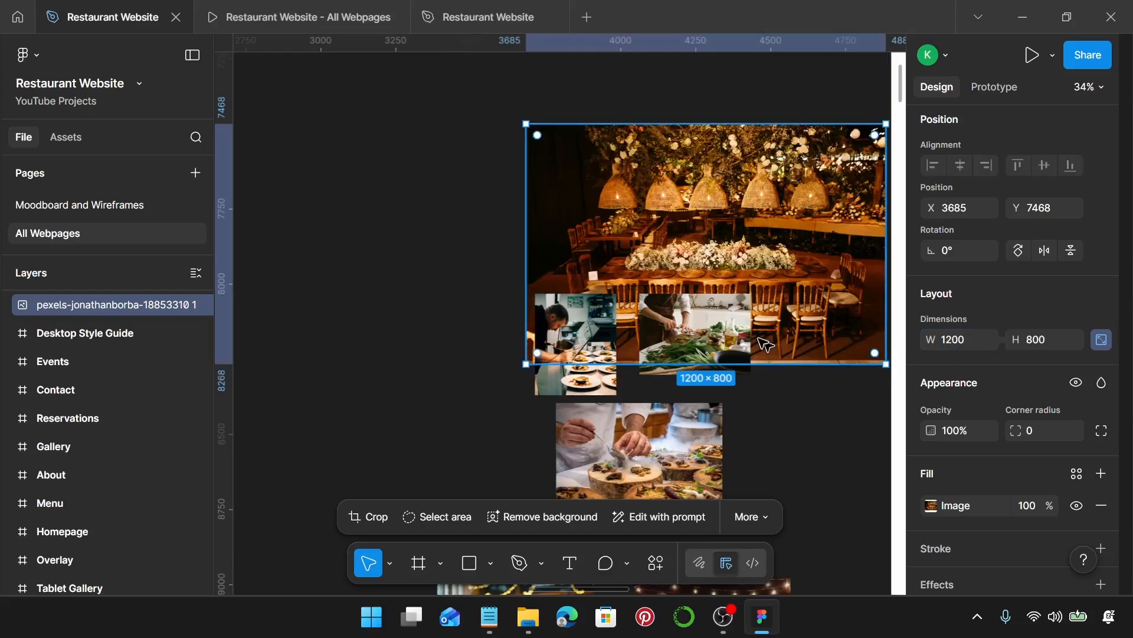
- Move the enlarged dining table photo up off the kitchen photos and crop it from its bottom edge to 1200 × 375
{"action": "scroll", "coordinate": [766, 344], "scroll_direction": "down", "scroll_amount": 2}
{"action": "left_click_drag", "start_coordinate": [782, 328], "coordinate": [731, 224]}
{"action": "double_click", "coordinate": [731, 230]}
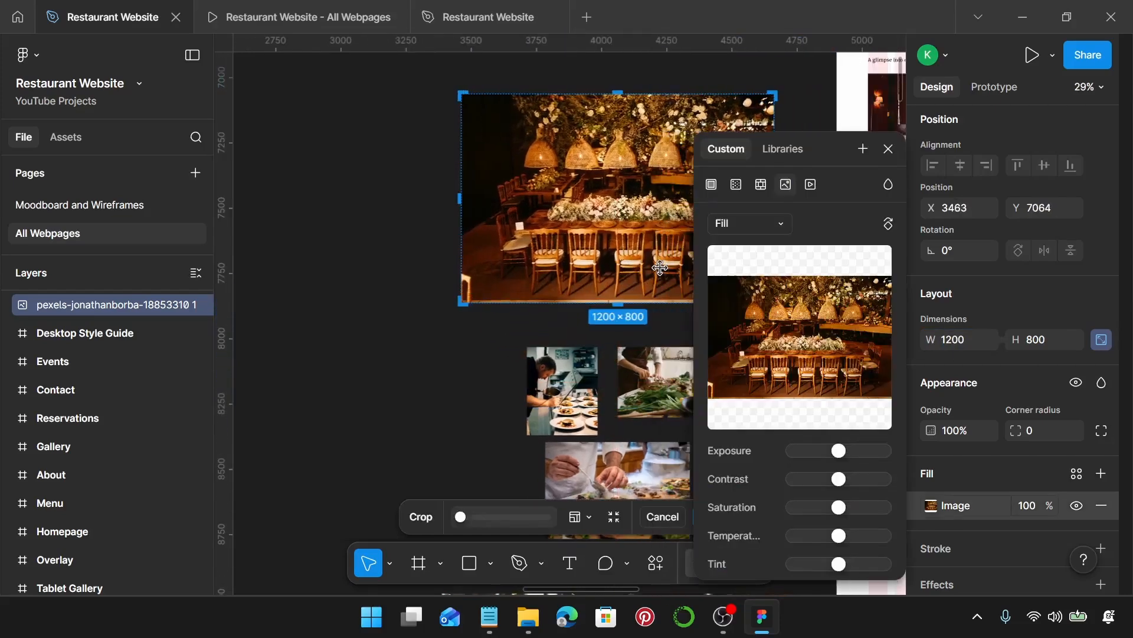
{"action": "left_click_drag", "start_coordinate": [632, 297], "coordinate": [615, 215]}
{"action": "scroll", "coordinate": [622, 188], "scroll_direction": "up", "scroll_amount": 5}
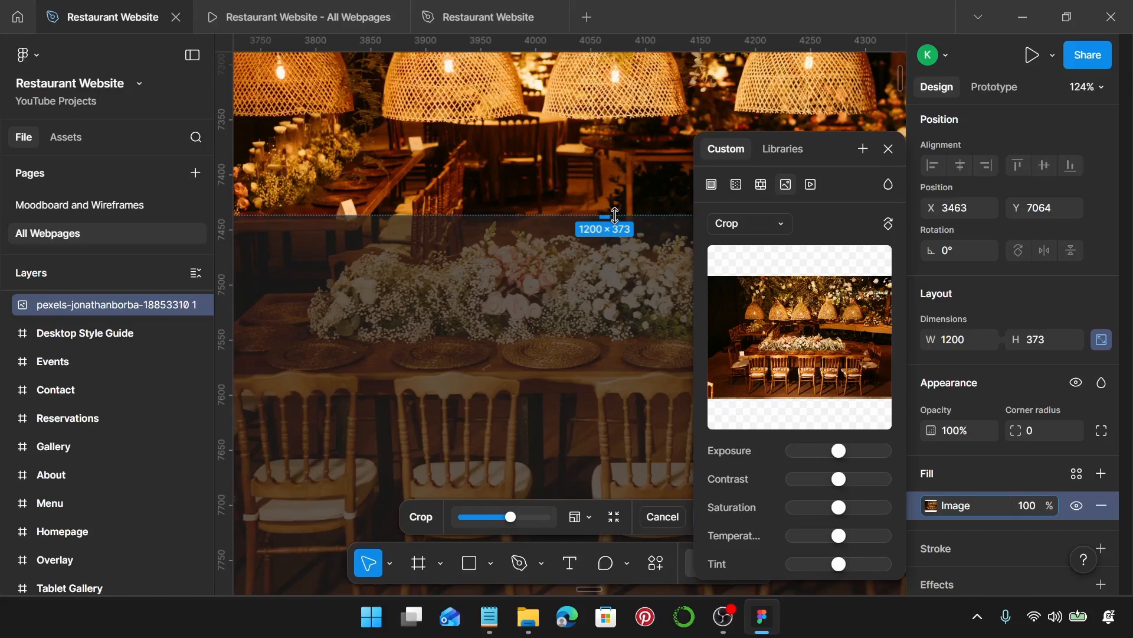
{"action": "scroll", "coordinate": [564, 225], "scroll_direction": "up", "scroll_amount": 6}
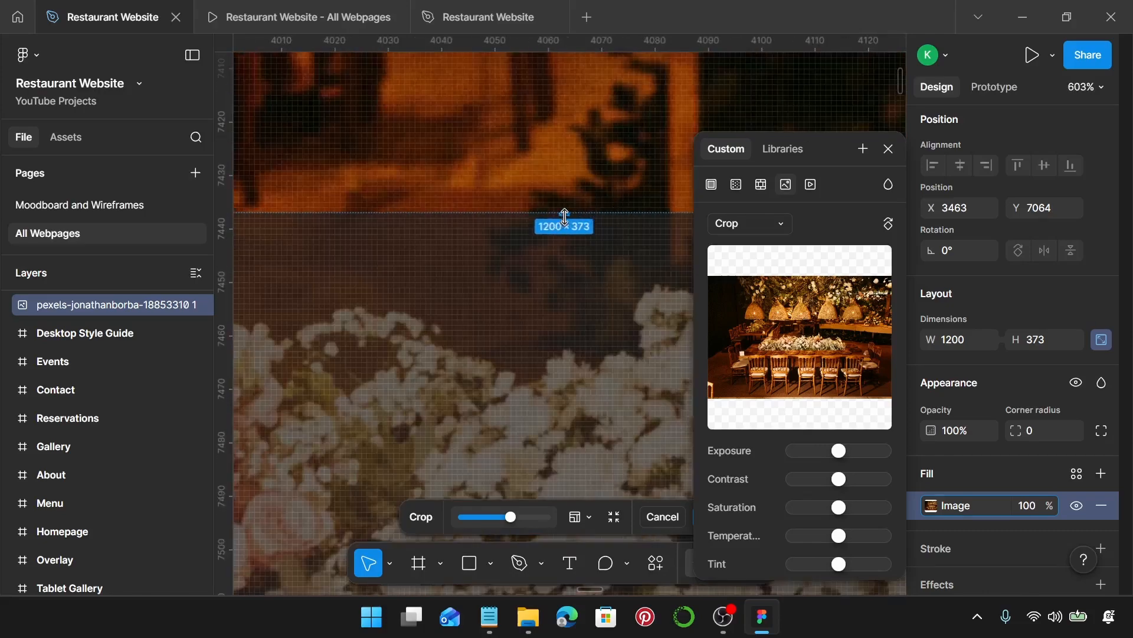
{"action": "left_click_drag", "start_coordinate": [565, 218], "coordinate": [565, 222]}
{"action": "scroll", "coordinate": [565, 222], "scroll_direction": "down", "scroll_amount": 10}
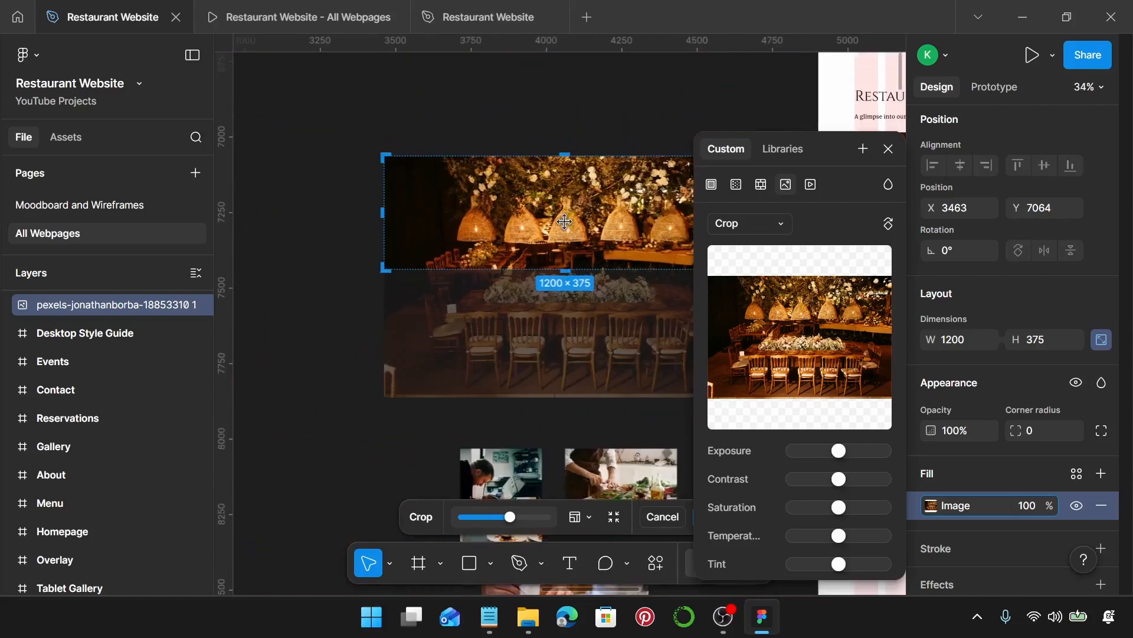
- Shift the image upward within its crop area to frame the flower-decked table, apply the crop, and keep the photo selected
{"action": "scroll", "coordinate": [558, 230], "scroll_direction": "right", "scroll_amount": 3}
{"action": "scroll", "coordinate": [557, 230], "scroll_direction": "up", "scroll_amount": 1}
{"action": "left_click_drag", "start_coordinate": [554, 234], "coordinate": [560, 204]}
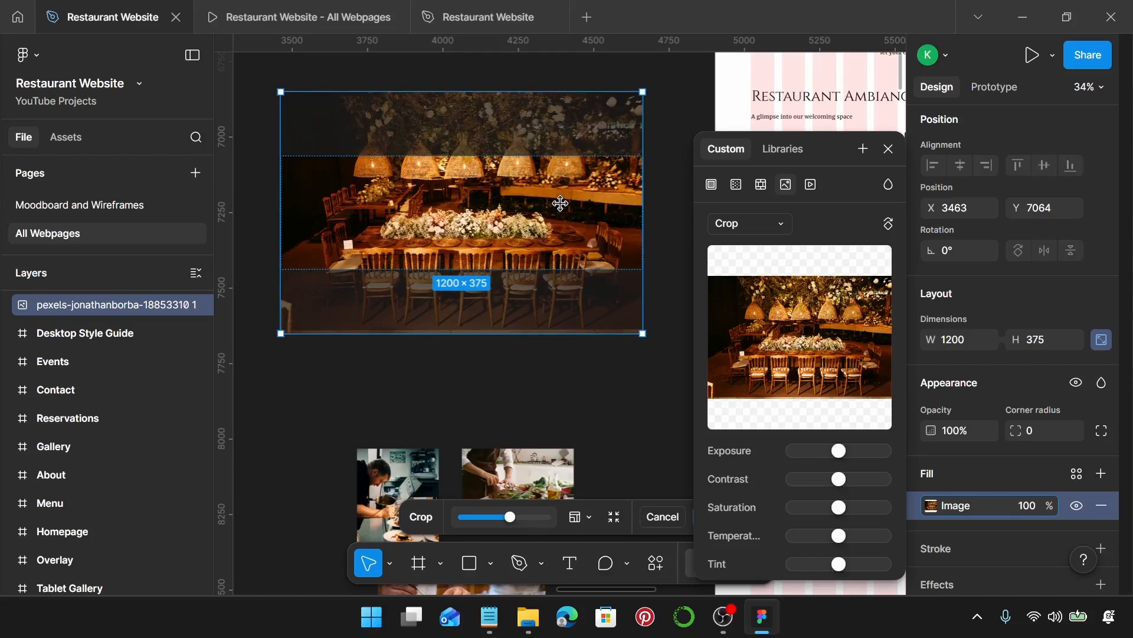
{"action": "left_click_drag", "start_coordinate": [562, 221], "coordinate": [562, 216]}
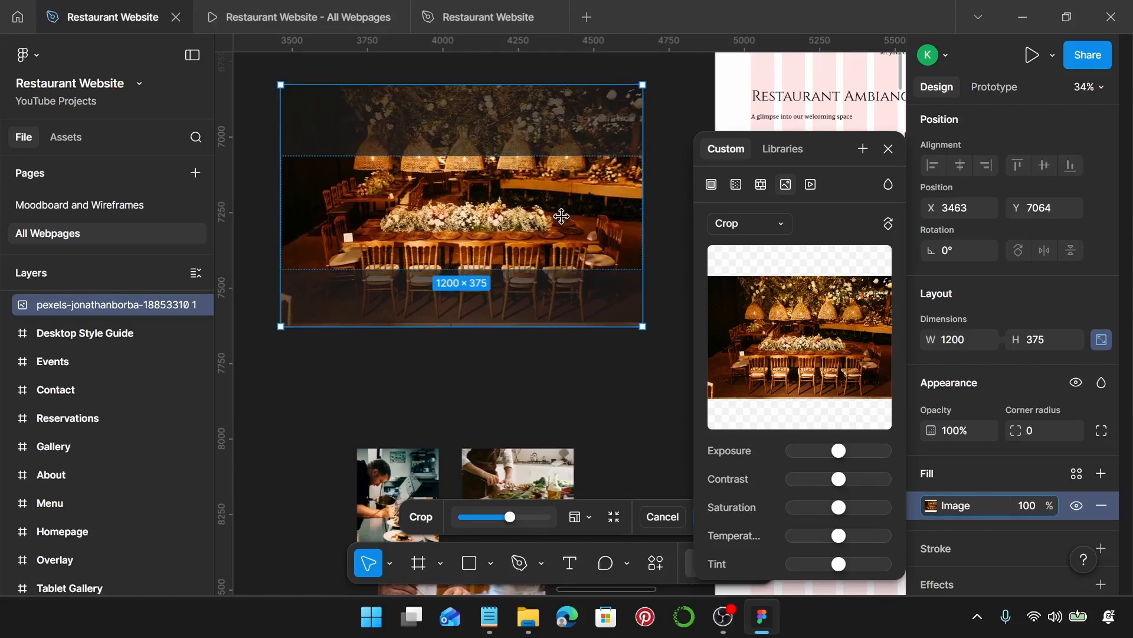
{"action": "key", "text": "Return"}
{"action": "scroll", "coordinate": [562, 217], "scroll_direction": "down", "scroll_amount": 3}
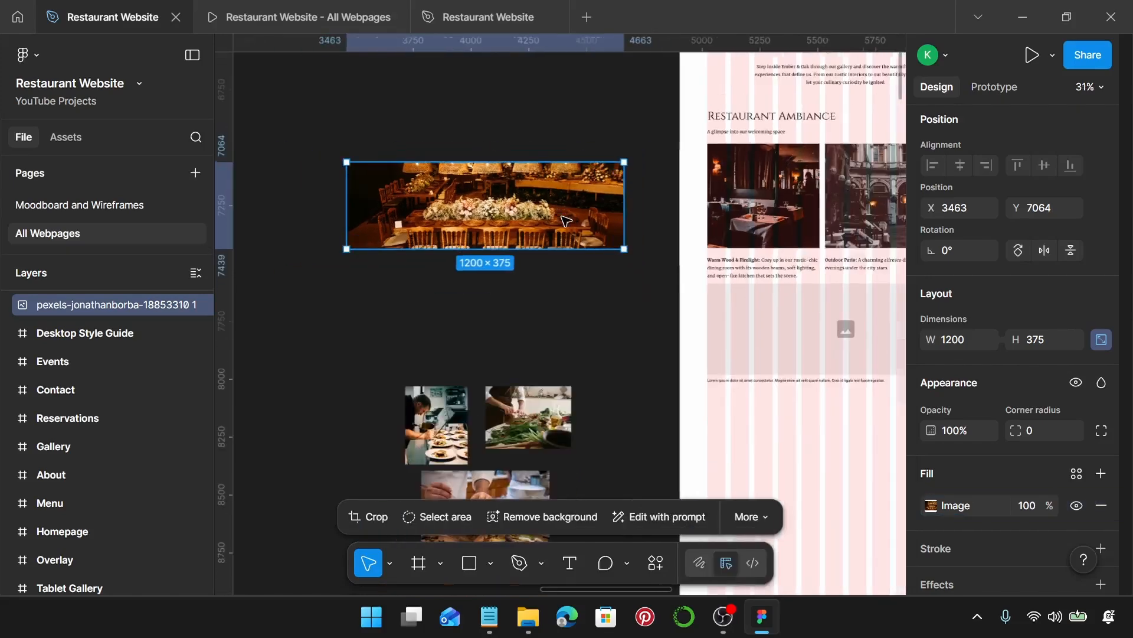
{"action": "left_click", "coordinate": [577, 283]}
{"action": "left_click", "coordinate": [568, 224]}
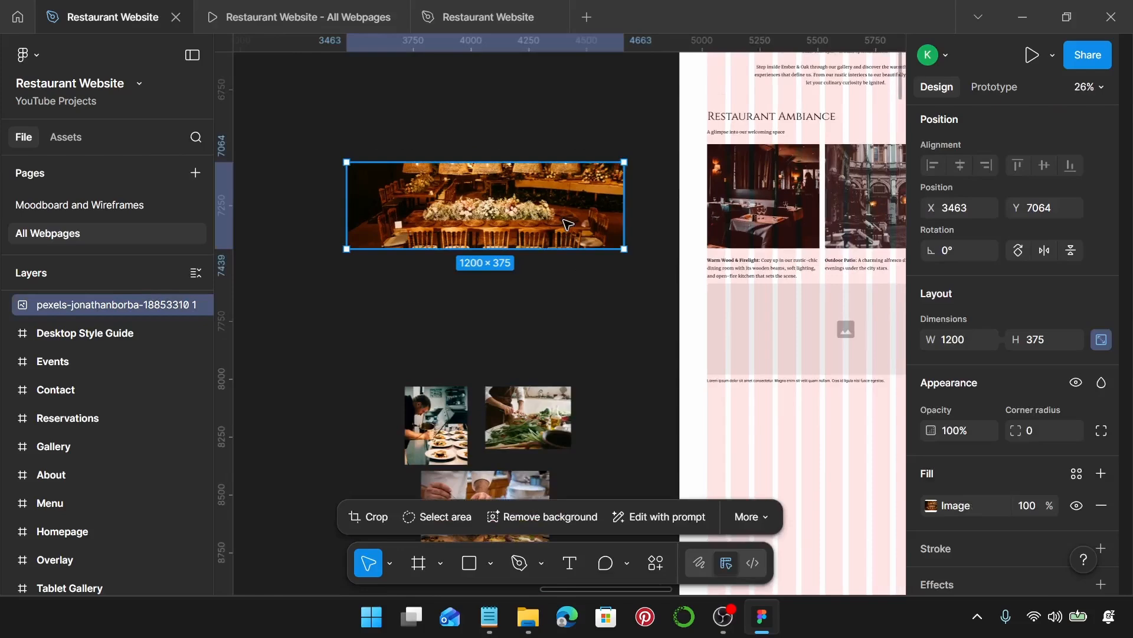
- Replace the wide image placeholder beneath the ambiance captions with the cropped 1200 × 375 private dining table photo
{"action": "key", "text": "ctrl+x"}
{"action": "scroll", "coordinate": [561, 225], "scroll_direction": "right", "scroll_amount": 5}
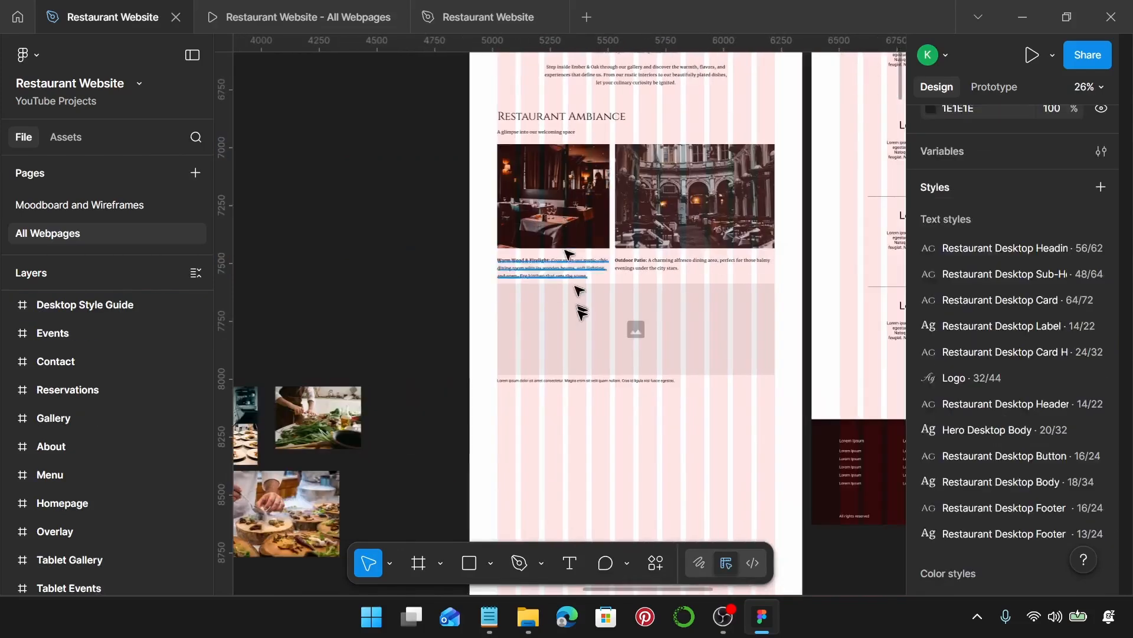
{"action": "left_click", "coordinate": [588, 348]}
{"action": "key", "text": "ctrl+shift+r"}
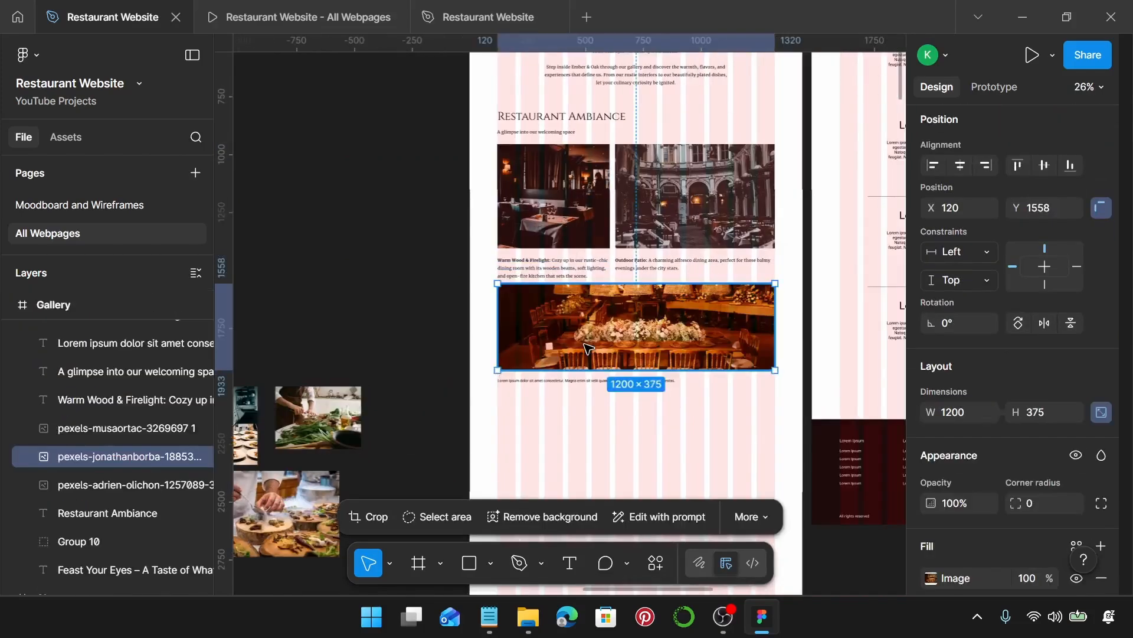
- Apply the Restaurant Desktop Body 18/34 text style to the placeholder caption beneath the private dining photo
{"action": "scroll", "coordinate": [587, 348], "scroll_direction": "up", "scroll_amount": 5, "text": "ctrl"}
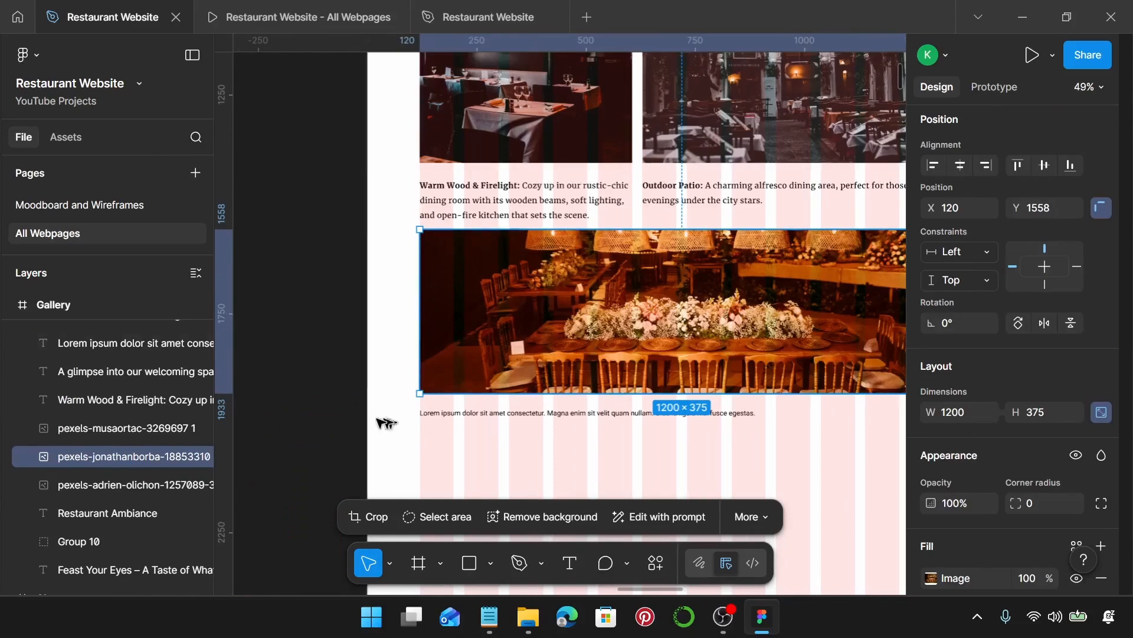
{"action": "left_click", "coordinate": [447, 415]}
{"action": "scroll", "coordinate": [428, 431], "scroll_direction": "up", "scroll_amount": 10, "text": "ctrl"}
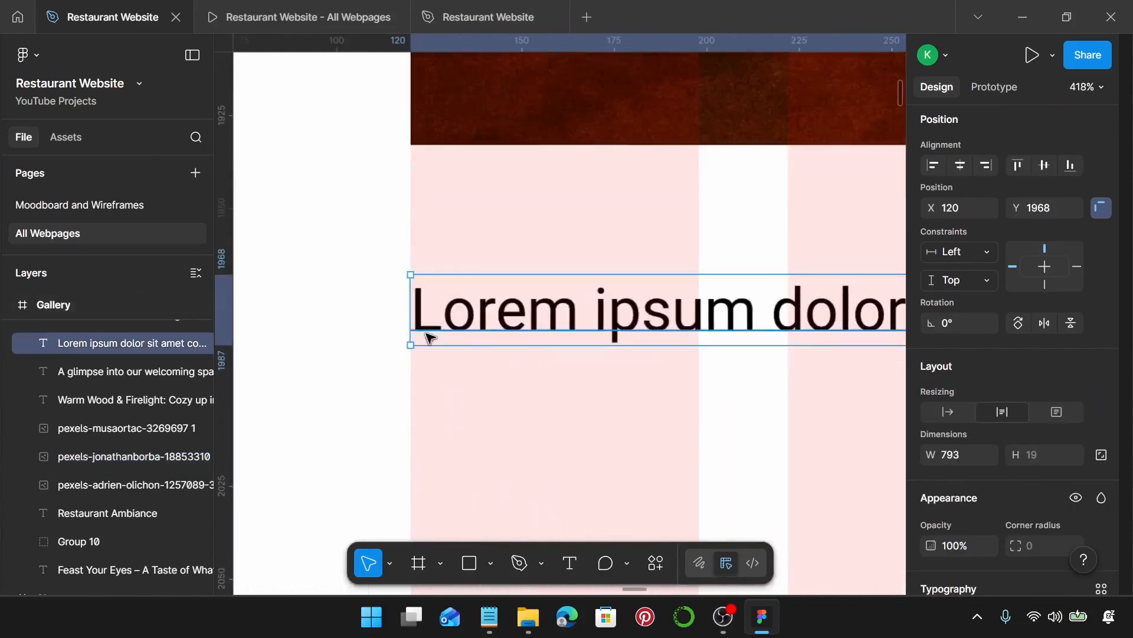
{"action": "scroll", "coordinate": [428, 336], "scroll_direction": "down", "scroll_amount": 10, "text": "ctrl"}
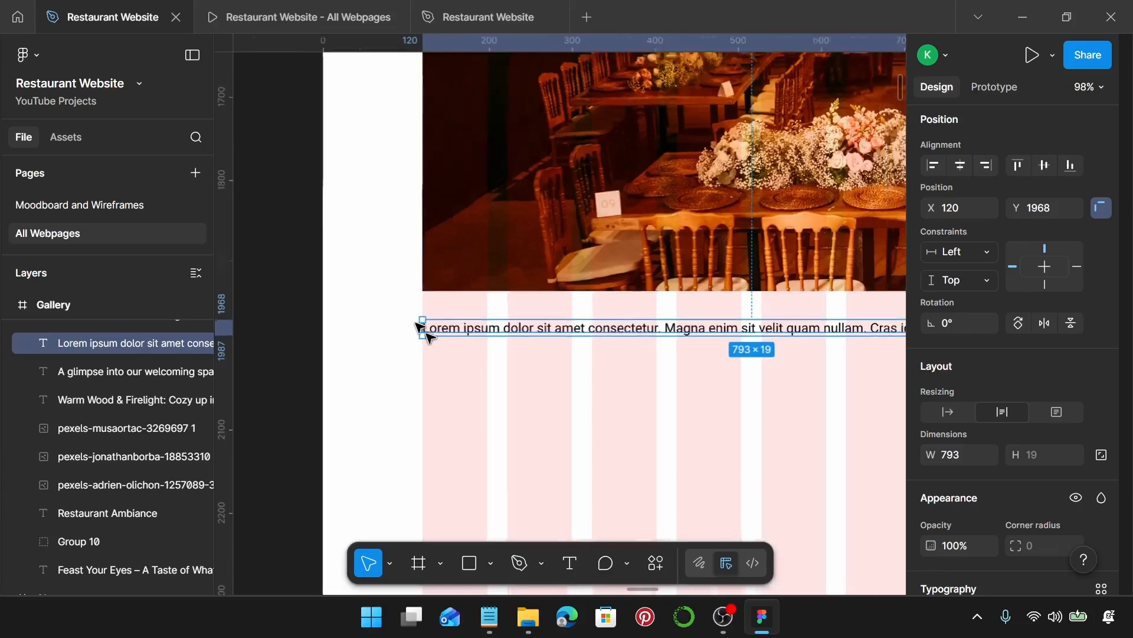
{"action": "scroll", "coordinate": [420, 328], "scroll_direction": "right", "scroll_amount": 1}
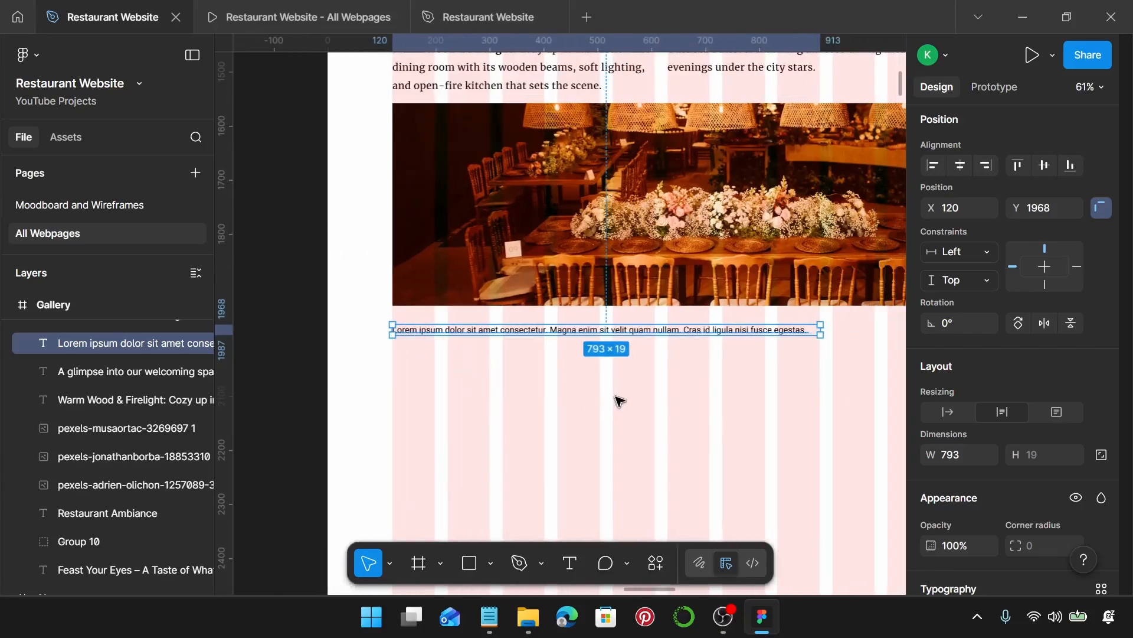
{"action": "scroll", "coordinate": [1015, 413], "scroll_direction": "down", "scroll_amount": 3}
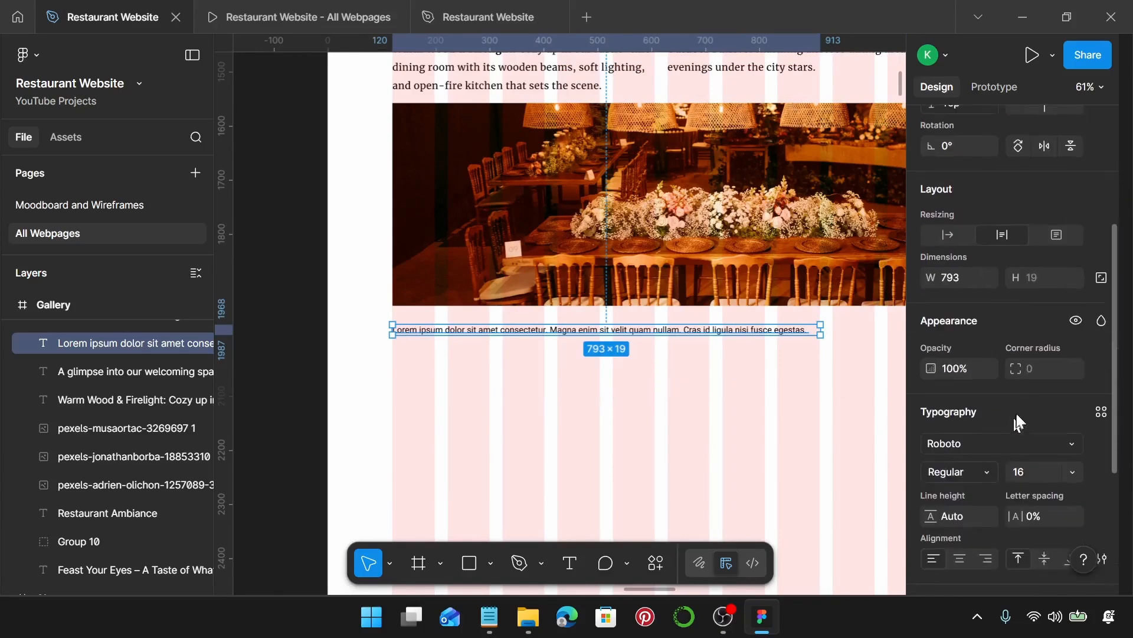
{"action": "left_click", "coordinate": [1101, 412]}
{"action": "scroll", "coordinate": [834, 451], "scroll_direction": "down", "scroll_amount": 1}
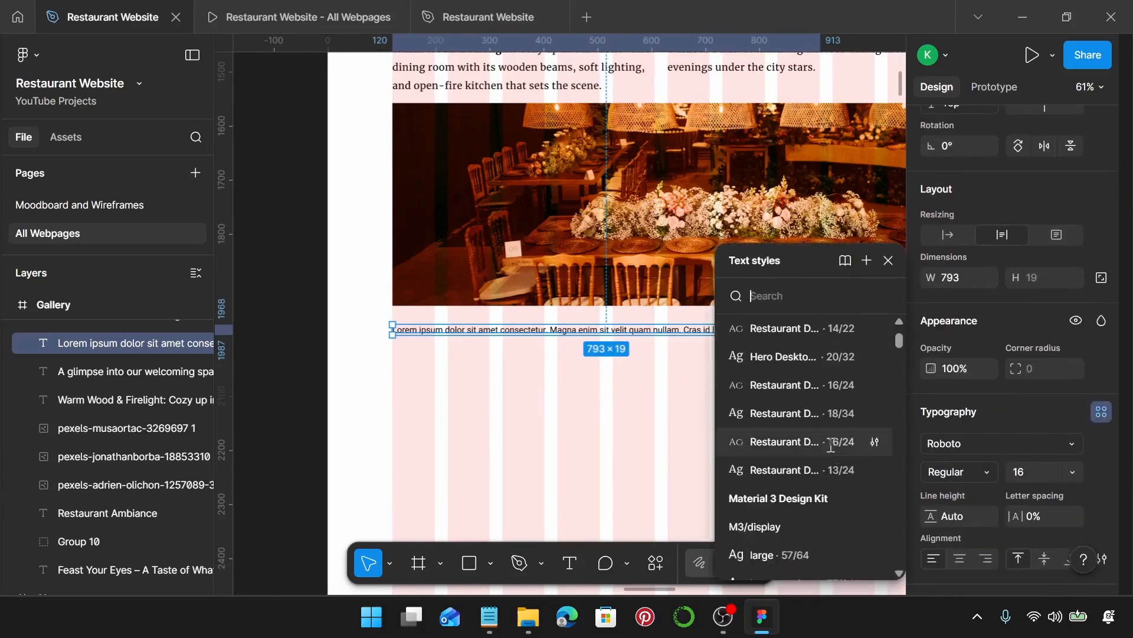
{"action": "left_click", "coordinate": [812, 425]}
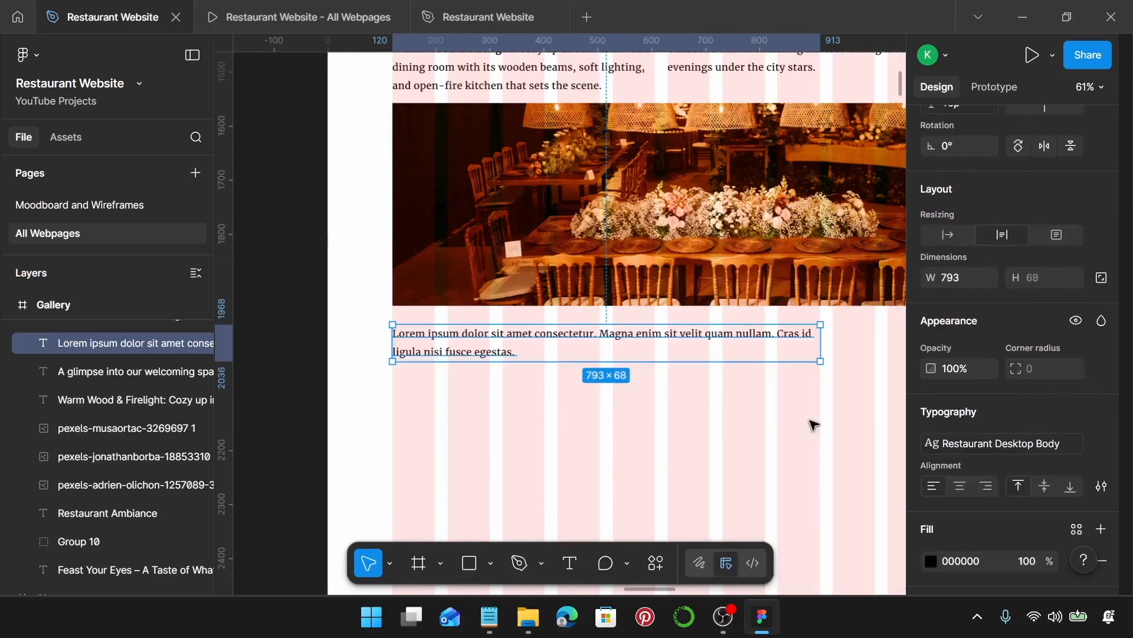
- Replace the placeholder caption with "Private Dining Rooms: Elegant spaces for your special occasions, blending intimacy with sophistication." from the Notepad notes, resized to auto width
{"action": "left_click", "coordinate": [489, 615]}
{"action": "left_click_drag", "start_coordinate": [974, 374], "coordinate": [692, 356]}
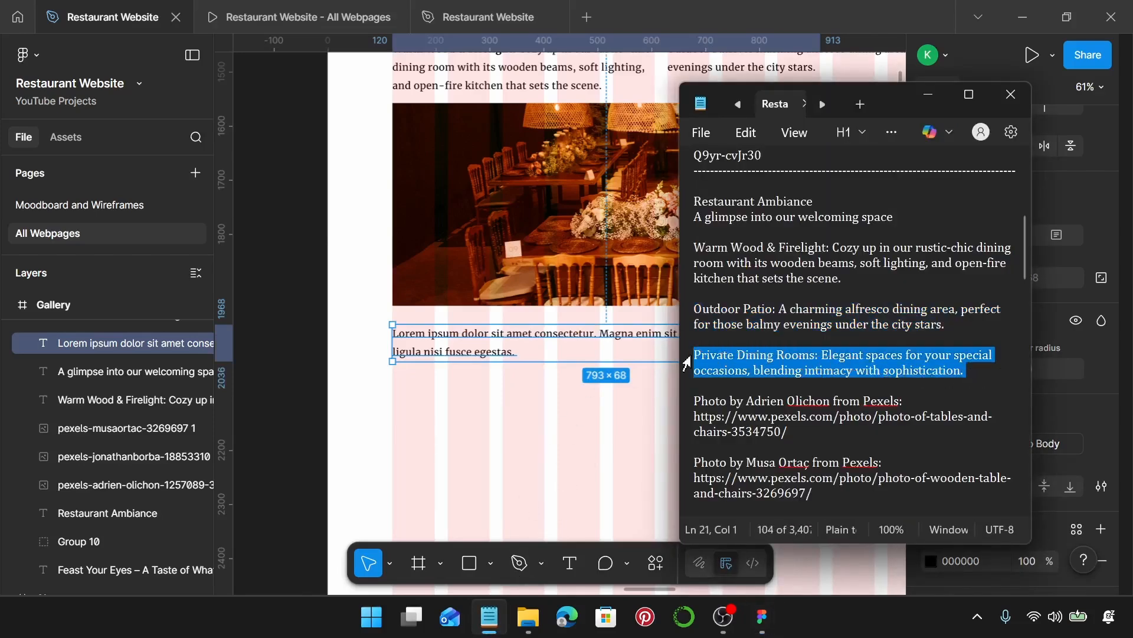
{"action": "left_click", "coordinate": [456, 328]}
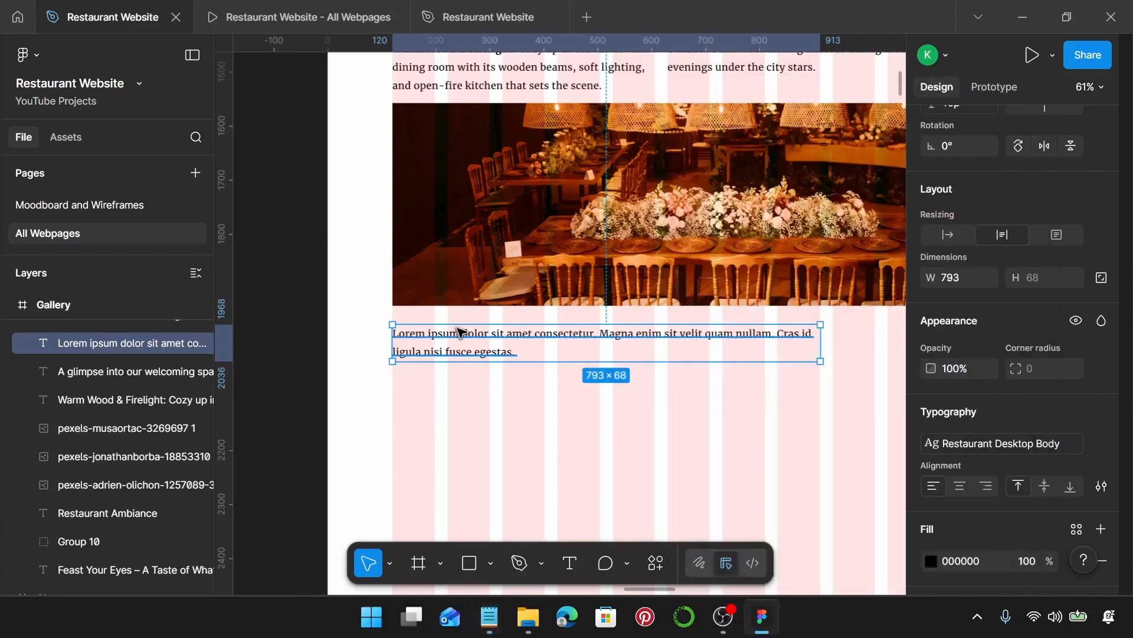
{"action": "double_click", "coordinate": [460, 330]}
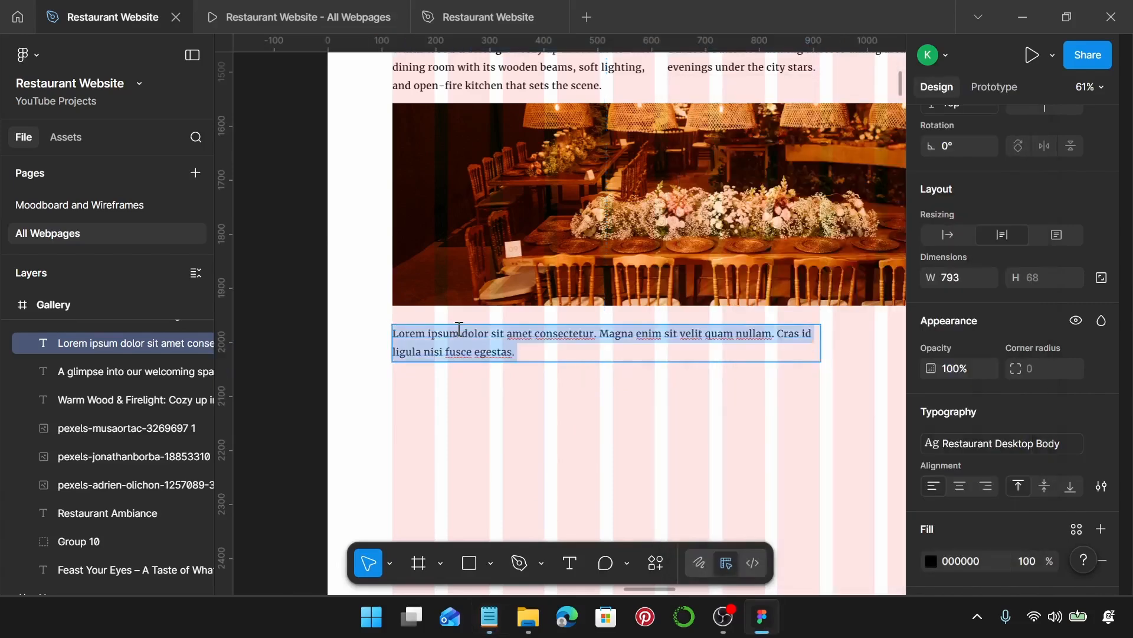
{"action": "key", "text": "ctrl+v"}
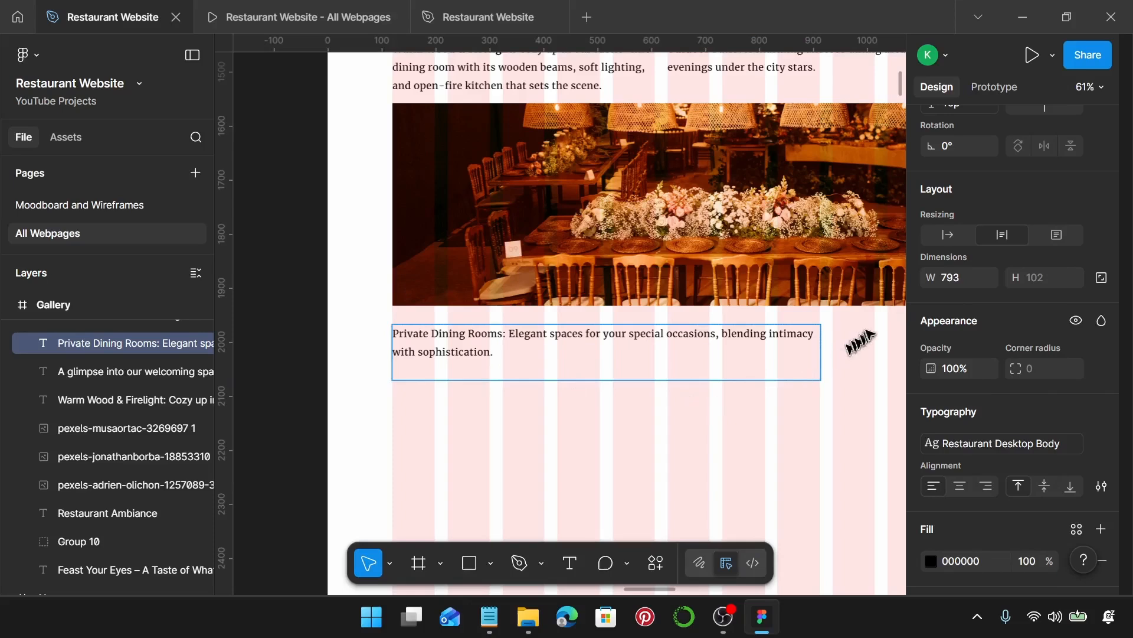
{"action": "key", "text": "BackSpace"}
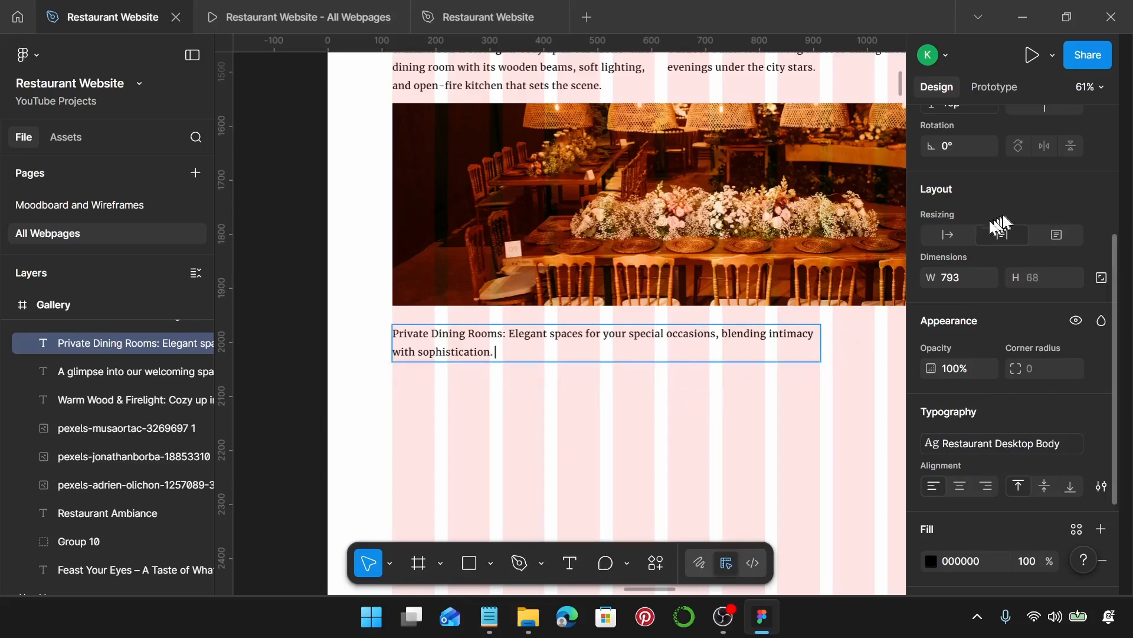
{"action": "left_click", "coordinate": [948, 234]}
{"action": "scroll", "coordinate": [758, 370], "scroll_direction": "down", "scroll_amount": 3}
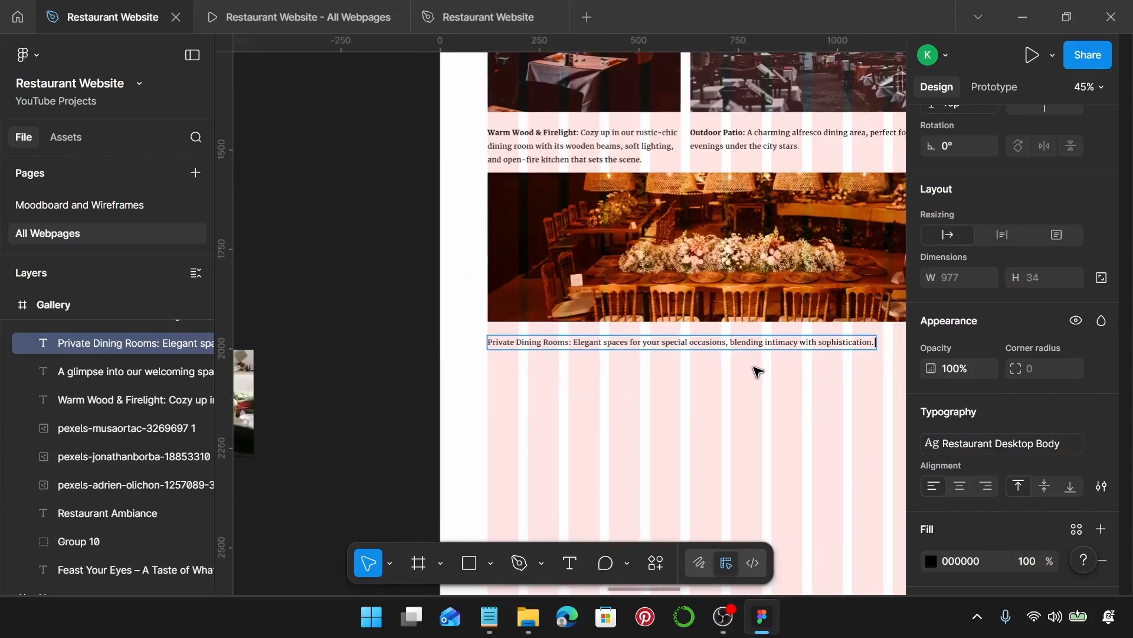
{"action": "left_click", "coordinate": [757, 371]}
- Make the lead-in "Private Dining Rooms:" bold in the caption beneath the wide dining photo
{"action": "scroll", "coordinate": [549, 345], "scroll_direction": "up", "scroll_amount": 5}
{"action": "double_click", "coordinate": [566, 339]}
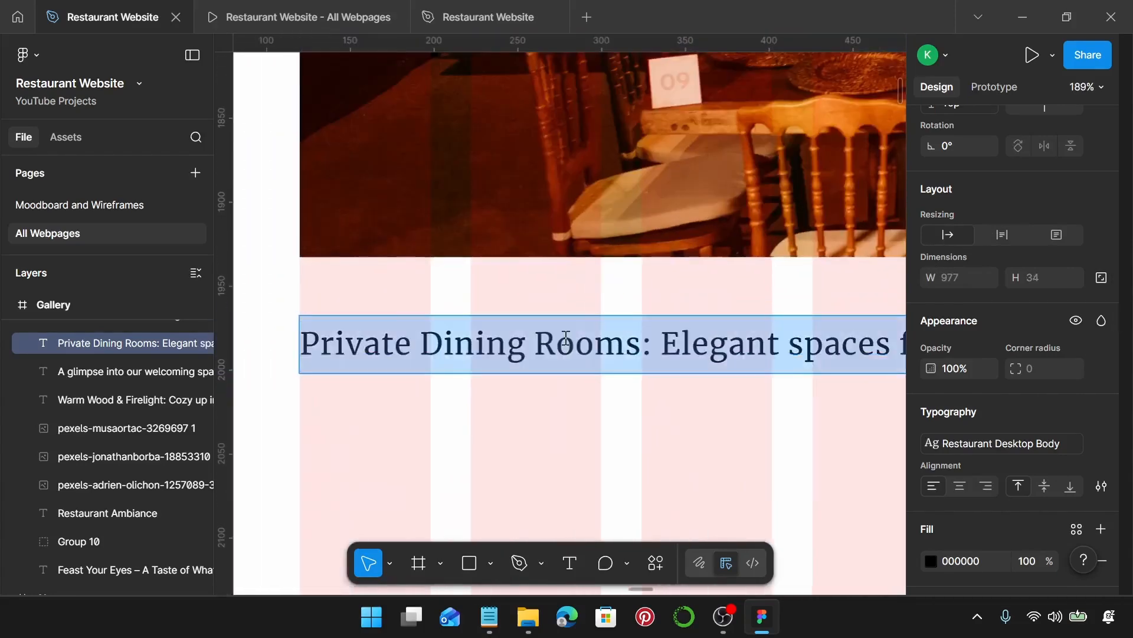
{"action": "left_click_drag", "start_coordinate": [653, 342], "coordinate": [293, 357]}
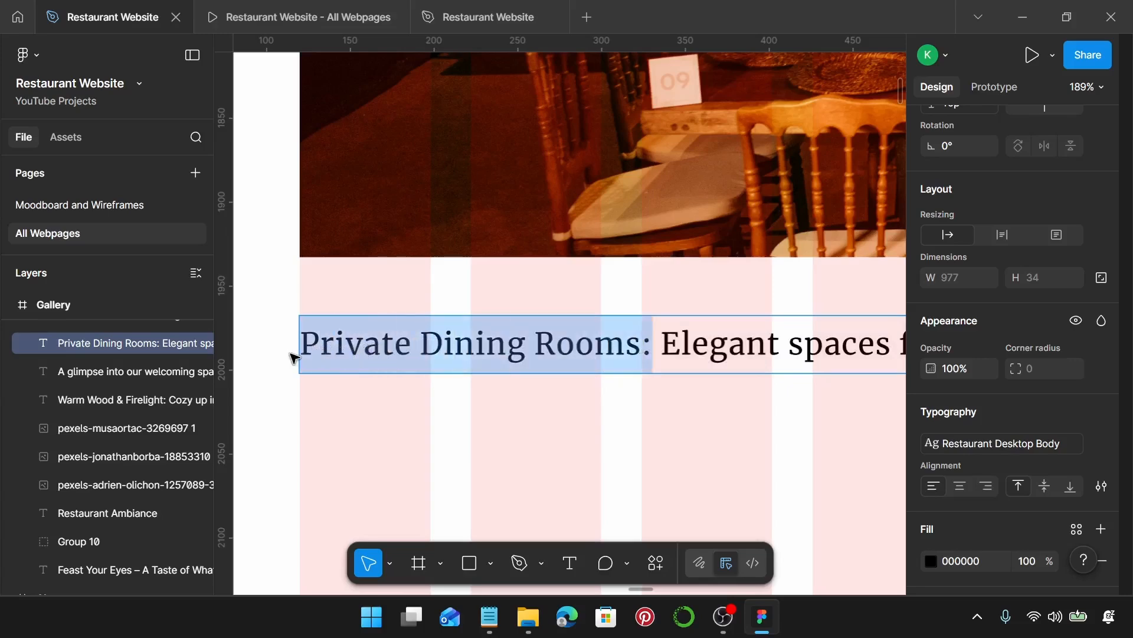
{"action": "key", "text": "ctrl+b"}
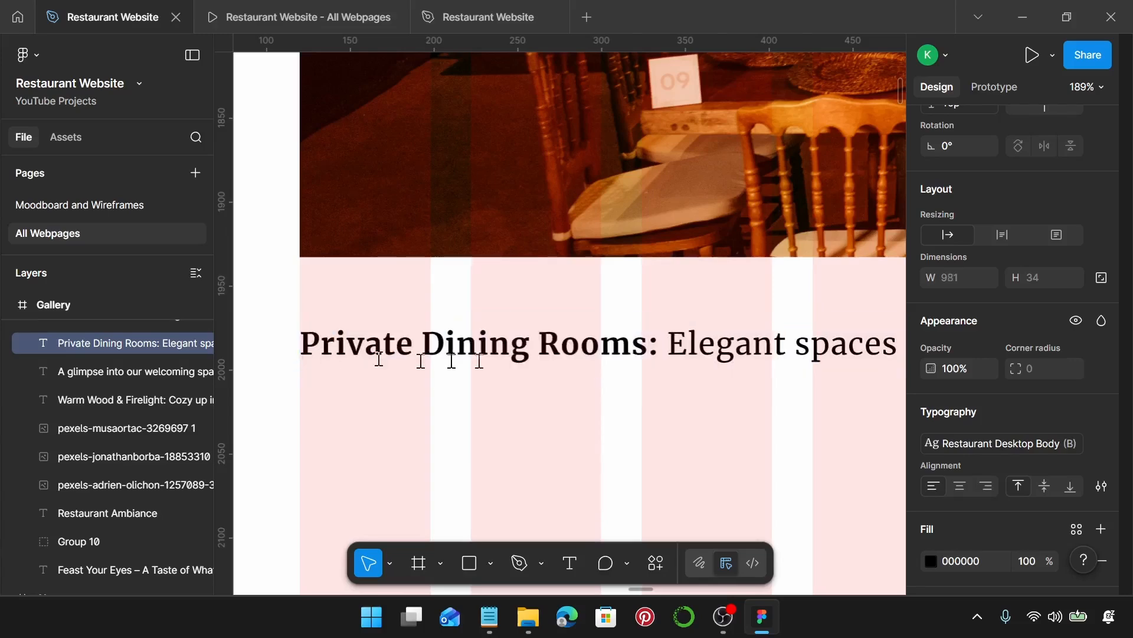
{"action": "scroll", "coordinate": [437, 357], "scroll_direction": "down", "scroll_amount": 6}
{"action": "key", "text": "Escape"}
{"action": "scroll", "coordinate": [499, 390], "scroll_direction": "down", "scroll_amount": 3}
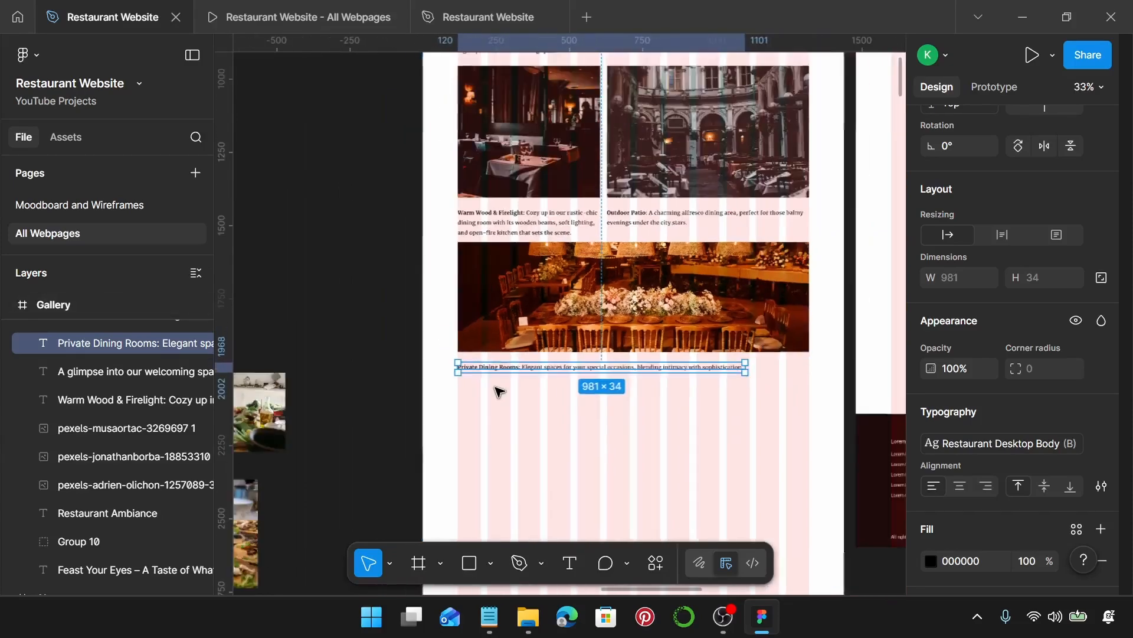
- Check the vertical spacing between the Restaurant Ambiance heading and the subtitle beneath it
{"action": "scroll", "coordinate": [523, 212], "scroll_direction": "up", "scroll_amount": 1}
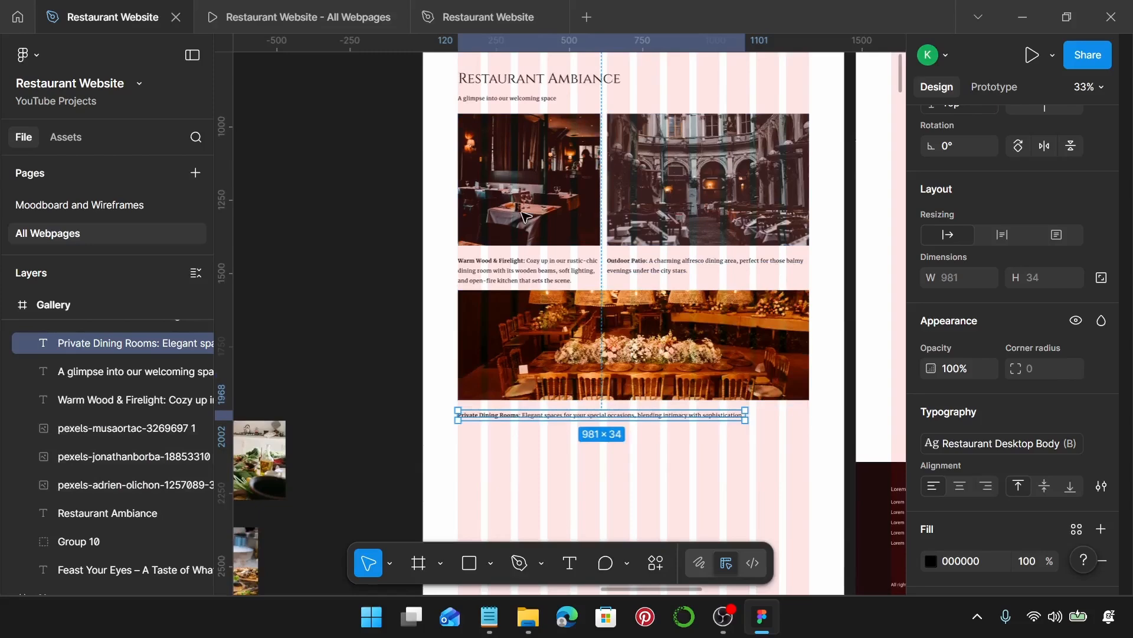
{"action": "scroll", "coordinate": [524, 213], "scroll_direction": "up", "scroll_amount": 5}
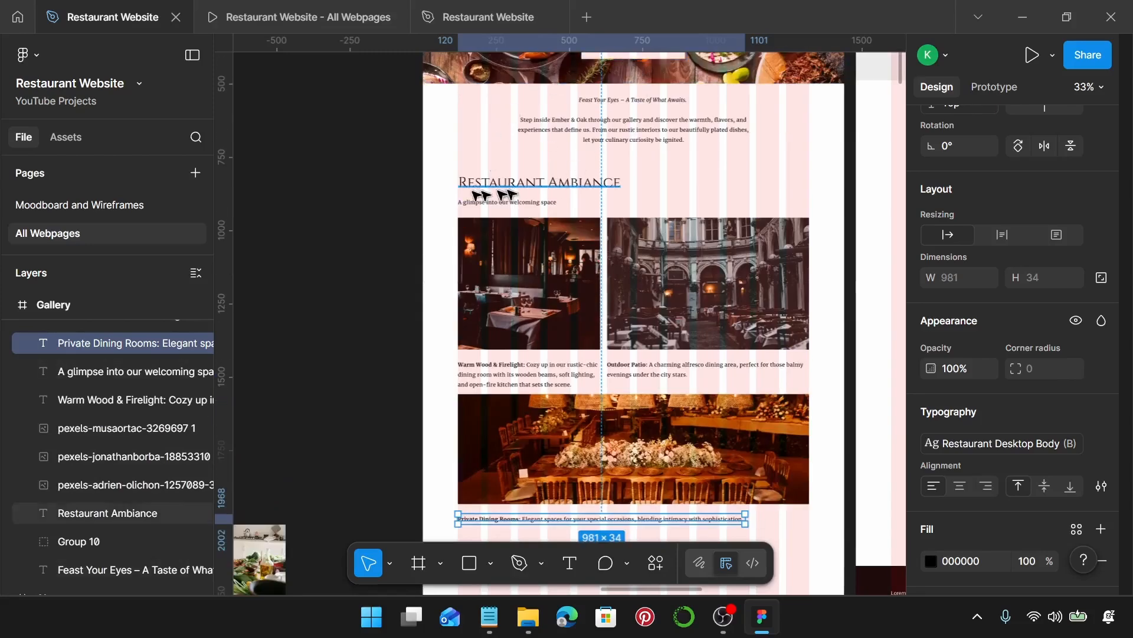
{"action": "scroll", "coordinate": [443, 182], "scroll_direction": "down", "scroll_amount": 1}
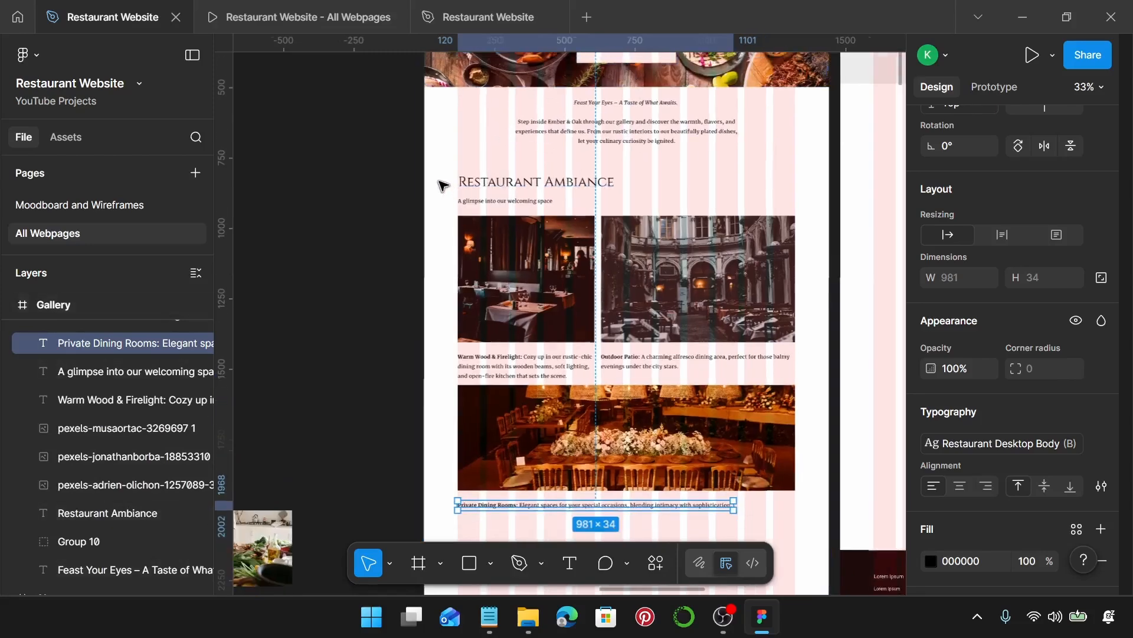
{"action": "left_click", "coordinate": [496, 183]}
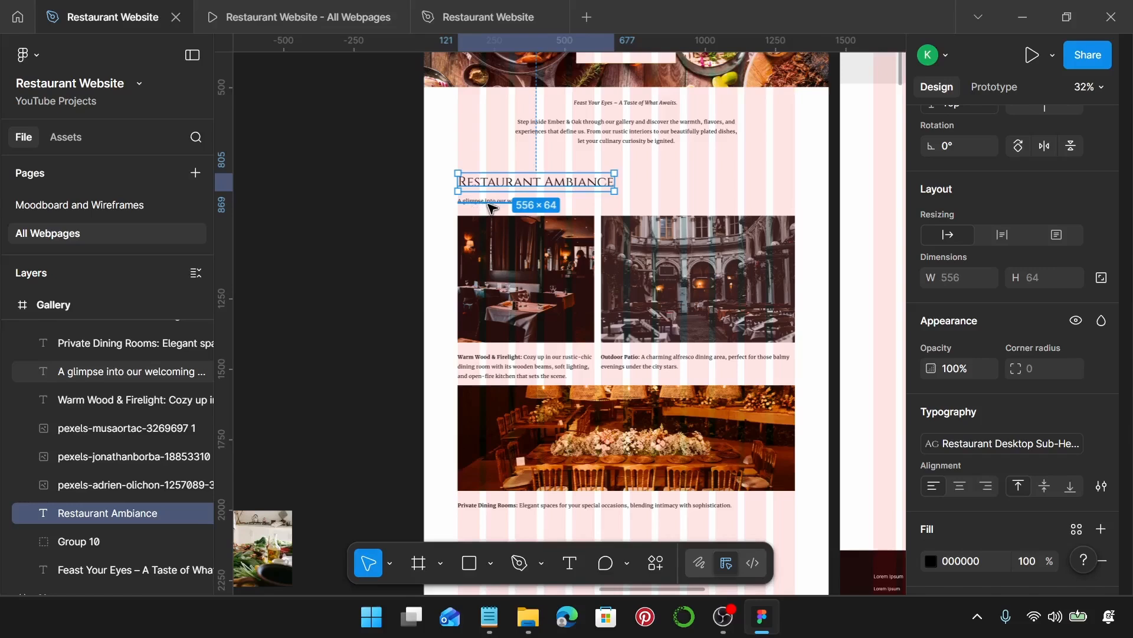
{"action": "left_click", "coordinate": [492, 204], "text": "shift"}
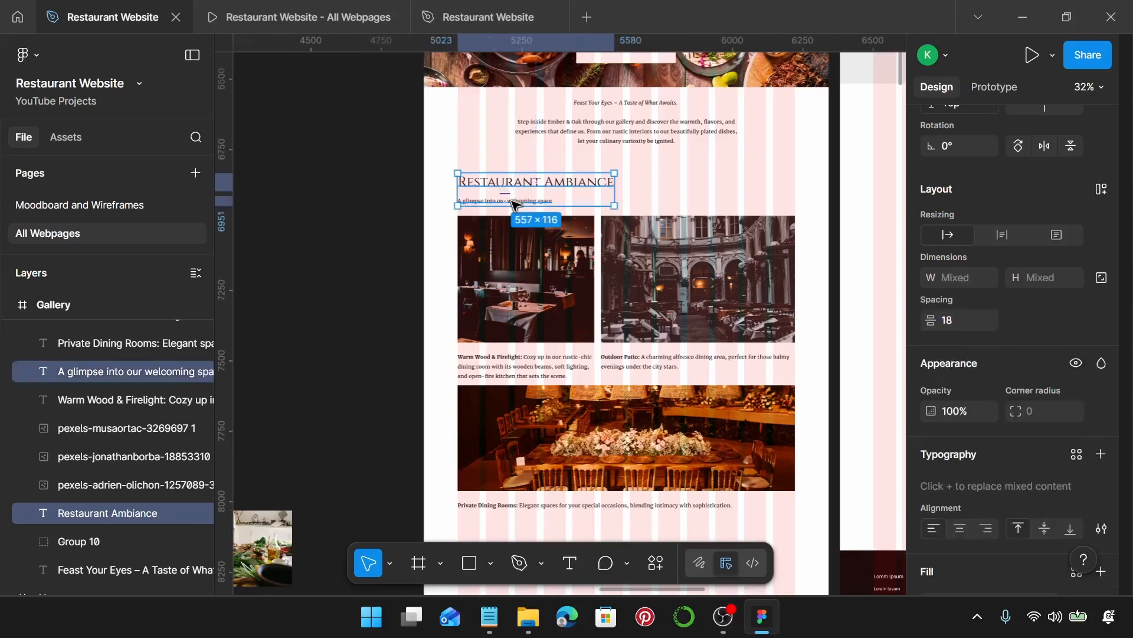
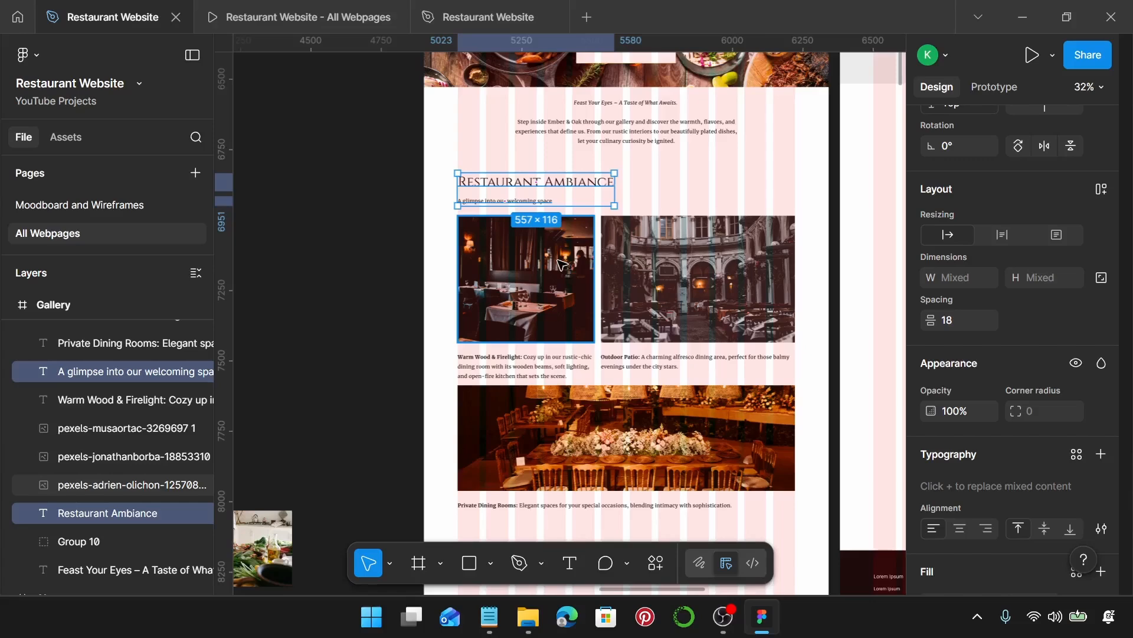
{"action": "scroll", "coordinate": [561, 264], "scroll_direction": "up", "scroll_amount": 3}
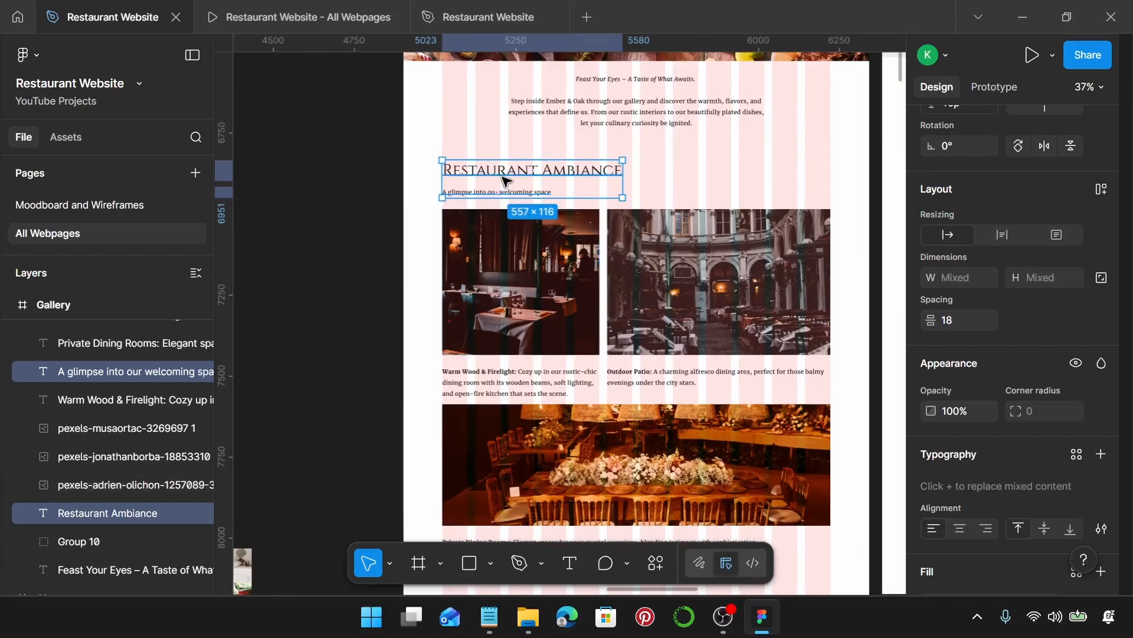
{"action": "left_click", "coordinate": [489, 192], "text": "shift"}
{"action": "left_click", "coordinate": [489, 192], "text": "shift"}
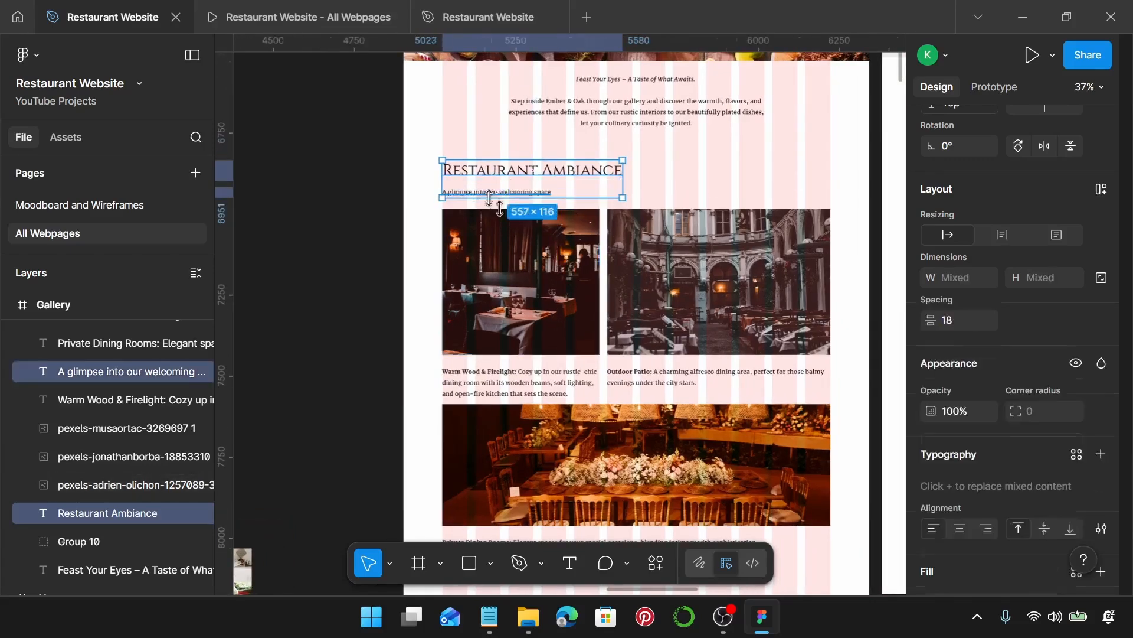
- Set the vertical spacing to 20 between the Restaurant Ambiance heading, subtitle, indoor photo, its caption, the wide photo and its caption
{"action": "left_click", "coordinate": [428, 179]}
{"action": "left_click_drag", "start_coordinate": [425, 158], "coordinate": [519, 523]}
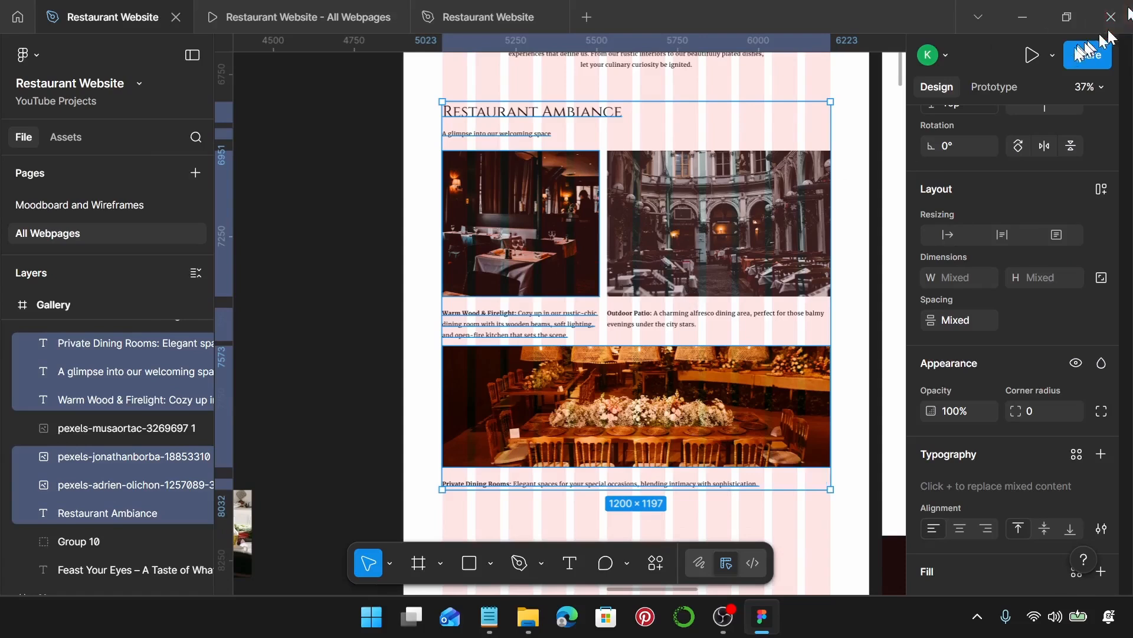
{"action": "left_click", "coordinate": [991, 325]}
{"action": "type", "text": "20"}
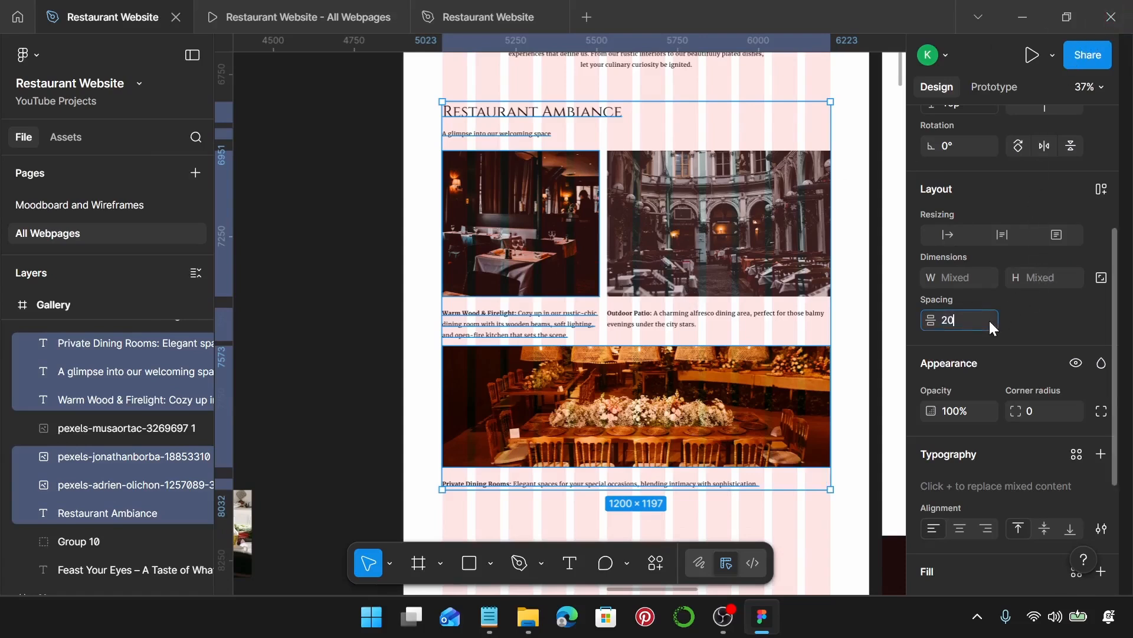
{"action": "key", "text": "Return"}
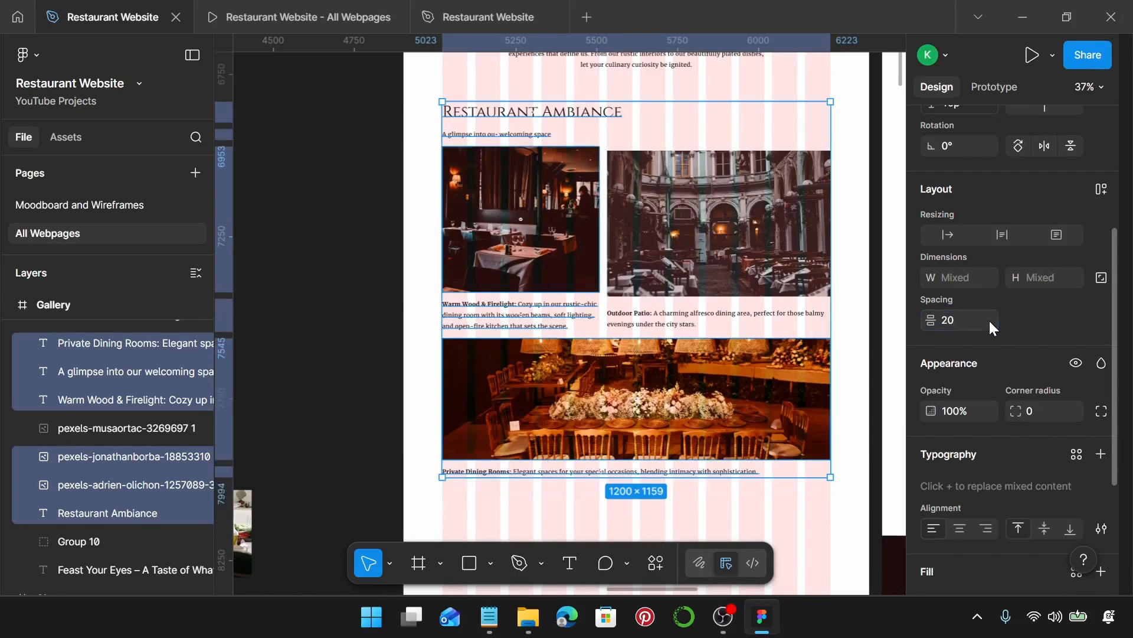
- Move the outdoor patio photo and its caption up to line up with the indoor photo and caption beside them
{"action": "left_click", "coordinate": [708, 223]}
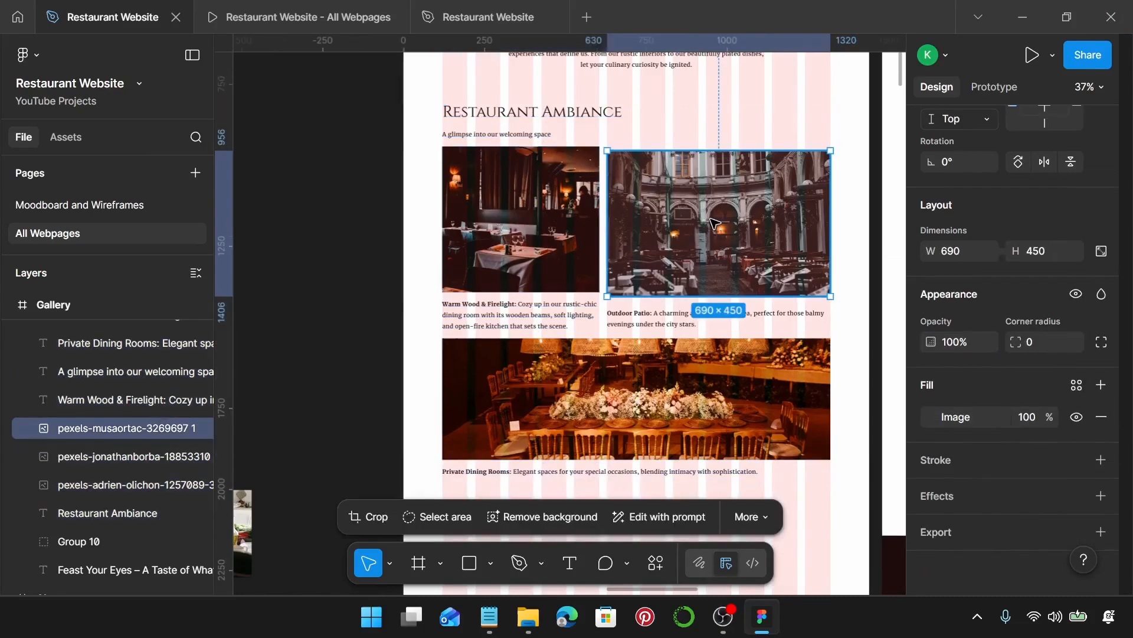
{"action": "scroll", "coordinate": [696, 218], "scroll_direction": "up", "scroll_amount": 5}
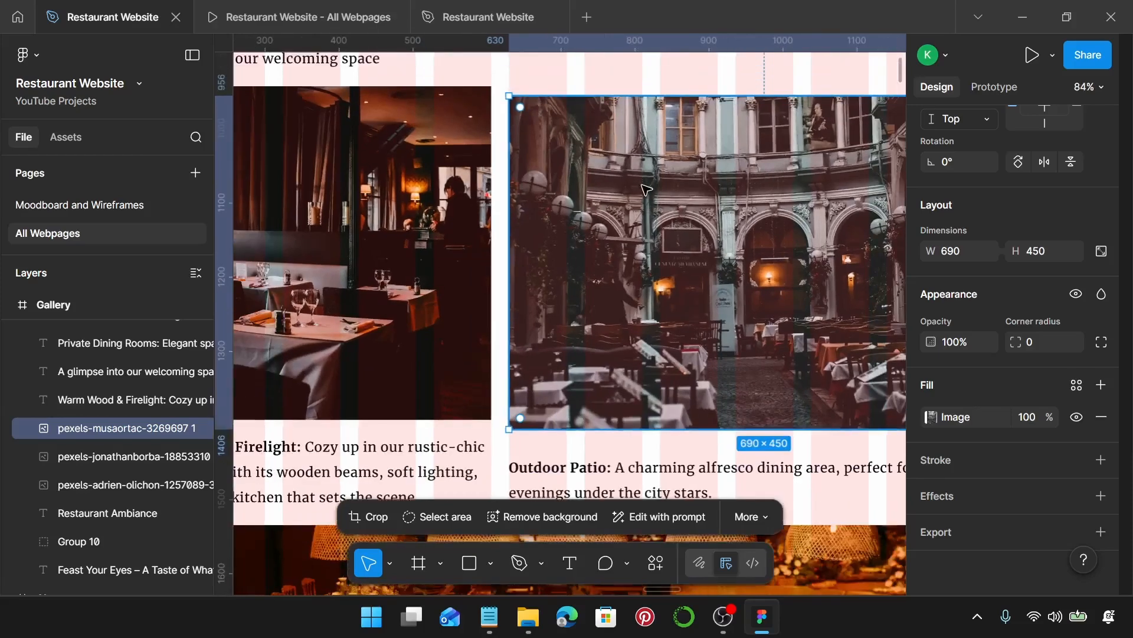
{"action": "left_click_drag", "start_coordinate": [641, 184], "coordinate": [646, 181]}
{"action": "left_click", "coordinate": [587, 485]}
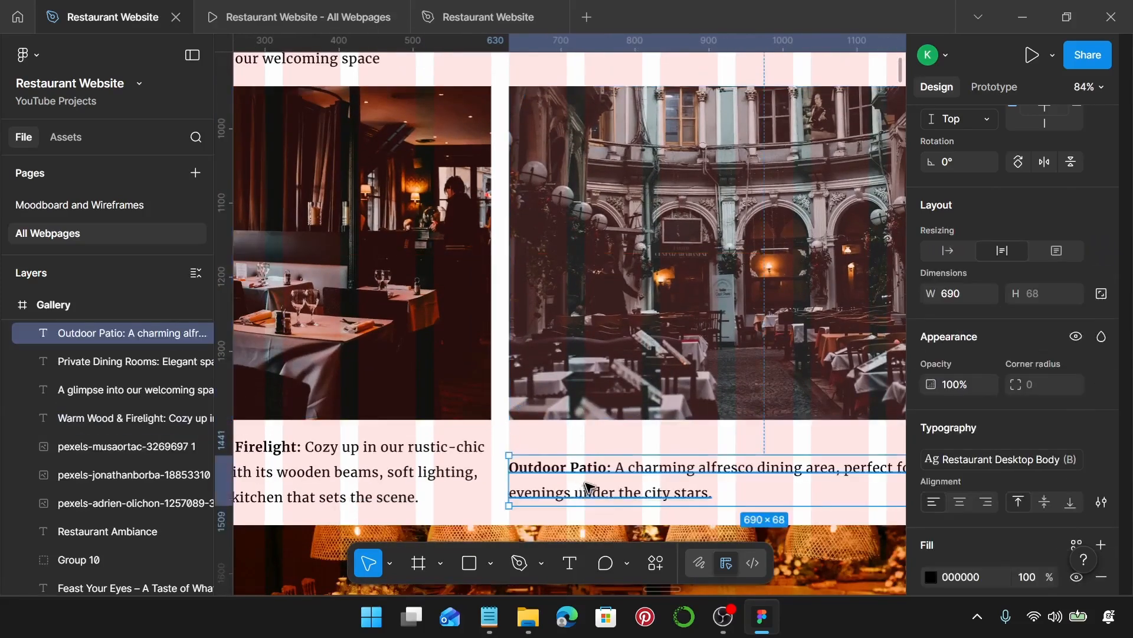
{"action": "left_click_drag", "start_coordinate": [584, 483], "coordinate": [586, 464]}
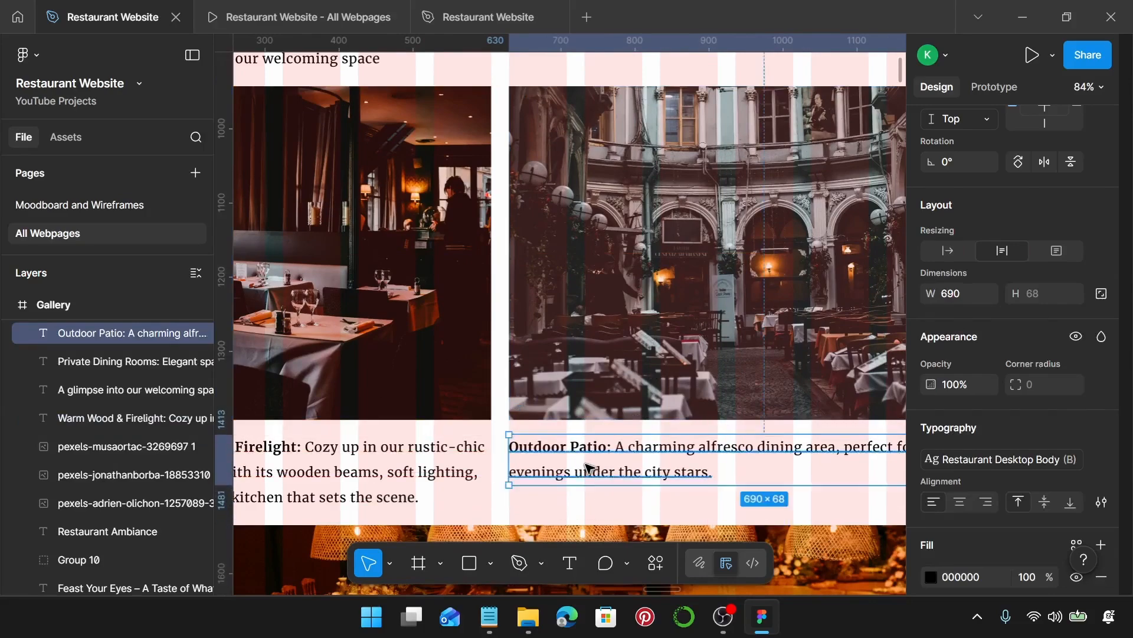
{"action": "scroll", "coordinate": [586, 466], "scroll_direction": "down", "scroll_amount": 5}
{"action": "scroll", "coordinate": [589, 469], "scroll_direction": "down", "scroll_amount": 3}
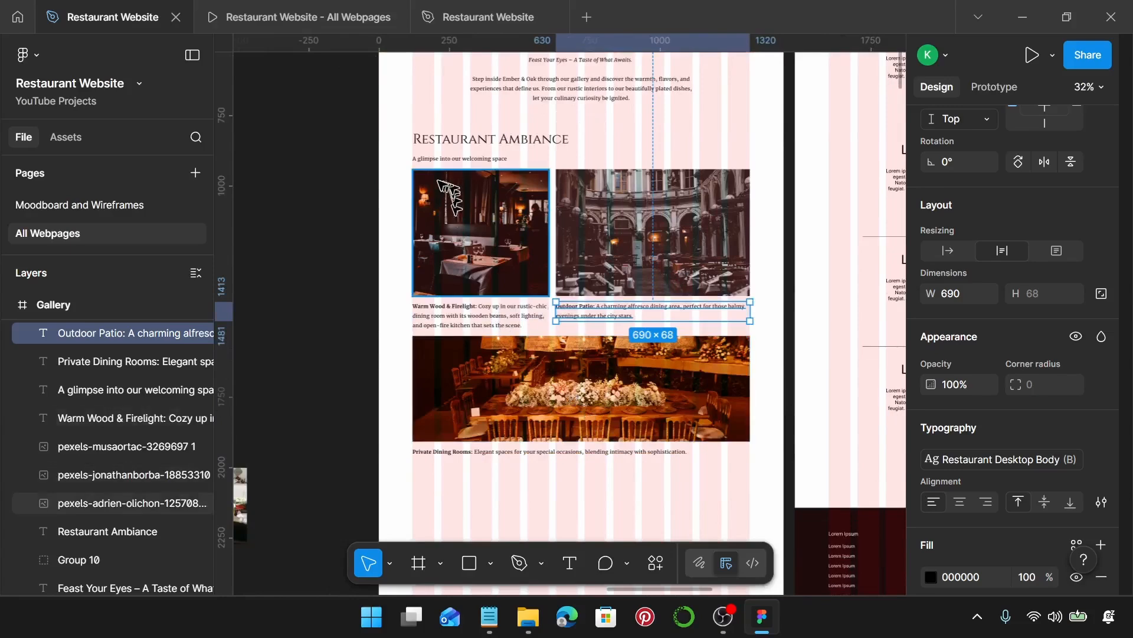
- Group the Restaurant Ambiance heading, subtitle, three photos and their captions into one group
{"action": "left_click", "coordinate": [394, 122]}
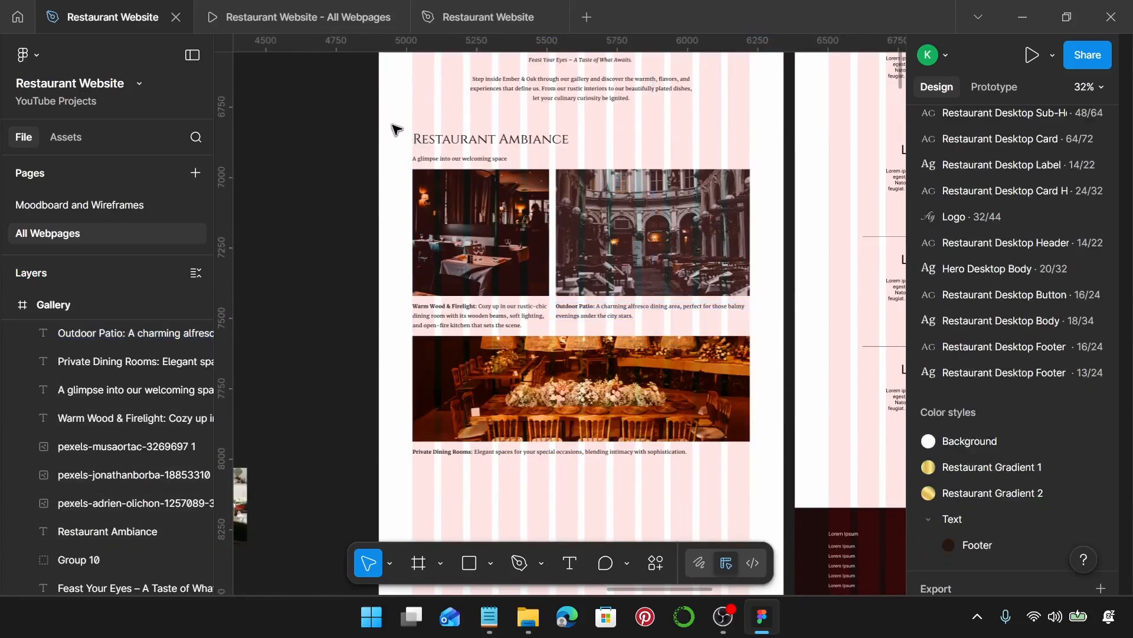
{"action": "left_click_drag", "start_coordinate": [394, 124], "coordinate": [754, 488]}
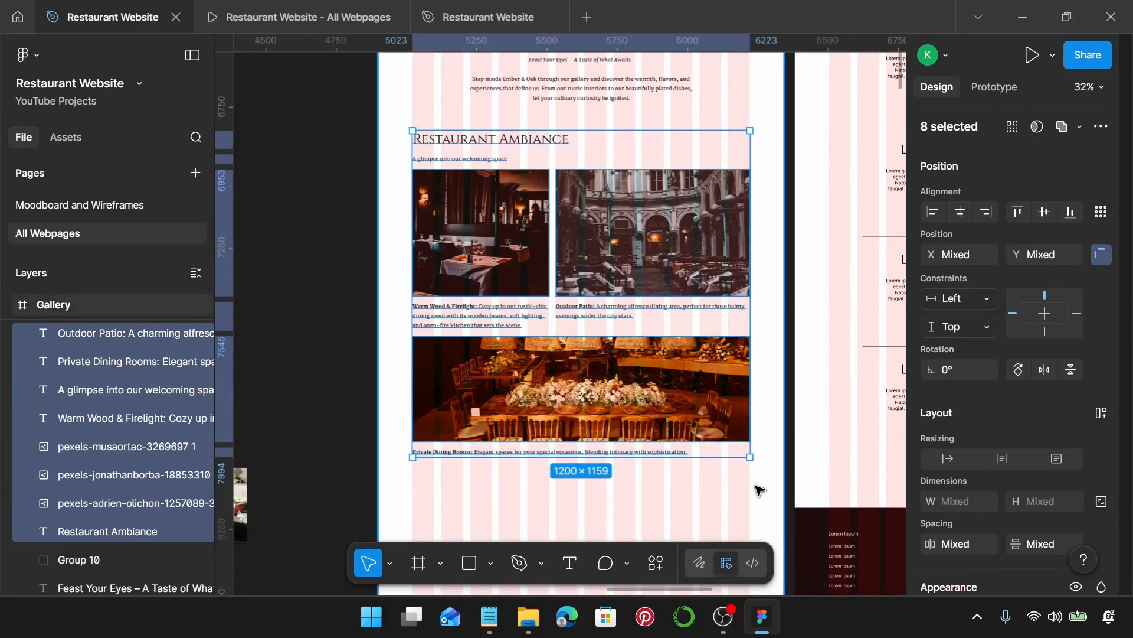
{"action": "key", "text": "ctrl+g"}
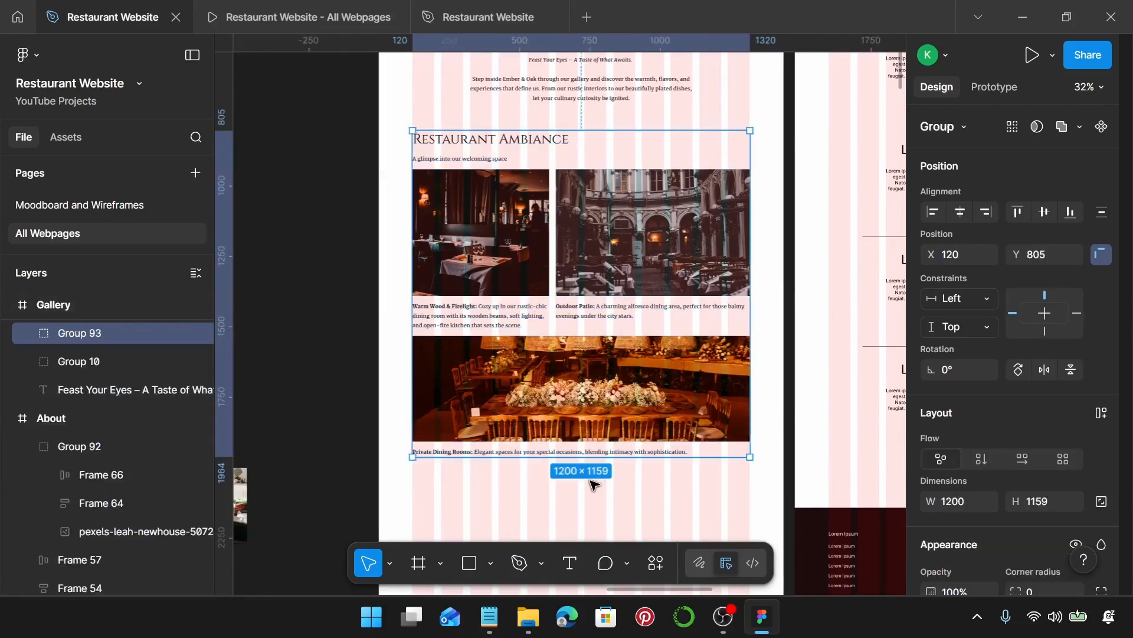
- Review the Gallery page in the prototype preview, from the hero banner through the Restaurant Ambiance photos and captions, and return to the design file
{"action": "left_click", "coordinate": [312, 16]}
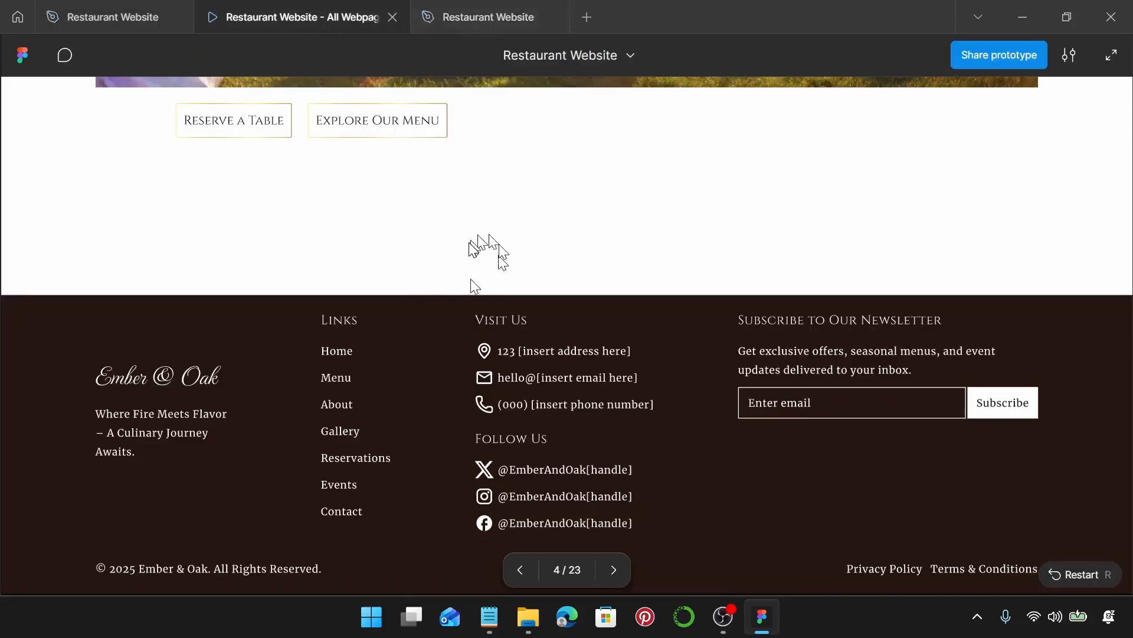
{"action": "left_click", "coordinate": [469, 242]}
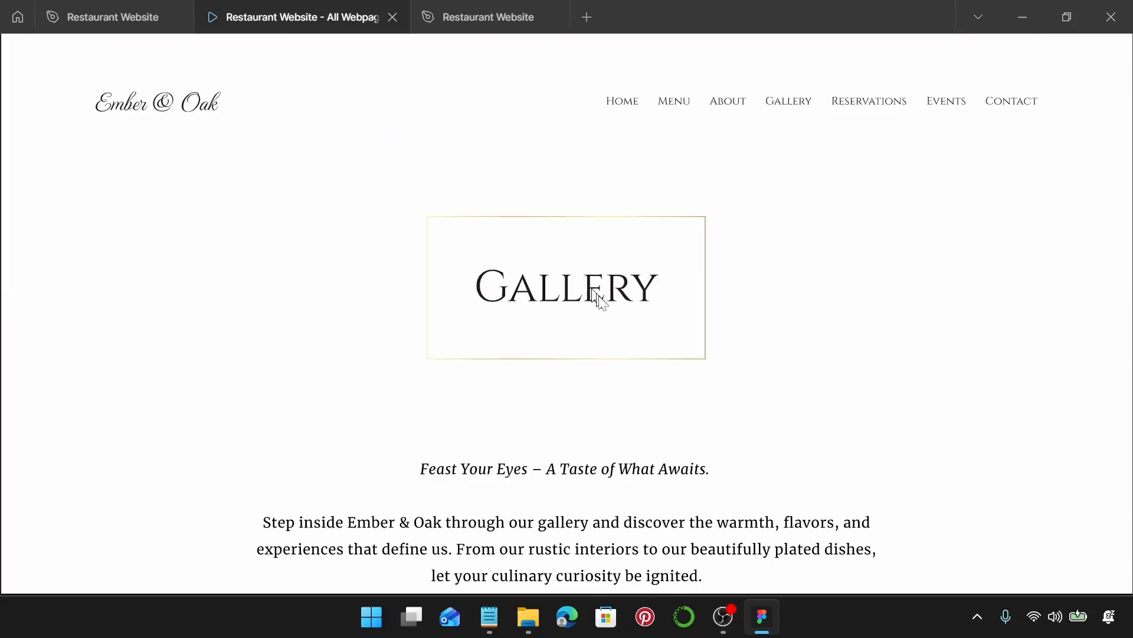
{"action": "scroll", "coordinate": [869, 232], "scroll_direction": "down", "scroll_amount": 1}
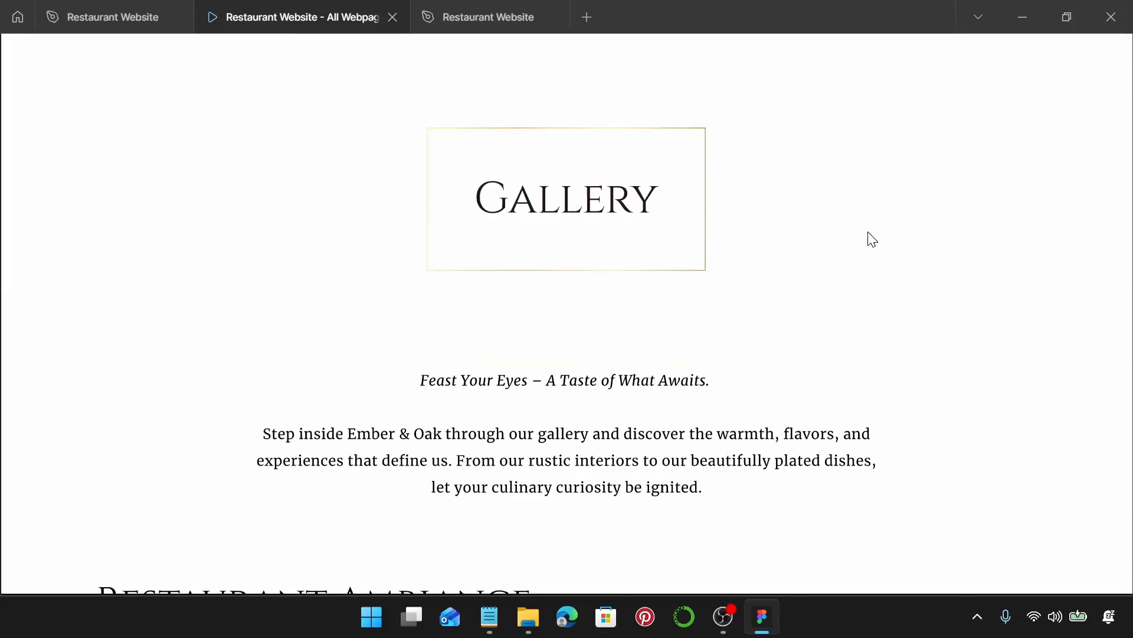
{"action": "scroll", "coordinate": [869, 232], "scroll_direction": "up", "scroll_amount": 1}
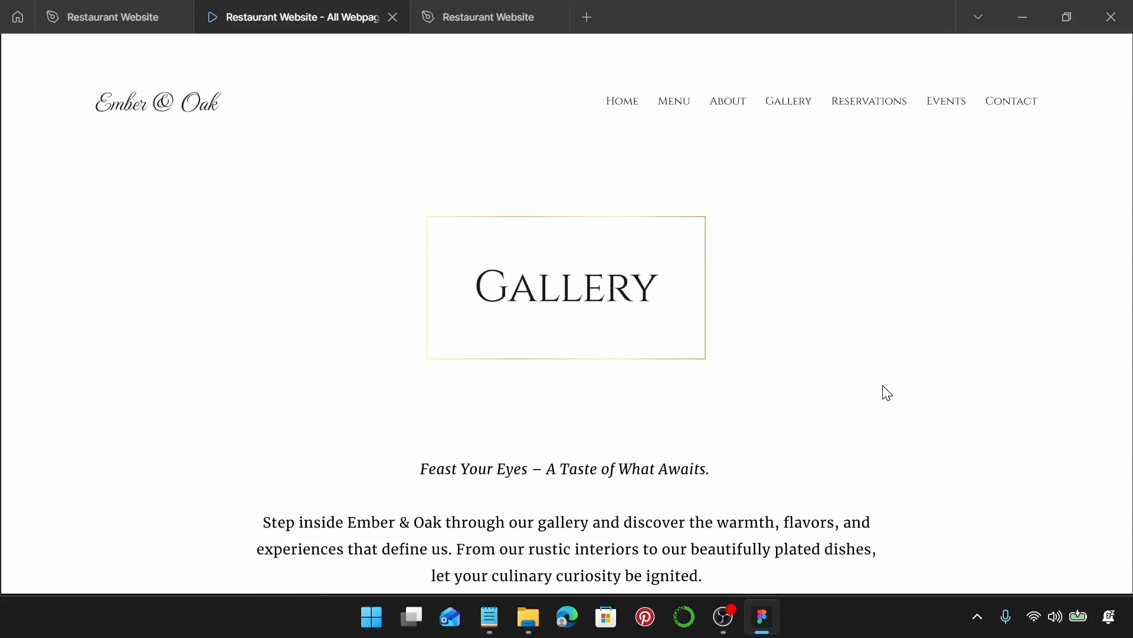
{"action": "scroll", "coordinate": [885, 392], "scroll_direction": "down", "scroll_amount": 3}
{"action": "scroll", "coordinate": [886, 392], "scroll_direction": "up", "scroll_amount": 3}
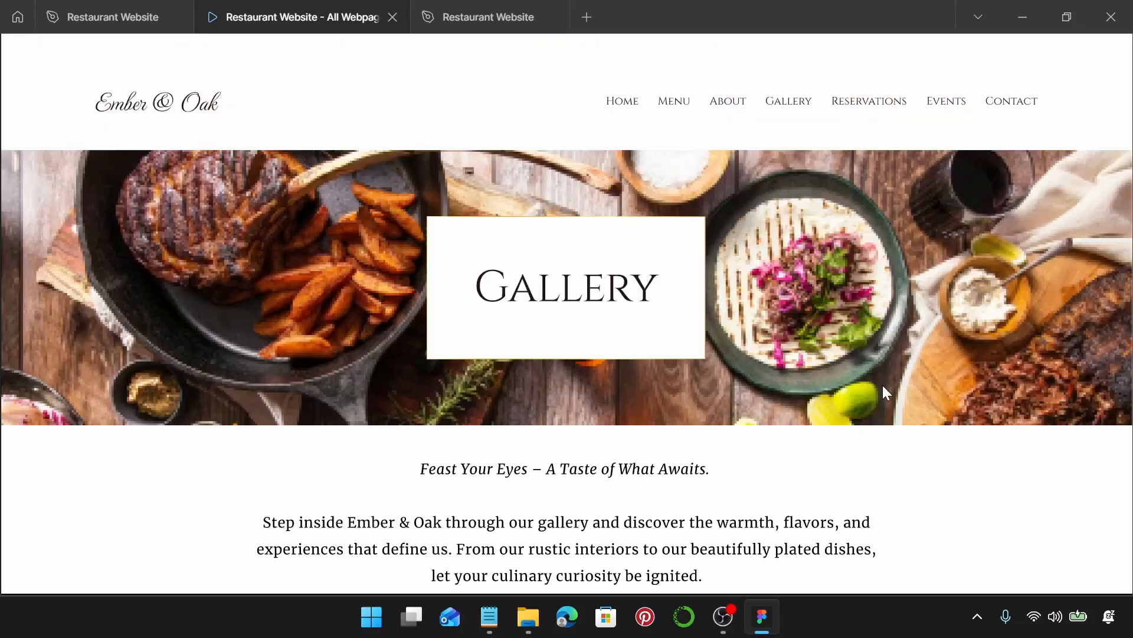
{"action": "scroll", "coordinate": [883, 385], "scroll_direction": "down", "scroll_amount": 3}
{"action": "scroll", "coordinate": [887, 392], "scroll_direction": "down", "scroll_amount": 4}
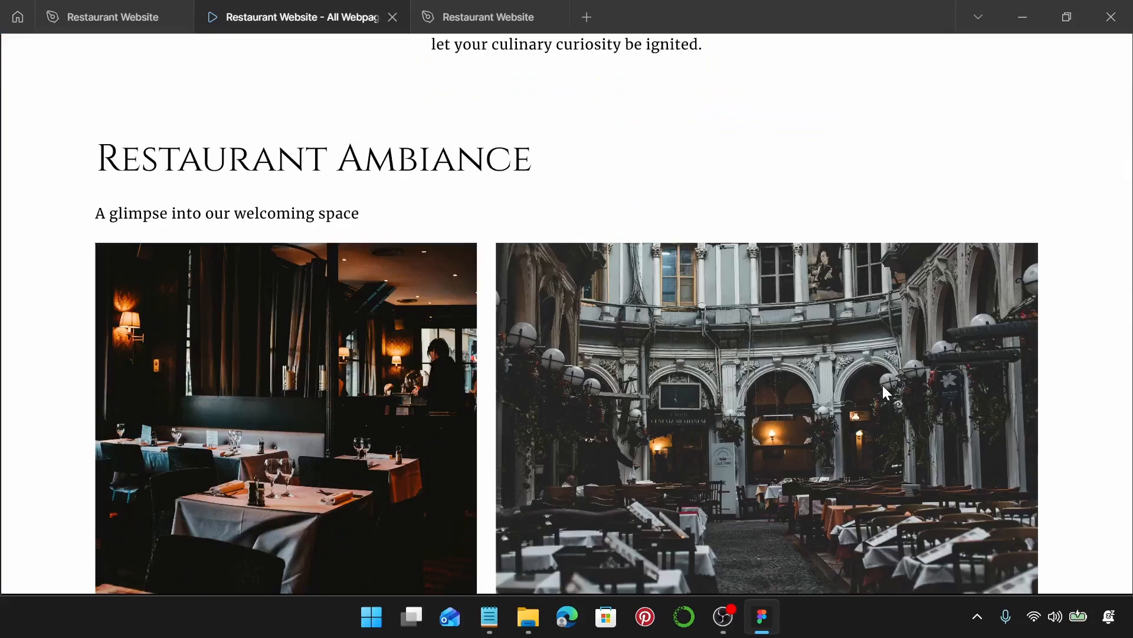
{"action": "scroll", "coordinate": [883, 385], "scroll_direction": "down", "scroll_amount": 3}
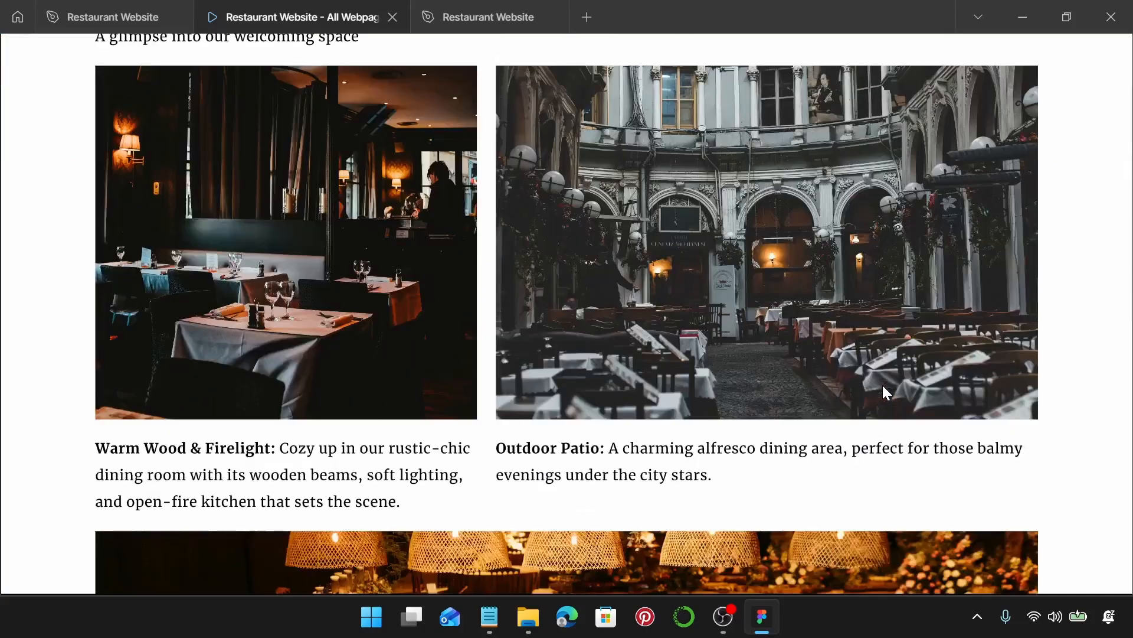
{"action": "scroll", "coordinate": [882, 383], "scroll_direction": "up", "scroll_amount": 5}
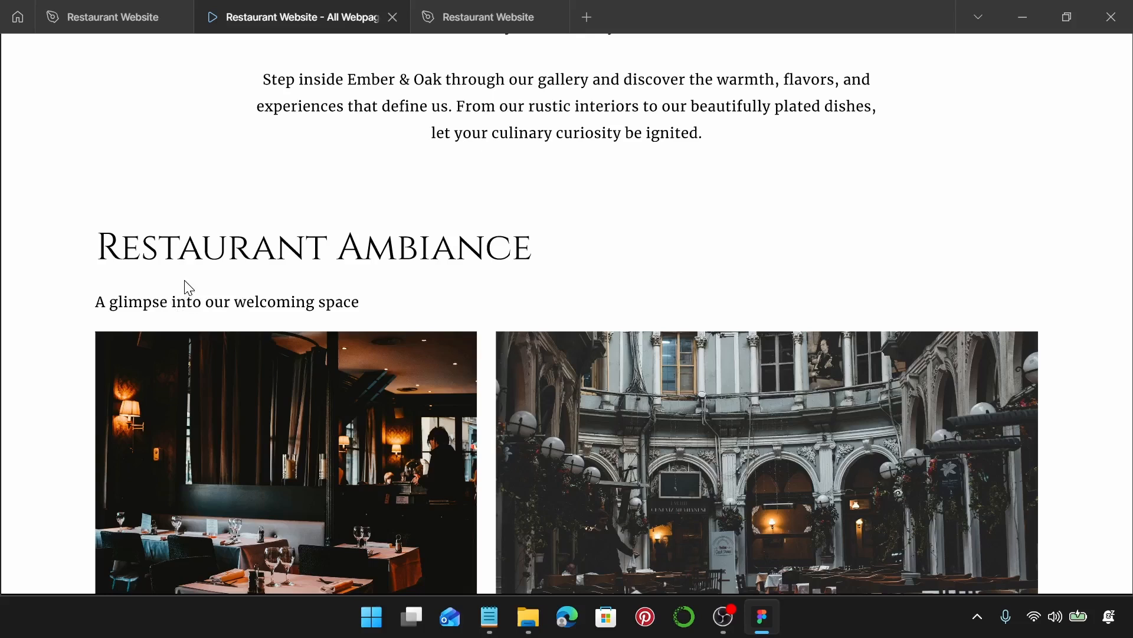
{"action": "scroll", "coordinate": [187, 287], "scroll_direction": "down", "scroll_amount": 3}
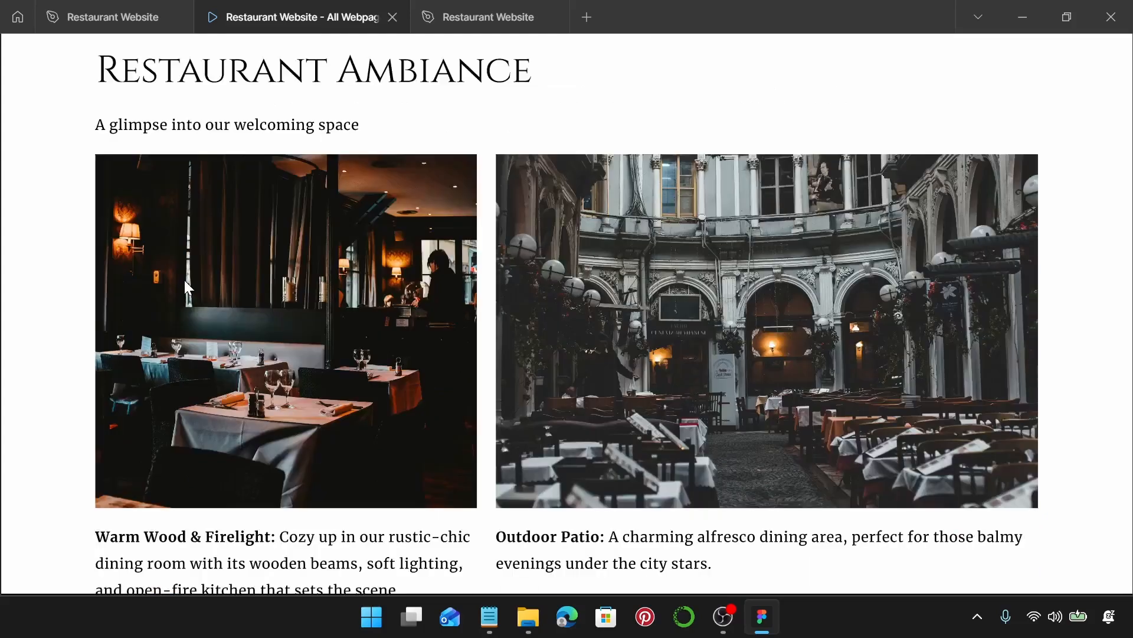
{"action": "scroll", "coordinate": [185, 281], "scroll_direction": "down", "scroll_amount": 5}
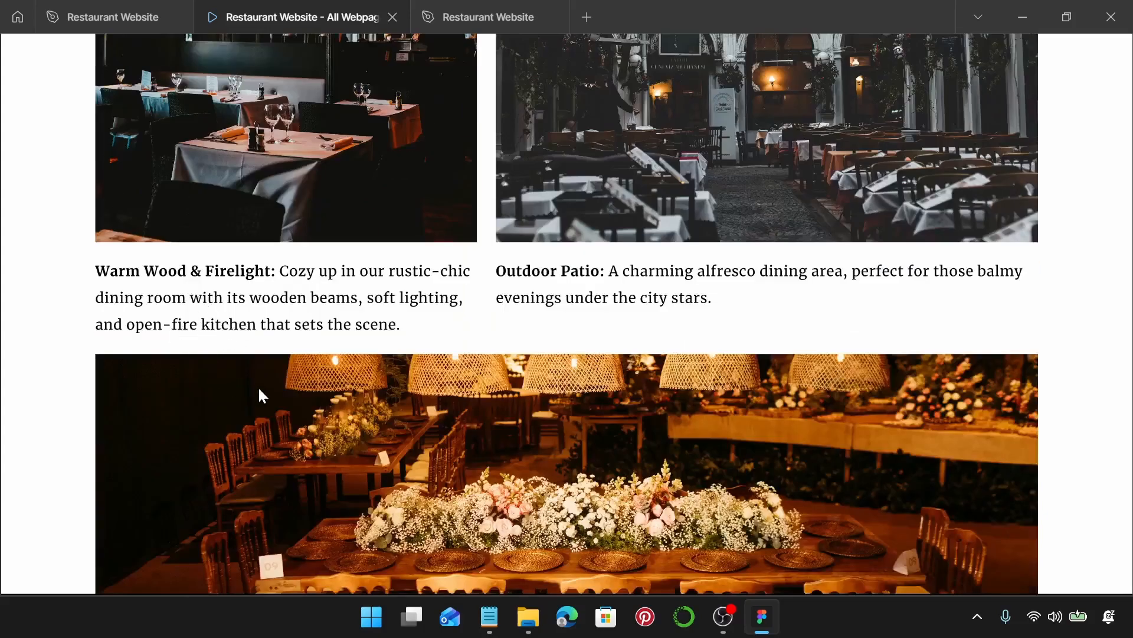
{"action": "scroll", "coordinate": [259, 389], "scroll_direction": "down", "scroll_amount": 3}
{"action": "scroll", "coordinate": [259, 388], "scroll_direction": "up", "scroll_amount": 6}
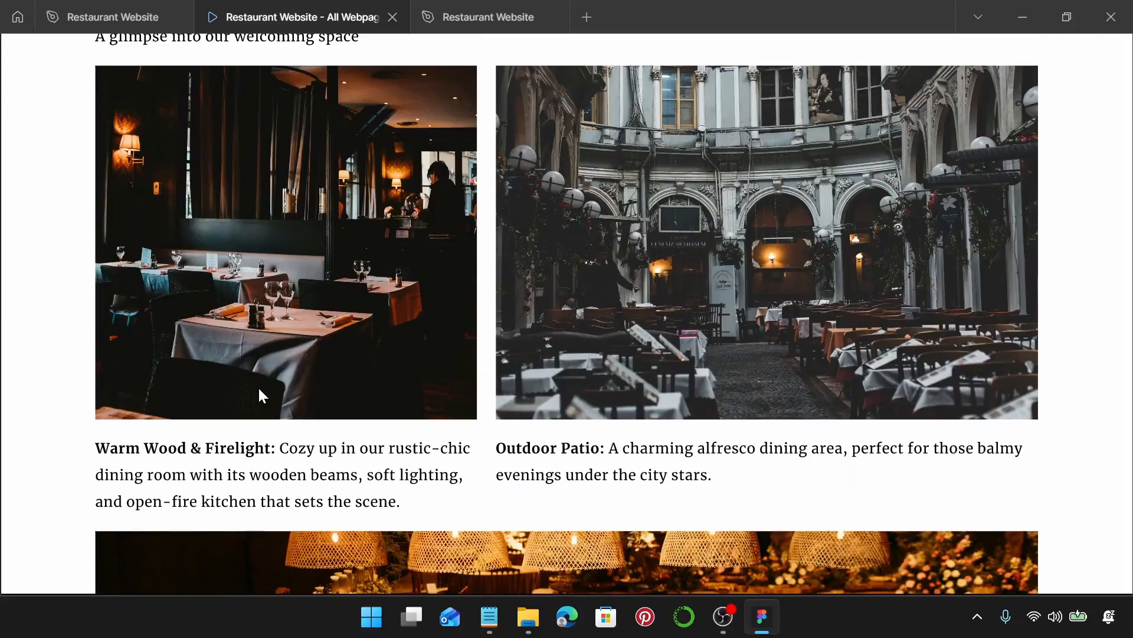
{"action": "left_click", "coordinate": [100, 16]}
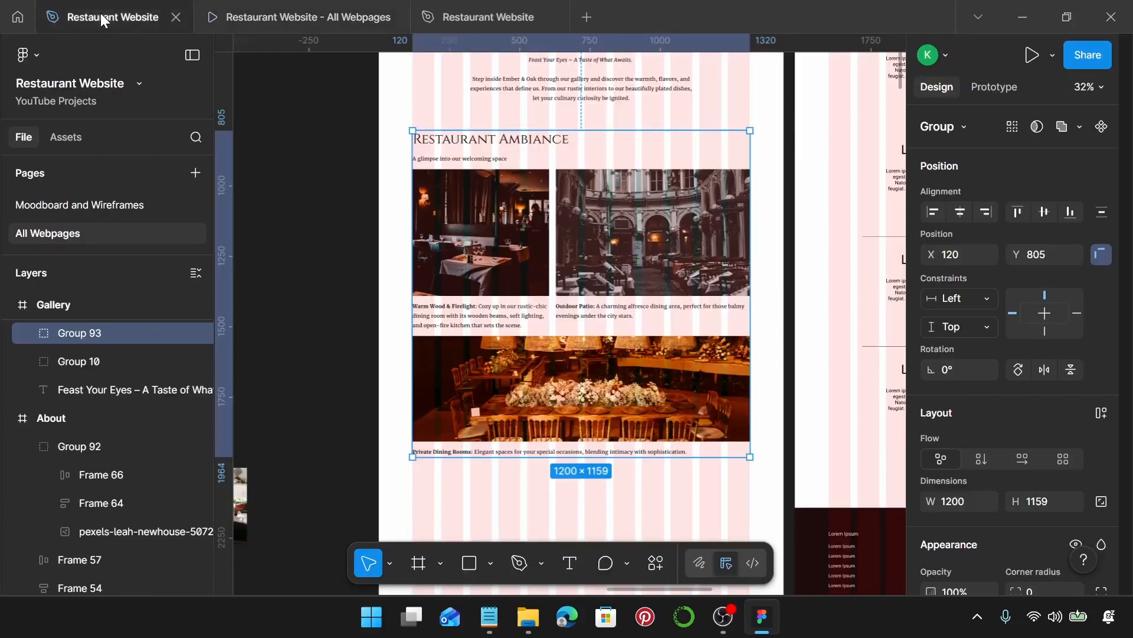
- Duplicate the Restaurant Ambiance group directly below the original, at Y 2087 on the Gallery page
{"action": "scroll", "coordinate": [608, 203], "scroll_direction": "down", "scroll_amount": 1}
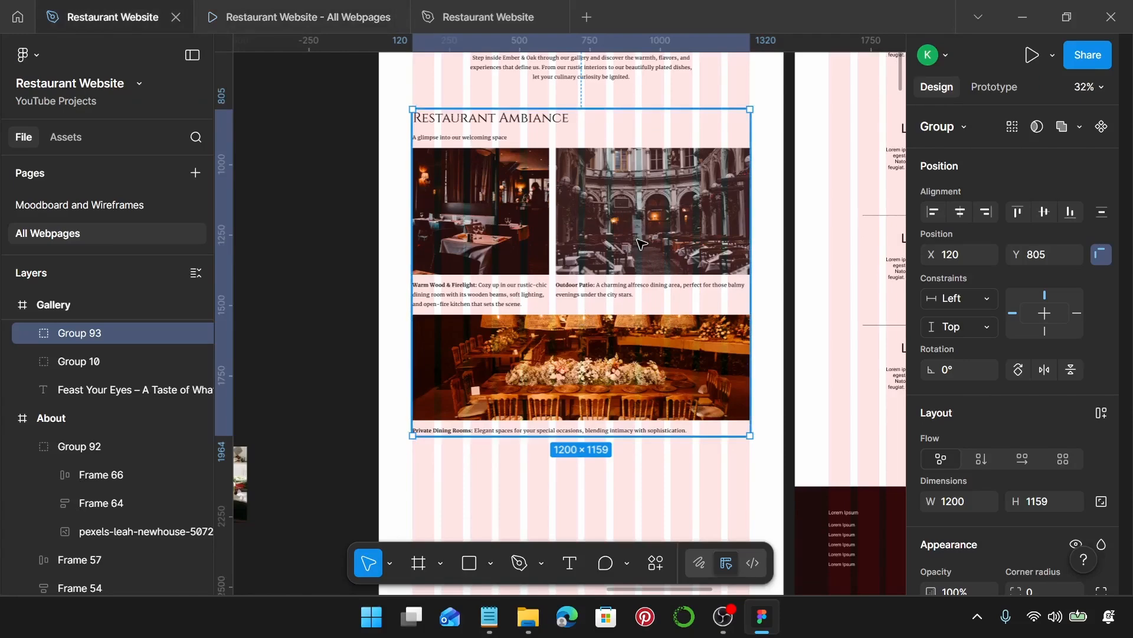
{"action": "scroll", "coordinate": [641, 243], "scroll_direction": "down", "scroll_amount": 5}
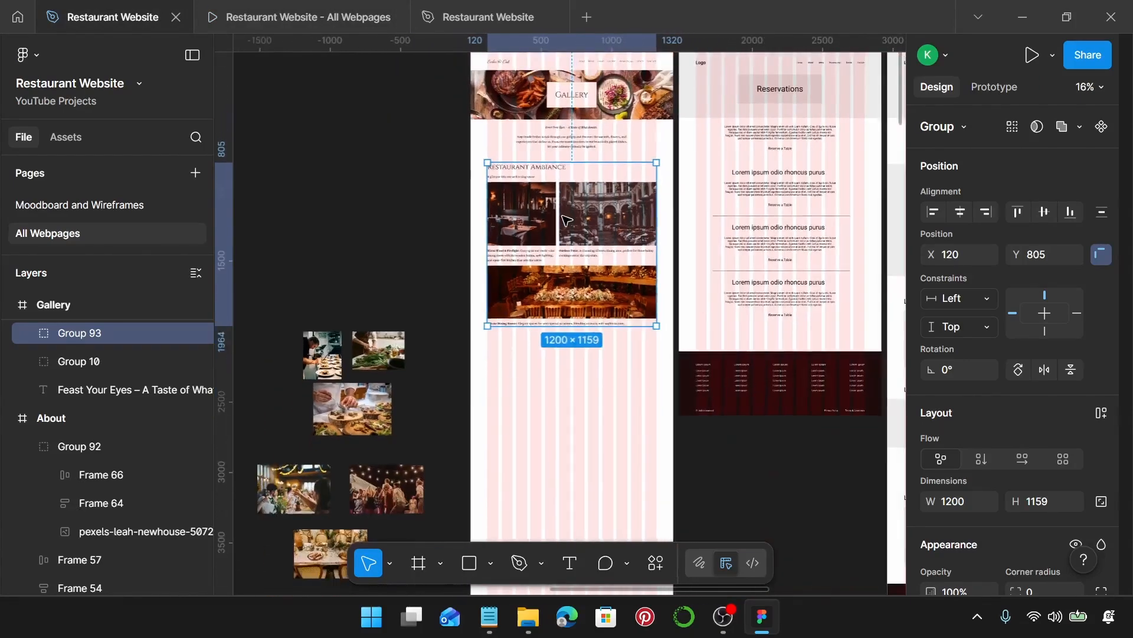
{"action": "scroll", "coordinate": [565, 220], "scroll_direction": "down", "scroll_amount": 2}
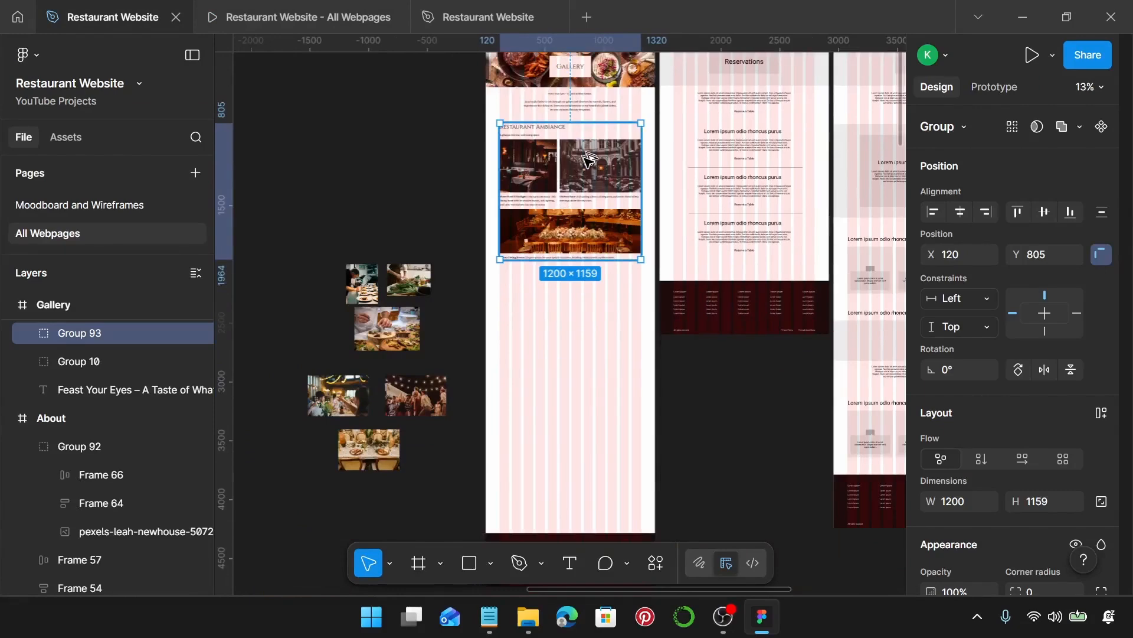
{"action": "left_click_drag", "start_coordinate": [584, 171], "coordinate": [581, 309]}
{"action": "scroll", "coordinate": [578, 319], "scroll_direction": "down", "scroll_amount": 4}
- Extend the Gallery frame to a height of about 5224 and move the footer down to its lower end
{"action": "right_click", "coordinate": [579, 347]}
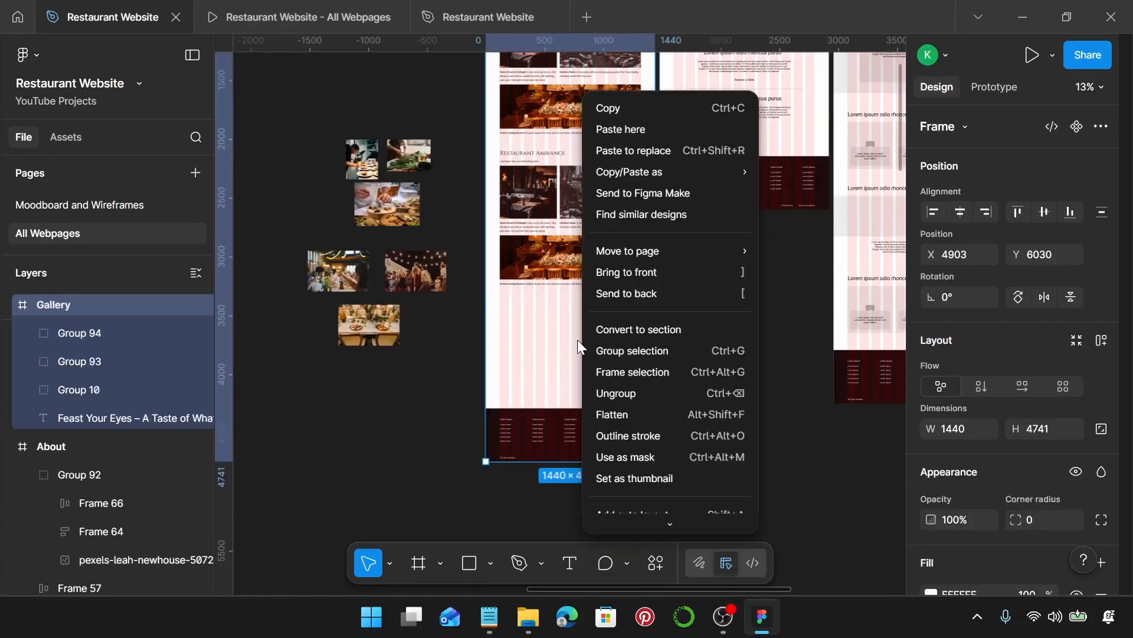
{"action": "key", "text": "Escape"}
{"action": "scroll", "coordinate": [567, 378], "scroll_direction": "down", "scroll_amount": 2}
{"action": "left_click_drag", "start_coordinate": [577, 415], "coordinate": [580, 457]}
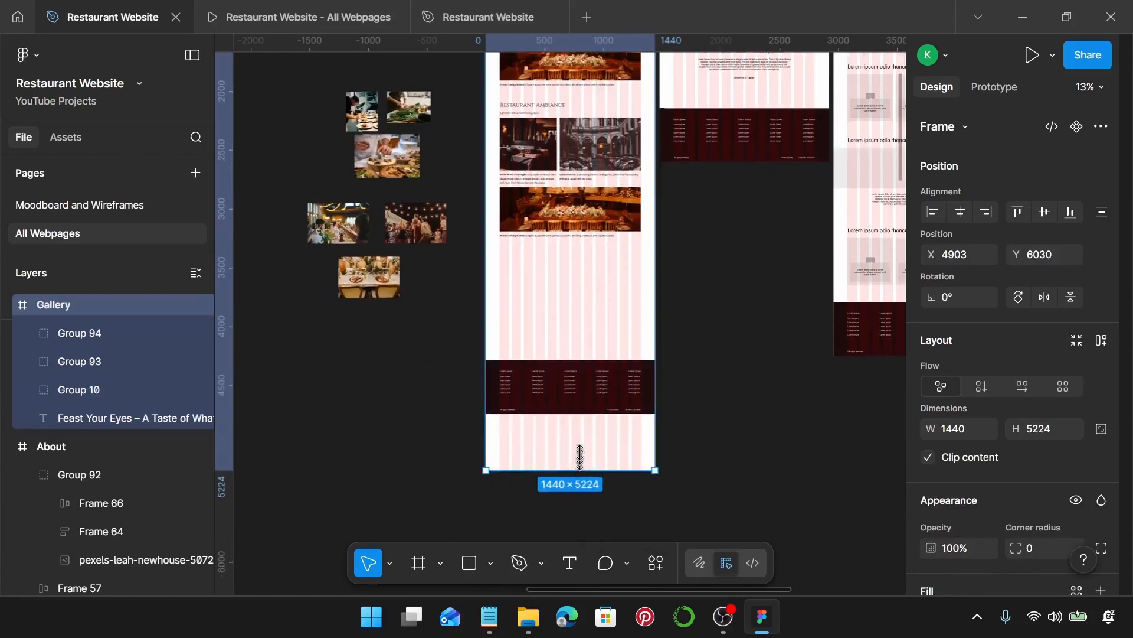
{"action": "left_click", "coordinate": [582, 405]}
{"action": "left_click_drag", "start_coordinate": [582, 398], "coordinate": [597, 448]}
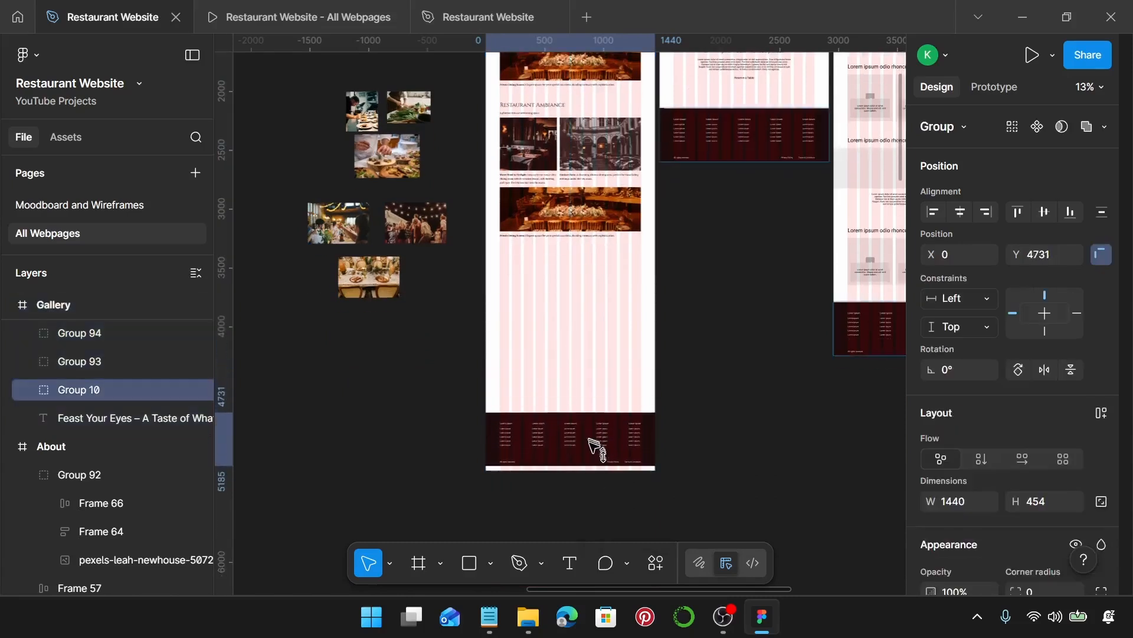
- Place another copy of the Restaurant Ambiance group beneath the second one, at about Y 3517 above the footer
{"action": "left_click", "coordinate": [575, 198]}
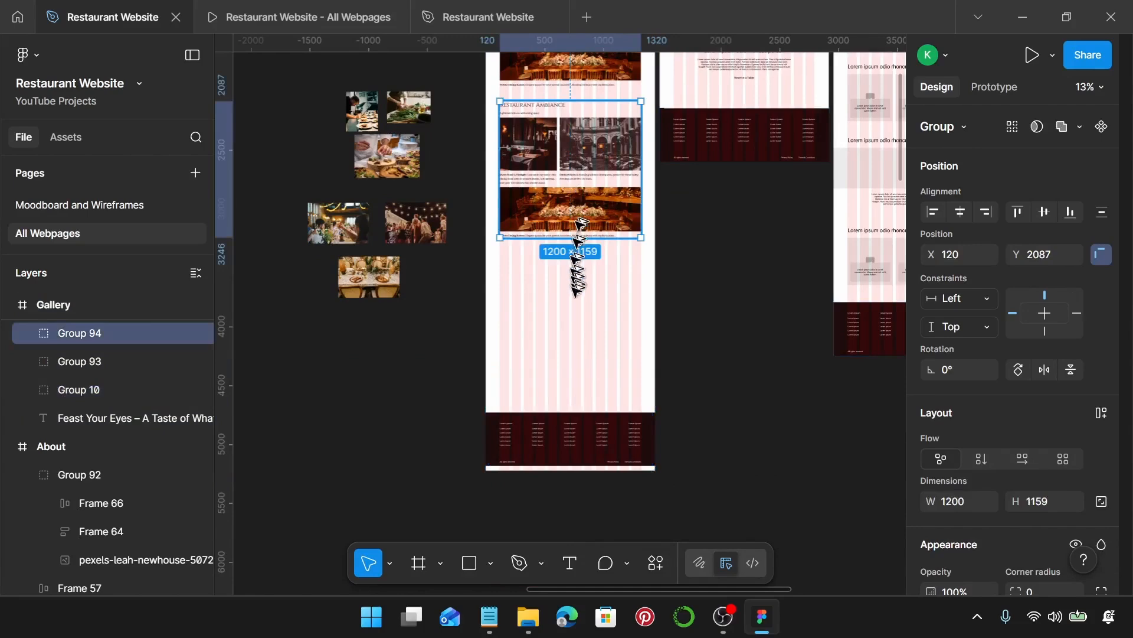
{"action": "left_click_drag", "start_coordinate": [580, 158], "coordinate": [577, 327]}
{"action": "scroll", "coordinate": [545, 176], "scroll_direction": "up", "scroll_amount": 2}
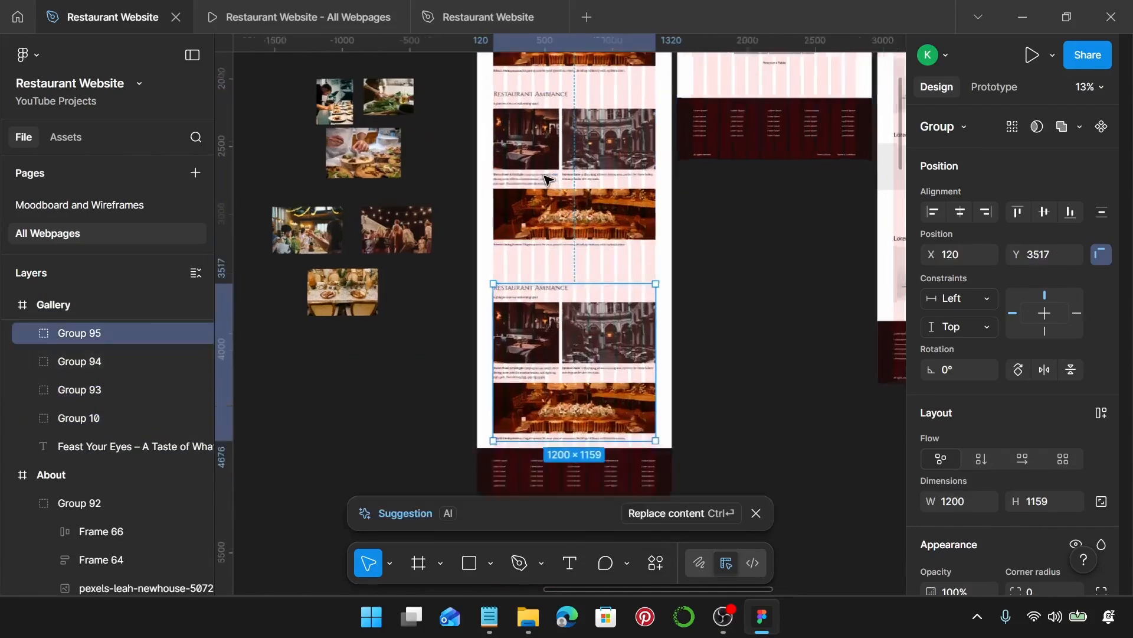
- Replace the heading of the second section with "Behind the Scenes", copied from the text notes in Notepad
{"action": "scroll", "coordinate": [547, 179], "scroll_direction": "up", "scroll_amount": 2}
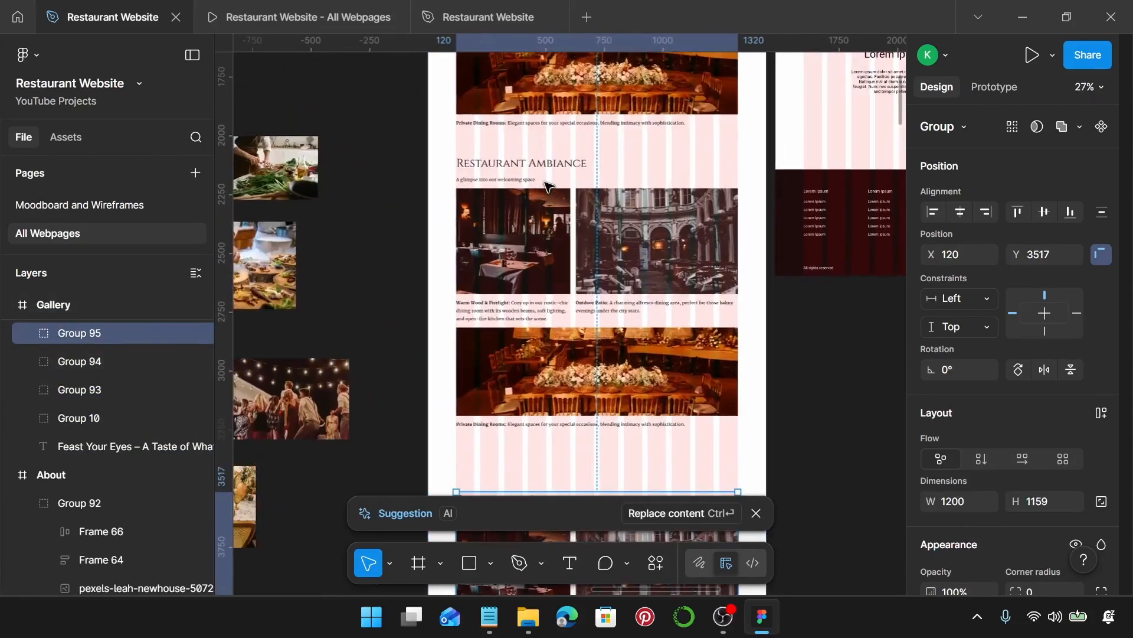
{"action": "scroll", "coordinate": [544, 181], "scroll_direction": "right", "scroll_amount": 1}
{"action": "scroll", "coordinate": [512, 201], "scroll_direction": "up", "scroll_amount": 3}
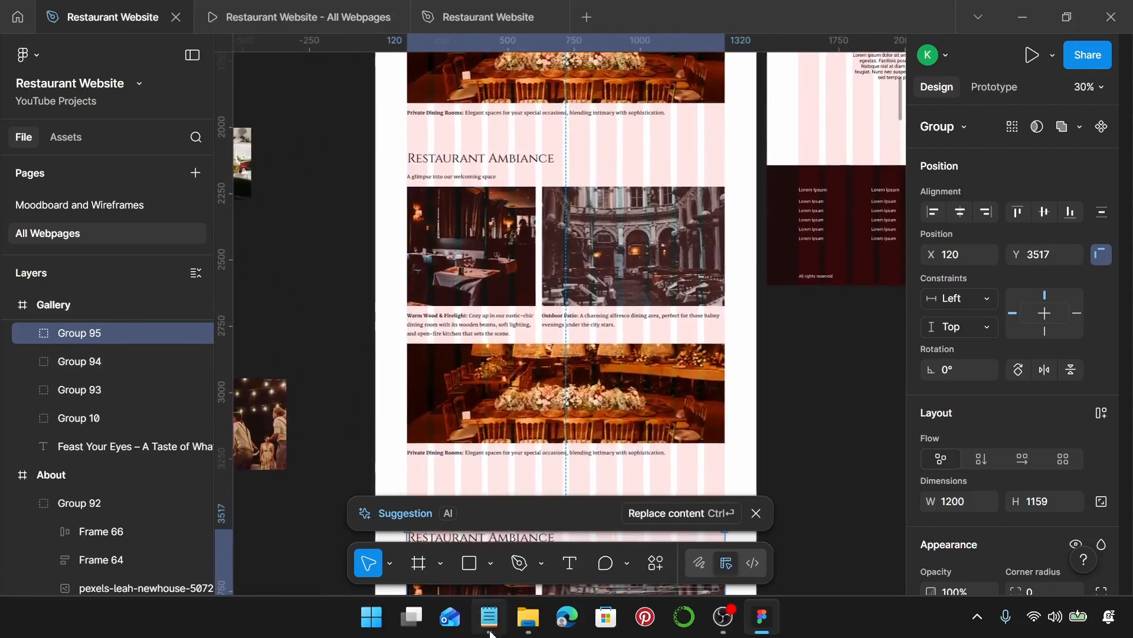
{"action": "left_click", "coordinate": [490, 630]}
{"action": "scroll", "coordinate": [856, 353], "scroll_direction": "down", "scroll_amount": 4}
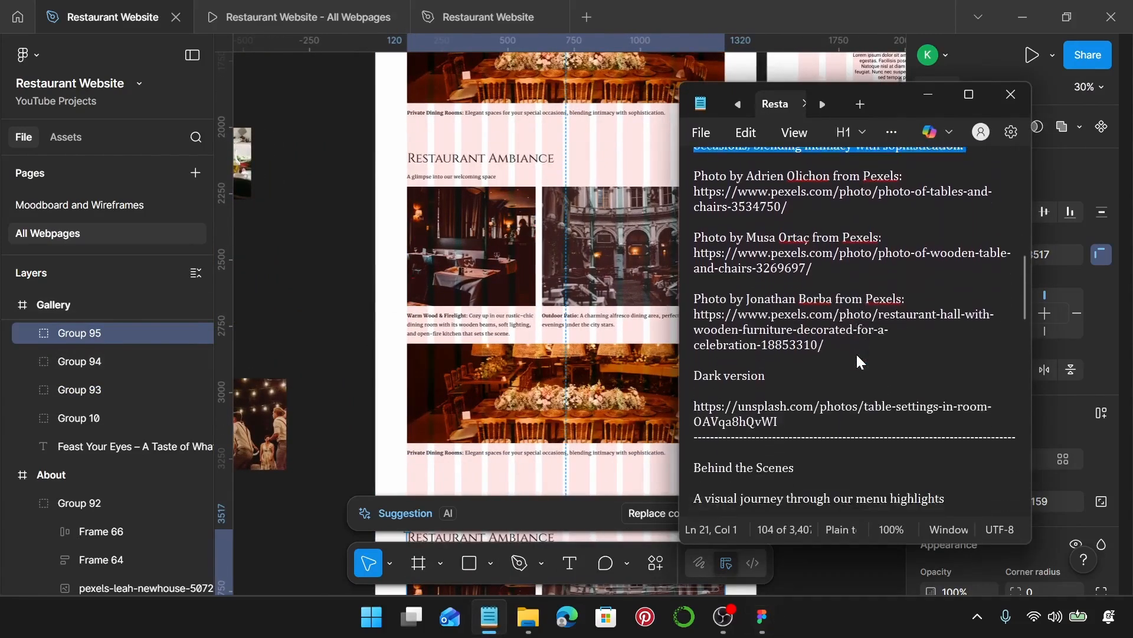
{"action": "scroll", "coordinate": [856, 354], "scroll_direction": "down", "scroll_amount": 3}
{"action": "left_click_drag", "start_coordinate": [814, 296], "coordinate": [686, 298]}
{"action": "key", "text": "ctrl+c"}
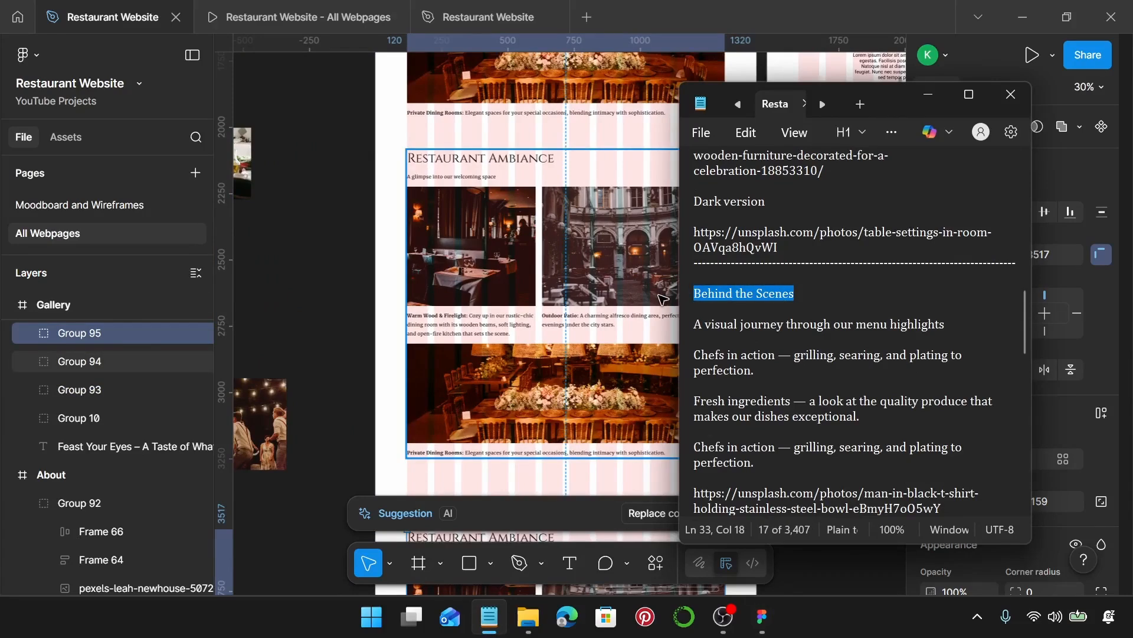
{"action": "left_click", "coordinate": [449, 163]}
{"action": "double_click", "coordinate": [452, 161]}
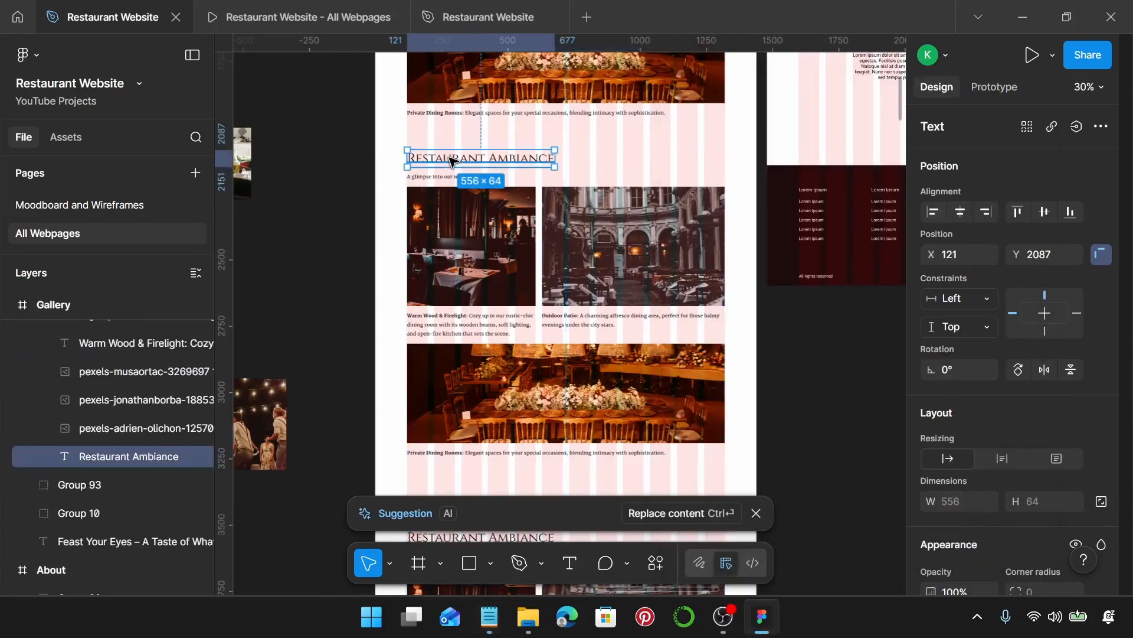
{"action": "double_click", "coordinate": [451, 159]}
{"action": "key", "text": "ctrl+v"}
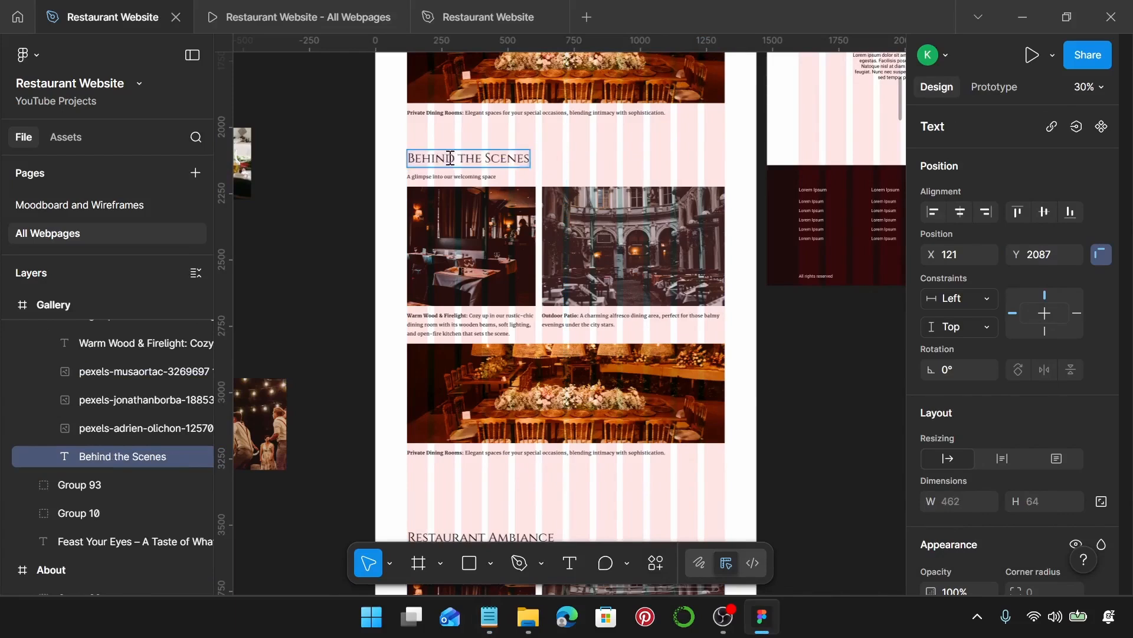
- Replace the subtitle under Behind the Scenes with "A visual journey through our menu highlights" from the Notepad notes
{"action": "left_click", "coordinate": [490, 617]}
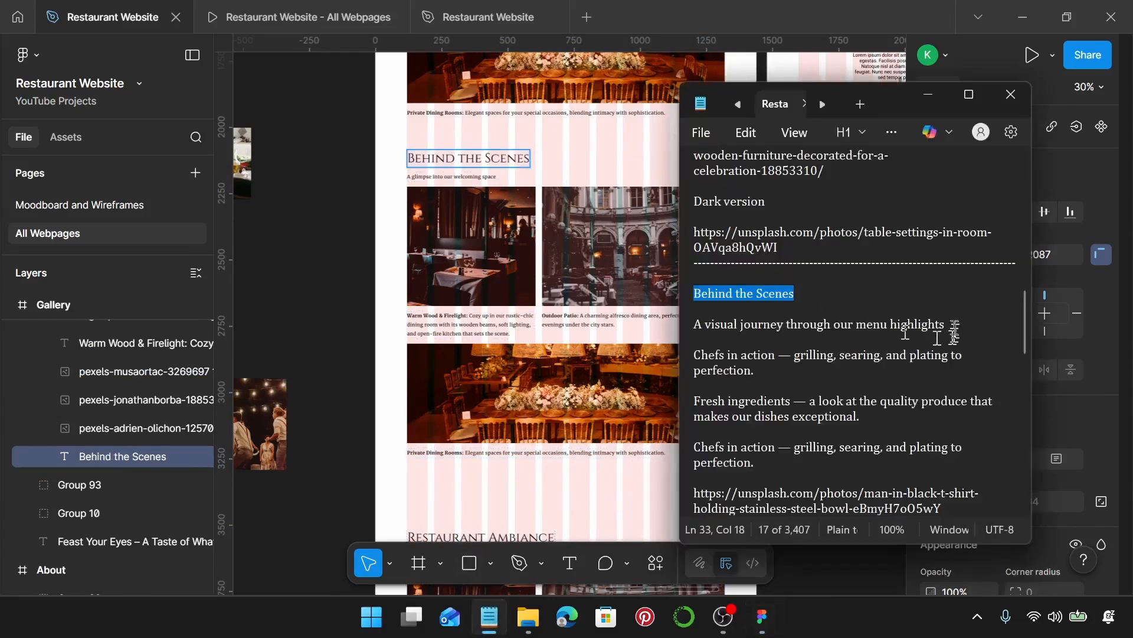
{"action": "left_click_drag", "start_coordinate": [954, 330], "coordinate": [685, 328]}
{"action": "key", "text": "ctrl+c"}
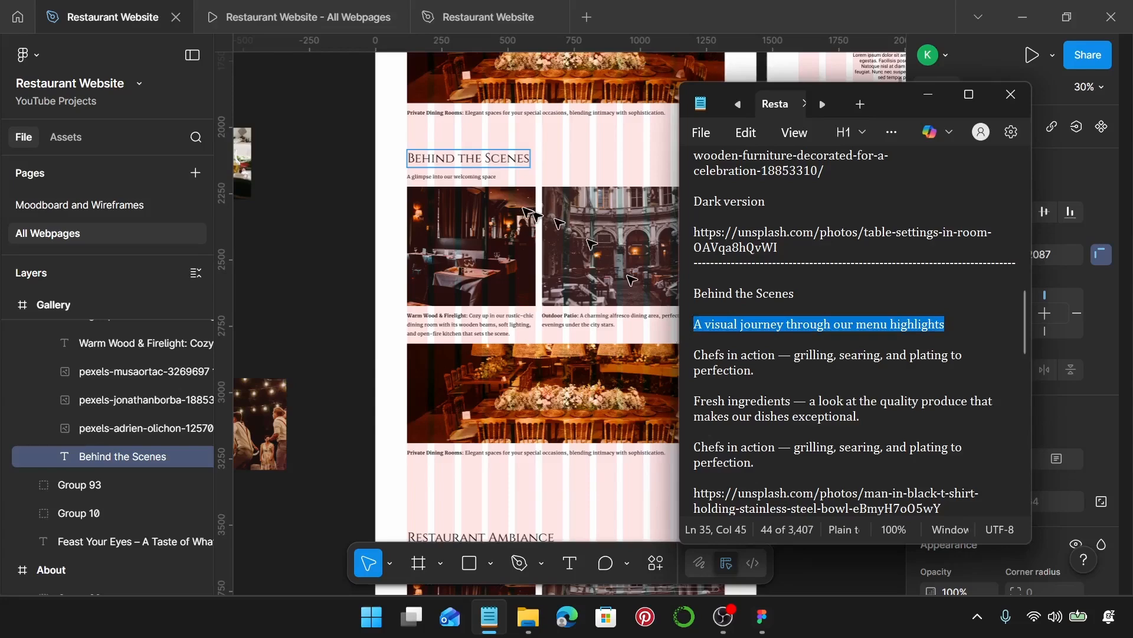
{"action": "double_click", "coordinate": [444, 180]}
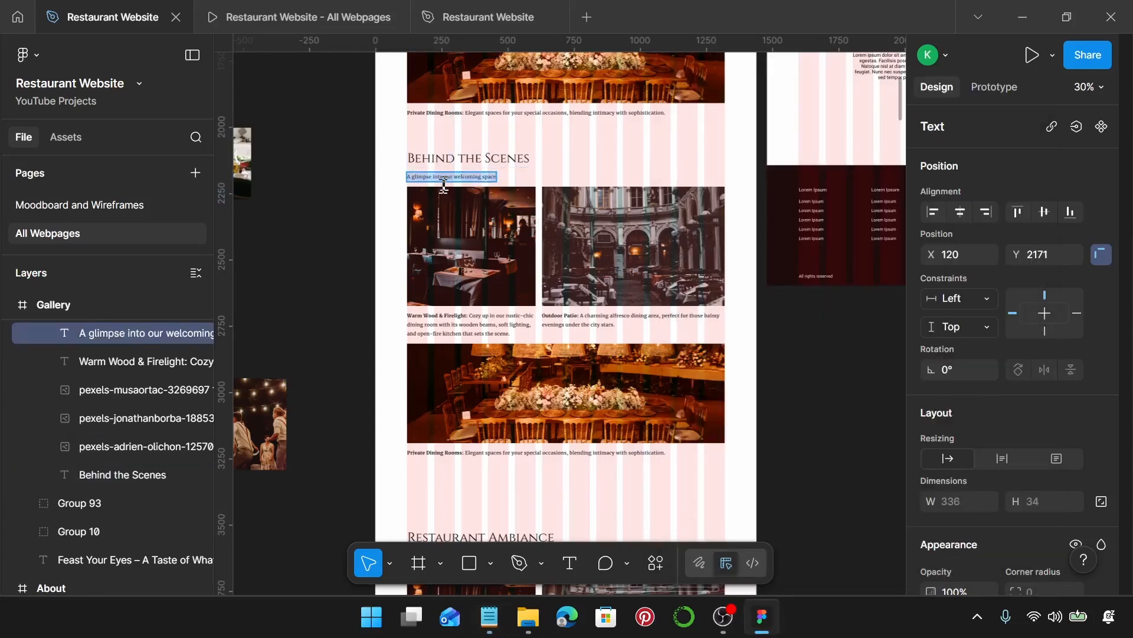
{"action": "key", "text": "ctrl+v"}
- Swap the two upper photos under Behind the Scenes so the wider patio image comes first and the dining room image second
{"action": "left_click", "coordinate": [480, 248]}
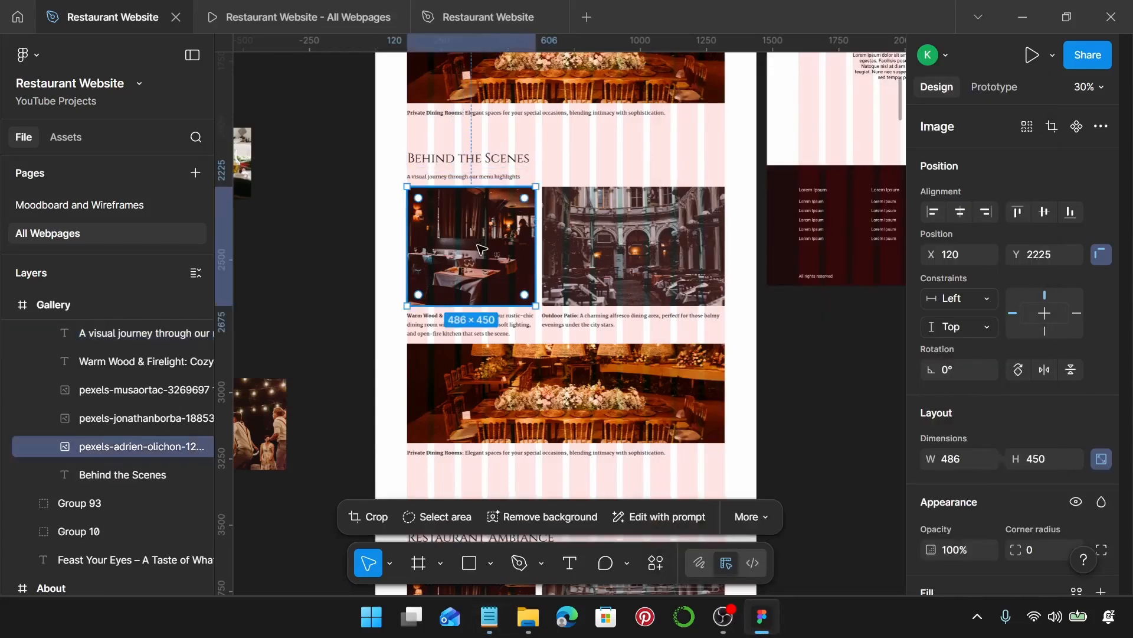
{"action": "scroll", "coordinate": [511, 301], "scroll_direction": "down", "scroll_amount": 2}
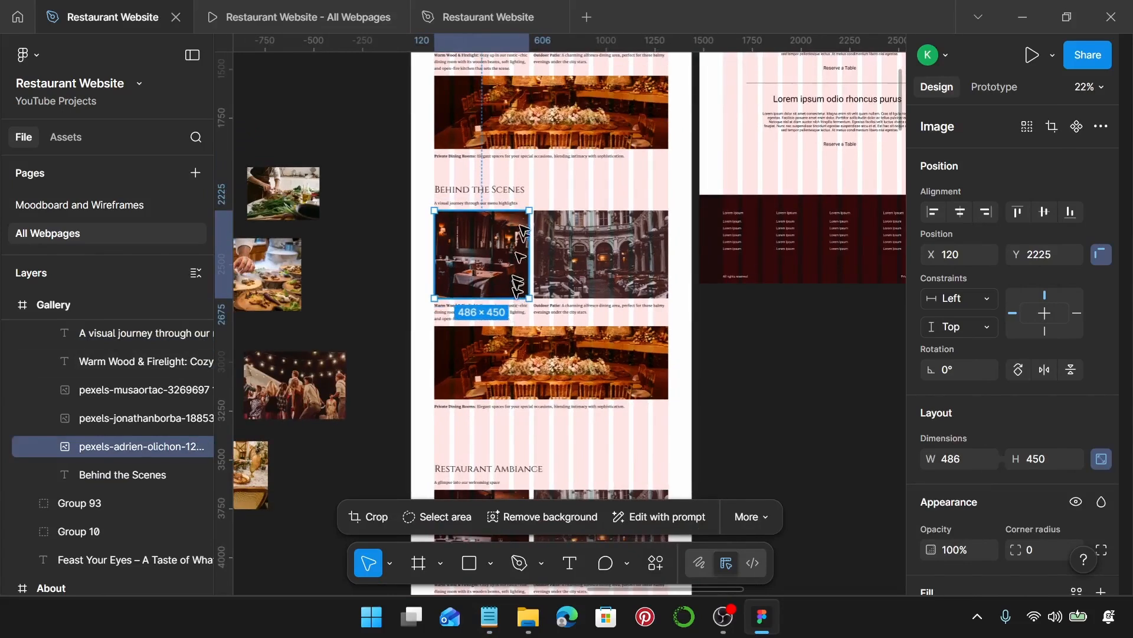
{"action": "scroll", "coordinate": [974, 393], "scroll_direction": "down", "scroll_amount": 3}
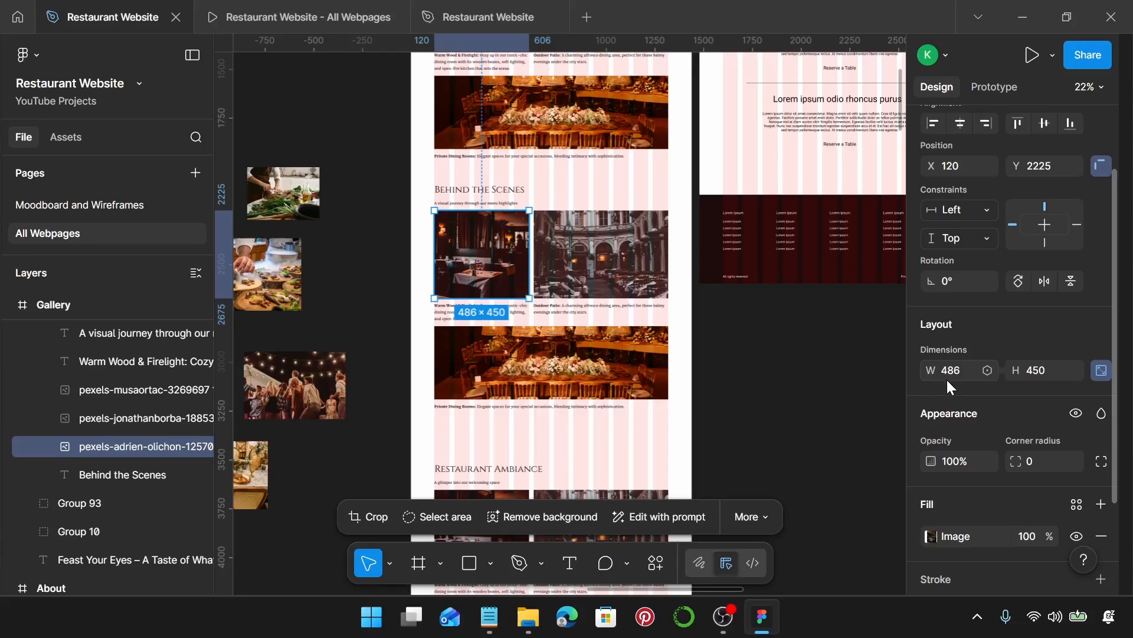
{"action": "scroll", "coordinate": [708, 337], "scroll_direction": "left", "scroll_amount": 1}
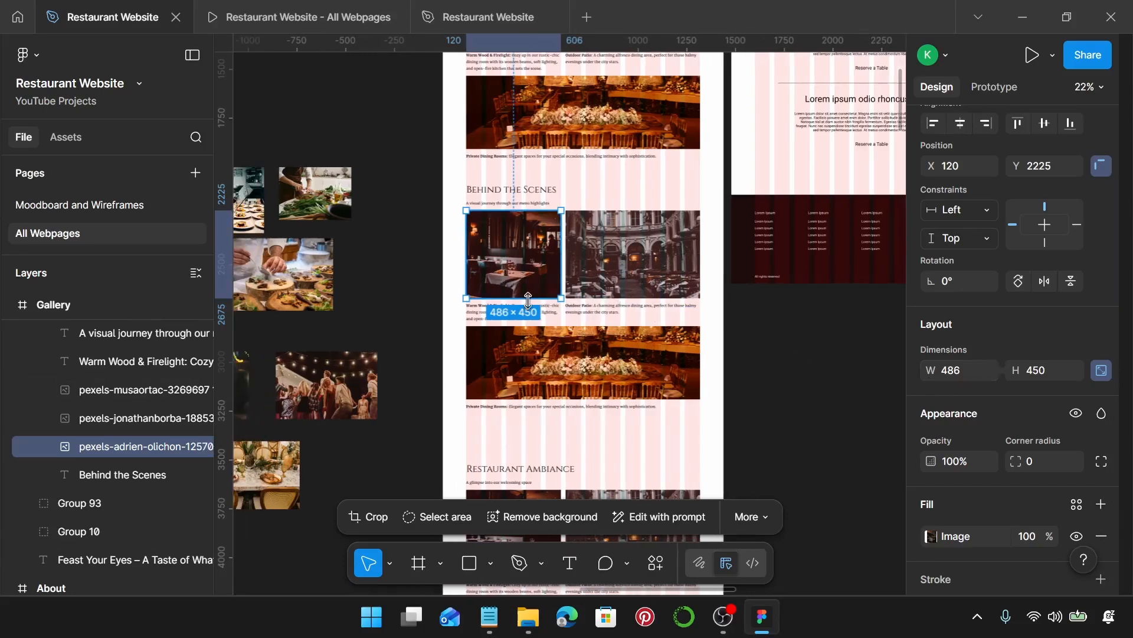
{"action": "scroll", "coordinate": [525, 293], "scroll_direction": "up", "scroll_amount": 2}
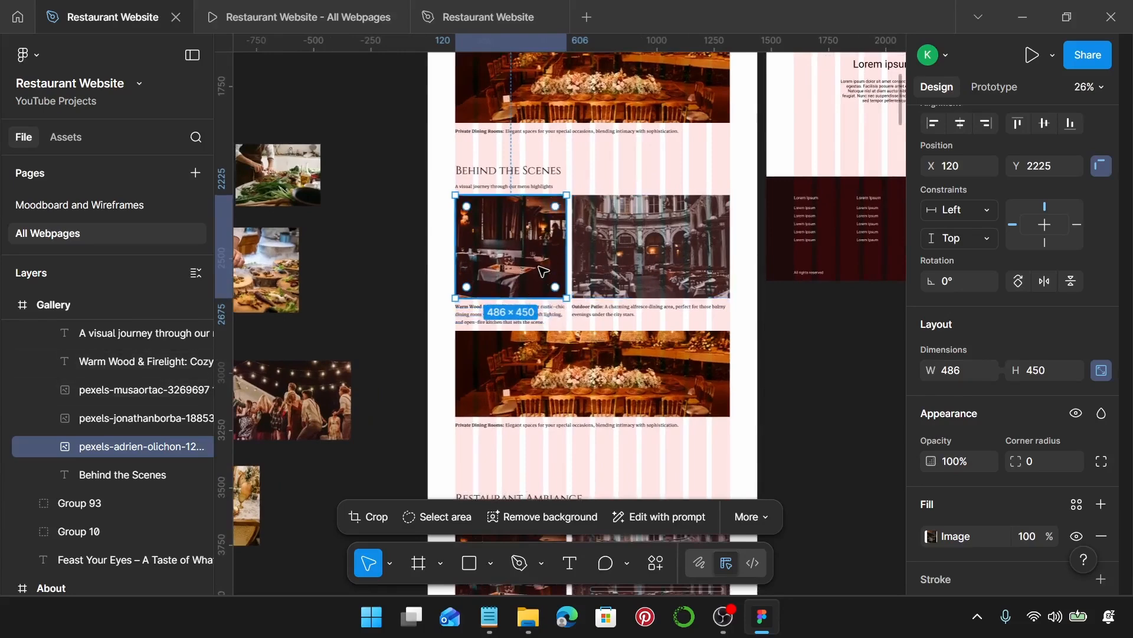
{"action": "scroll", "coordinate": [534, 275], "scroll_direction": "up", "scroll_amount": 2}
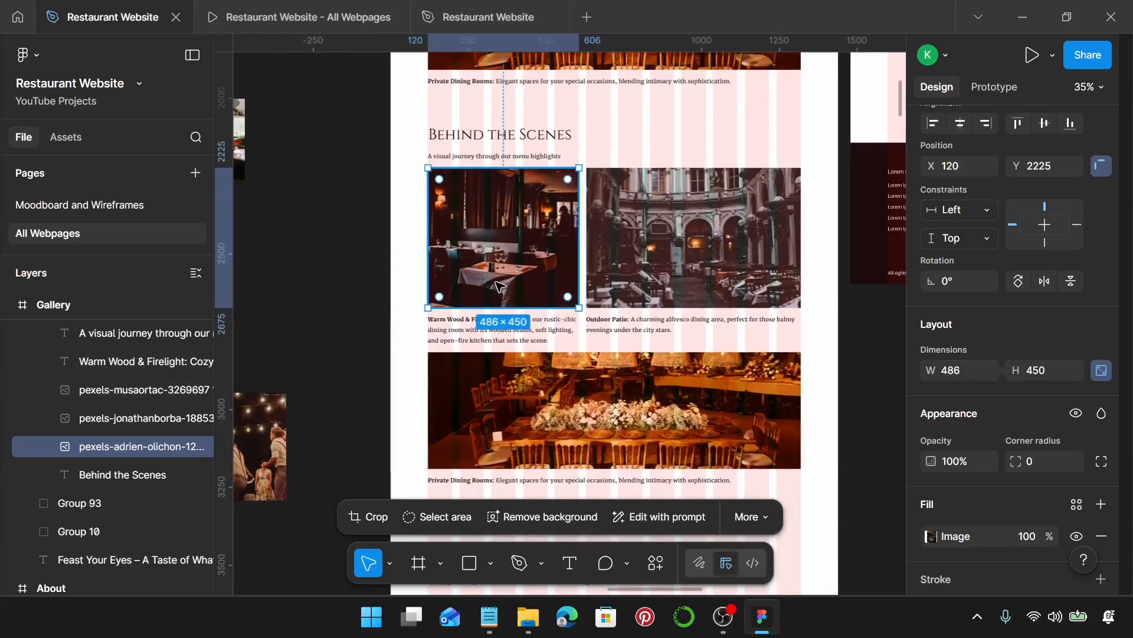
{"action": "left_click", "coordinate": [656, 274]}
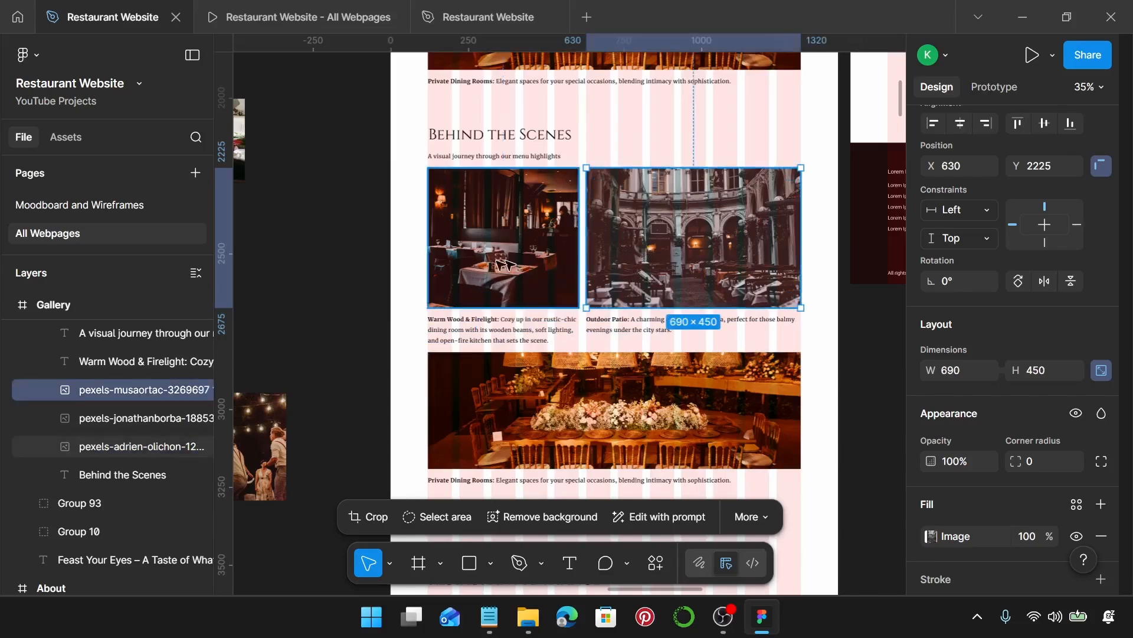
{"action": "left_click", "coordinate": [454, 263]}
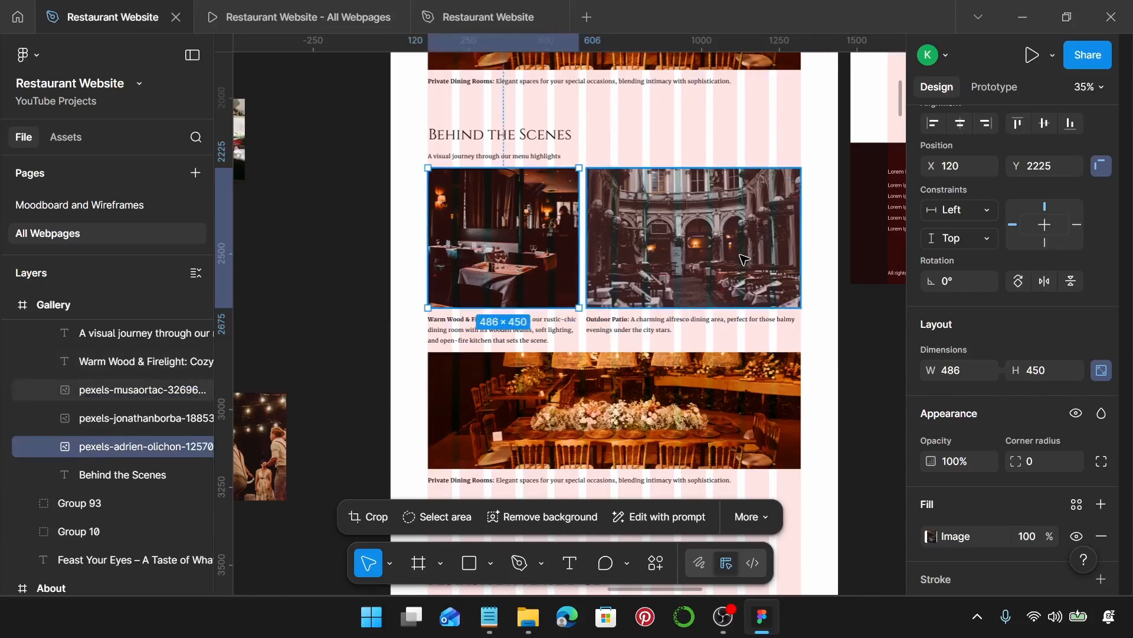
{"action": "scroll", "coordinate": [679, 260], "scroll_direction": "up", "scroll_amount": 1}
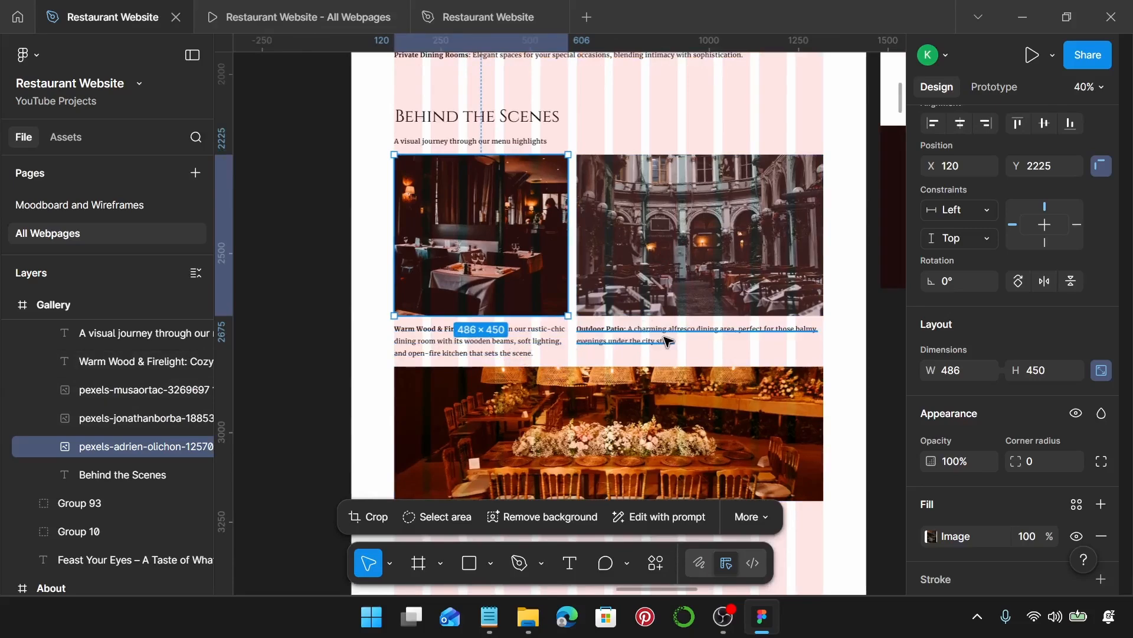
{"action": "left_click", "coordinate": [716, 209], "text": "shift"}
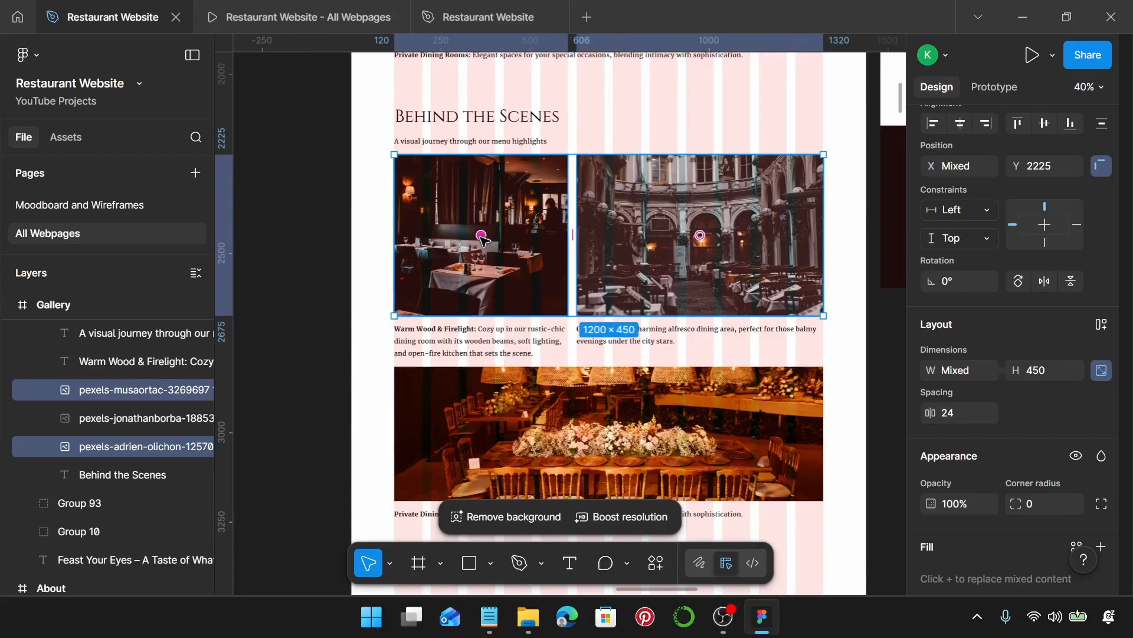
{"action": "left_click_drag", "start_coordinate": [481, 235], "coordinate": [760, 205]}
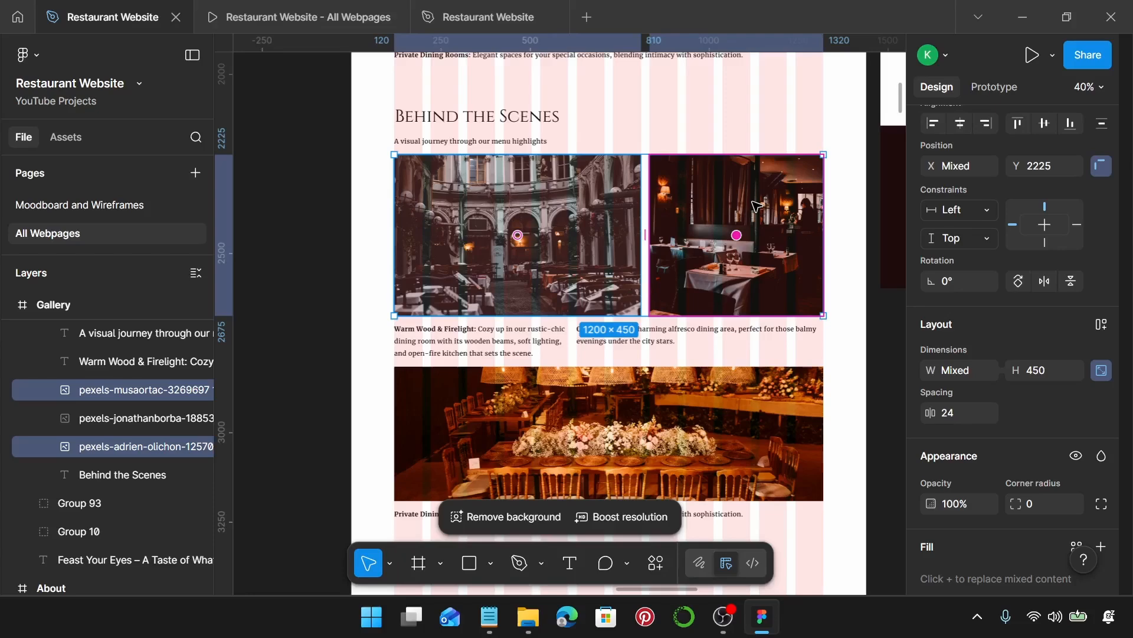
- Set the height of the two upper loose kitchen photos beside the Gallery frame to 450, keeping their proportions
{"action": "scroll", "coordinate": [757, 206], "scroll_direction": "down", "scroll_amount": 5}
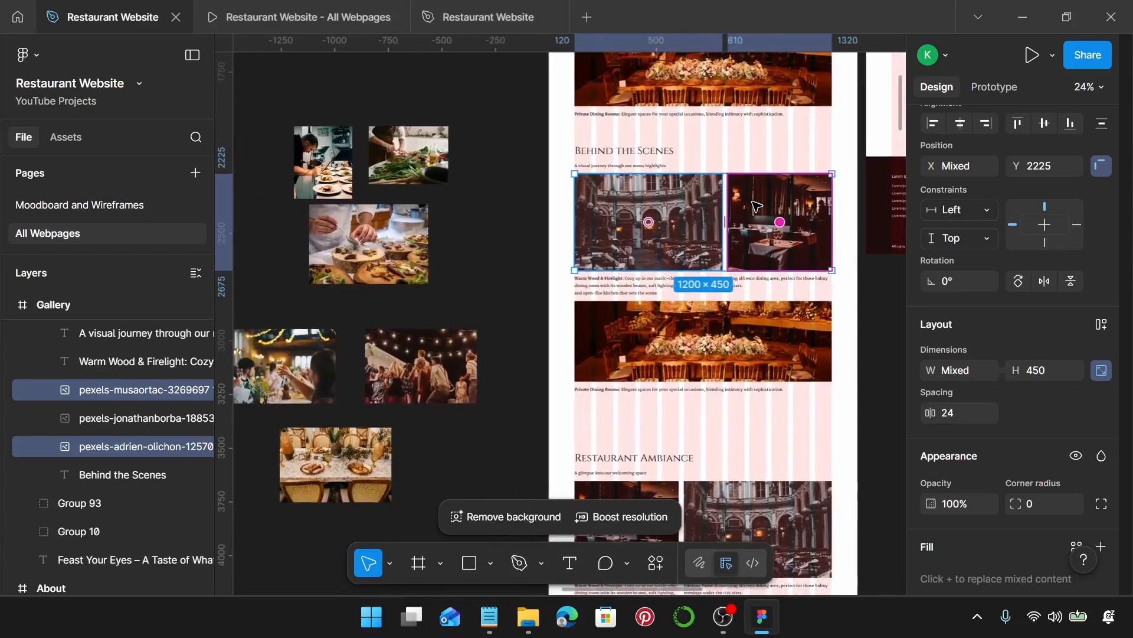
{"action": "left_click", "coordinate": [634, 200]}
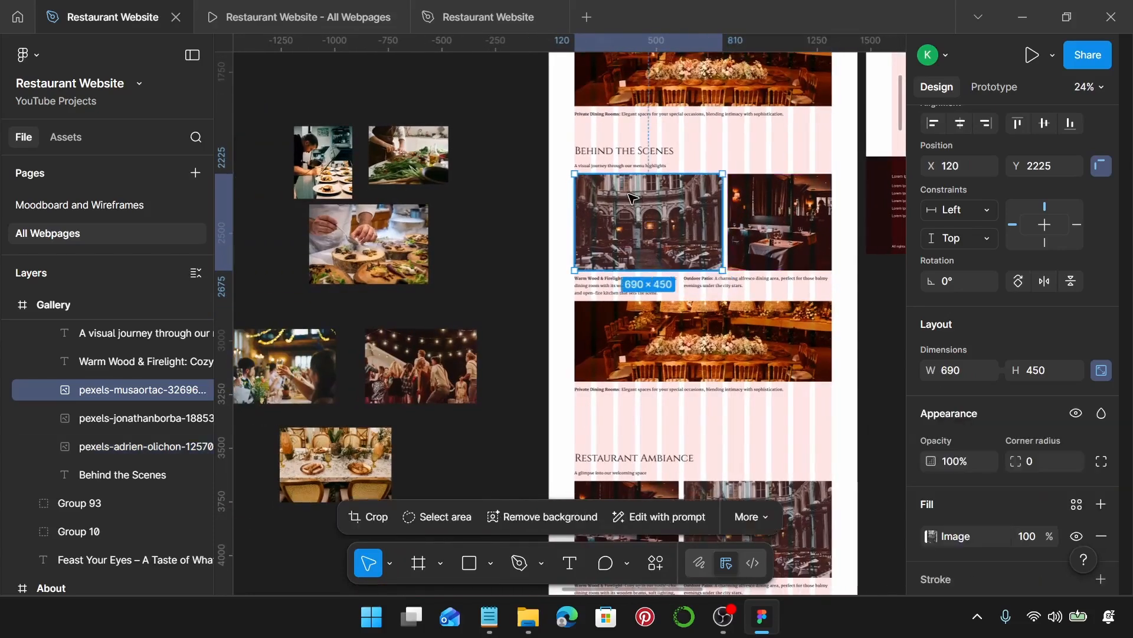
{"action": "scroll", "coordinate": [523, 211], "scroll_direction": "left", "scroll_amount": 2}
{"action": "left_click", "coordinate": [373, 150], "text": "shift"}
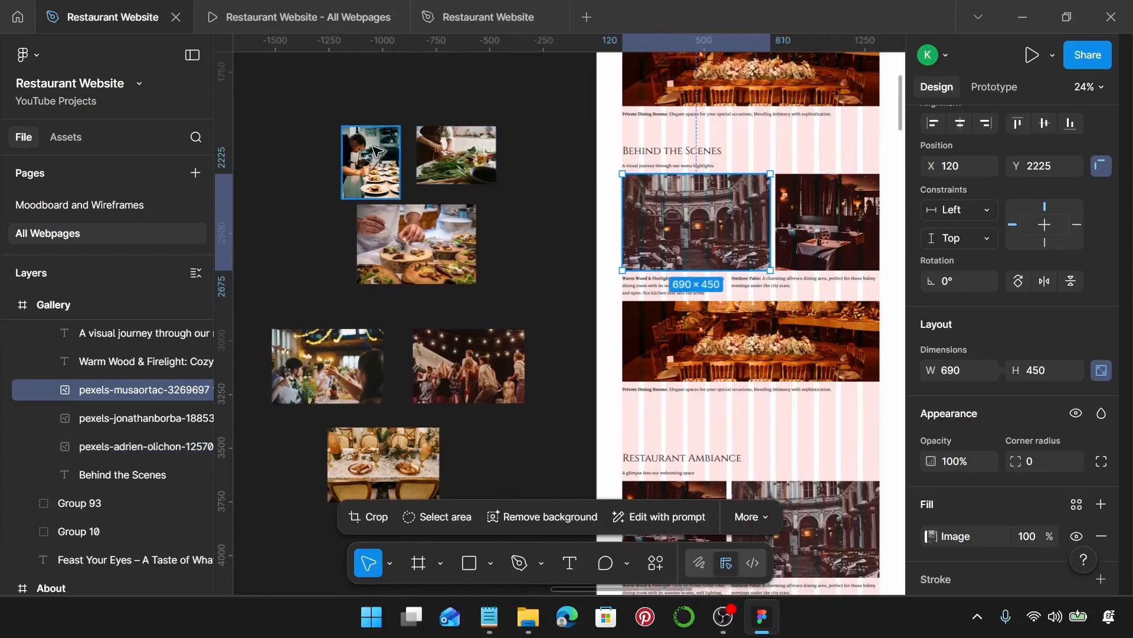
{"action": "left_click", "coordinate": [456, 155], "text": "shift"}
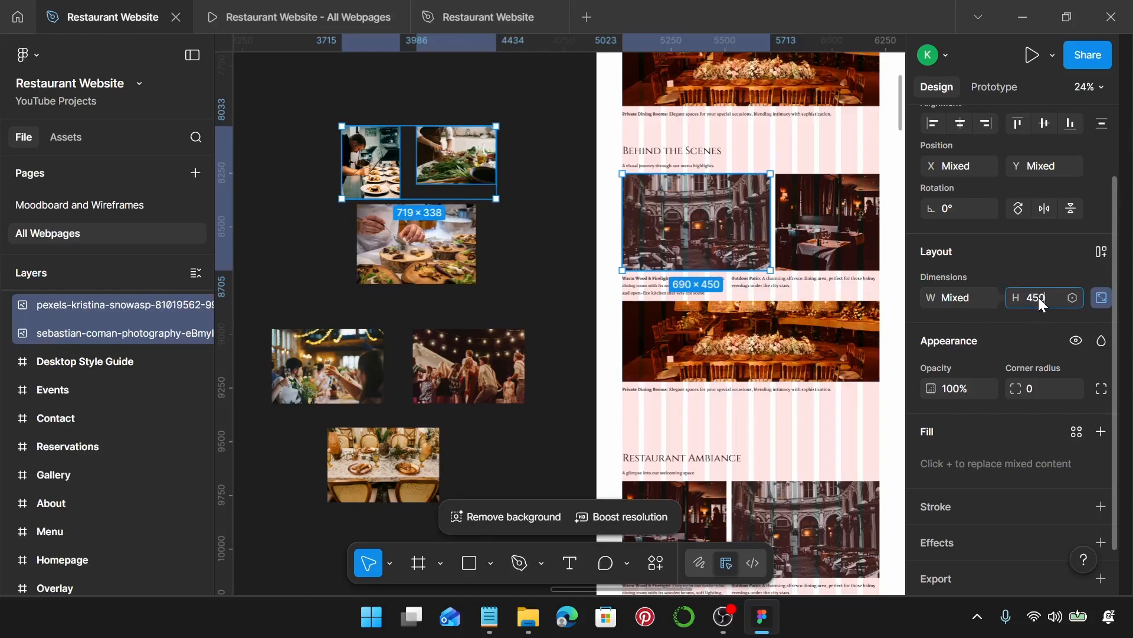
{"action": "key", "text": "Return"}
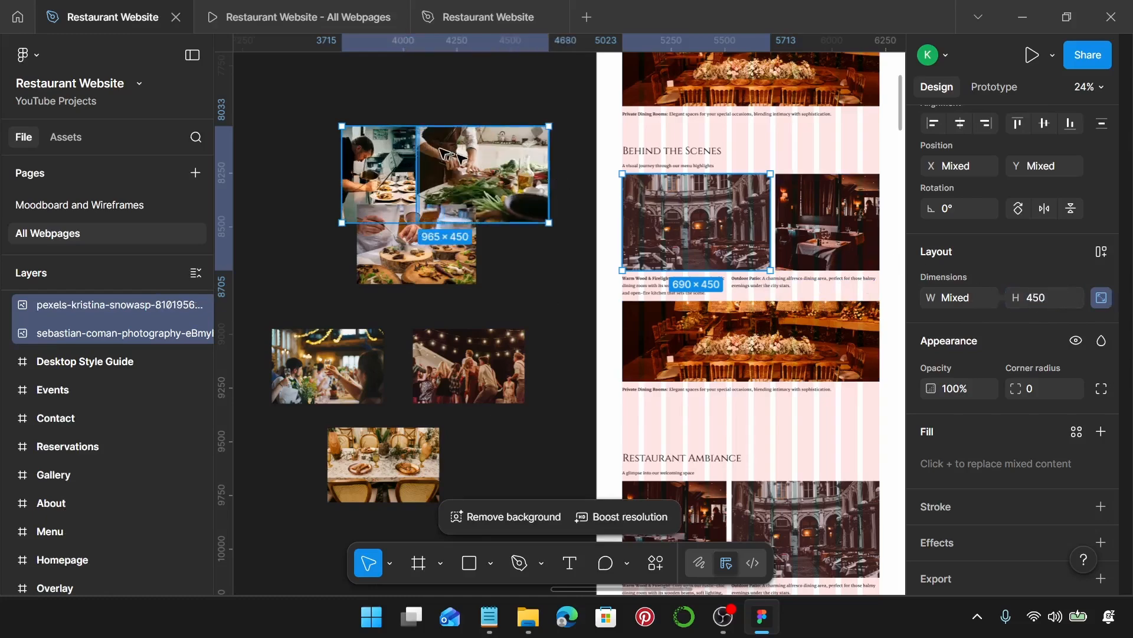
- Separate the photo of the chef plating dishes from the neighbouring kitchen photo, moving it to X 2704, Y 7947 on the empty canvas
{"action": "scroll", "coordinate": [441, 149], "scroll_direction": "left", "scroll_amount": 5}
{"action": "left_click_drag", "start_coordinate": [587, 156], "coordinate": [537, 121]}
{"action": "scroll", "coordinate": [540, 127], "scroll_direction": "up", "scroll_amount": 5, "text": "ctrl"}
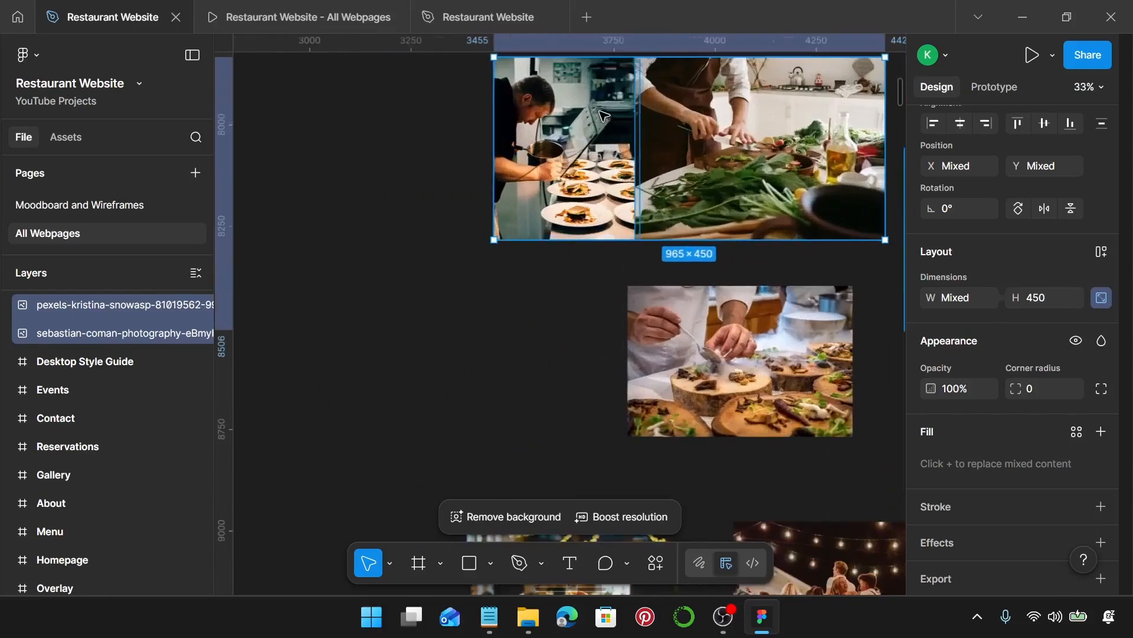
{"action": "left_click", "coordinate": [549, 139]}
{"action": "left_click_drag", "start_coordinate": [549, 139], "coordinate": [405, 180]}
{"action": "scroll", "coordinate": [412, 182], "scroll_direction": "left", "scroll_amount": 3}
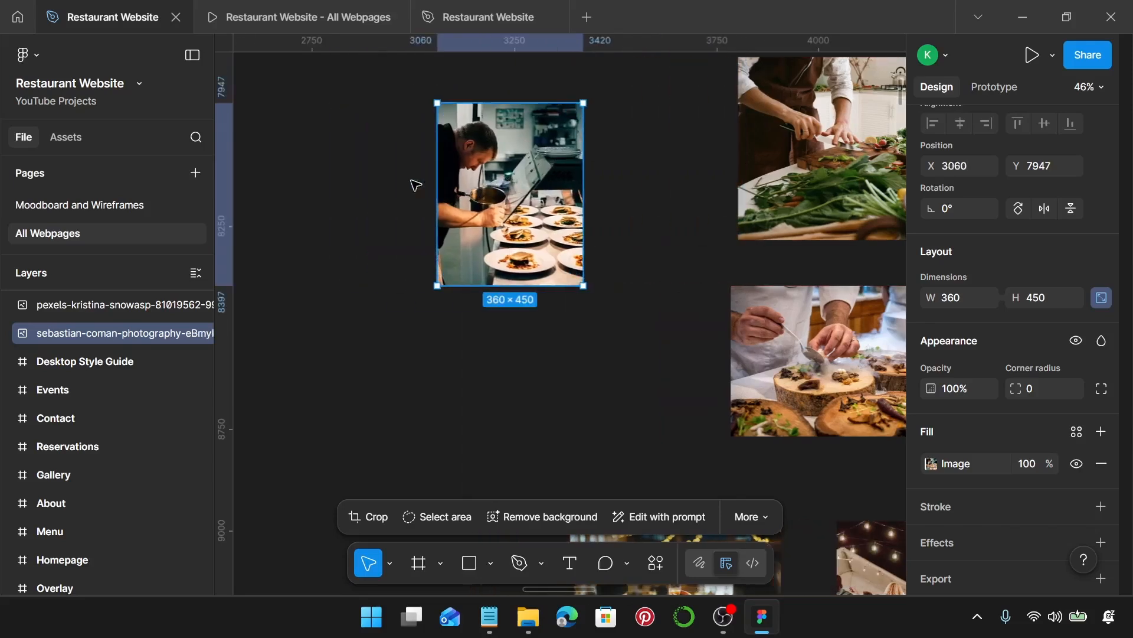
{"action": "left_click_drag", "start_coordinate": [494, 176], "coordinate": [352, 177]}
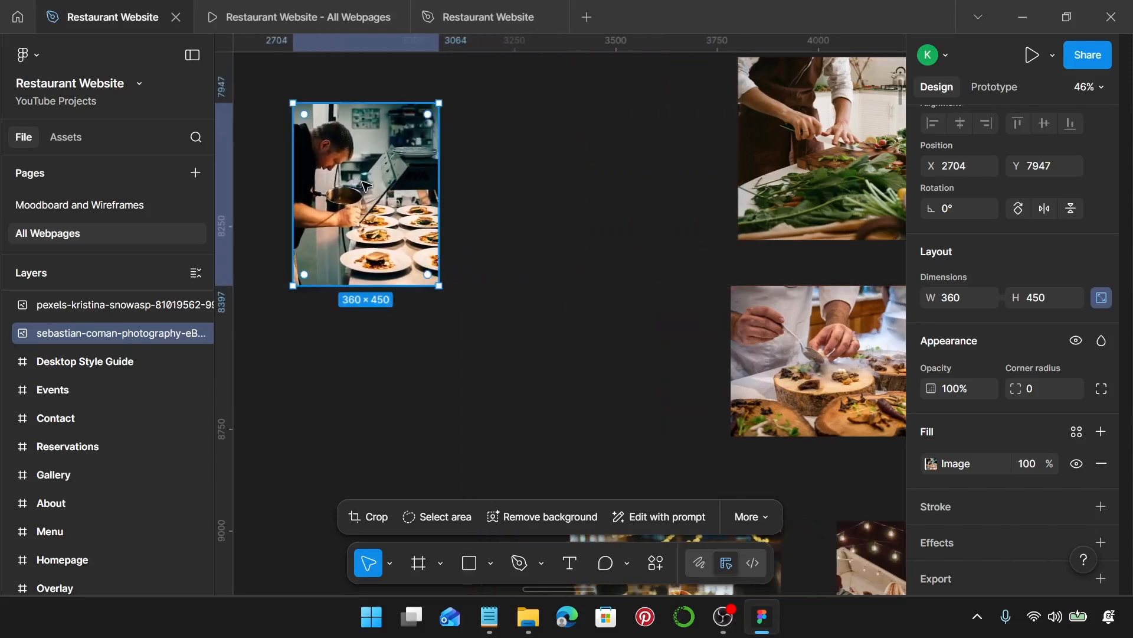
- Open the plating photo for cropping and widen its crop frame to 690 × 450
{"action": "scroll", "coordinate": [366, 186], "scroll_direction": "left", "scroll_amount": 1}
{"action": "double_click", "coordinate": [414, 204]}
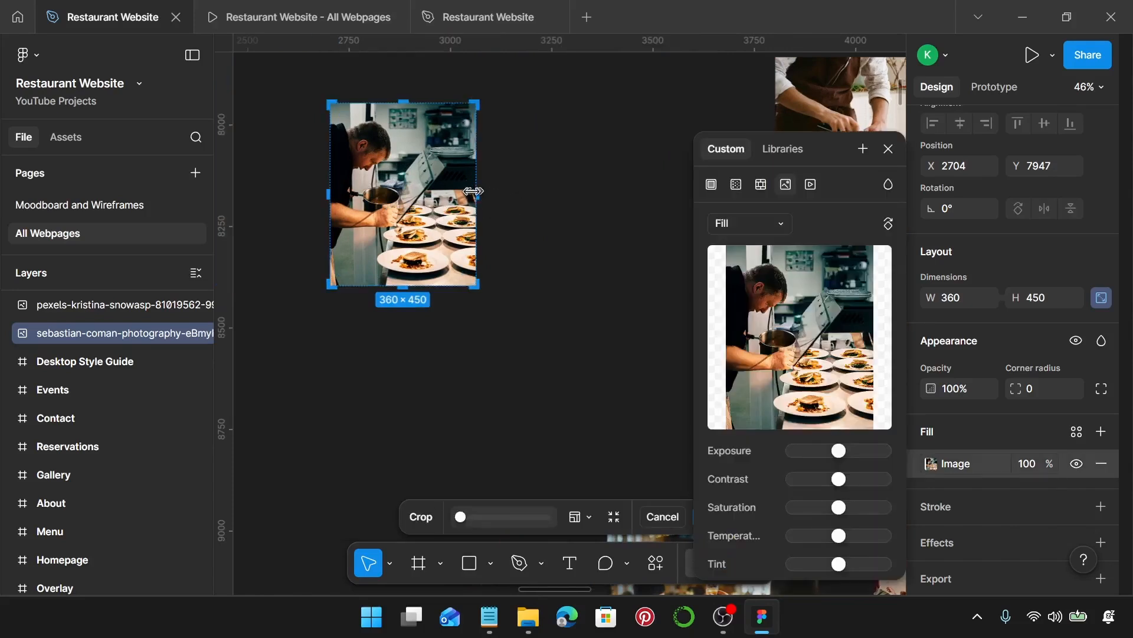
{"action": "left_click_drag", "start_coordinate": [471, 191], "coordinate": [609, 192]}
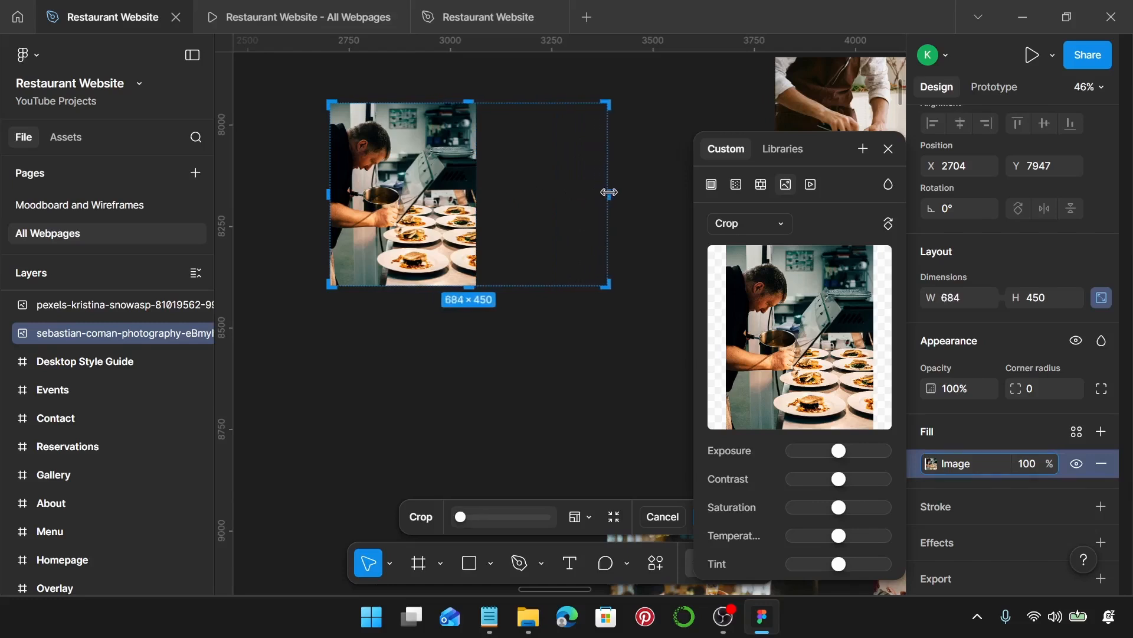
{"action": "scroll", "coordinate": [607, 191], "scroll_direction": "up", "scroll_amount": 10}
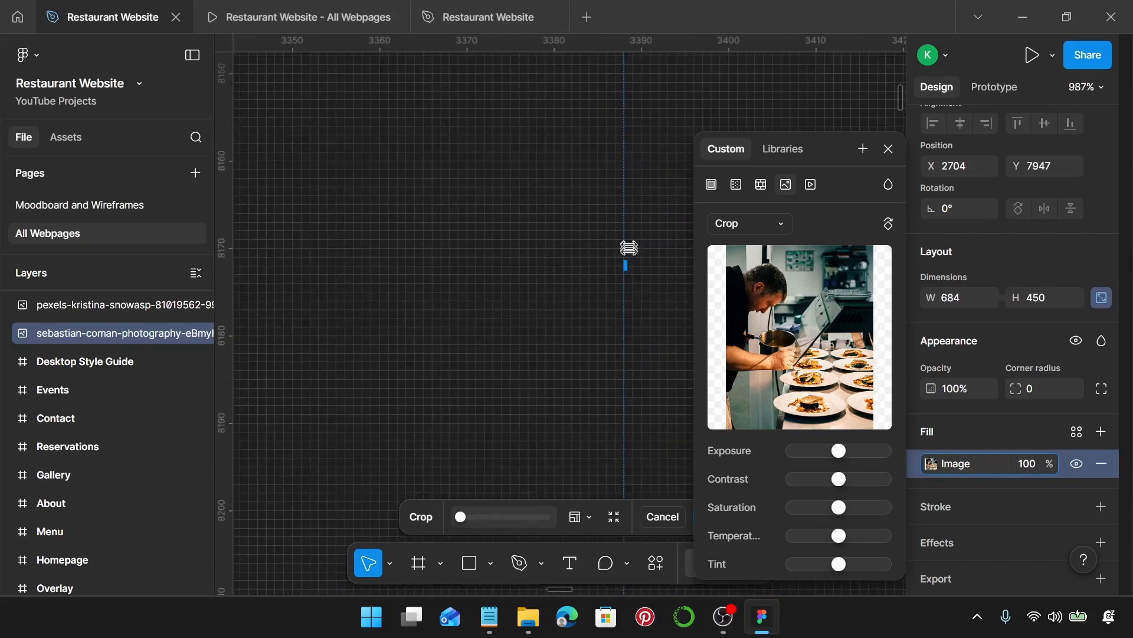
{"action": "scroll", "coordinate": [614, 253], "scroll_direction": "down", "scroll_amount": 1}
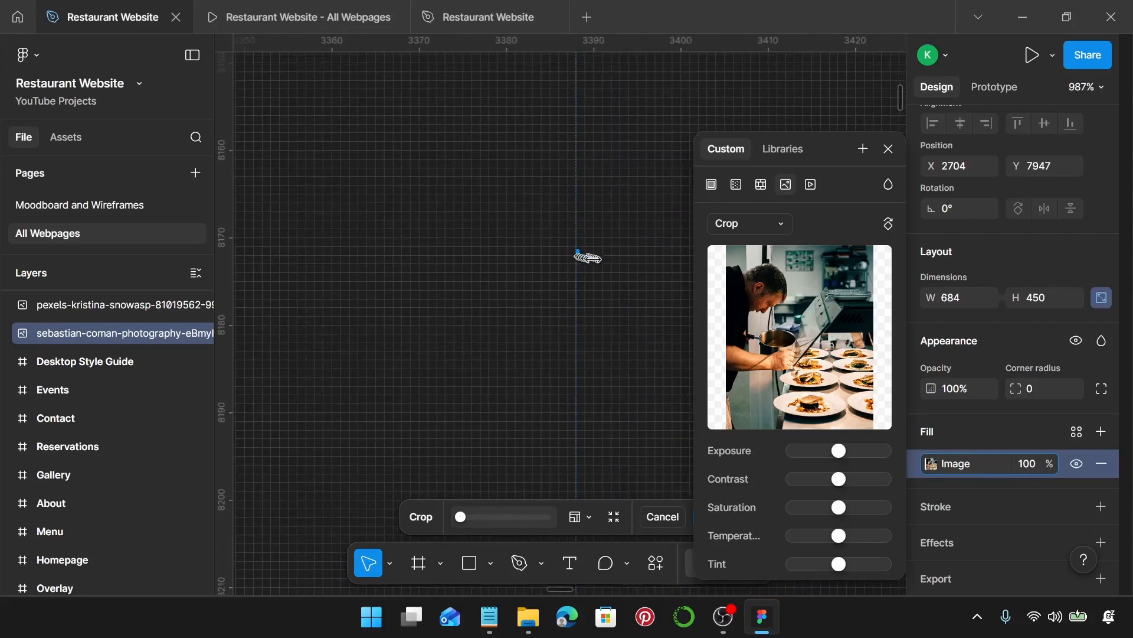
{"action": "left_click_drag", "start_coordinate": [577, 255], "coordinate": [602, 260]}
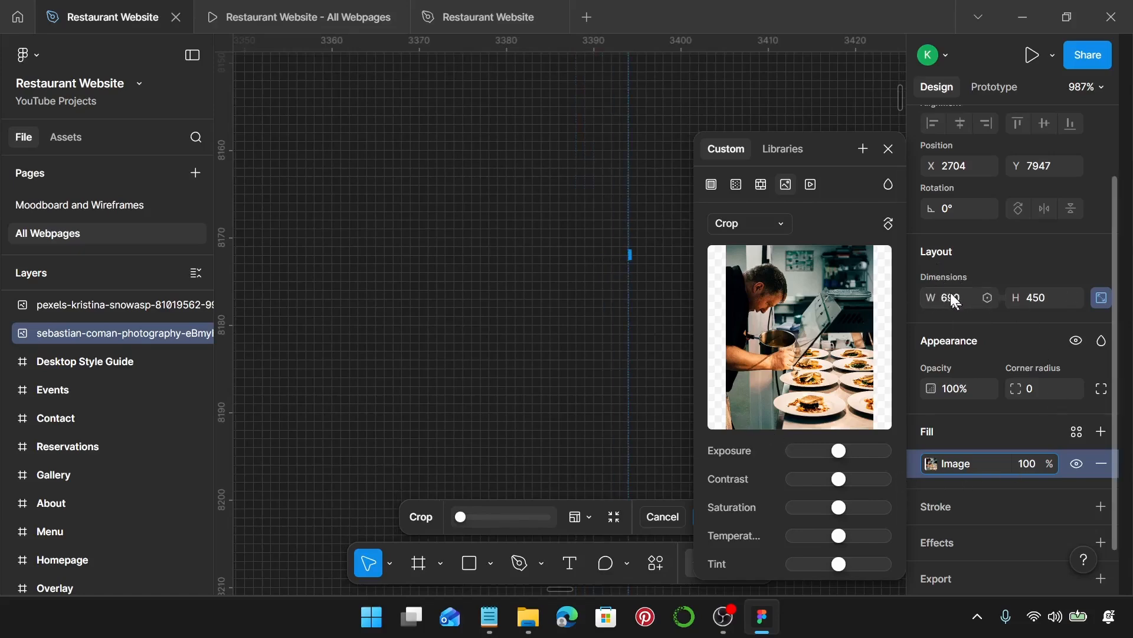
{"action": "scroll", "coordinate": [632, 260], "scroll_direction": "down", "scroll_amount": 10}
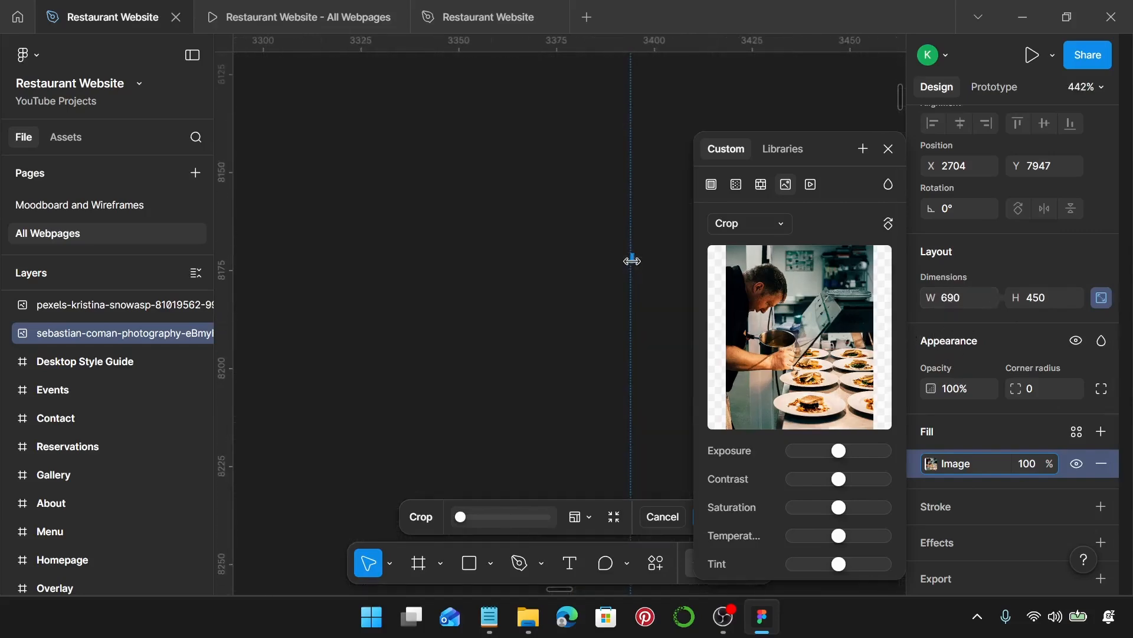
{"action": "scroll", "coordinate": [632, 260], "scroll_direction": "down", "scroll_amount": 3}
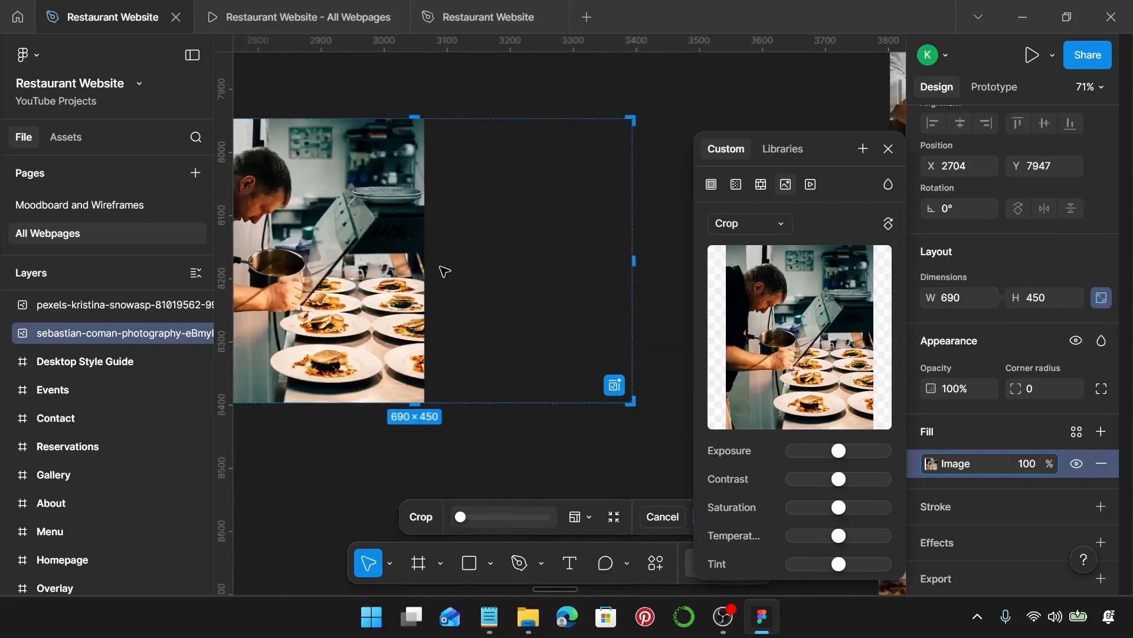
{"action": "scroll", "coordinate": [444, 271], "scroll_direction": "down", "scroll_amount": 2}
{"action": "scroll", "coordinate": [461, 321], "scroll_direction": "down", "scroll_amount": 2}
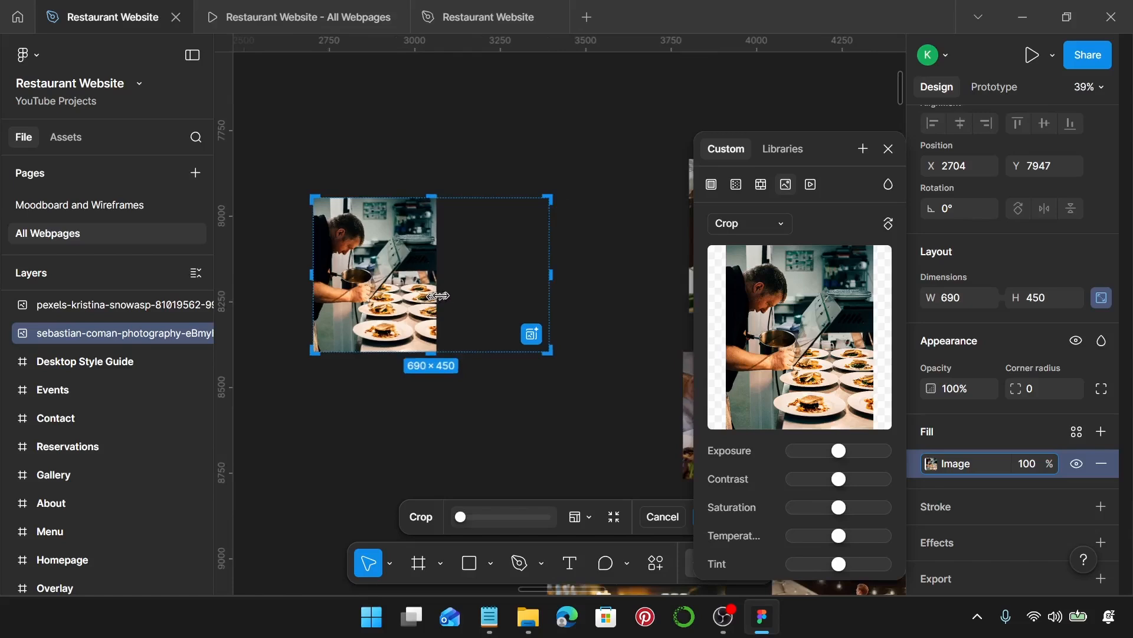
- Enlarge and reposition the plating photo within its crop frame to fill it with the chef's hands and plates, and apply the crop
{"action": "left_click_drag", "start_coordinate": [438, 295], "coordinate": [548, 294]}
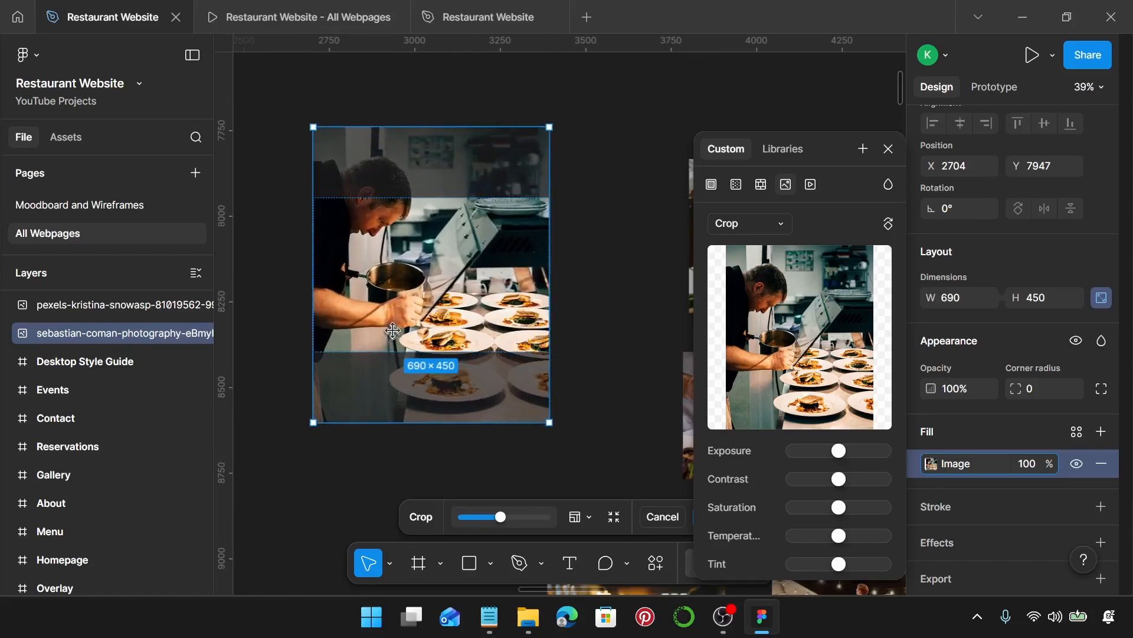
{"action": "left_click_drag", "start_coordinate": [393, 330], "coordinate": [392, 283]}
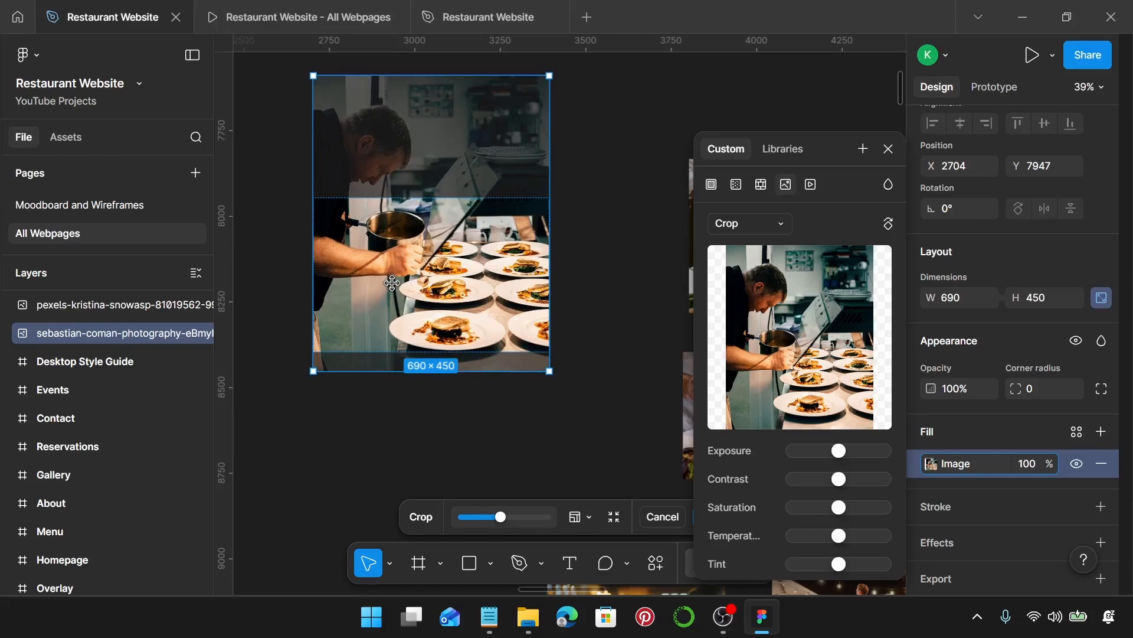
{"action": "mouse_move", "coordinate": [392, 282]}
{"action": "left_mouse_down"}
{"action": "mouse_move", "coordinate": [386, 269]}
{"action": "mouse_move", "coordinate": [386, 280]}
{"action": "left_mouse_up"}
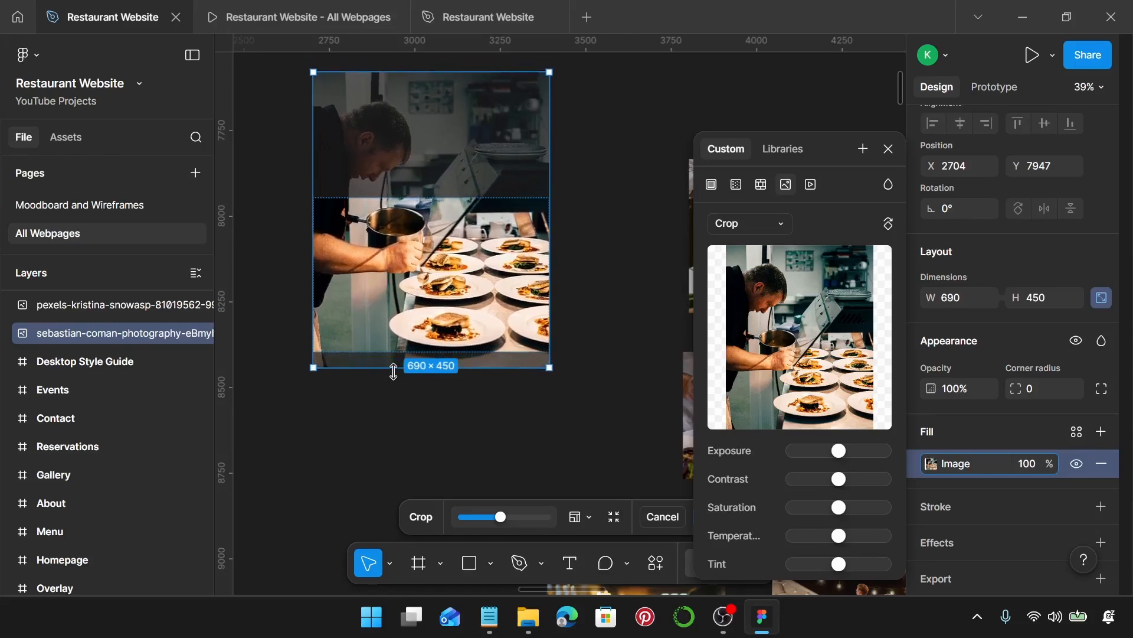
{"action": "left_click_drag", "start_coordinate": [393, 370], "coordinate": [396, 387]}
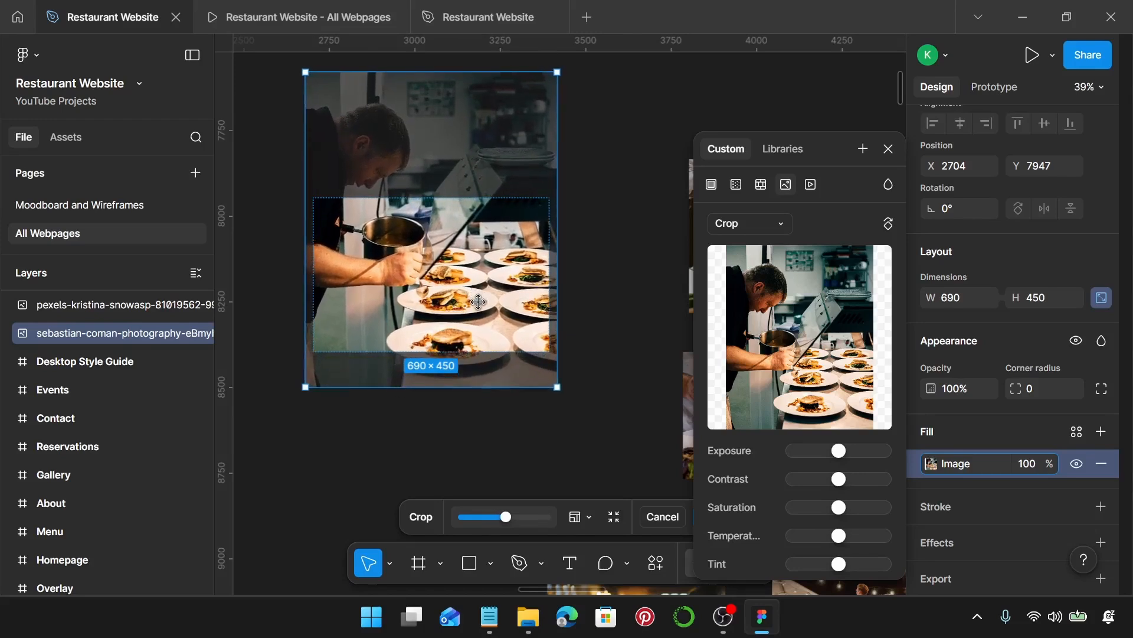
{"action": "left_click_drag", "start_coordinate": [479, 302], "coordinate": [469, 281]}
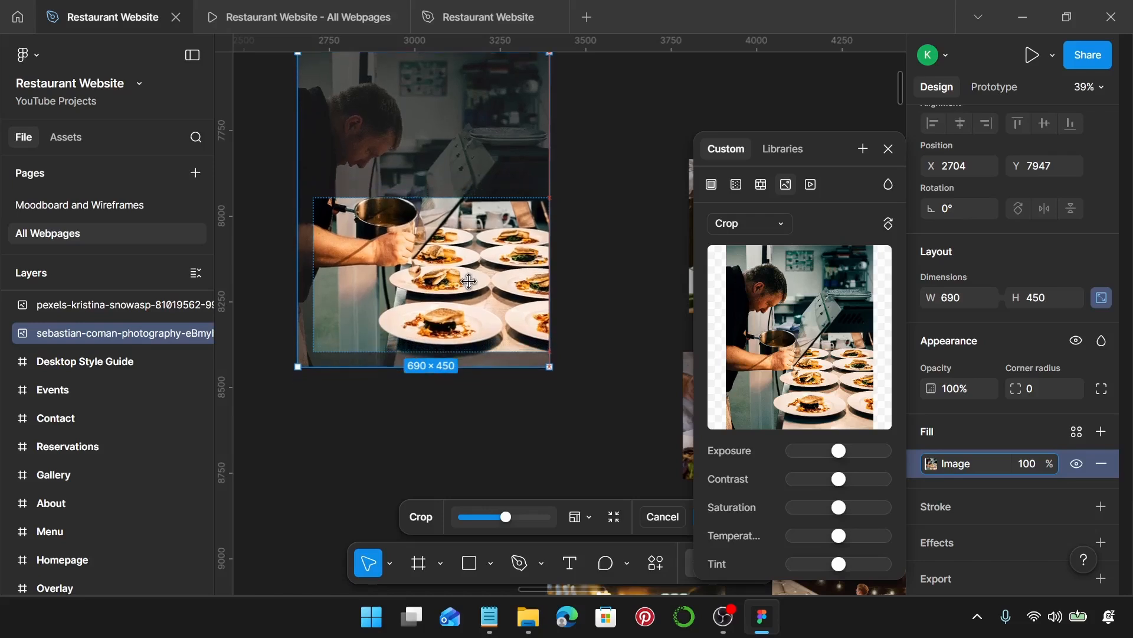
{"action": "left_click_drag", "start_coordinate": [306, 373], "coordinate": [297, 392]}
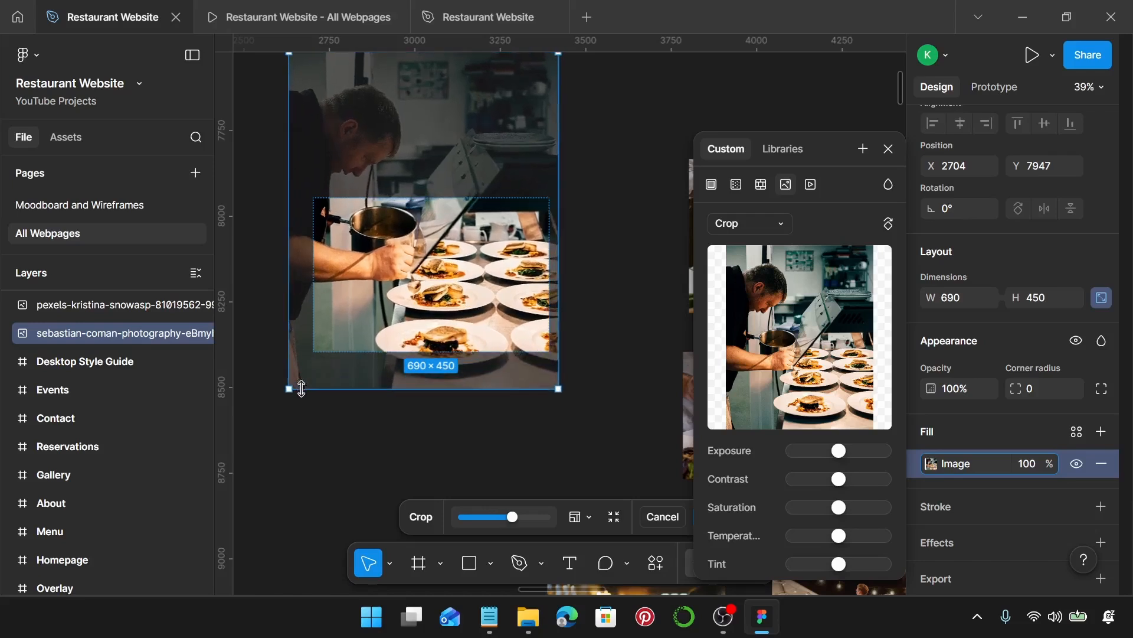
{"action": "left_click_drag", "start_coordinate": [445, 314], "coordinate": [439, 304]}
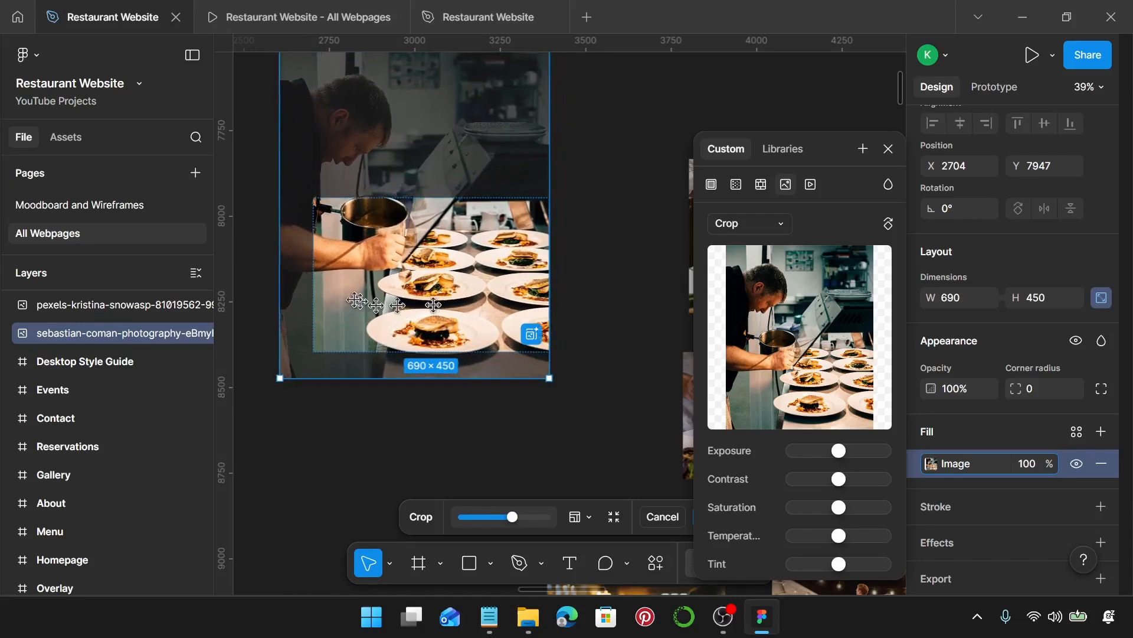
{"action": "left_click_drag", "start_coordinate": [286, 272], "coordinate": [289, 276]}
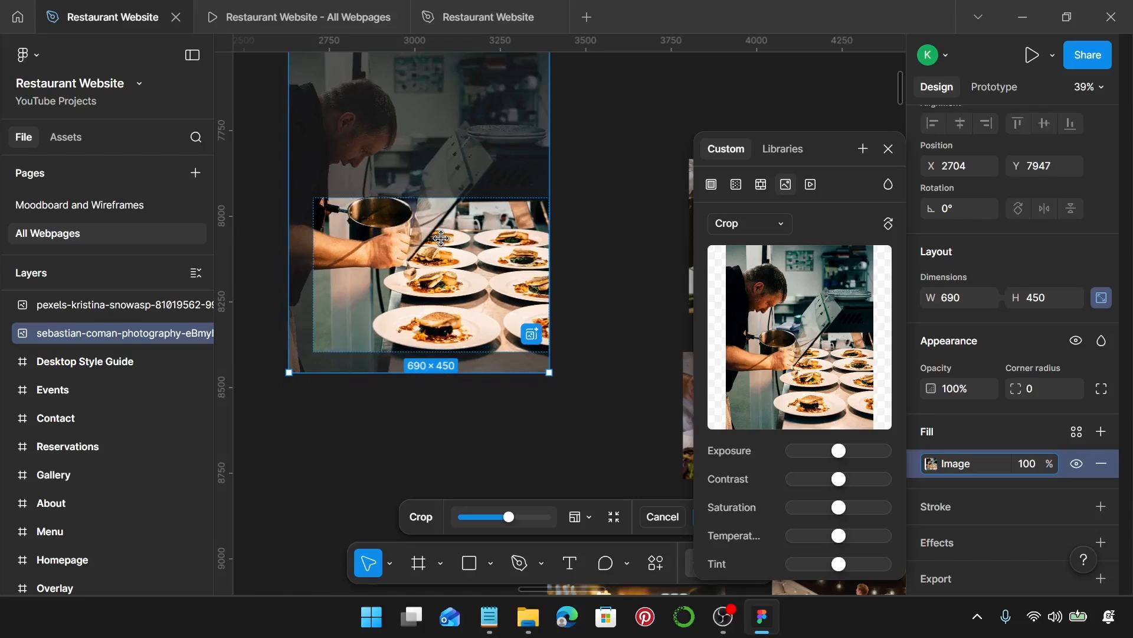
{"action": "left_click_drag", "start_coordinate": [442, 238], "coordinate": [442, 242]}
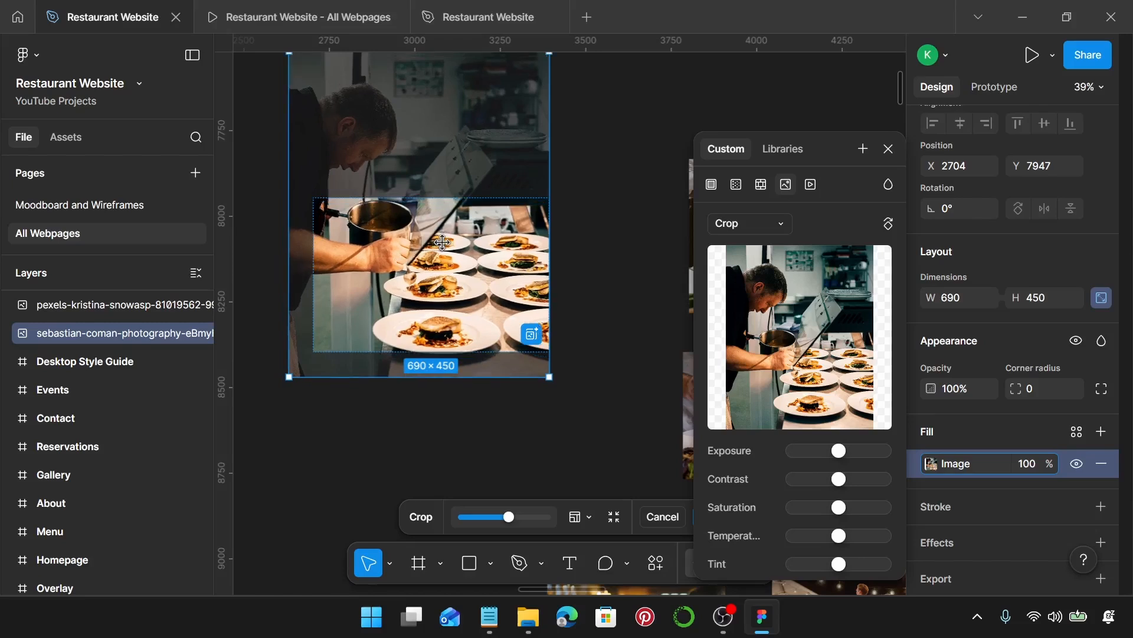
{"action": "key", "text": "Return"}
- Cut the cropped plating photo from the canvas
{"action": "scroll", "coordinate": [520, 384], "scroll_direction": "down", "scroll_amount": 3}
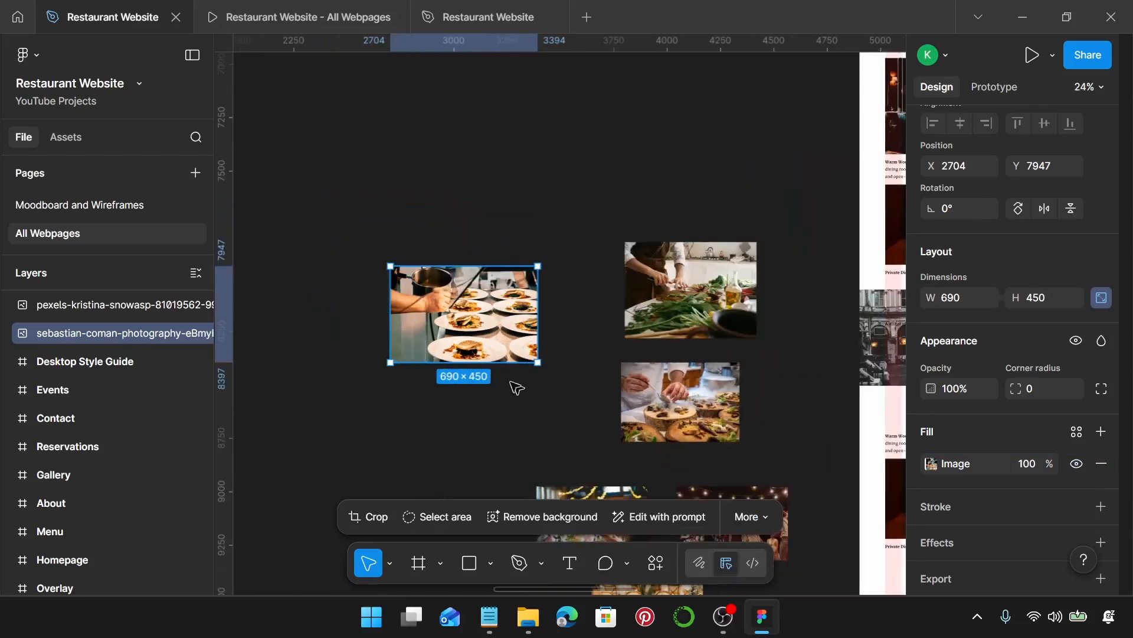
{"action": "left_click", "coordinate": [518, 387]}
{"action": "left_click", "coordinate": [474, 328]}
{"action": "key", "text": "Delete"}
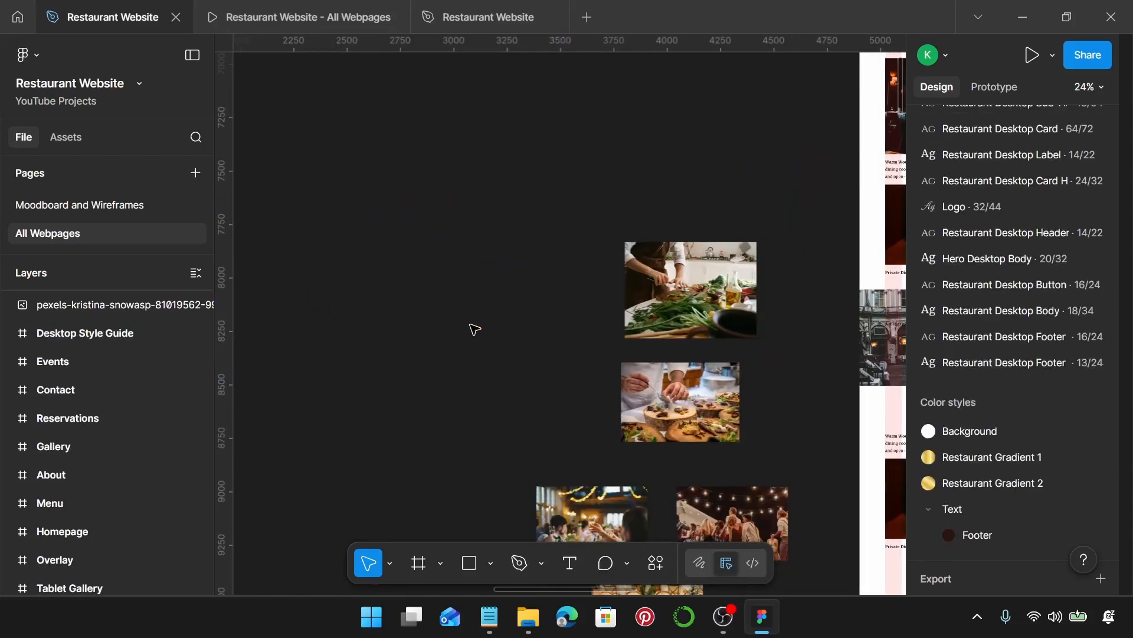
- Move the displaced patio photo back beneath the Behind the Scenes subtitle, aligned with the column's left margin and the adjacent dining-room photo
{"action": "scroll", "coordinate": [474, 328], "scroll_direction": "right", "scroll_amount": 5}
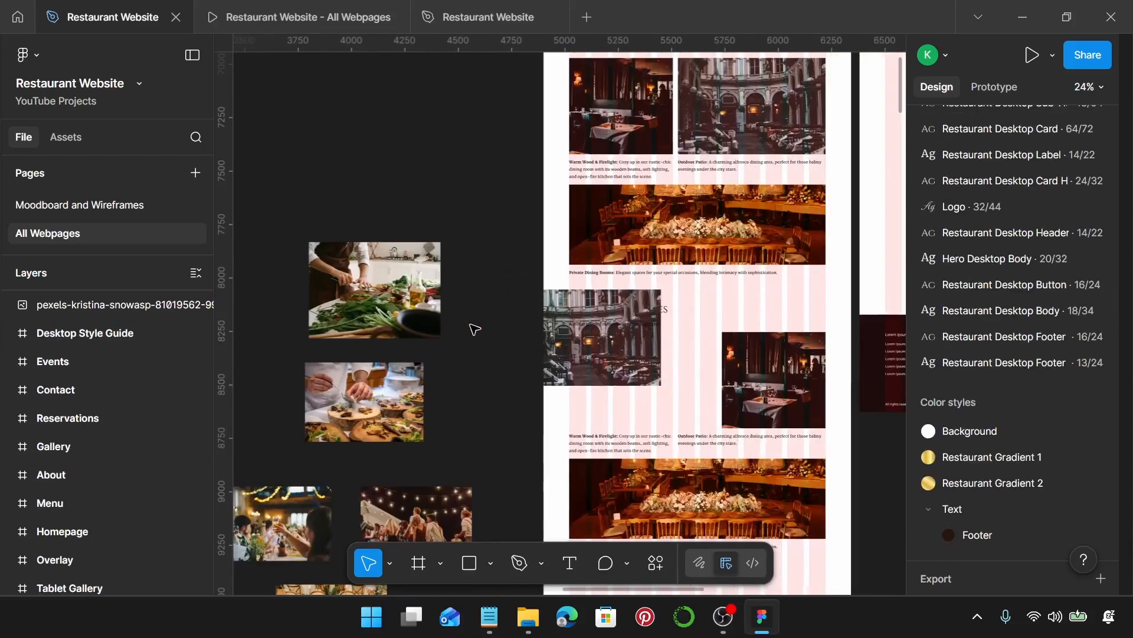
{"action": "left_click", "coordinate": [584, 361]}
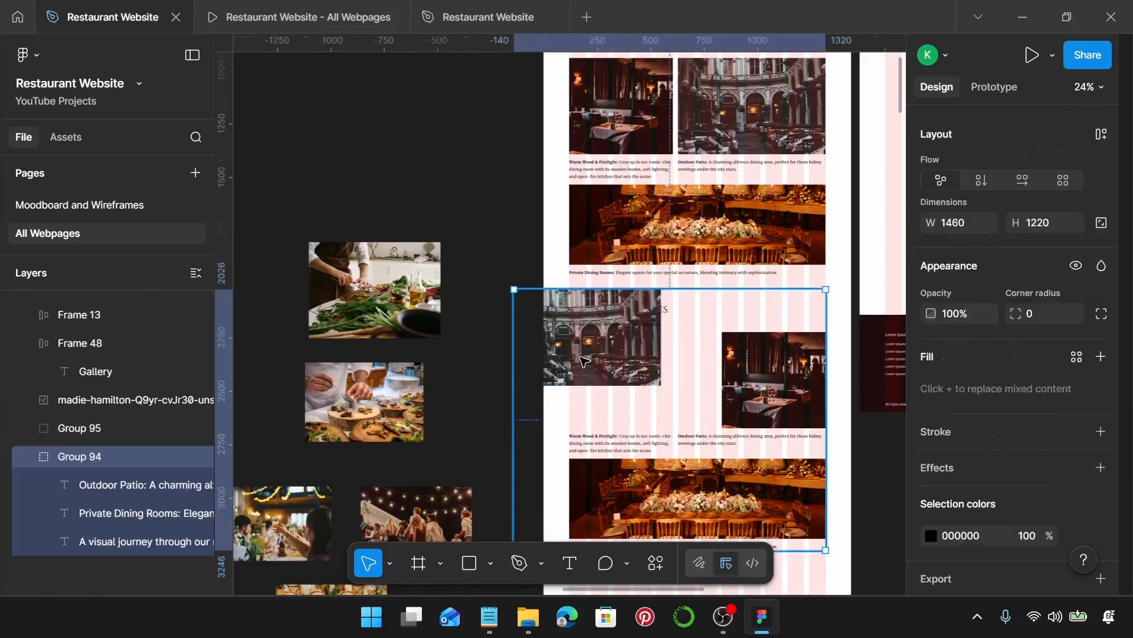
{"action": "scroll", "coordinate": [614, 349], "scroll_direction": "up", "scroll_amount": 3}
{"action": "double_click", "coordinate": [611, 345]}
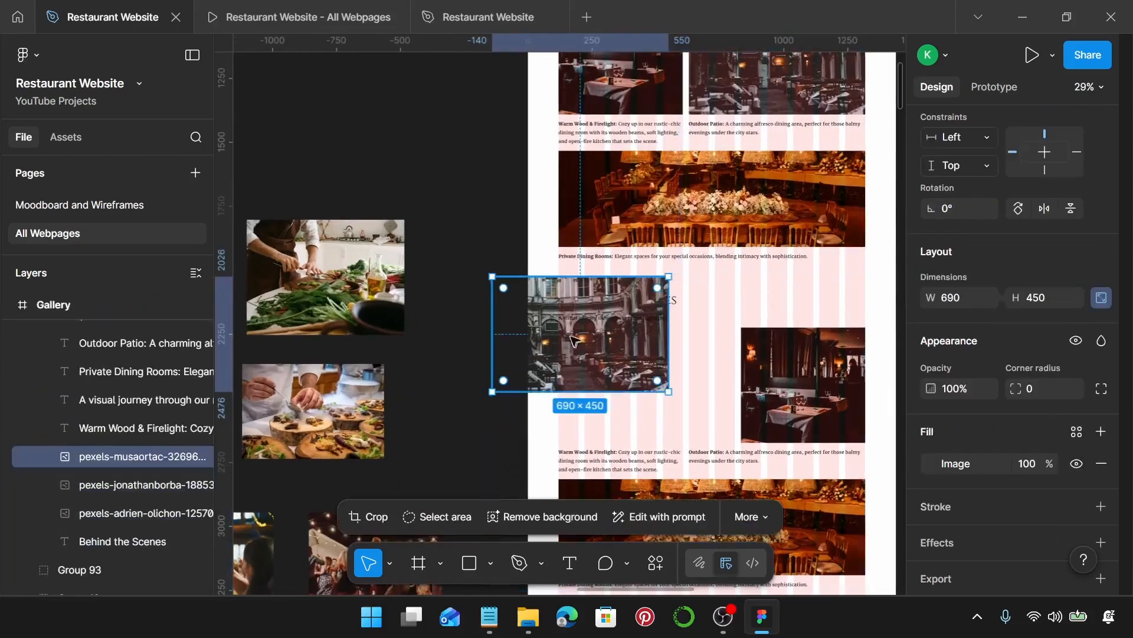
{"action": "left_click_drag", "start_coordinate": [562, 324], "coordinate": [630, 380]}
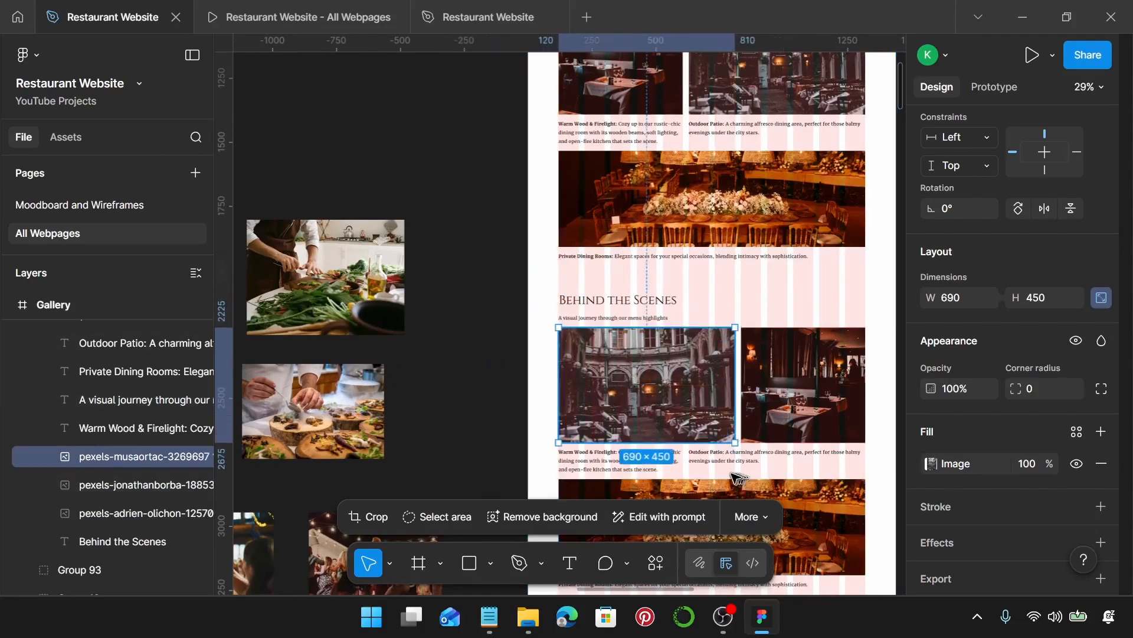
- Swap the Warm Wood & Firelight and Outdoor Patio captions beneath the two Behind the Scenes photos
{"action": "scroll", "coordinate": [717, 458], "scroll_direction": "up", "scroll_amount": 3}
{"action": "scroll", "coordinate": [717, 457], "scroll_direction": "down", "scroll_amount": 3}
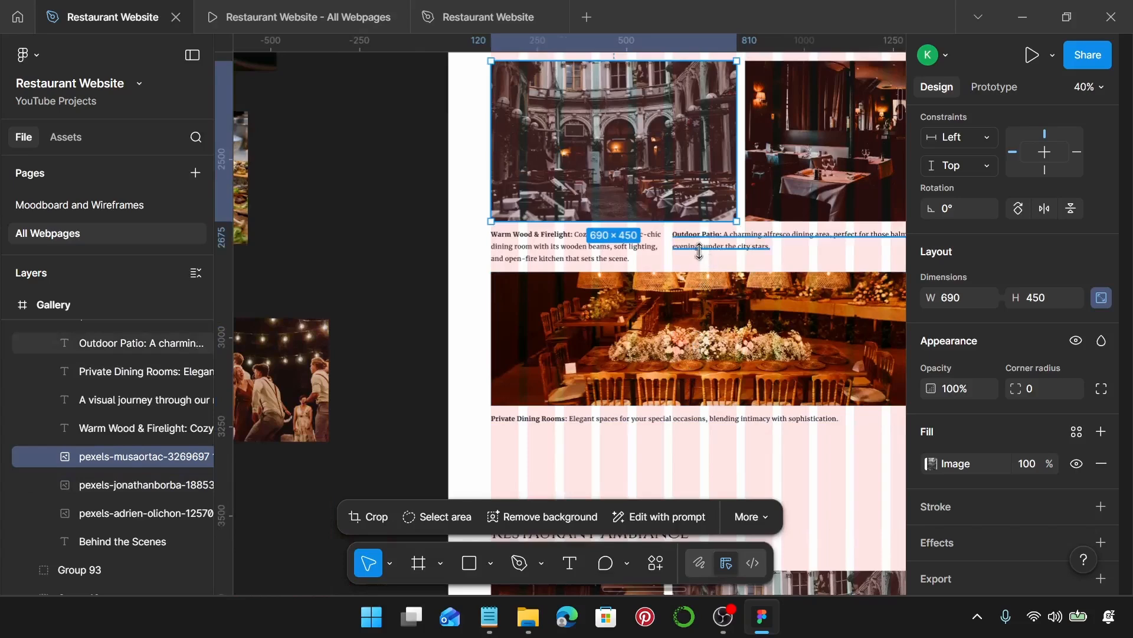
{"action": "left_click", "coordinate": [700, 243]}
{"action": "left_click", "coordinate": [586, 254], "text": "shift"}
{"action": "scroll", "coordinate": [587, 254], "scroll_direction": "up", "scroll_amount": 1}
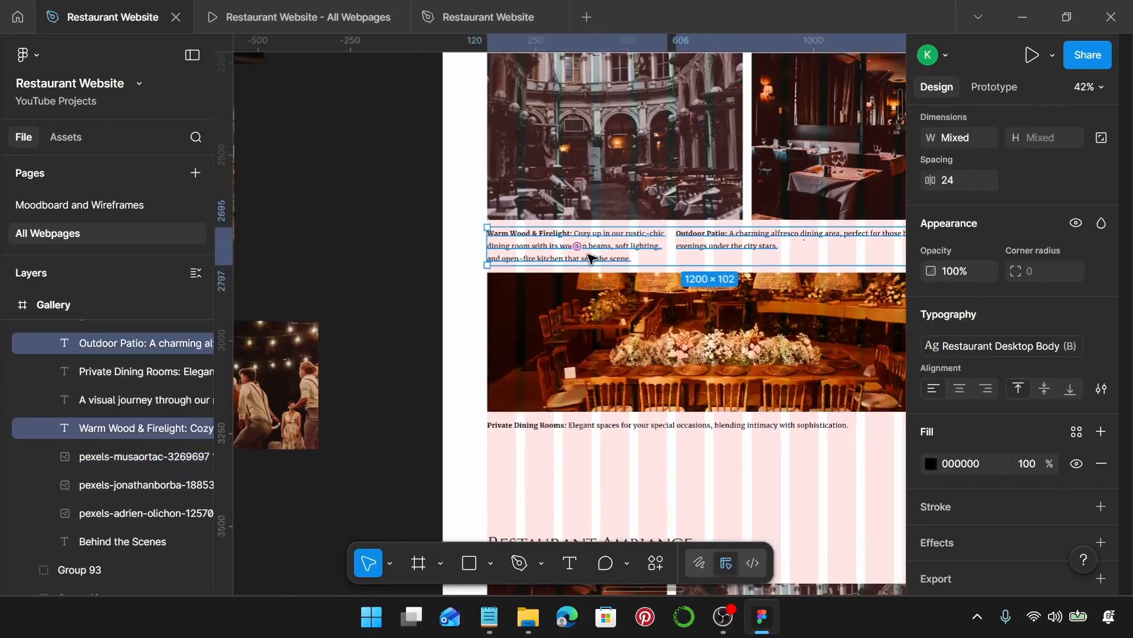
{"action": "scroll", "coordinate": [589, 255], "scroll_direction": "right", "scroll_amount": 3}
{"action": "left_click_drag", "start_coordinate": [504, 258], "coordinate": [582, 270]}
- Replace the patio photo in the Behind the Scenes section with the cut plating photo
{"action": "scroll", "coordinate": [581, 270], "scroll_direction": "up", "scroll_amount": 3}
{"action": "left_click", "coordinate": [450, 354]}
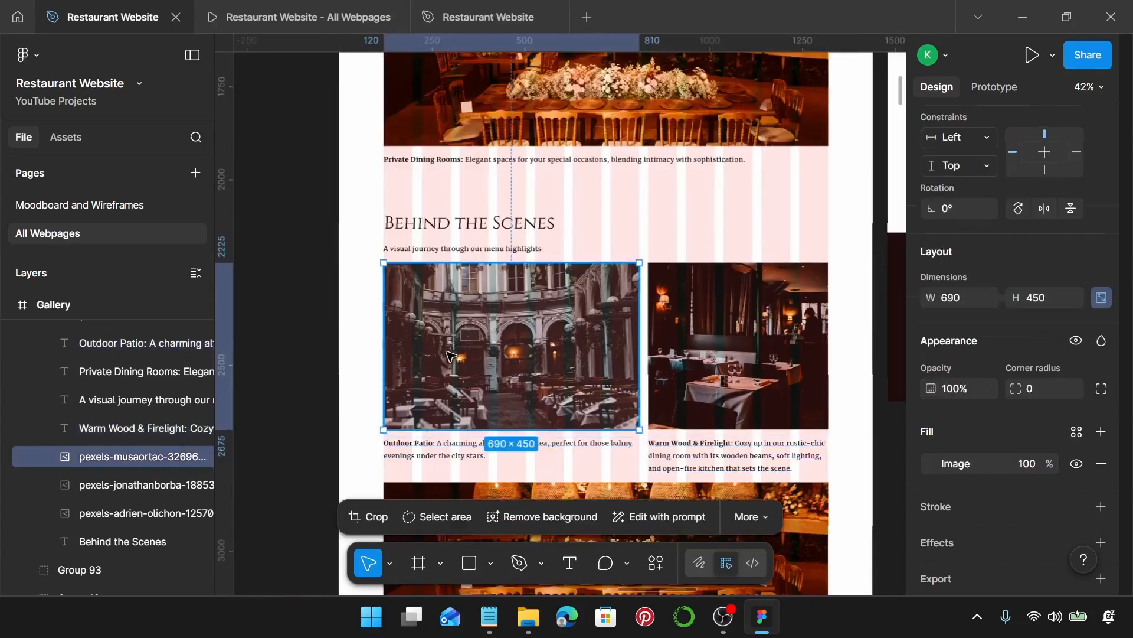
{"action": "key", "text": "ctrl+shift+r"}
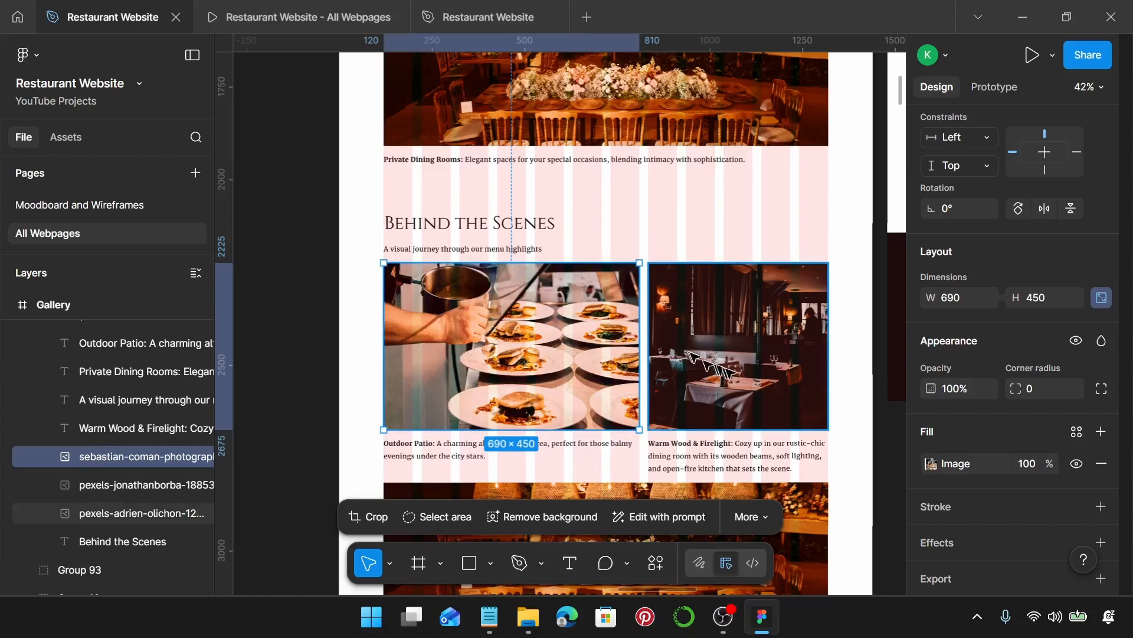
- Check the dimensions of the dining-room photo in the Behind the Scenes section and of the vegetable-chopping photo on the canvas
{"action": "scroll", "coordinate": [730, 372], "scroll_direction": "down", "scroll_amount": 1}
{"action": "scroll", "coordinate": [730, 372], "scroll_direction": "down", "scroll_amount": 1}
{"action": "left_click", "coordinate": [741, 326]}
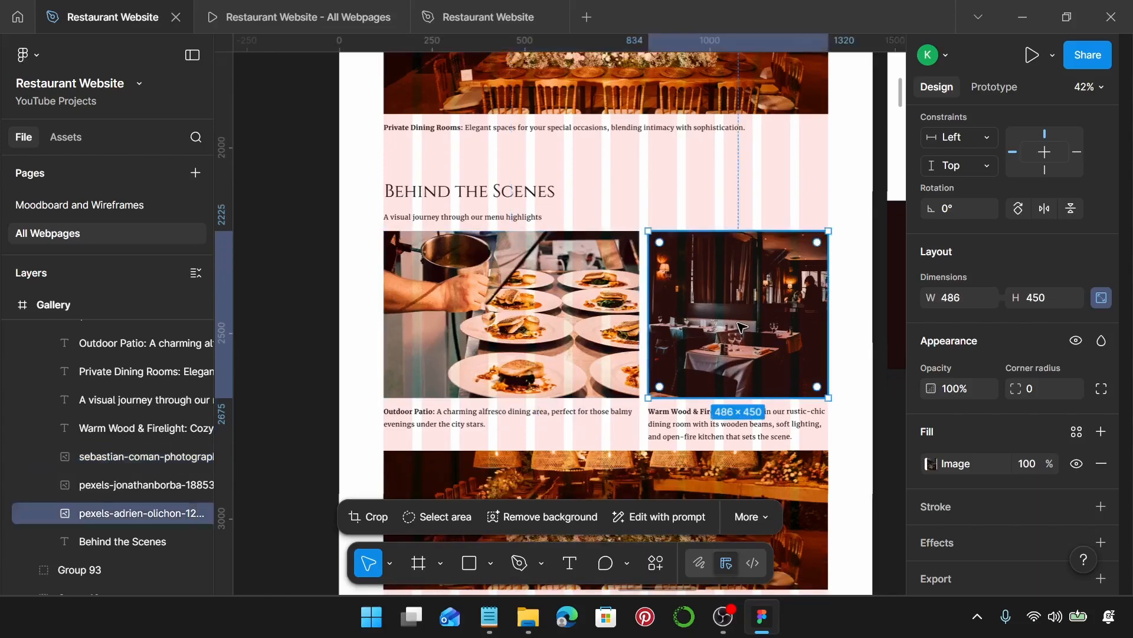
{"action": "scroll", "coordinate": [741, 326], "scroll_direction": "down", "scroll_amount": 5}
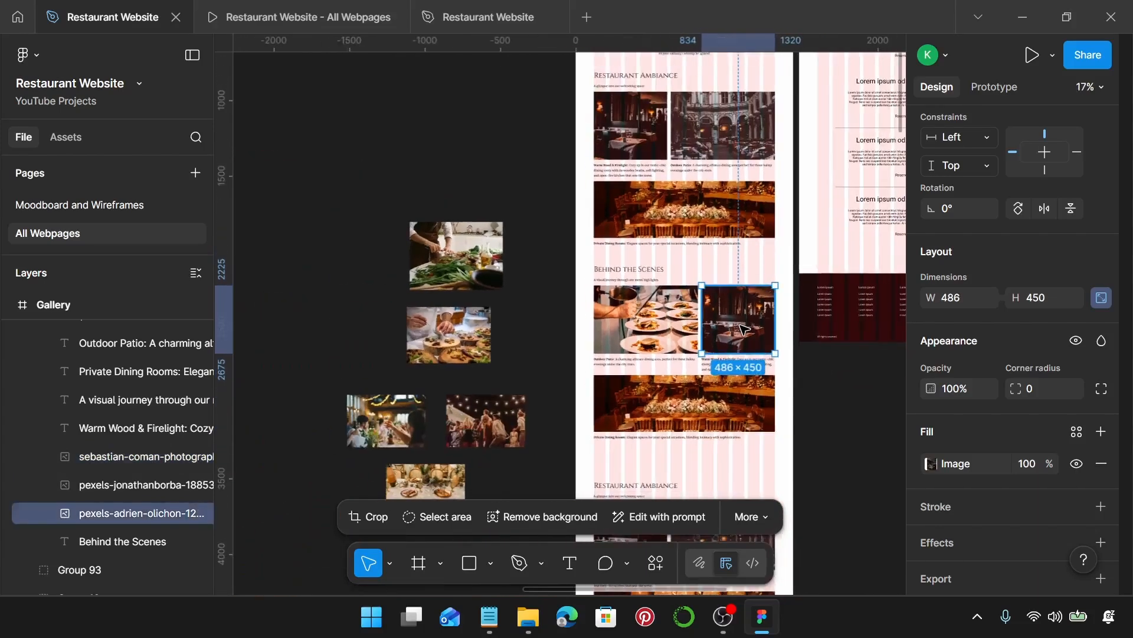
{"action": "scroll", "coordinate": [660, 308], "scroll_direction": "up", "scroll_amount": 1}
{"action": "left_click", "coordinate": [508, 266]}
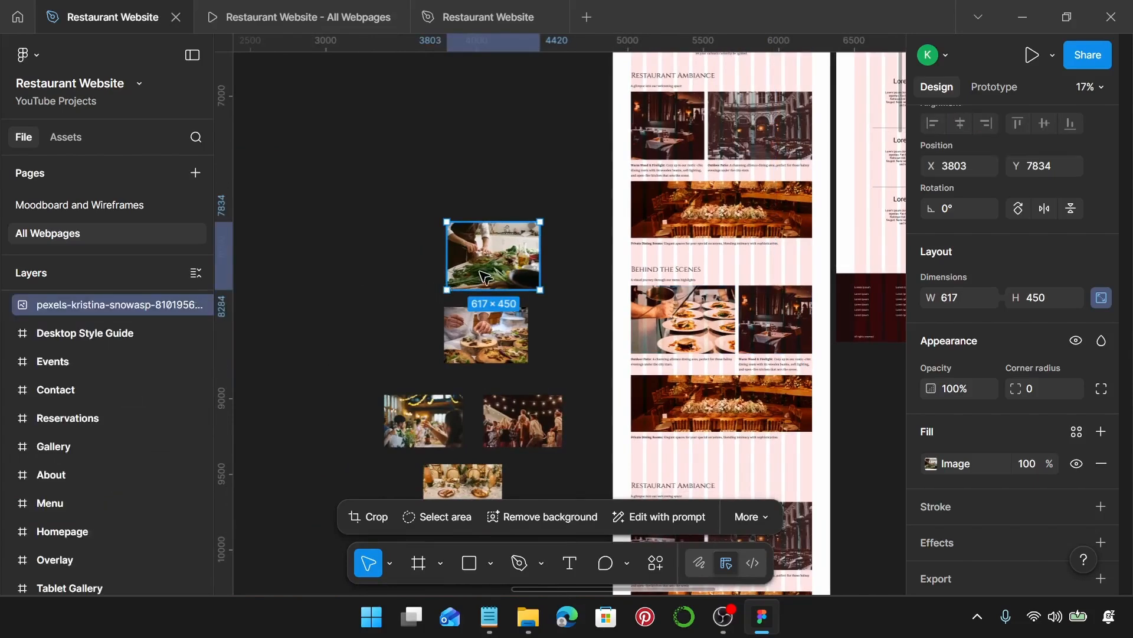
{"action": "left_click", "coordinate": [770, 324]}
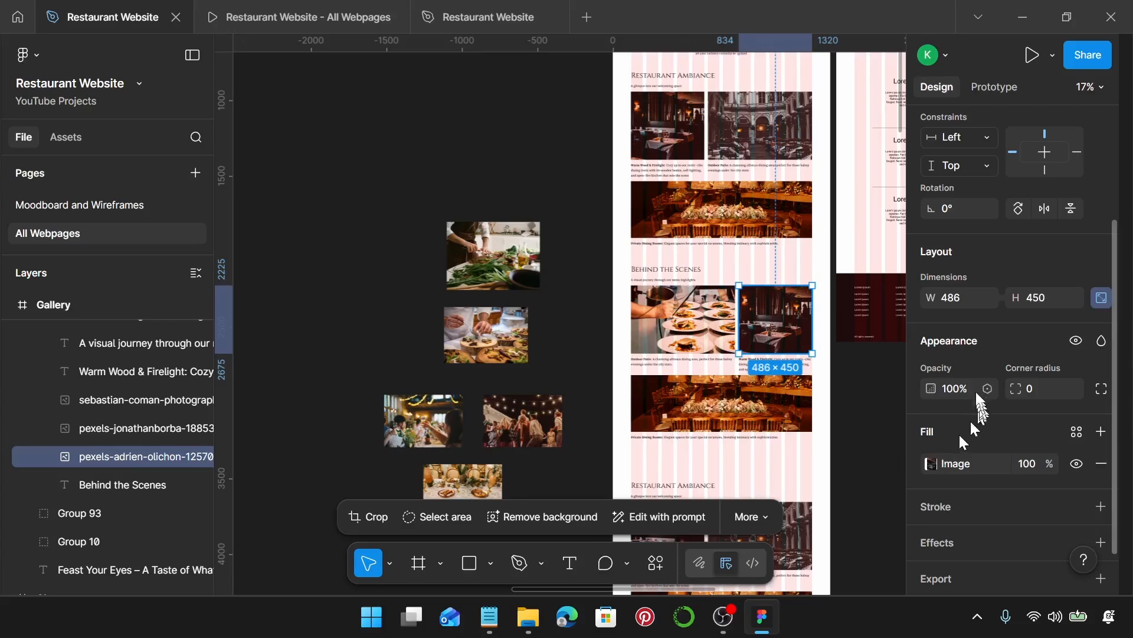
{"action": "scroll", "coordinate": [490, 339], "scroll_direction": "up", "scroll_amount": 4}
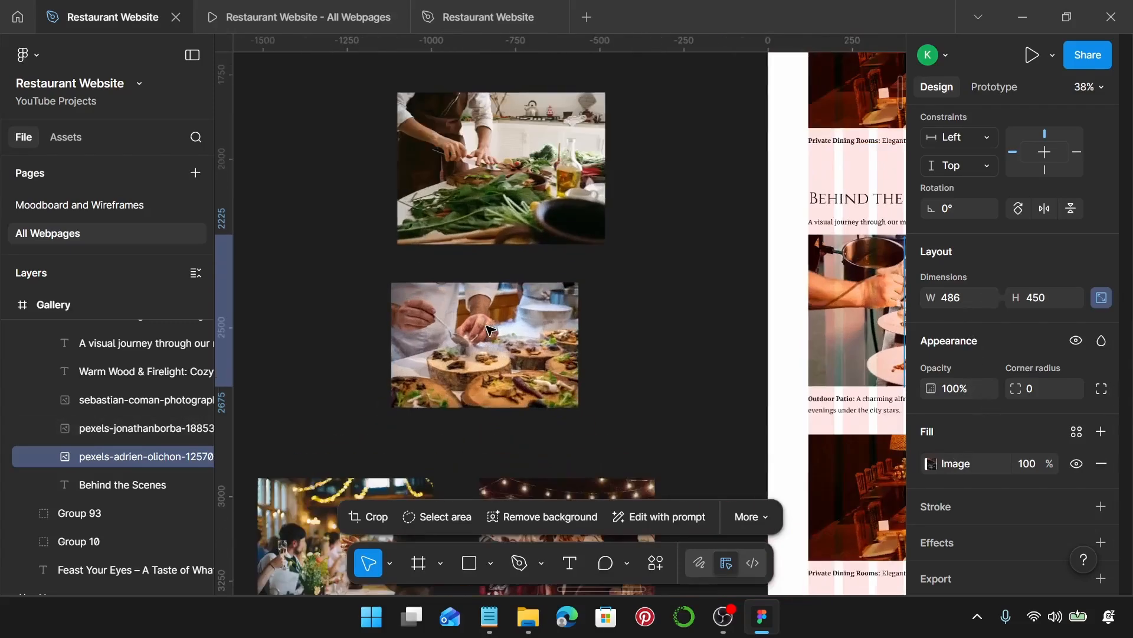
- Crop the right side of the vegetable-chopping photo on the canvas so it measures 486 × 450
{"action": "left_click", "coordinate": [502, 222]}
{"action": "scroll", "coordinate": [500, 204], "scroll_direction": "up", "scroll_amount": 2}
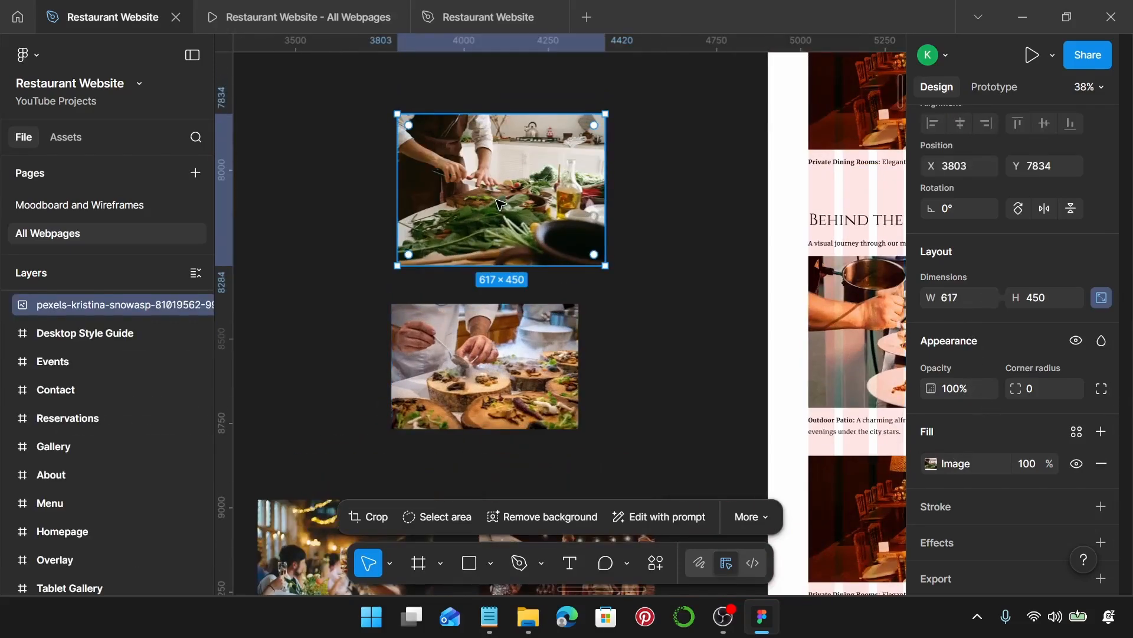
{"action": "double_click", "coordinate": [501, 204]}
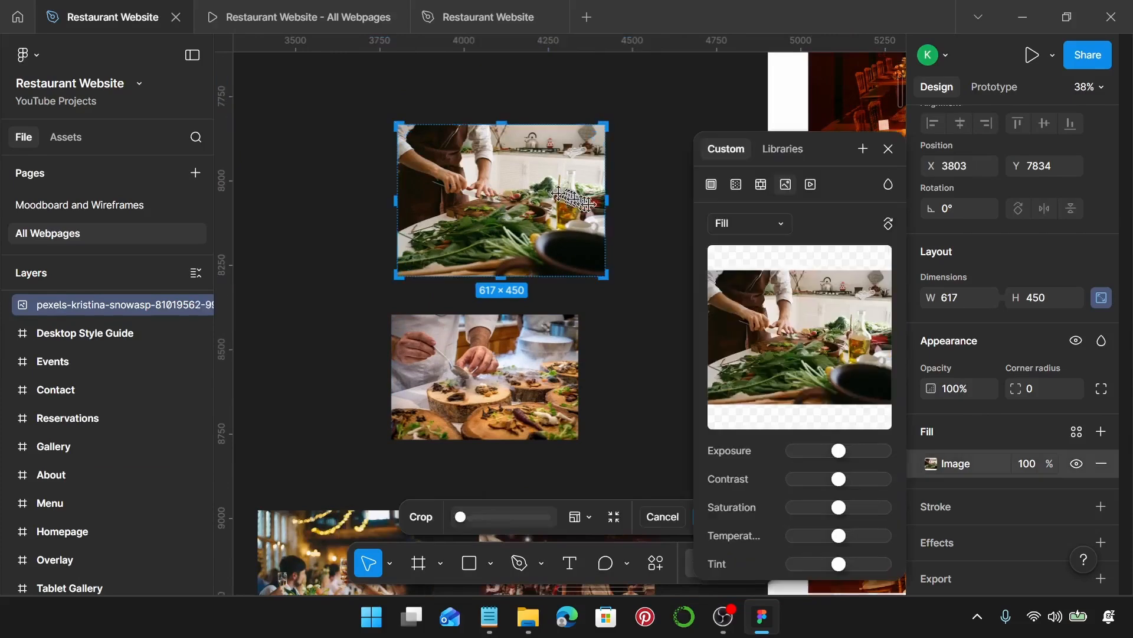
{"action": "scroll", "coordinate": [596, 204], "scroll_direction": "up", "scroll_amount": 2}
{"action": "left_click_drag", "start_coordinate": [599, 201], "coordinate": [538, 203]}
{"action": "scroll", "coordinate": [538, 204], "scroll_direction": "up", "scroll_amount": 10}
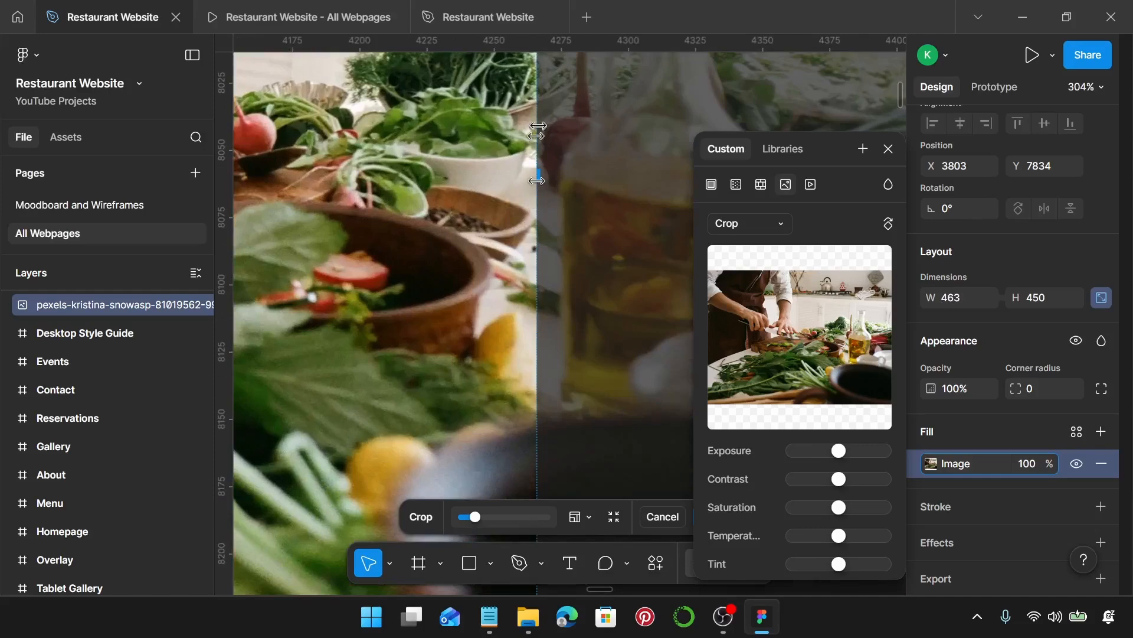
{"action": "left_click_drag", "start_coordinate": [537, 173], "coordinate": [598, 188]}
{"action": "scroll", "coordinate": [598, 188], "scroll_direction": "down", "scroll_amount": 8}
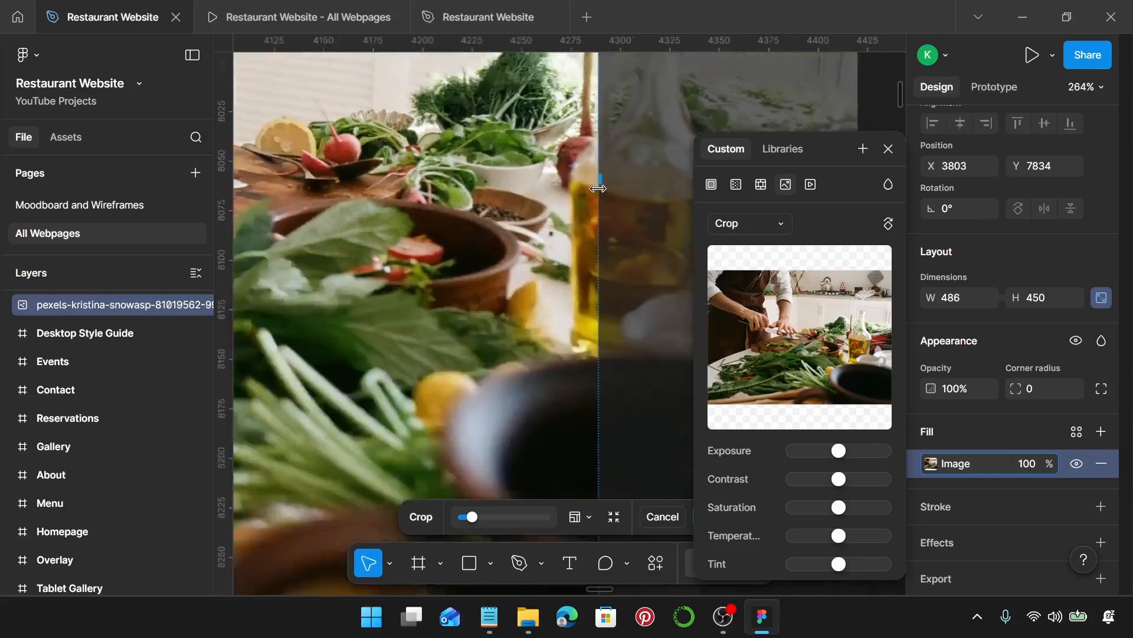
{"action": "scroll", "coordinate": [598, 188], "scroll_direction": "down", "scroll_amount": 3}
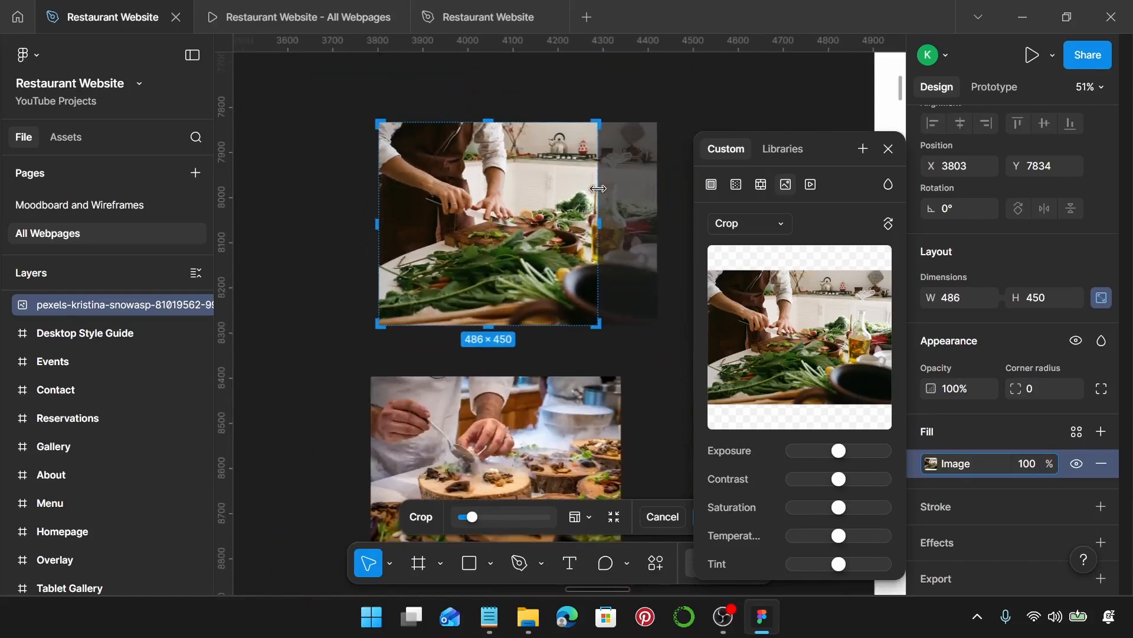
{"action": "key", "text": "Escape"}
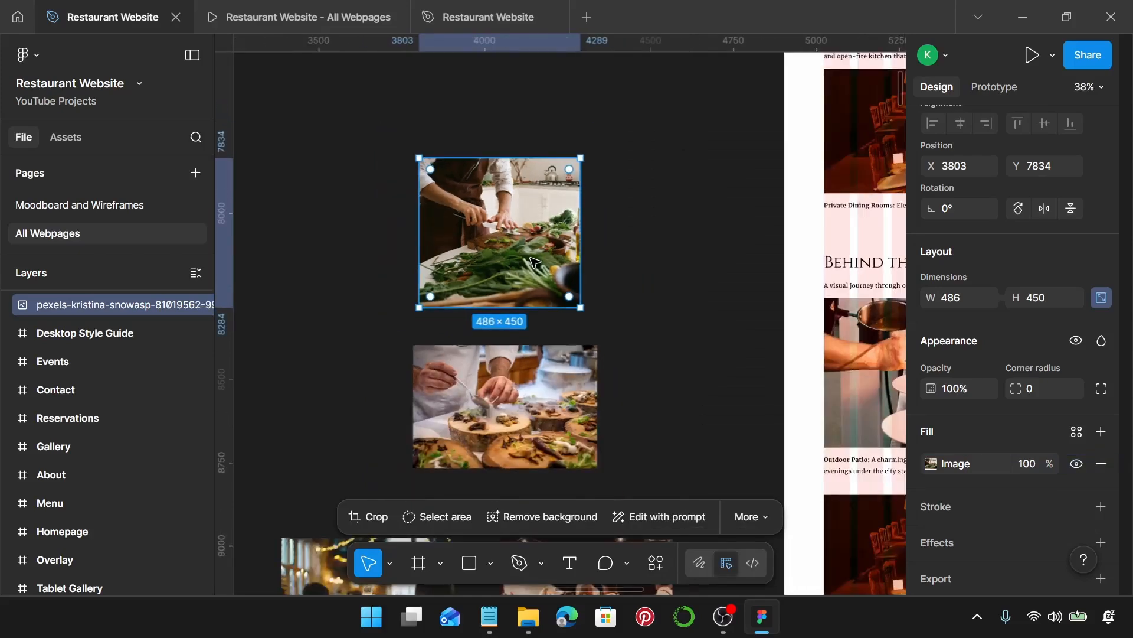
- Cut the cropped vegetable-chopping photo from the canvas and replace the dining-room photo in the Behind the Scenes section with it
{"action": "scroll", "coordinate": [534, 262], "scroll_direction": "down", "scroll_amount": 1}
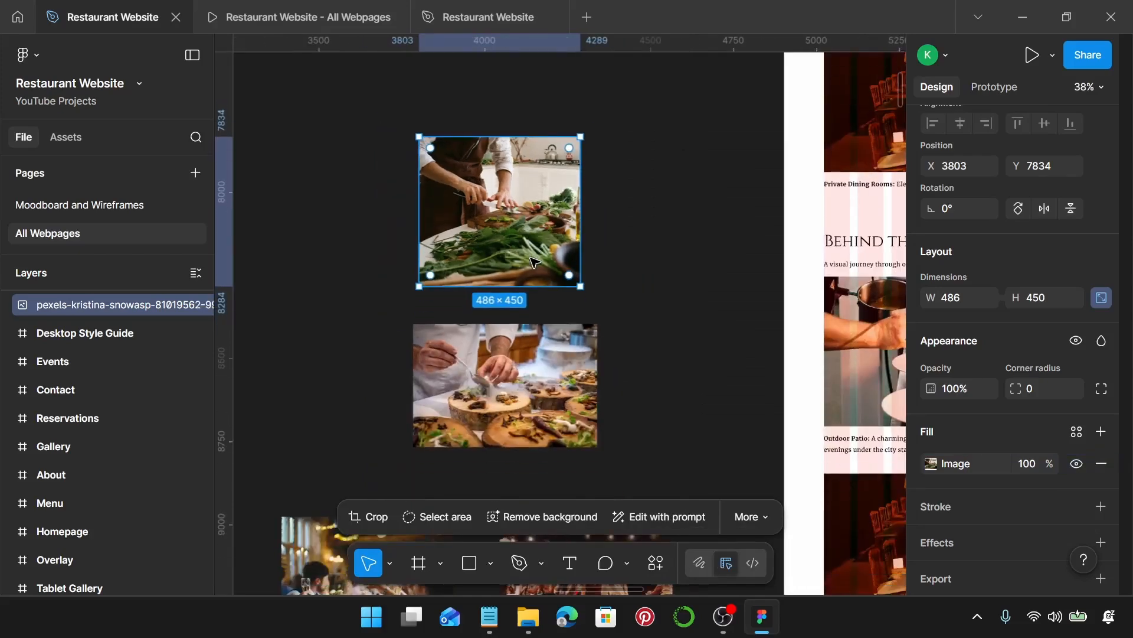
{"action": "key", "text": "Delete"}
{"action": "scroll", "coordinate": [531, 243], "scroll_direction": "down", "scroll_amount": 3}
{"action": "scroll", "coordinate": [532, 243], "scroll_direction": "right", "scroll_amount": 3}
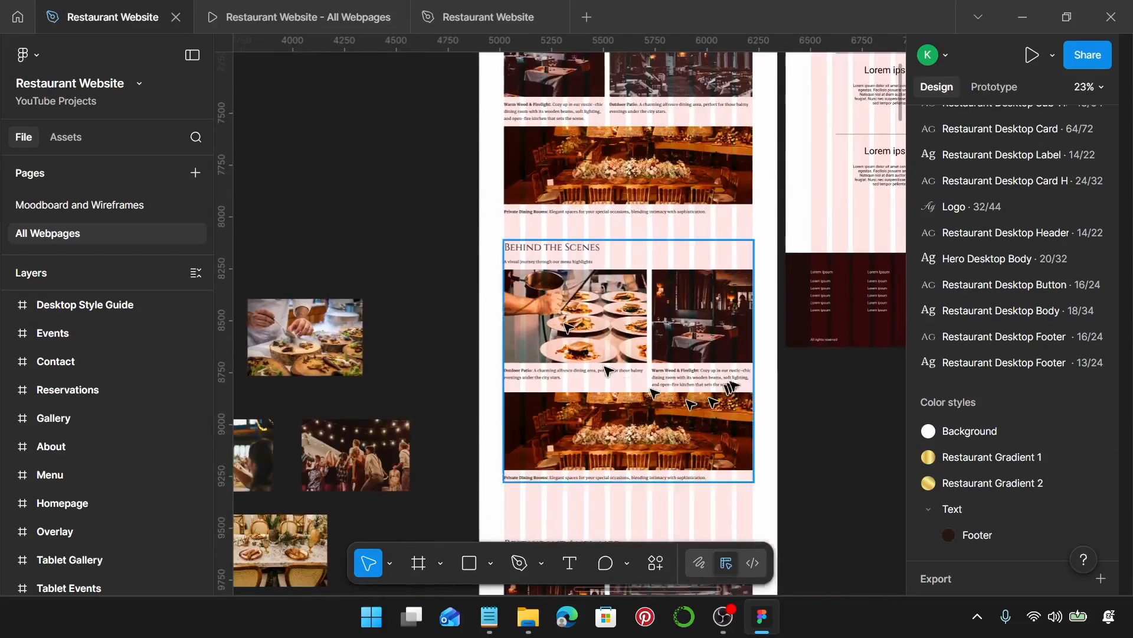
{"action": "left_click", "coordinate": [724, 344]}
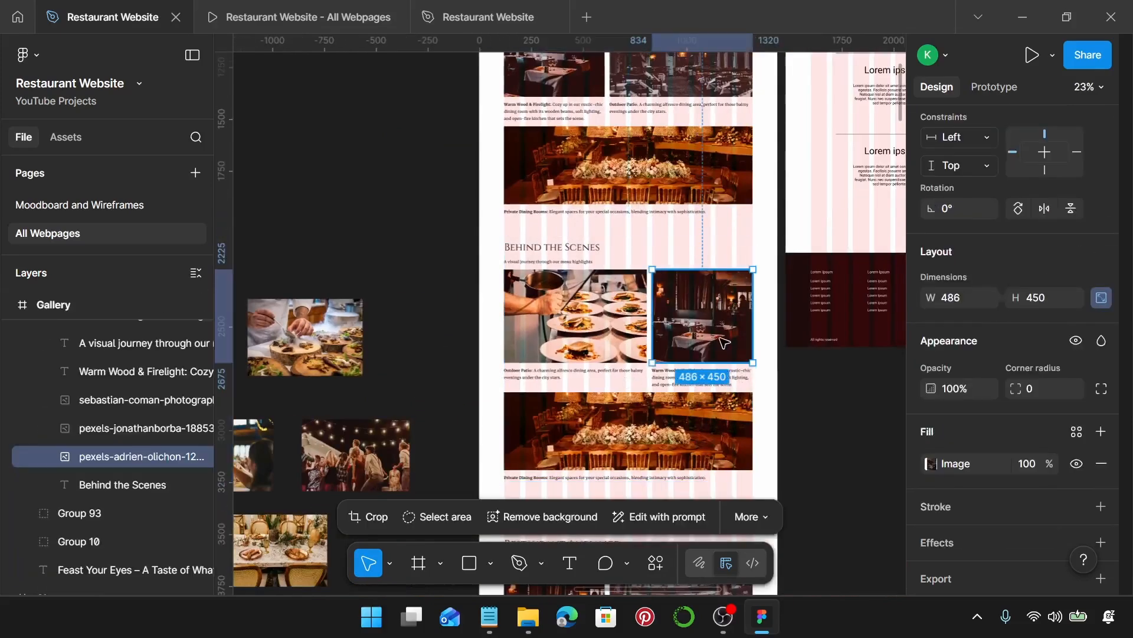
{"action": "key", "text": "ctrl+shift+r"}
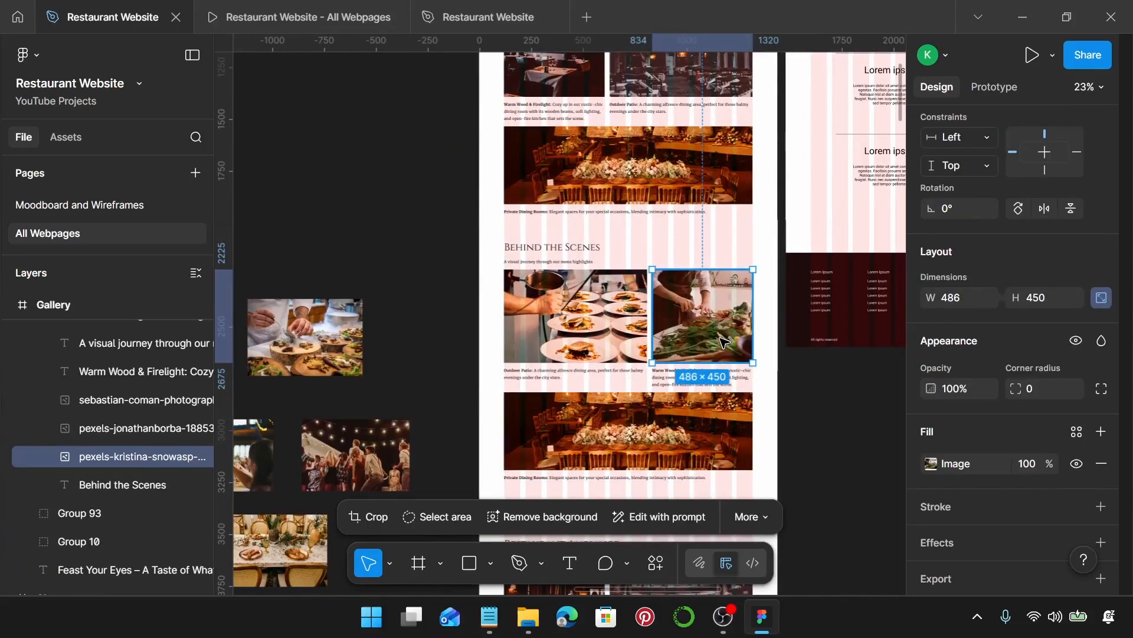
- Replace the Outdoor Patio caption with the Notepad text "Chefs in action — grilling, searing, and plating to perfection." and set it to auto width
{"action": "left_click", "coordinate": [490, 617]}
{"action": "scroll", "coordinate": [885, 355], "scroll_direction": "down", "scroll_amount": 2}
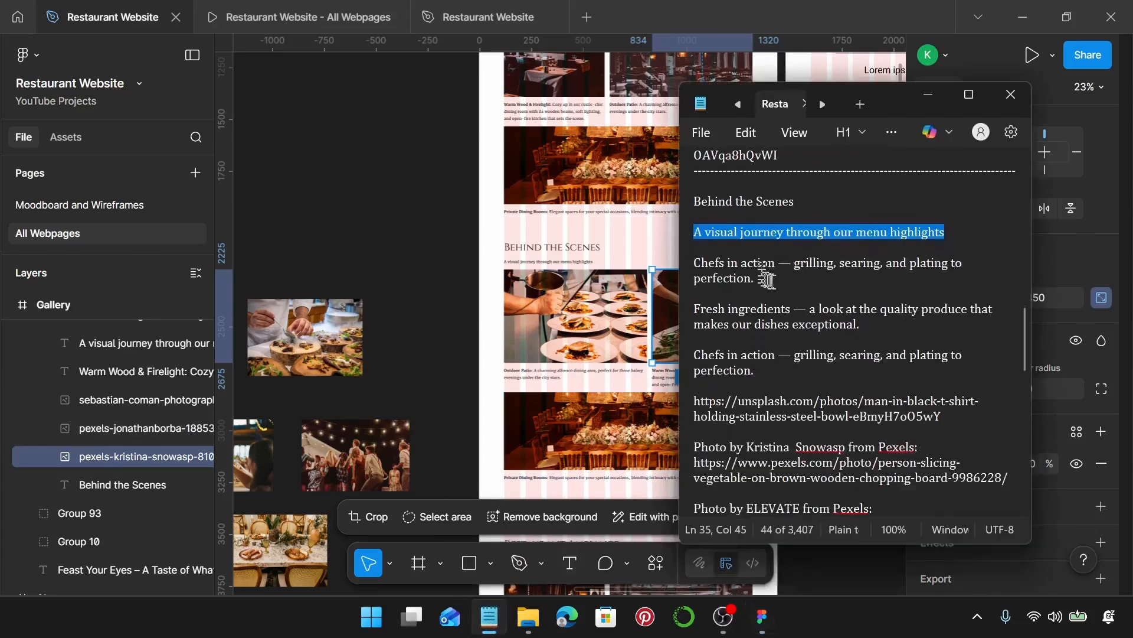
{"action": "left_click_drag", "start_coordinate": [756, 278], "coordinate": [690, 265]}
{"action": "key", "text": "ctrl+c"}
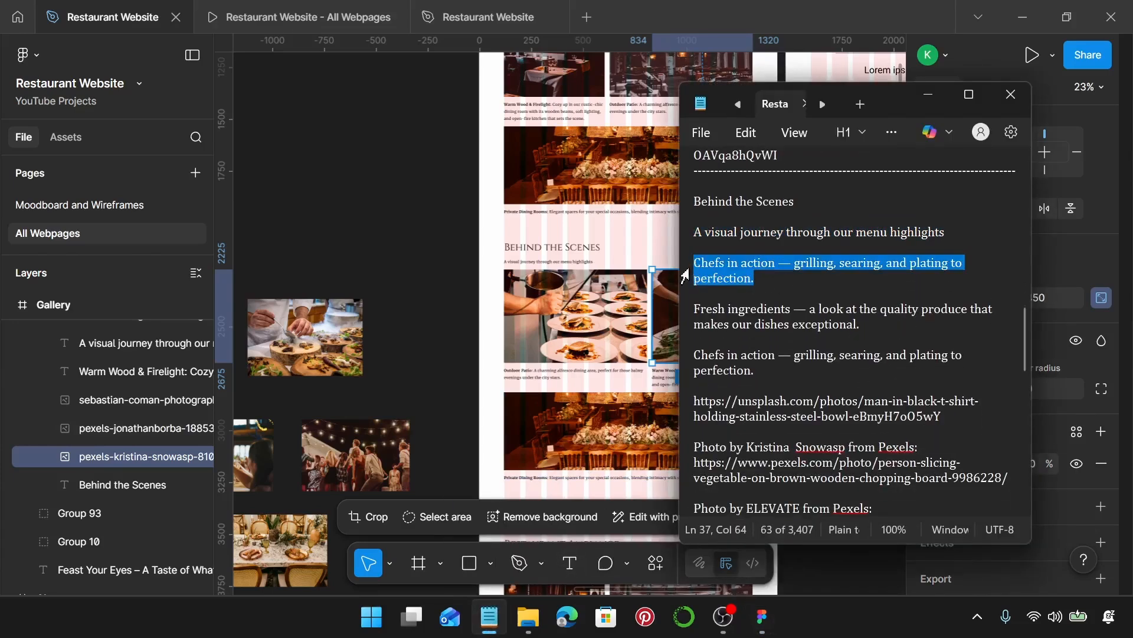
{"action": "scroll", "coordinate": [563, 365], "scroll_direction": "up", "scroll_amount": 3}
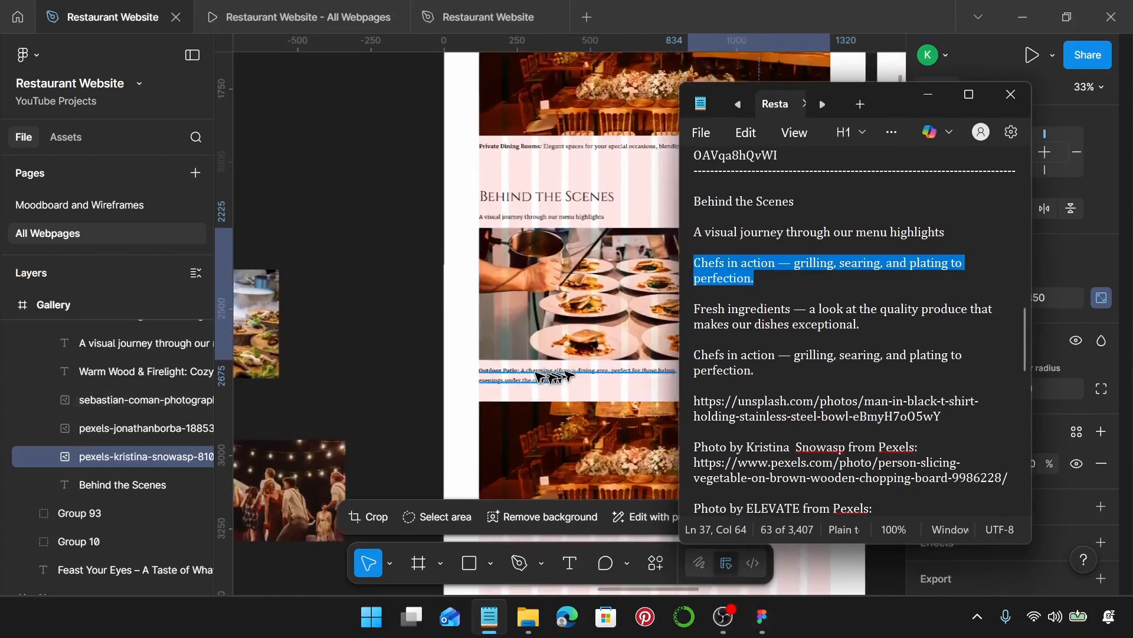
{"action": "left_click", "coordinate": [536, 373]}
{"action": "double_click", "coordinate": [536, 373]}
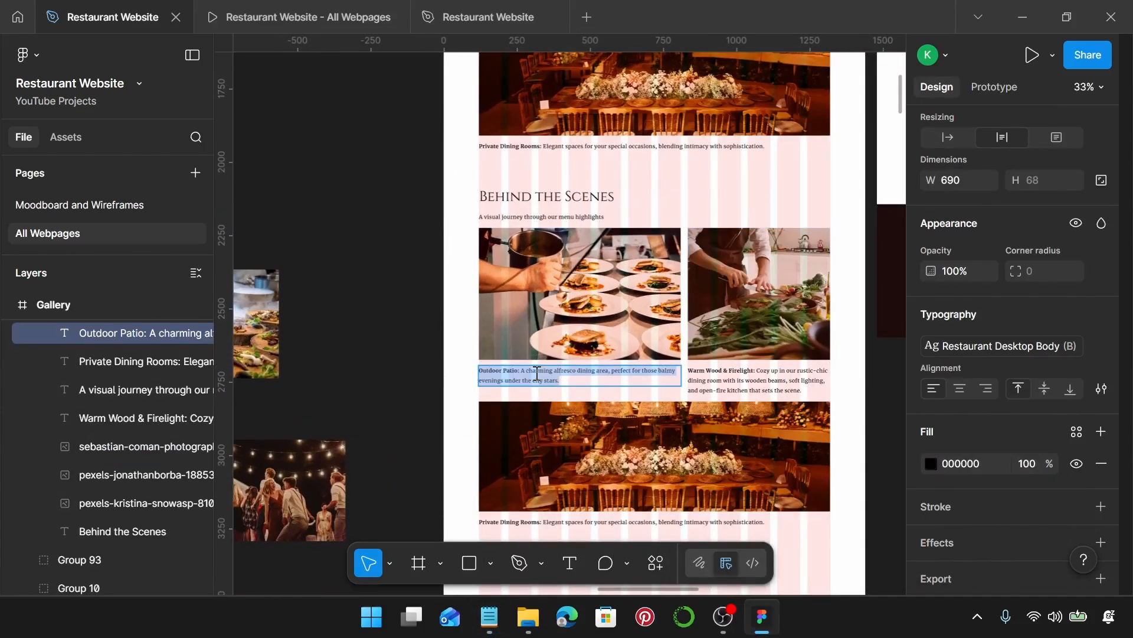
{"action": "key", "text": "ctrl+v"}
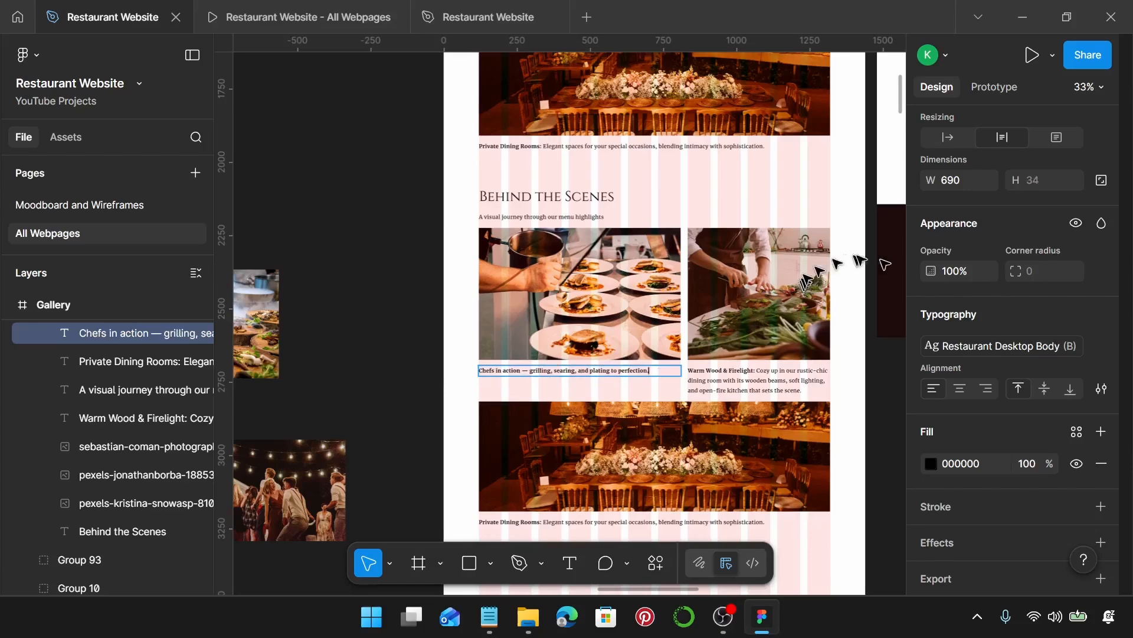
{"action": "scroll", "coordinate": [992, 211], "scroll_direction": "up", "scroll_amount": 3}
{"action": "left_click", "coordinate": [946, 226]}
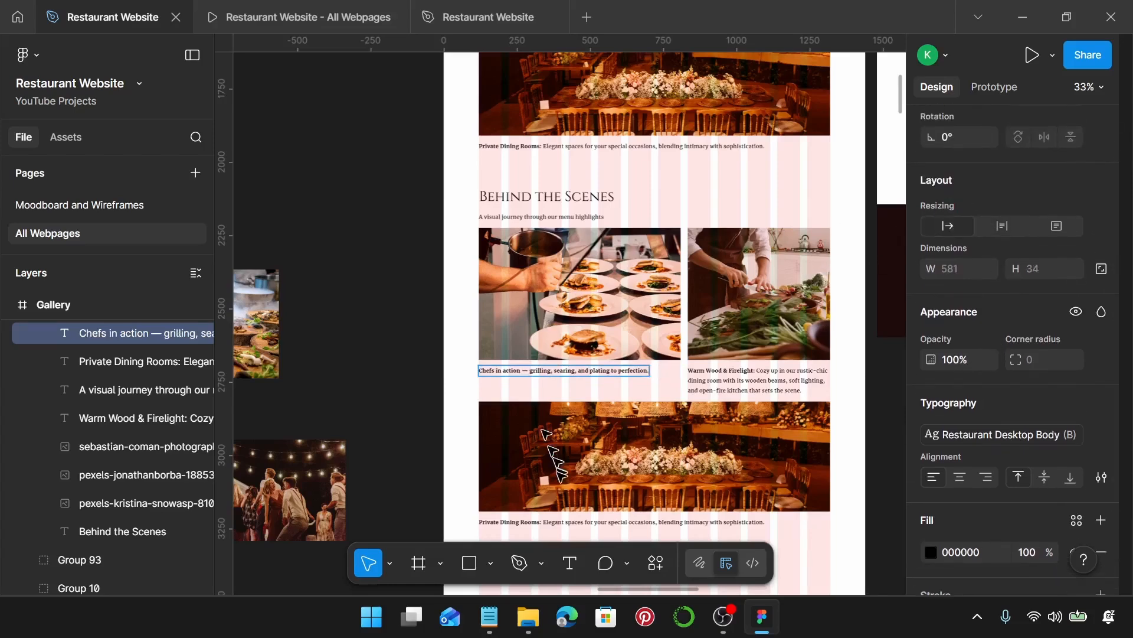
- Replace the Warm Wood & Firelight caption with the Notepad text "Fresh ingredients — a look at the quality produce that makes our dishes exceptional."
{"action": "left_click", "coordinate": [491, 620]}
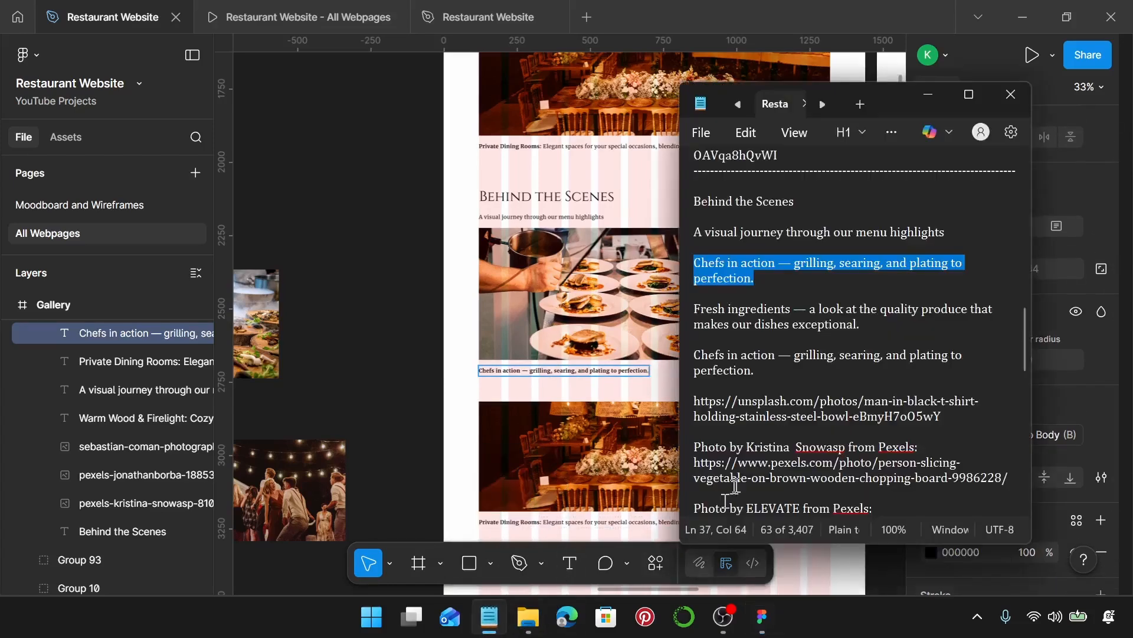
{"action": "left_click_drag", "start_coordinate": [882, 322], "coordinate": [698, 311]}
{"action": "key", "text": "ctrl+c"}
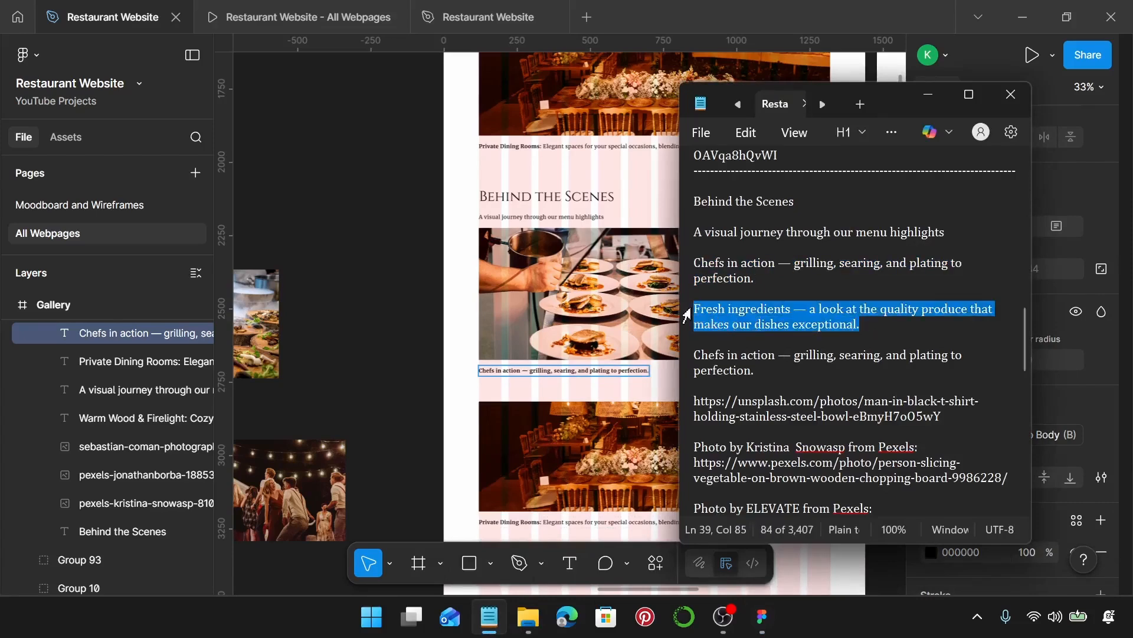
{"action": "scroll", "coordinate": [561, 348], "scroll_direction": "right", "scroll_amount": 3}
{"action": "left_click", "coordinate": [592, 379]}
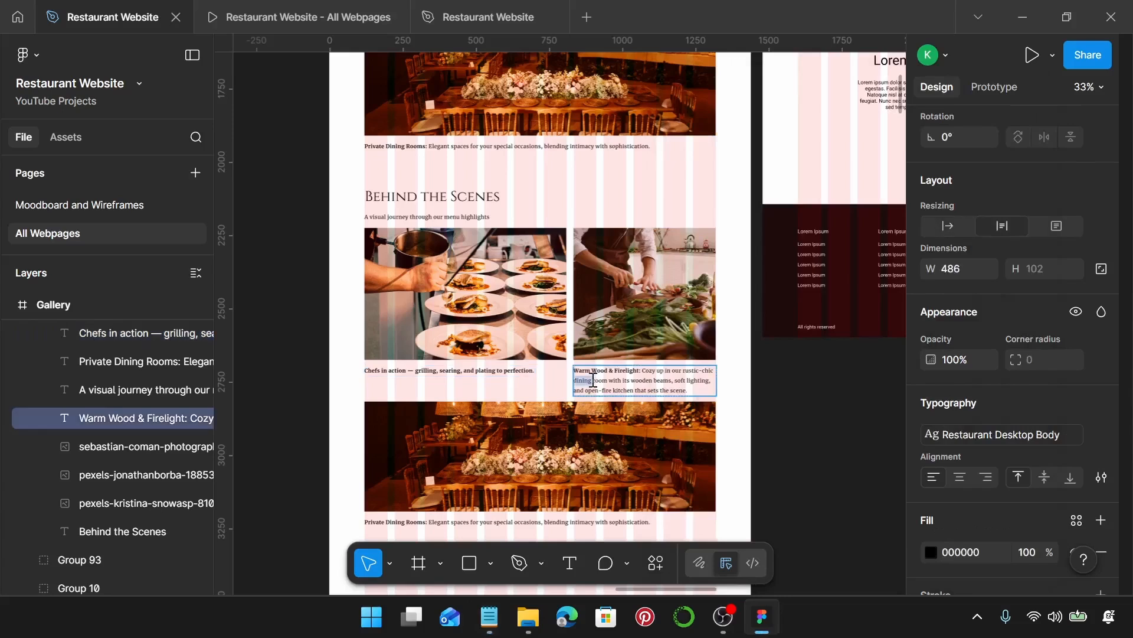
{"action": "key", "text": "ctrl+v"}
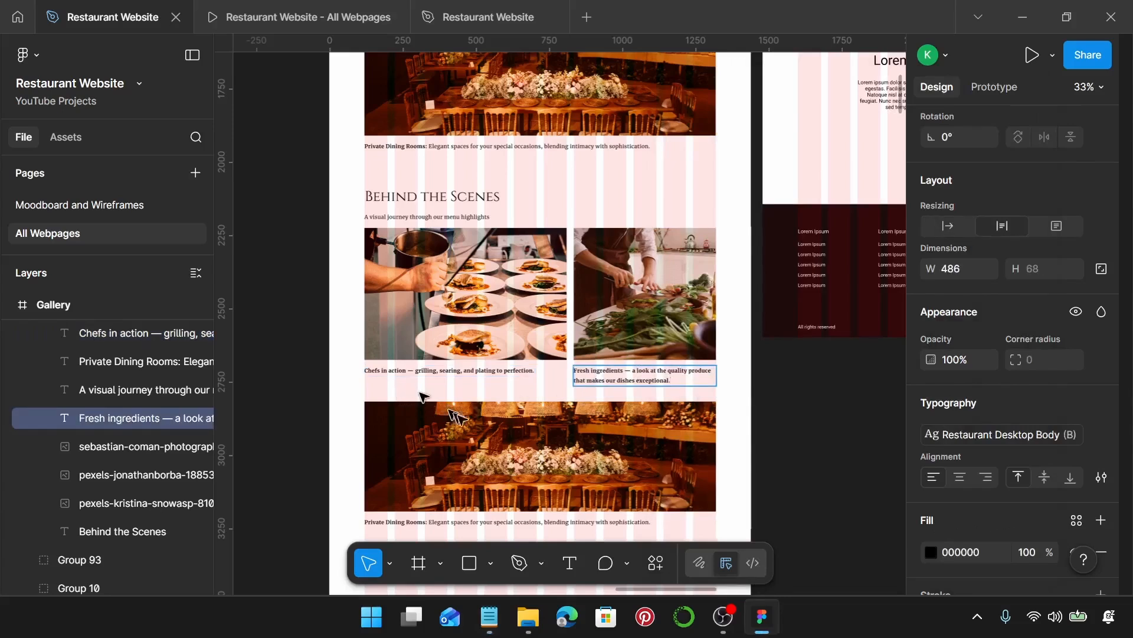
- Remove the bold from "— grilling, searing, and plating to perfection." in the caption beneath the plating photo
{"action": "scroll", "coordinate": [496, 431], "scroll_direction": "up", "scroll_amount": 5}
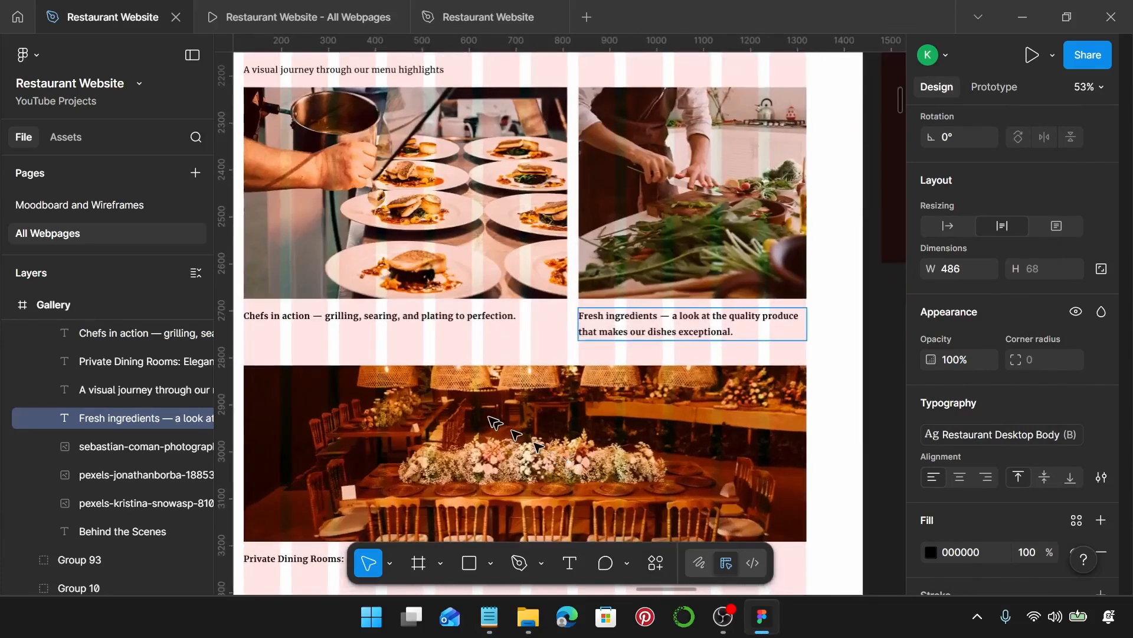
{"action": "scroll", "coordinate": [495, 423], "scroll_direction": "up", "scroll_amount": 6}
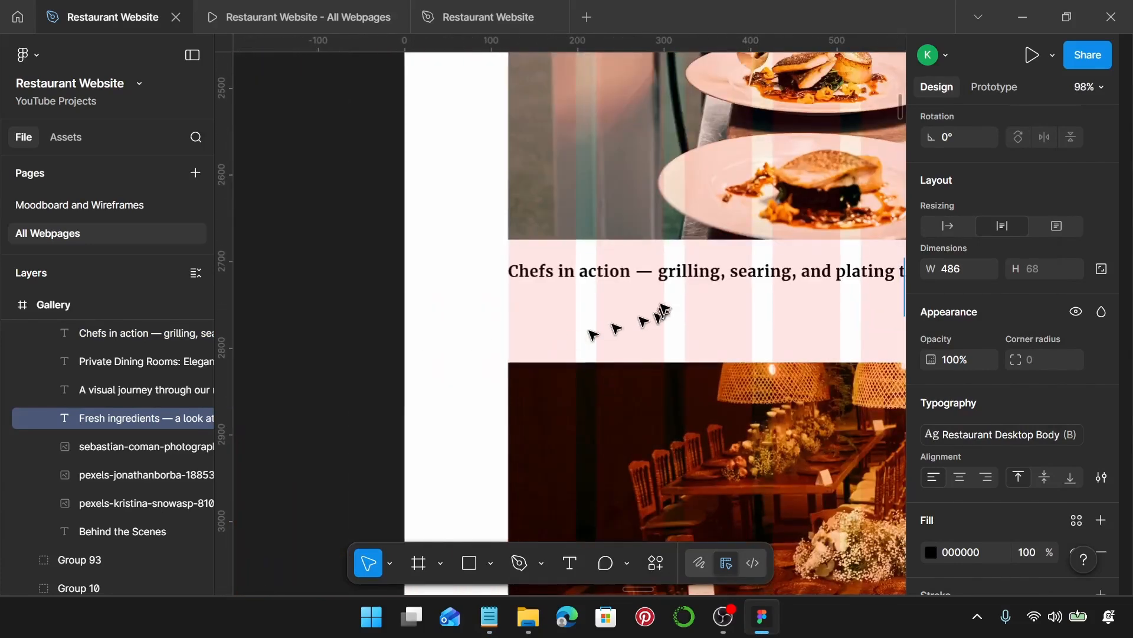
{"action": "double_click", "coordinate": [662, 273]}
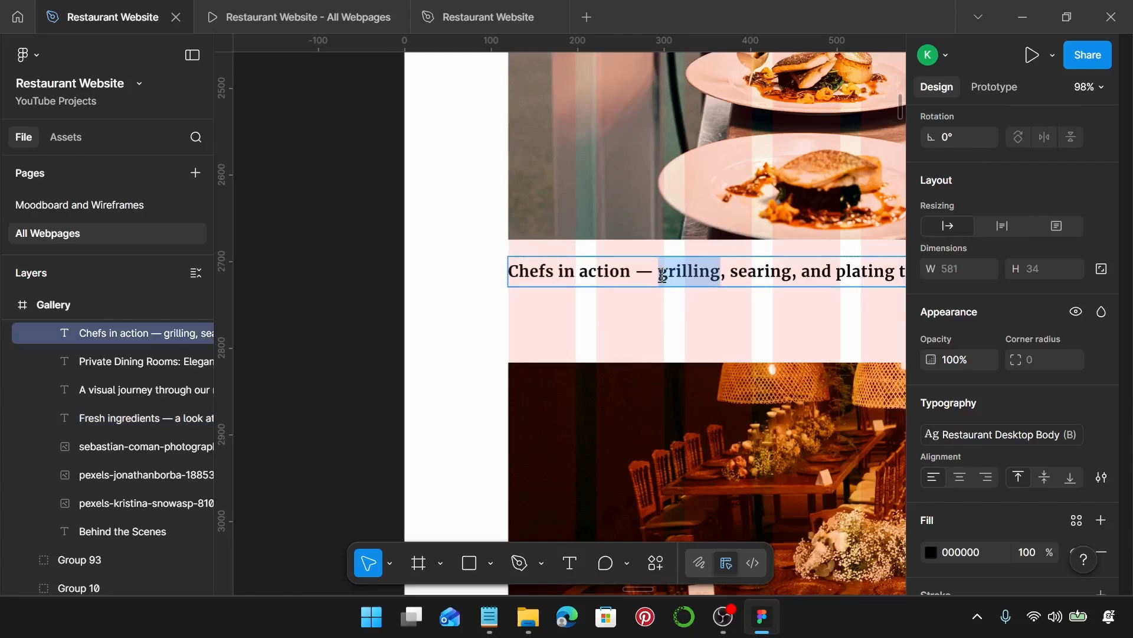
{"action": "scroll", "coordinate": [663, 275], "scroll_direction": "right", "scroll_amount": 5}
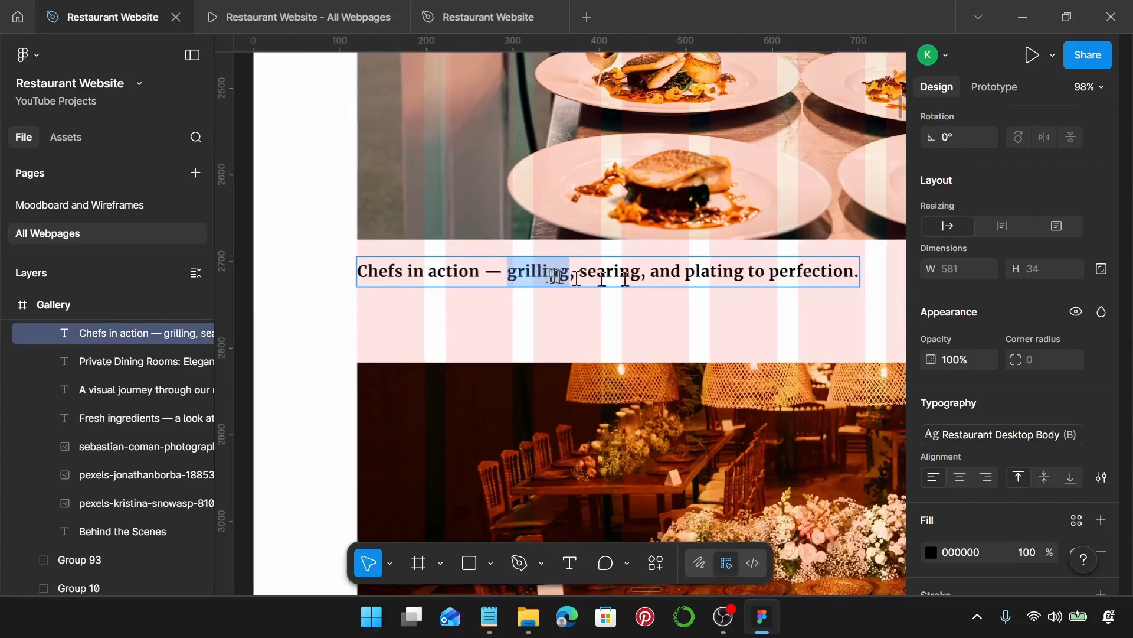
{"action": "left_click_drag", "start_coordinate": [484, 272], "coordinate": [871, 281]}
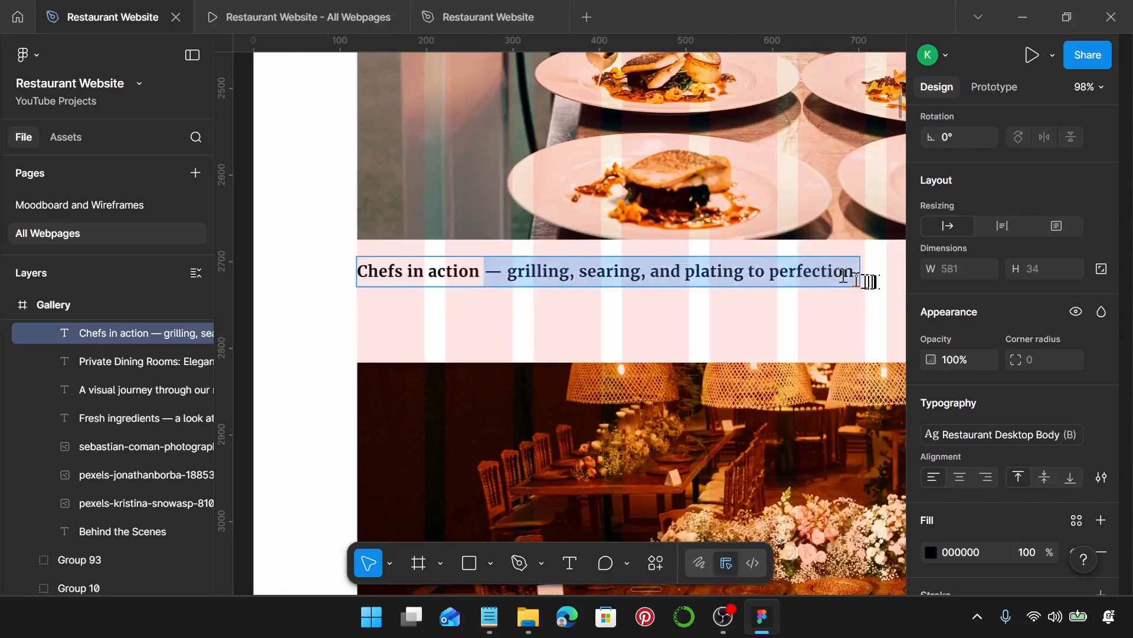
{"action": "key", "text": "ctrl+b"}
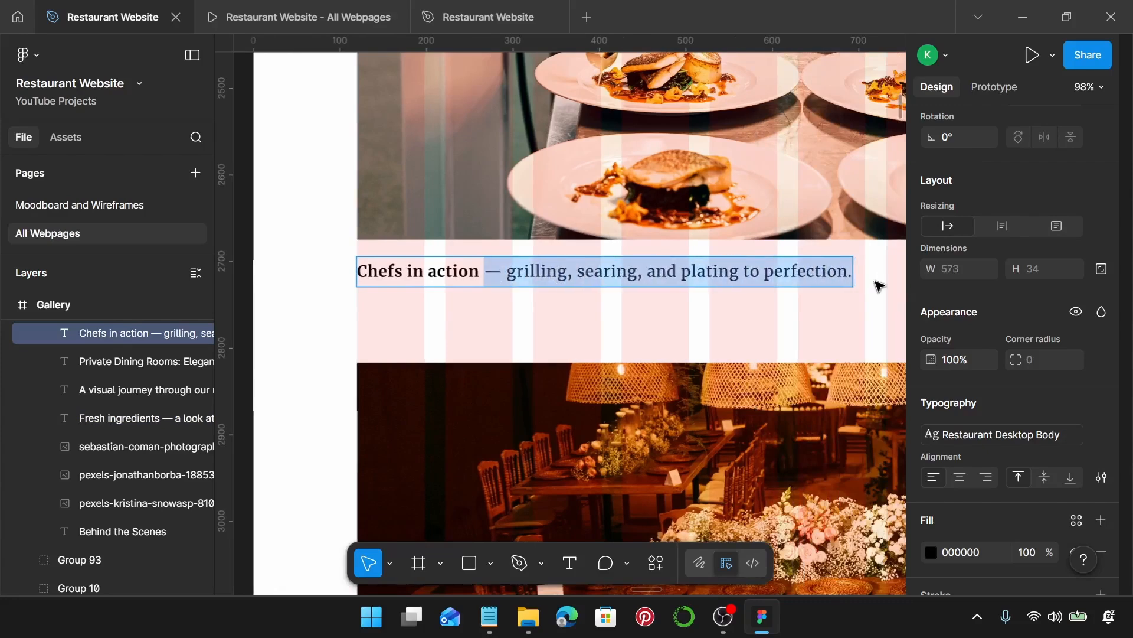
- Remove the bold from "— a look at the quality produce that makes our dishes exceptional." in the caption beneath the vegetable-chopping photo
{"action": "scroll", "coordinate": [647, 317], "scroll_direction": "right", "scroll_amount": 15}
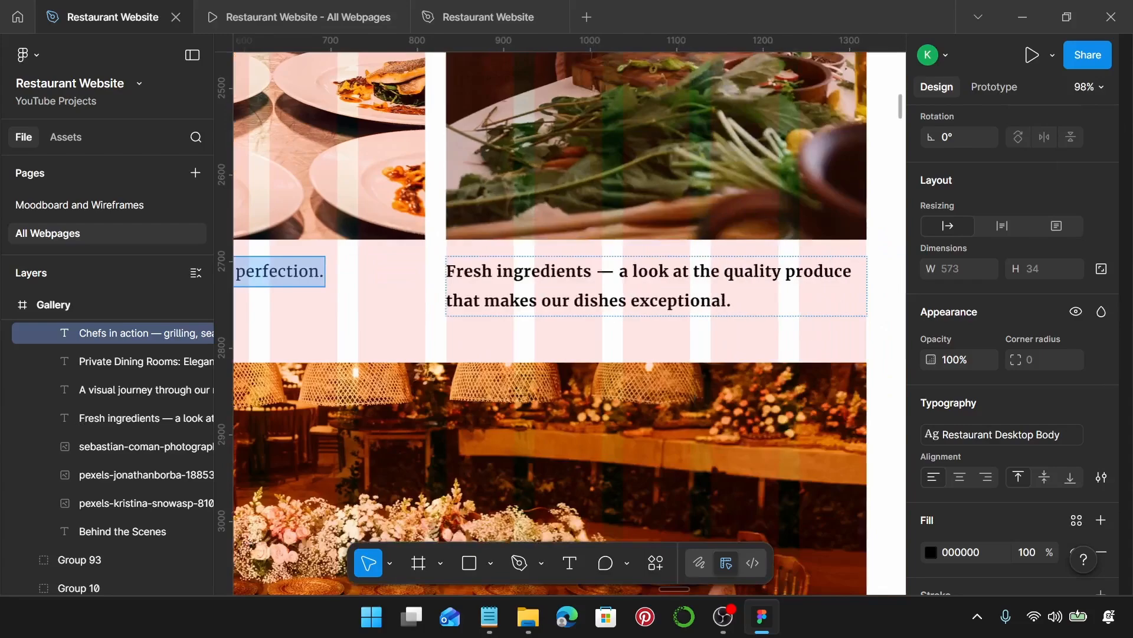
{"action": "scroll", "coordinate": [618, 272], "scroll_direction": "left", "scroll_amount": 15}
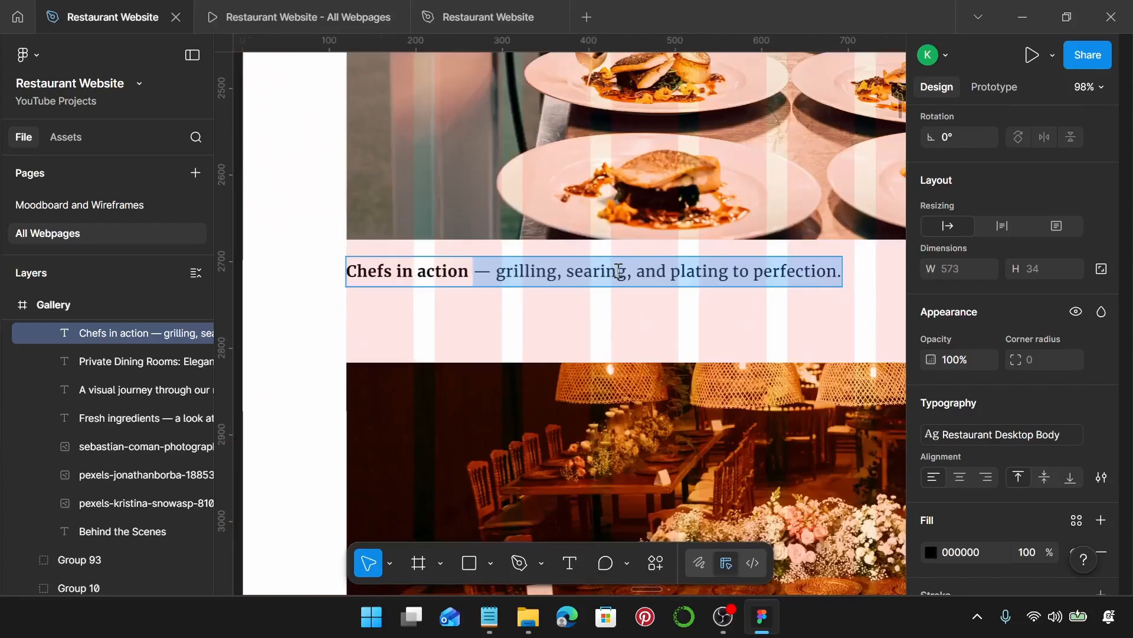
{"action": "scroll", "coordinate": [760, 307], "scroll_direction": "right", "scroll_amount": 13}
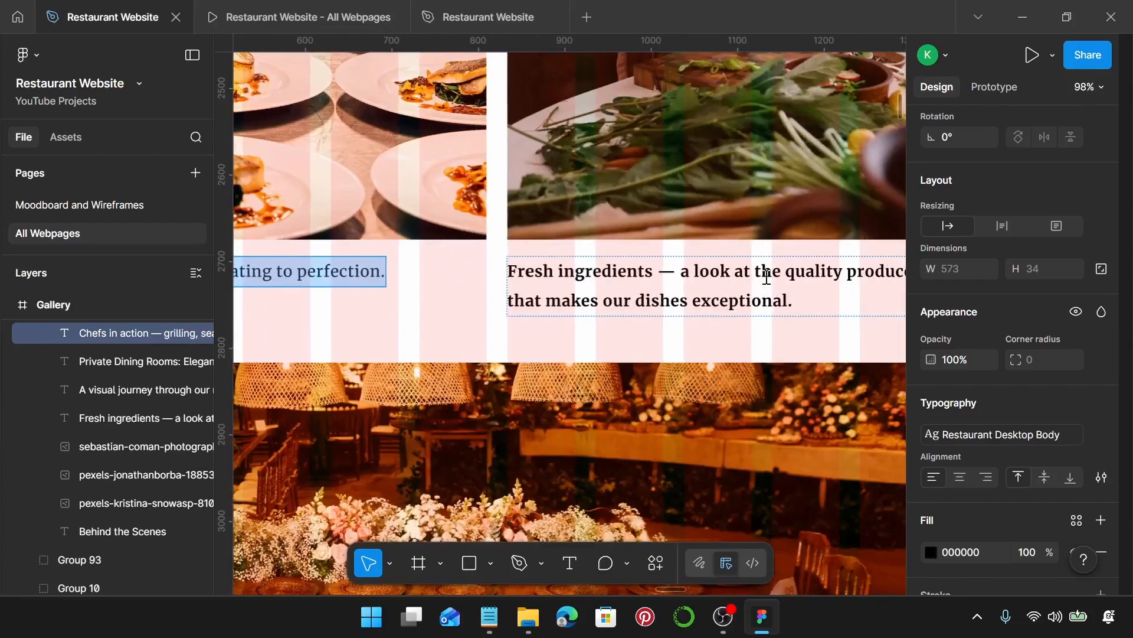
{"action": "double_click", "coordinate": [661, 271]}
{"action": "left_click_drag", "start_coordinate": [661, 271], "coordinate": [791, 292]}
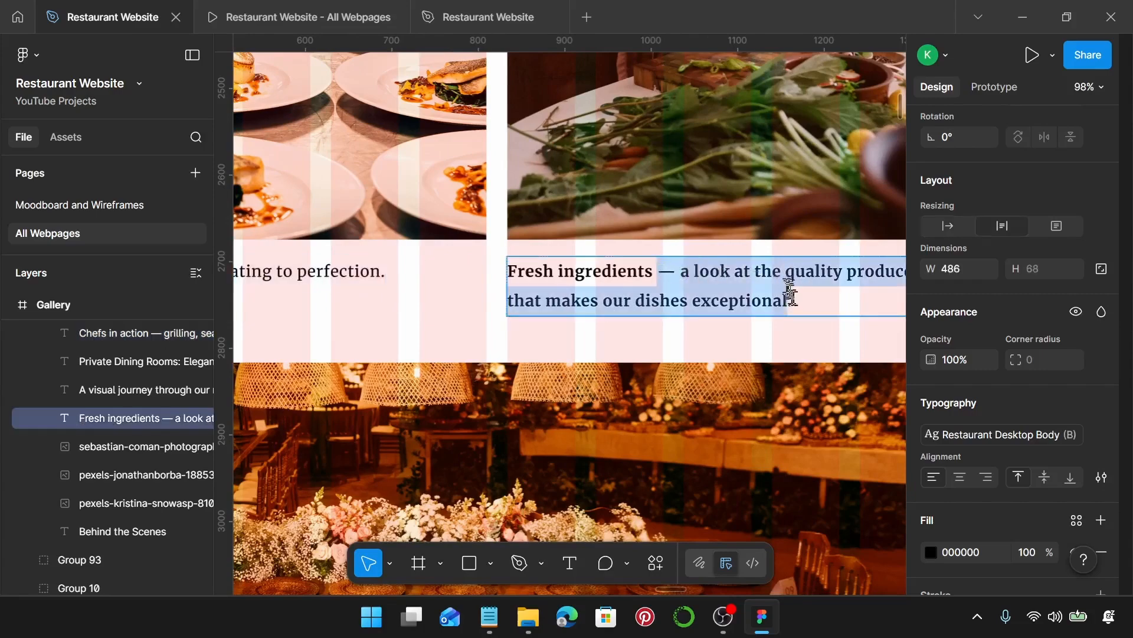
{"action": "key", "text": "ctrl+b"}
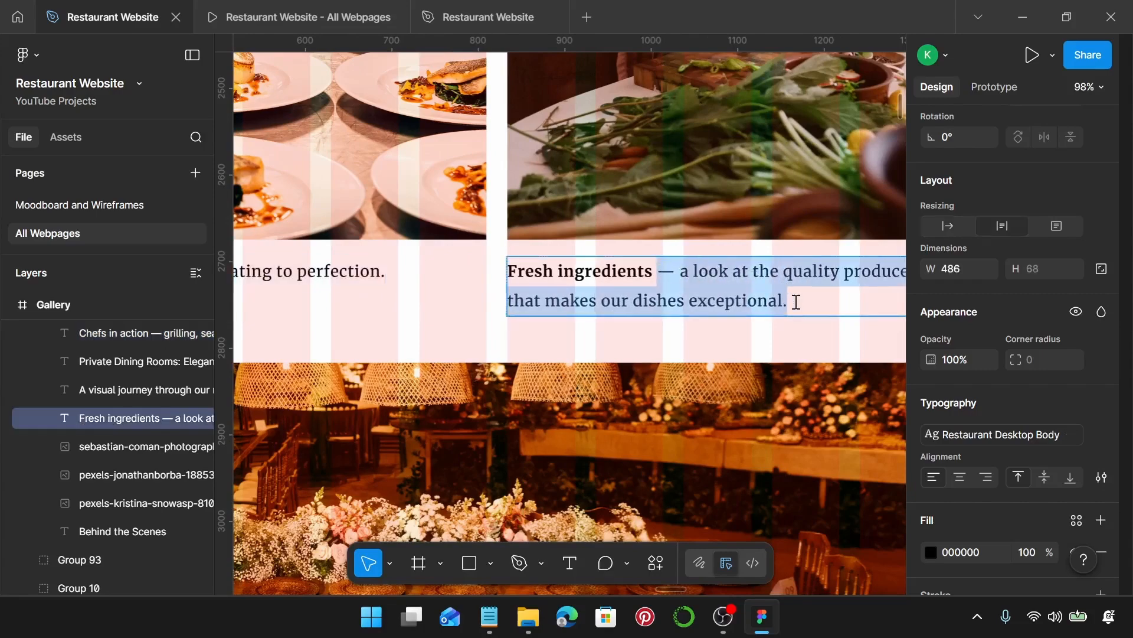
- Enlarge the photo of the chef garnishing dishes on wooden slabs to 1200 wide and move it clear of the event photos
{"action": "scroll", "coordinate": [796, 302], "scroll_direction": "down", "scroll_amount": 3}
{"action": "scroll", "coordinate": [797, 301], "scroll_direction": "down", "scroll_amount": 5}
{"action": "scroll", "coordinate": [796, 302], "scroll_direction": "down", "scroll_amount": 1}
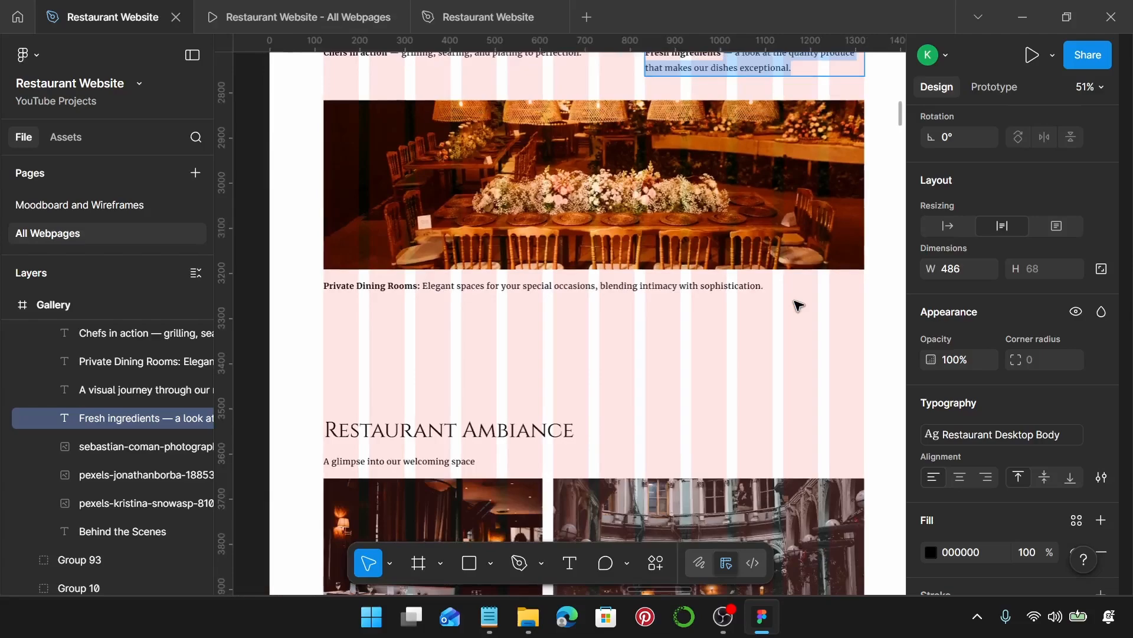
{"action": "scroll", "coordinate": [796, 302], "scroll_direction": "down", "scroll_amount": 1}
{"action": "scroll", "coordinate": [768, 354], "scroll_direction": "up", "scroll_amount": 5}
{"action": "scroll", "coordinate": [733, 420], "scroll_direction": "down", "scroll_amount": 4}
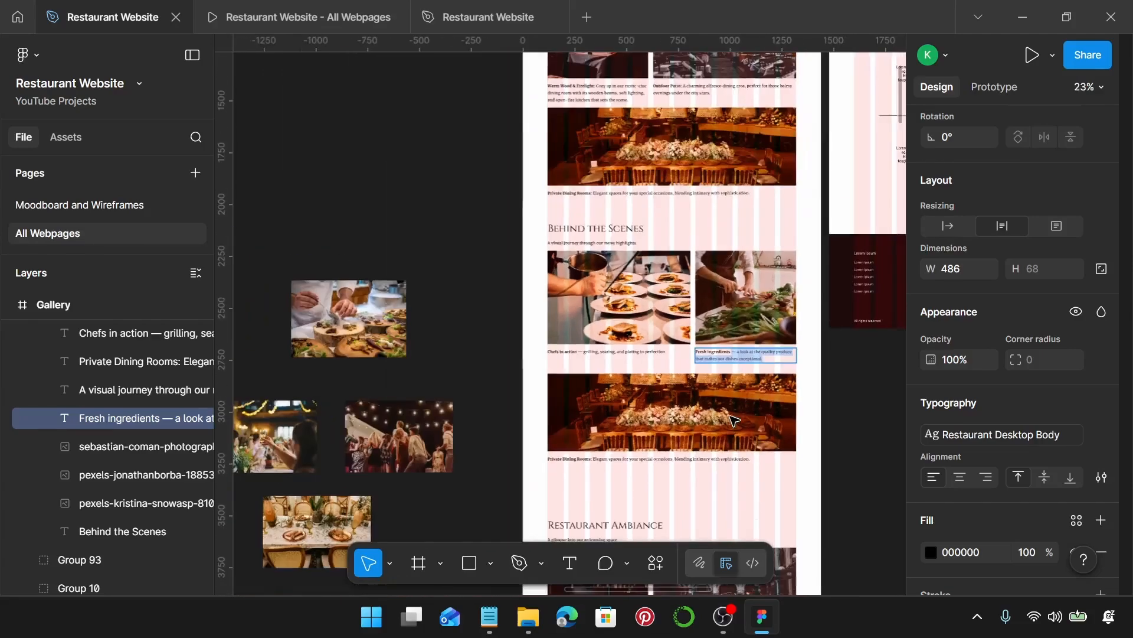
{"action": "scroll", "coordinate": [734, 420], "scroll_direction": "down", "scroll_amount": 3}
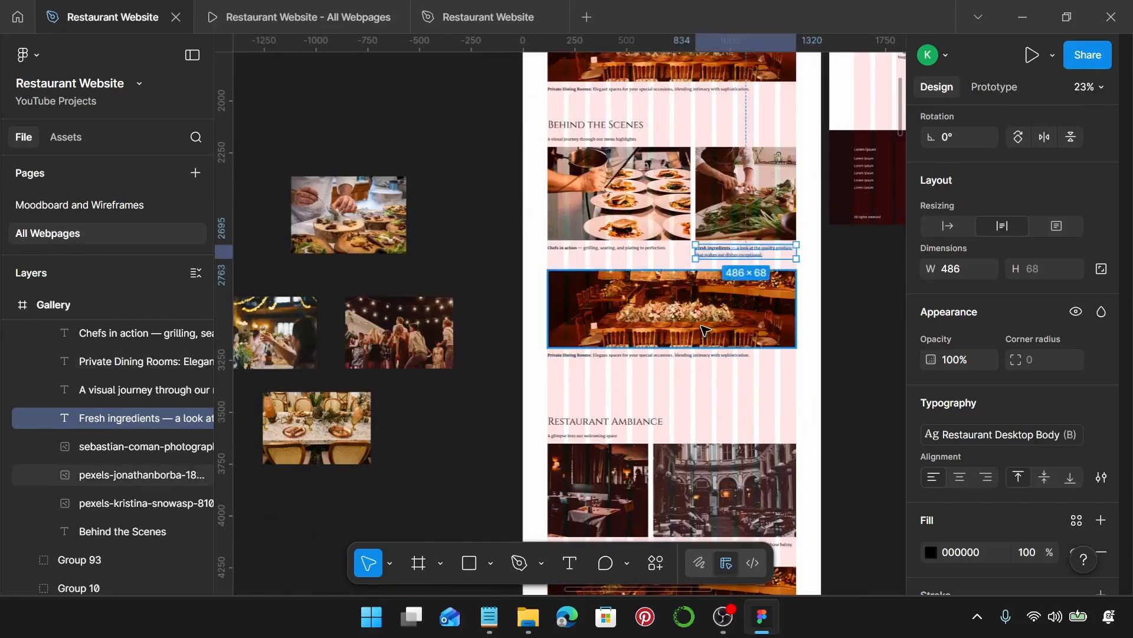
{"action": "left_click", "coordinate": [704, 329]}
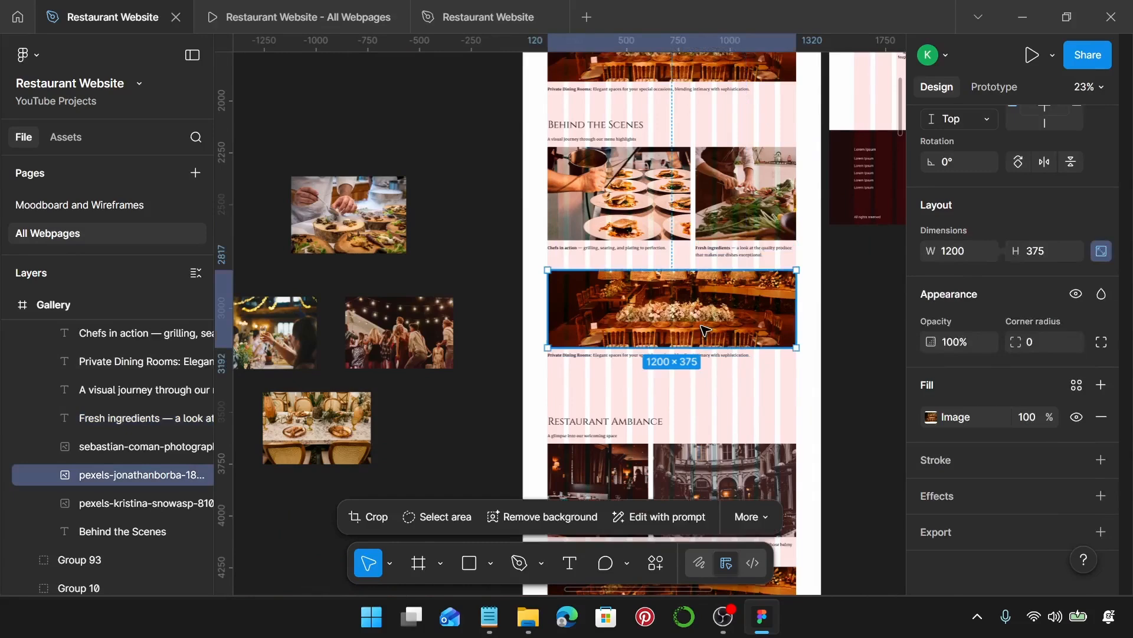
{"action": "scroll", "coordinate": [461, 224], "scroll_direction": "left", "scroll_amount": 3}
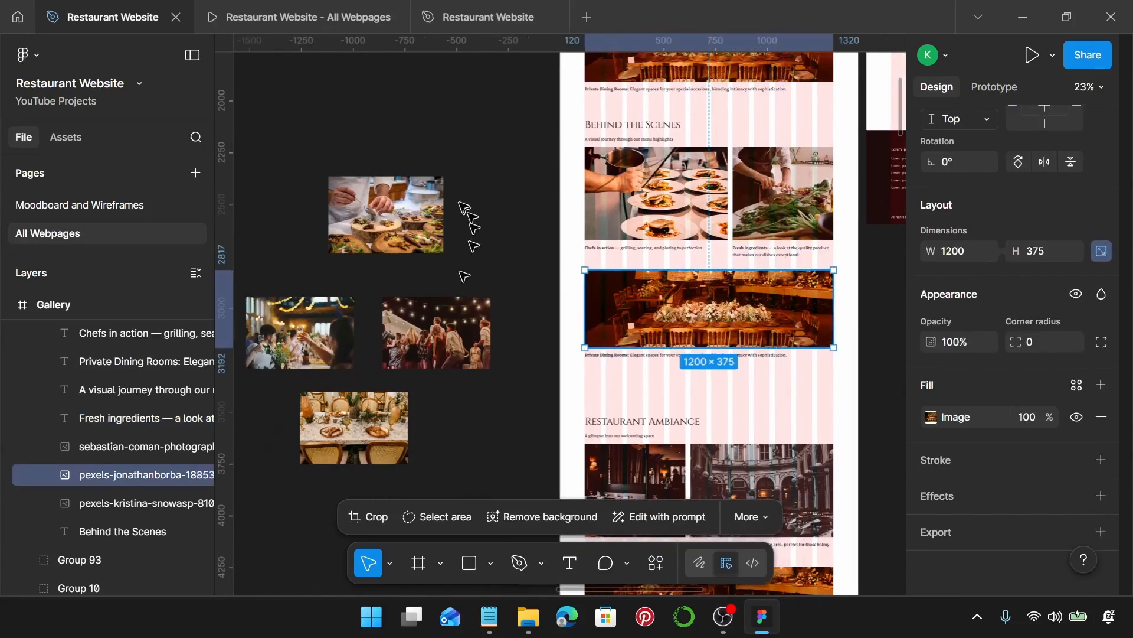
{"action": "left_click", "coordinate": [465, 221]}
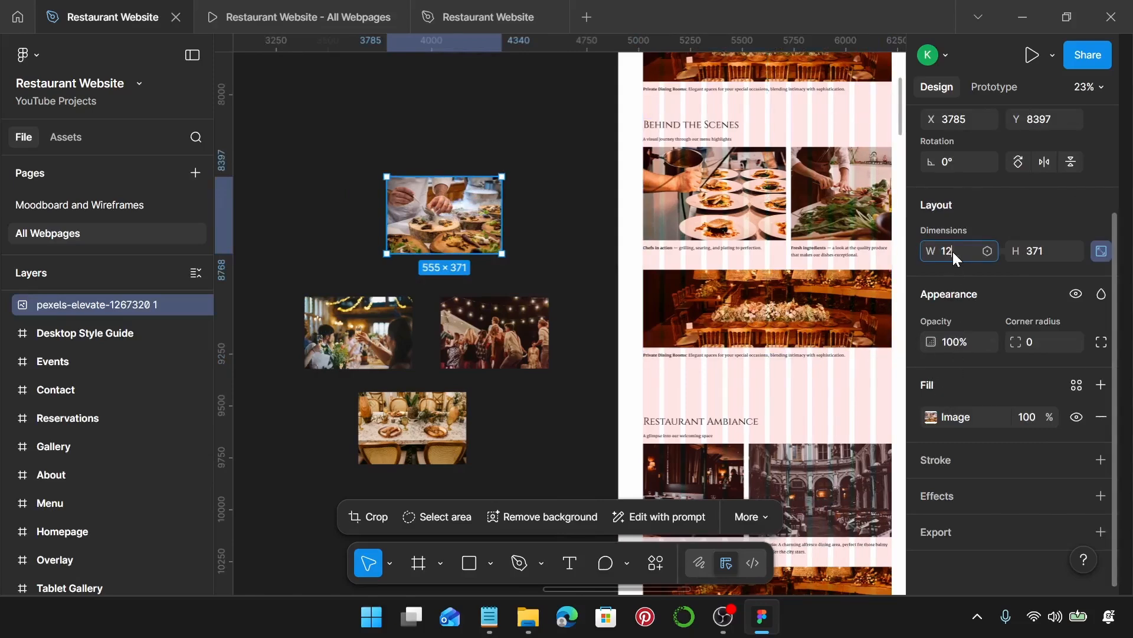
{"action": "key", "text": "Return"}
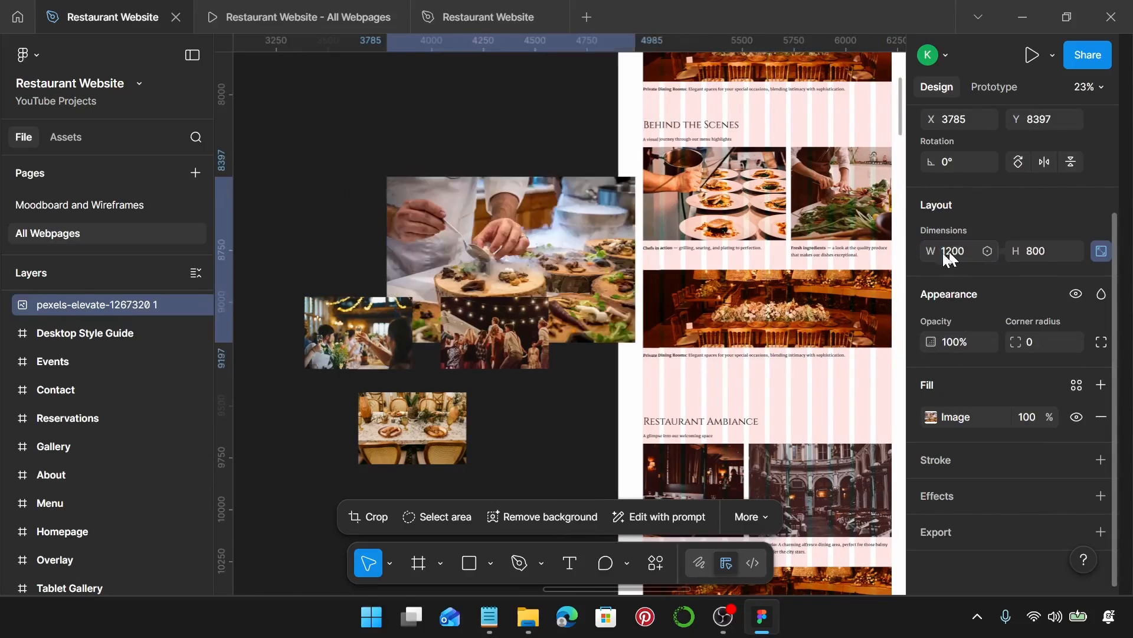
{"action": "scroll", "coordinate": [675, 262], "scroll_direction": "left", "scroll_amount": 3}
{"action": "left_click_drag", "start_coordinate": [676, 263], "coordinate": [606, 175]}
- Crop the chef-garnishing photo to 1200 × 375, repositioning the image so the hands and the wooden slabs stay in frame
{"action": "scroll", "coordinate": [607, 173], "scroll_direction": "up", "scroll_amount": 1}
{"action": "scroll", "coordinate": [606, 172], "scroll_direction": "up", "scroll_amount": 3}
{"action": "scroll", "coordinate": [502, 189], "scroll_direction": "up", "scroll_amount": 1}
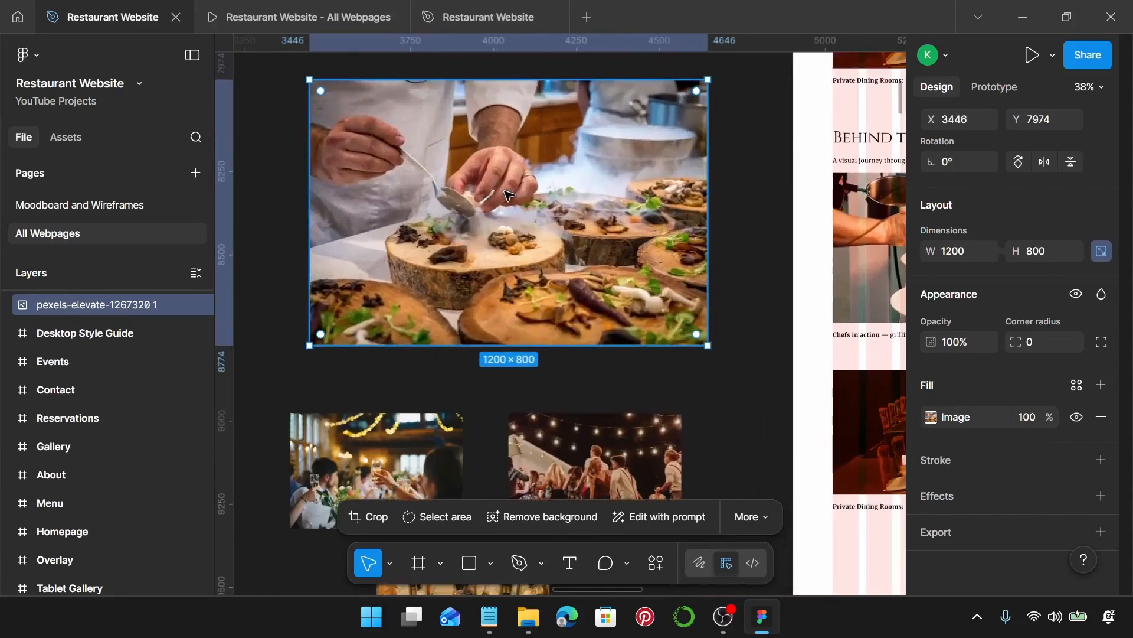
{"action": "double_click", "coordinate": [502, 189]}
{"action": "left_click_drag", "start_coordinate": [511, 350], "coordinate": [489, 192]}
{"action": "scroll", "coordinate": [480, 191], "scroll_direction": "up", "scroll_amount": 10}
{"action": "scroll", "coordinate": [488, 192], "scroll_direction": "down", "scroll_amount": 10}
{"action": "scroll", "coordinate": [489, 192], "scroll_direction": "up", "scroll_amount": 3}
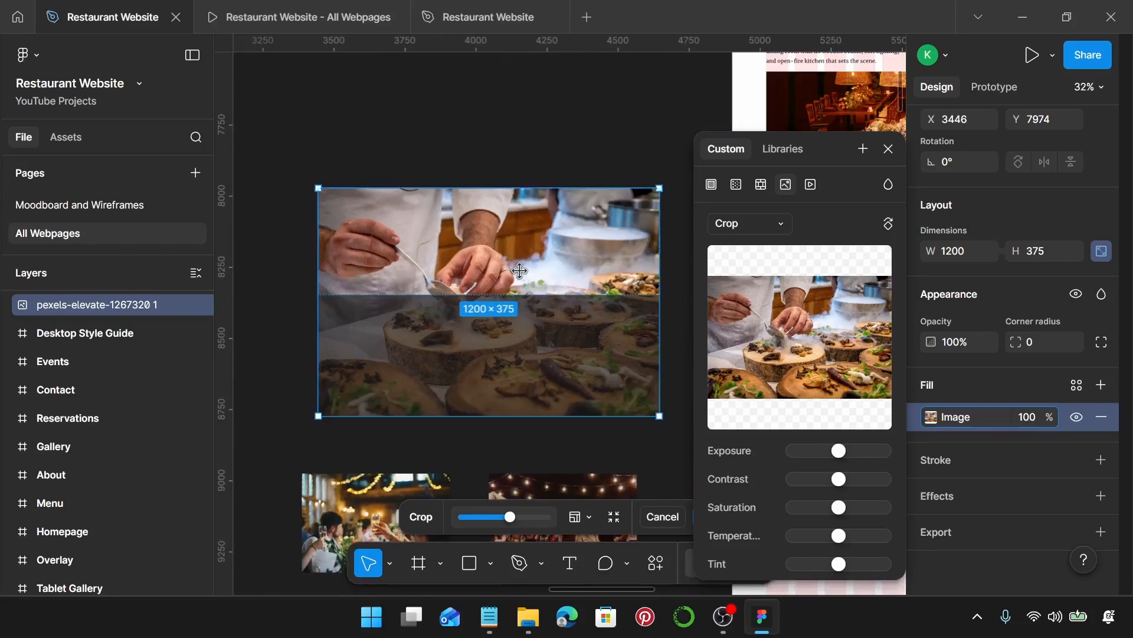
{"action": "left_click_drag", "start_coordinate": [520, 265], "coordinate": [509, 232]}
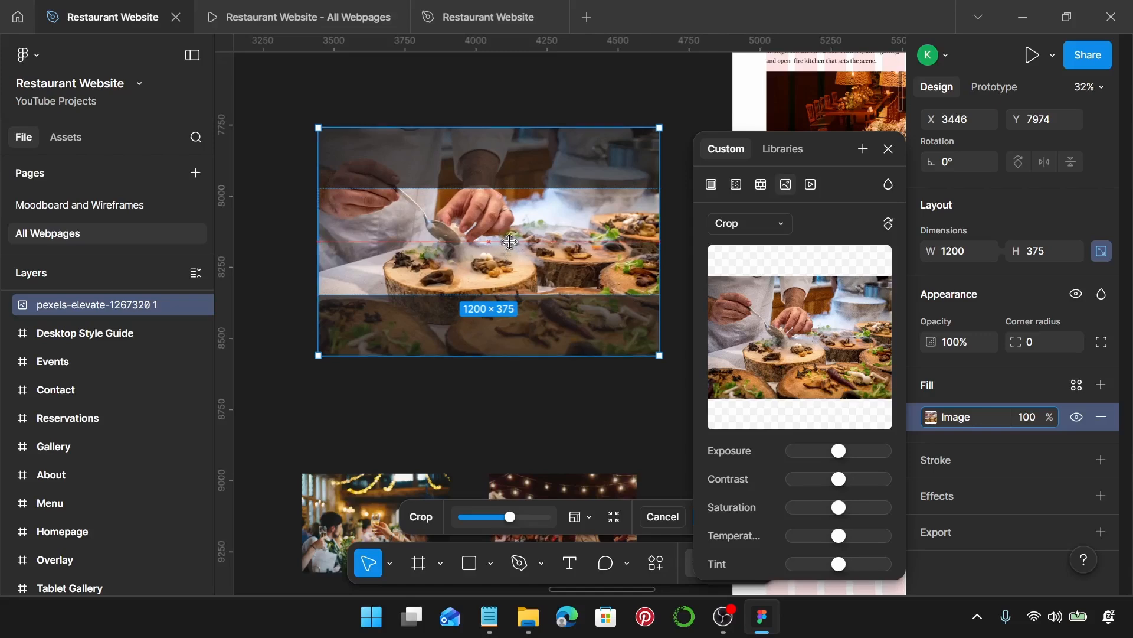
{"action": "left_click_drag", "start_coordinate": [510, 241], "coordinate": [511, 239]}
{"action": "key", "text": "Return"}
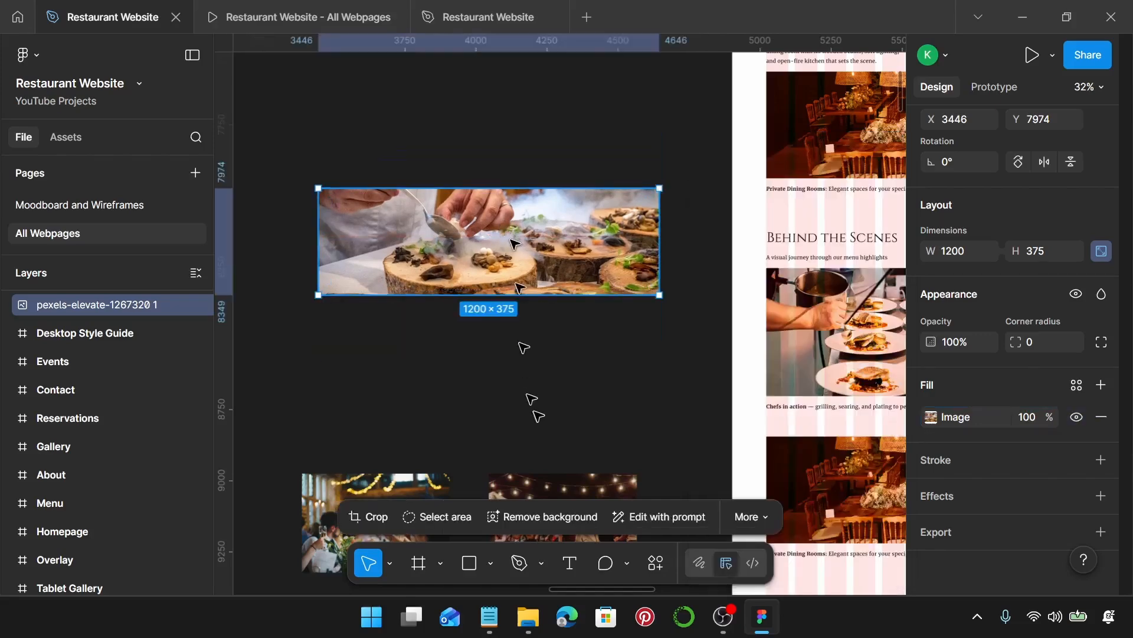
- Cut the cropped chef-garnishing photo from the canvas and replace the wide dining-room photo in the Behind the Scenes section with it
{"action": "left_click", "coordinate": [533, 408]}
{"action": "left_click", "coordinate": [545, 288]}
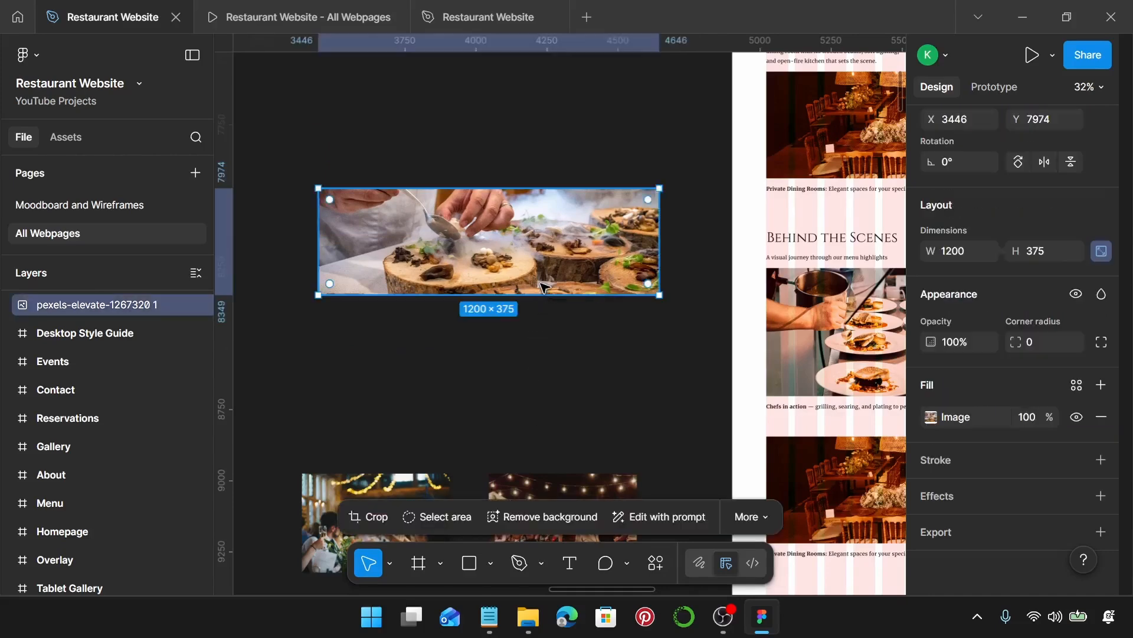
{"action": "key", "text": "Delete"}
{"action": "scroll", "coordinate": [545, 288], "scroll_direction": "right", "scroll_amount": 3}
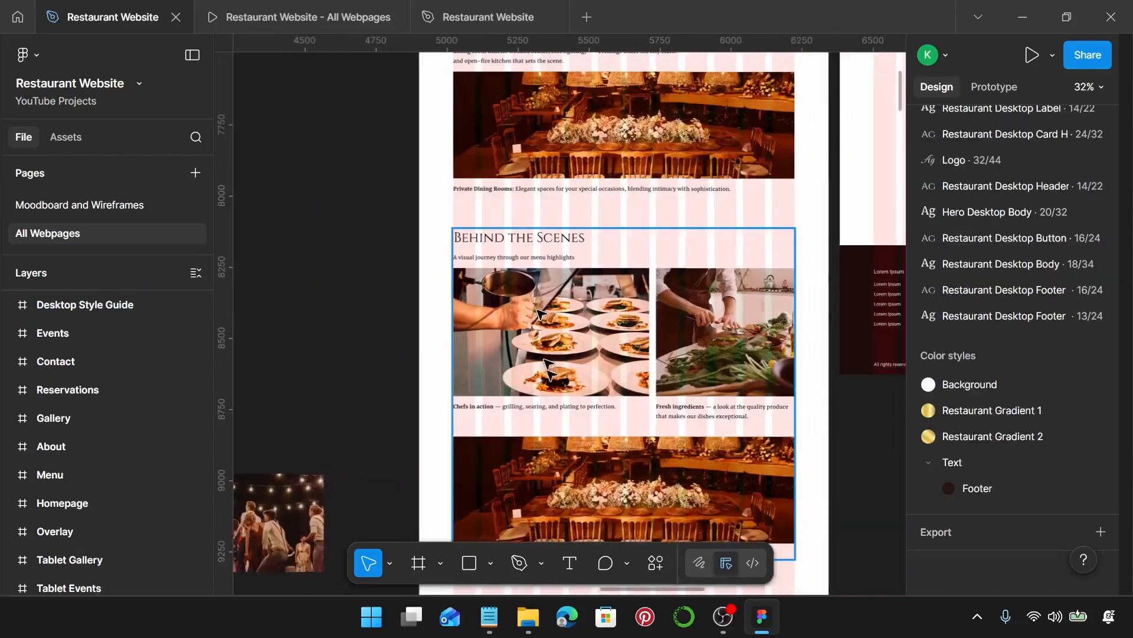
{"action": "scroll", "coordinate": [627, 344], "scroll_direction": "down", "scroll_amount": 1}
{"action": "left_click", "coordinate": [627, 344]}
{"action": "double_click", "coordinate": [627, 345]}
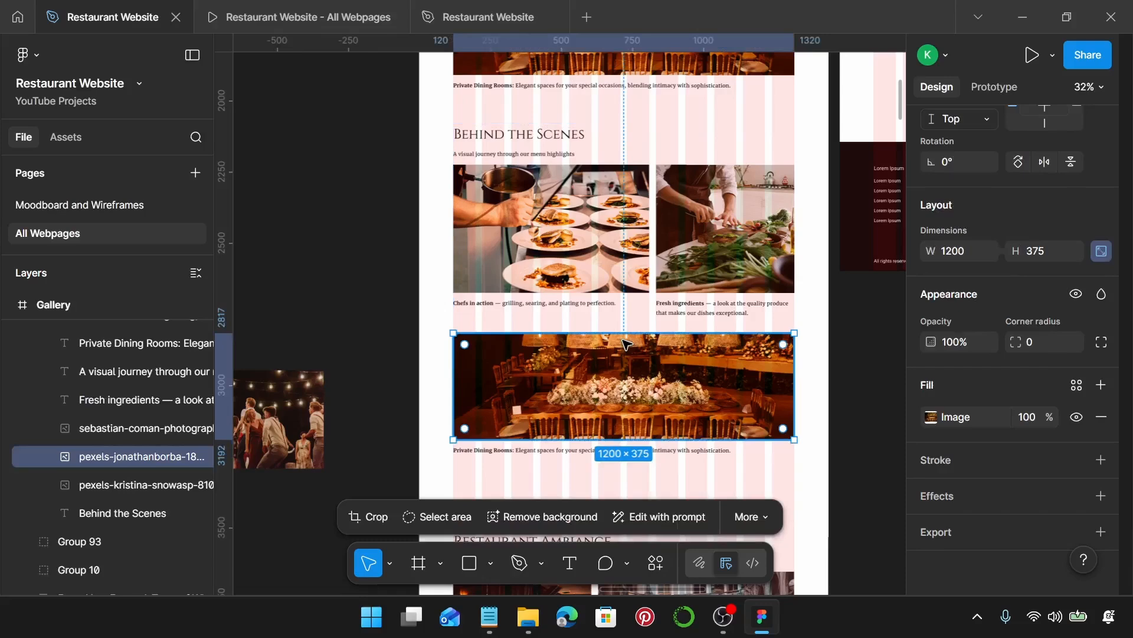
{"action": "key", "text": "ctrl+shift+r"}
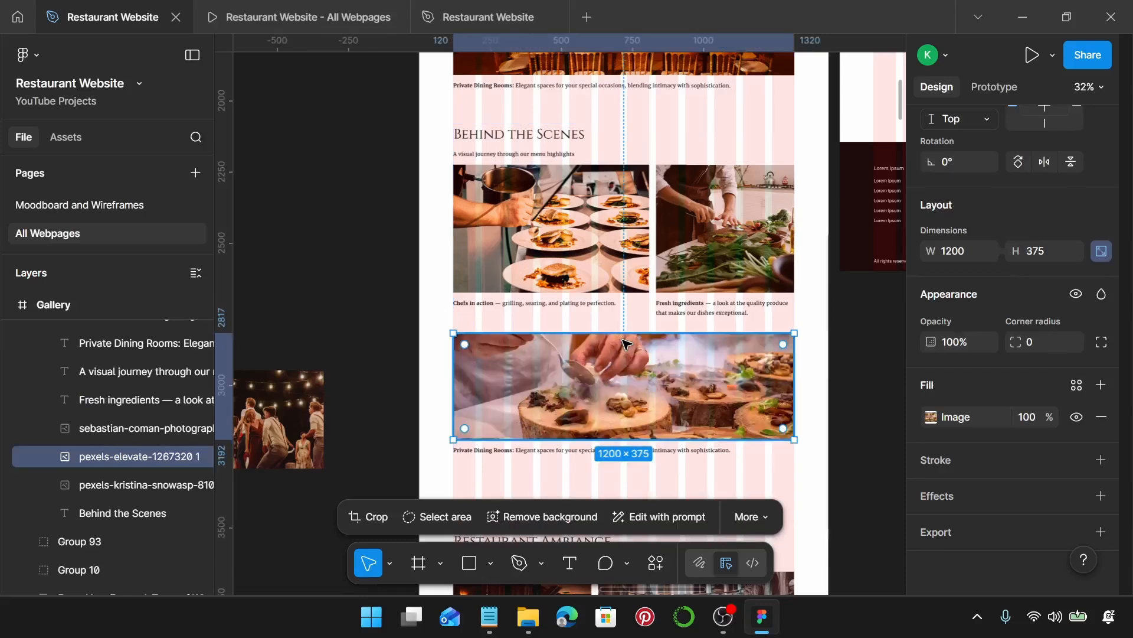
- Replace the Private Dining Rooms caption in Behind the Scenes with the Notepad text "Chefs in action — grilling, searing, and plating to perfection."
{"action": "left_click", "coordinate": [490, 617]}
{"action": "scroll", "coordinate": [788, 344], "scroll_direction": "down", "scroll_amount": 1}
{"action": "scroll", "coordinate": [788, 344], "scroll_direction": "down", "scroll_amount": 1}
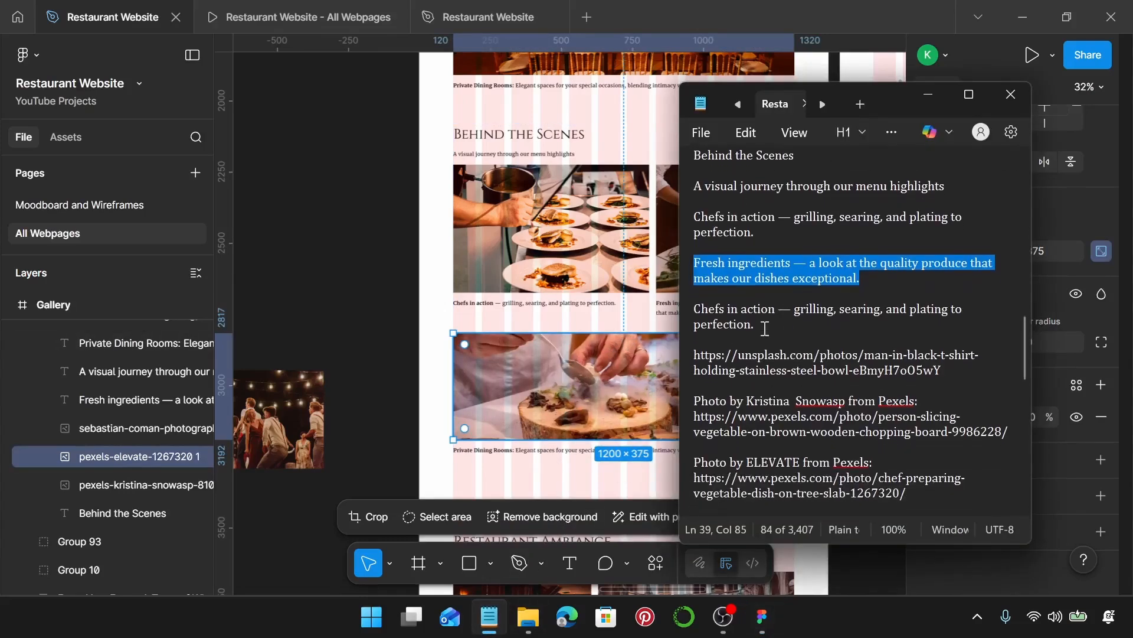
{"action": "left_click_drag", "start_coordinate": [762, 325], "coordinate": [691, 312]}
{"action": "key", "text": "ctrl+c"}
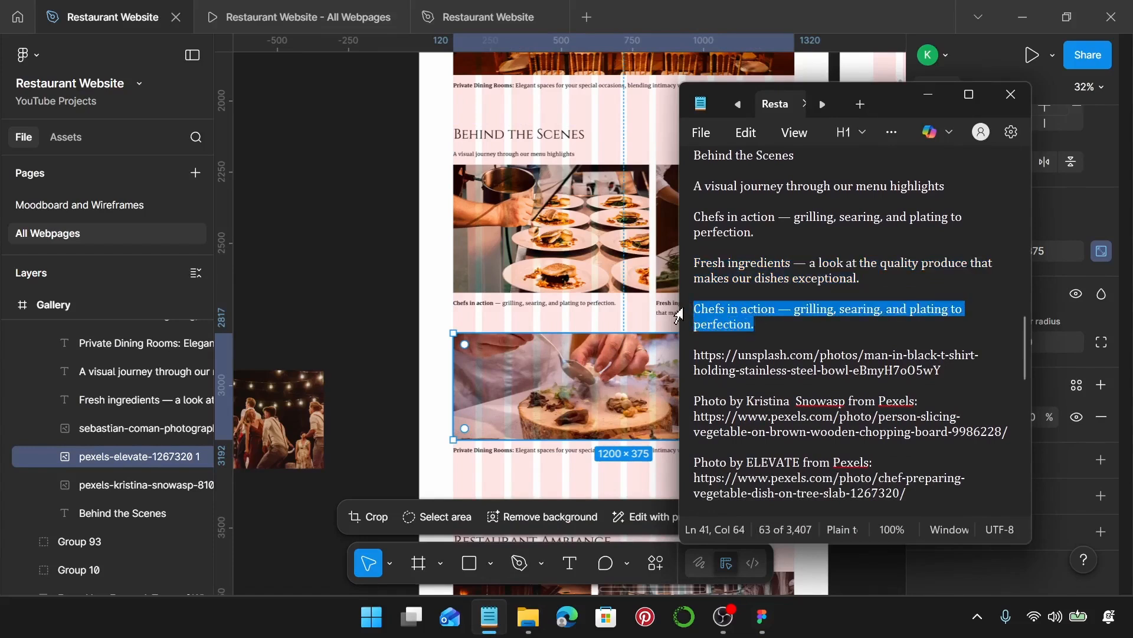
{"action": "left_click", "coordinate": [545, 458]}
{"action": "key", "text": "ctrl+v"}
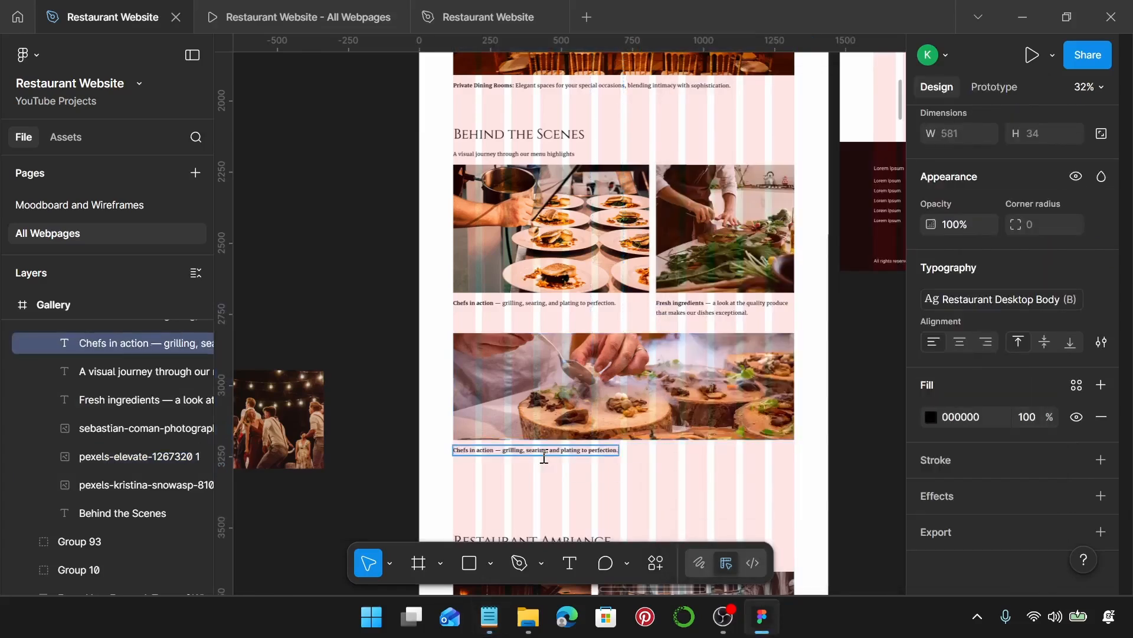
- Remove the bold from "— grilling, searing, and plating to perfection." in the caption beneath the wide chef-garnishing photo
{"action": "scroll", "coordinate": [544, 458], "scroll_direction": "up", "scroll_amount": 5}
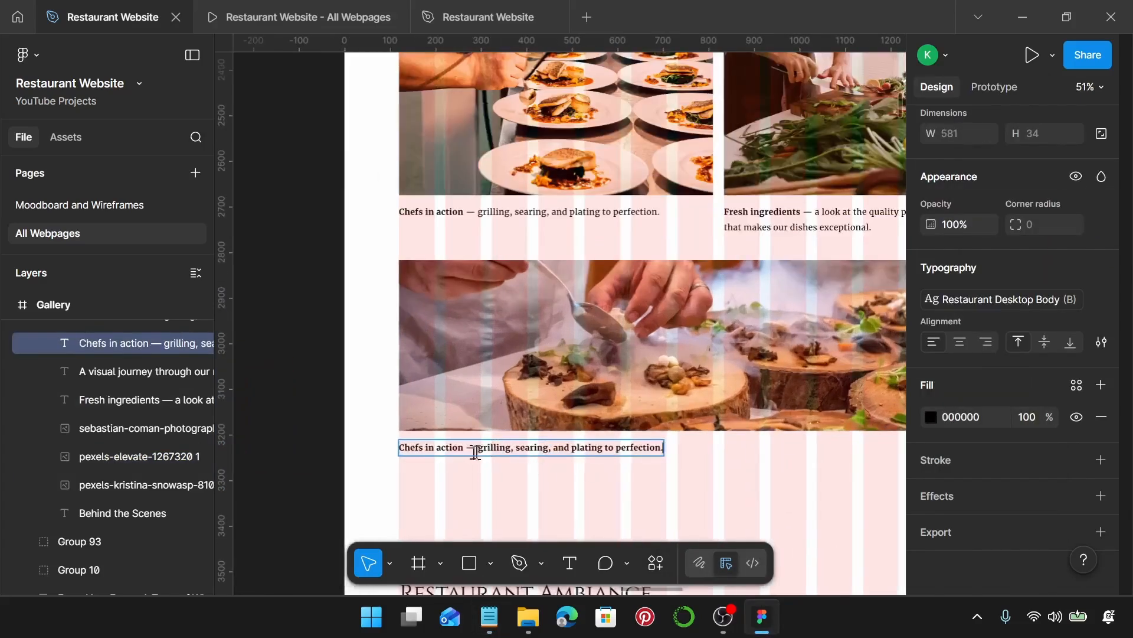
{"action": "left_click_drag", "start_coordinate": [466, 448], "coordinate": [664, 448]}
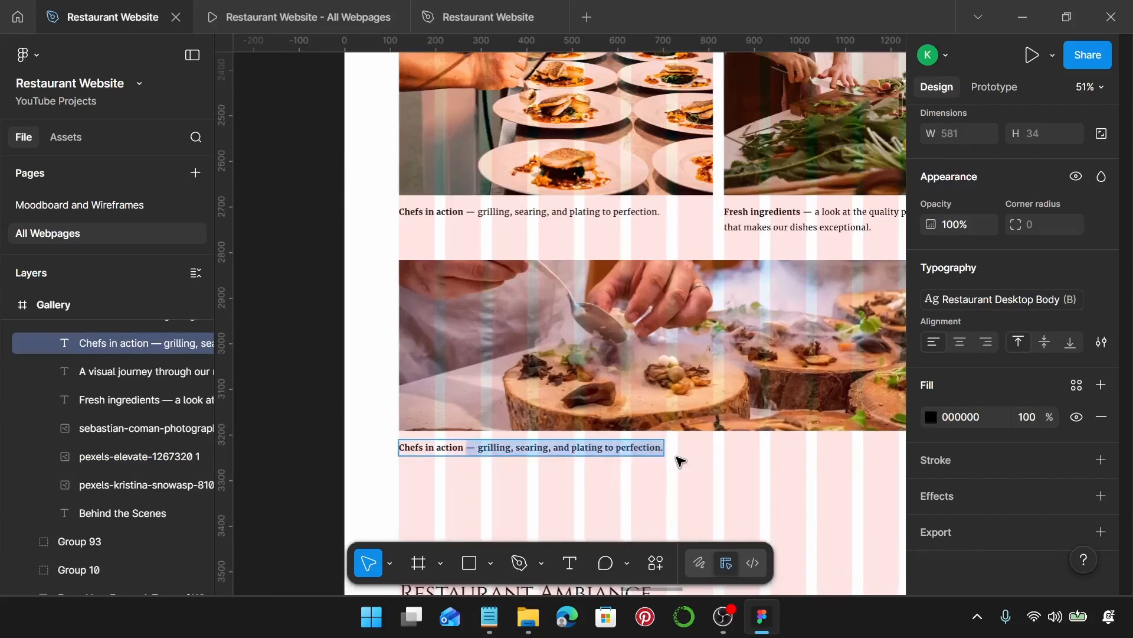
{"action": "key", "text": "ctrl+b"}
{"action": "scroll", "coordinate": [680, 460], "scroll_direction": "down", "scroll_amount": 3}
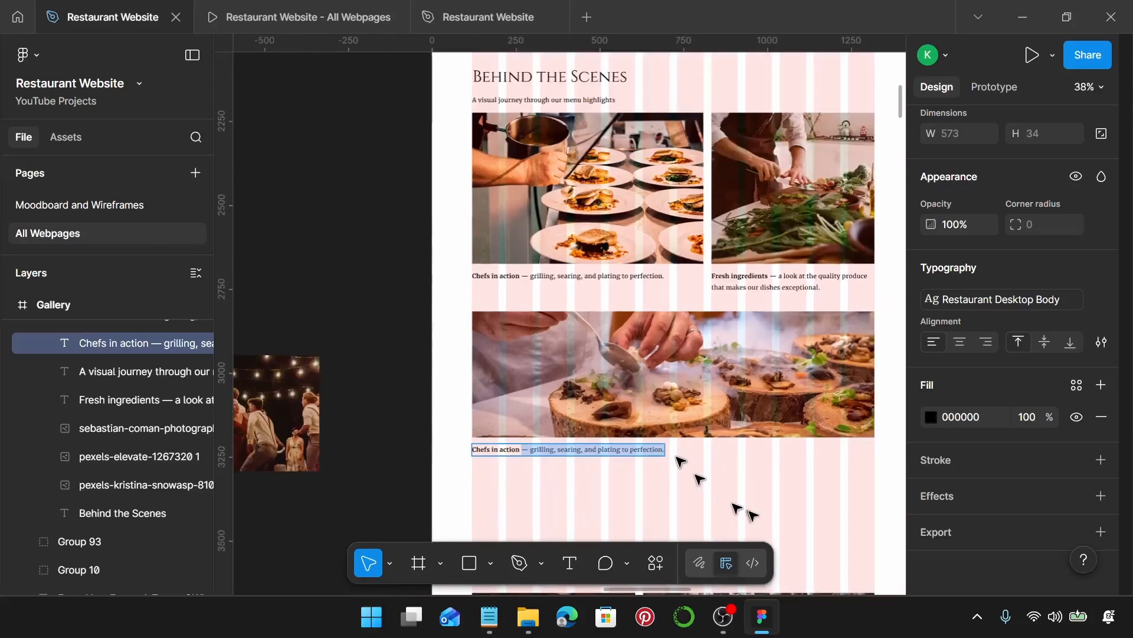
{"action": "key", "text": "Escape"}
- Move the wide chef-garnishing photo and its caption up together until the photo's top edge sits at about 2786
{"action": "left_click", "coordinate": [708, 354]}
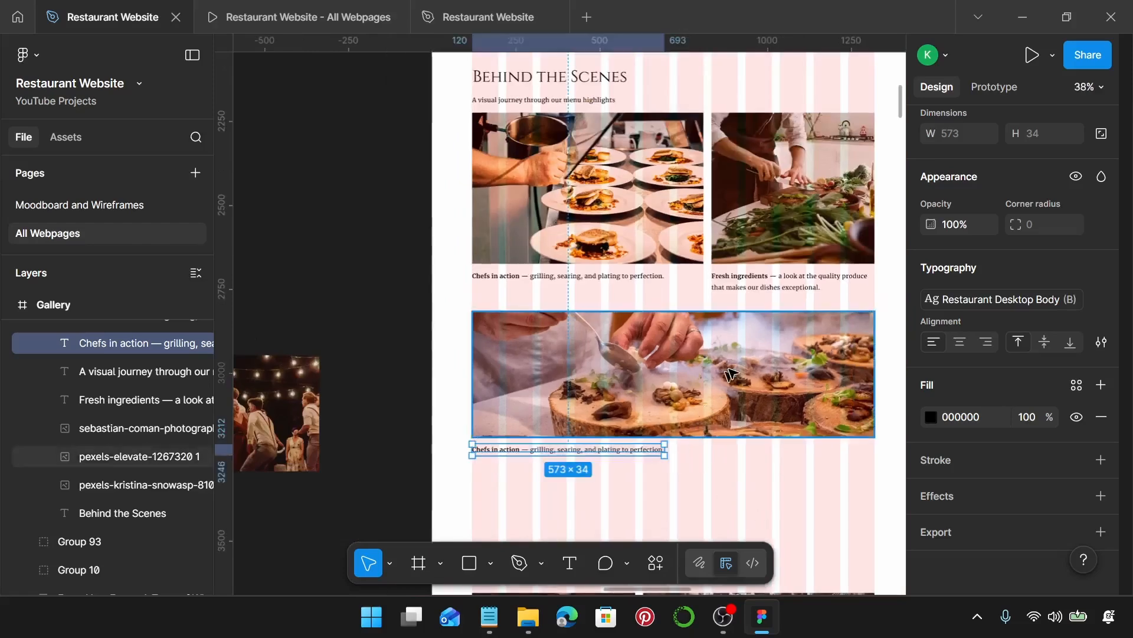
{"action": "left_click", "coordinate": [600, 450], "text": "shift"}
{"action": "left_click_drag", "start_coordinate": [600, 451], "coordinate": [599, 446]}
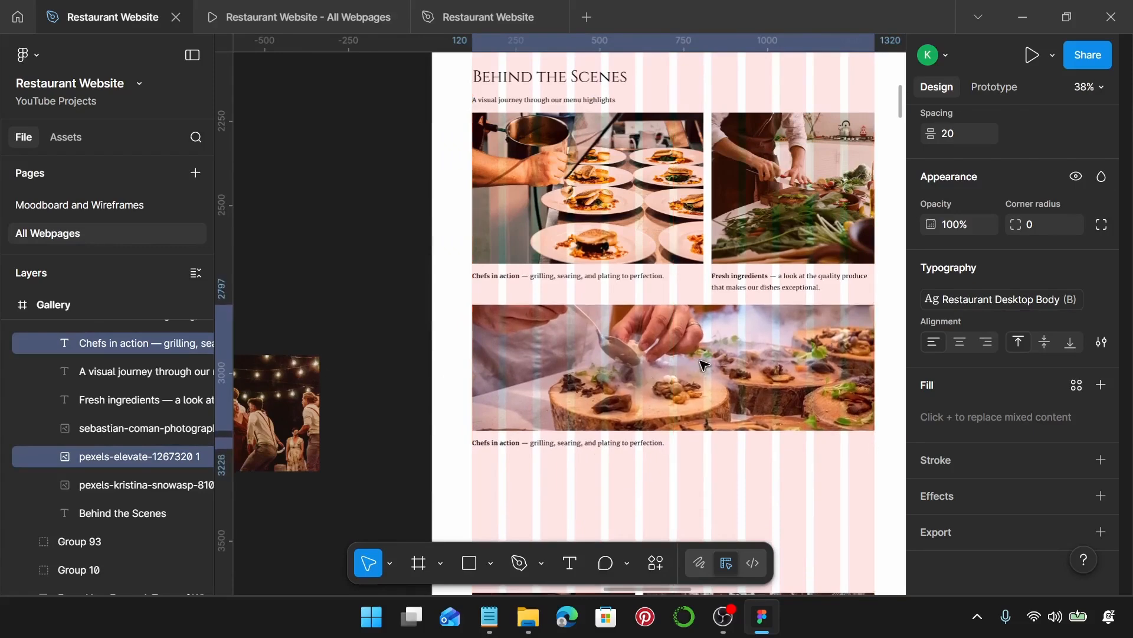
{"action": "left_click", "coordinate": [679, 342]}
{"action": "left_click", "coordinate": [732, 285], "text": "shift"}
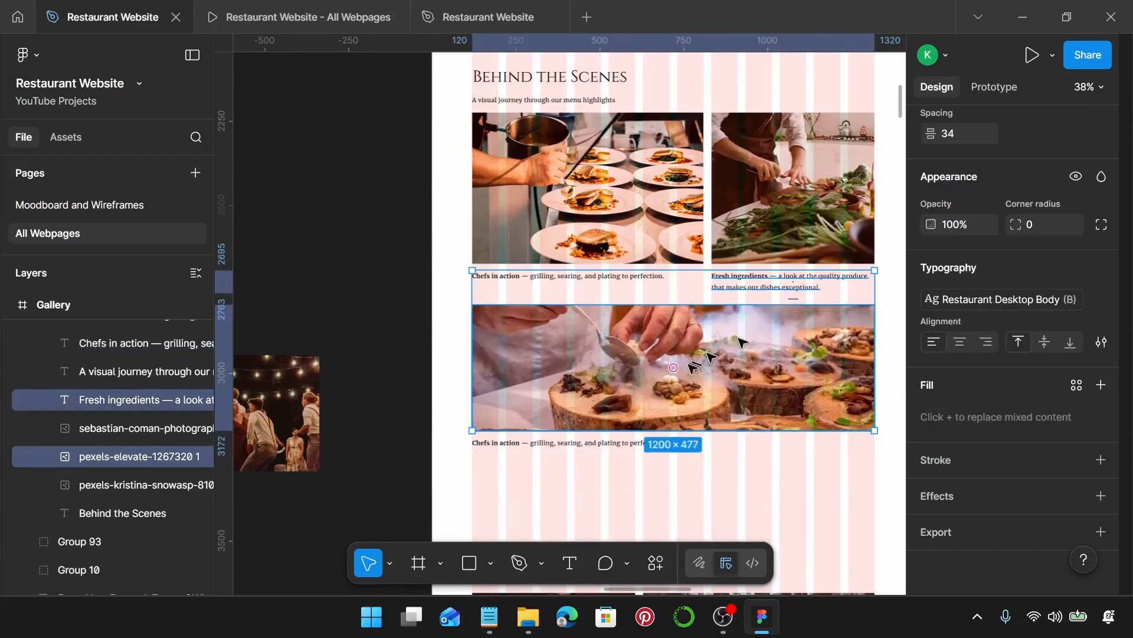
{"action": "left_click", "coordinate": [660, 398]}
{"action": "left_click", "coordinate": [602, 444], "text": "shift"}
{"action": "left_click_drag", "start_coordinate": [601, 445], "coordinate": [601, 442]}
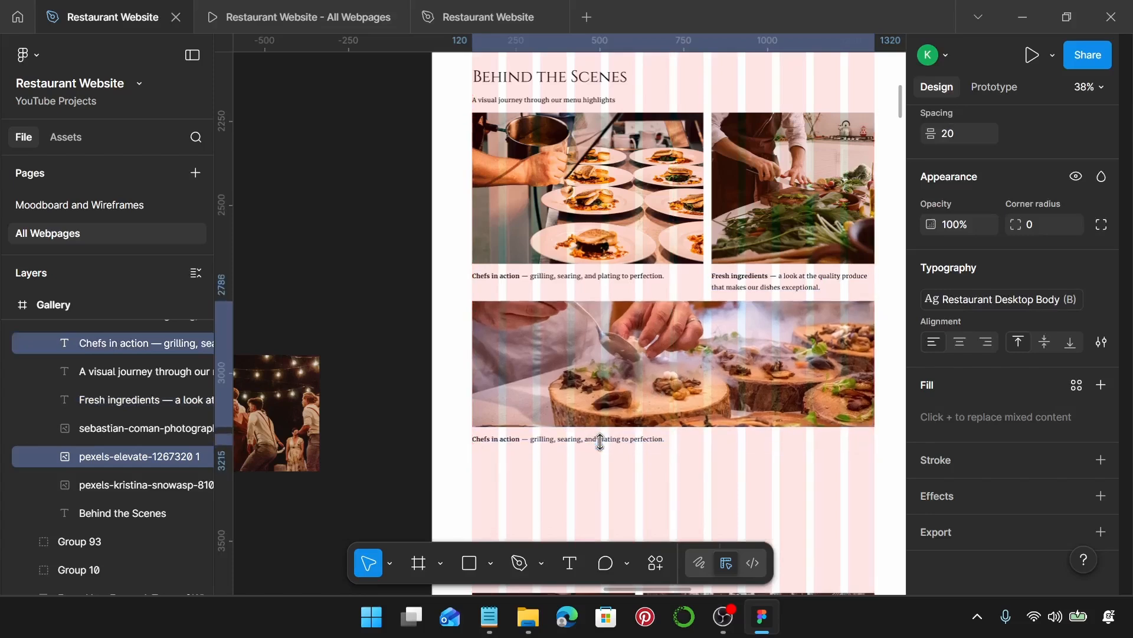
- Check the gap below the Fresh ingredients caption and nudge the wide photo with its caption up to leave a 20 px gap
{"action": "left_click", "coordinate": [785, 287]}
{"action": "left_click", "coordinate": [792, 332], "text": "shift"}
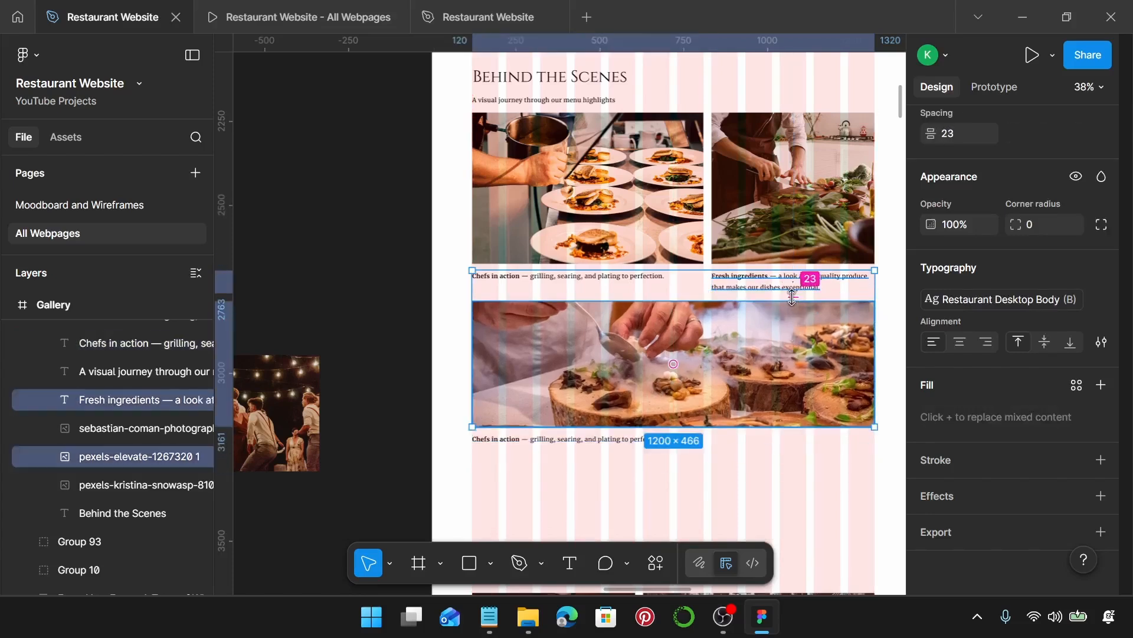
{"action": "left_click", "coordinate": [658, 380]}
{"action": "left_click", "coordinate": [593, 441], "text": "shift"}
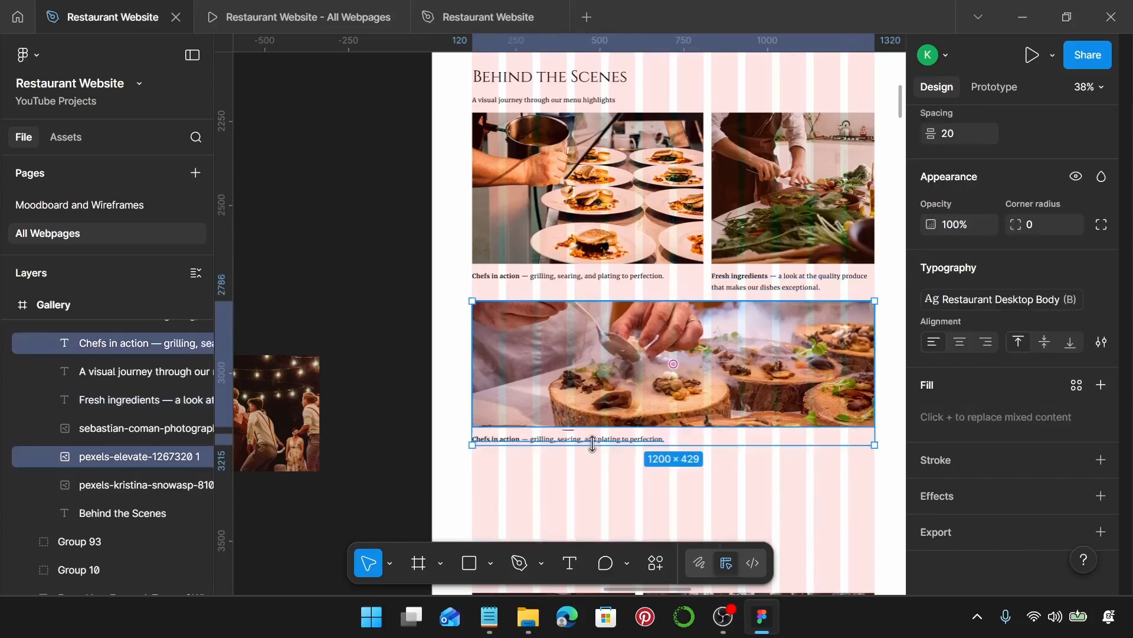
{"action": "left_click_drag", "start_coordinate": [593, 444], "coordinate": [590, 443]}
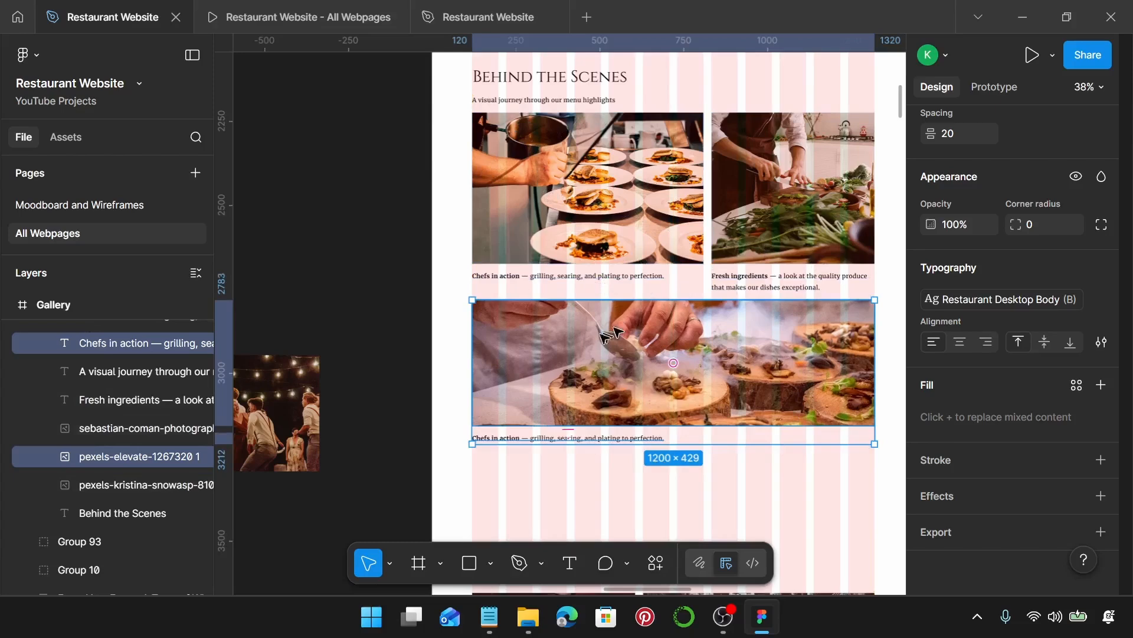
{"action": "left_click", "coordinate": [595, 479]}
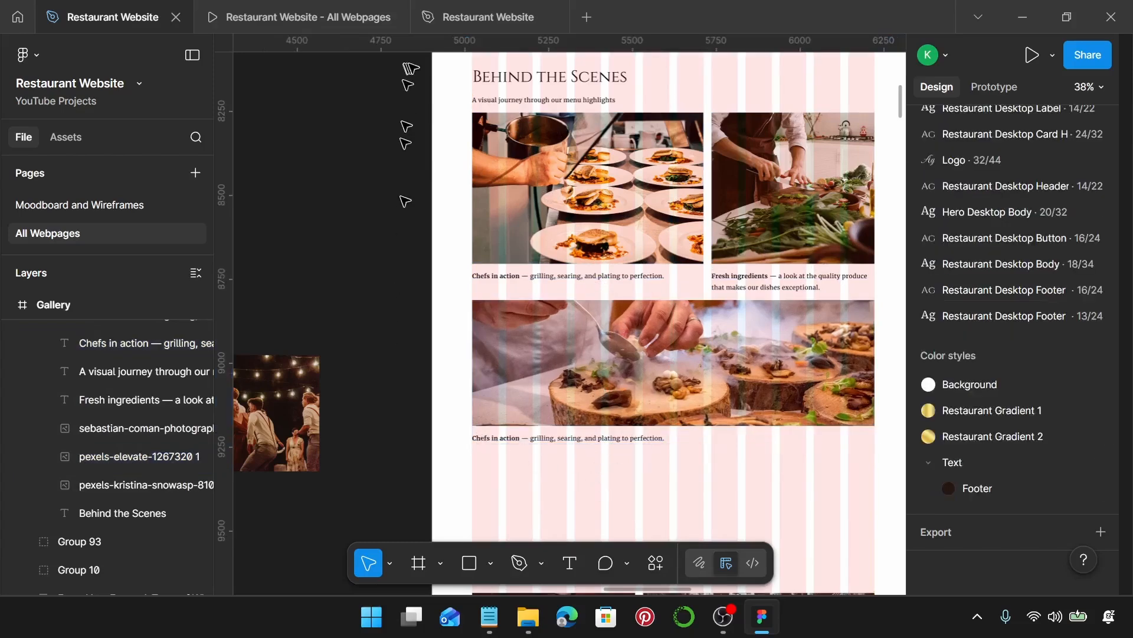
- Review the Behind the Scenes photos and captions in the prototype preview and return to the design file
{"action": "left_click", "coordinate": [317, 16]}
{"action": "scroll", "coordinate": [707, 250], "scroll_direction": "down", "scroll_amount": 10}
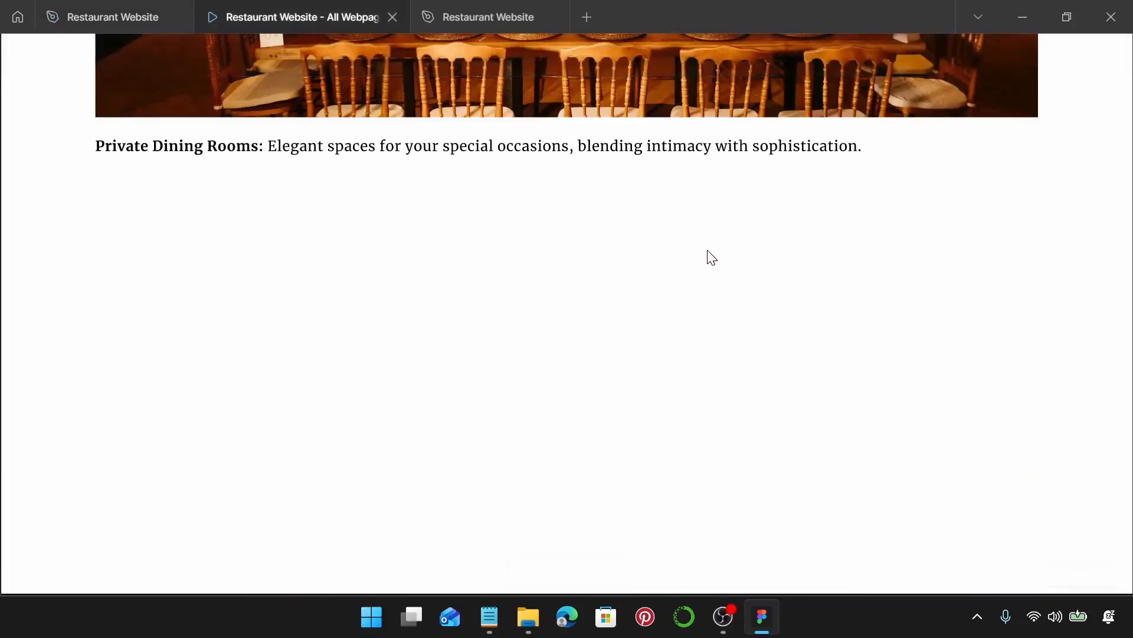
{"action": "scroll", "coordinate": [653, 254], "scroll_direction": "down", "scroll_amount": 5}
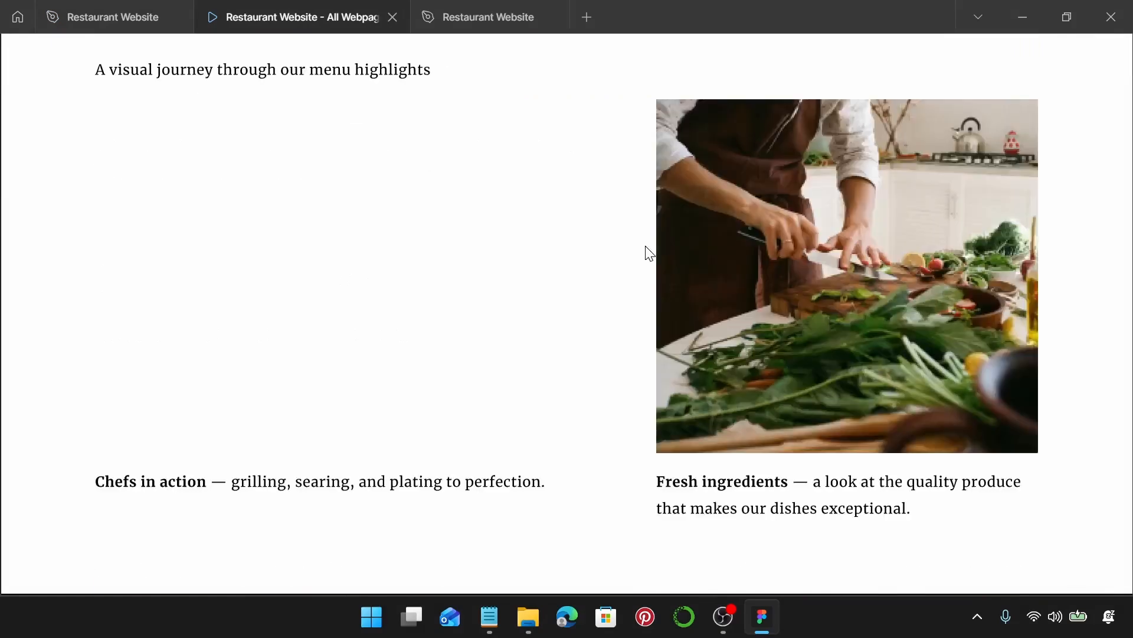
{"action": "scroll", "coordinate": [649, 254], "scroll_direction": "down", "scroll_amount": 2}
{"action": "scroll", "coordinate": [649, 253], "scroll_direction": "up", "scroll_amount": 3}
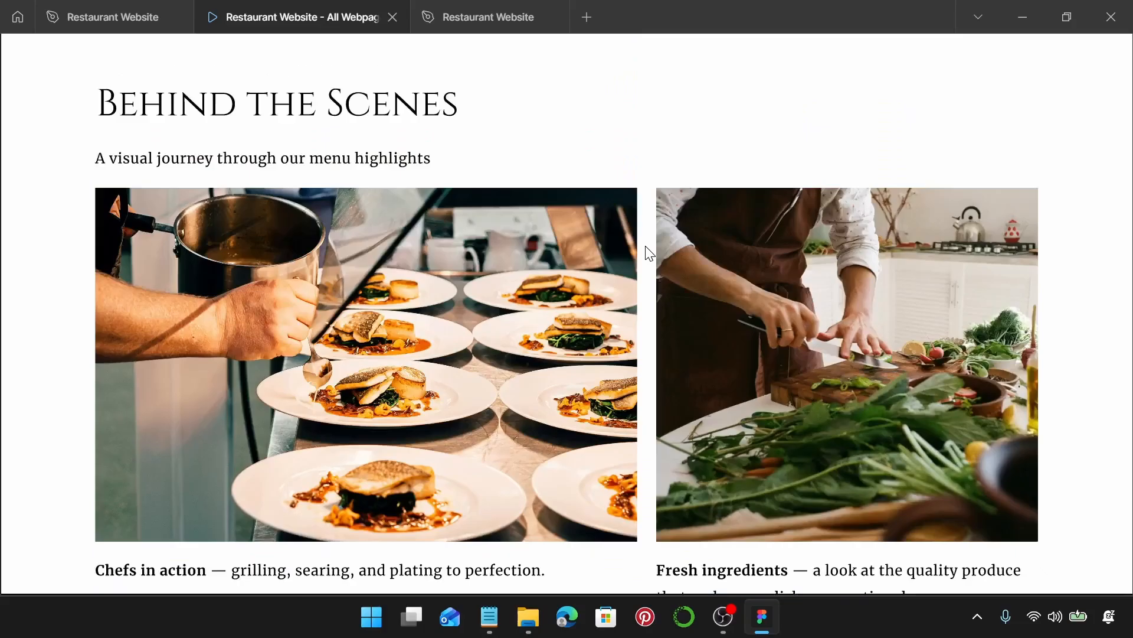
{"action": "scroll", "coordinate": [650, 254], "scroll_direction": "down", "scroll_amount": 9}
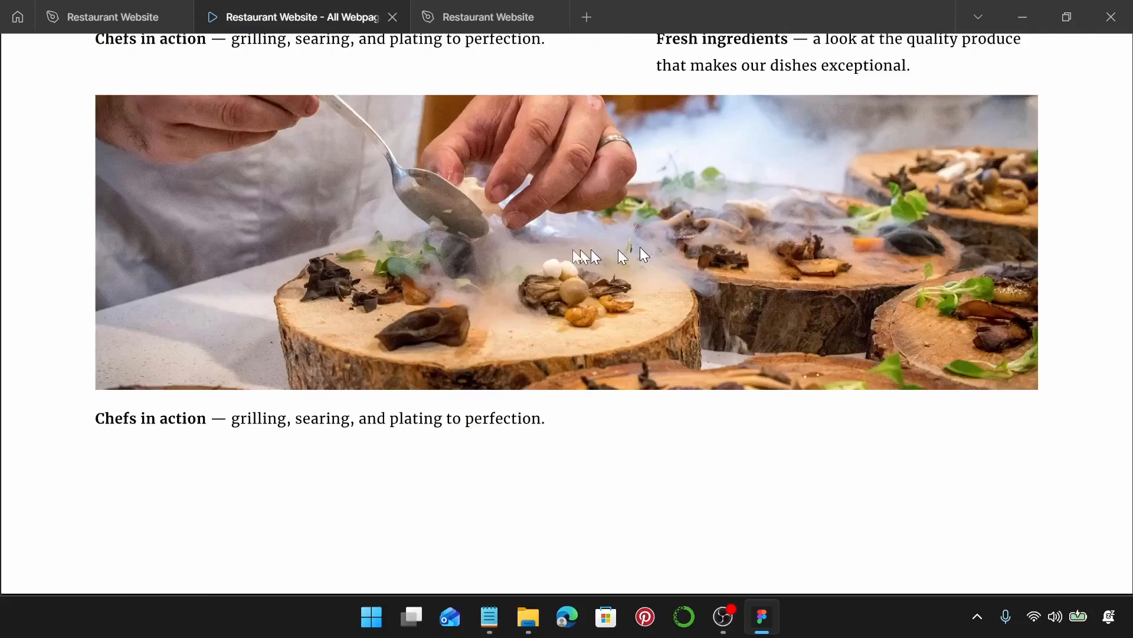
{"action": "left_click", "coordinate": [103, 17]}
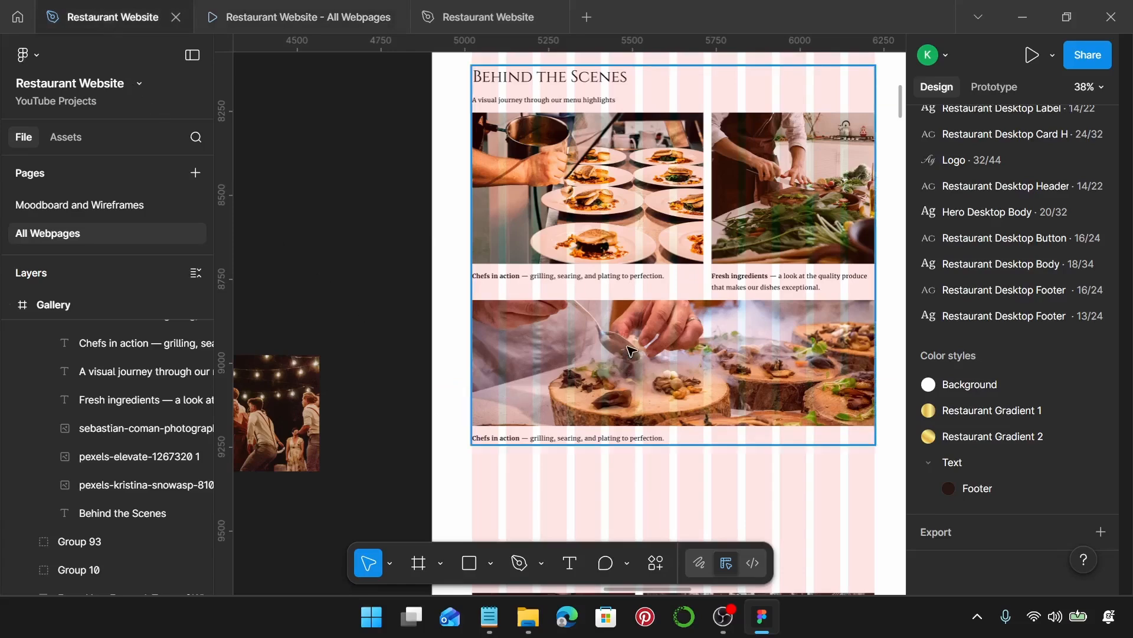
- Swap the positions of the dining room and outdoor patio photos in the Restaurant Ambiance section below Behind the Scenes
{"action": "scroll", "coordinate": [630, 350], "scroll_direction": "down", "scroll_amount": 3}
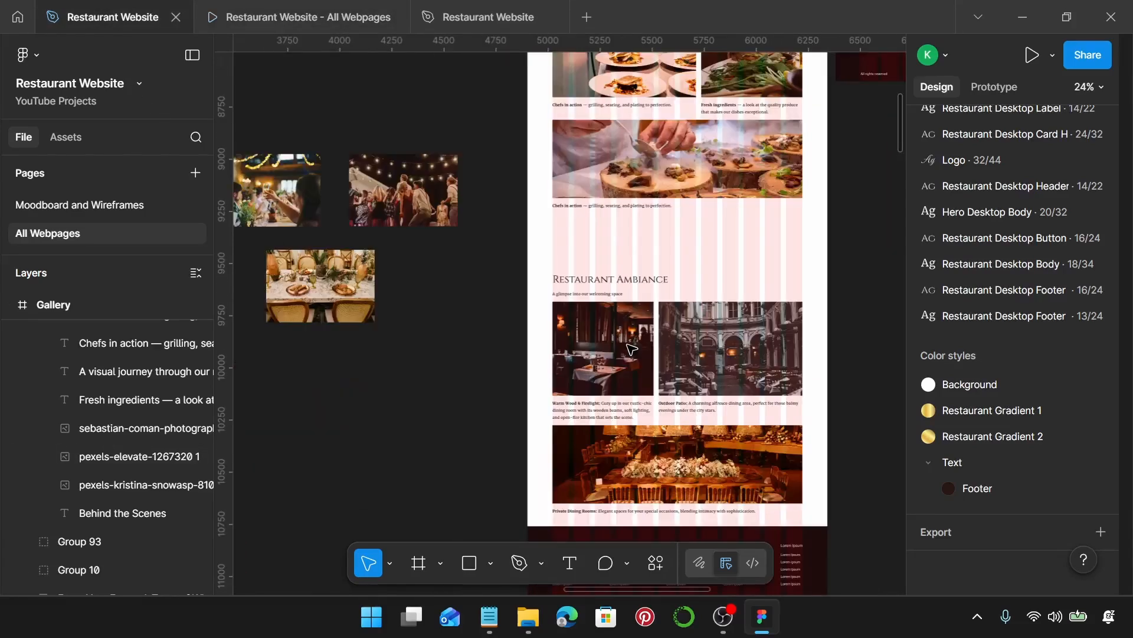
{"action": "scroll", "coordinate": [631, 350], "scroll_direction": "up", "scroll_amount": 2}
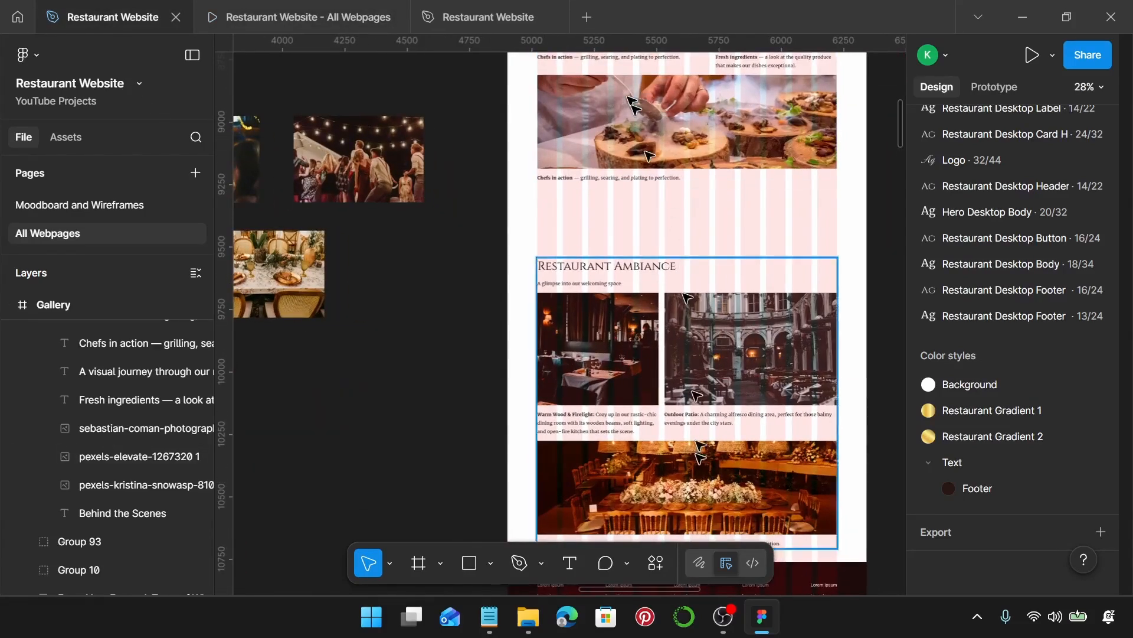
{"action": "scroll", "coordinate": [696, 394], "scroll_direction": "down", "scroll_amount": 1}
{"action": "scroll", "coordinate": [661, 366], "scroll_direction": "up", "scroll_amount": 2}
{"action": "left_click", "coordinate": [629, 340]}
{"action": "left_click", "coordinate": [629, 341]}
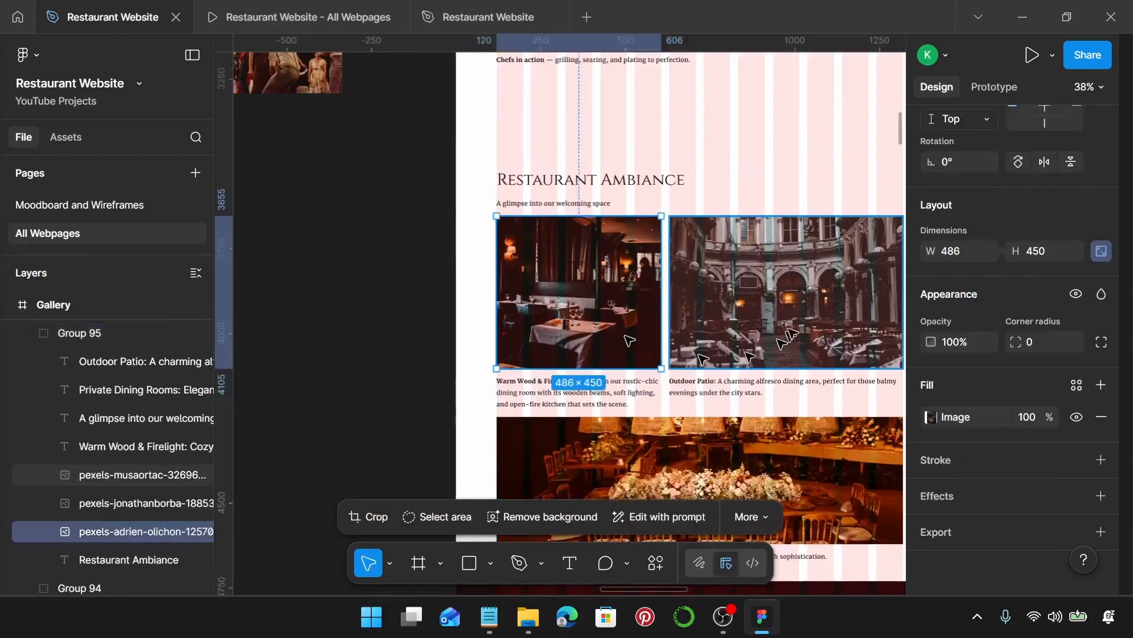
{"action": "left_click", "coordinate": [791, 335], "text": "shift"}
{"action": "left_click_drag", "start_coordinate": [579, 293], "coordinate": [742, 296]}
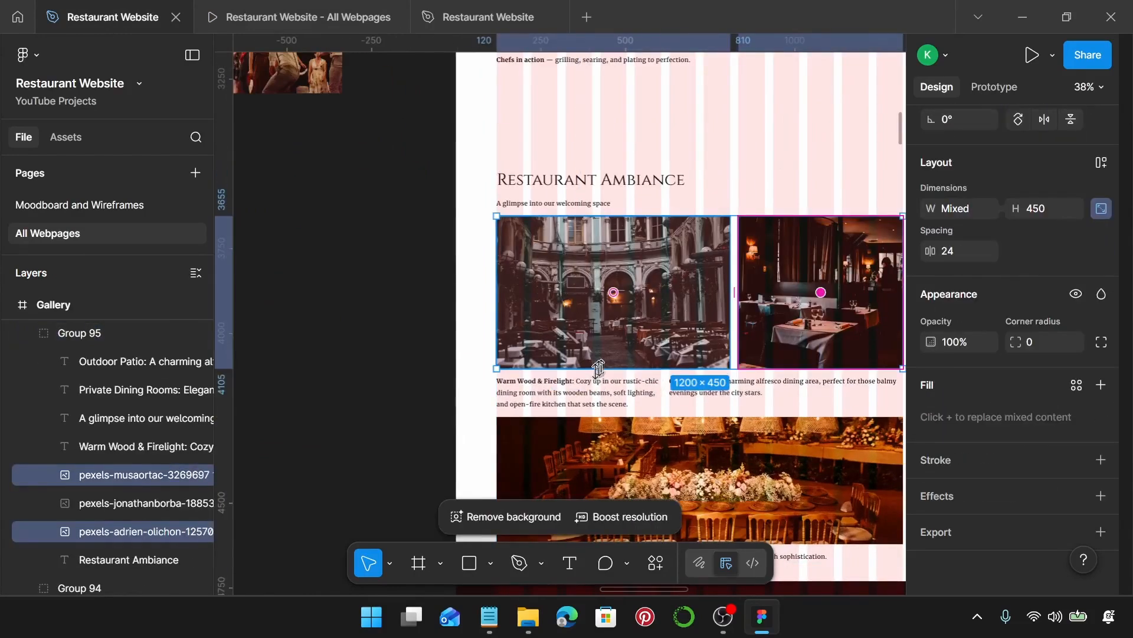
- Swap the Warm Wood & Firelight and Outdoor Patio captions so each sits beneath its own photo
{"action": "left_click", "coordinate": [598, 391]}
{"action": "left_click", "coordinate": [739, 394], "text": "shift"}
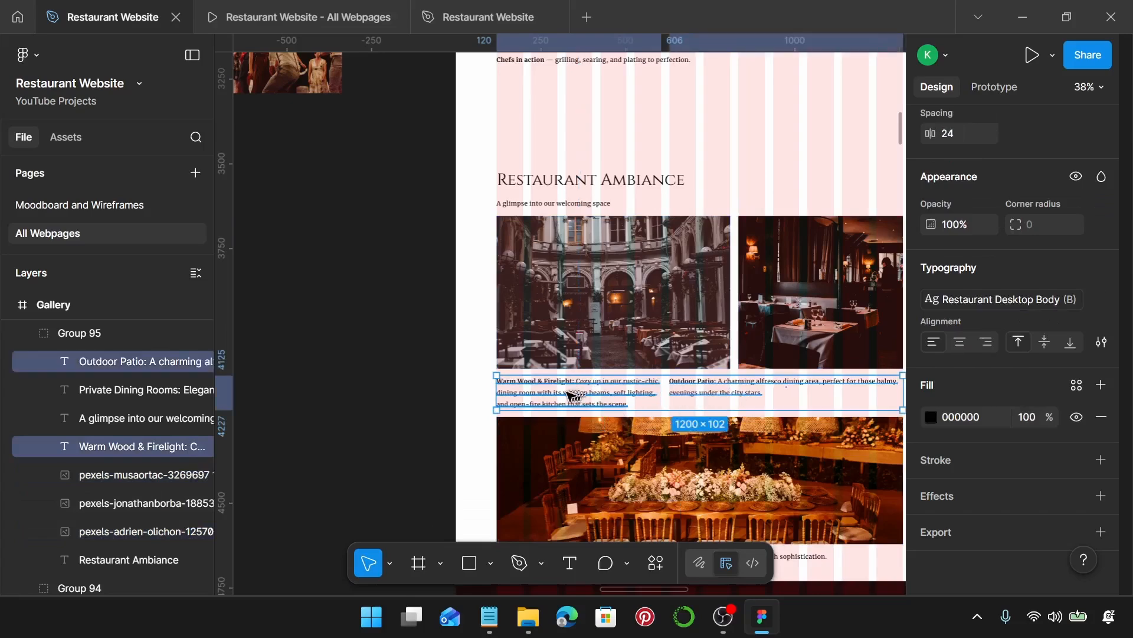
{"action": "scroll", "coordinate": [571, 394], "scroll_direction": "up", "scroll_amount": 4}
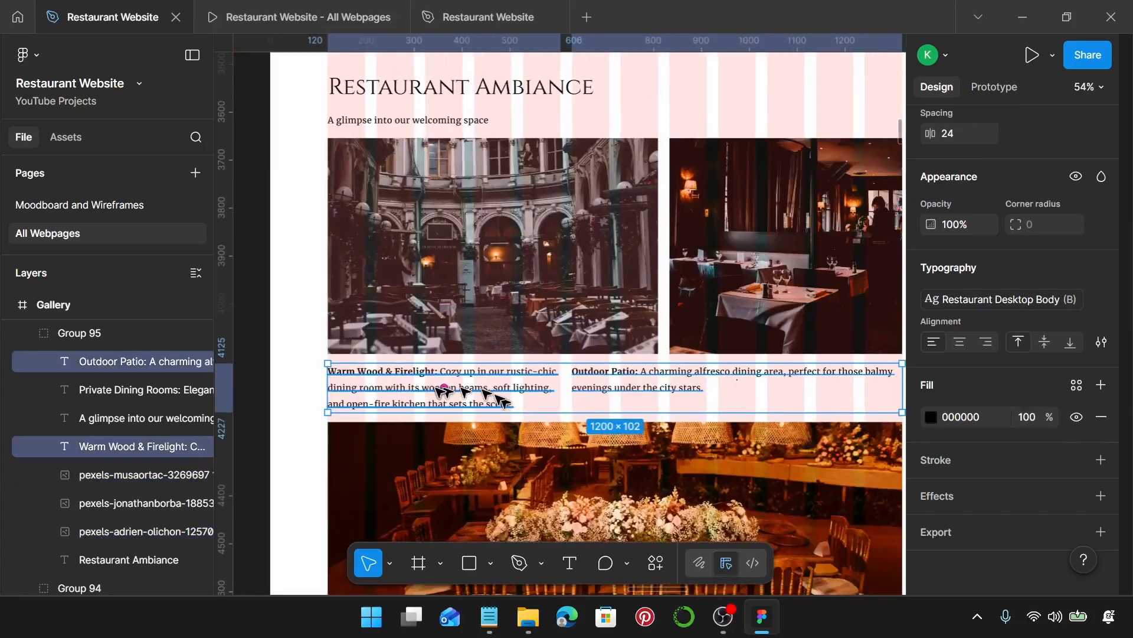
{"action": "left_click_drag", "start_coordinate": [444, 388], "coordinate": [628, 391]}
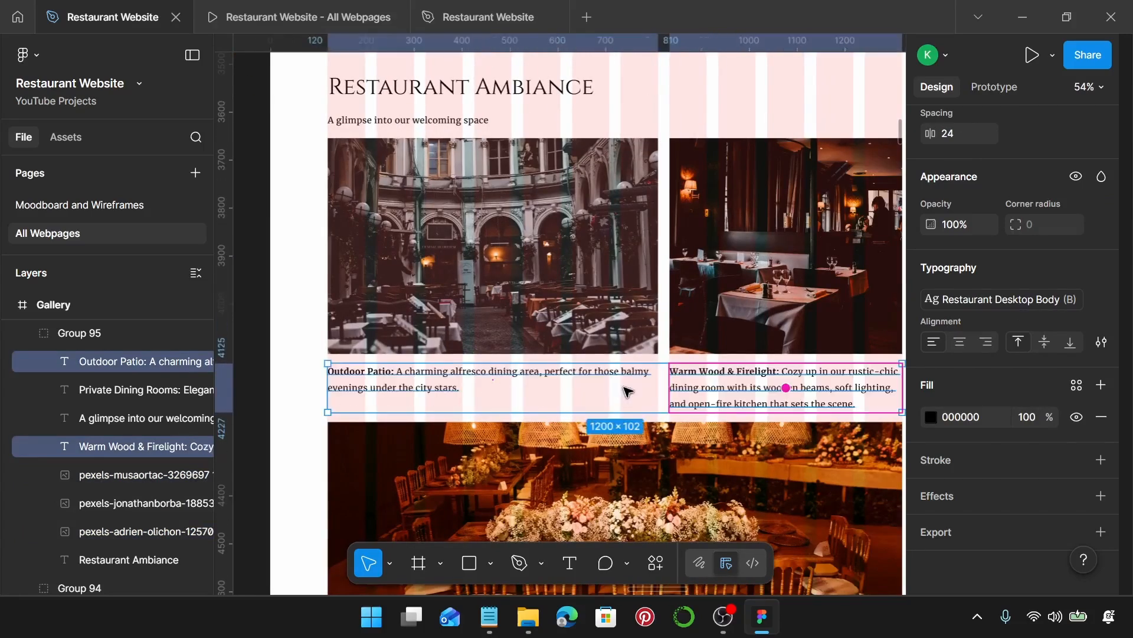
- Scale the toasting-guests photo on the canvas to a width of 690 and move it clear of the neighbouring photos
{"action": "scroll", "coordinate": [714, 333], "scroll_direction": "down", "scroll_amount": 6}
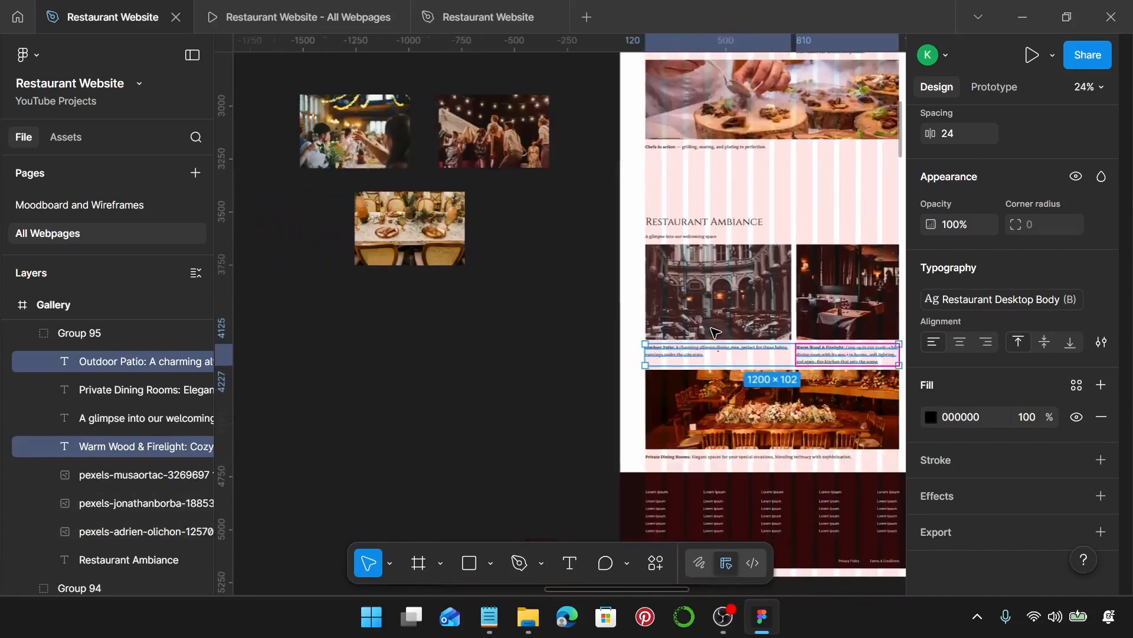
{"action": "left_click", "coordinate": [711, 282]}
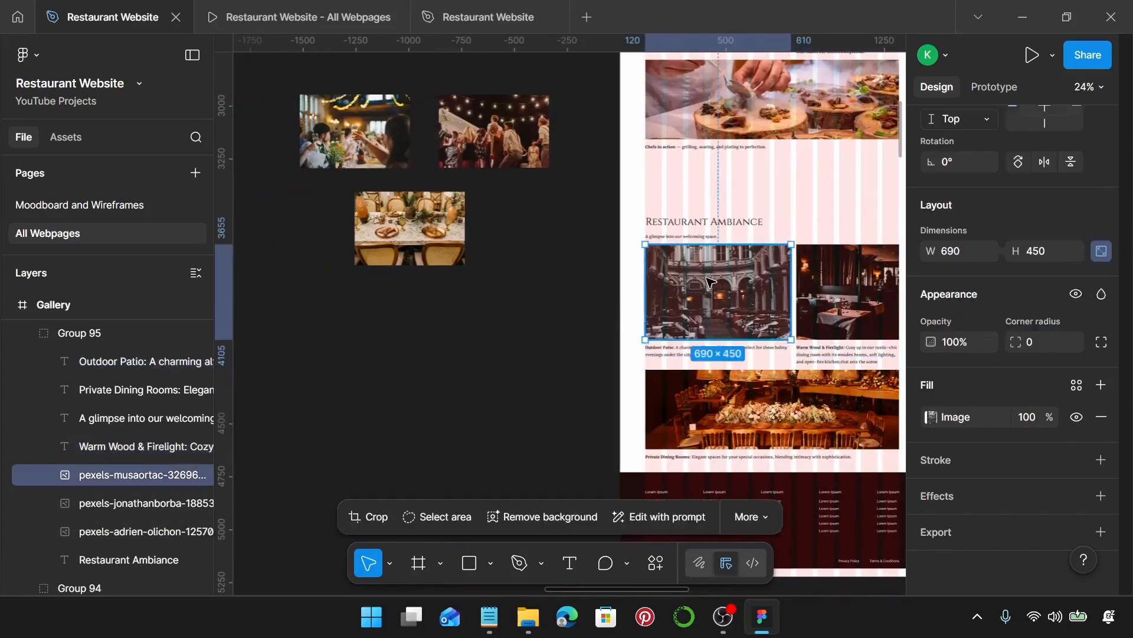
{"action": "scroll", "coordinate": [710, 282], "scroll_direction": "up", "scroll_amount": 1}
{"action": "scroll", "coordinate": [623, 246], "scroll_direction": "left", "scroll_amount": 4}
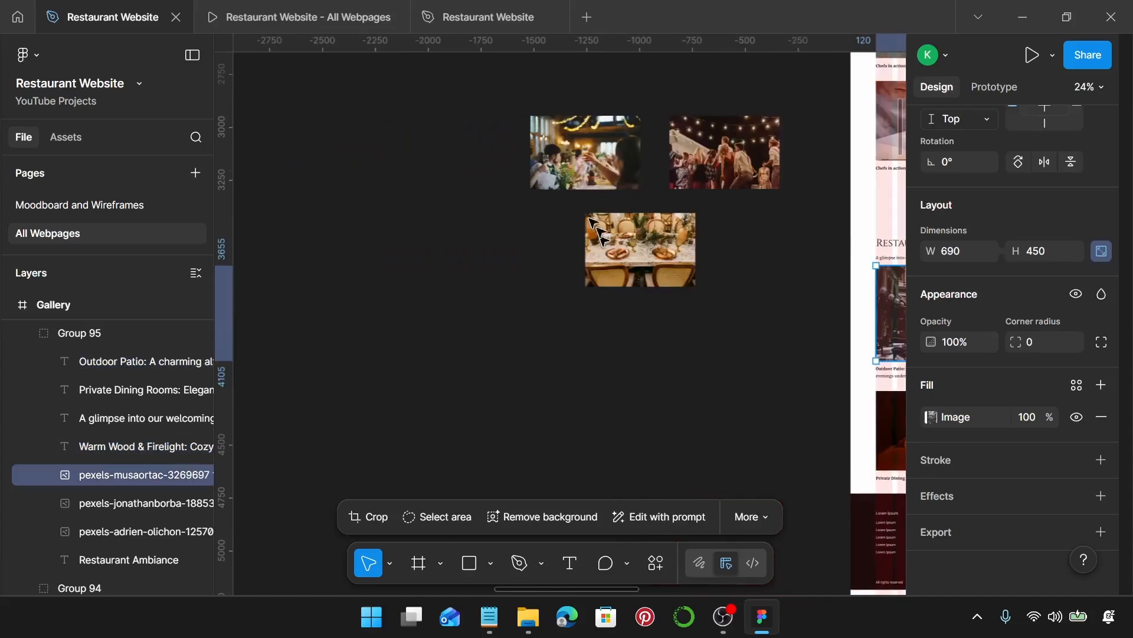
{"action": "left_click", "coordinate": [602, 153]}
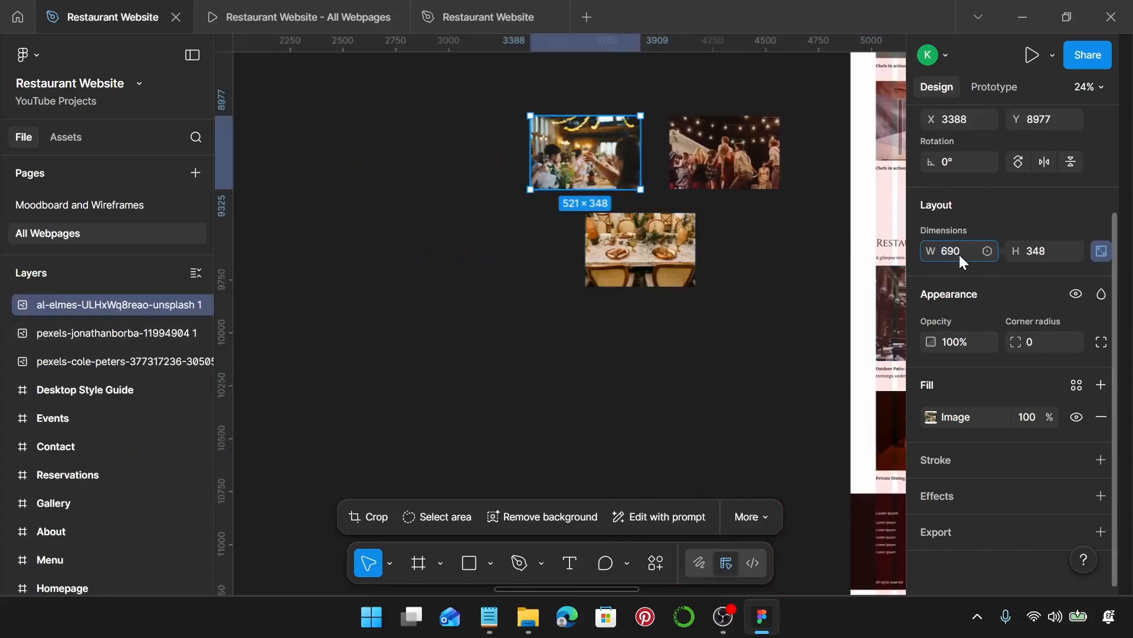
{"action": "key", "text": "Return"}
{"action": "scroll", "coordinate": [543, 139], "scroll_direction": "up", "scroll_amount": 3}
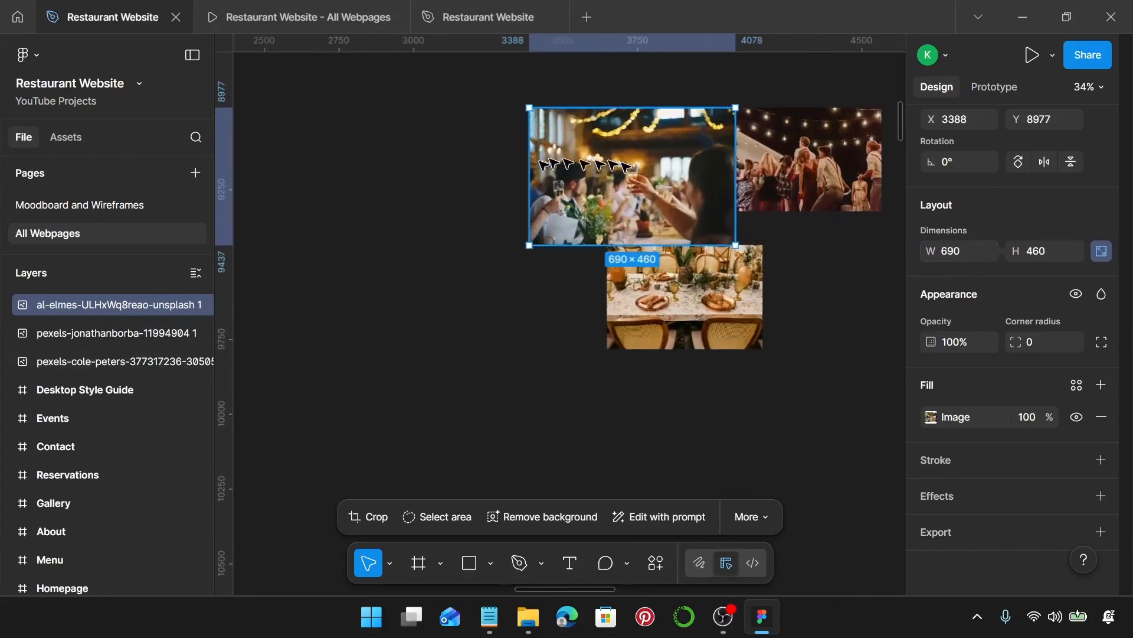
{"action": "left_click_drag", "start_coordinate": [605, 165], "coordinate": [462, 172]}
{"action": "scroll", "coordinate": [487, 175], "scroll_direction": "left", "scroll_amount": 1}
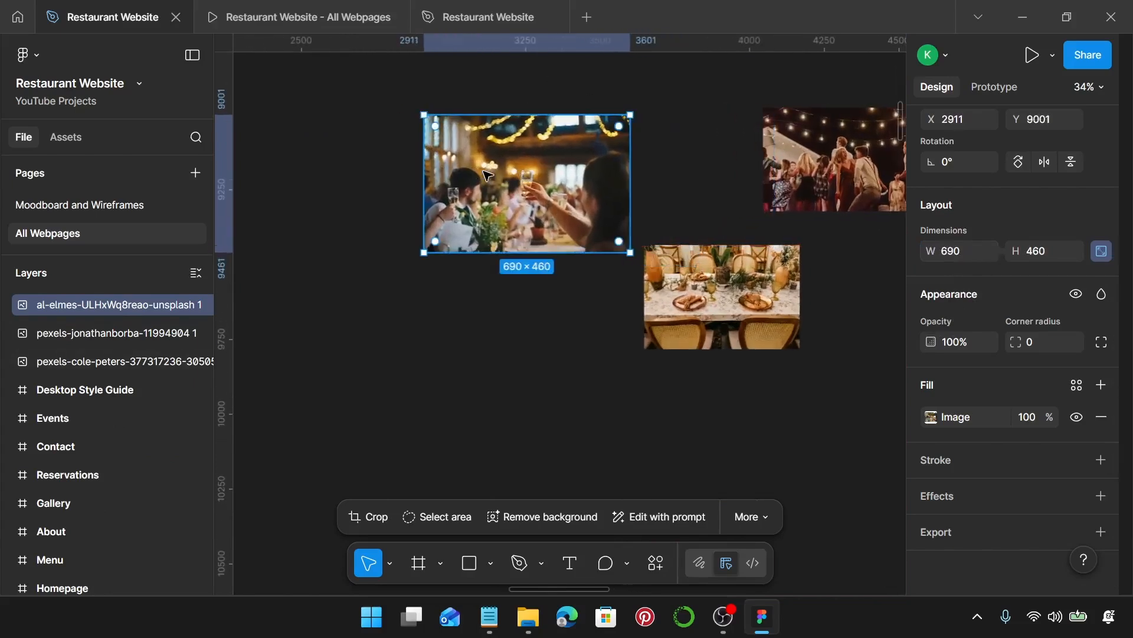
- Check the outdoor patio photo's size and crop the bottom of the toasting-guests photo to 690 × 450
{"action": "scroll", "coordinate": [487, 174], "scroll_direction": "right", "scroll_amount": 5}
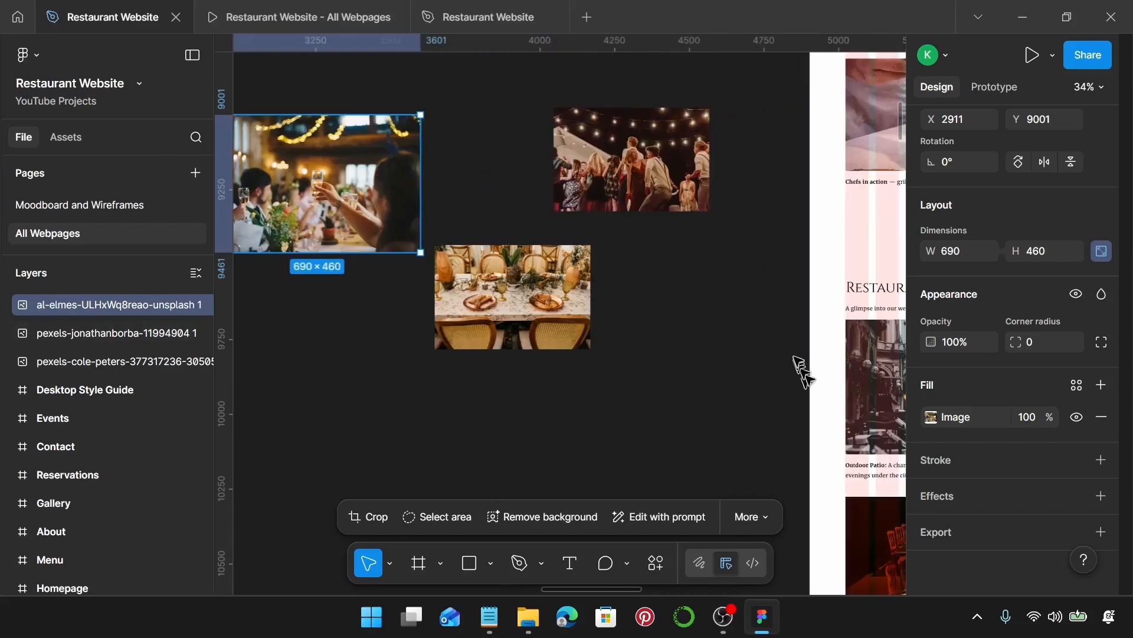
{"action": "left_click", "coordinate": [863, 358]}
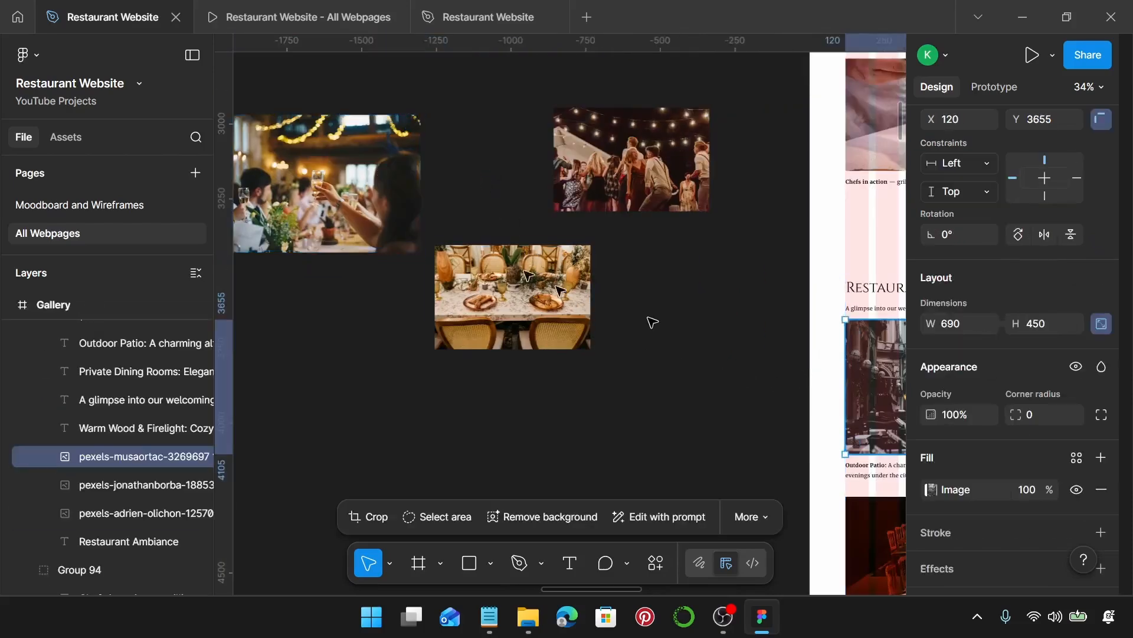
{"action": "scroll", "coordinate": [450, 197], "scroll_direction": "left", "scroll_amount": 1}
{"action": "scroll", "coordinate": [435, 188], "scroll_direction": "left", "scroll_amount": 2}
{"action": "left_click", "coordinate": [434, 186]}
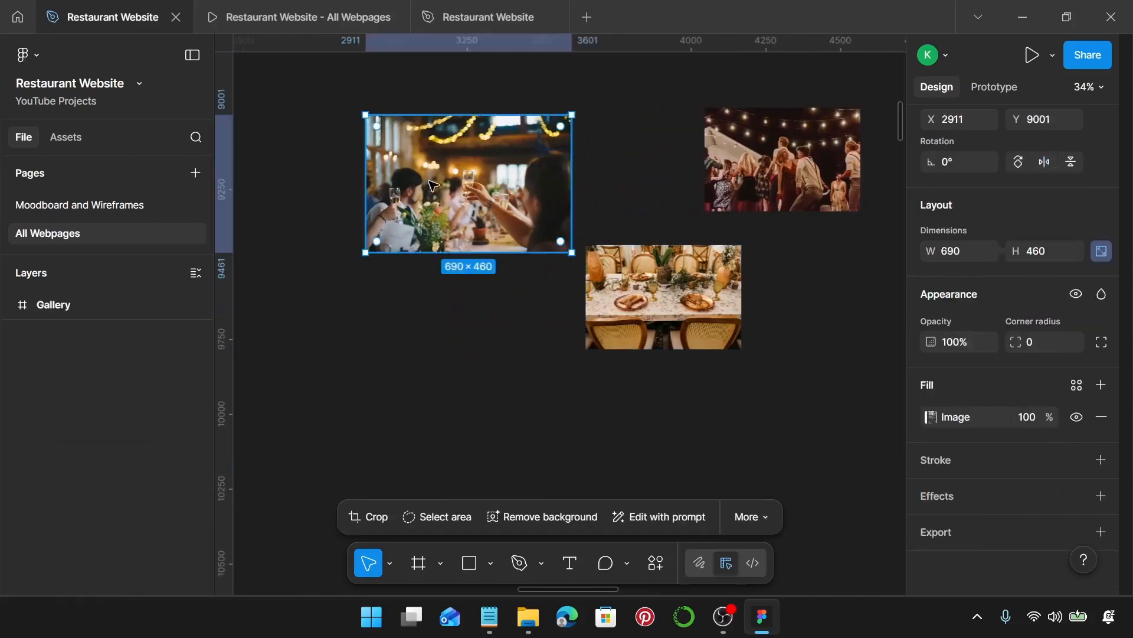
{"action": "scroll", "coordinate": [452, 242], "scroll_direction": "up", "scroll_amount": 3}
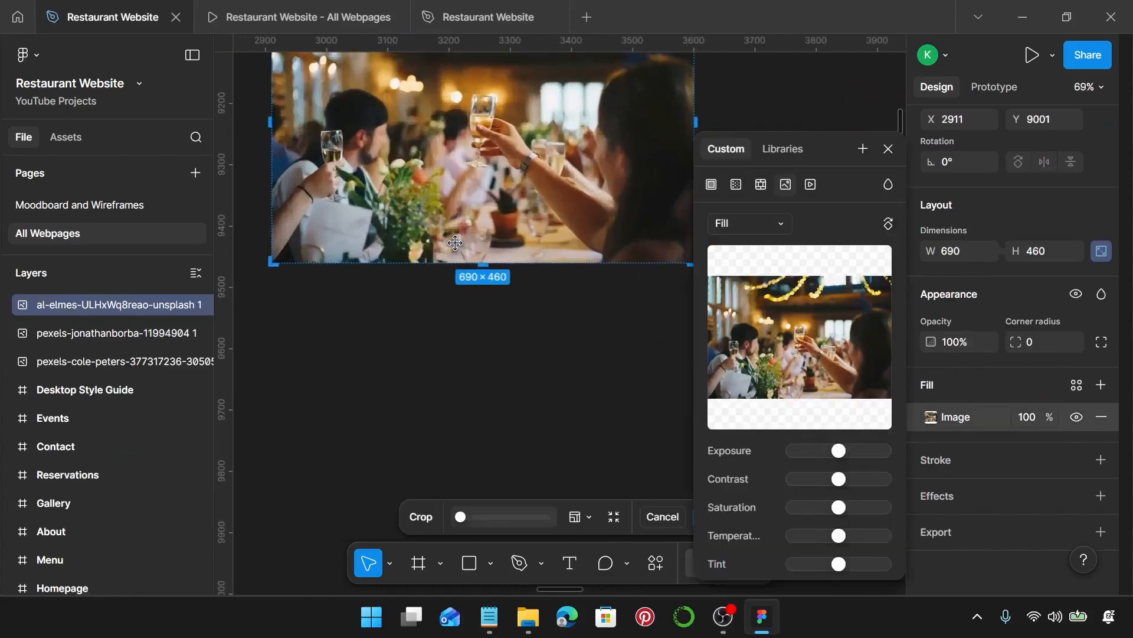
{"action": "scroll", "coordinate": [503, 251], "scroll_direction": "up", "scroll_amount": 3}
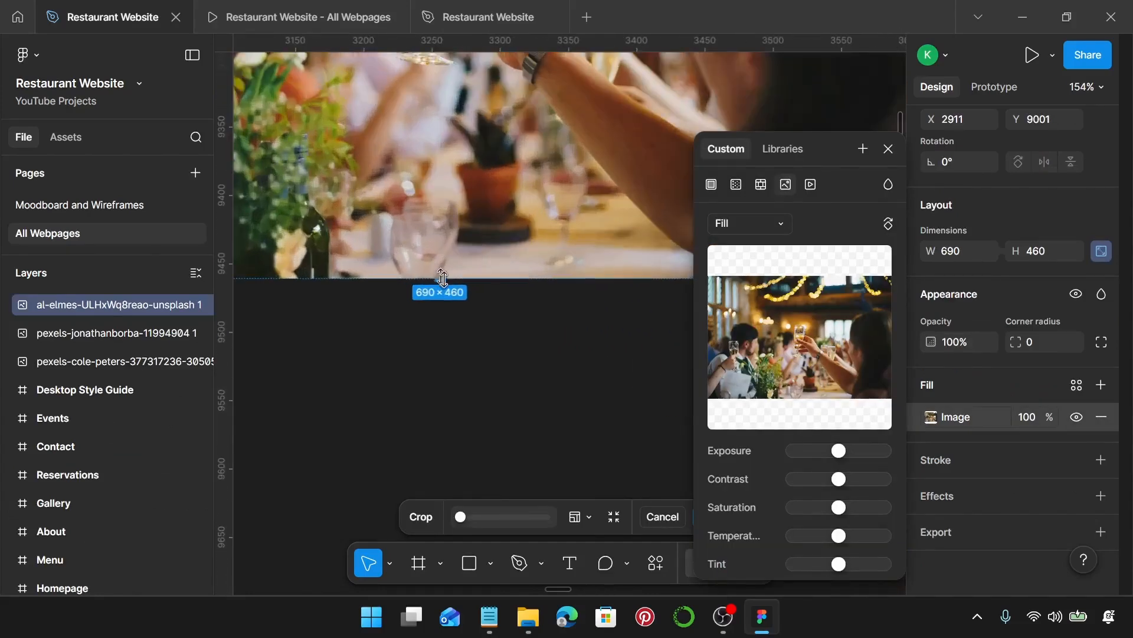
{"action": "left_click_drag", "start_coordinate": [440, 278], "coordinate": [445, 265]}
{"action": "scroll", "coordinate": [445, 265], "scroll_direction": "down", "scroll_amount": 5}
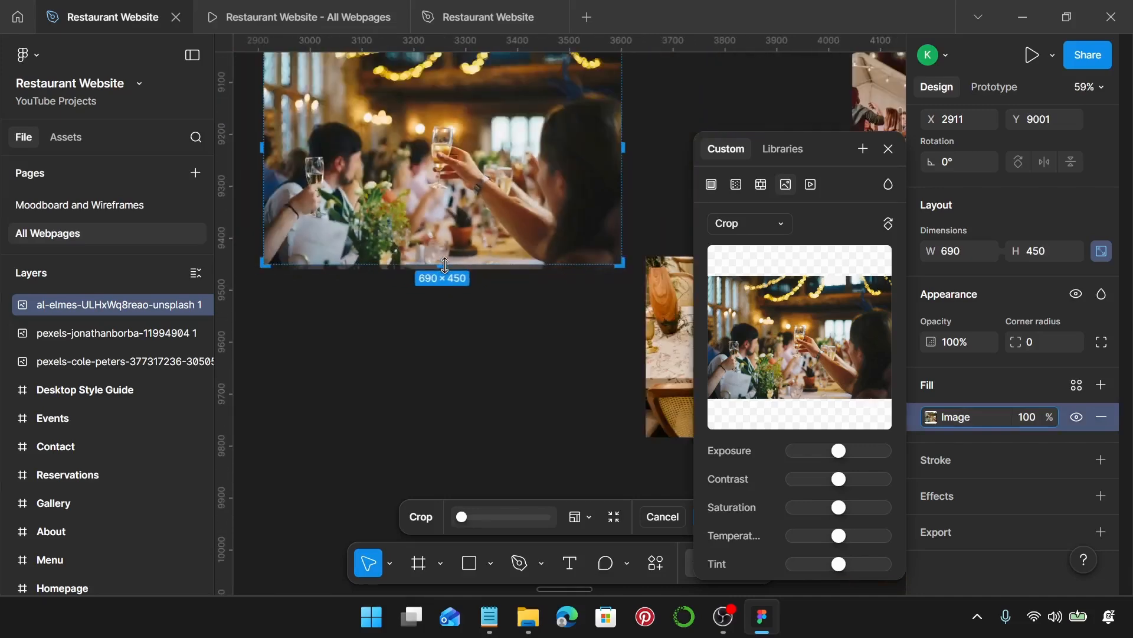
{"action": "key", "text": "Return"}
{"action": "scroll", "coordinate": [445, 265], "scroll_direction": "down", "scroll_amount": 3}
{"action": "left_click", "coordinate": [446, 353]}
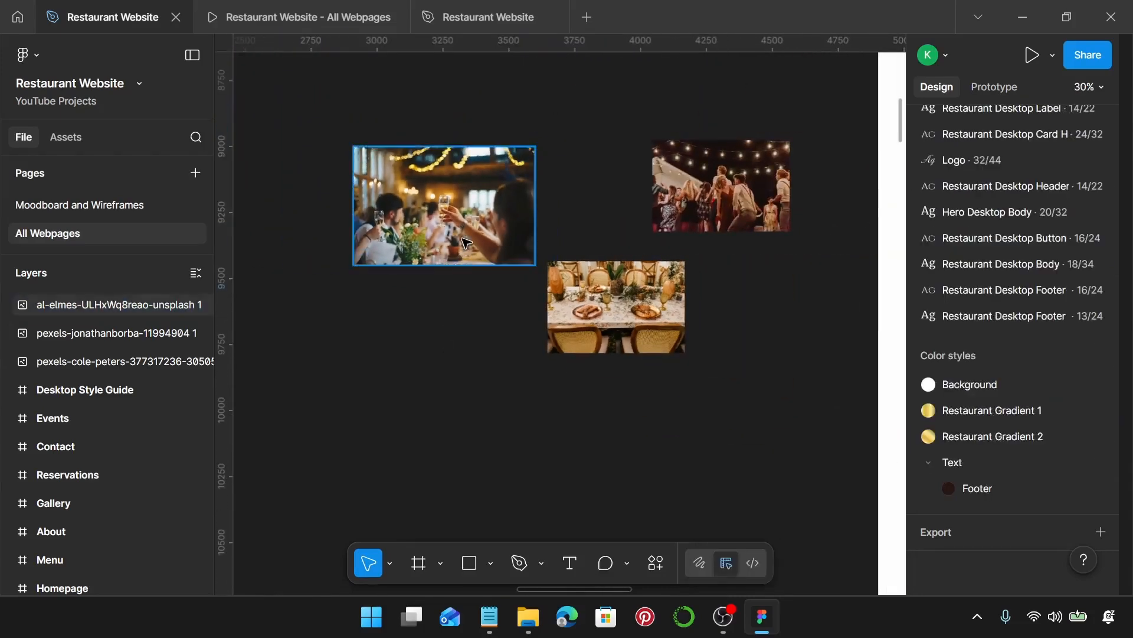
- Cut the cropped toasting-guests photo from the canvas and replace the outdoor patio photo with it
{"action": "left_click", "coordinate": [466, 242]}
{"action": "key", "text": "Delete"}
{"action": "scroll", "coordinate": [463, 245], "scroll_direction": "right", "scroll_amount": 5}
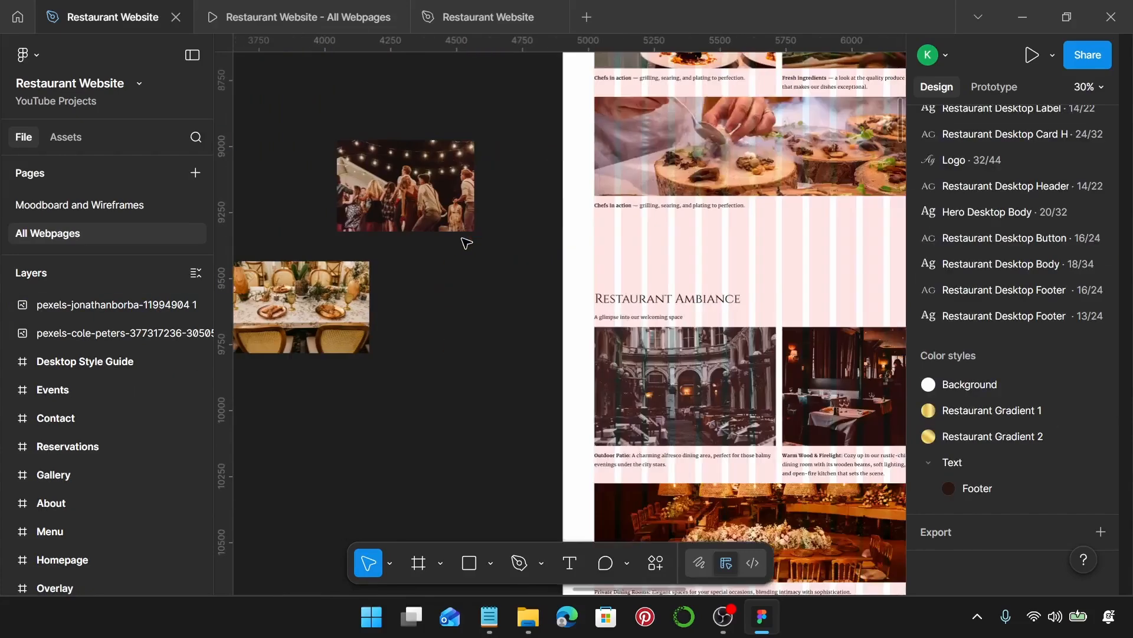
{"action": "scroll", "coordinate": [591, 304], "scroll_direction": "down", "scroll_amount": 2}
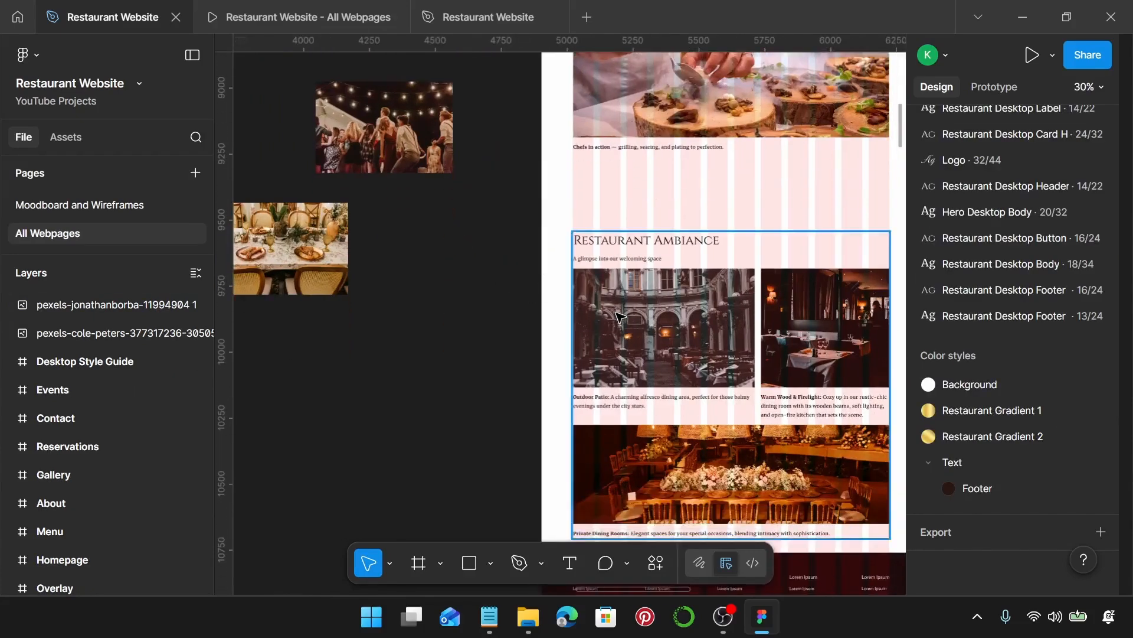
{"action": "left_click", "coordinate": [620, 317]}
{"action": "key", "text": "ctrl+v"}
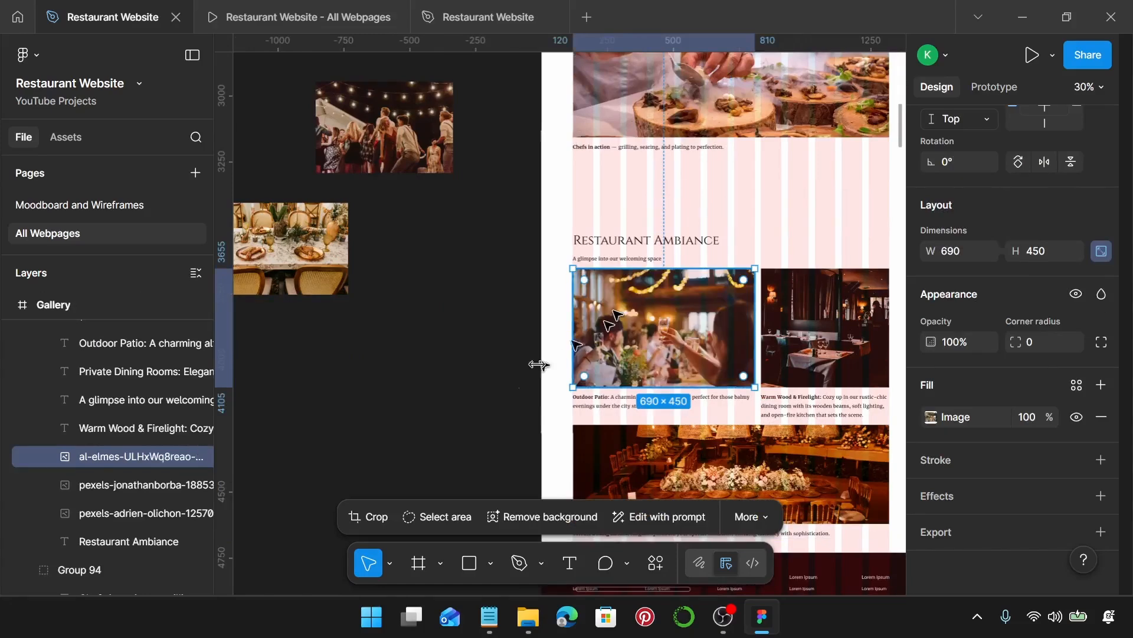
- Replace the Restaurant Ambiance heading above the toasting-guests photo with "Memorable Moments" copied from the Notepad text
{"action": "left_click", "coordinate": [490, 617]}
{"action": "scroll", "coordinate": [815, 407], "scroll_direction": "down", "scroll_amount": 2}
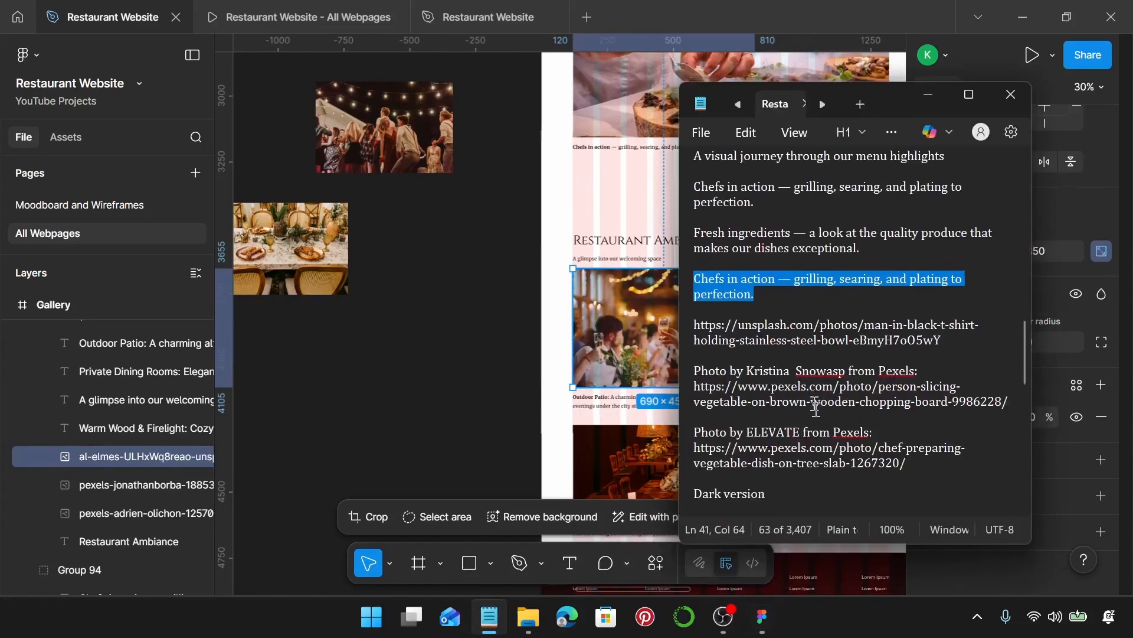
{"action": "scroll", "coordinate": [816, 407], "scroll_direction": "down", "scroll_amount": 7}
{"action": "left_click", "coordinate": [832, 335]}
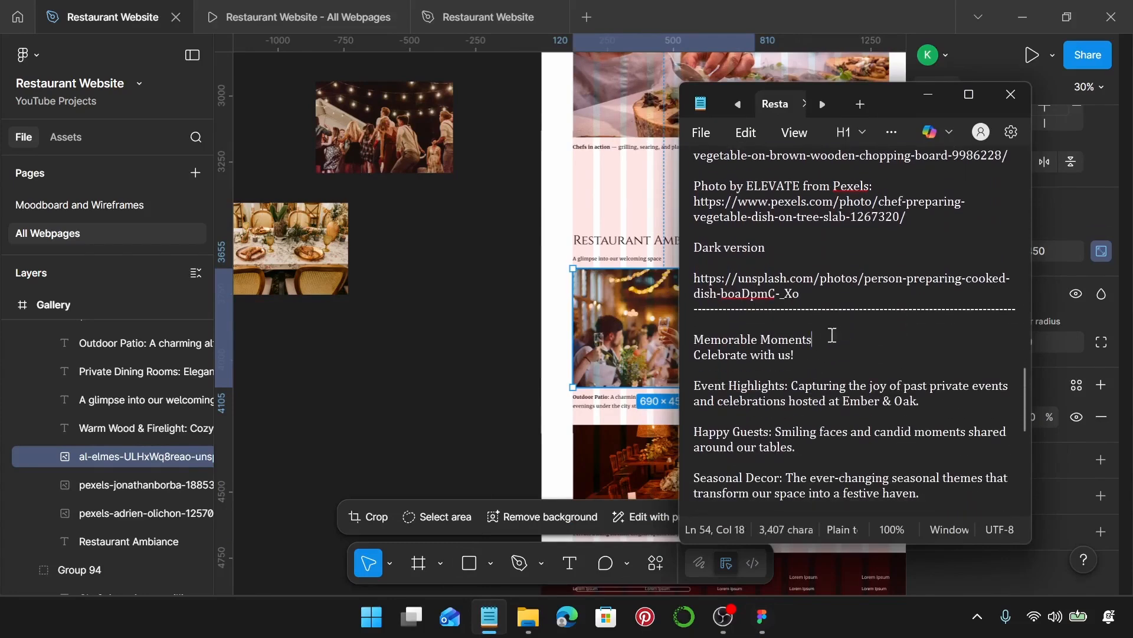
{"action": "left_click_drag", "start_coordinate": [831, 335], "coordinate": [693, 333]}
{"action": "key", "text": "ctrl+c"}
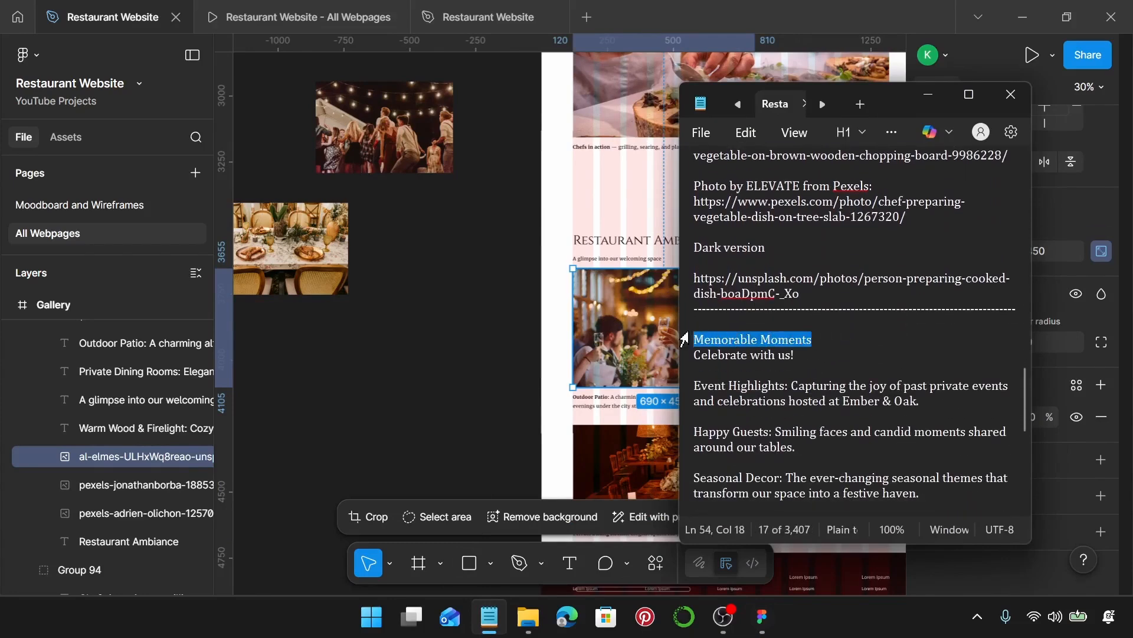
{"action": "left_click", "coordinate": [602, 236]}
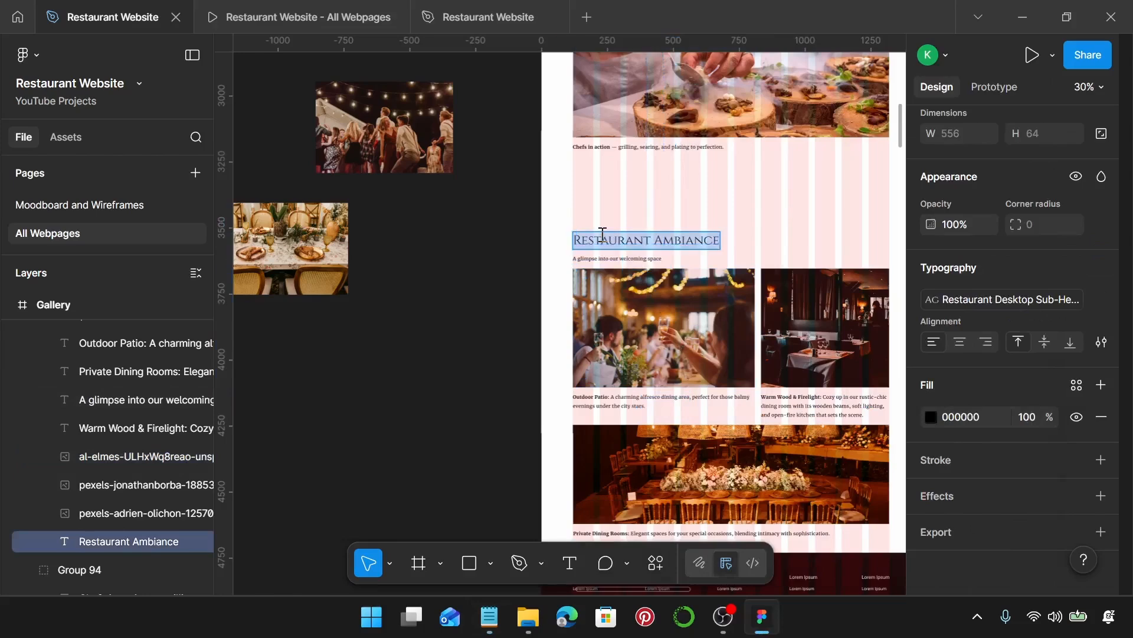
{"action": "key", "text": "ctrl+v"}
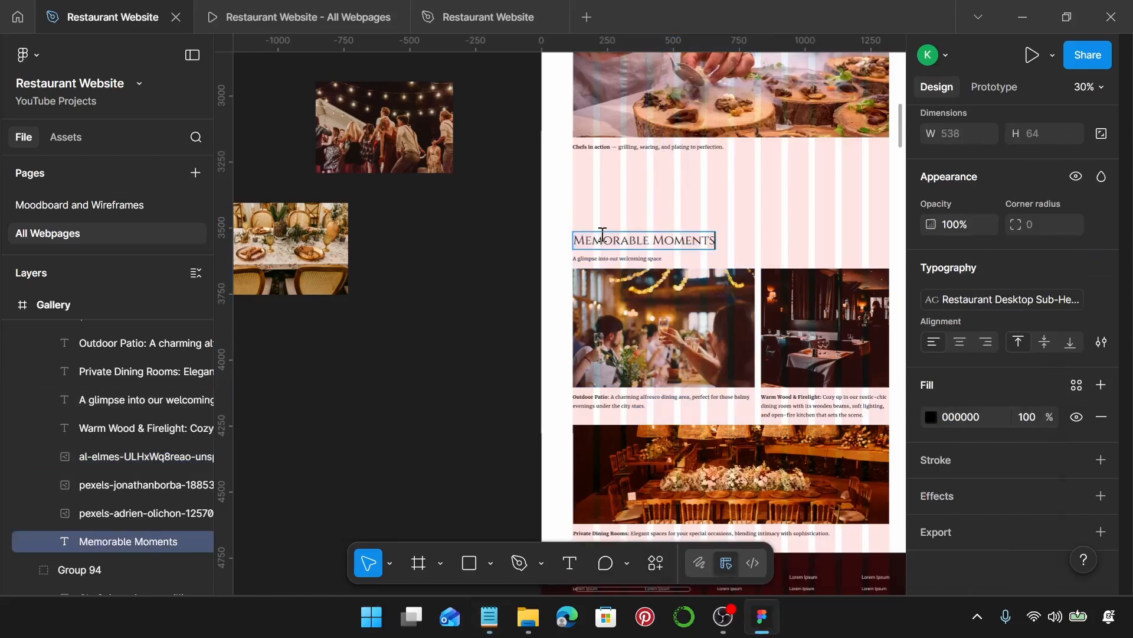
- Replace the "A glimpse into our welcoming space" line under the Memorable Moments heading with "Celebrate with us!" from the Notepad text
{"action": "left_click", "coordinate": [489, 616]}
{"action": "left_click_drag", "start_coordinate": [806, 355], "coordinate": [711, 355]}
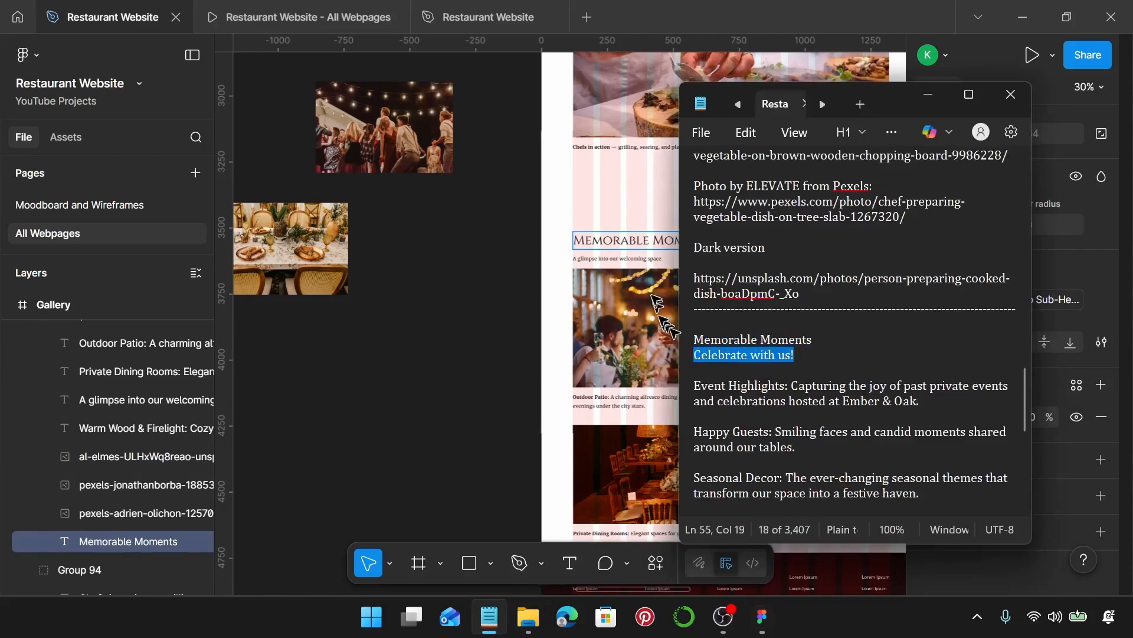
{"action": "left_click", "coordinate": [635, 261]}
{"action": "key", "text": "Return"}
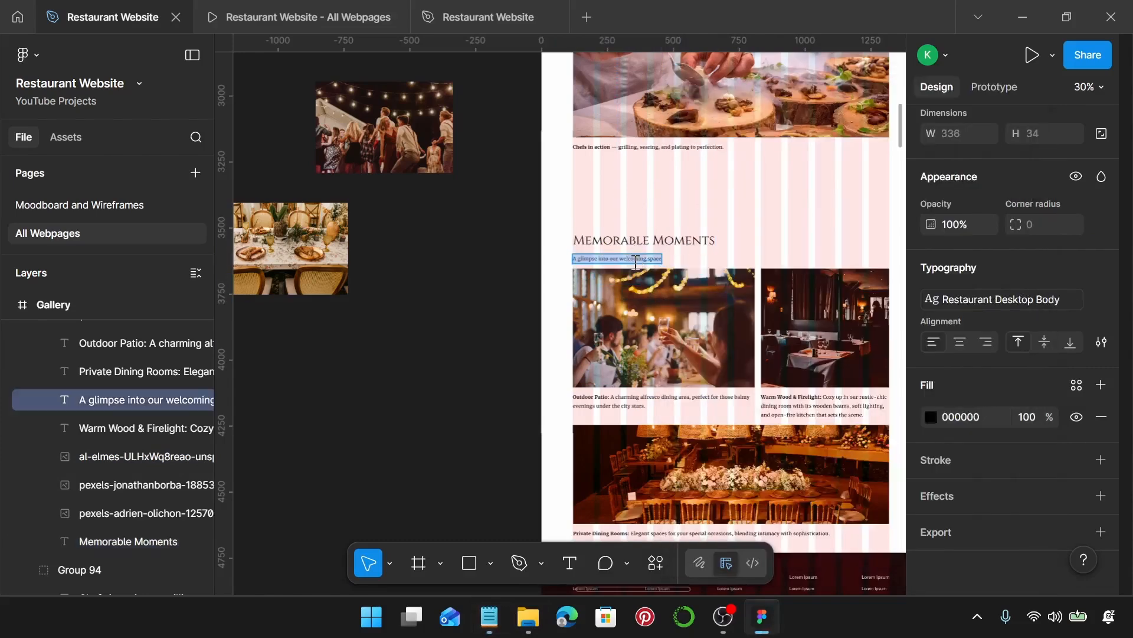
{"action": "type", "text": "Celebrate with us!"}
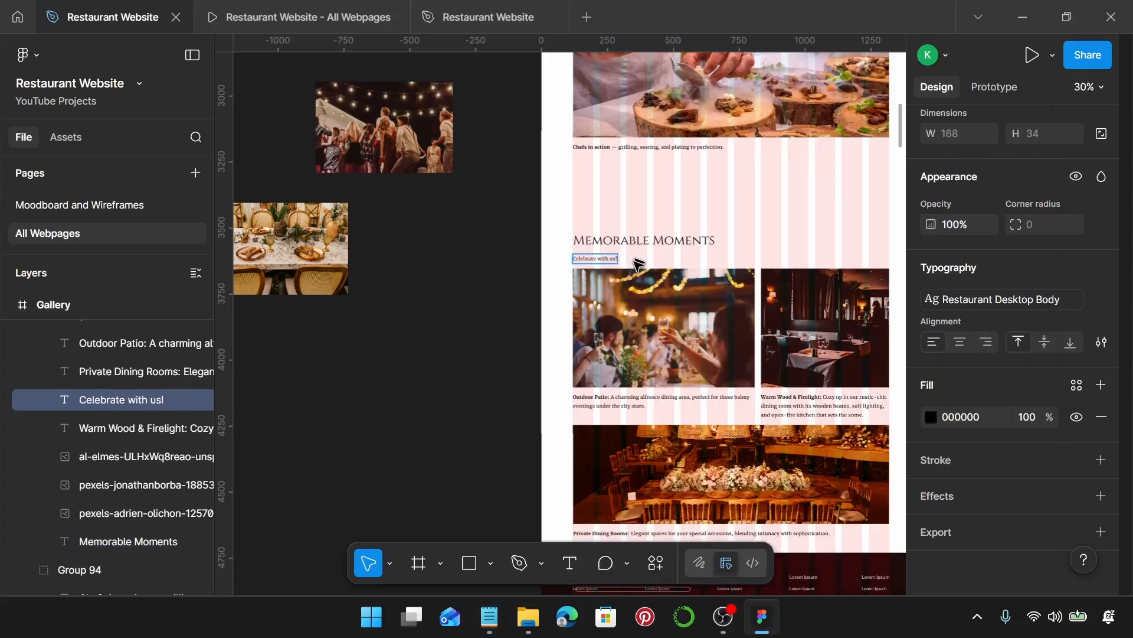
{"action": "scroll", "coordinate": [637, 263], "scroll_direction": "left", "scroll_amount": 2}
{"action": "key", "text": "Escape"}
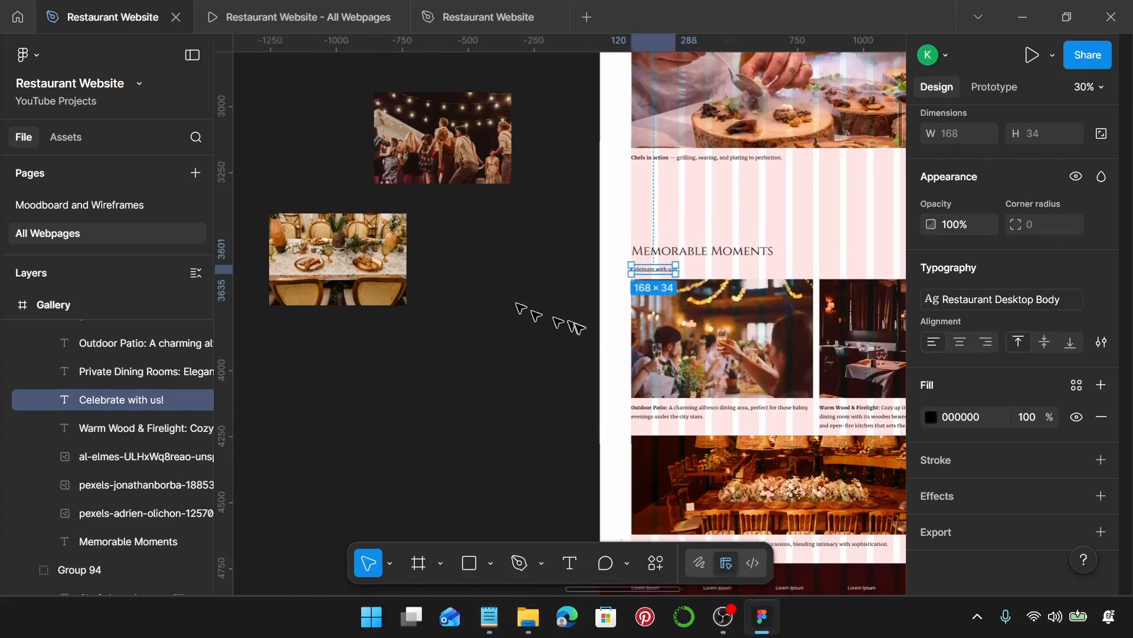
- Check the Warm Wood & Firelight photo's size and scale the dancing-guests photo on the canvas to a width of 486
{"action": "scroll", "coordinate": [470, 304], "scroll_direction": "down", "scroll_amount": 1}
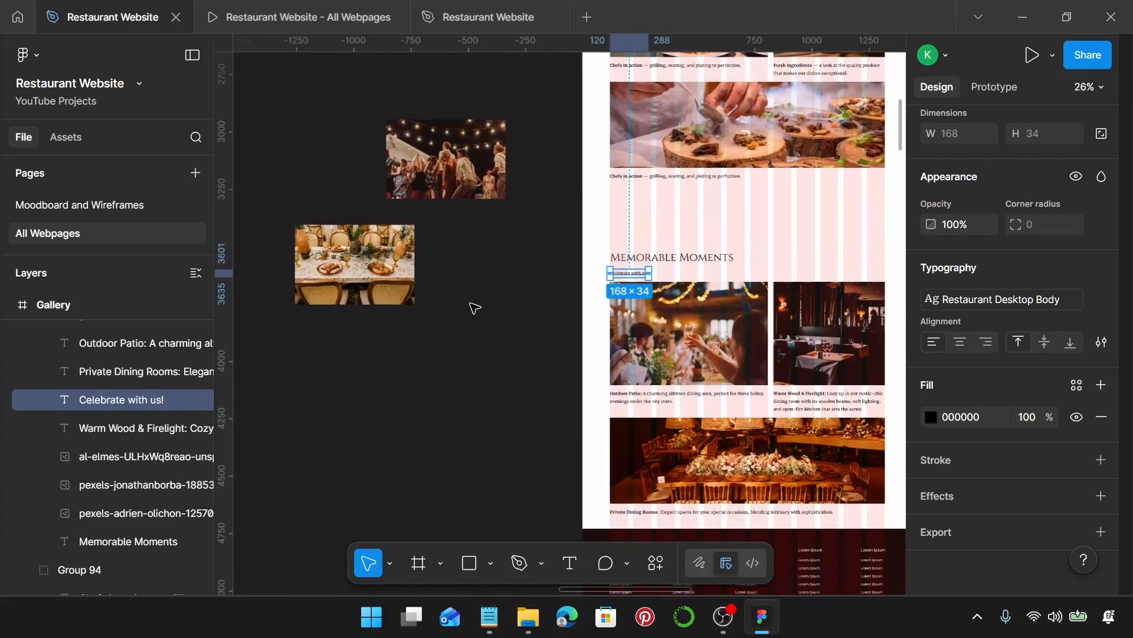
{"action": "left_click", "coordinate": [795, 348]}
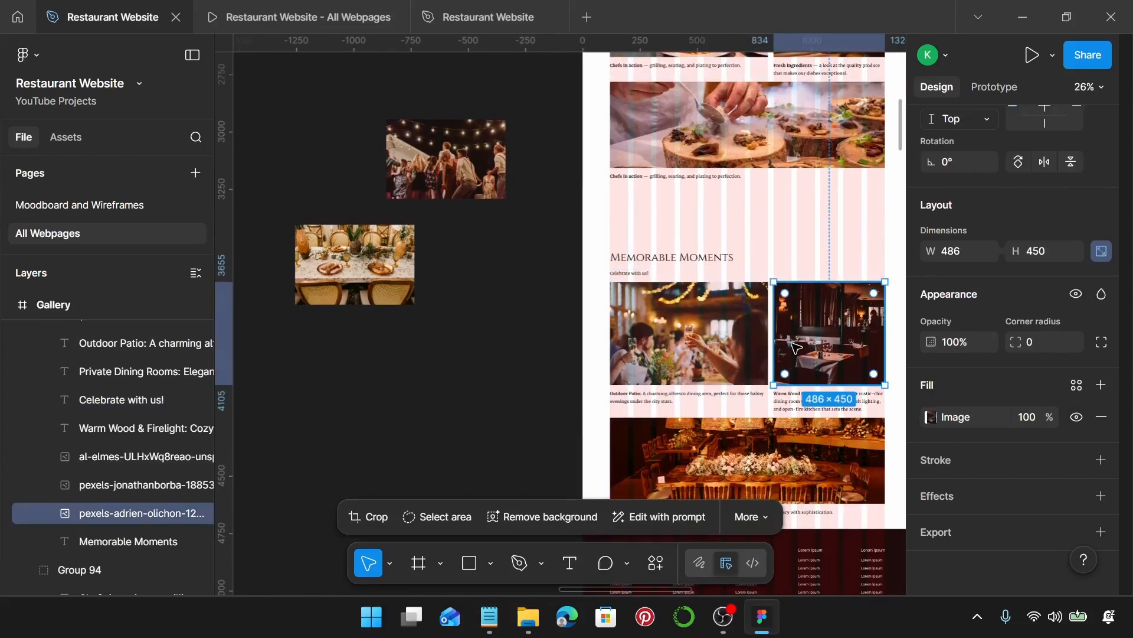
{"action": "left_click", "coordinate": [457, 145]}
{"action": "left_click", "coordinate": [968, 252]}
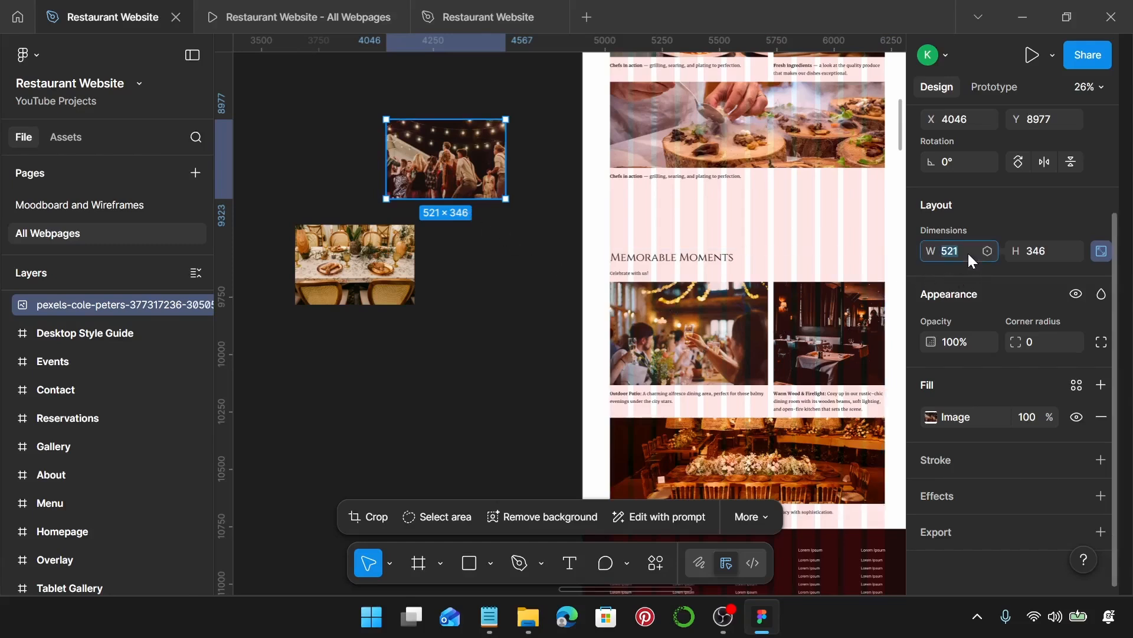
{"action": "type", "text": "486"}
{"action": "key", "text": "Return"}
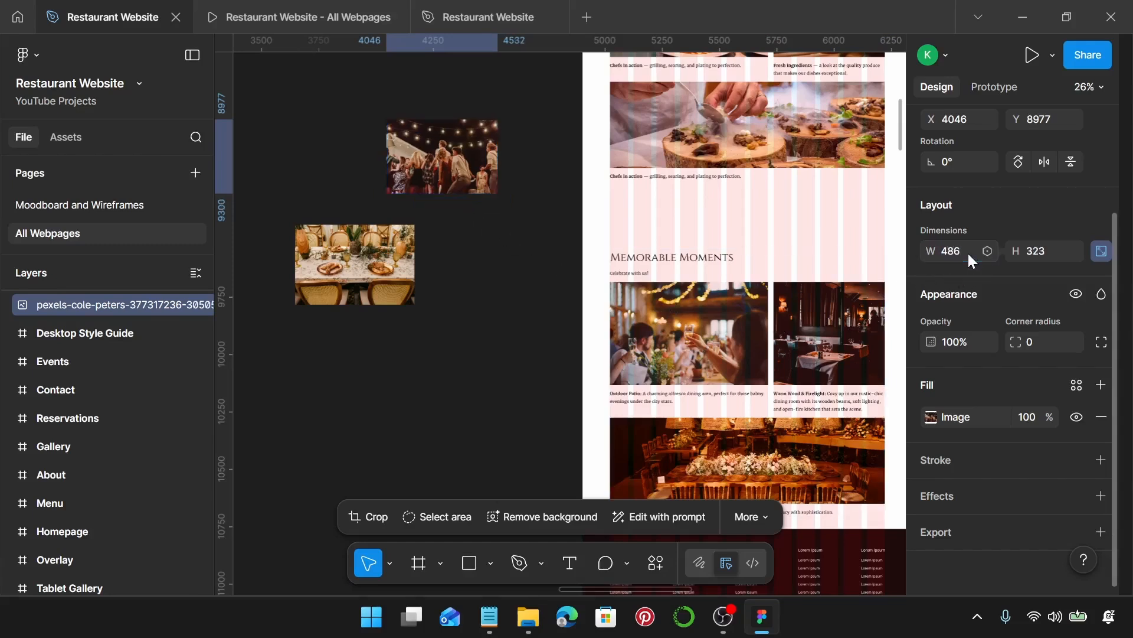
- Extend the bottom edge of the dancing-guests photo's crop frame until the frame measures 486 × 450
{"action": "scroll", "coordinate": [488, 172], "scroll_direction": "left", "scroll_amount": 2}
{"action": "scroll", "coordinate": [492, 168], "scroll_direction": "up", "scroll_amount": 4}
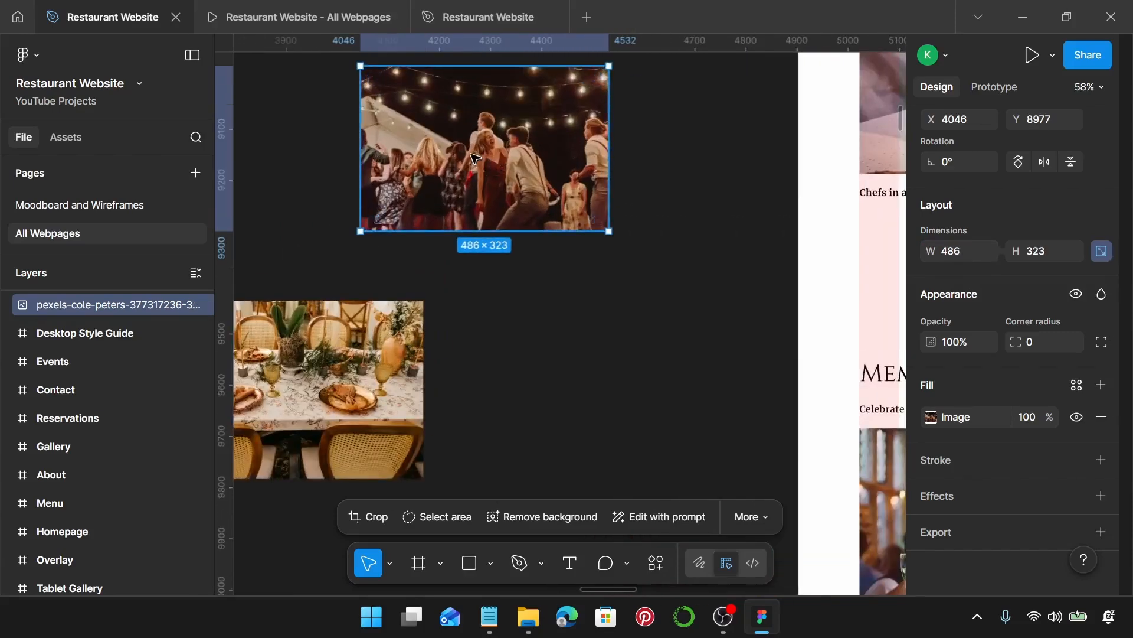
{"action": "double_click", "coordinate": [482, 162]}
{"action": "scroll", "coordinate": [501, 231], "scroll_direction": "up", "scroll_amount": 2}
{"action": "scroll", "coordinate": [500, 231], "scroll_direction": "up", "scroll_amount": 4}
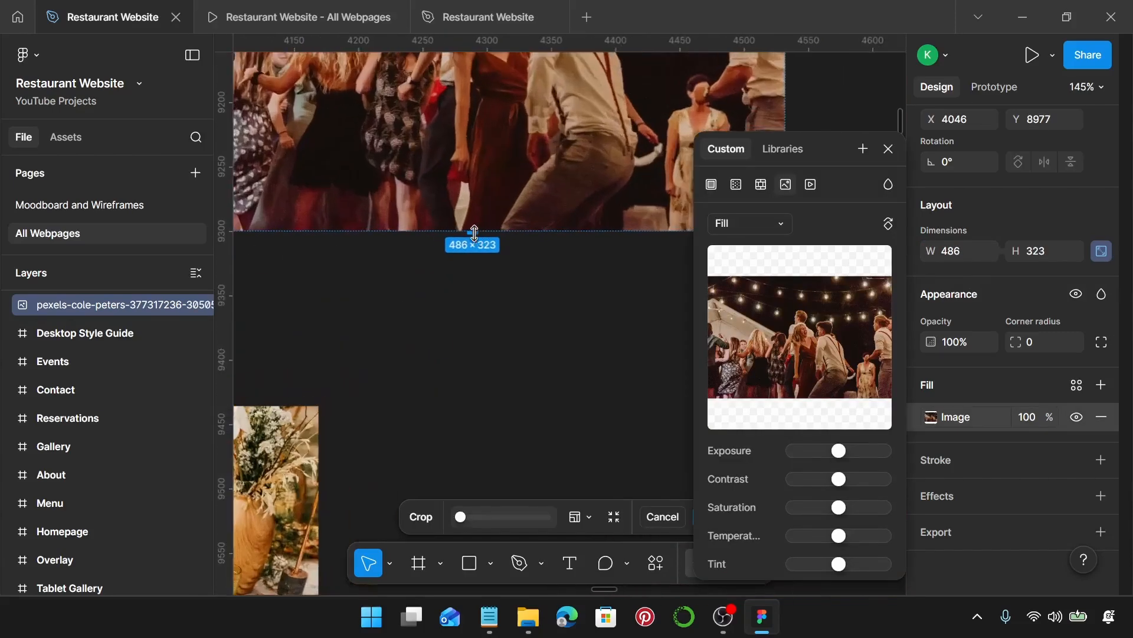
{"action": "left_click_drag", "start_coordinate": [473, 232], "coordinate": [487, 369]}
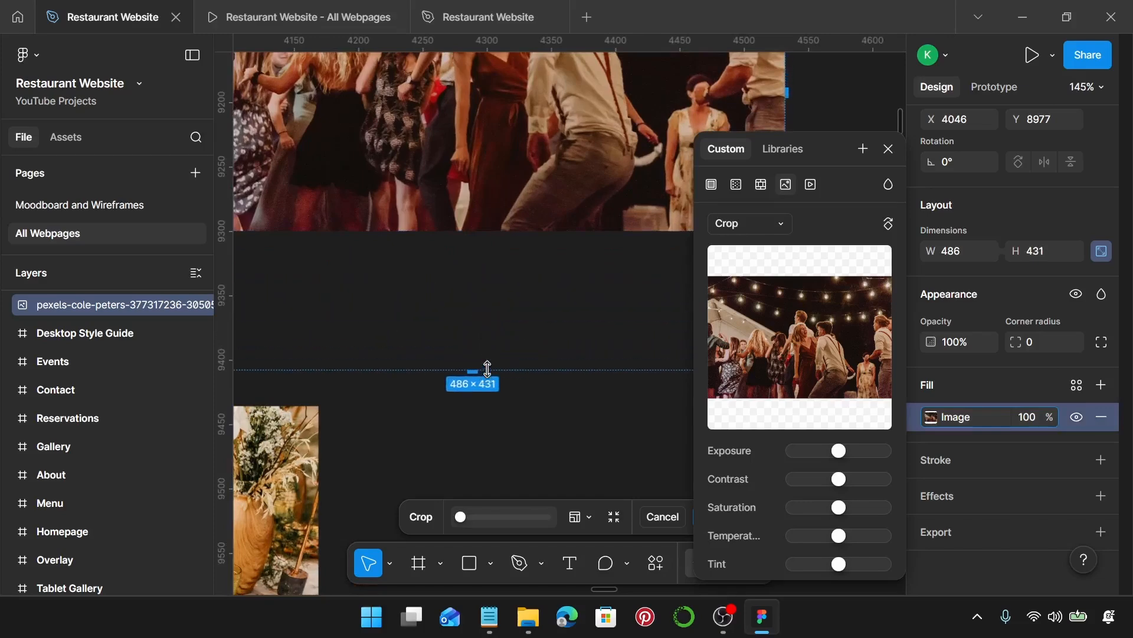
{"action": "scroll", "coordinate": [487, 368], "scroll_direction": "down", "scroll_amount": 3}
{"action": "scroll", "coordinate": [471, 401], "scroll_direction": "up", "scroll_amount": 5}
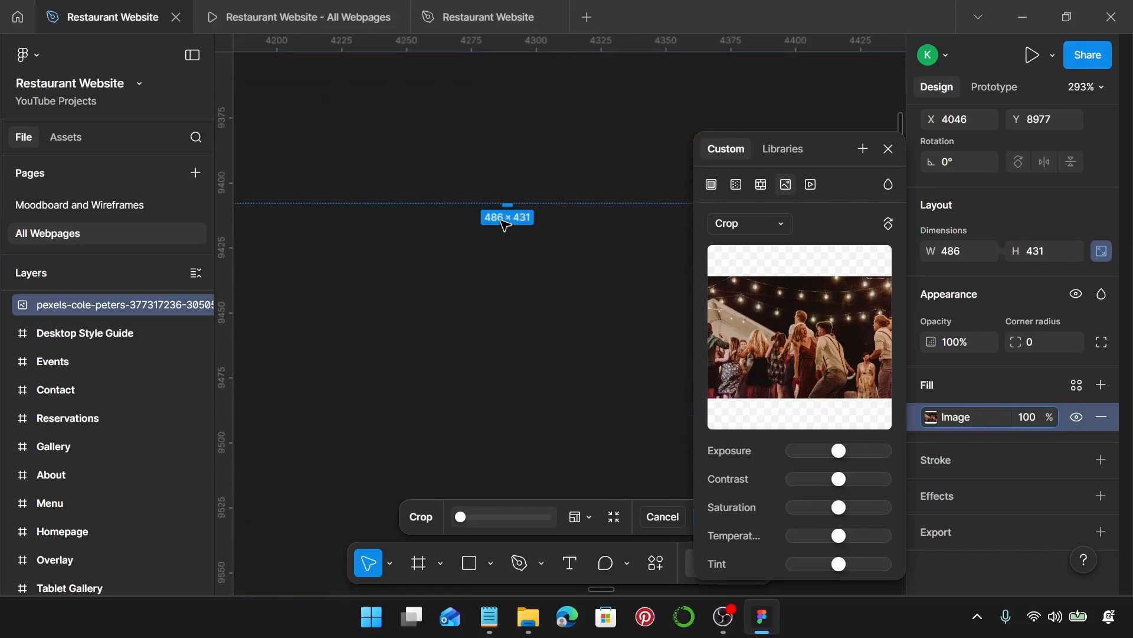
{"action": "left_click_drag", "start_coordinate": [506, 203], "coordinate": [507, 252]}
{"action": "scroll", "coordinate": [507, 252], "scroll_direction": "down", "scroll_amount": 8}
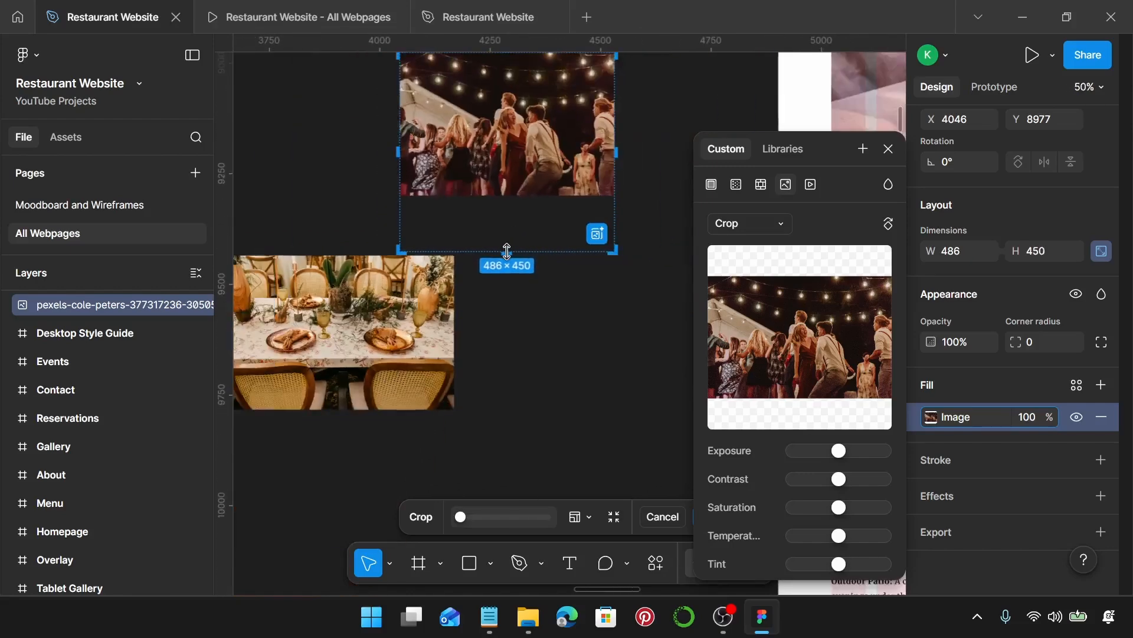
- Enlarge the dancing-guests image to fill its crop frame, shift it slightly left to frame the dancers, and apply the crop
{"action": "left_click_drag", "start_coordinate": [519, 202], "coordinate": [519, 248]}
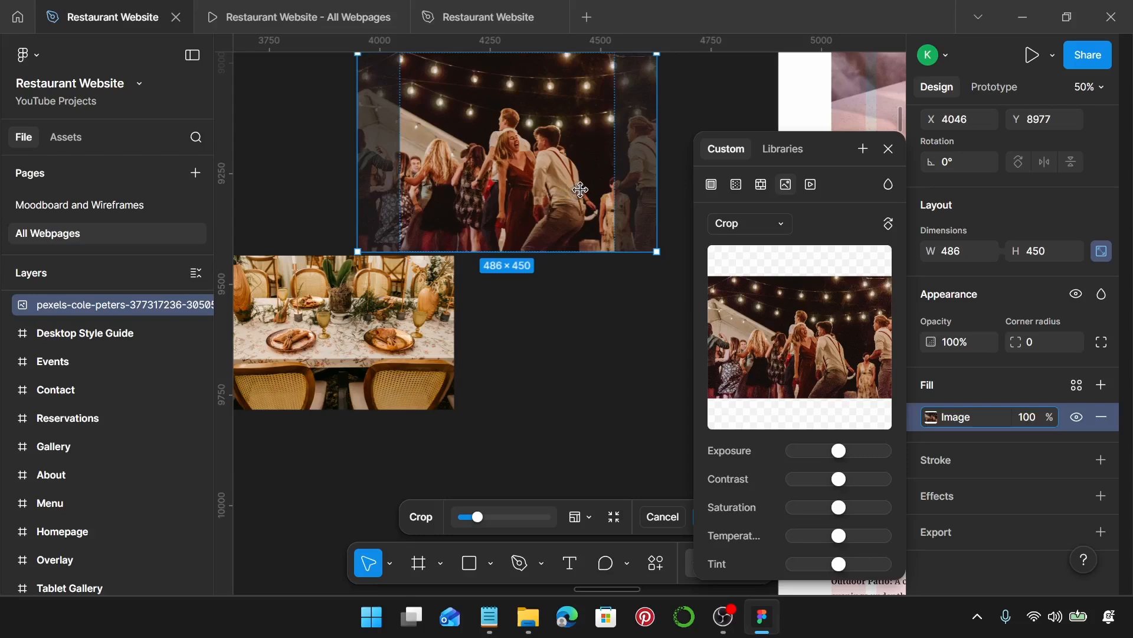
{"action": "mouse_move", "coordinate": [578, 189]}
{"action": "left_mouse_down"}
{"action": "mouse_move", "coordinate": [550, 186]}
{"action": "mouse_move", "coordinate": [567, 190]}
{"action": "left_mouse_up"}
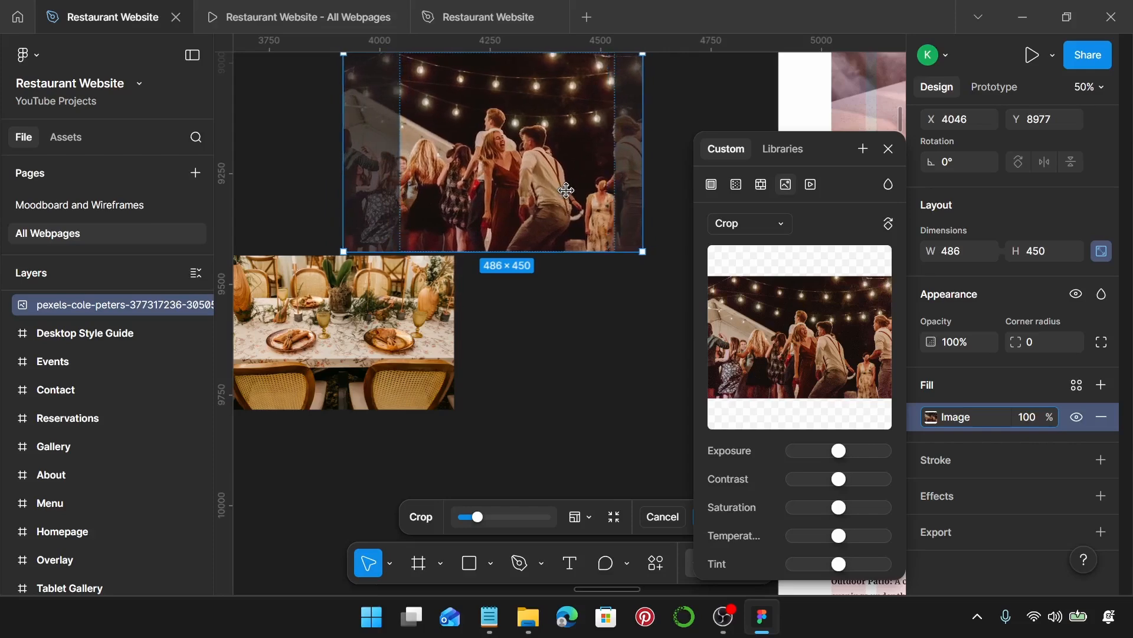
{"action": "key", "text": "Return"}
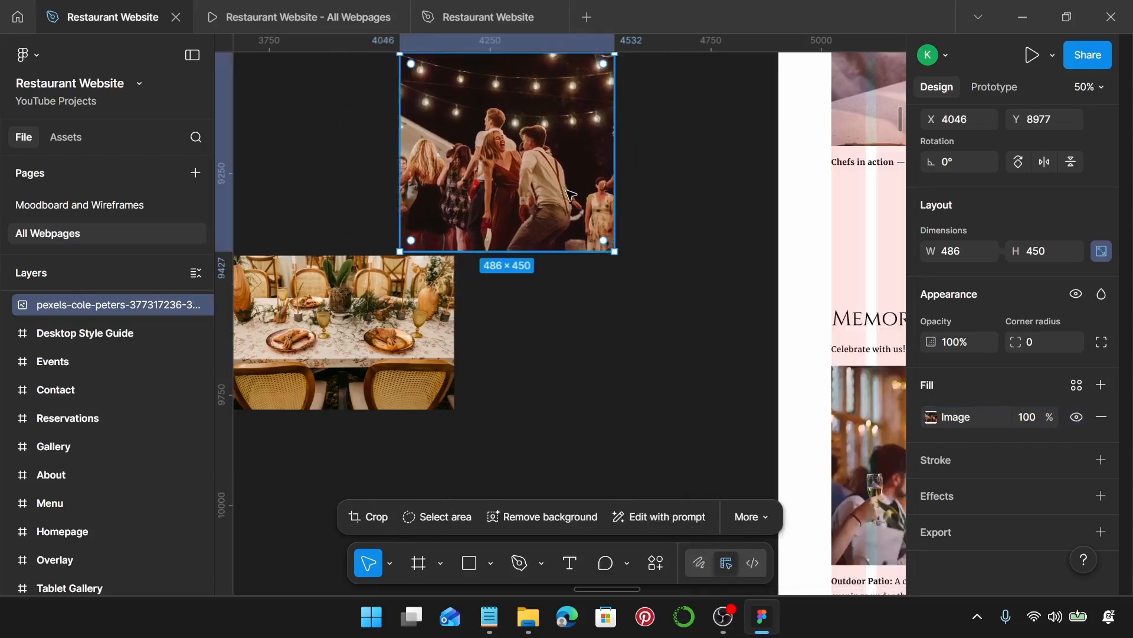
- Cut the cropped dancing-guests photo from the canvas and replace the Warm Wood & Firelight photo with it
{"action": "scroll", "coordinate": [567, 191], "scroll_direction": "down", "scroll_amount": 3}
{"action": "key", "text": "Escape"}
{"action": "left_click", "coordinate": [550, 184]}
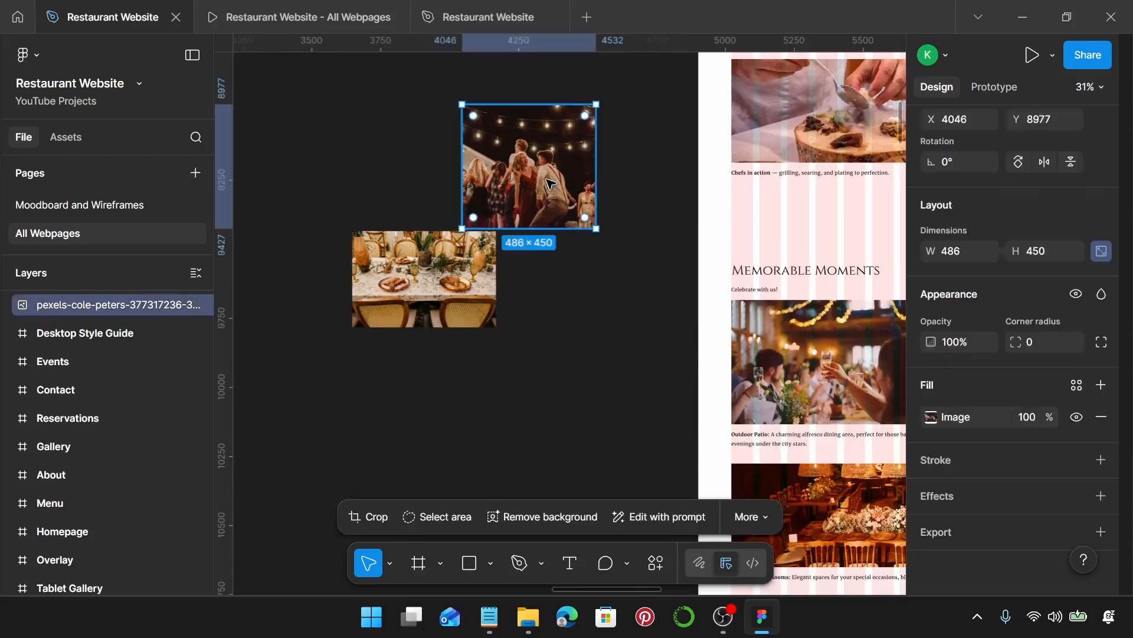
{"action": "key", "text": "ctrl+x"}
{"action": "scroll", "coordinate": [551, 185], "scroll_direction": "down", "scroll_amount": 1}
{"action": "scroll", "coordinate": [551, 185], "scroll_direction": "right", "scroll_amount": 5}
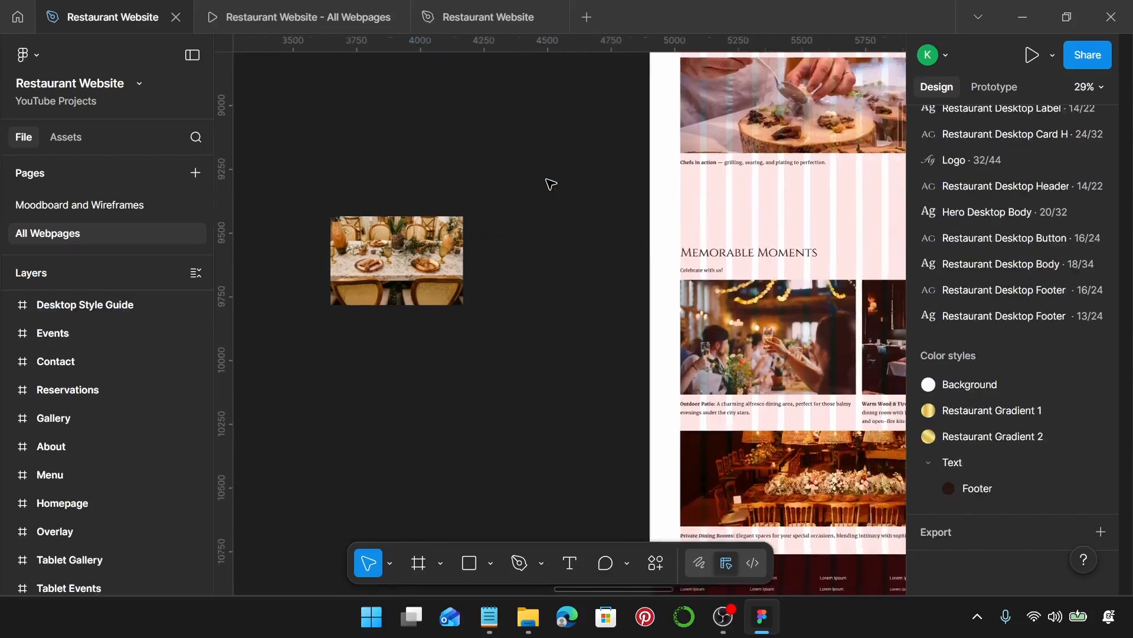
{"action": "left_click", "coordinate": [629, 321]}
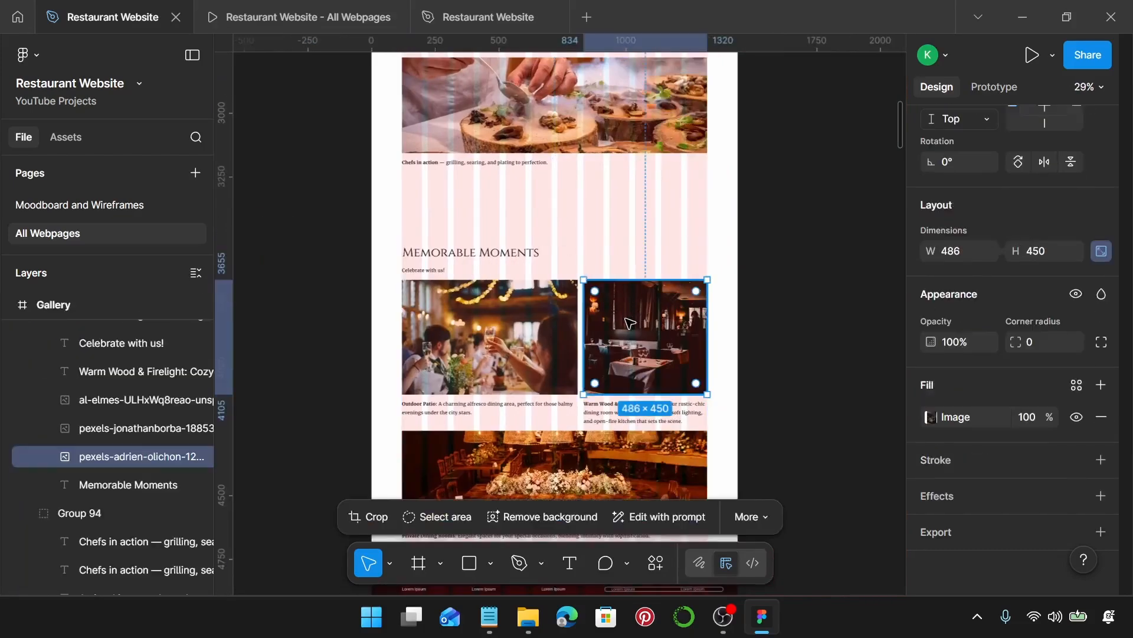
{"action": "key", "text": "ctrl+shift+r"}
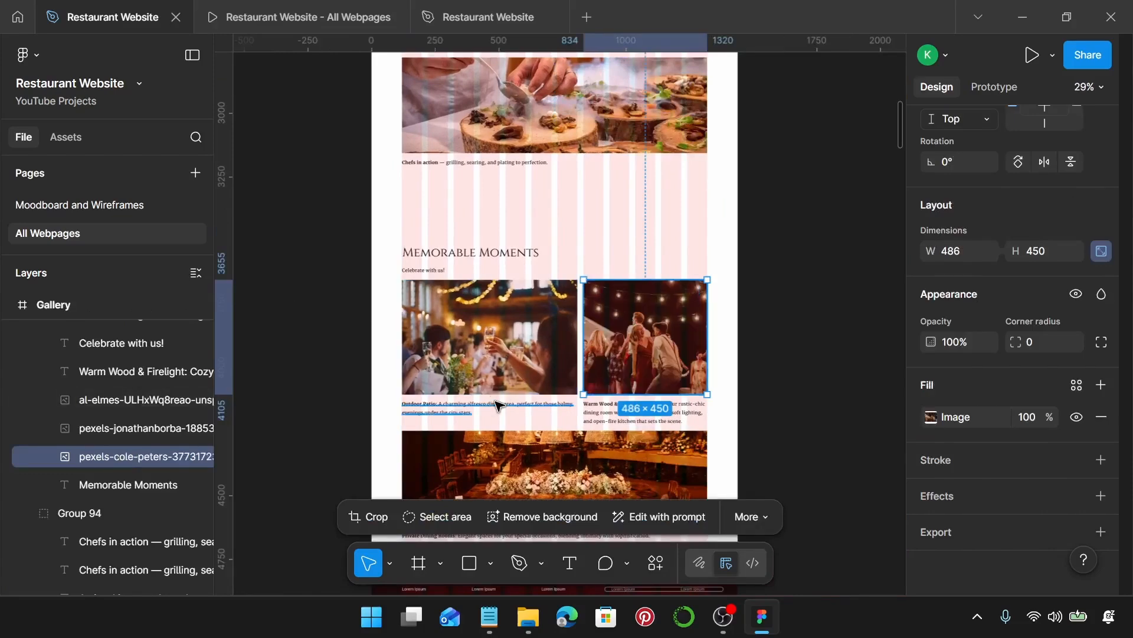
- Replace the Outdoor Patio caption with the Event Highlights text from Notepad, keeping only the "Event Highlights:" label bold
{"action": "left_click", "coordinate": [490, 617]}
{"action": "scroll", "coordinate": [772, 373], "scroll_direction": "down", "scroll_amount": 2}
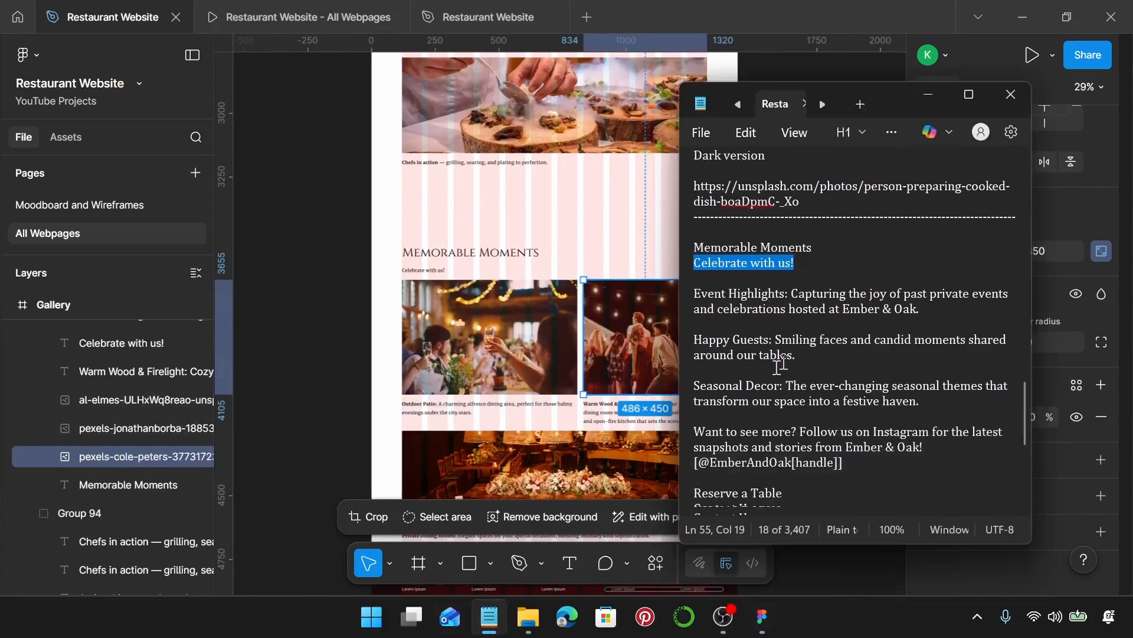
{"action": "left_click_drag", "start_coordinate": [921, 311], "coordinate": [697, 295]}
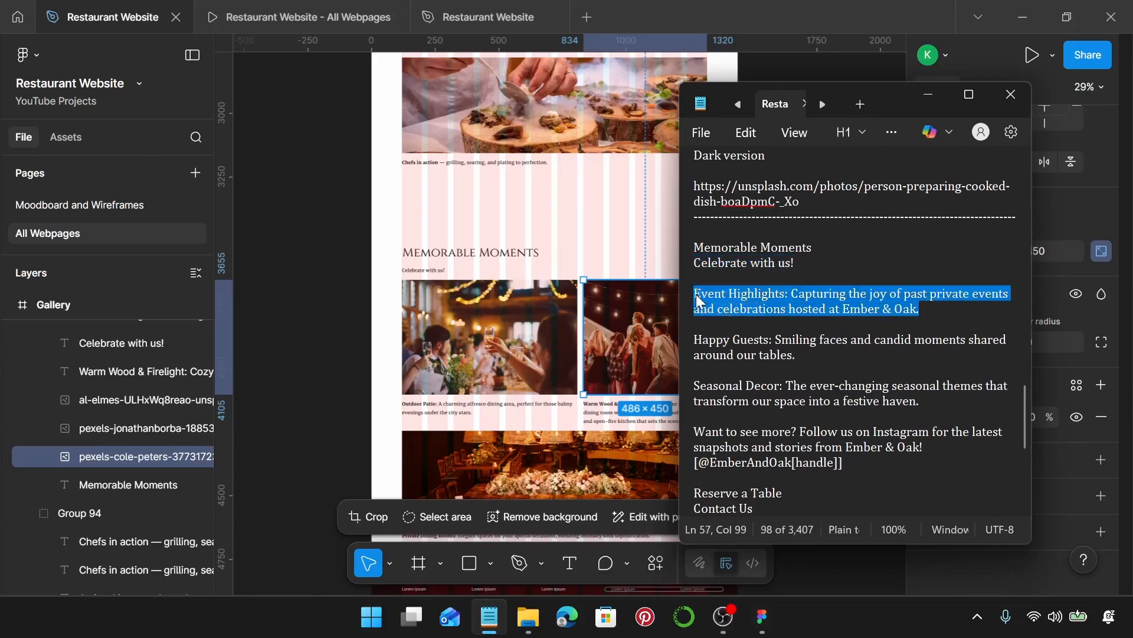
{"action": "left_click", "coordinate": [452, 408]}
{"action": "double_click", "coordinate": [452, 407]}
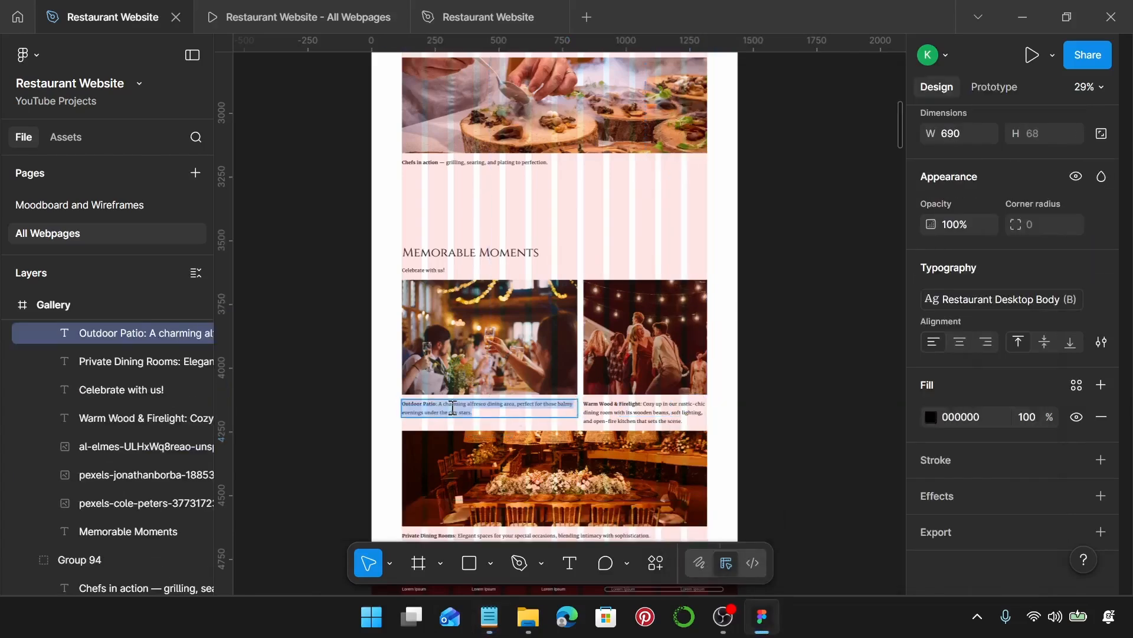
{"action": "key", "text": "ctrl+v"}
{"action": "scroll", "coordinate": [452, 407], "scroll_direction": "up", "scroll_amount": 5}
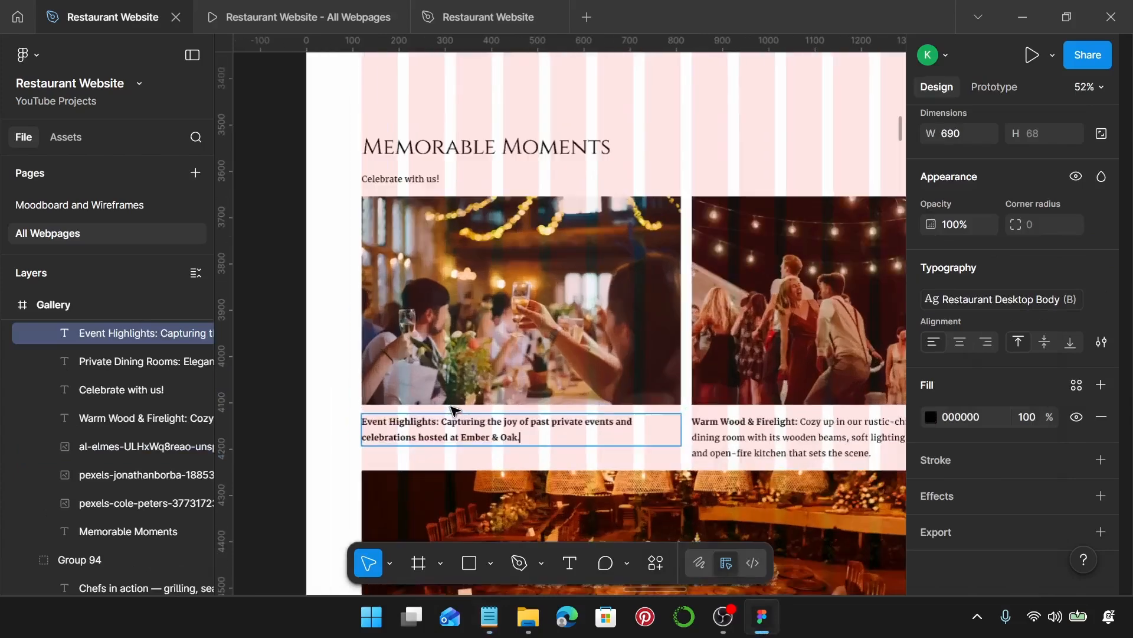
{"action": "key", "text": "ctrl+a"}
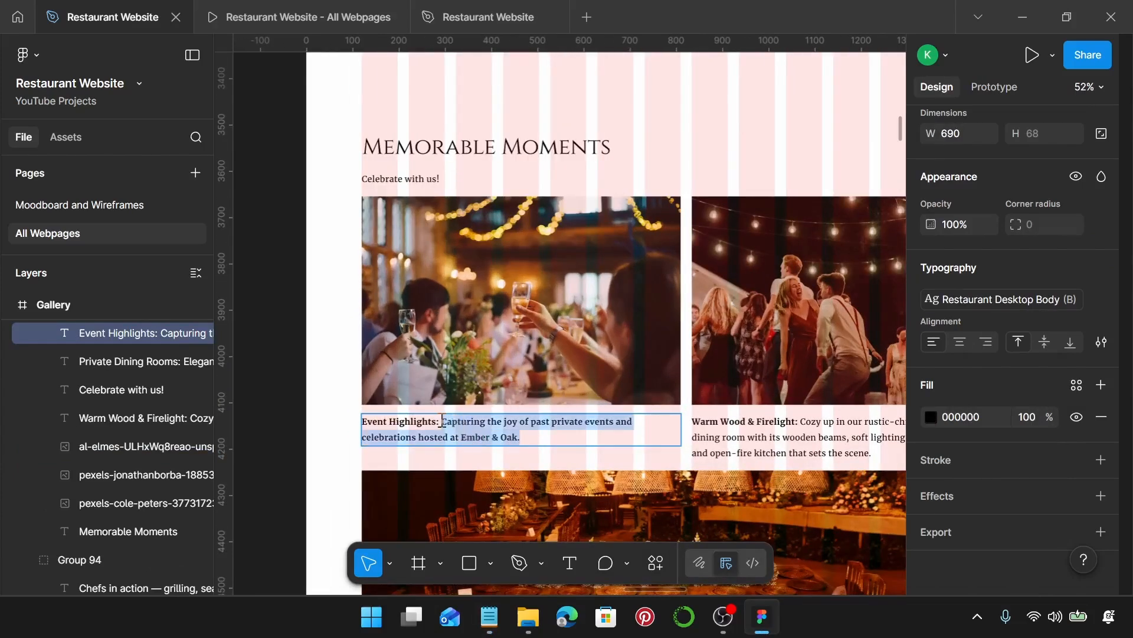
{"action": "key", "text": "ctrl+b"}
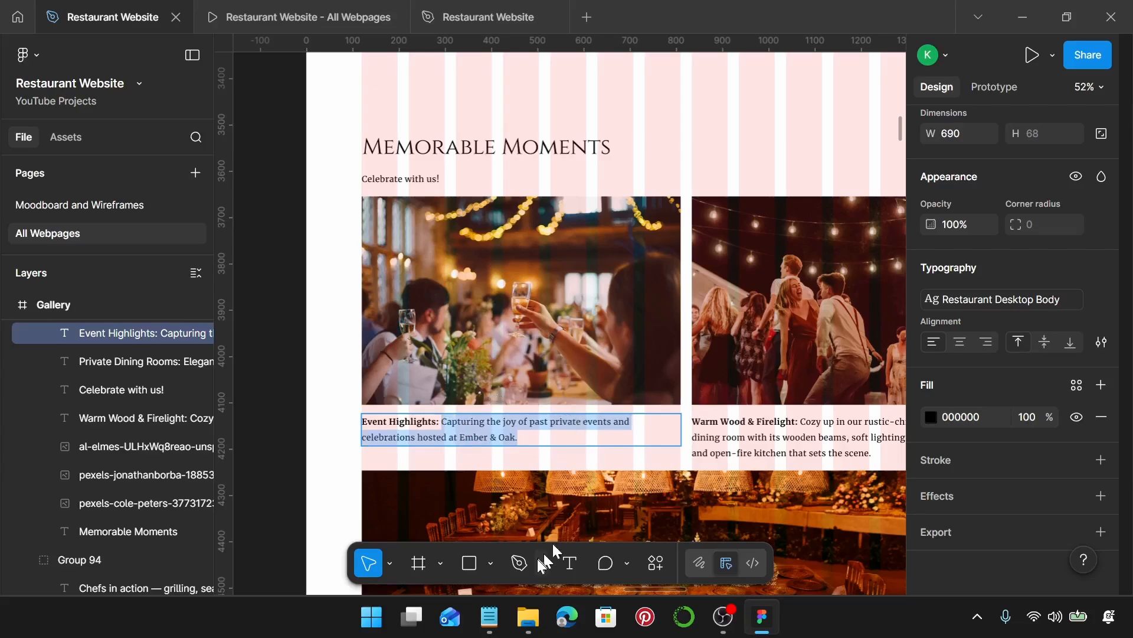
- Replace the Warm Wood & Firelight caption with the Happy Guests text from Notepad, keeping only the "Happy Guests:" label bold
{"action": "left_click", "coordinate": [489, 617]}
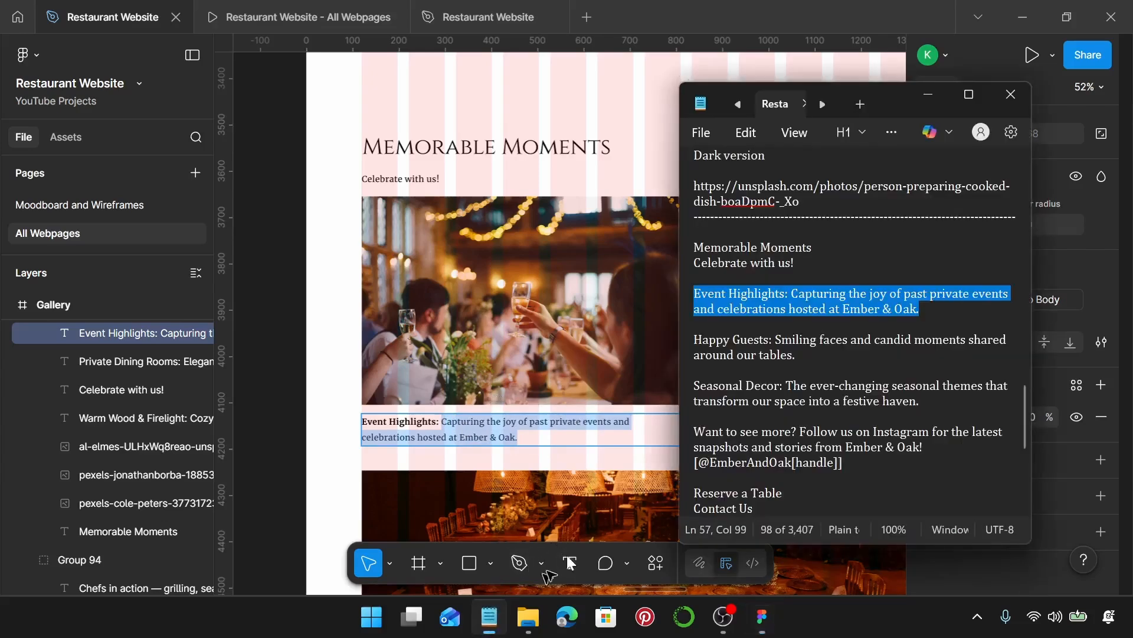
{"action": "triple_click", "coordinate": [799, 341]}
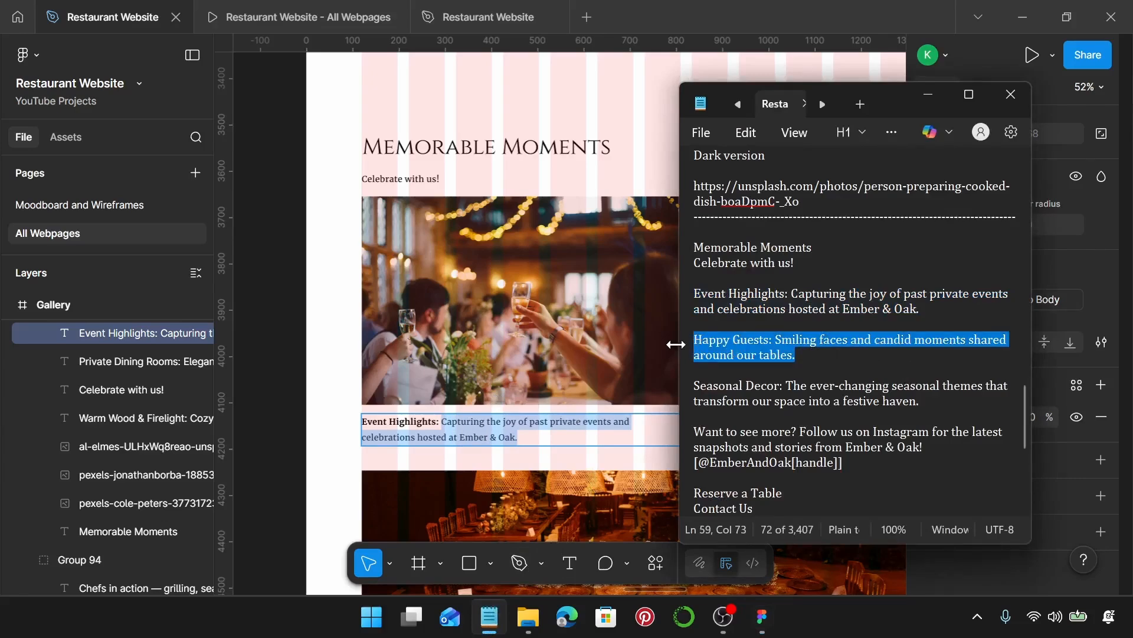
{"action": "scroll", "coordinate": [560, 352], "scroll_direction": "right", "scroll_amount": 5}
{"action": "triple_click", "coordinate": [510, 436]}
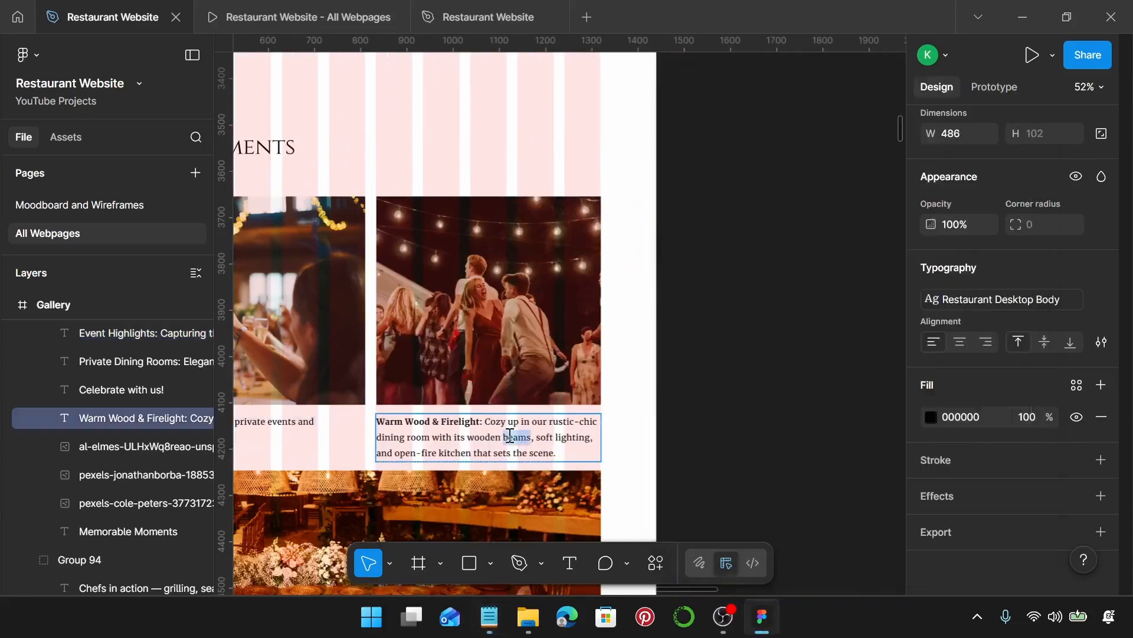
{"action": "key", "text": "ctrl+v"}
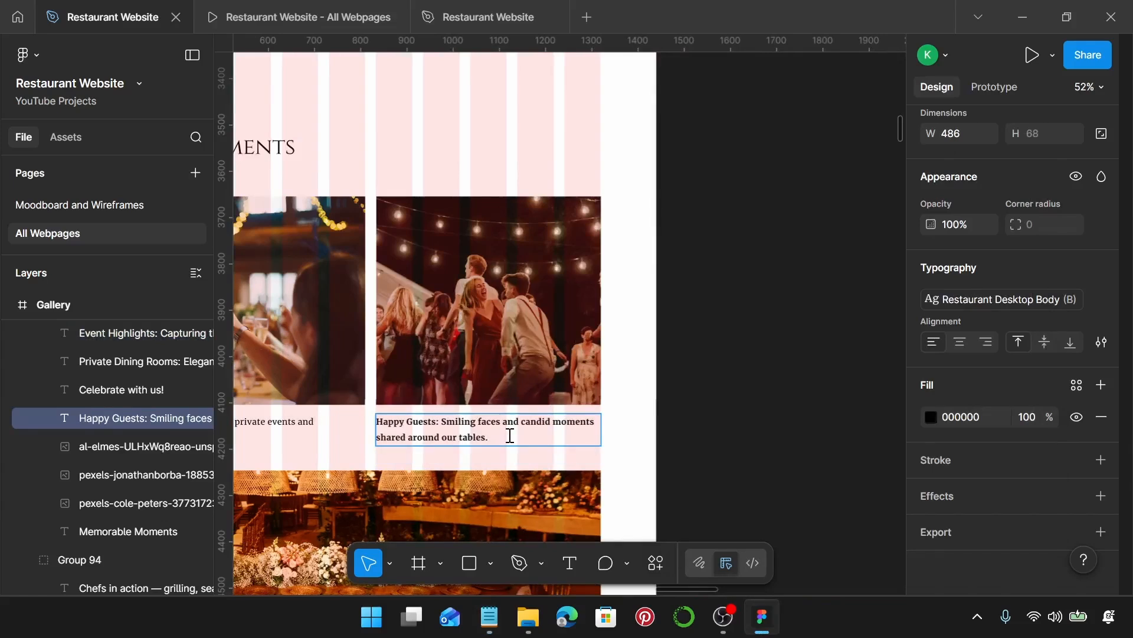
{"action": "key", "text": "ctrl+a"}
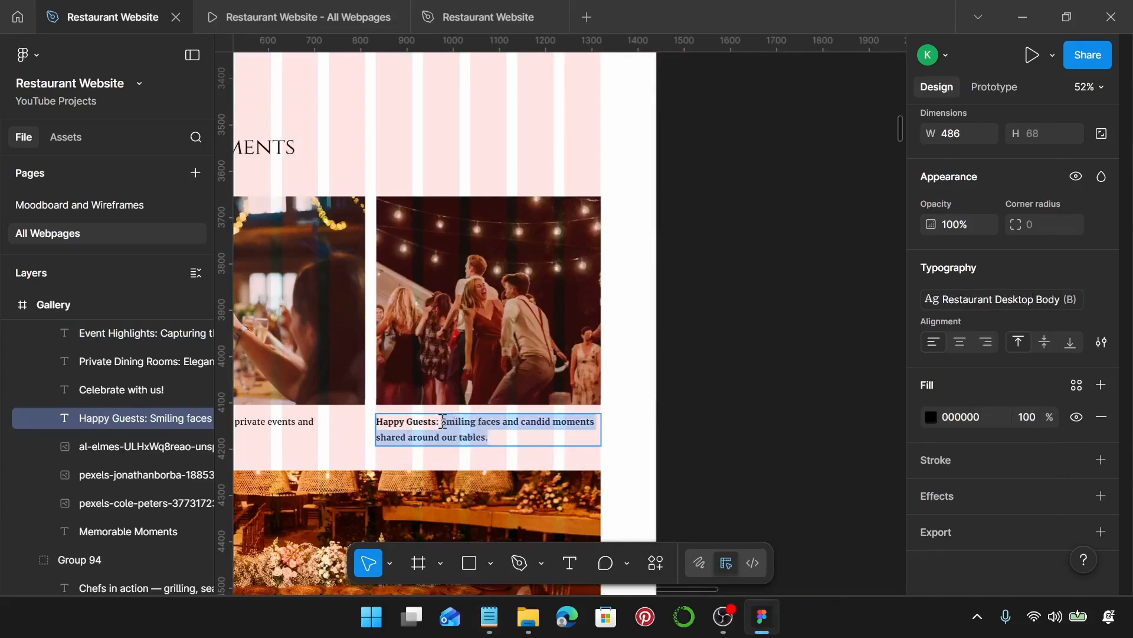
{"action": "key", "text": "ctrl+b"}
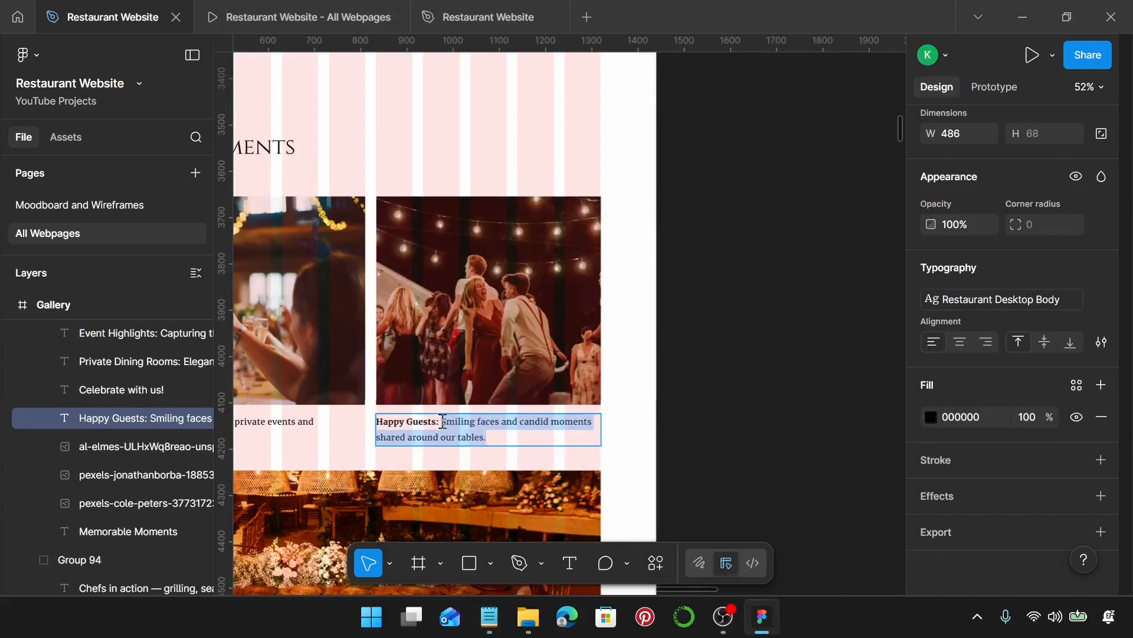
- Set the width of the loose table-setting photo beside the Gallery page to 1200, matching the wide Memorable Moments photo
{"action": "scroll", "coordinate": [443, 421], "scroll_direction": "down", "scroll_amount": 5}
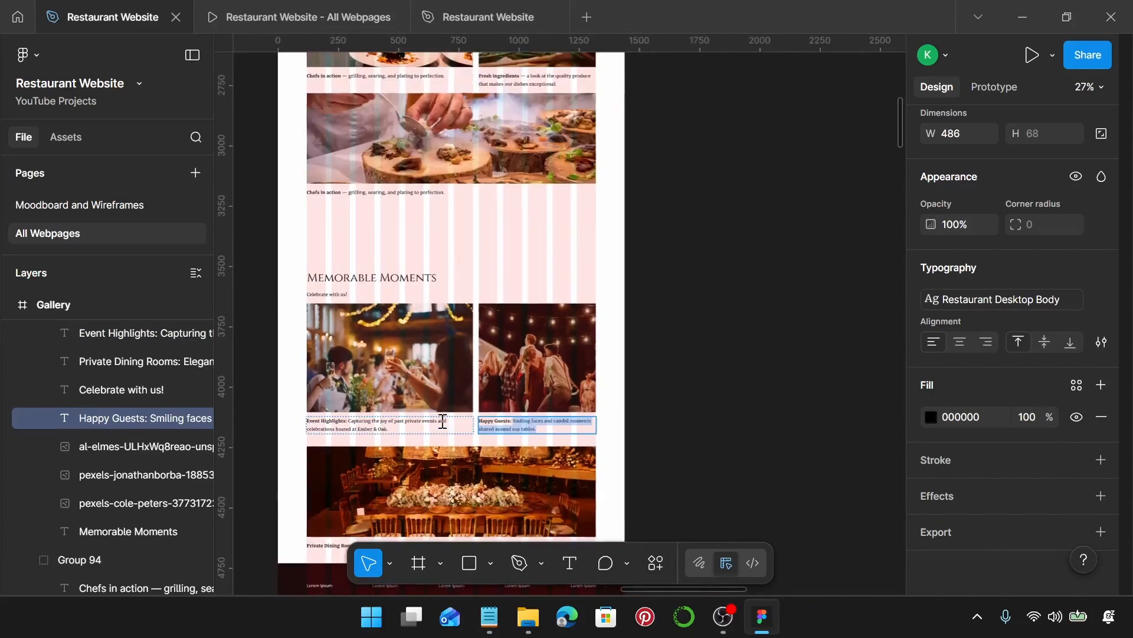
{"action": "scroll", "coordinate": [442, 422], "scroll_direction": "down", "scroll_amount": 3}
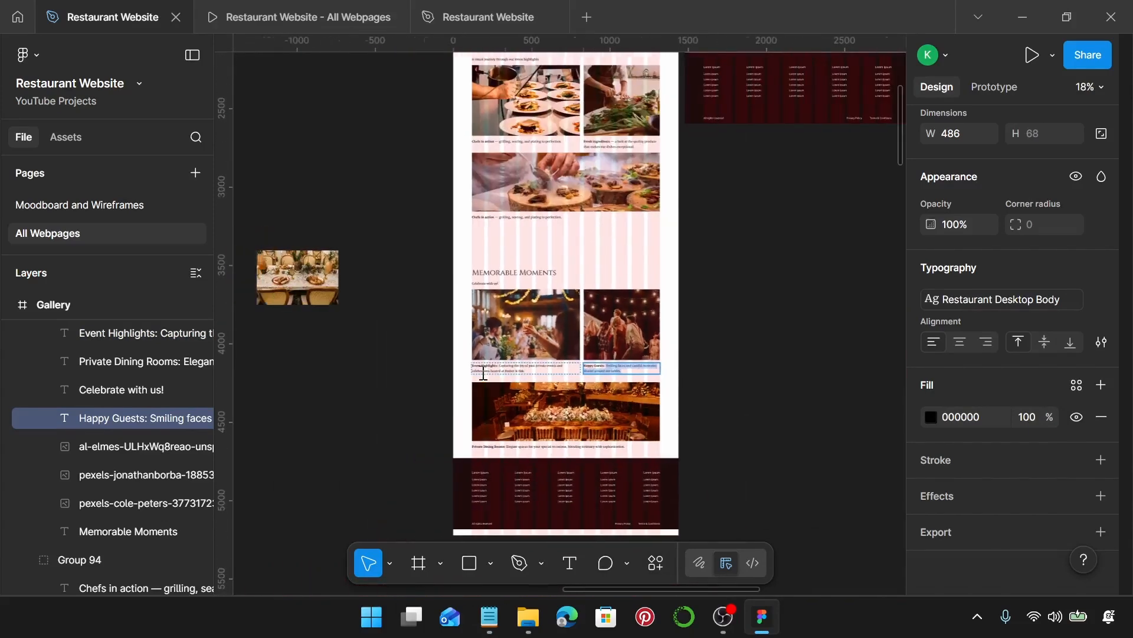
{"action": "left_click", "coordinate": [522, 418]}
{"action": "left_click", "coordinate": [522, 418]}
{"action": "scroll", "coordinate": [522, 418], "scroll_direction": "left", "scroll_amount": 1}
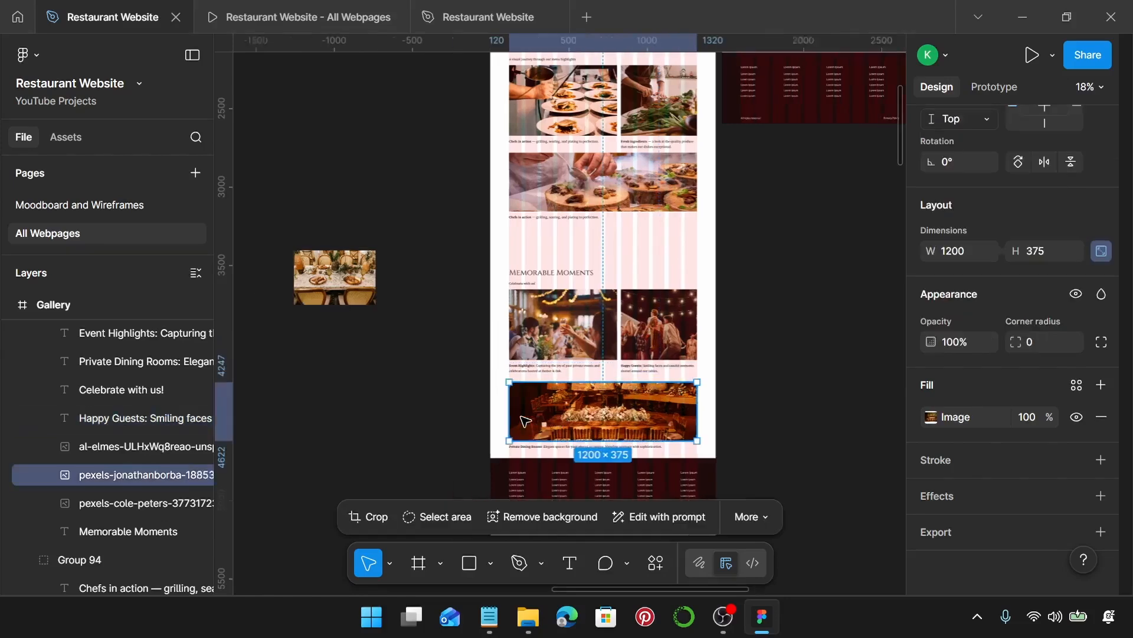
{"action": "scroll", "coordinate": [525, 421], "scroll_direction": "left", "scroll_amount": 1}
{"action": "left_click", "coordinate": [422, 283]}
{"action": "scroll", "coordinate": [968, 301], "scroll_direction": "up", "scroll_amount": 3}
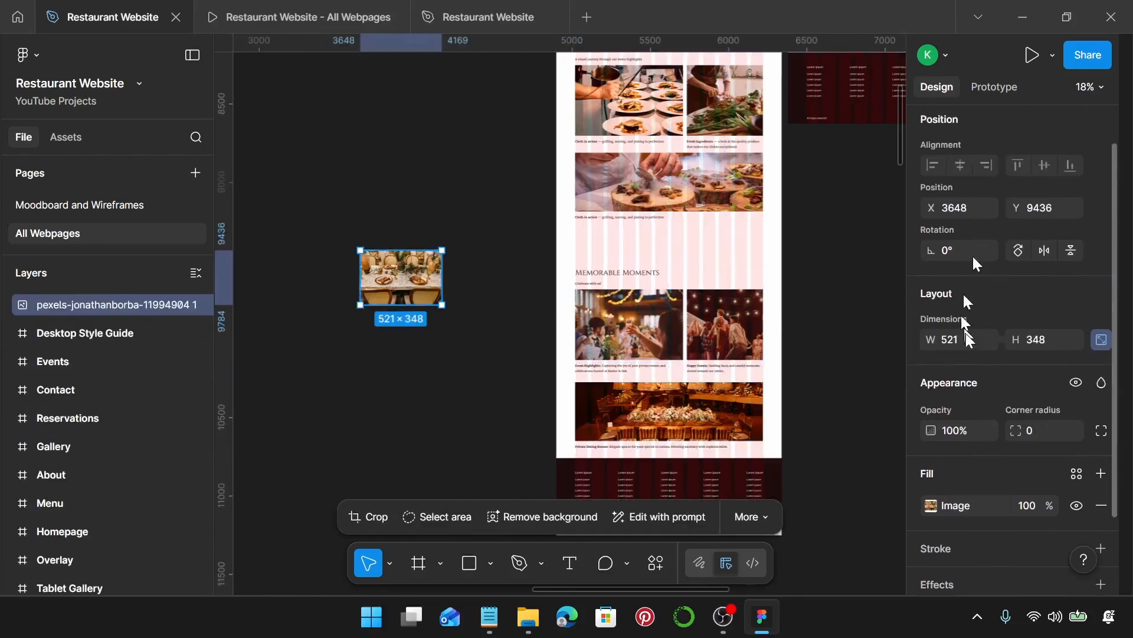
{"action": "left_click", "coordinate": [972, 344]}
{"action": "type", "text": "1200"}
{"action": "key", "text": "Return"}
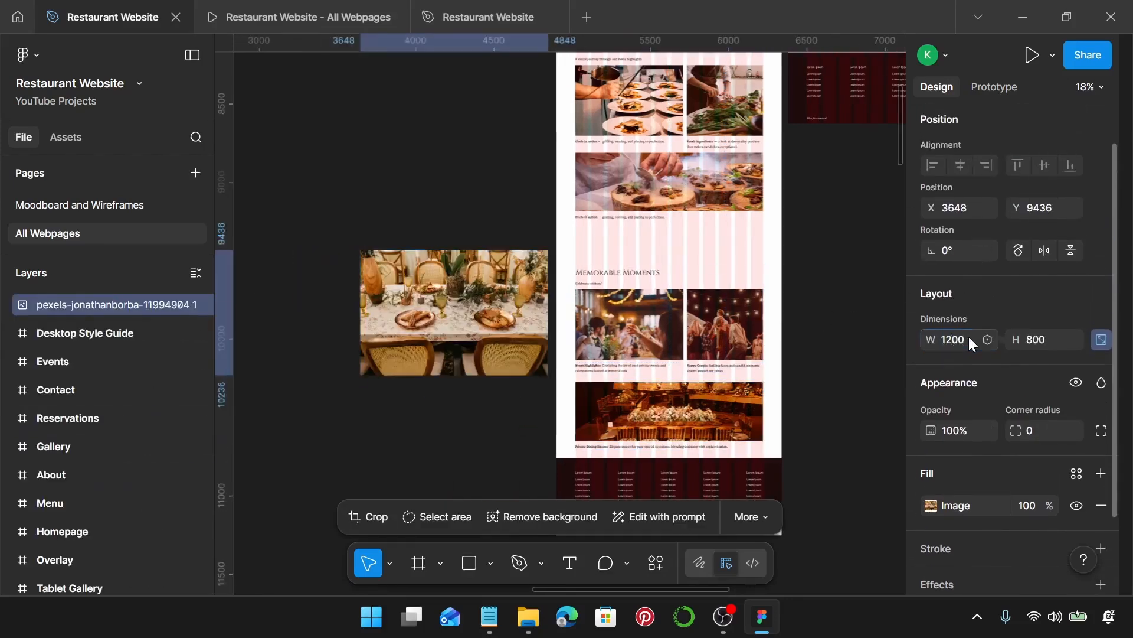
- Crop the table-setting photo's frame from its lower edge to a height of 375
{"action": "scroll", "coordinate": [540, 307], "scroll_direction": "left", "scroll_amount": 1}
{"action": "scroll", "coordinate": [542, 307], "scroll_direction": "up", "scroll_amount": 3}
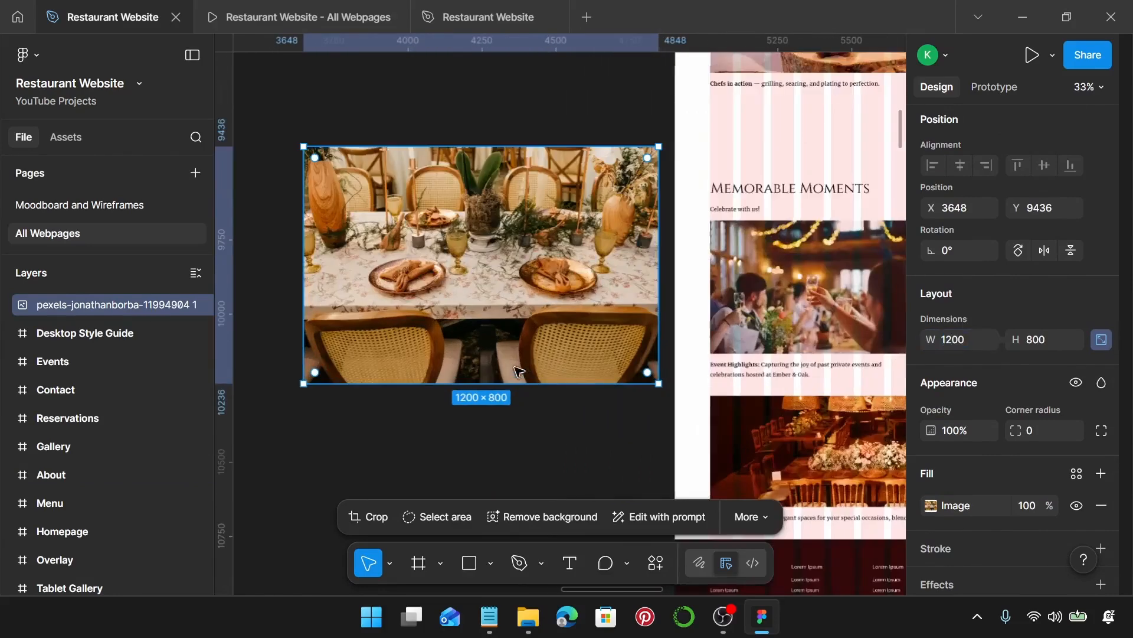
{"action": "double_click", "coordinate": [508, 363]}
{"action": "left_click_drag", "start_coordinate": [478, 386], "coordinate": [490, 239]}
{"action": "scroll", "coordinate": [482, 274], "scroll_direction": "up", "scroll_amount": 5}
{"action": "scroll", "coordinate": [425, 248], "scroll_direction": "up", "scroll_amount": 10}
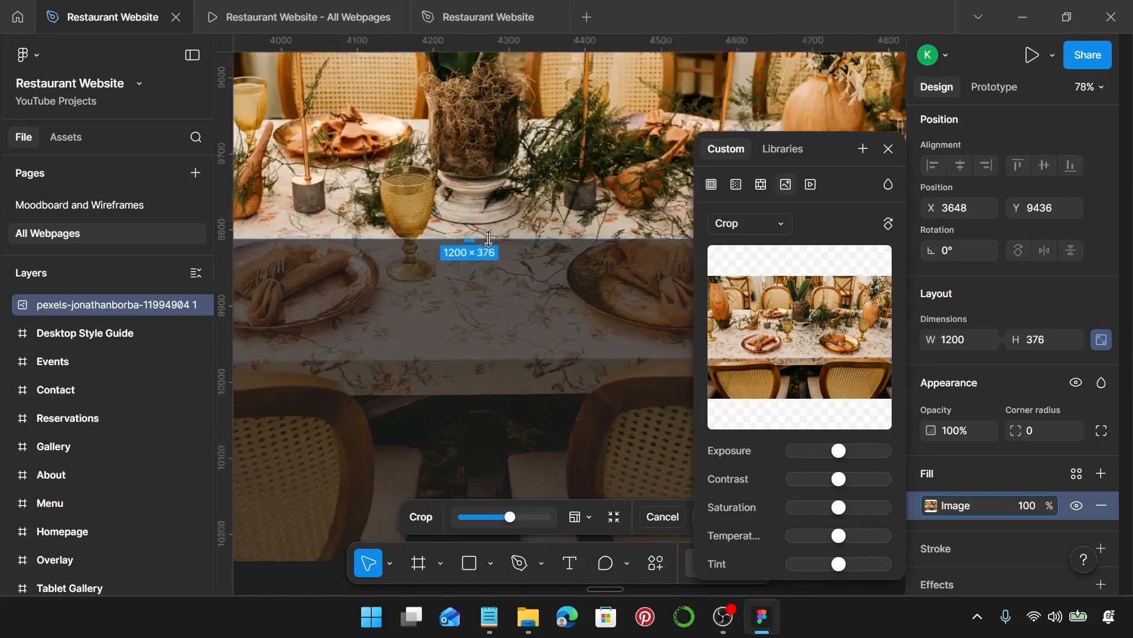
{"action": "scroll", "coordinate": [418, 253], "scroll_direction": "up", "scroll_amount": 4}
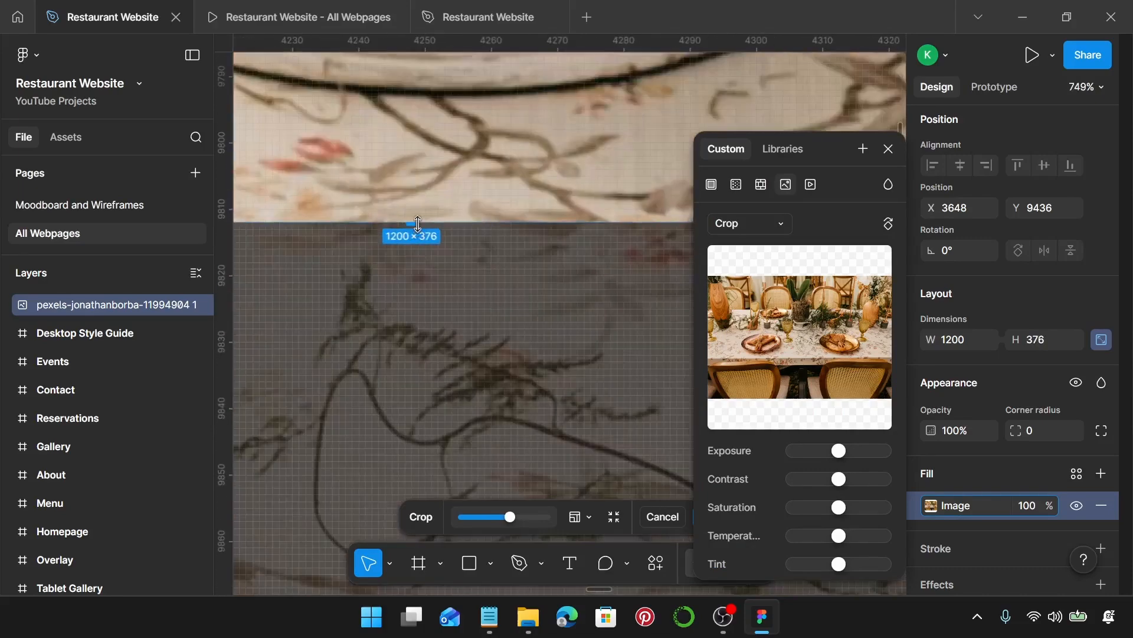
{"action": "left_click_drag", "start_coordinate": [418, 223], "coordinate": [418, 222]}
{"action": "scroll", "coordinate": [418, 222], "scroll_direction": "down", "scroll_amount": 10}
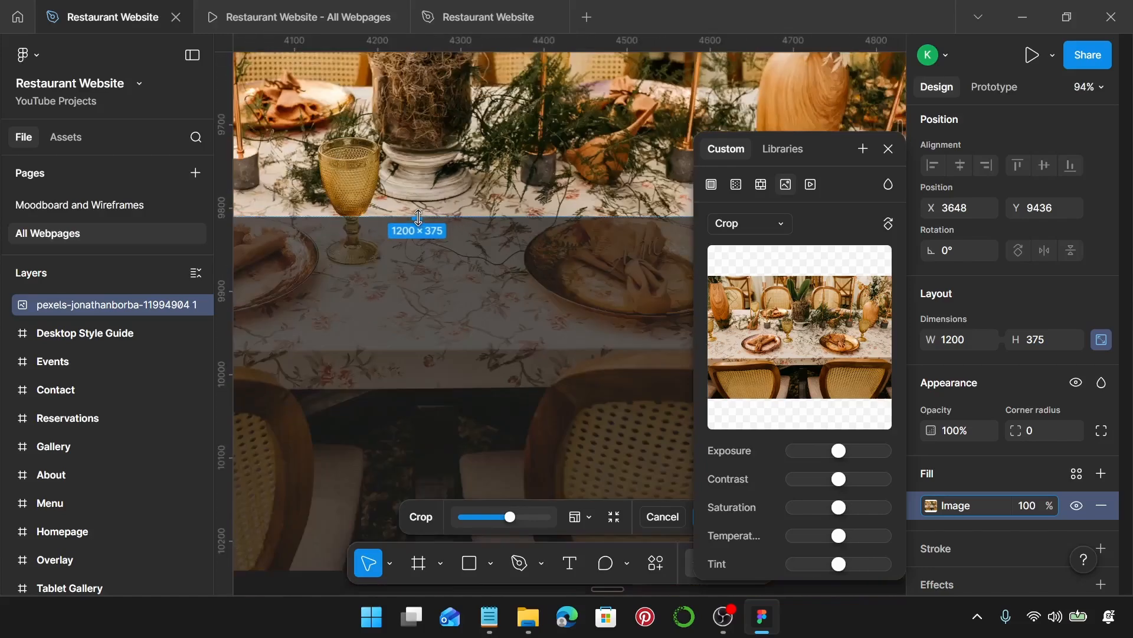
- Shift the table-setting image slightly upward inside its crop frame to show more of the table, and apply the crop
{"action": "scroll", "coordinate": [418, 220], "scroll_direction": "down", "scroll_amount": 2}
{"action": "scroll", "coordinate": [418, 220], "scroll_direction": "down", "scroll_amount": 1}
{"action": "scroll", "coordinate": [519, 263], "scroll_direction": "up", "scroll_amount": 1}
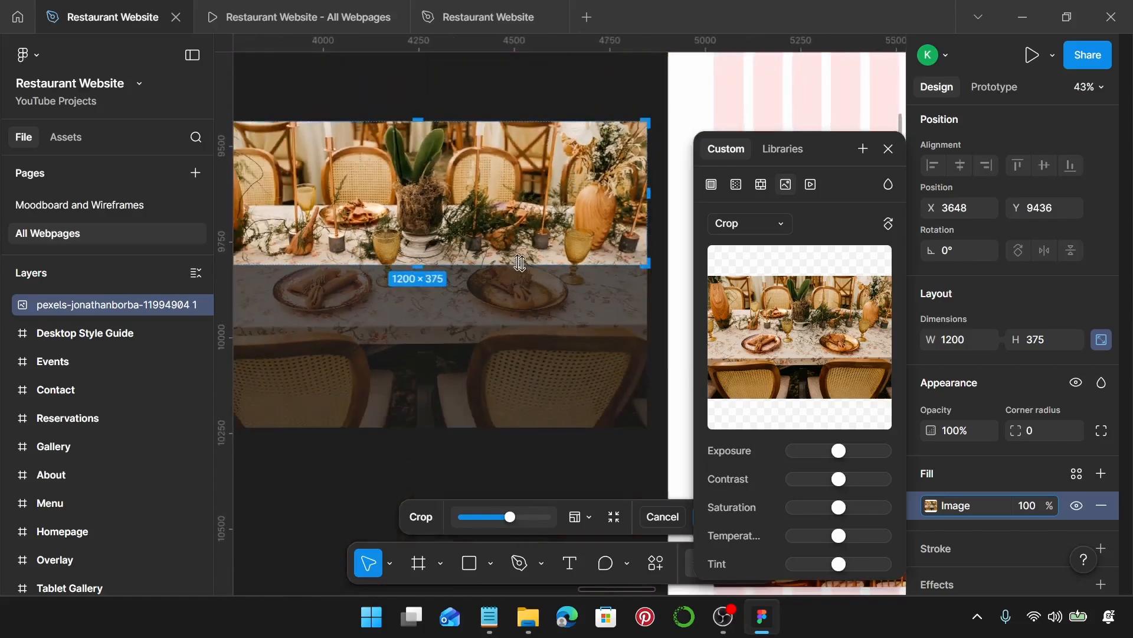
{"action": "left_click_drag", "start_coordinate": [527, 234], "coordinate": [527, 217]}
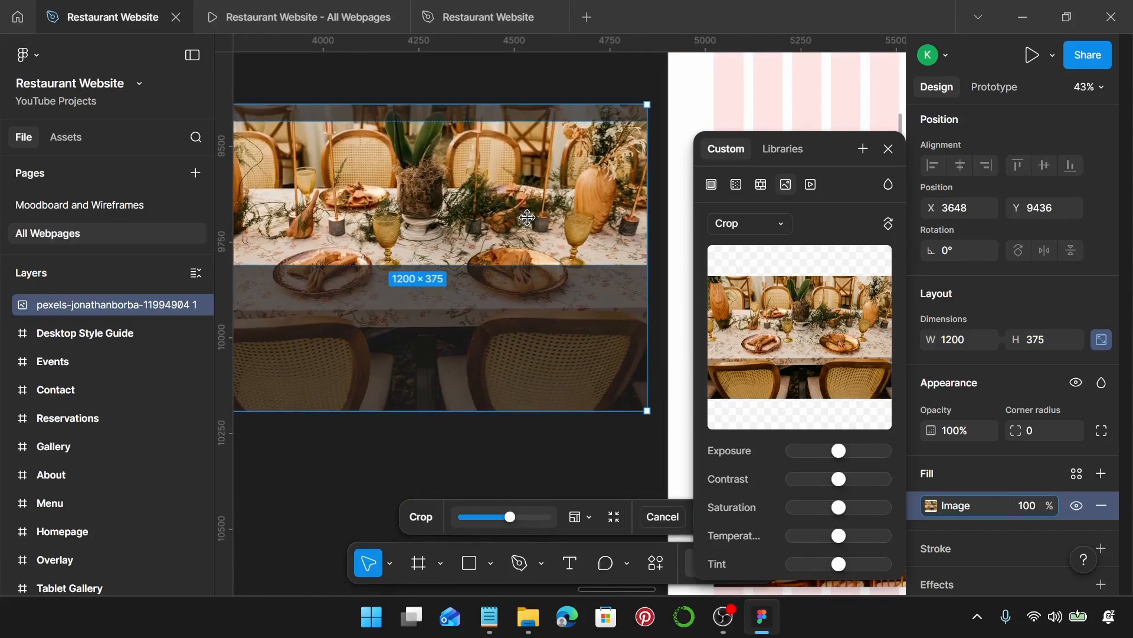
{"action": "key", "text": "Return"}
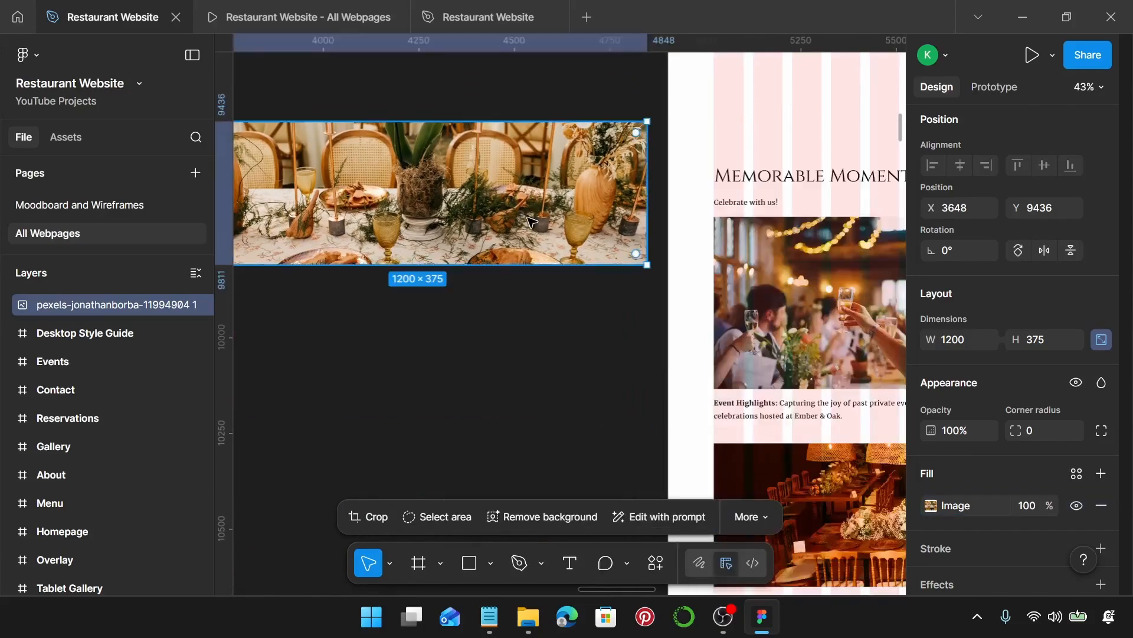
- Cut the cropped table-setting photo from the canvas and replace the wide Private Dining Rooms photo under Memorable Moments with it
{"action": "scroll", "coordinate": [527, 217], "scroll_direction": "down", "scroll_amount": 1}
{"action": "left_click", "coordinate": [543, 278]}
{"action": "left_click", "coordinate": [510, 214]}
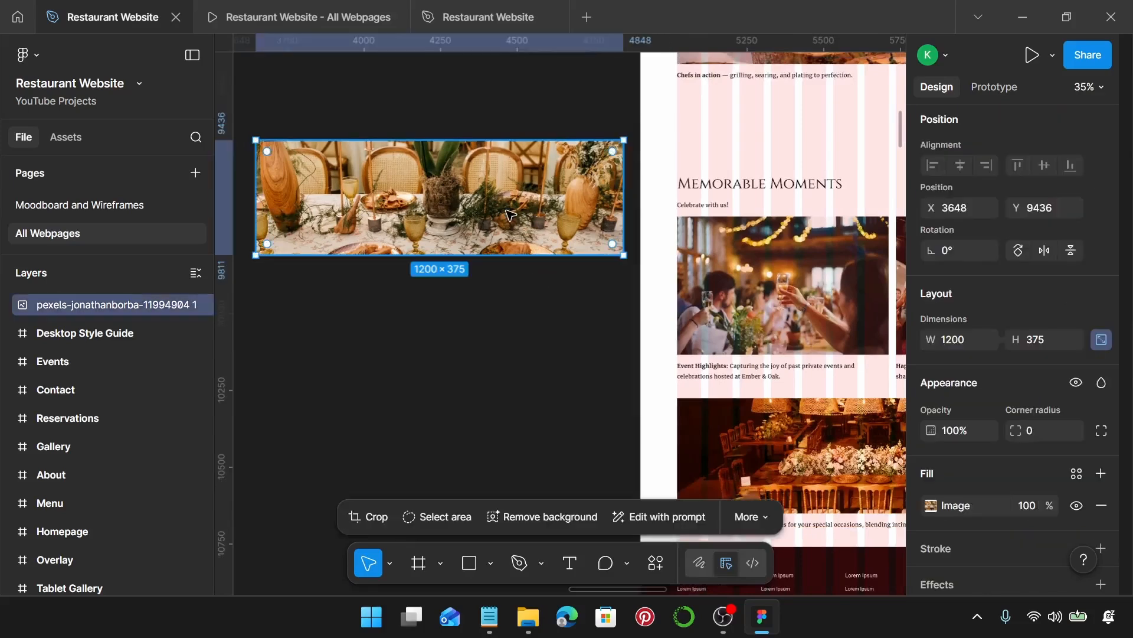
{"action": "key", "text": "Delete"}
{"action": "scroll", "coordinate": [511, 214], "scroll_direction": "right", "scroll_amount": 5}
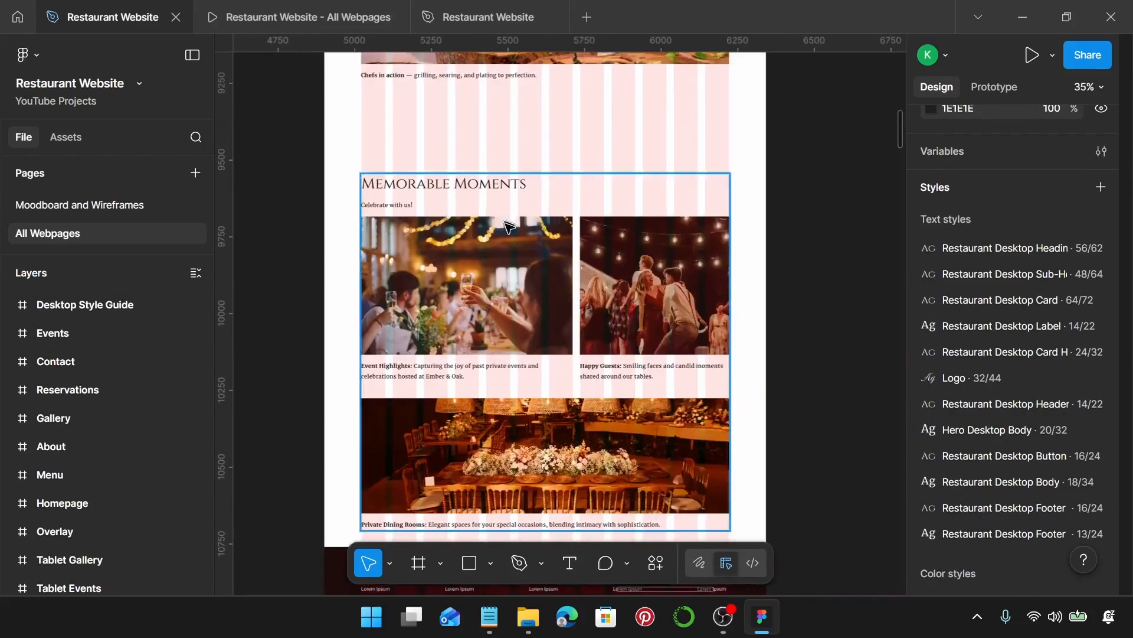
{"action": "scroll", "coordinate": [504, 277], "scroll_direction": "down", "scroll_amount": 2}
{"action": "left_click", "coordinate": [505, 344]}
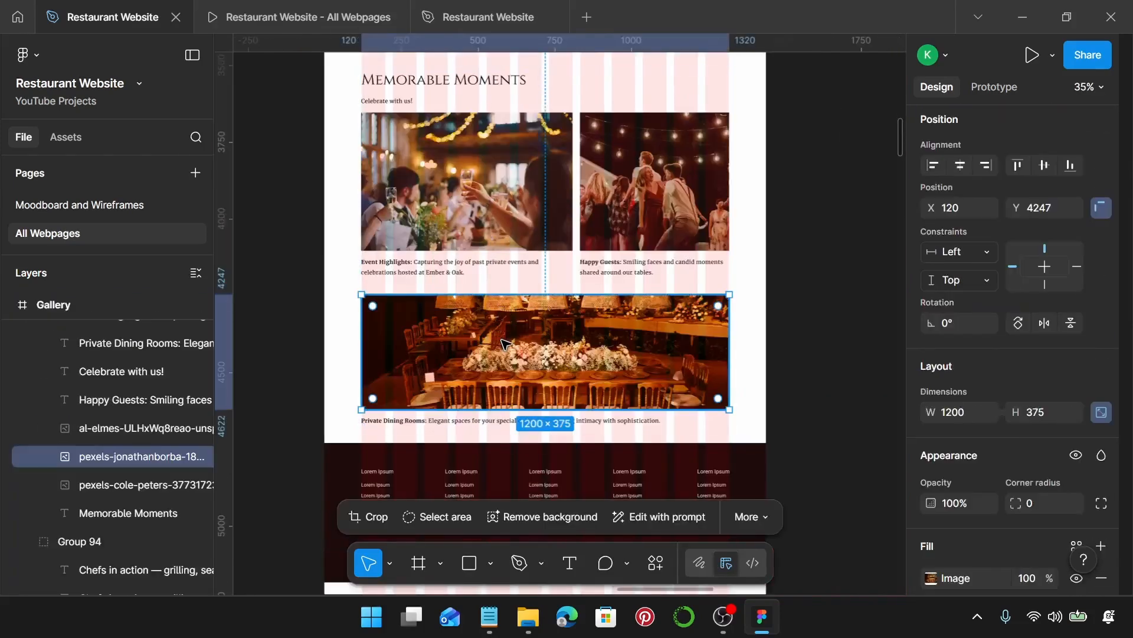
{"action": "key", "text": "ctrl+shift+r"}
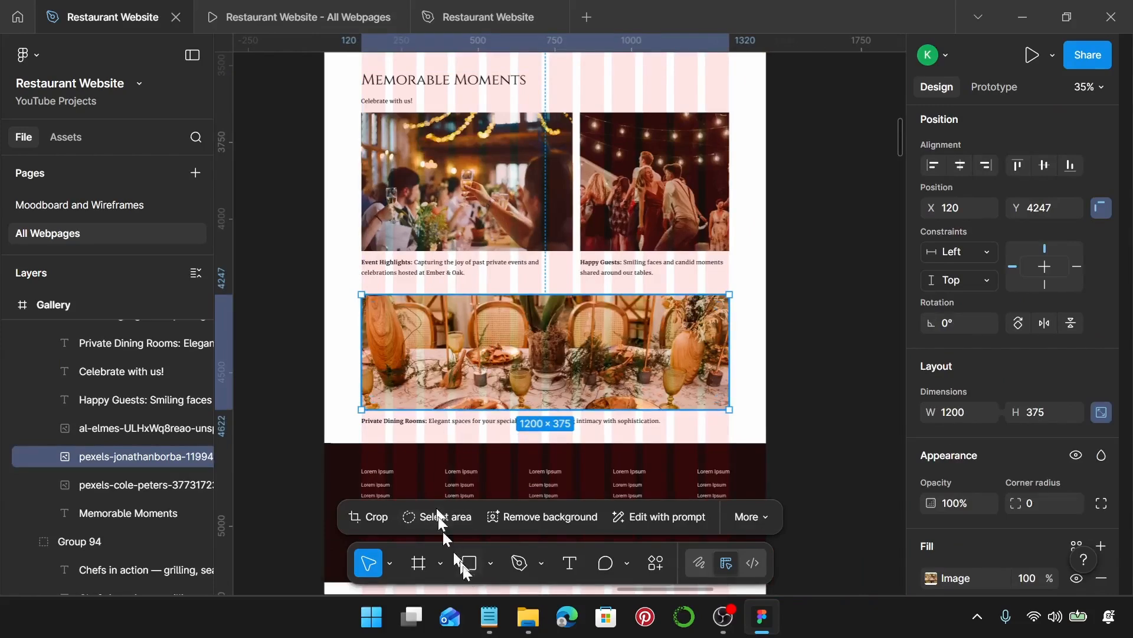
- Replace the Private Dining Rooms caption with the Seasonal Decor text from Notepad, keeping only the "Seasonal Decor:" label bold
{"action": "left_click", "coordinate": [490, 616]}
{"action": "scroll", "coordinate": [872, 390], "scroll_direction": "down", "scroll_amount": 4}
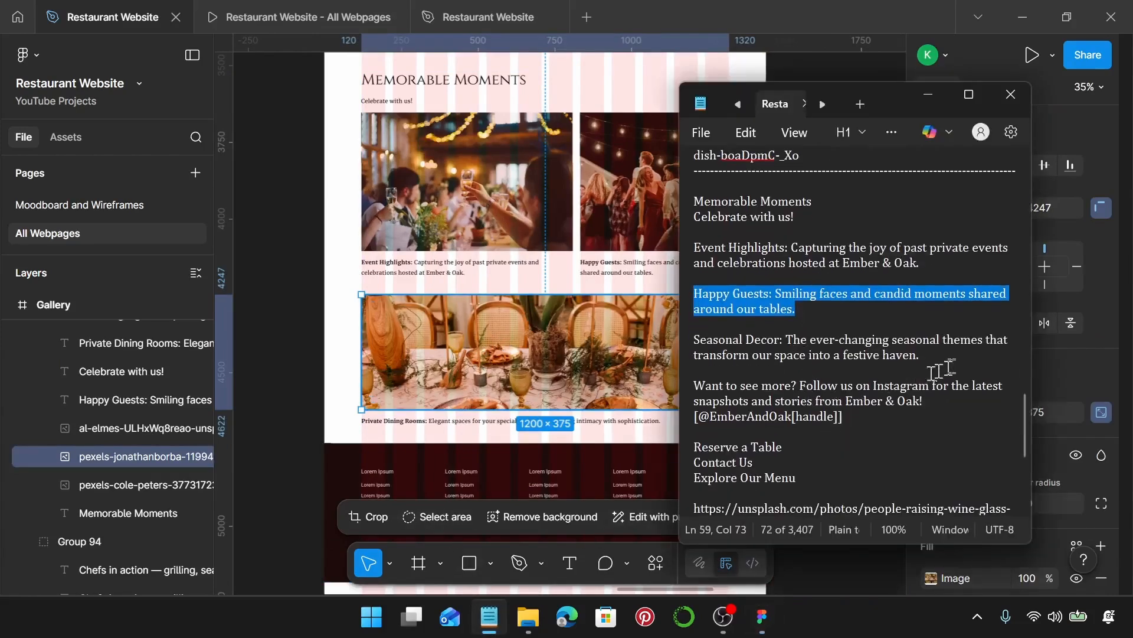
{"action": "left_click_drag", "start_coordinate": [922, 355], "coordinate": [680, 346]}
{"action": "key", "text": "ctrl+c"}
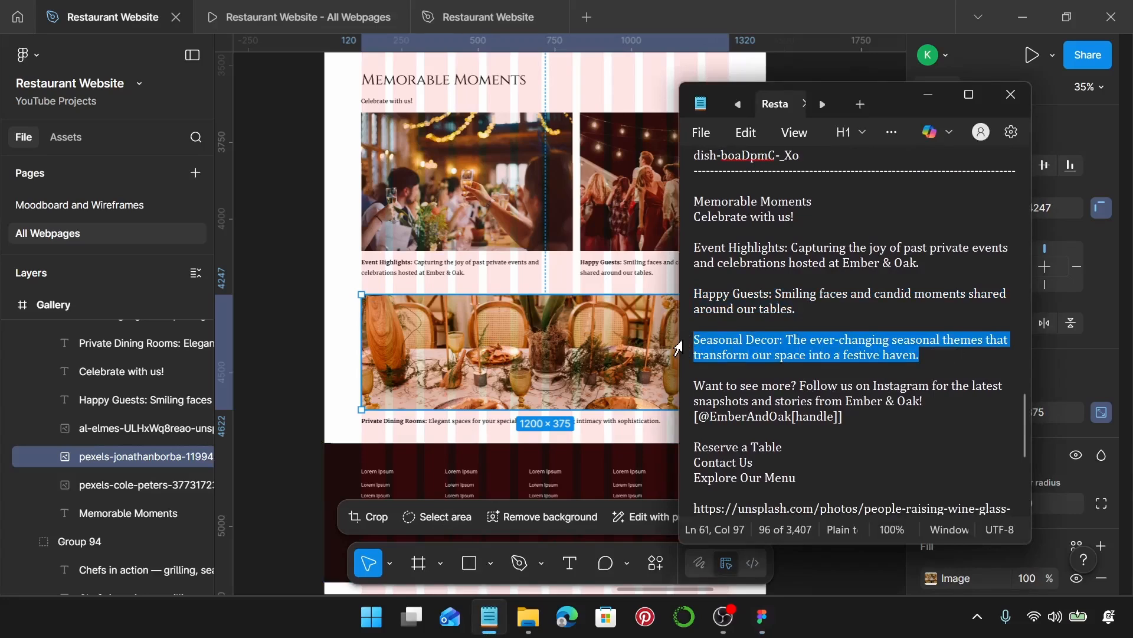
{"action": "double_click", "coordinate": [428, 420]}
{"action": "key", "text": "ctrl+v"}
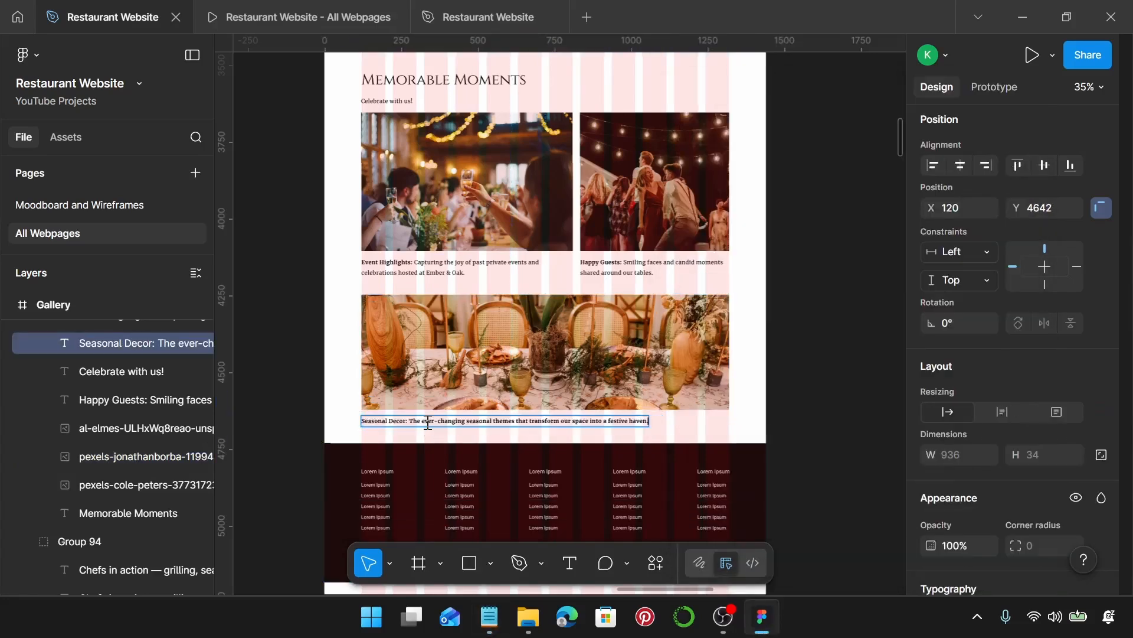
{"action": "scroll", "coordinate": [428, 423], "scroll_direction": "up", "scroll_amount": 3}
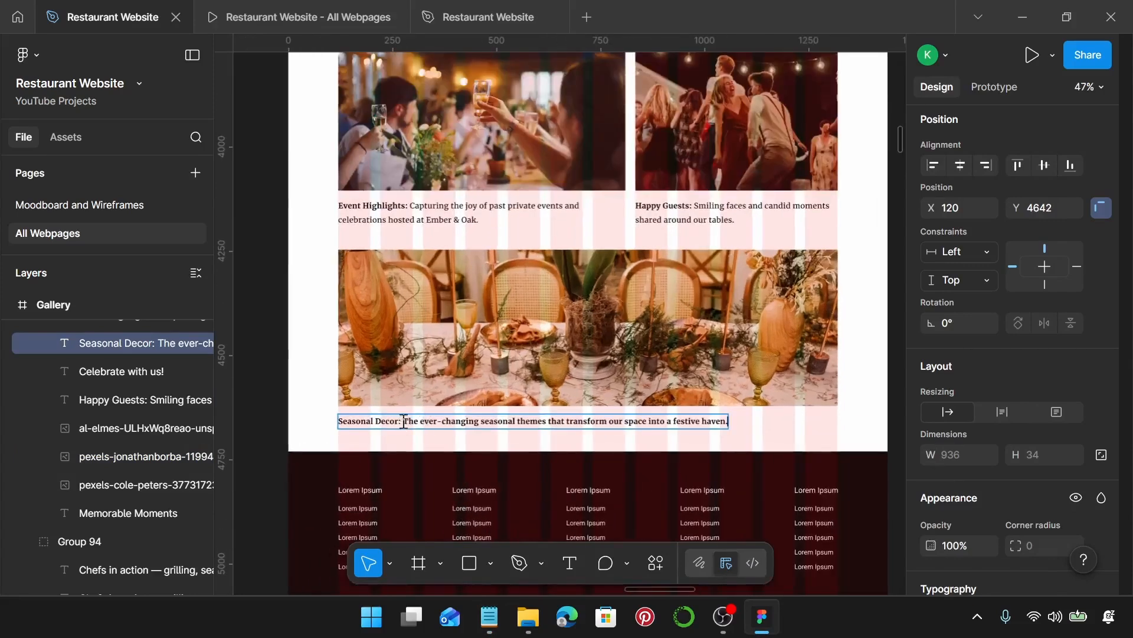
{"action": "left_click_drag", "start_coordinate": [404, 421], "coordinate": [738, 420]}
{"action": "key", "text": "ctrl+b"}
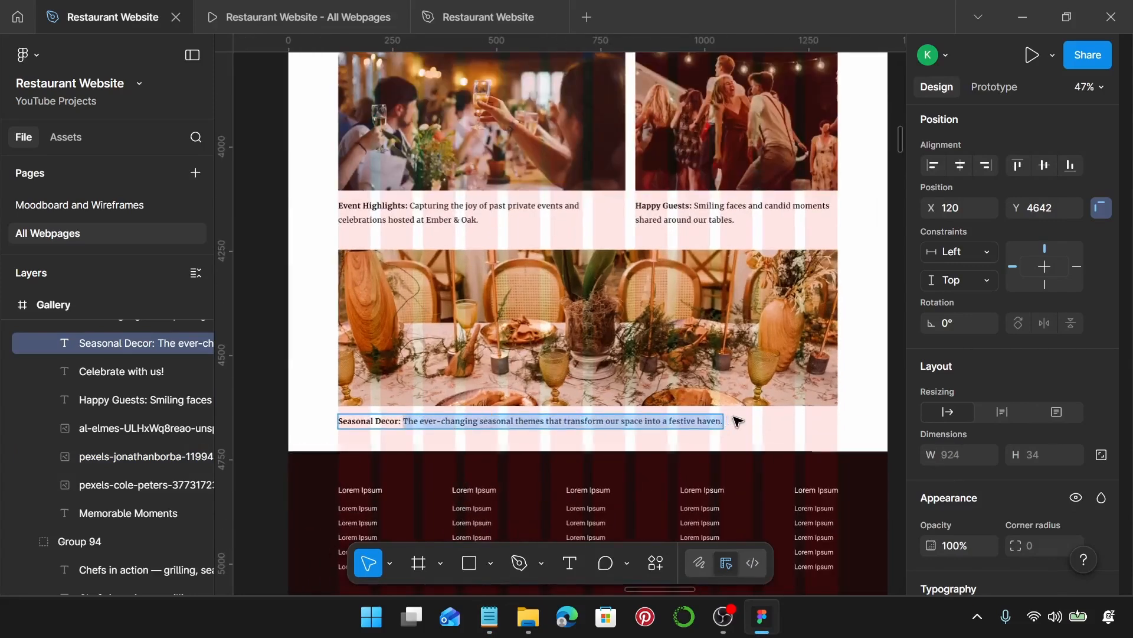
{"action": "key", "text": "Escape"}
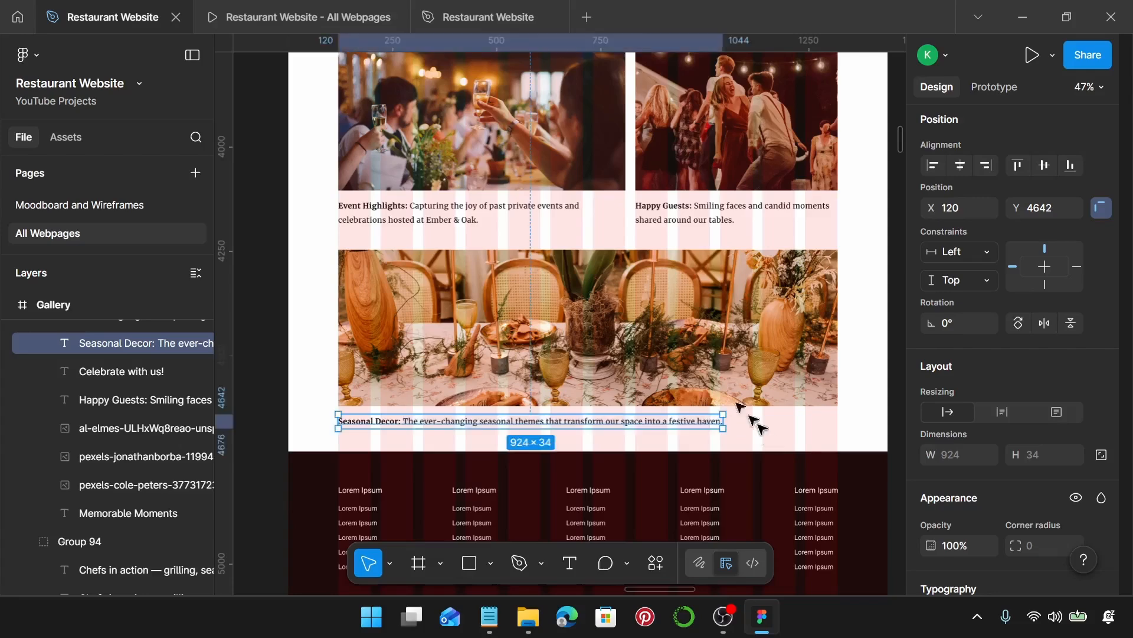
- Reduce the vertical spacing between the Happy Guests caption and the wide table-setting photo to 20
{"action": "left_click", "coordinate": [676, 213]}
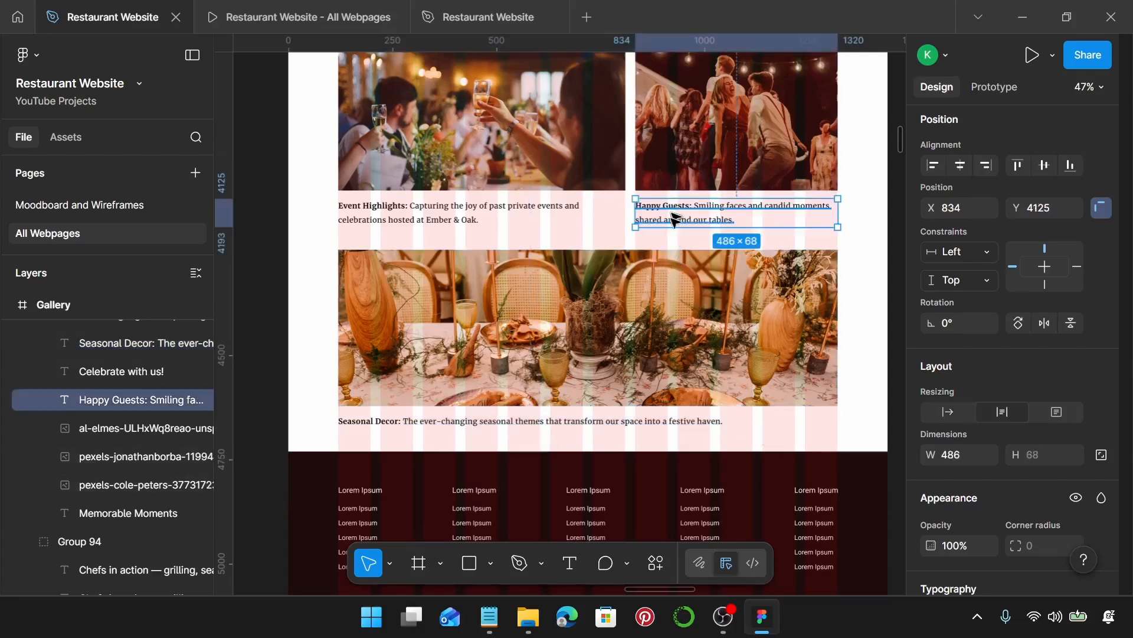
{"action": "left_click", "coordinate": [676, 259], "text": "shift"}
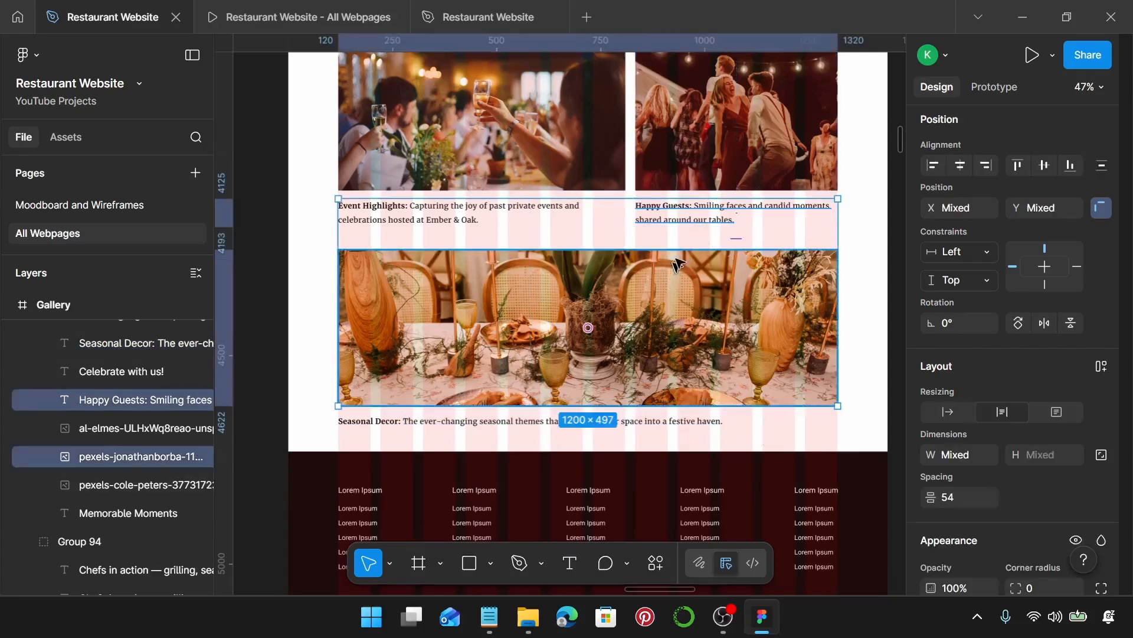
{"action": "left_click", "coordinate": [628, 357]}
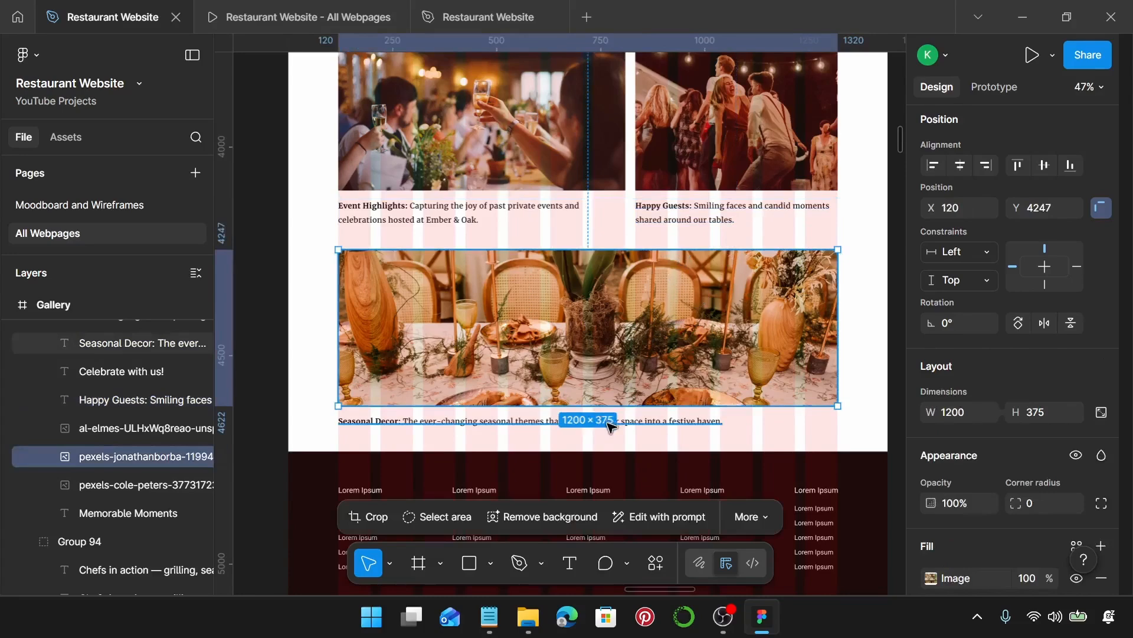
{"action": "left_click", "coordinate": [708, 227], "text": "shift"}
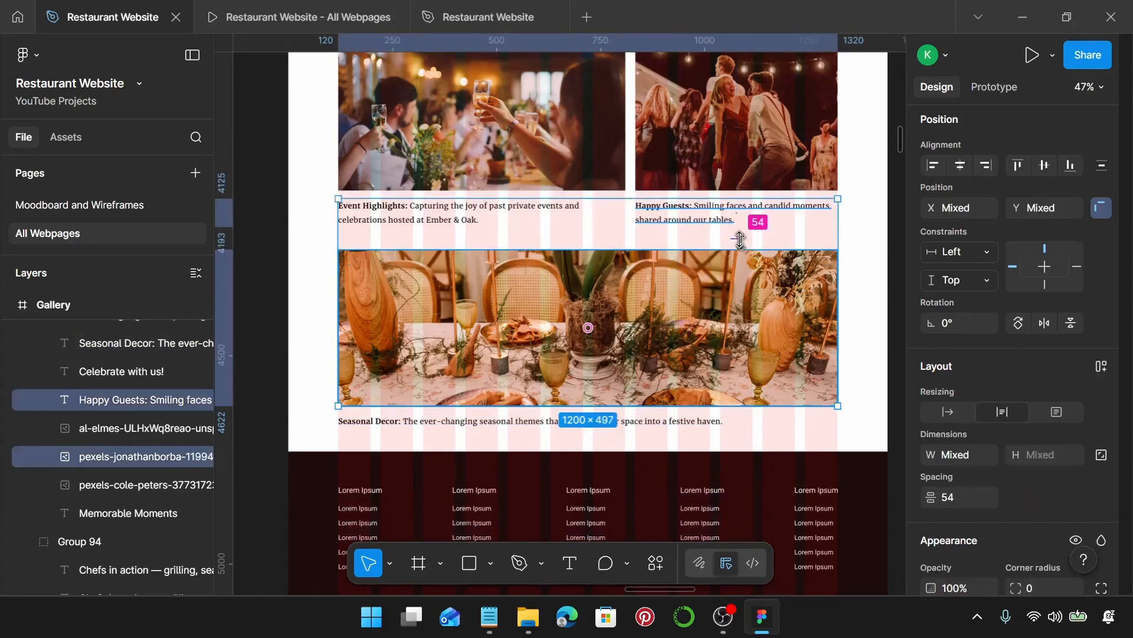
{"action": "left_click_drag", "start_coordinate": [739, 245], "coordinate": [740, 234]}
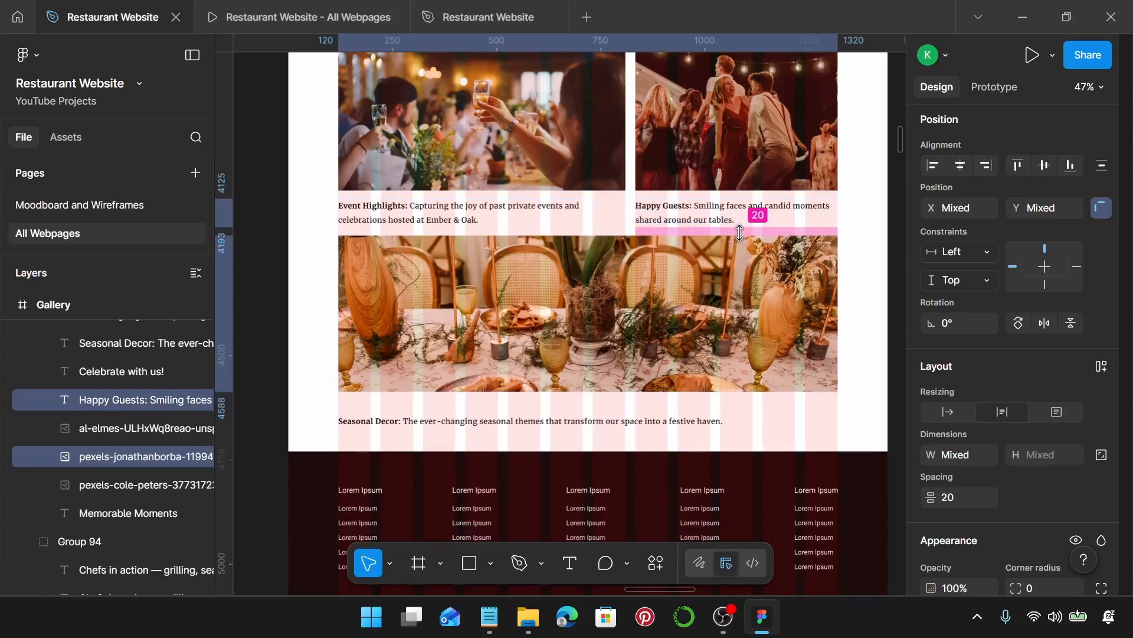
- Set the vertical spacing between the table-setting photo and the Seasonal Decor caption to 20
{"action": "left_click", "coordinate": [535, 377]}
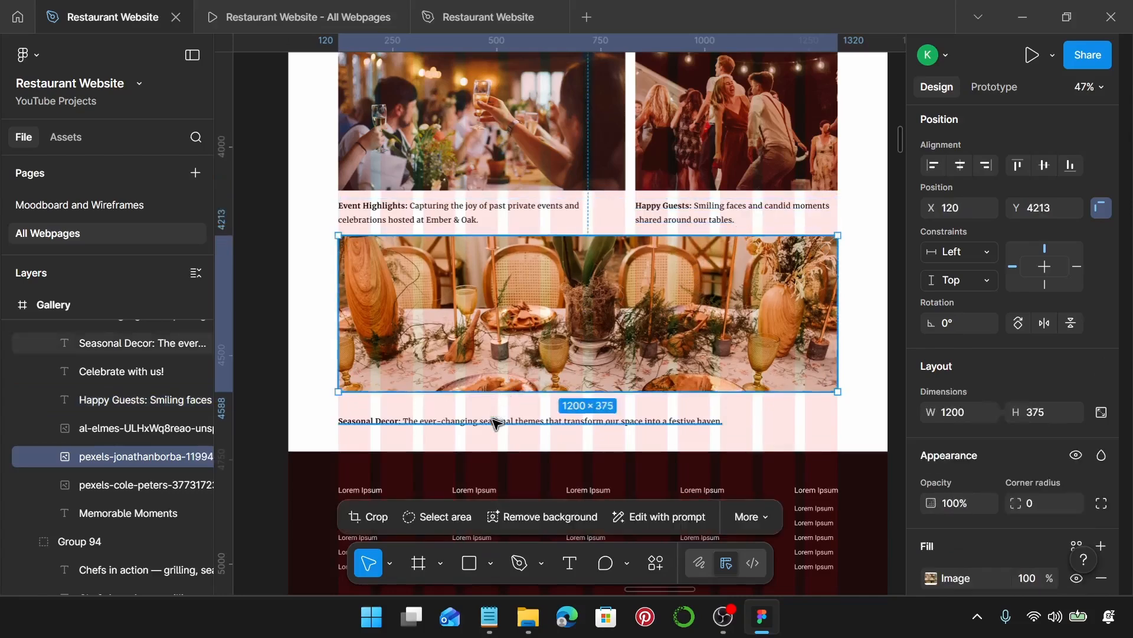
{"action": "left_click", "coordinate": [519, 409], "text": "shift"}
{"action": "left_click_drag", "start_coordinate": [528, 404], "coordinate": [523, 400]}
{"action": "scroll", "coordinate": [521, 410], "scroll_direction": "down", "scroll_amount": 2}
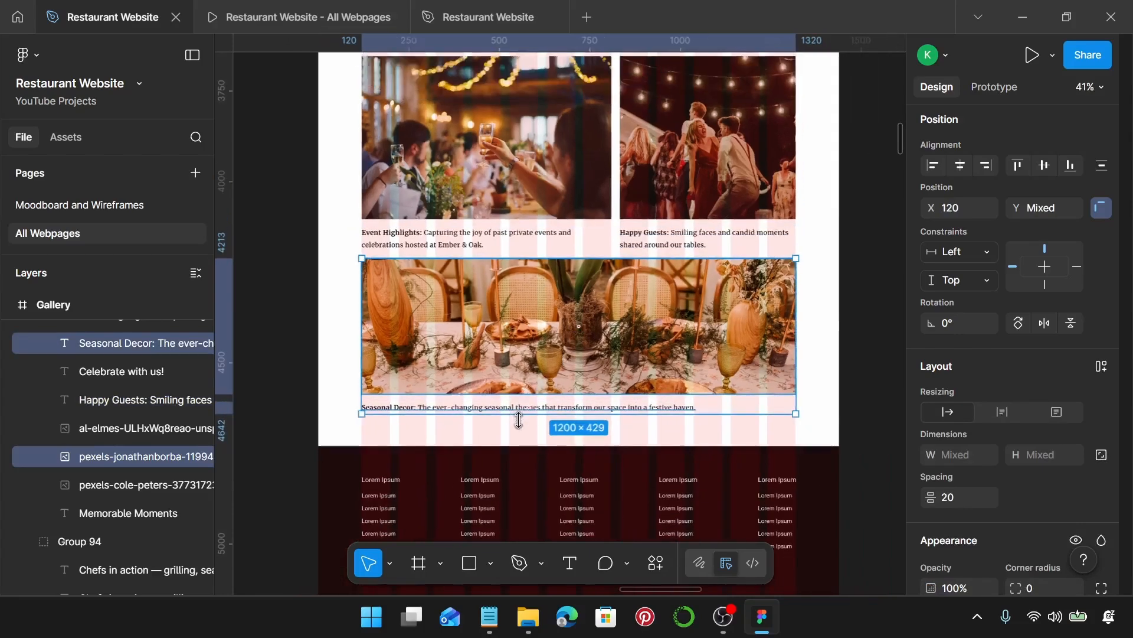
{"action": "key", "text": "Escape"}
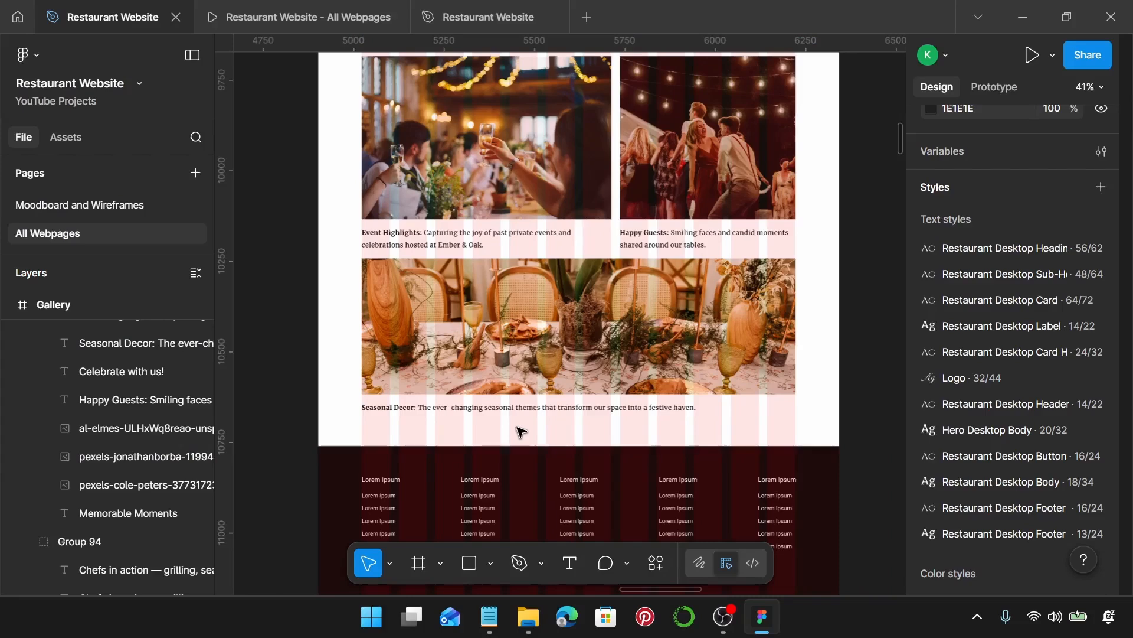
- Replace the placeholder footer at the end of the Gallery page with a copy of the About page's footer
{"action": "scroll", "coordinate": [522, 431], "scroll_direction": "down", "scroll_amount": 5}
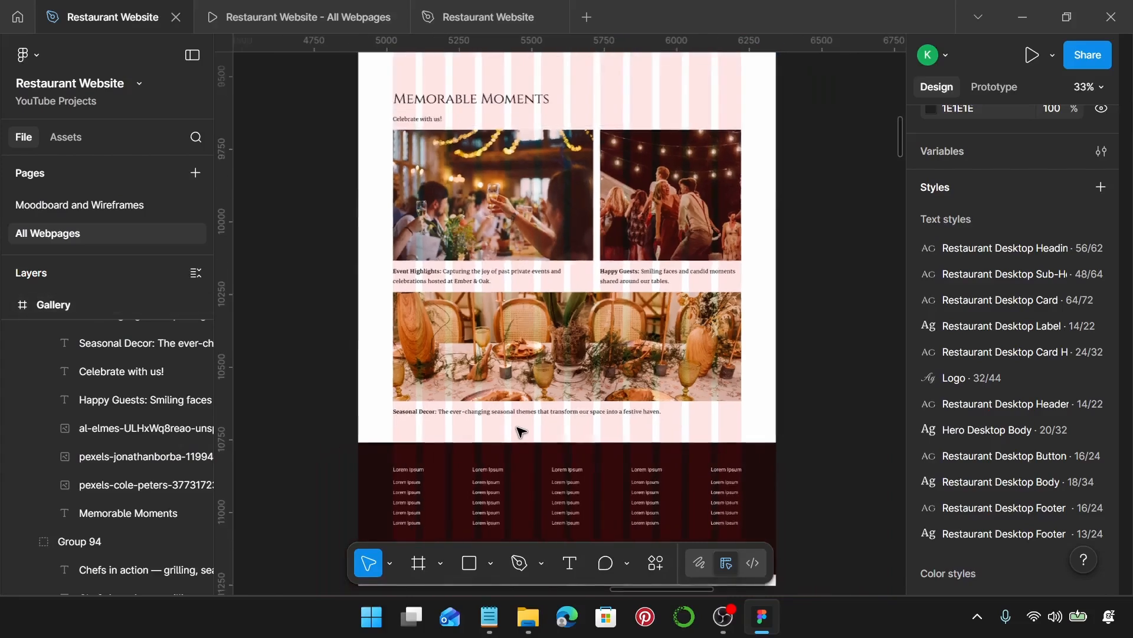
{"action": "scroll", "coordinate": [521, 486], "scroll_direction": "down", "scroll_amount": 2}
{"action": "scroll", "coordinate": [526, 481], "scroll_direction": "left", "scroll_amount": 1}
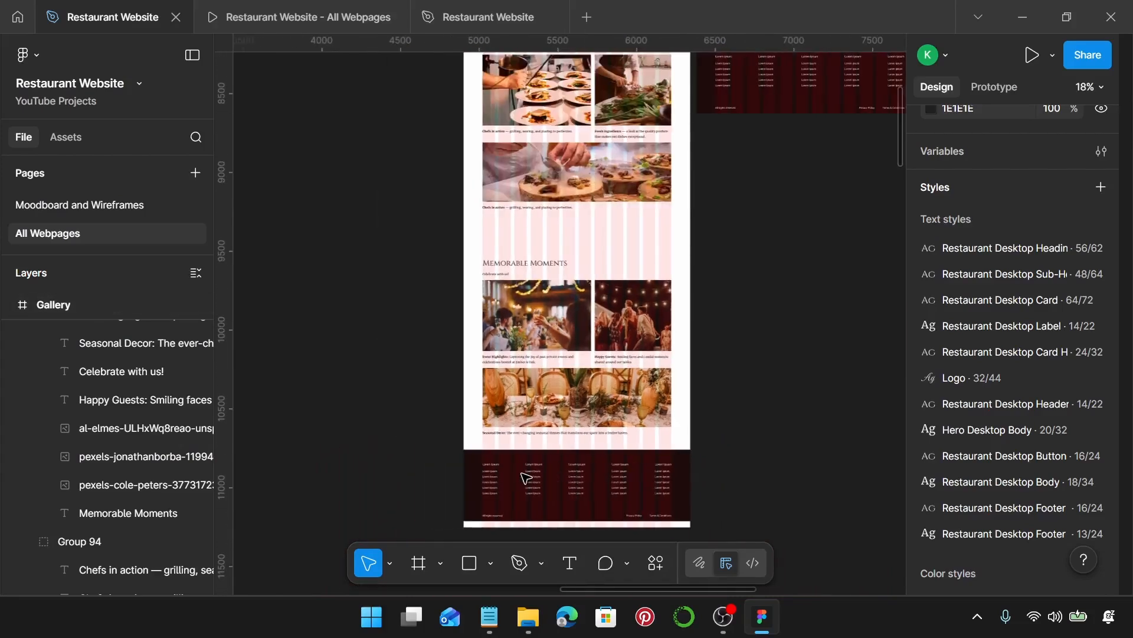
{"action": "scroll", "coordinate": [526, 477], "scroll_direction": "down", "scroll_amount": 1}
{"action": "scroll", "coordinate": [525, 477], "scroll_direction": "left", "scroll_amount": 5}
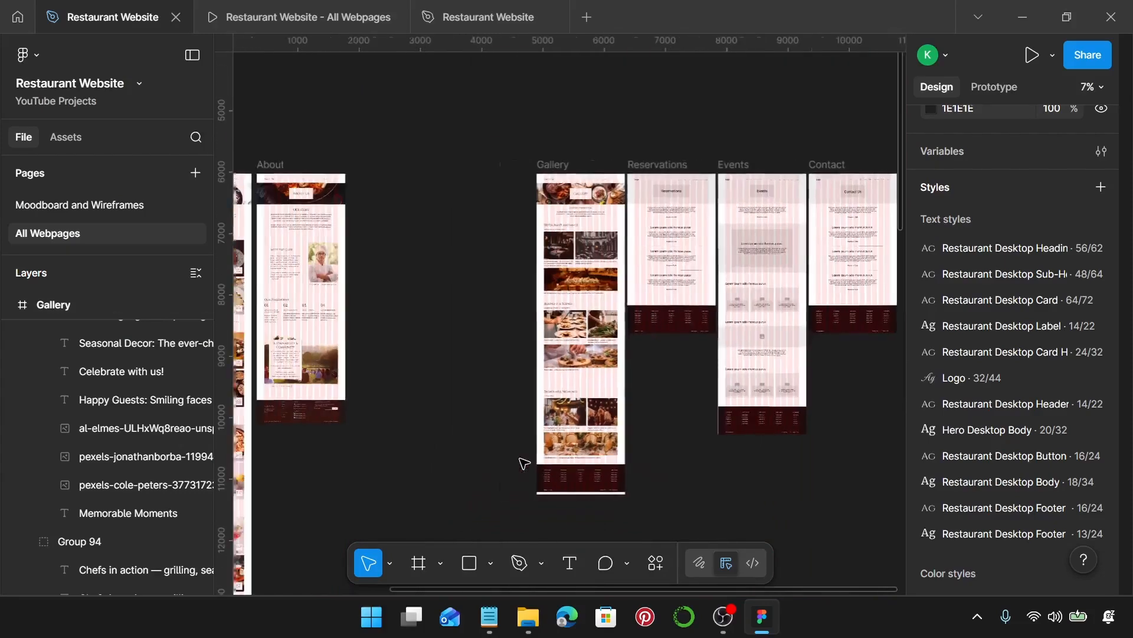
{"action": "left_click", "coordinate": [382, 411]}
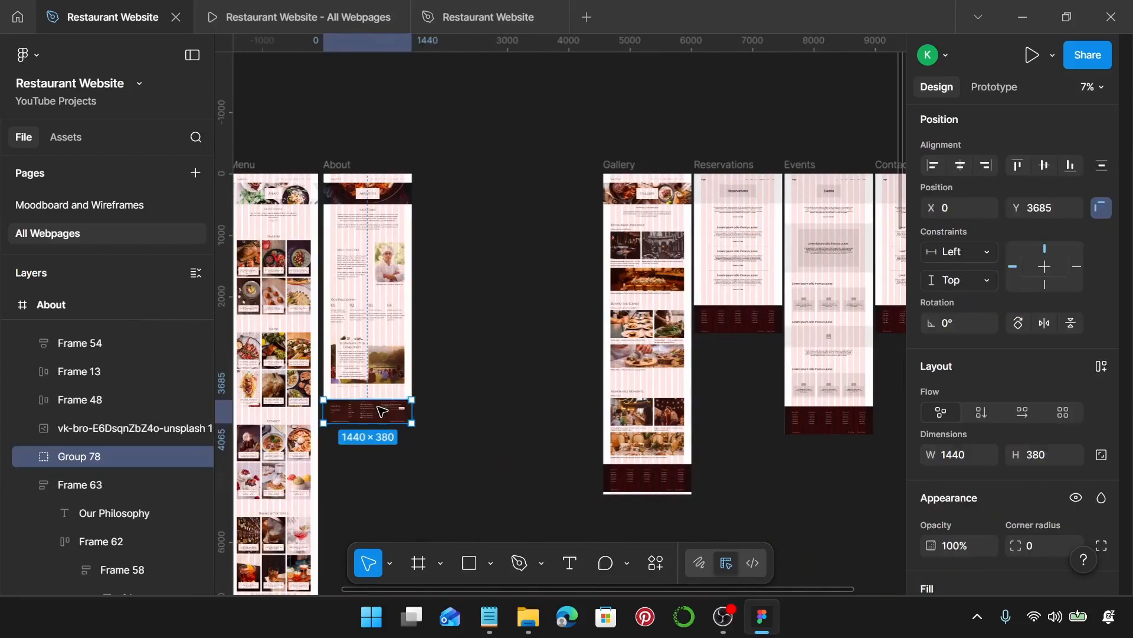
{"action": "scroll", "coordinate": [678, 472], "scroll_direction": "up", "scroll_amount": 3}
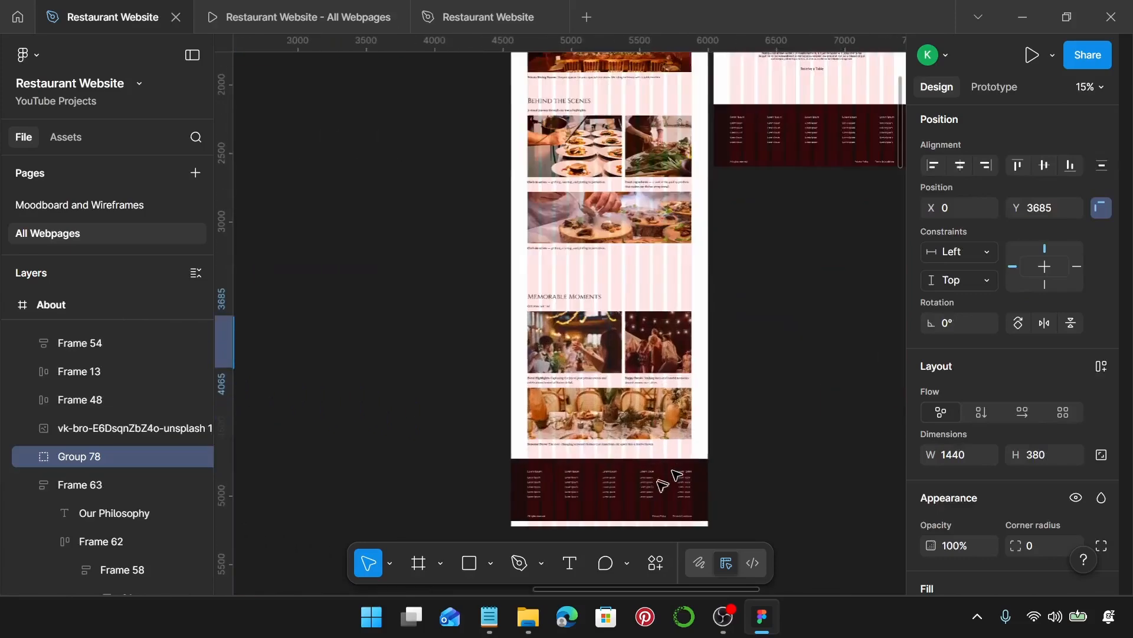
{"action": "left_click", "coordinate": [624, 492]}
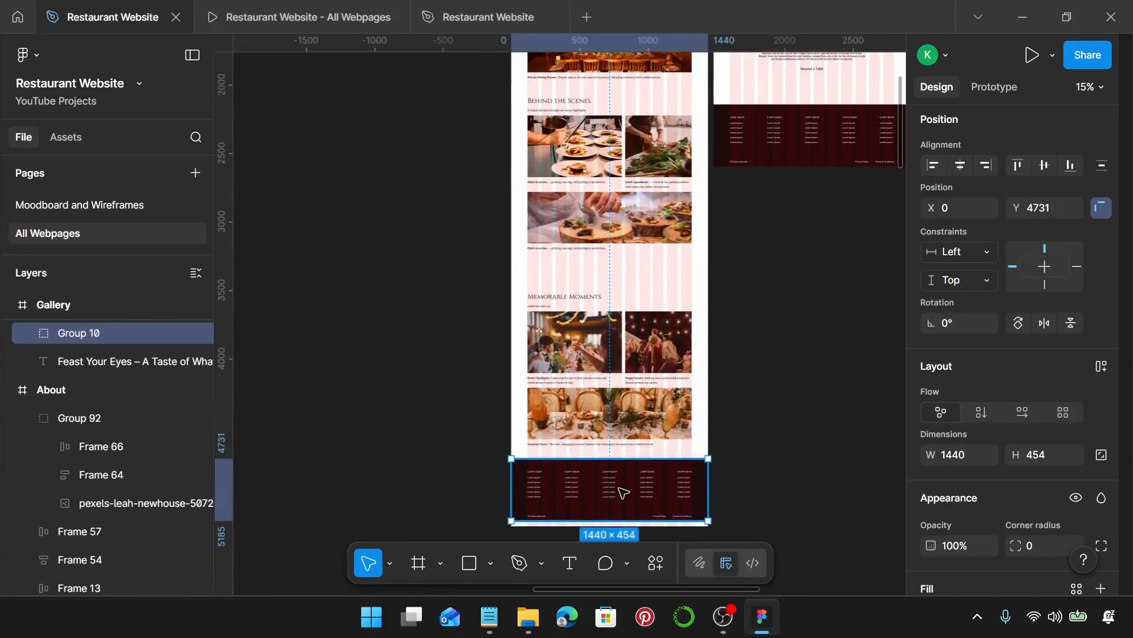
{"action": "key", "text": "ctrl+shift+r"}
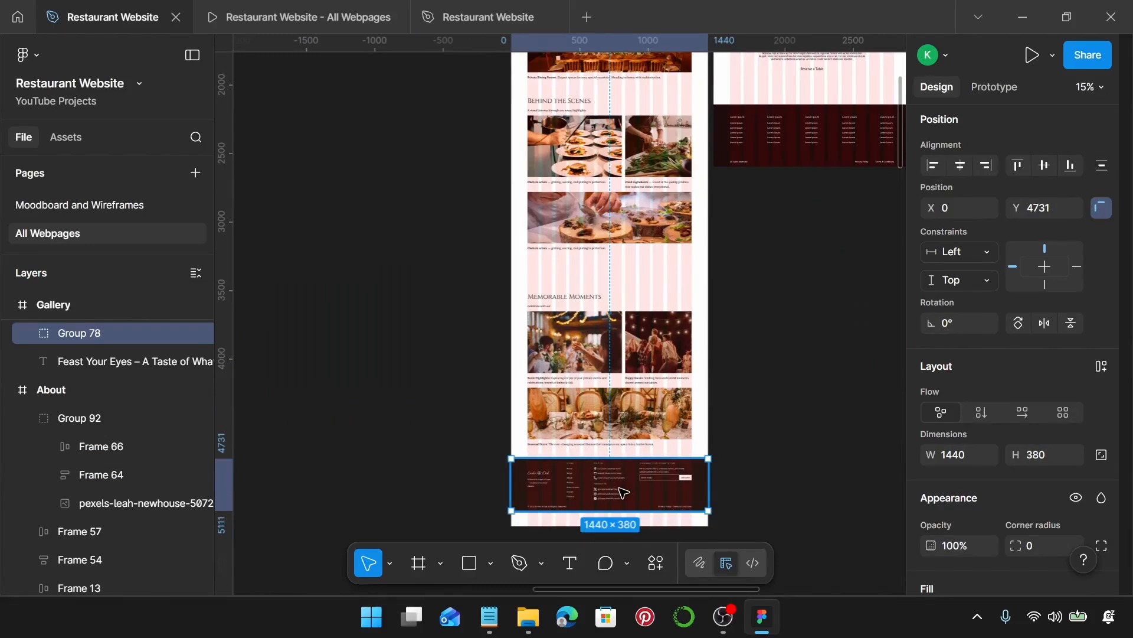
- Apply the Background color style to the Gallery frame's white fill
{"action": "scroll", "coordinate": [622, 492], "scroll_direction": "up", "scroll_amount": 7}
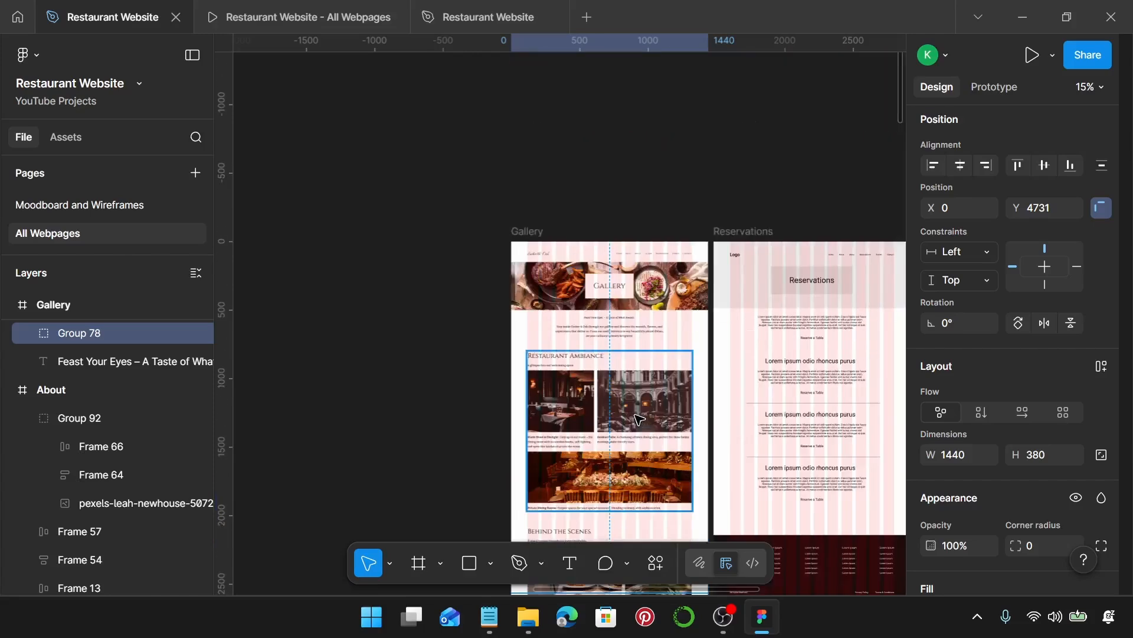
{"action": "scroll", "coordinate": [638, 416], "scroll_direction": "down", "scroll_amount": 1}
{"action": "scroll", "coordinate": [619, 279], "scroll_direction": "up", "scroll_amount": 3}
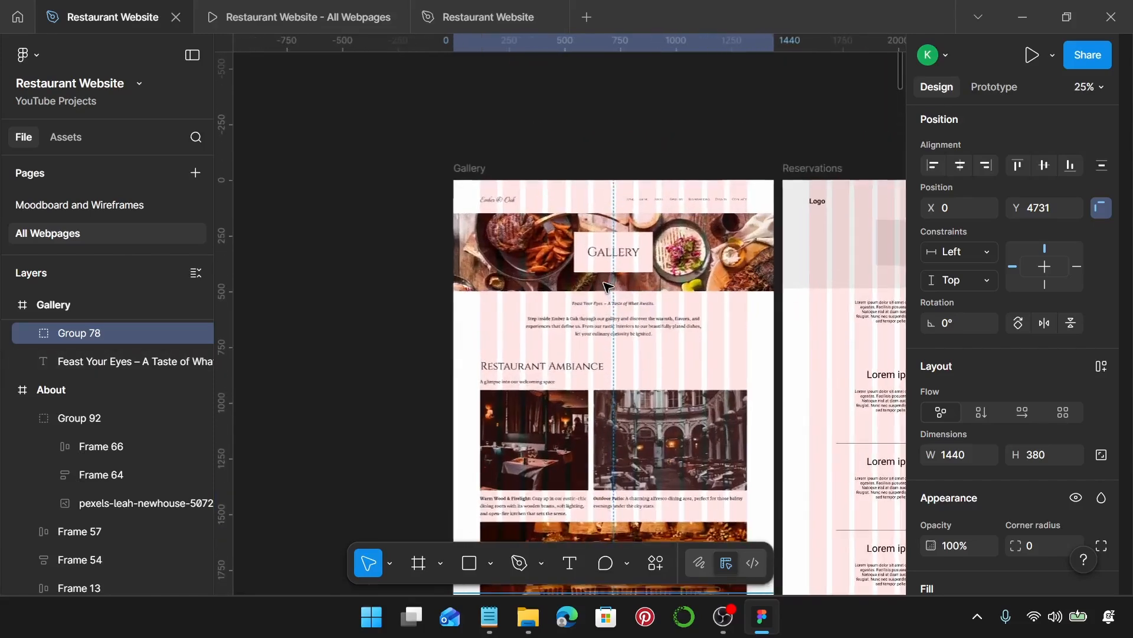
{"action": "double_click", "coordinate": [659, 205]}
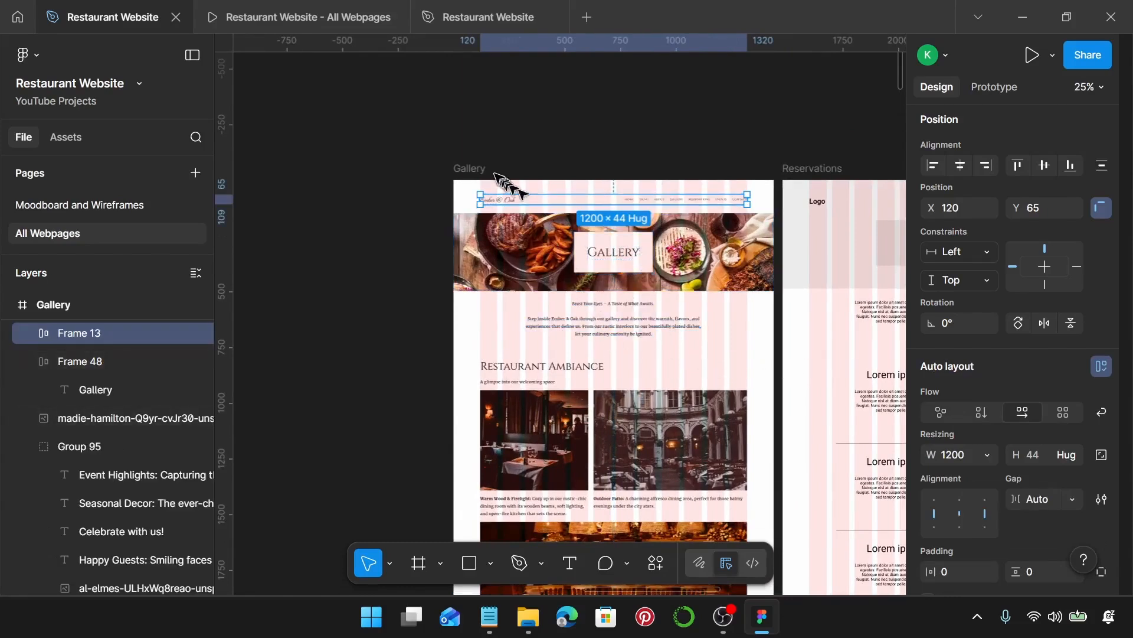
{"action": "left_click", "coordinate": [472, 171]}
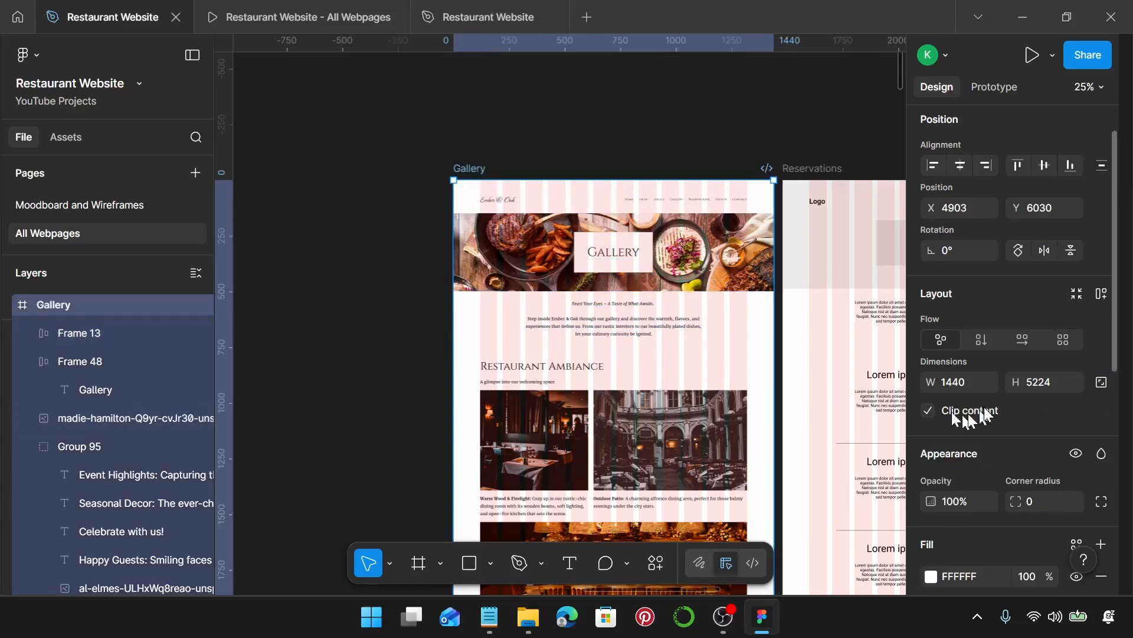
{"action": "scroll", "coordinate": [974, 402], "scroll_direction": "down", "scroll_amount": 3}
{"action": "scroll", "coordinate": [990, 391], "scroll_direction": "down", "scroll_amount": 3}
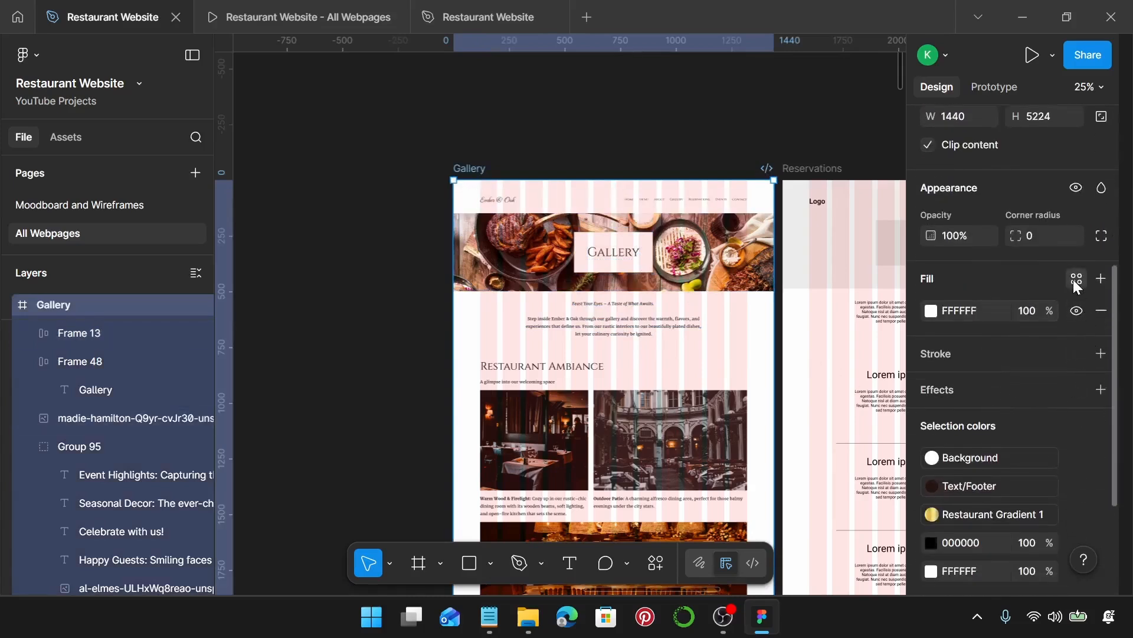
{"action": "left_click", "coordinate": [1077, 278]}
{"action": "left_click", "coordinate": [721, 339]}
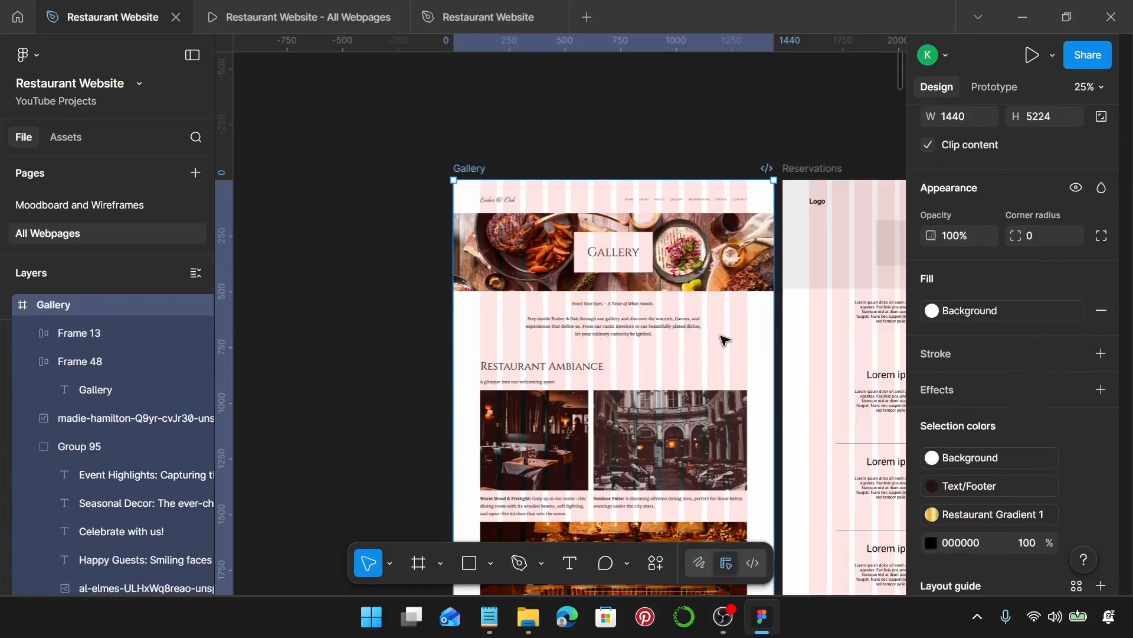
- Replace the unlinked 000000 color used in the Gallery frame with the Text/Footer color style
{"action": "scroll", "coordinate": [1026, 416], "scroll_direction": "down", "scroll_amount": 2}
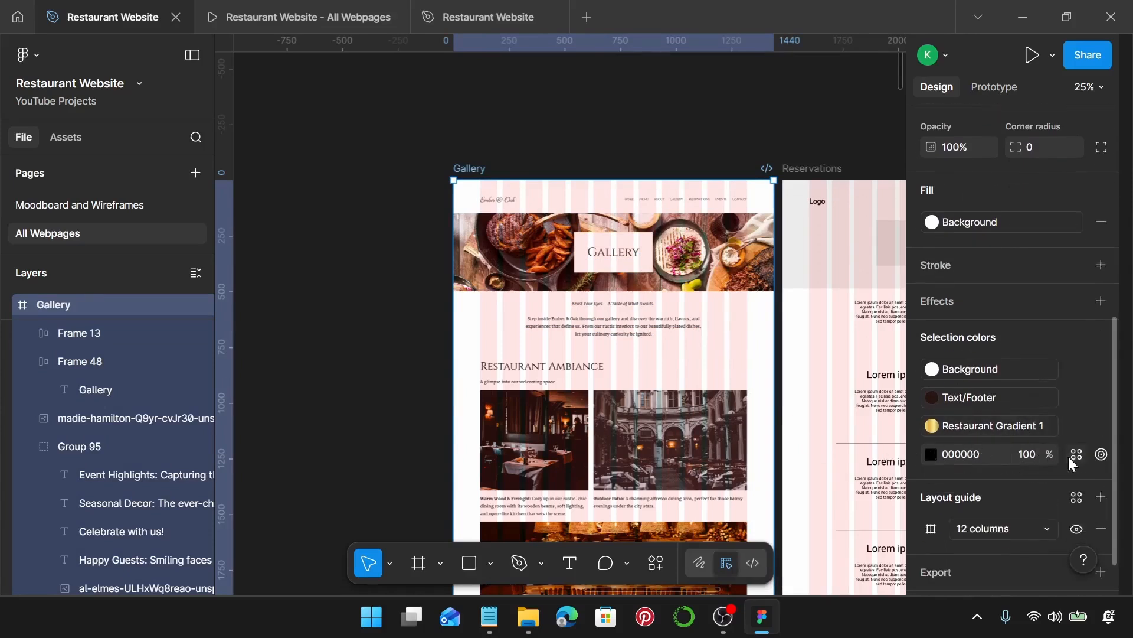
{"action": "left_click", "coordinate": [1075, 459]}
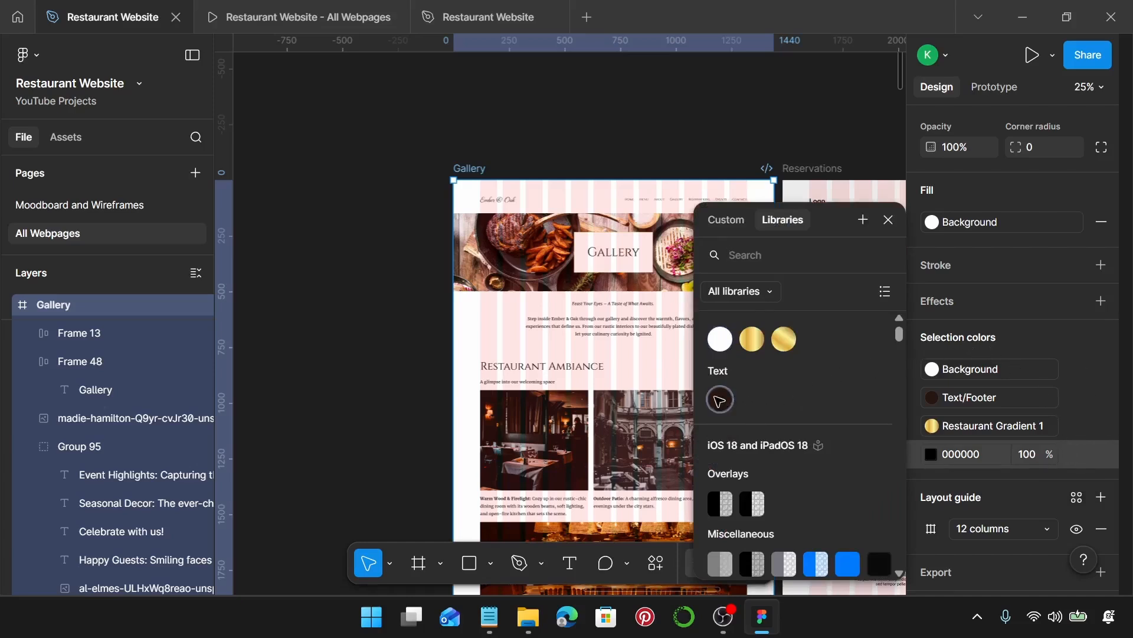
{"action": "left_click", "coordinate": [720, 400]}
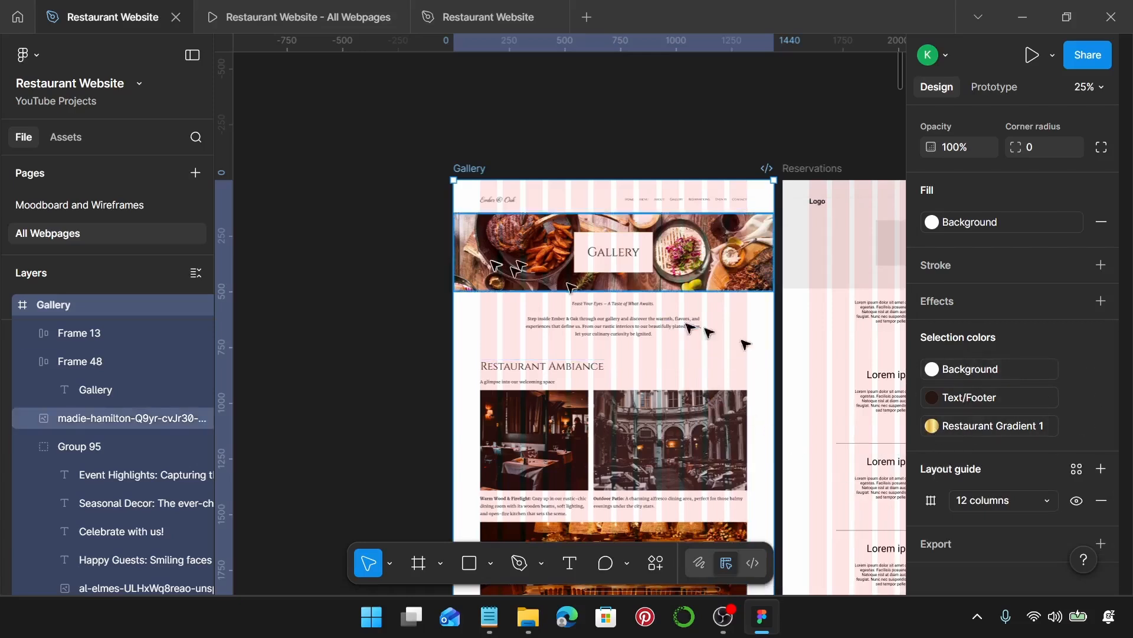
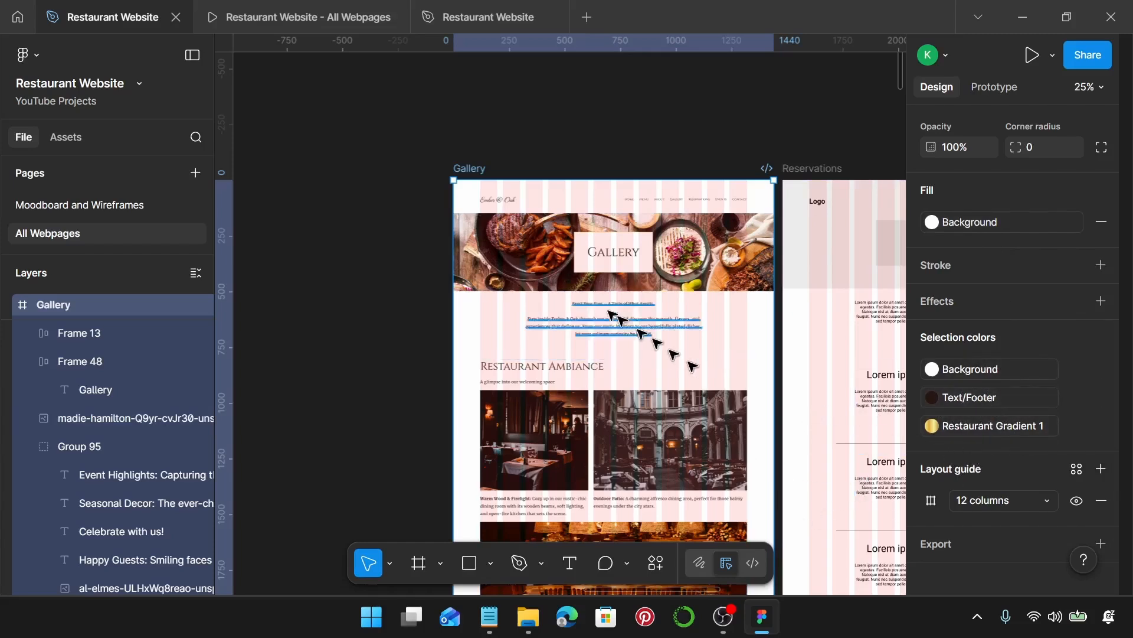
- Set the vertical spacing between the Gallery hero image and the "Feast Your Eyes" intro text to 60
{"action": "scroll", "coordinate": [595, 348], "scroll_direction": "up", "scroll_amount": 2}
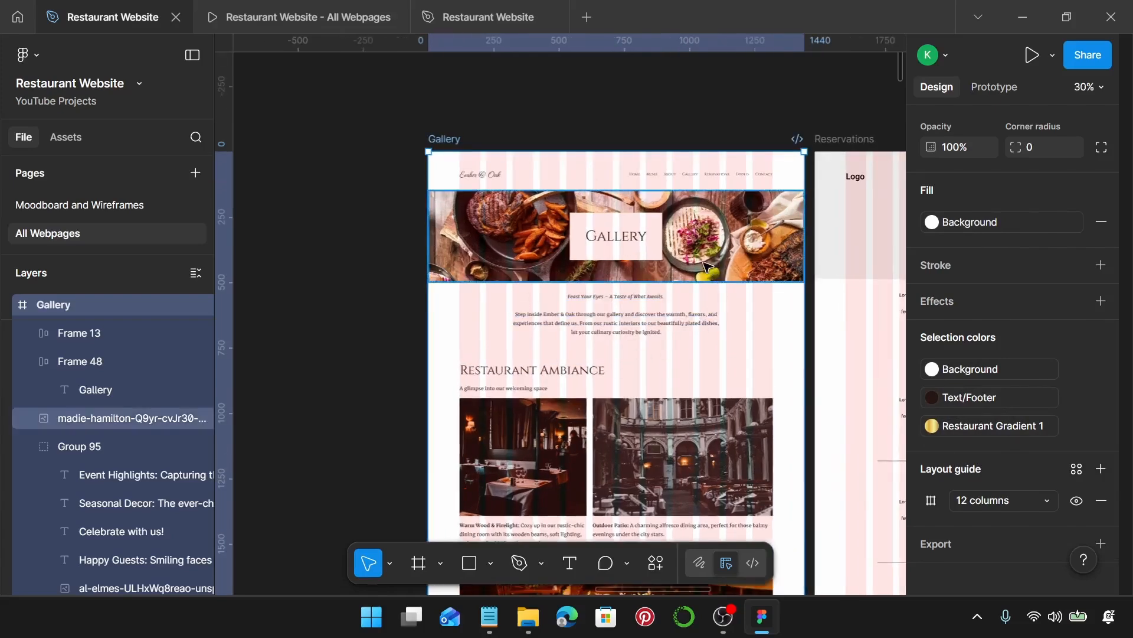
{"action": "scroll", "coordinate": [706, 265], "scroll_direction": "up", "scroll_amount": 3}
{"action": "left_click", "coordinate": [672, 268]}
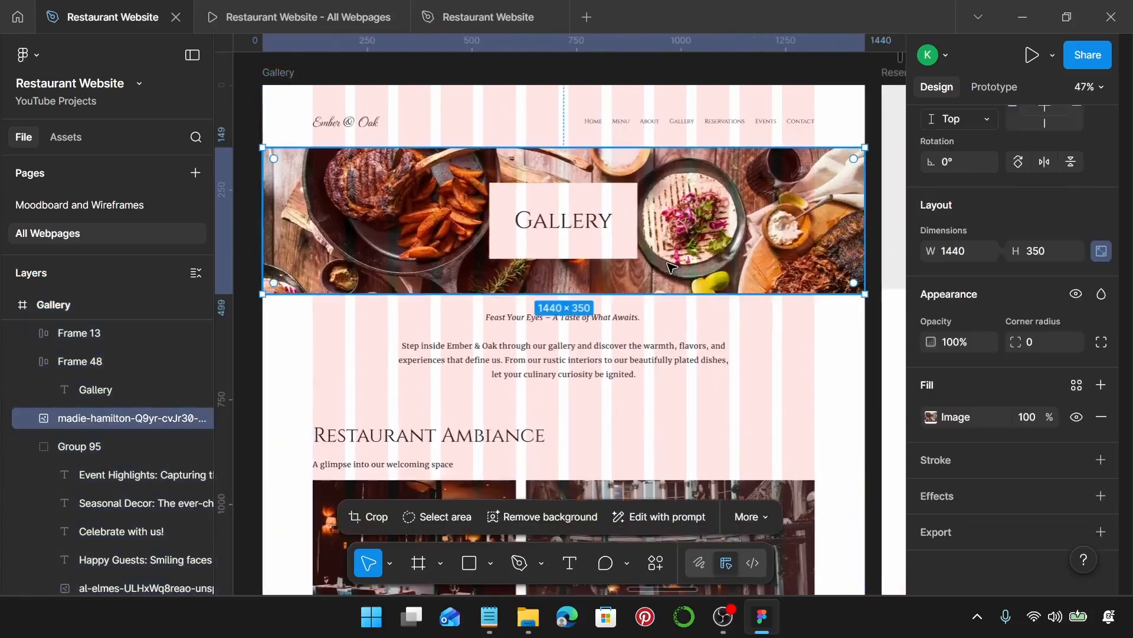
{"action": "left_click", "coordinate": [608, 321], "text": "shift"}
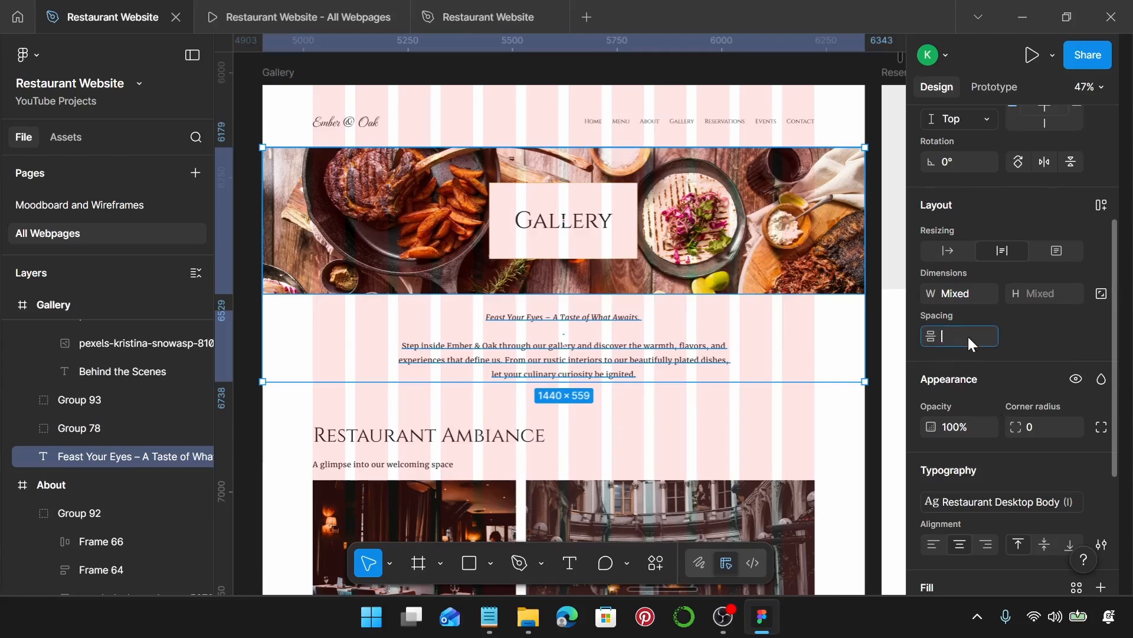
{"action": "key", "text": "Return"}
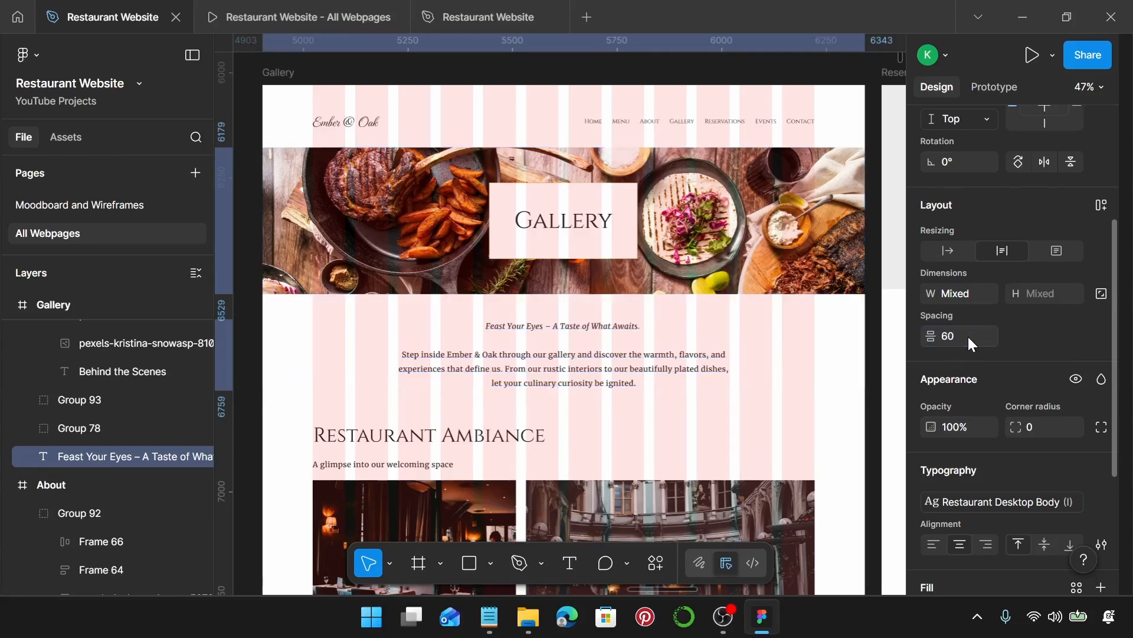
- Check the vertical spacing between the hero image and the Our Story section on the About page
{"action": "scroll", "coordinate": [534, 398], "scroll_direction": "down", "scroll_amount": 2}
{"action": "scroll", "coordinate": [534, 399], "scroll_direction": "down", "scroll_amount": 1}
{"action": "scroll", "coordinate": [534, 399], "scroll_direction": "left", "scroll_amount": 10}
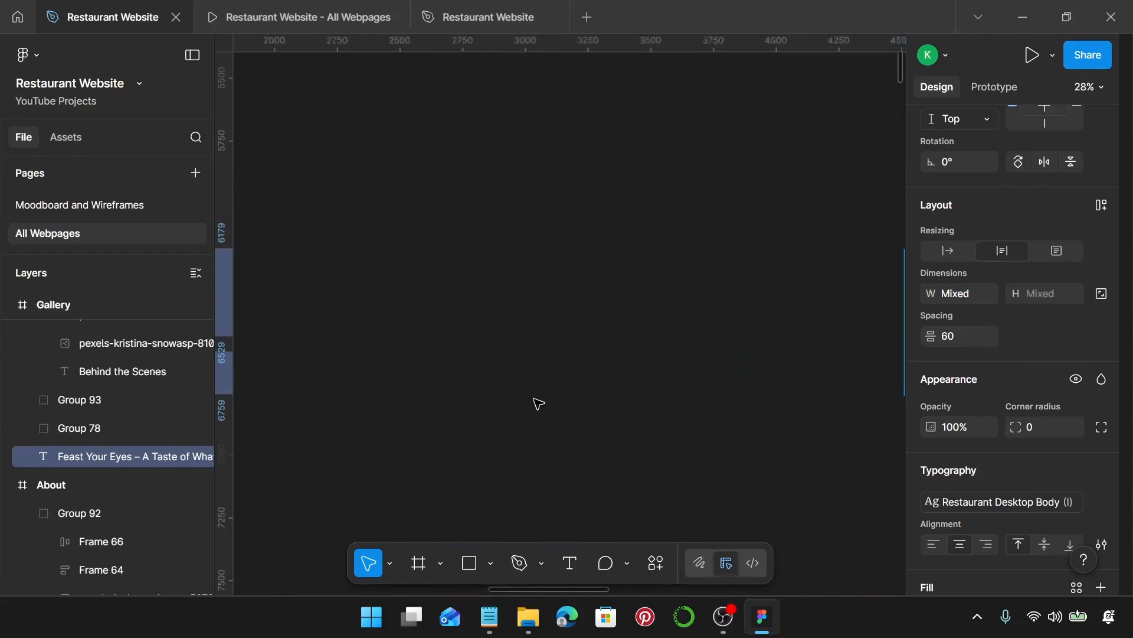
{"action": "left_click", "coordinate": [387, 363]}
{"action": "left_click", "coordinate": [413, 326], "text": "shift"}
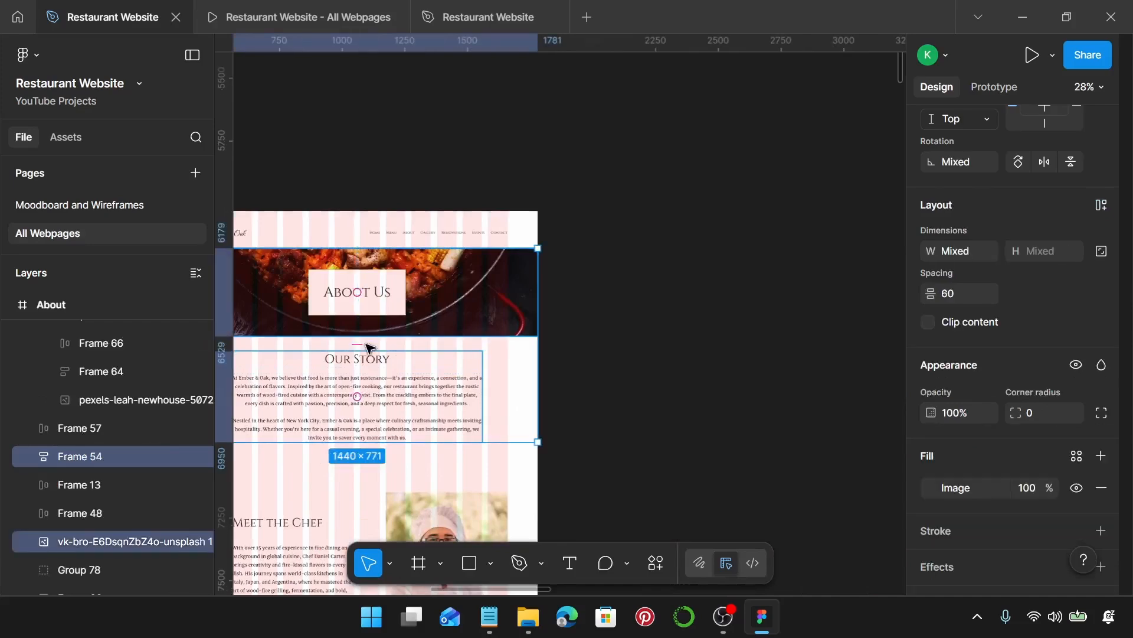
{"action": "scroll", "coordinate": [473, 353], "scroll_direction": "right", "scroll_amount": 4}
{"action": "scroll", "coordinate": [473, 353], "scroll_direction": "right", "scroll_amount": 10}
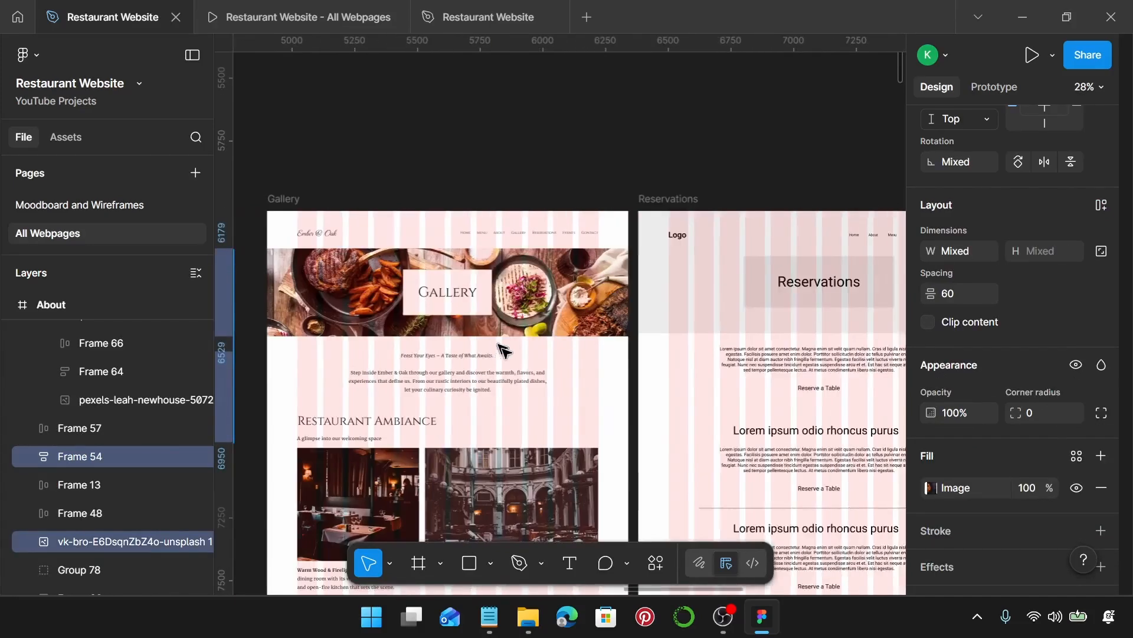
{"action": "scroll", "coordinate": [587, 407], "scroll_direction": "down", "scroll_amount": 1}
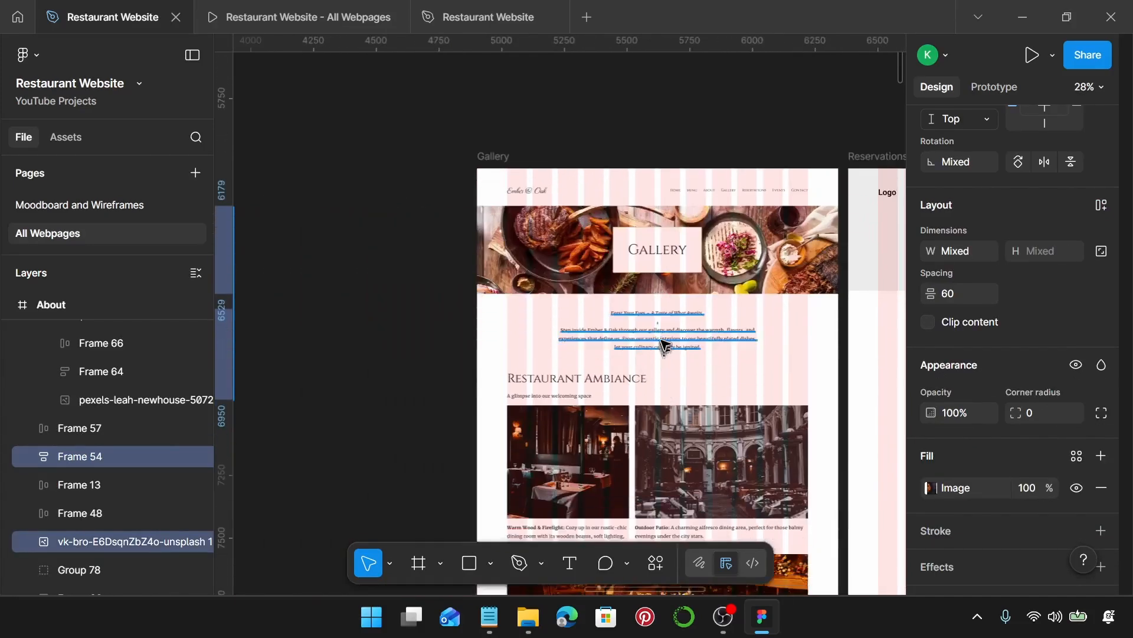
- Set the vertical spacing between the Gallery intro text, the three photo sections and the footer to 200
{"action": "left_click", "coordinate": [658, 333]}
{"action": "scroll", "coordinate": [658, 334], "scroll_direction": "down", "scroll_amount": 1}
{"action": "scroll", "coordinate": [655, 333], "scroll_direction": "down", "scroll_amount": 2}
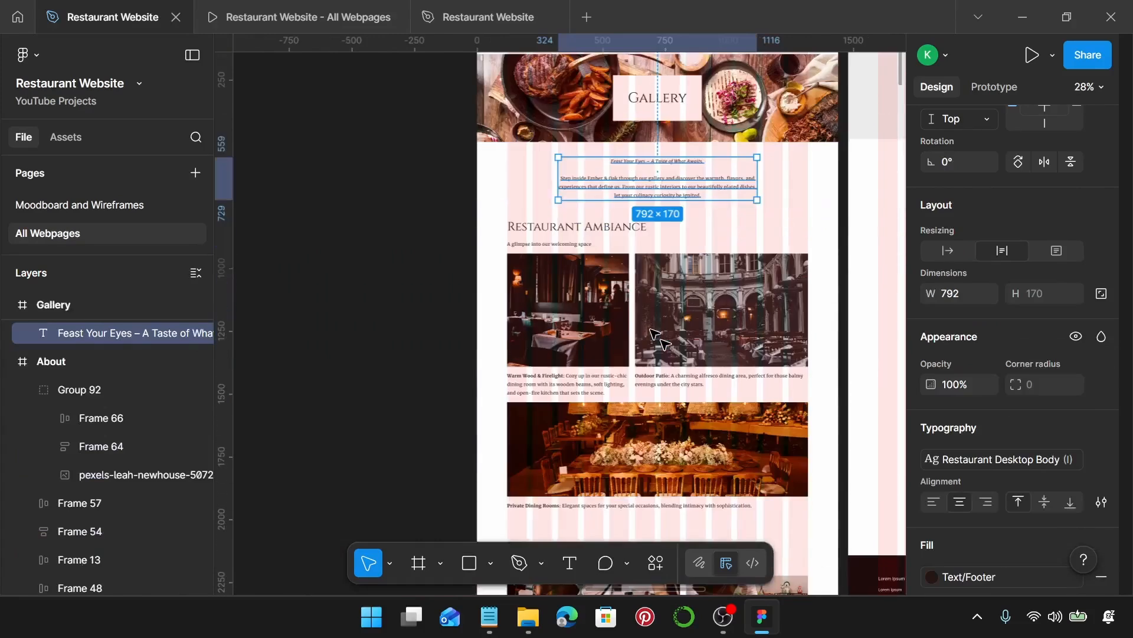
{"action": "left_click", "coordinate": [688, 361], "text": "shift"}
{"action": "scroll", "coordinate": [688, 361], "scroll_direction": "down", "scroll_amount": 3}
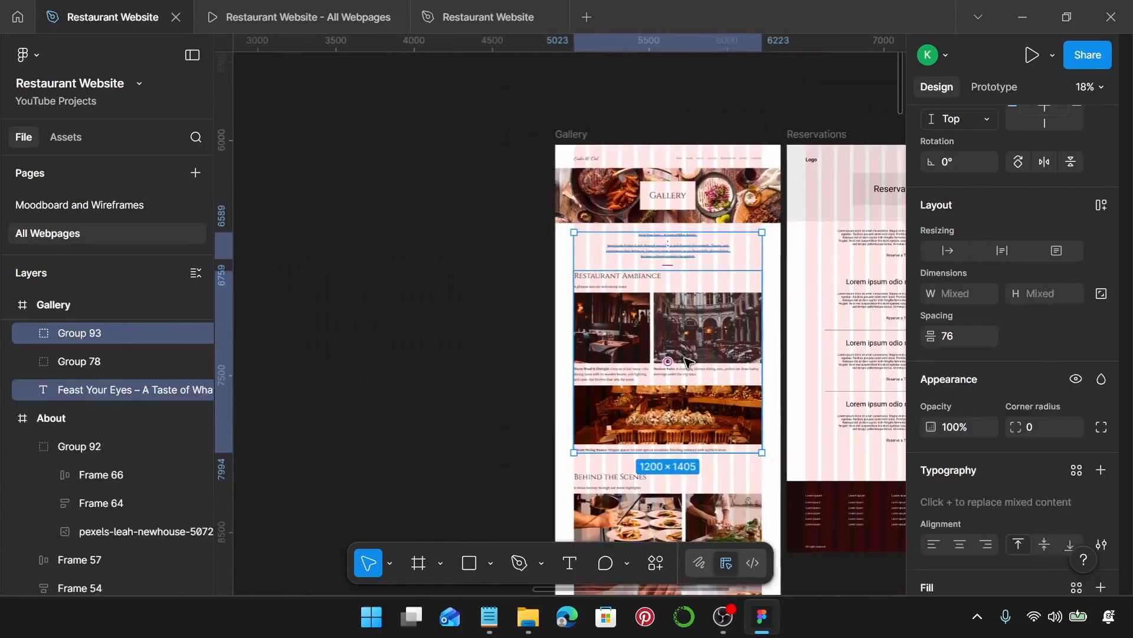
{"action": "scroll", "coordinate": [690, 407], "scroll_direction": "down", "scroll_amount": 2}
{"action": "left_click", "coordinate": [696, 446], "text": "shift"}
{"action": "scroll", "coordinate": [697, 447], "scroll_direction": "down", "scroll_amount": 3}
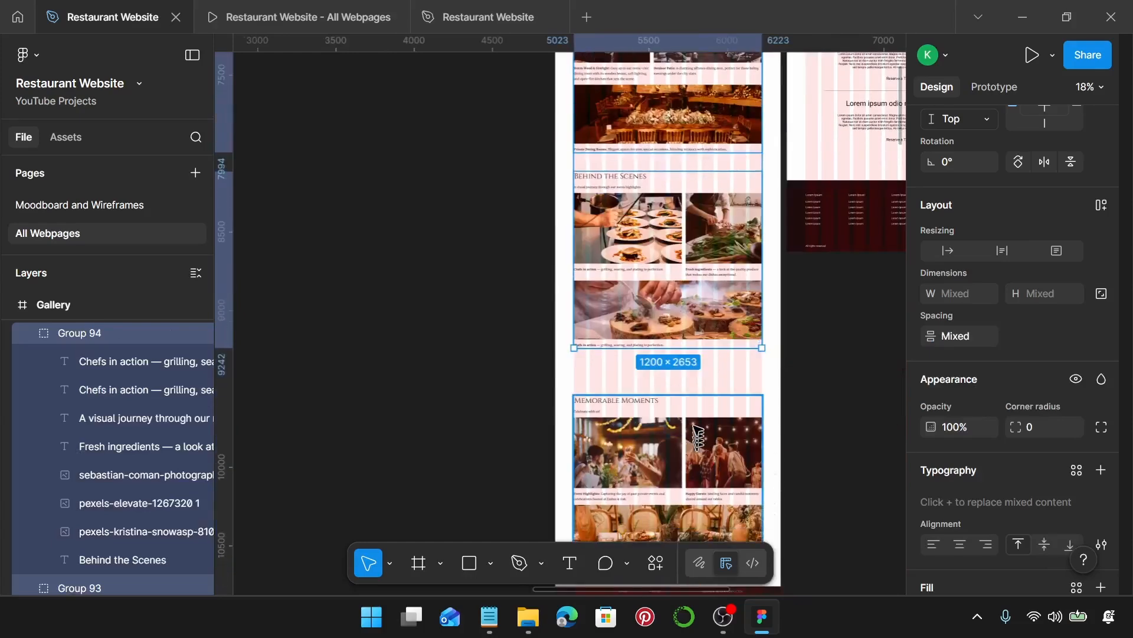
{"action": "left_click", "coordinate": [697, 447], "text": "shift"}
{"action": "scroll", "coordinate": [697, 447], "scroll_direction": "down", "scroll_amount": 2}
{"action": "left_click", "coordinate": [696, 499], "text": "shift"}
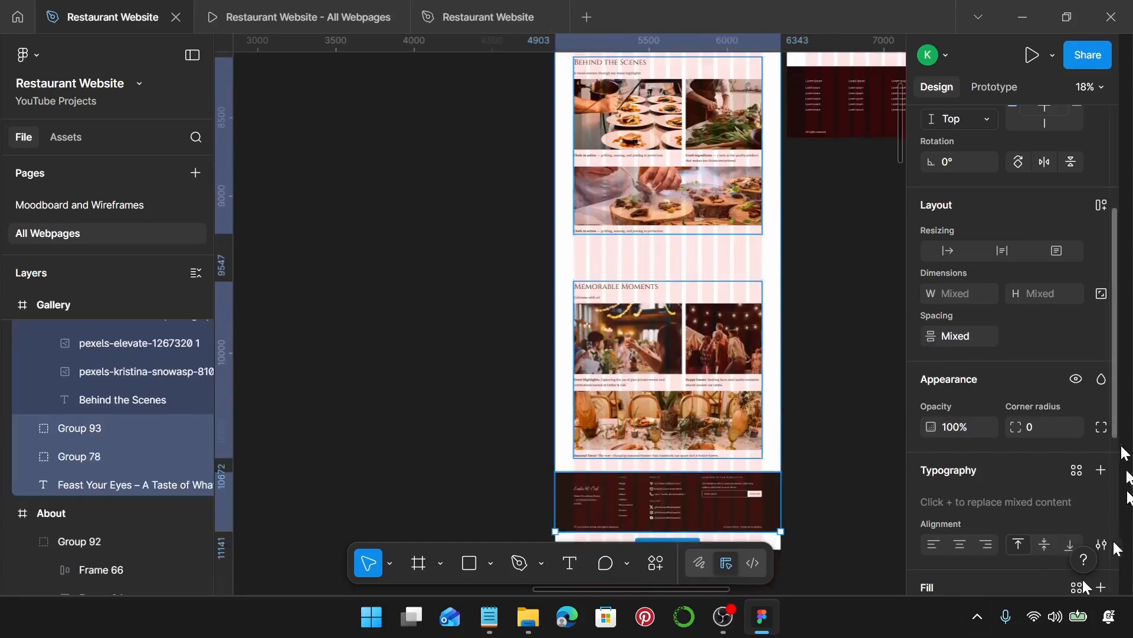
{"action": "left_click", "coordinate": [979, 335]}
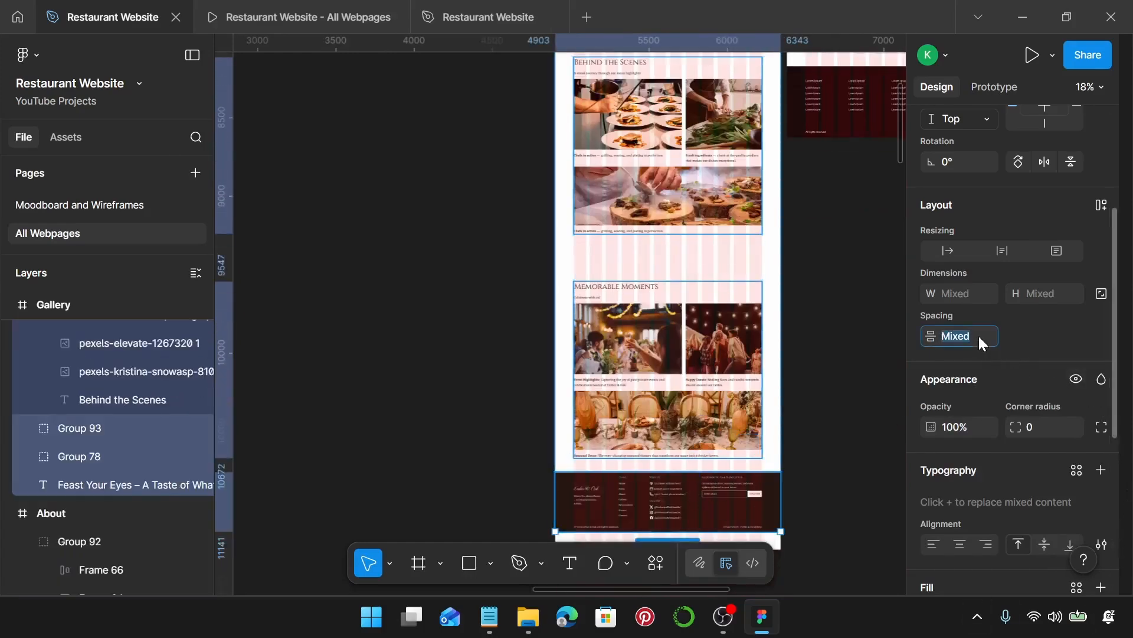
{"action": "key", "text": "Return"}
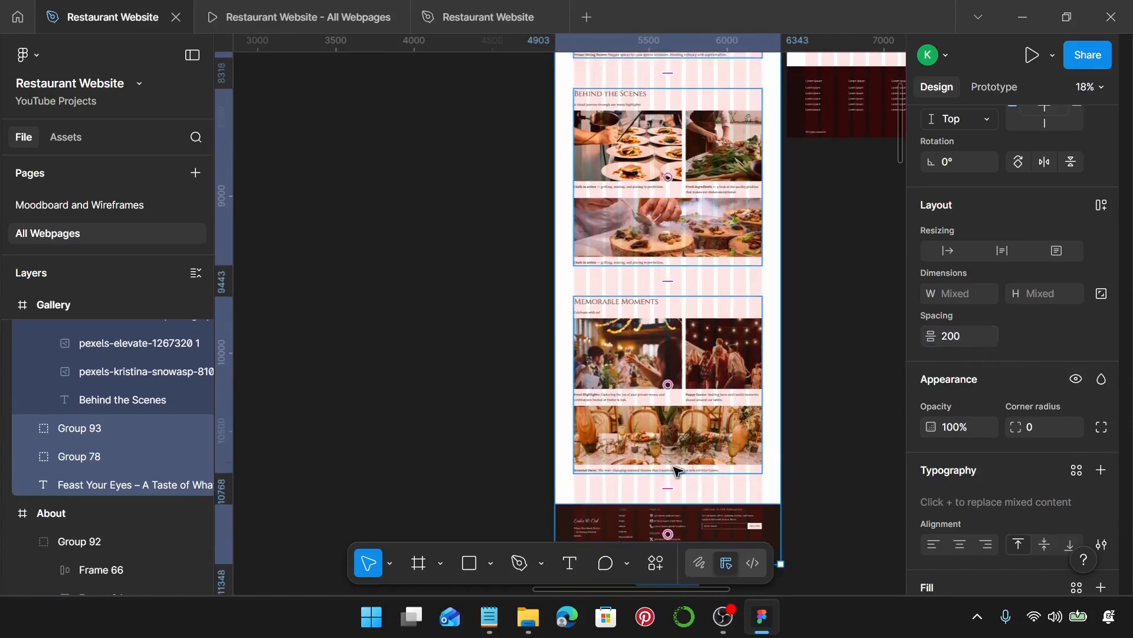
- Extend the Gallery frame downward to a height of 5318 so it contains the full footer
{"action": "scroll", "coordinate": [673, 468], "scroll_direction": "down", "scroll_amount": 2}
{"action": "scroll", "coordinate": [691, 444], "scroll_direction": "up", "scroll_amount": 5}
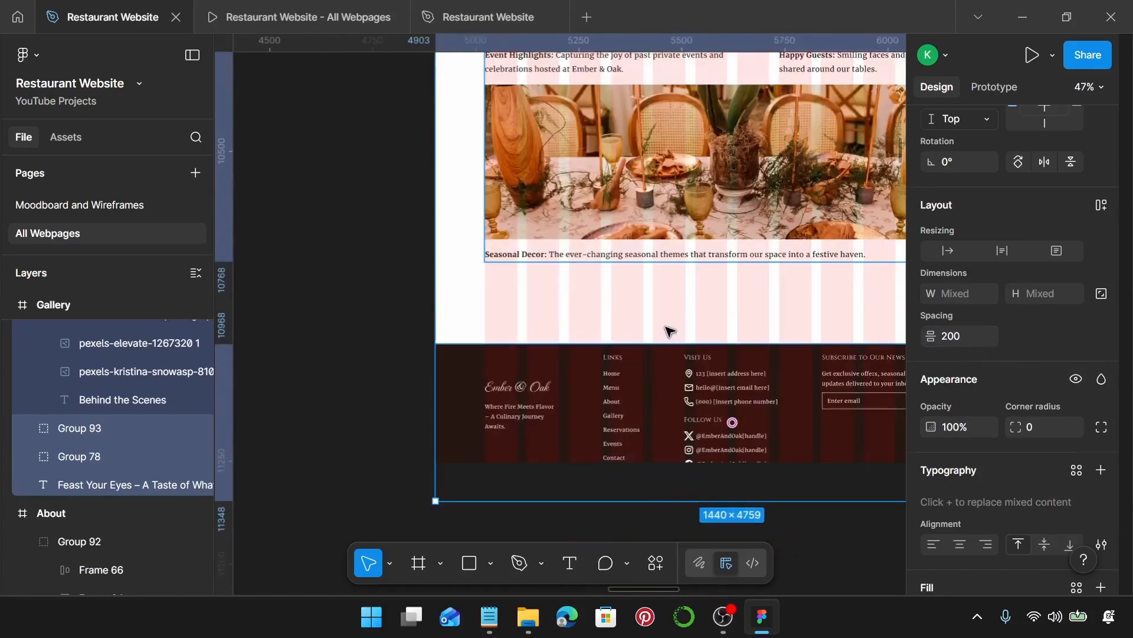
{"action": "left_click", "coordinate": [668, 331]}
{"action": "right_click", "coordinate": [667, 313]}
{"action": "key", "text": "Escape"}
{"action": "scroll", "coordinate": [664, 314], "scroll_direction": "down", "scroll_amount": 3}
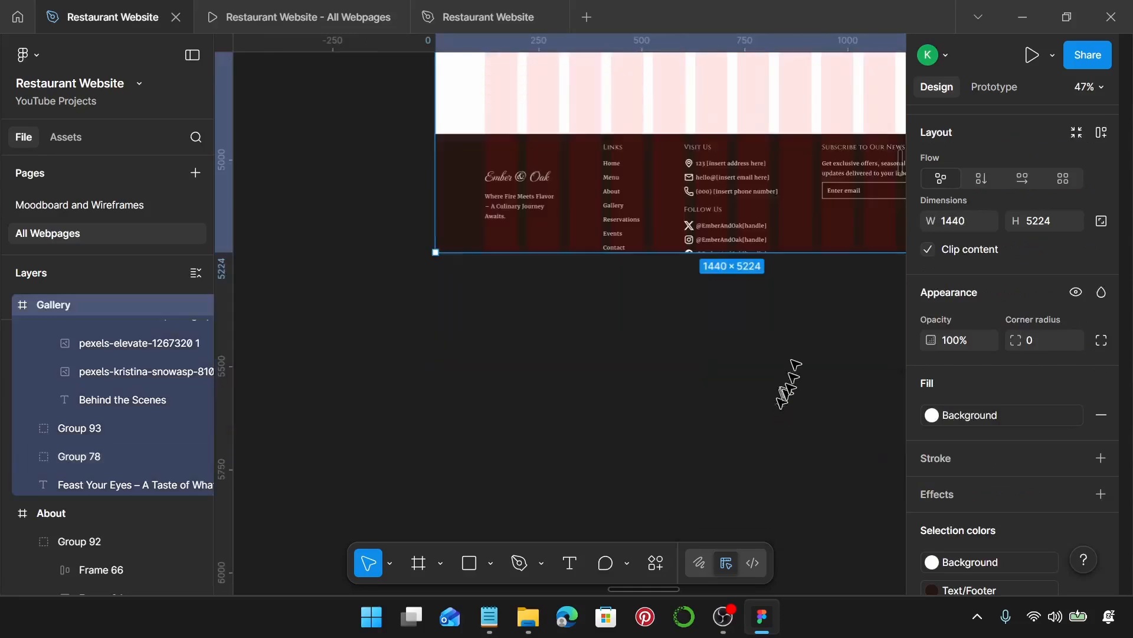
{"action": "left_click_drag", "start_coordinate": [813, 256], "coordinate": [810, 295]}
{"action": "scroll", "coordinate": [811, 291], "scroll_direction": "down", "scroll_amount": 4}
{"action": "scroll", "coordinate": [812, 294], "scroll_direction": "right", "scroll_amount": 3}
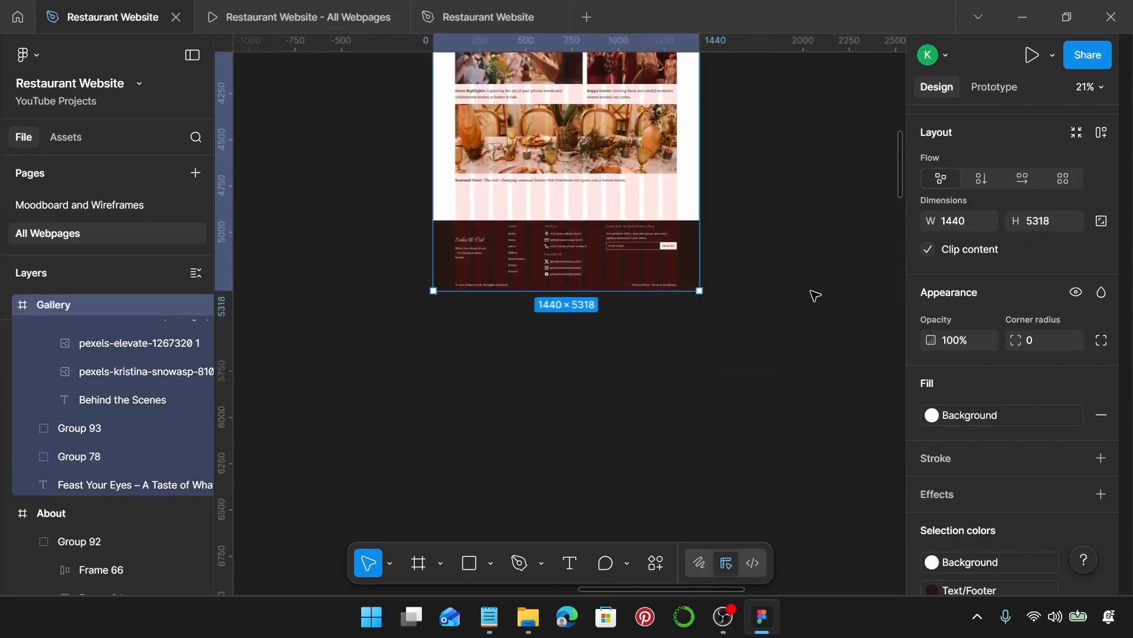
{"action": "scroll", "coordinate": [645, 348], "scroll_direction": "up", "scroll_amount": 9}
{"action": "scroll", "coordinate": [646, 348], "scroll_direction": "up", "scroll_amount": 2}
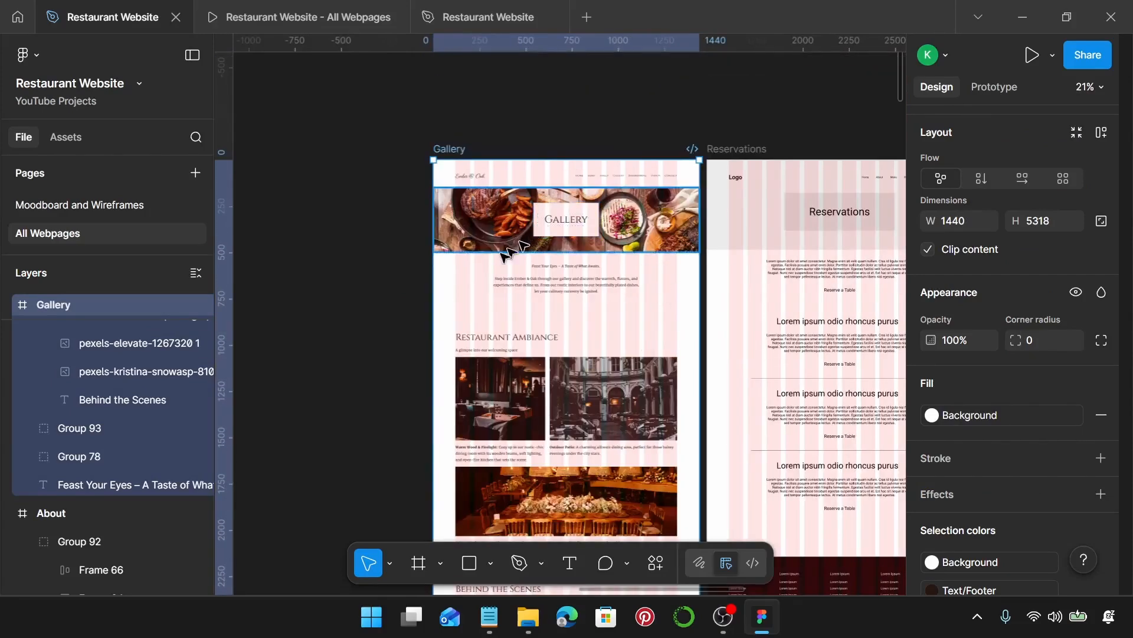
- Review the Gallery page's section spacing from hero to footer in the prototype preview and return to the design file
{"action": "left_click", "coordinate": [264, 12]}
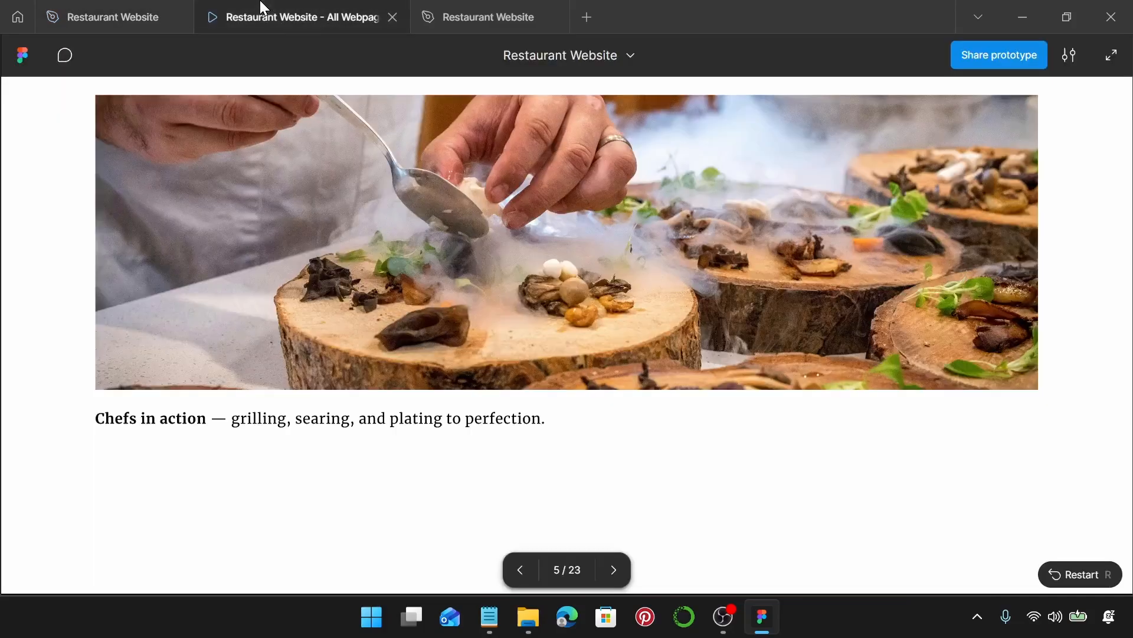
{"action": "scroll", "coordinate": [629, 271], "scroll_direction": "up", "scroll_amount": 5}
{"action": "scroll", "coordinate": [625, 264], "scroll_direction": "down", "scroll_amount": 5}
{"action": "scroll", "coordinate": [626, 264], "scroll_direction": "up", "scroll_amount": 5}
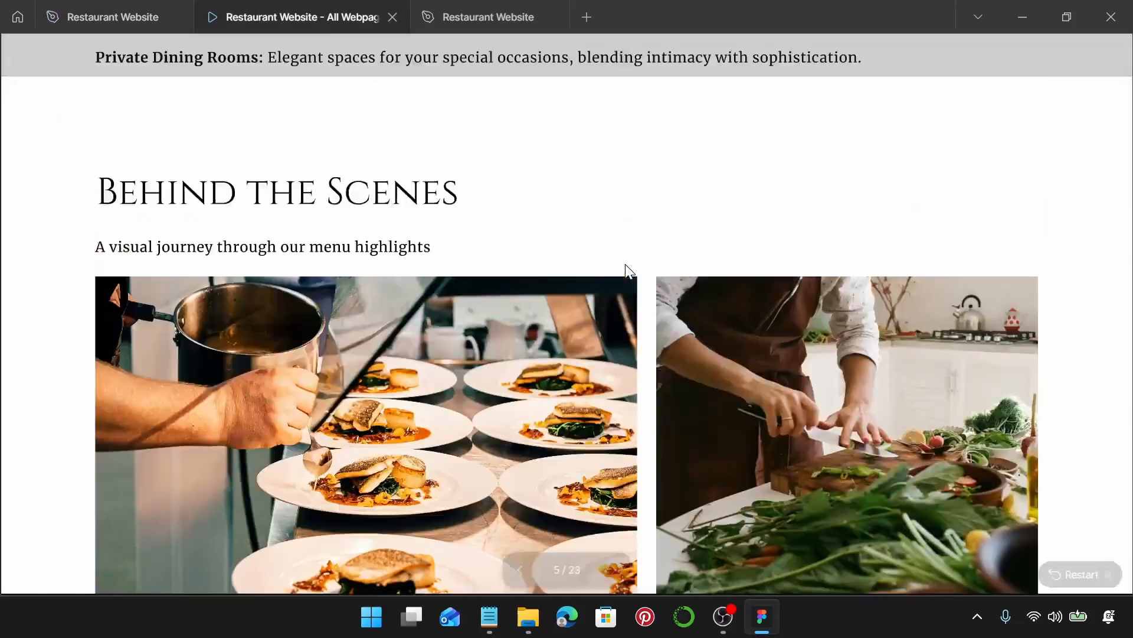
{"action": "scroll", "coordinate": [625, 264], "scroll_direction": "up", "scroll_amount": 10}
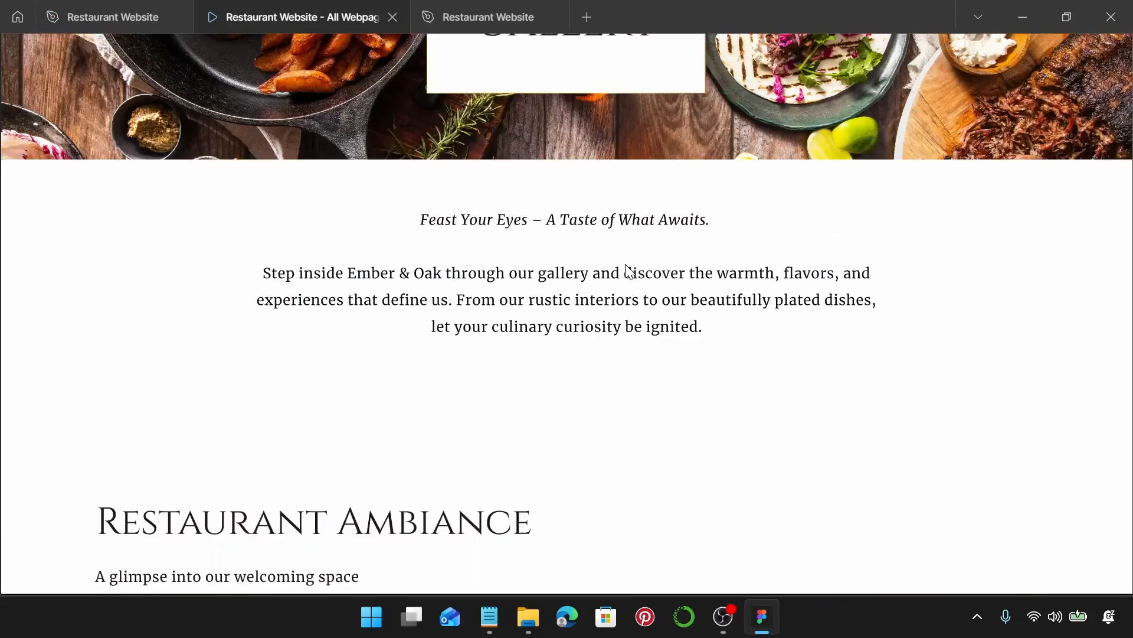
{"action": "scroll", "coordinate": [625, 264], "scroll_direction": "down", "scroll_amount": 10}
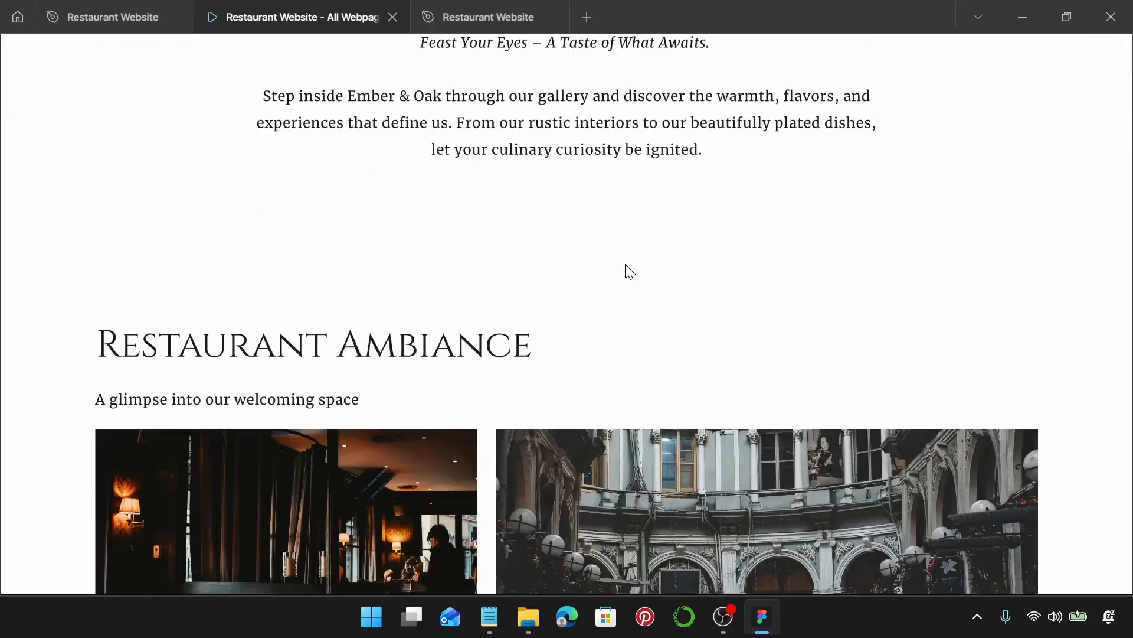
{"action": "scroll", "coordinate": [625, 264], "scroll_direction": "down", "scroll_amount": 10}
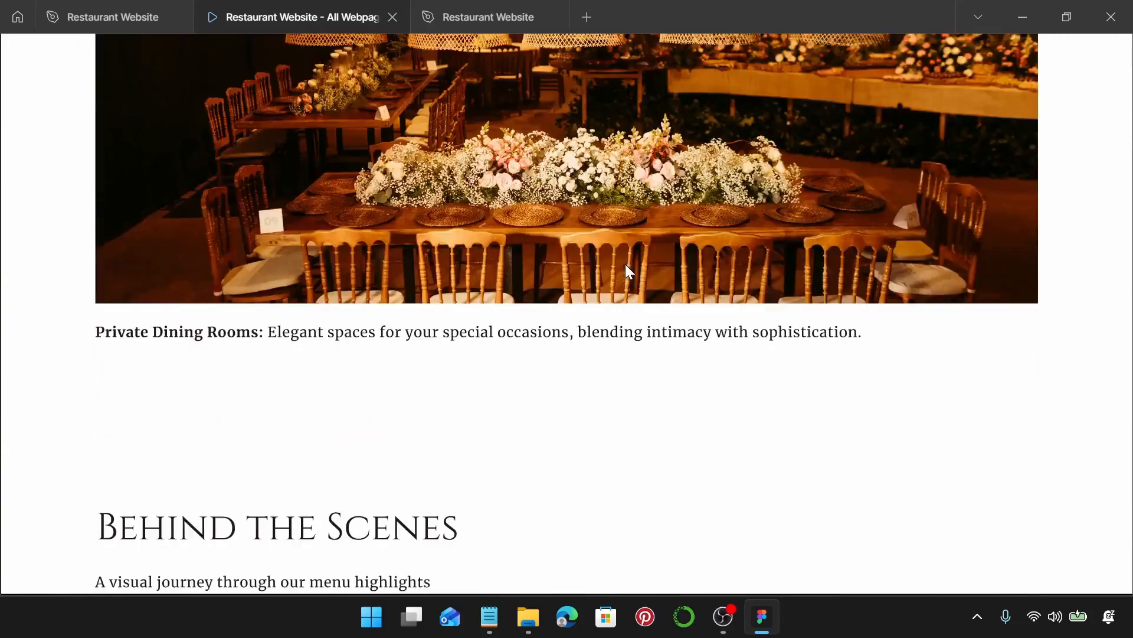
{"action": "scroll", "coordinate": [625, 263], "scroll_direction": "down", "scroll_amount": 10}
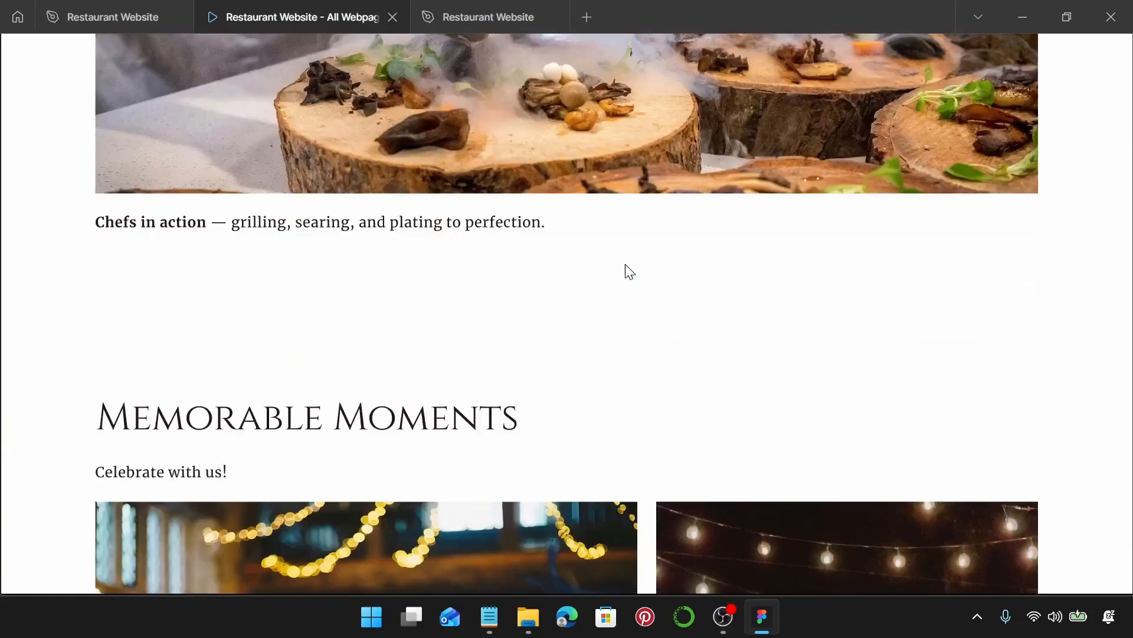
{"action": "scroll", "coordinate": [625, 271], "scroll_direction": "up", "scroll_amount": 3}
{"action": "scroll", "coordinate": [625, 272], "scroll_direction": "down", "scroll_amount": 10}
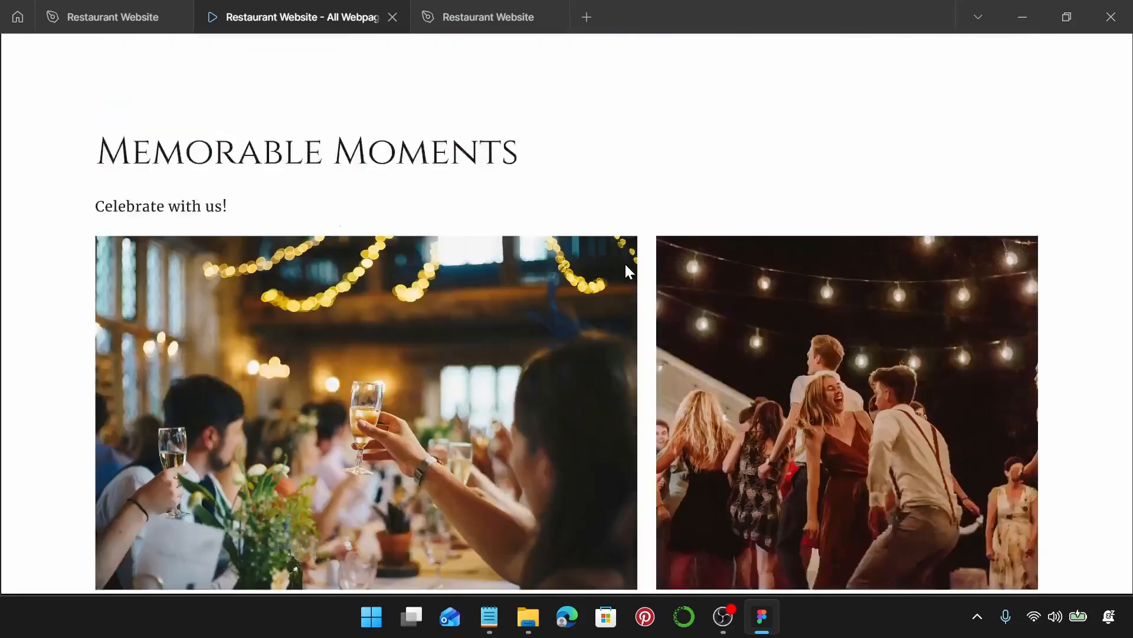
{"action": "scroll", "coordinate": [626, 265], "scroll_direction": "down", "scroll_amount": 5}
{"action": "scroll", "coordinate": [626, 265], "scroll_direction": "down", "scroll_amount": 4}
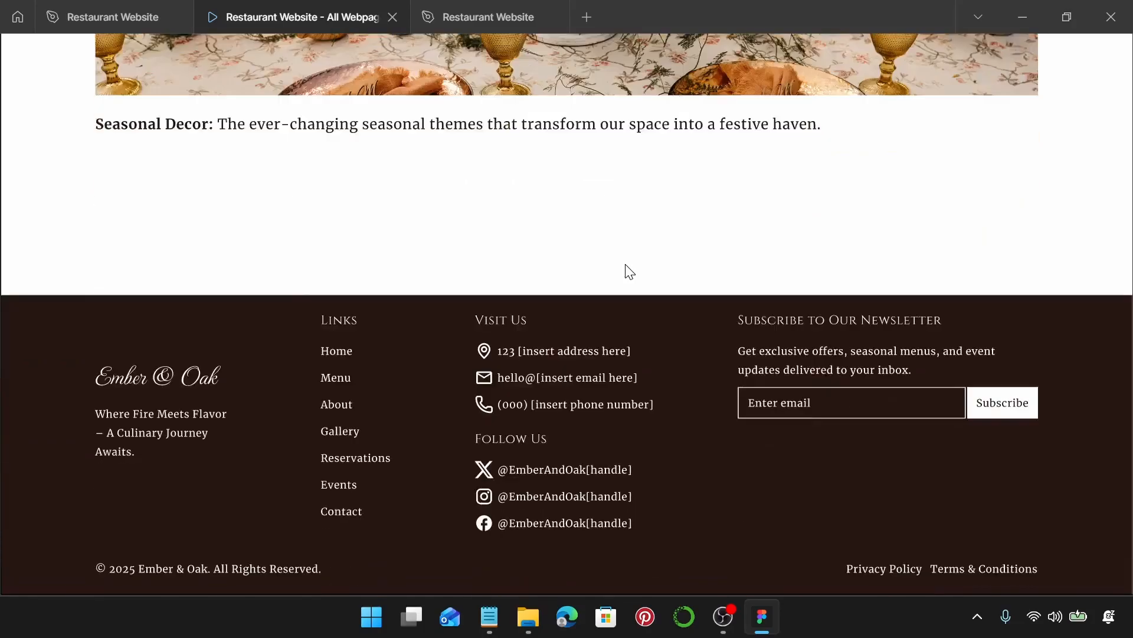
{"action": "left_click", "coordinate": [112, 16]}
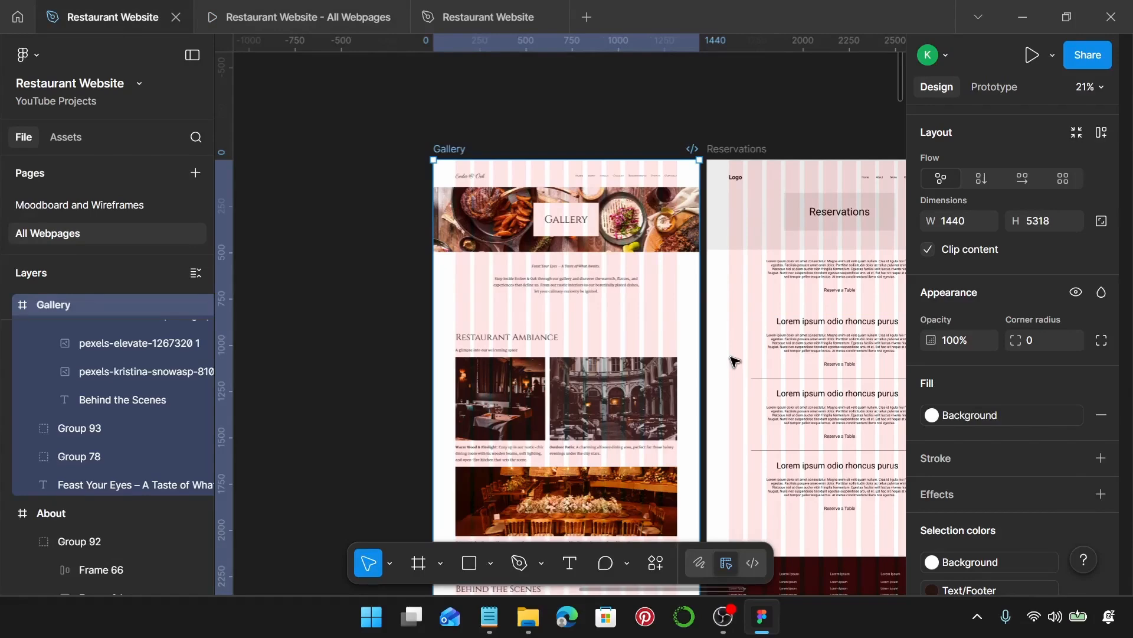
- Extend the Gallery frame to a height of 5527 and move the footer down to its new bottom edge
{"action": "scroll", "coordinate": [596, 253], "scroll_direction": "down", "scroll_amount": 12}
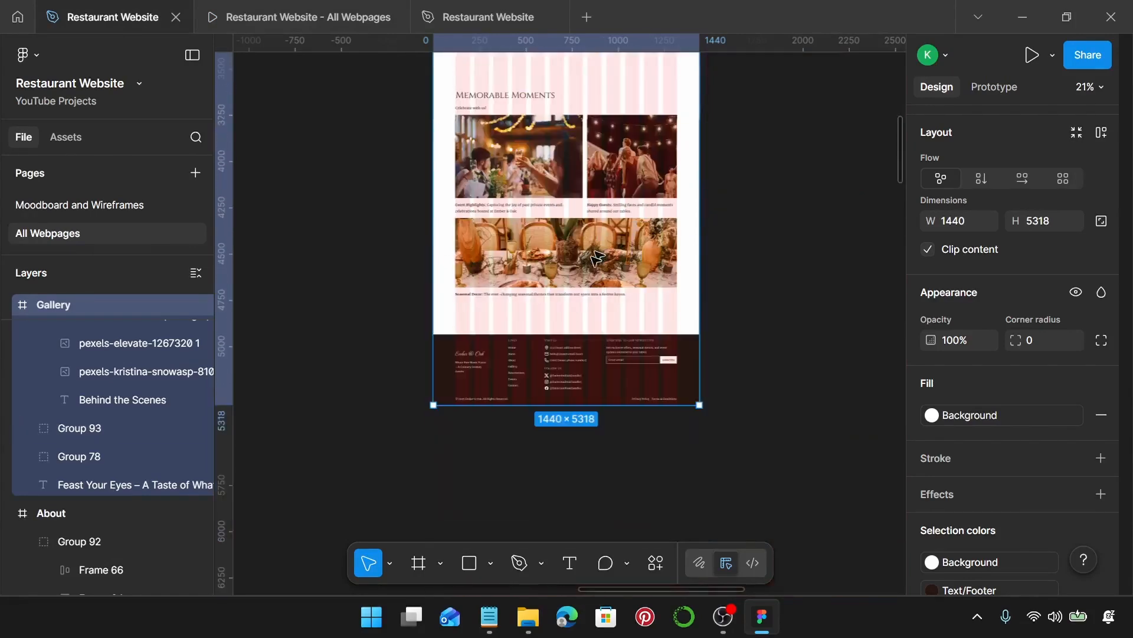
{"action": "right_click", "coordinate": [556, 322]}
{"action": "left_click", "coordinate": [532, 322]}
{"action": "scroll", "coordinate": [532, 322], "scroll_direction": "down", "scroll_amount": 1}
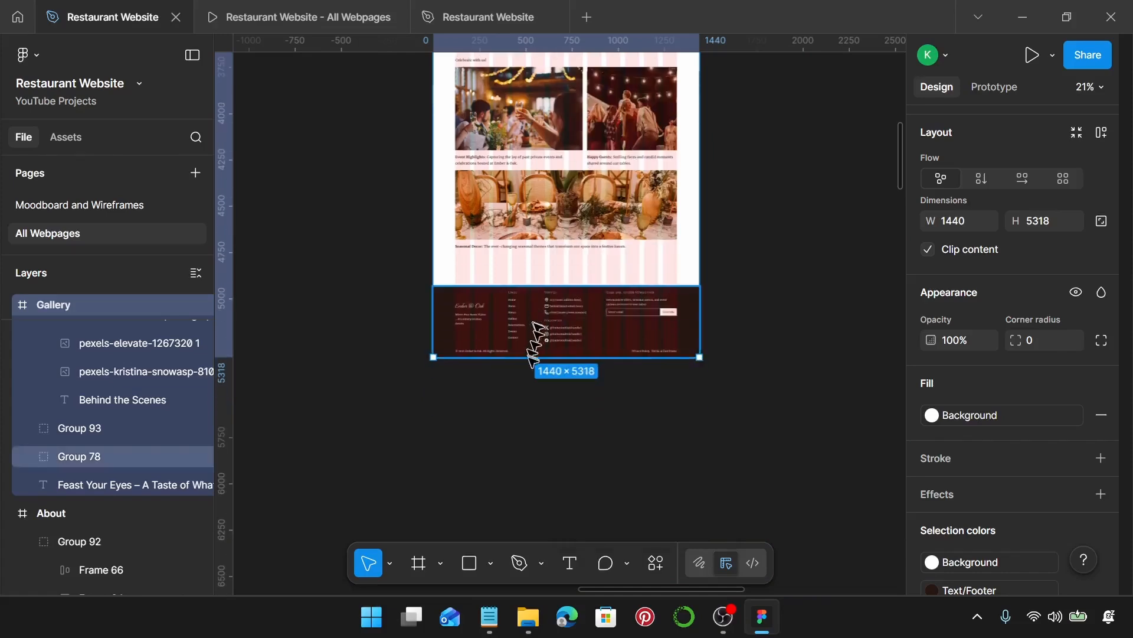
{"action": "scroll", "coordinate": [534, 345], "scroll_direction": "up", "scroll_amount": 5}
{"action": "left_click_drag", "start_coordinate": [531, 340], "coordinate": [529, 434]}
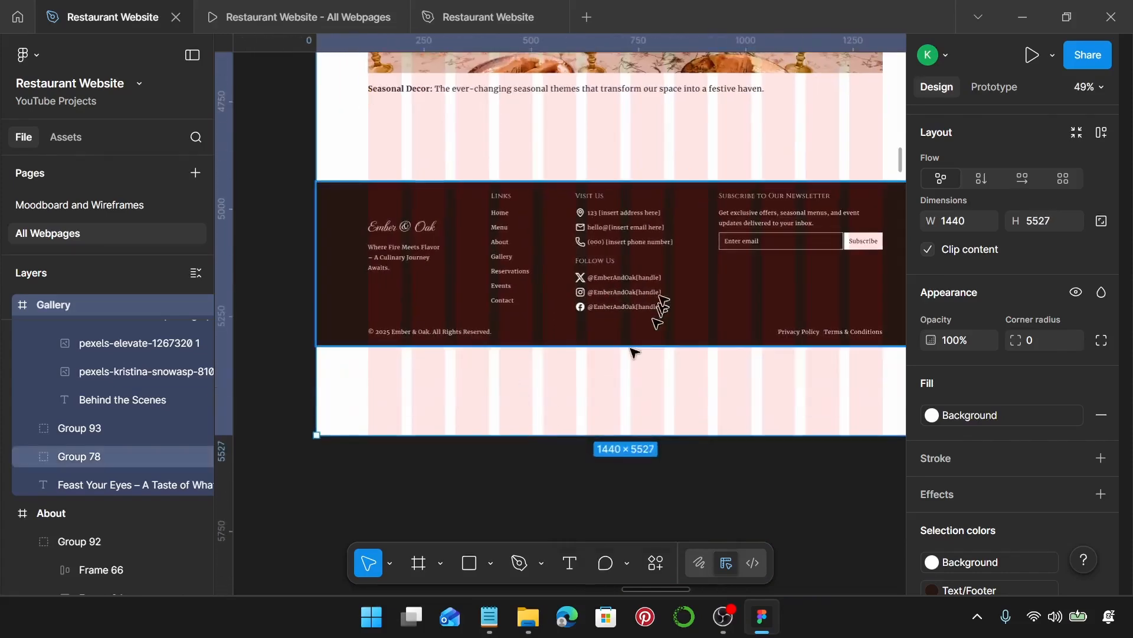
{"action": "left_click", "coordinate": [679, 286]}
{"action": "left_click_drag", "start_coordinate": [683, 255], "coordinate": [673, 337]}
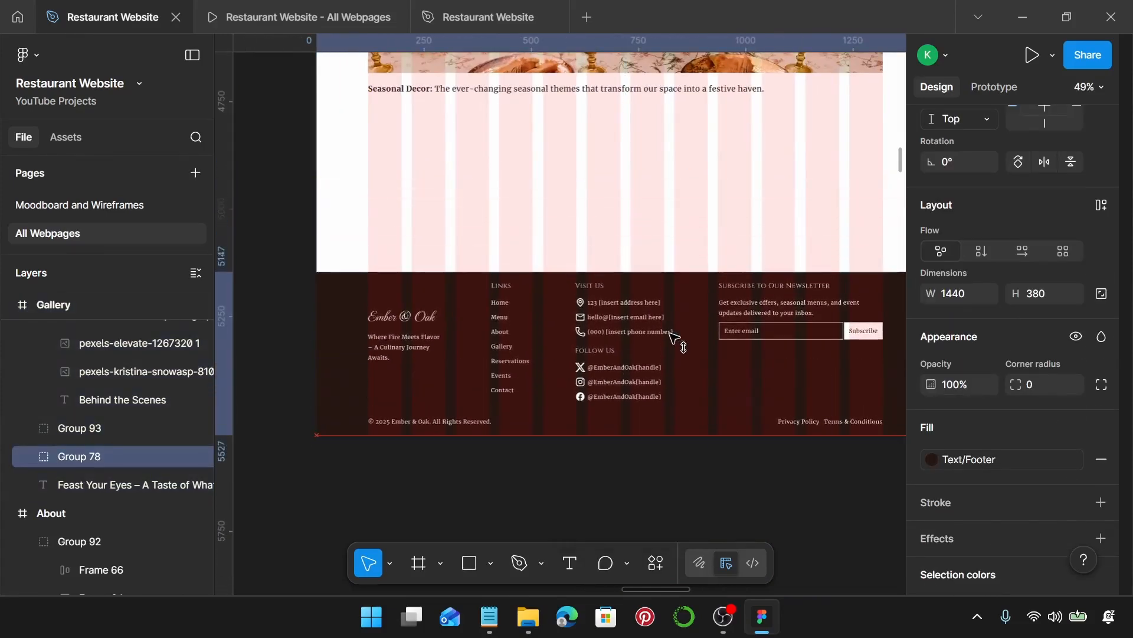
{"action": "left_click", "coordinate": [460, 175]}
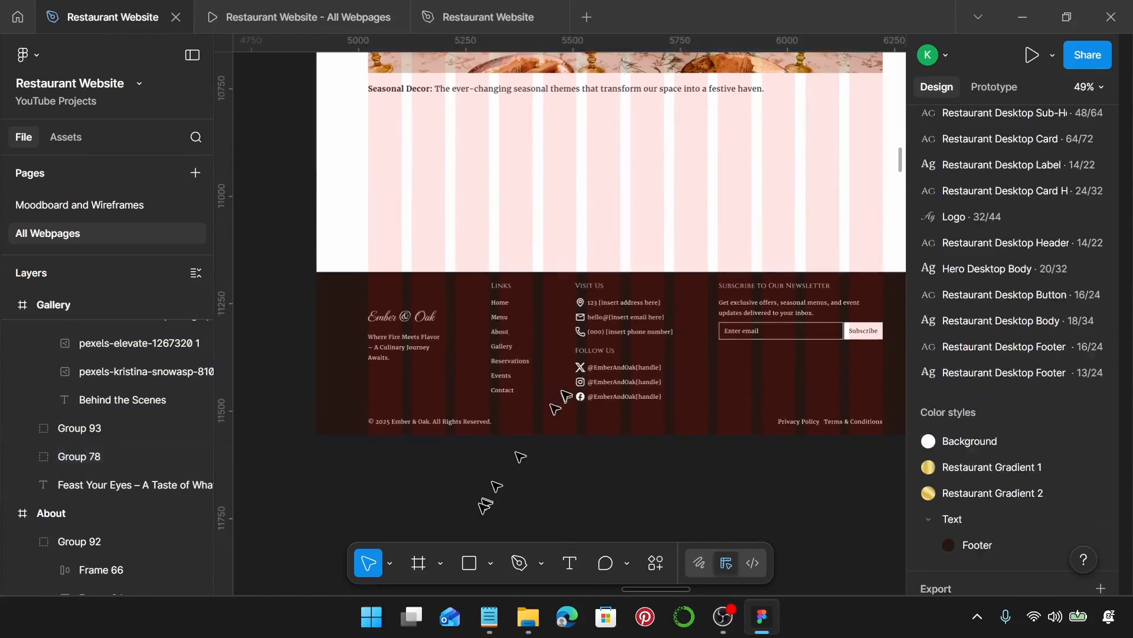
- Switch to the Notepad copy document and copy the "Want to see more? Follow us on Instagram" paragraph including its handle
{"action": "left_click", "coordinate": [489, 616]}
{"action": "scroll", "coordinate": [854, 367], "scroll_direction": "down", "scroll_amount": 1}
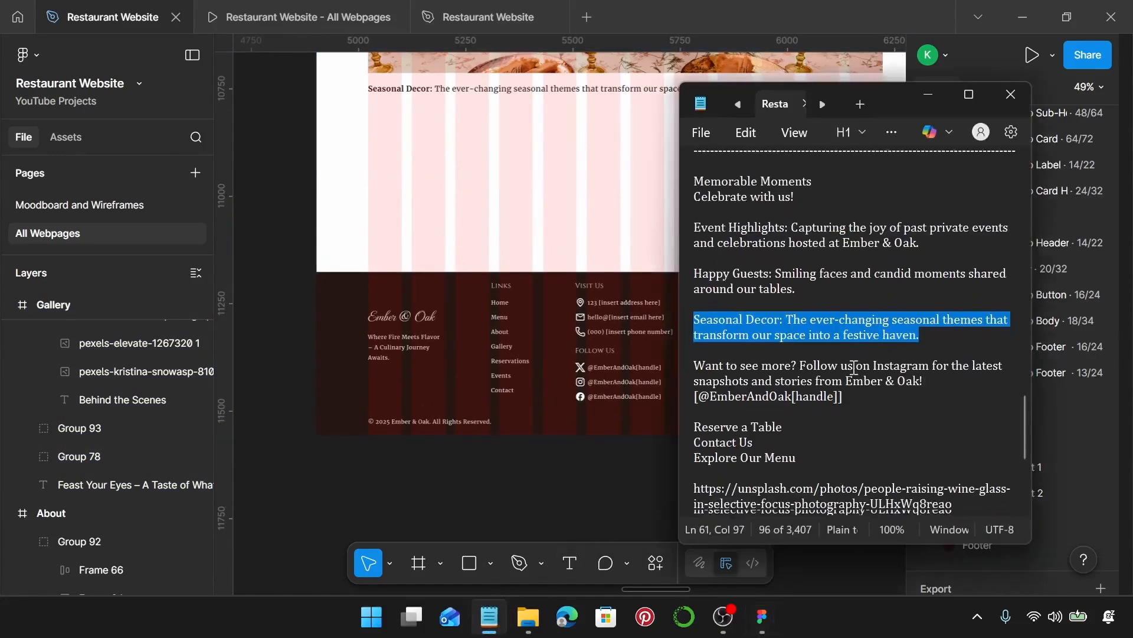
{"action": "scroll", "coordinate": [854, 367], "scroll_direction": "down", "scroll_amount": 1}
{"action": "left_click_drag", "start_coordinate": [851, 381], "coordinate": [685, 341]}
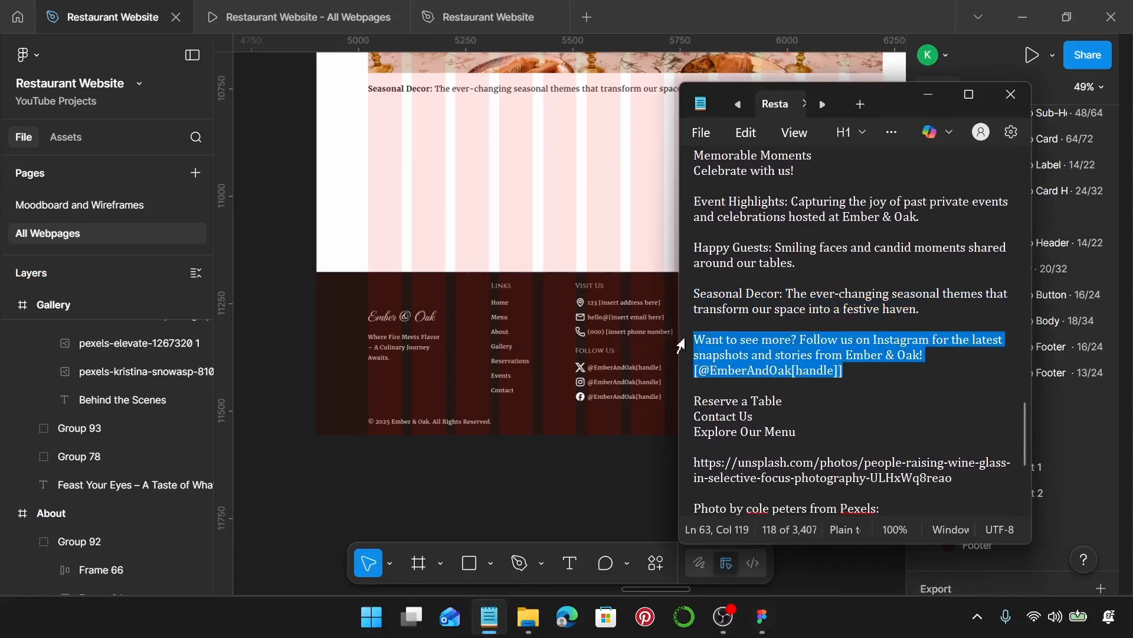
- Add the copied "Want to see more? Follow us on Instagram" paragraph as body text between the Seasonal Decor caption and the footer
{"action": "left_click", "coordinate": [538, 77]}
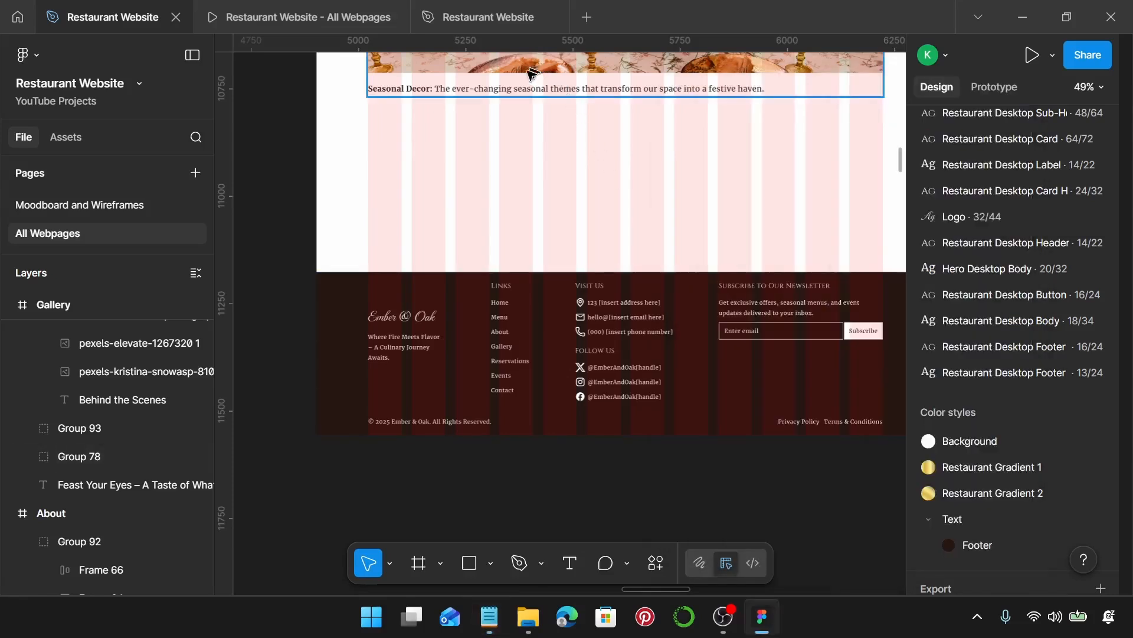
{"action": "key", "text": "Escape"}
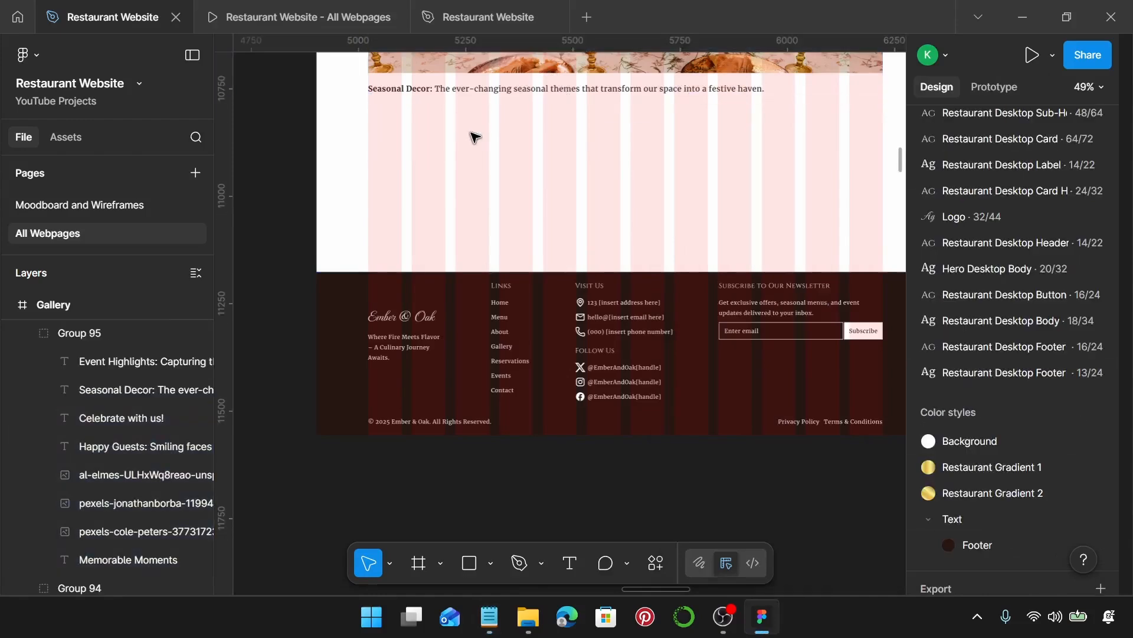
{"action": "key", "text": "t"}
{"action": "left_click", "coordinate": [388, 144]}
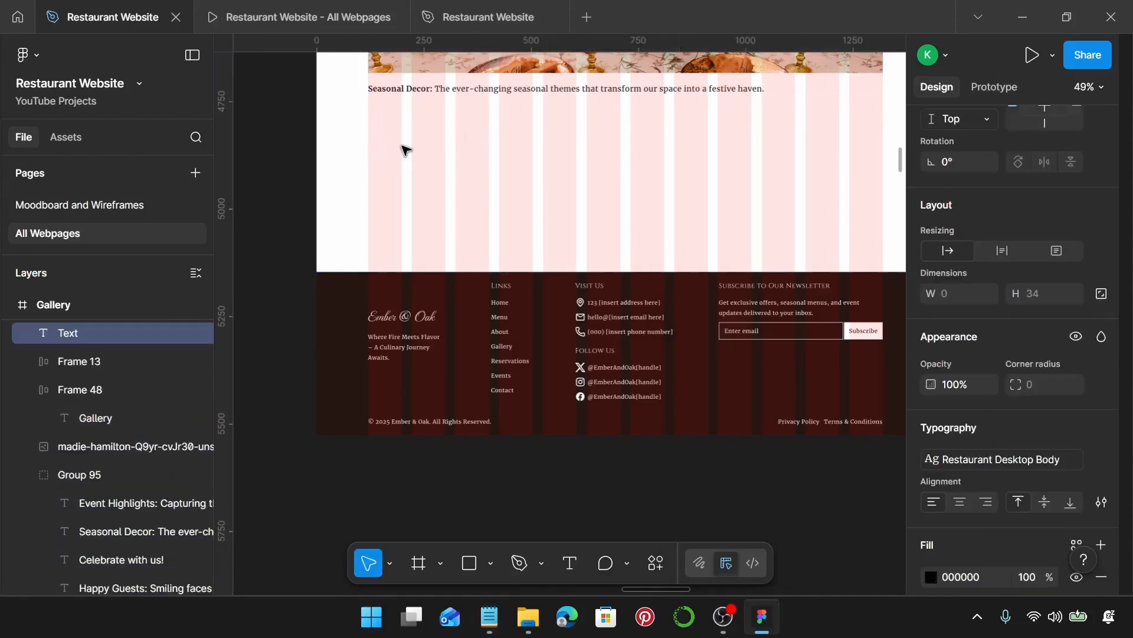
{"action": "type", "text": "Want to see more? Follow us on Instagram for the latest snapshots and stories from Ember & Oak! [@EmberAndOak[handle]]"}
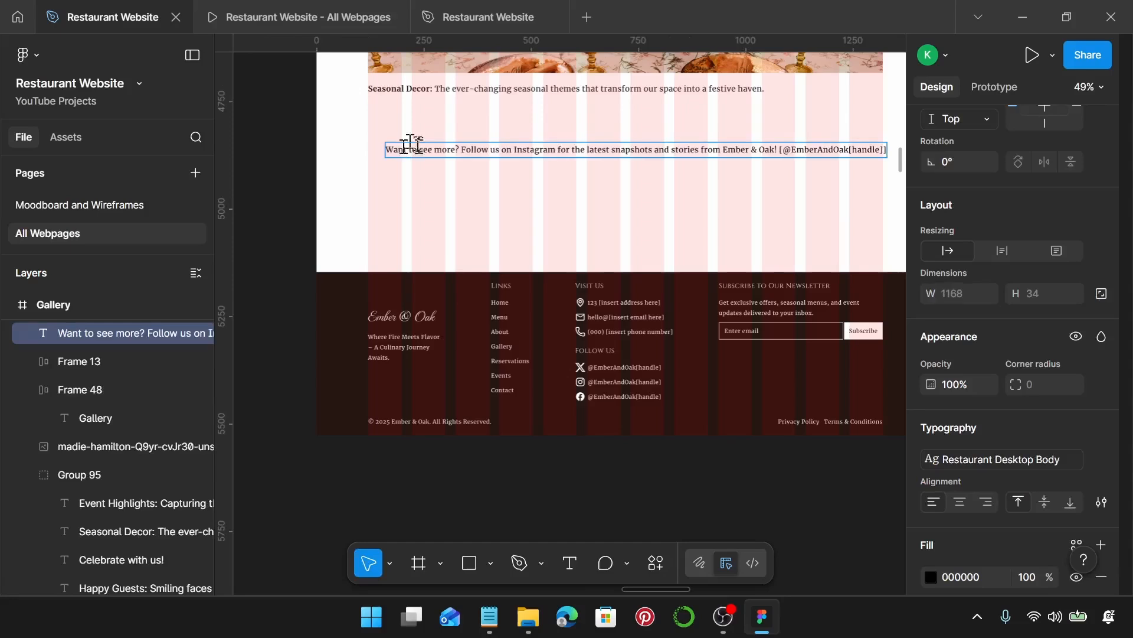
{"action": "key", "text": "Escape"}
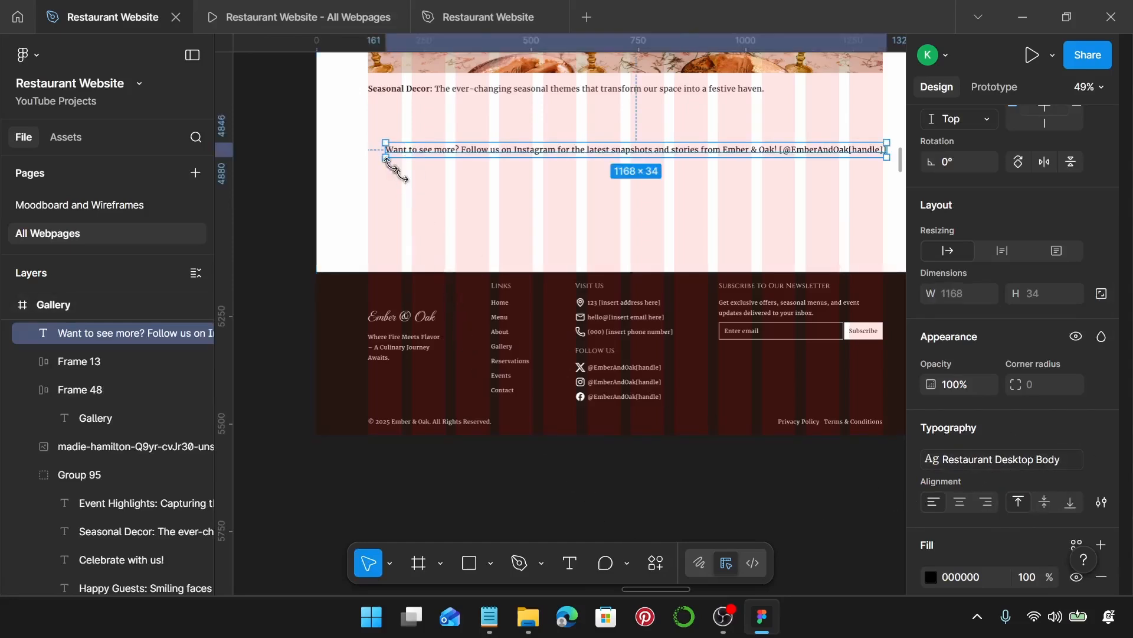
- Align the Instagram text with the left margin below the Seasonal Decor caption and narrow it to 918 so the handle wraps
{"action": "scroll", "coordinate": [436, 227], "scroll_direction": "up", "scroll_amount": 3}
{"action": "left_click_drag", "start_coordinate": [421, 251], "coordinate": [394, 194]}
{"action": "scroll", "coordinate": [394, 194], "scroll_direction": "down", "scroll_amount": 3}
{"action": "scroll", "coordinate": [652, 172], "scroll_direction": "up", "scroll_amount": 2}
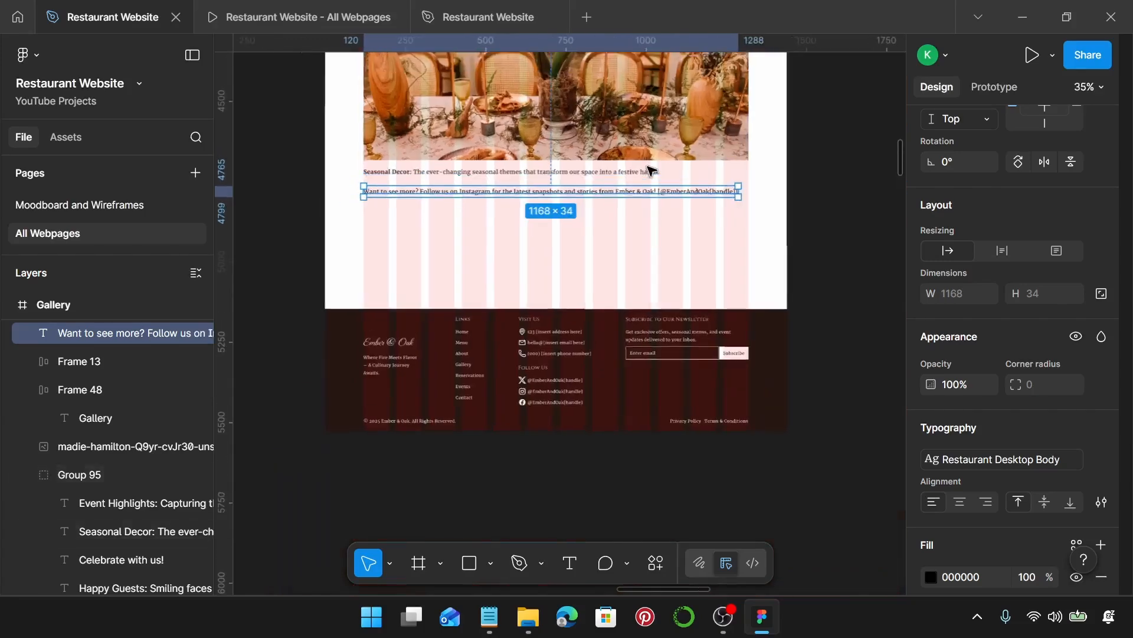
{"action": "scroll", "coordinate": [651, 171], "scroll_direction": "up", "scroll_amount": 2}
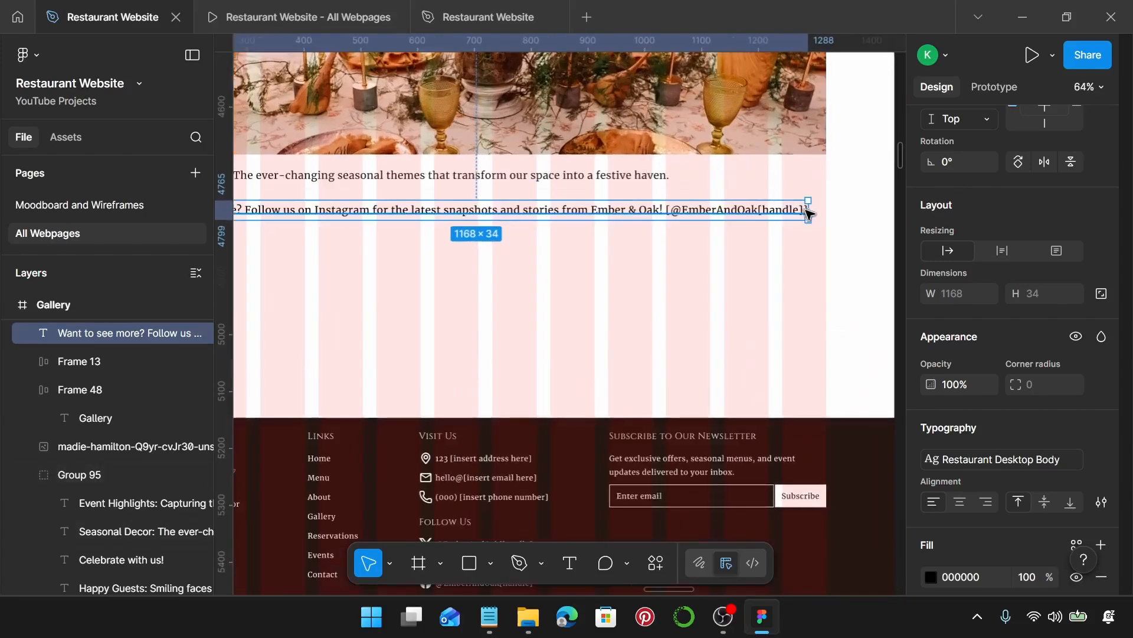
{"action": "left_click_drag", "start_coordinate": [809, 210], "coordinate": [666, 220]}
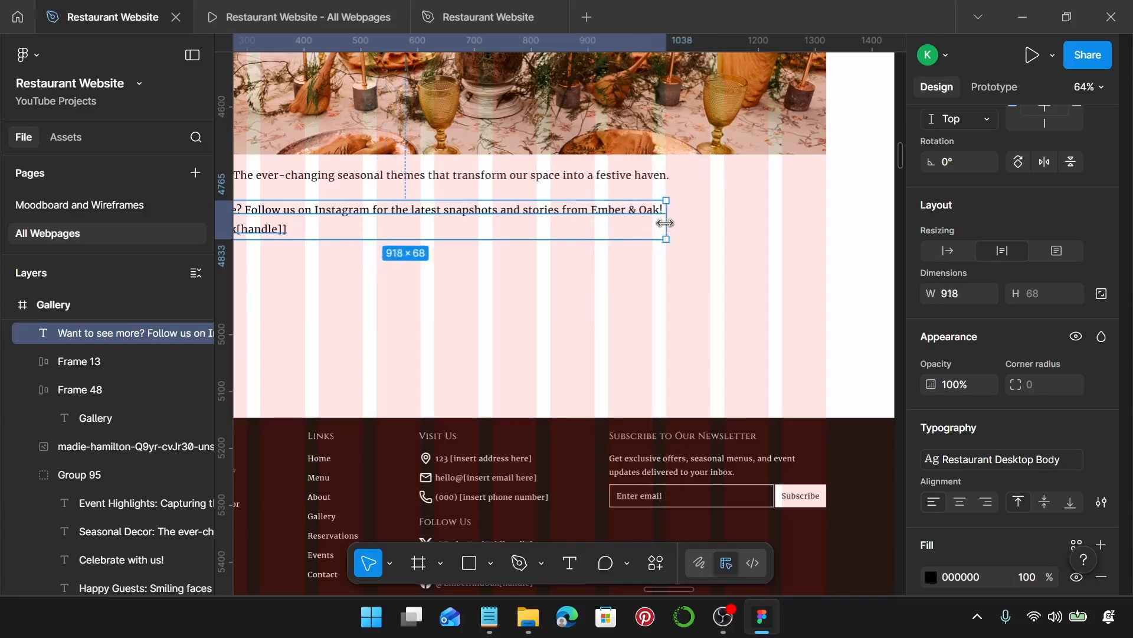
{"action": "scroll", "coordinate": [665, 222], "scroll_direction": "up", "scroll_amount": 1}
{"action": "scroll", "coordinate": [665, 222], "scroll_direction": "left", "scroll_amount": 4}
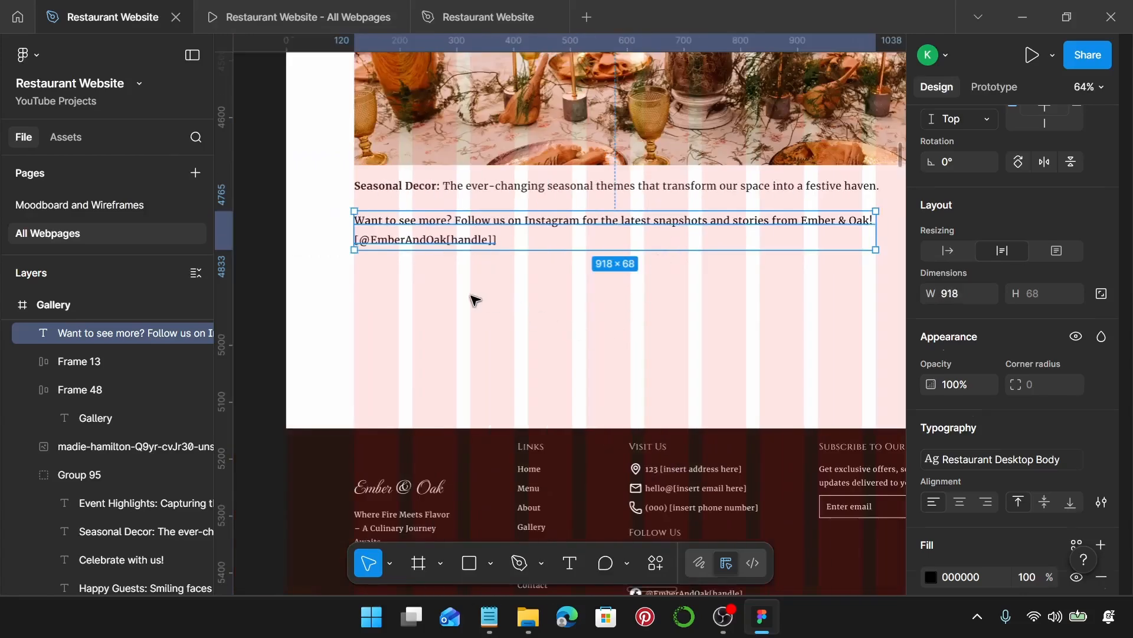
{"action": "key", "text": "Escape"}
- Copy the Reserve a Table and Explore Our Menu button row from below the About page's Sustainability & Community image
{"action": "scroll", "coordinate": [476, 300], "scroll_direction": "down", "scroll_amount": 6}
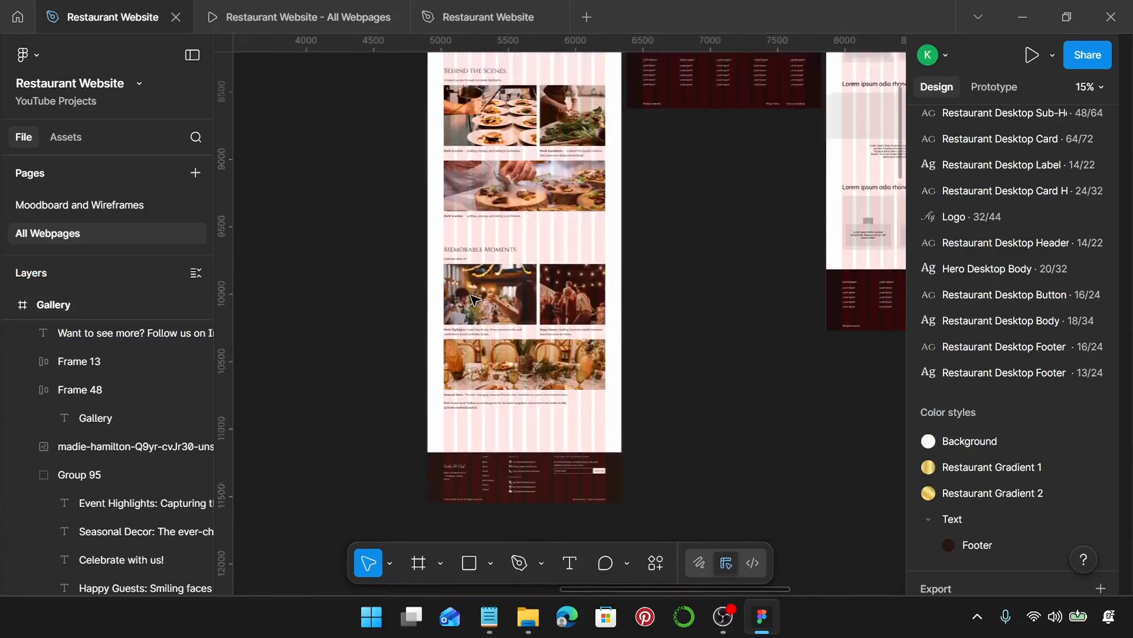
{"action": "scroll", "coordinate": [475, 299], "scroll_direction": "up", "scroll_amount": 3}
{"action": "scroll", "coordinate": [471, 298], "scroll_direction": "left", "scroll_amount": 3}
{"action": "scroll", "coordinate": [470, 298], "scroll_direction": "down", "scroll_amount": 4}
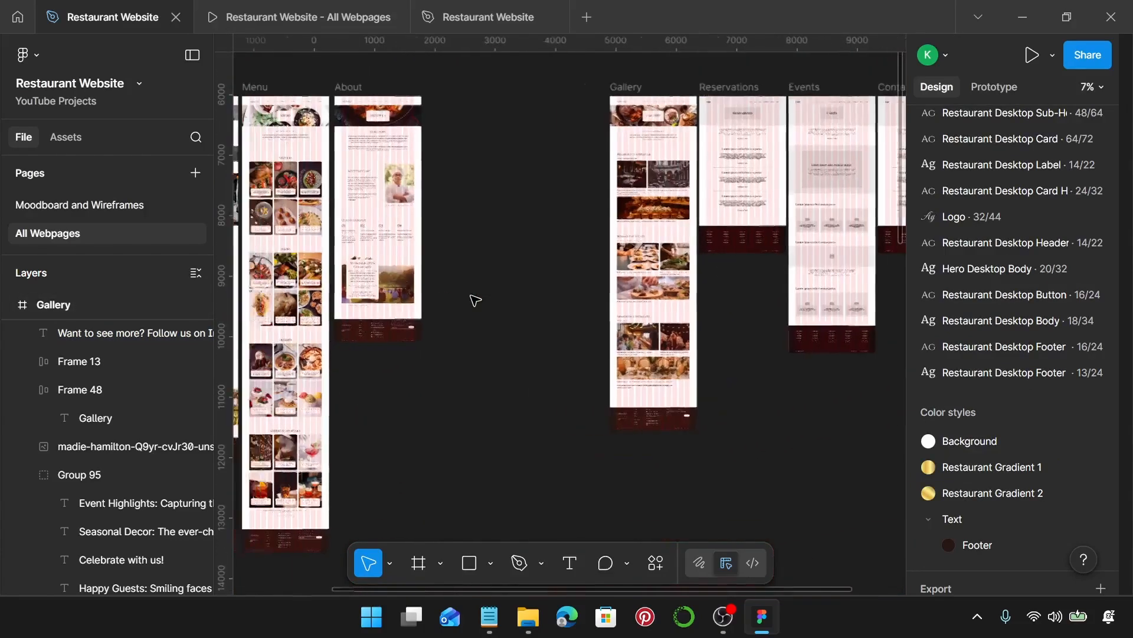
{"action": "scroll", "coordinate": [476, 300], "scroll_direction": "left", "scroll_amount": 1}
{"action": "scroll", "coordinate": [439, 221], "scroll_direction": "up", "scroll_amount": 2}
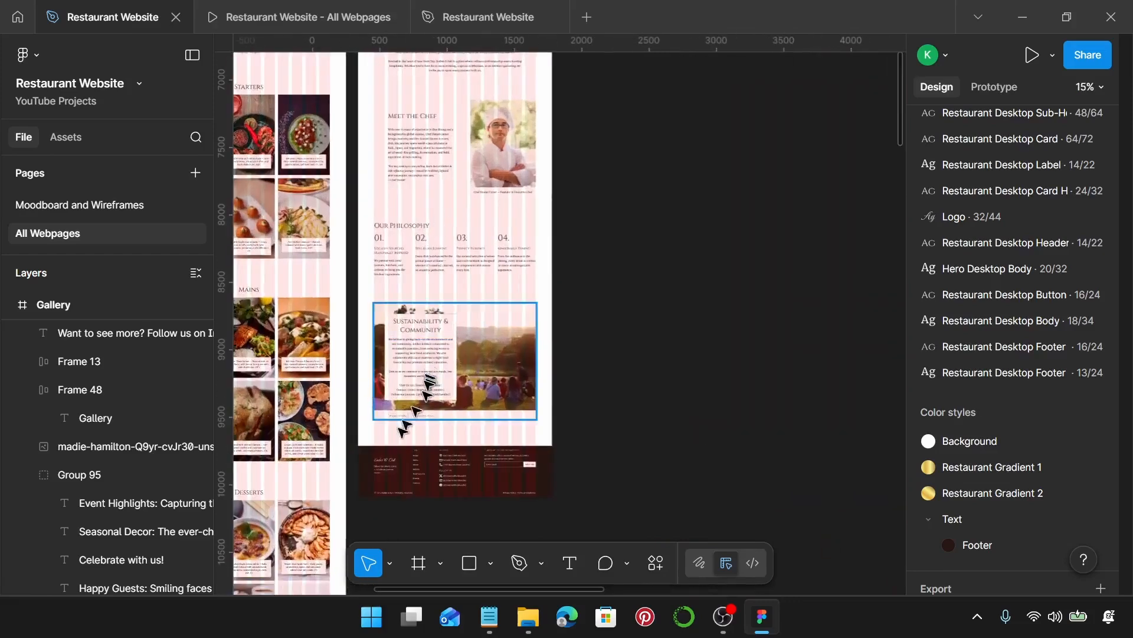
{"action": "scroll", "coordinate": [389, 405], "scroll_direction": "up", "scroll_amount": 6}
{"action": "left_click", "coordinate": [406, 395]}
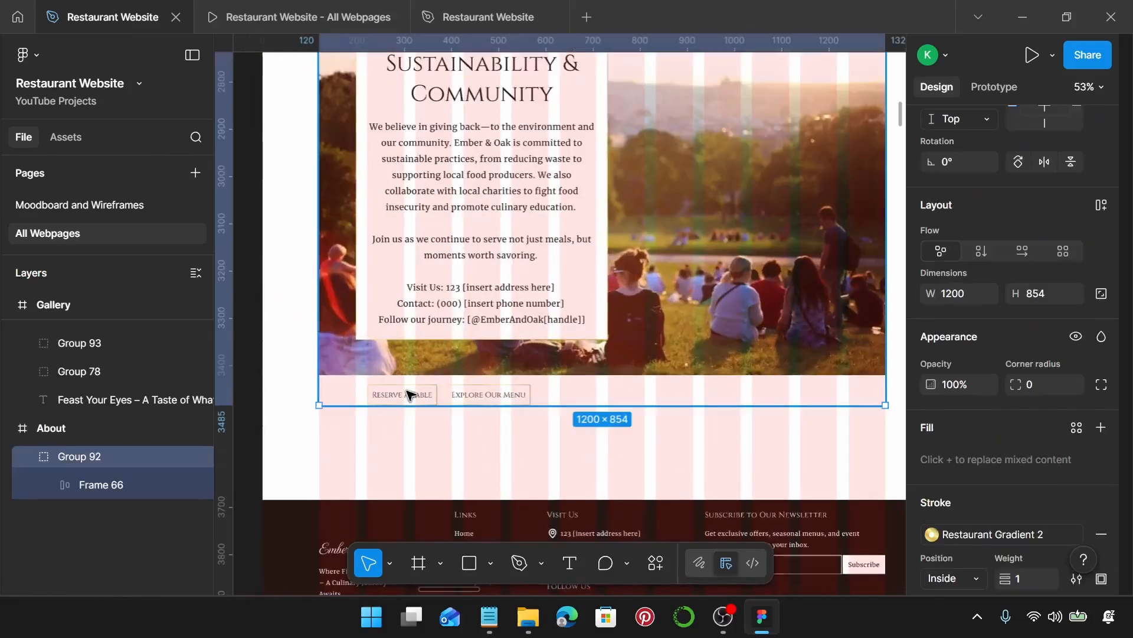
{"action": "double_click", "coordinate": [406, 396]}
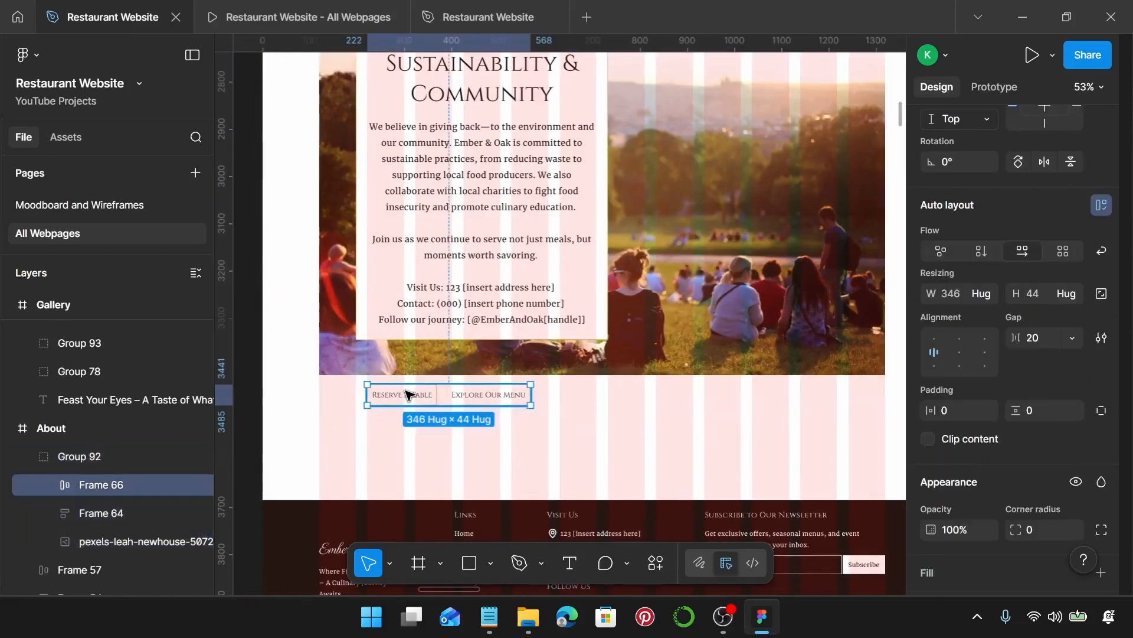
{"action": "scroll", "coordinate": [406, 395], "scroll_direction": "down", "scroll_amount": 3}
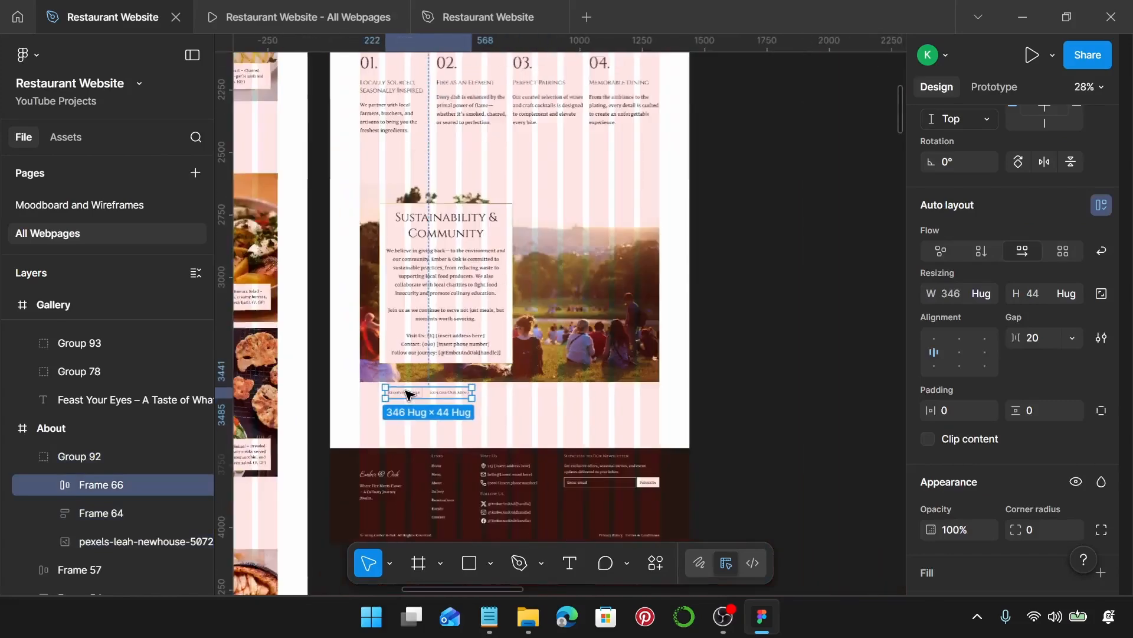
- Paste the button row into the Gallery page and place it at the left margin directly below the Instagram text
{"action": "scroll", "coordinate": [407, 395], "scroll_direction": "right", "scroll_amount": 10}
{"action": "scroll", "coordinate": [410, 395], "scroll_direction": "down", "scroll_amount": 5}
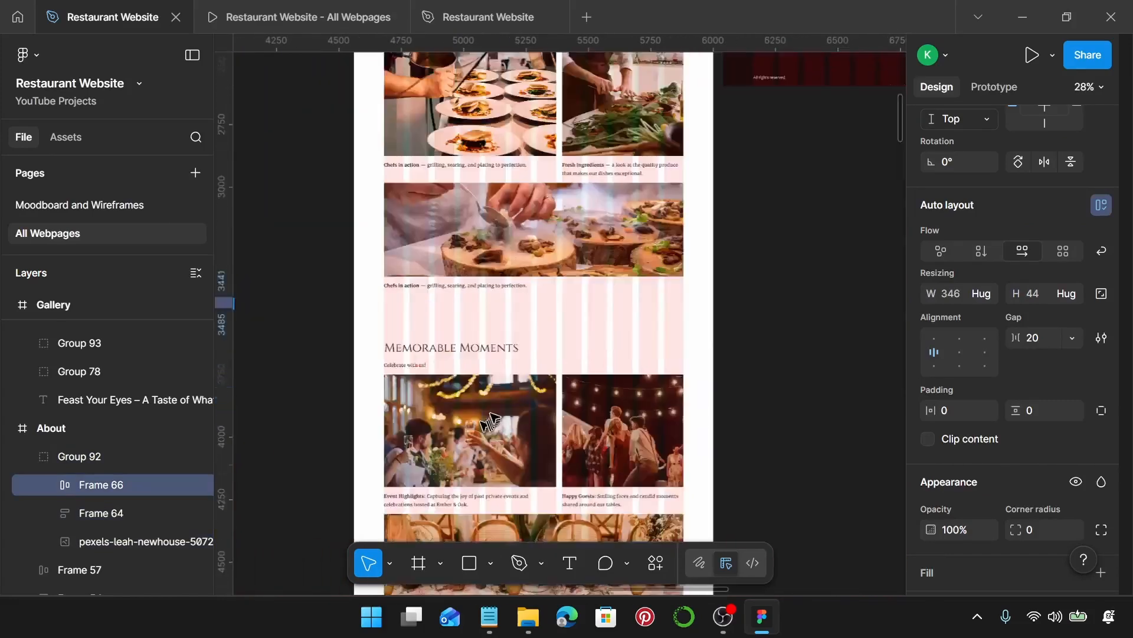
{"action": "scroll", "coordinate": [411, 215], "scroll_direction": "up", "scroll_amount": 3}
{"action": "scroll", "coordinate": [380, 186], "scroll_direction": "up", "scroll_amount": 2}
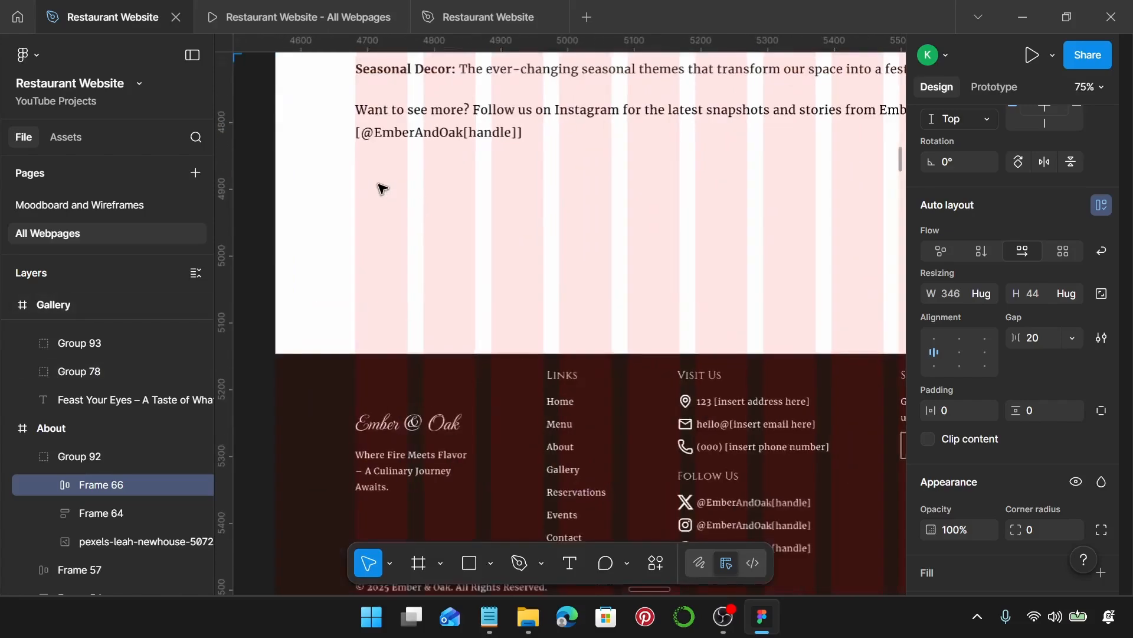
{"action": "left_click", "coordinate": [385, 202]}
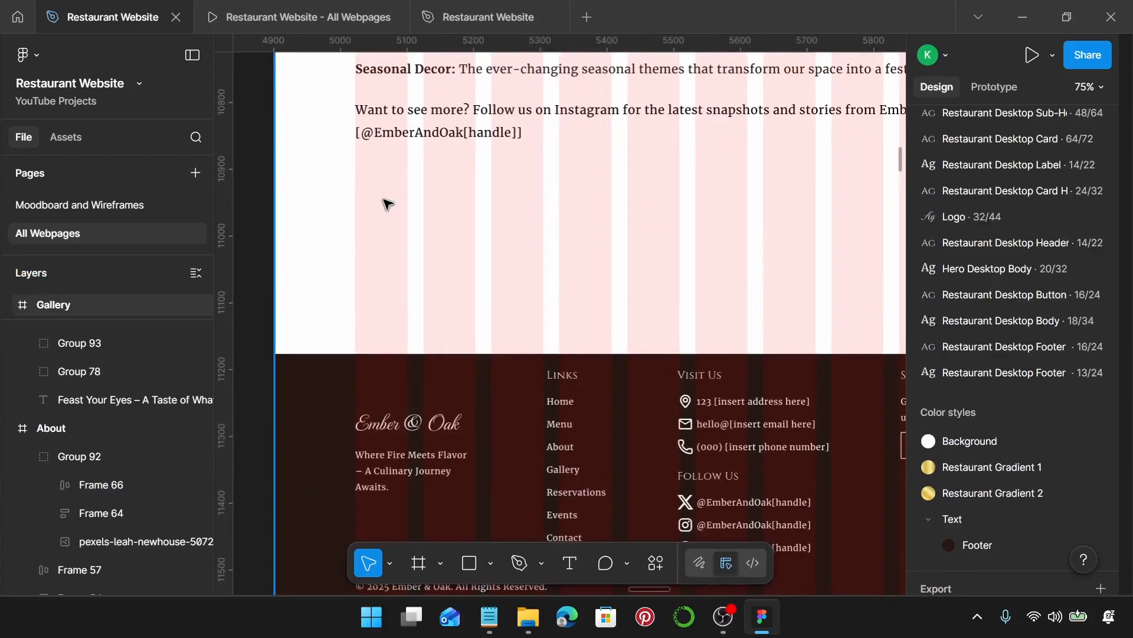
{"action": "key", "text": "ctrl+v"}
{"action": "left_click_drag", "start_coordinate": [489, 316], "coordinate": [400, 177]}
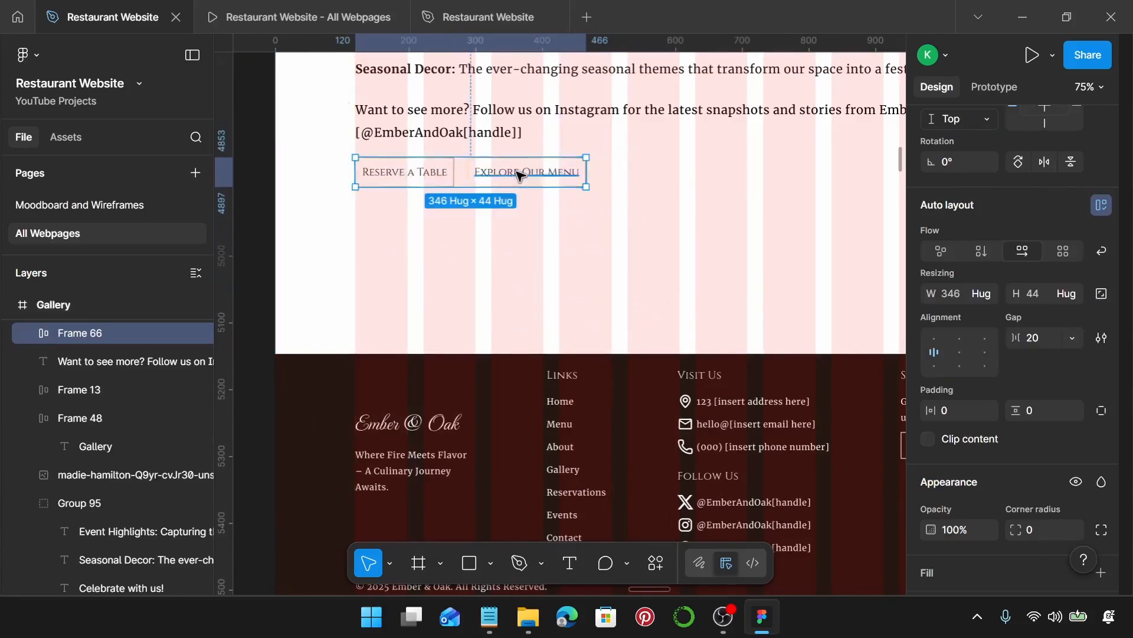
- Duplicate the Explore Our Menu button within the Gallery page's button row to make a third button
{"action": "scroll", "coordinate": [520, 174], "scroll_direction": "up", "scroll_amount": 3}
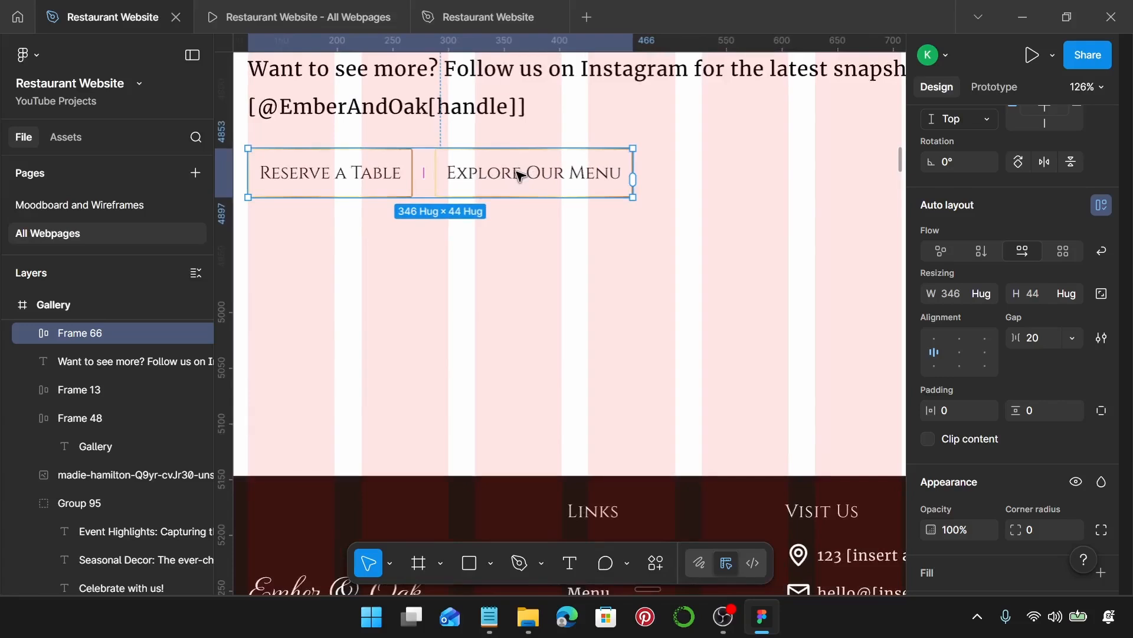
{"action": "double_click", "coordinate": [520, 176]}
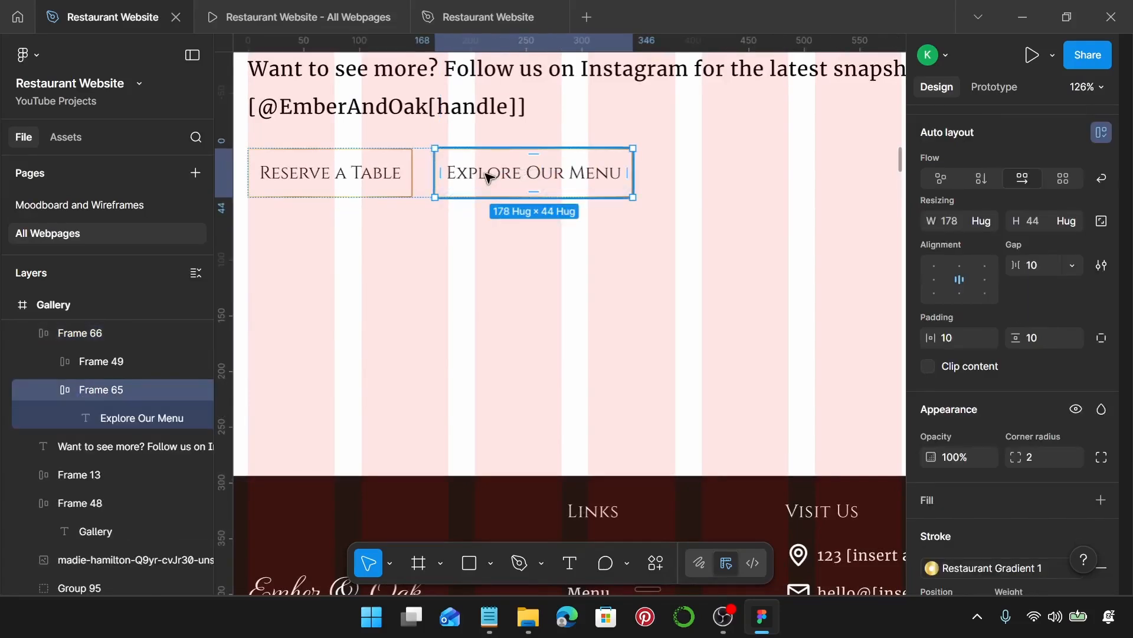
{"action": "left_click_drag", "start_coordinate": [487, 175], "coordinate": [617, 180]}
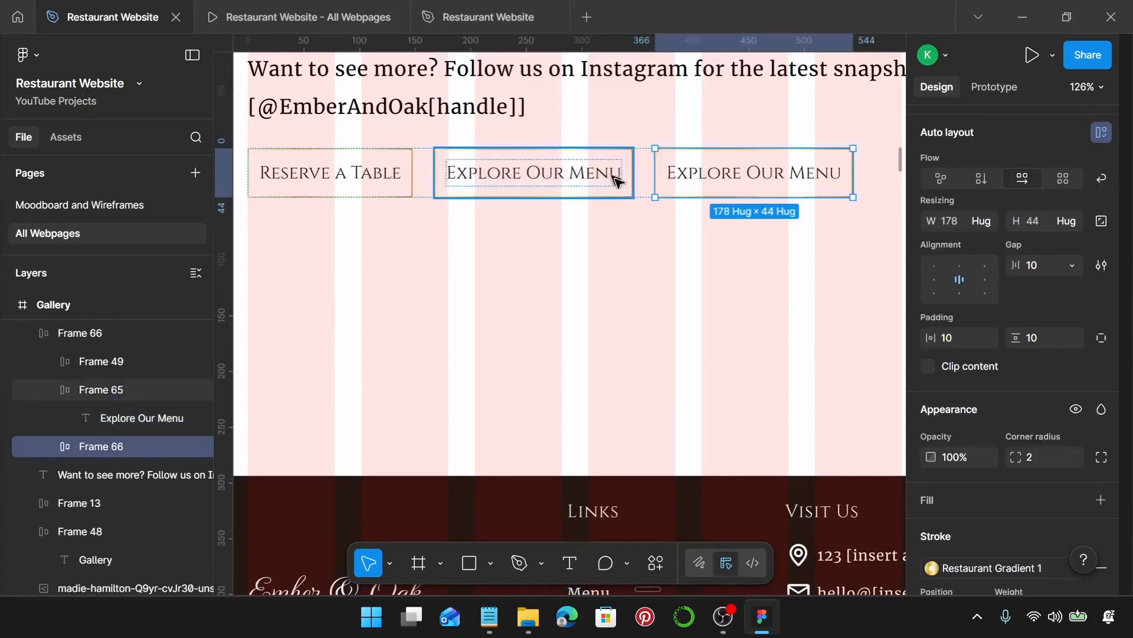
- Copy "Contact Us" from the Notepad text and use it to replace the middle button's label in the Gallery button row
{"action": "double_click", "coordinate": [547, 183]}
{"action": "left_click", "coordinate": [488, 615]}
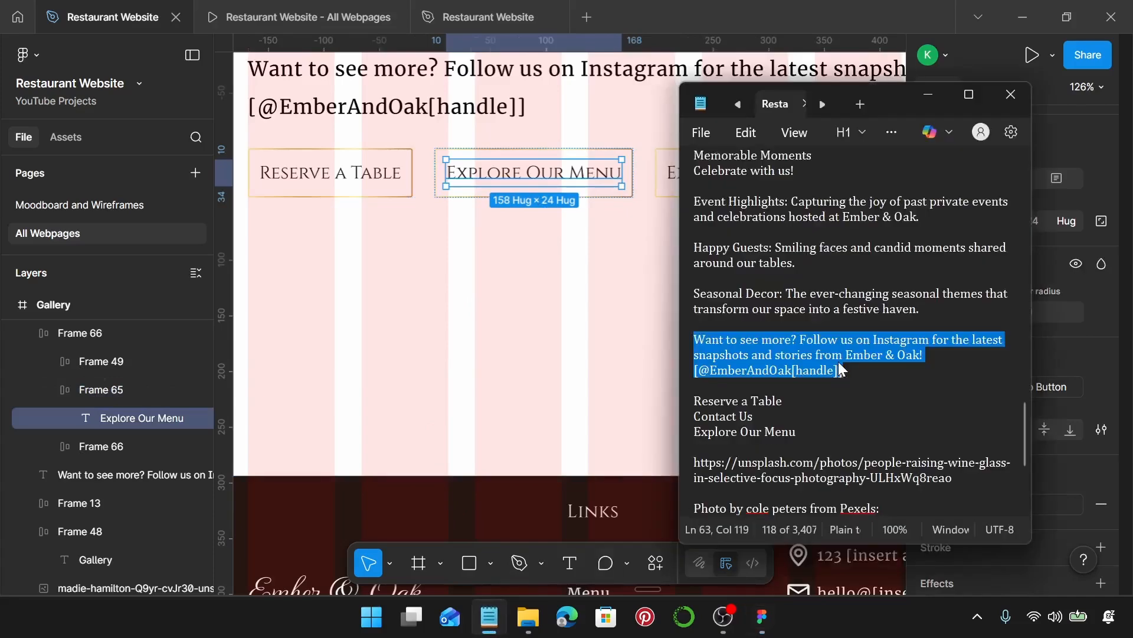
{"action": "scroll", "coordinate": [843, 369], "scroll_direction": "down", "scroll_amount": 1}
{"action": "left_click_drag", "start_coordinate": [761, 370], "coordinate": [678, 373]}
{"action": "key", "text": "ctrl+c"}
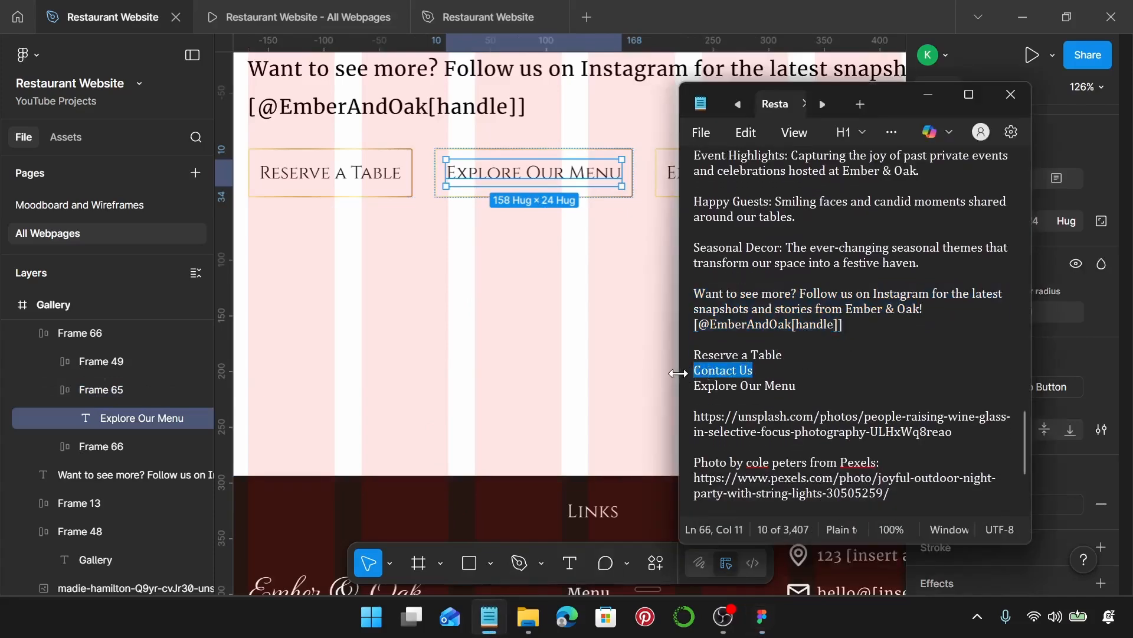
{"action": "left_click", "coordinate": [539, 173]}
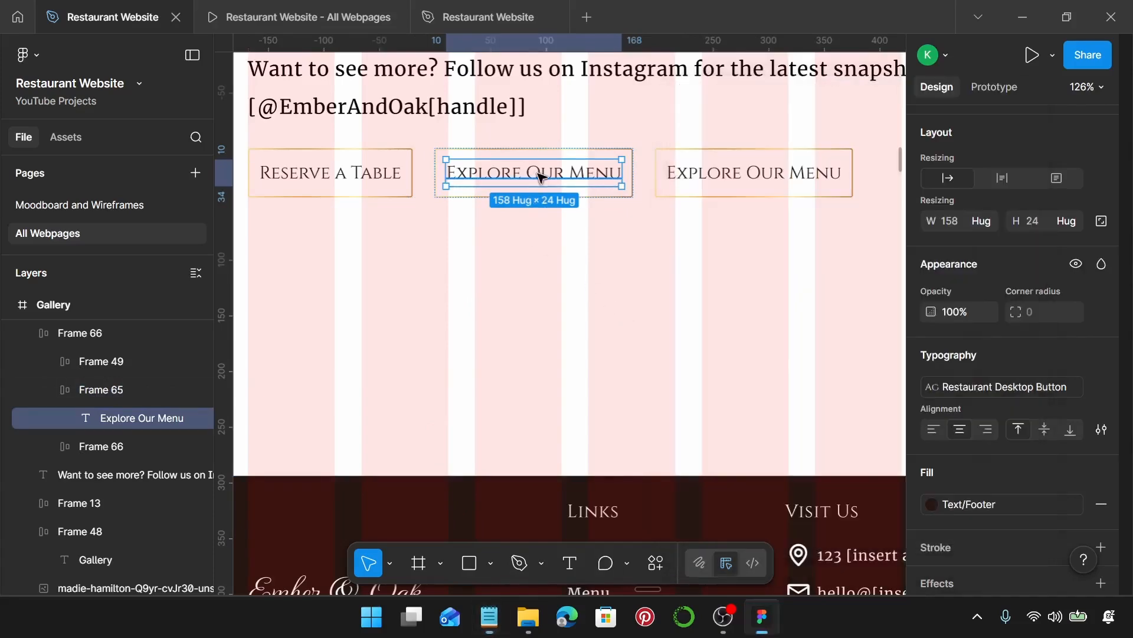
{"action": "double_click", "coordinate": [539, 174]}
{"action": "key", "text": "ctrl+v"}
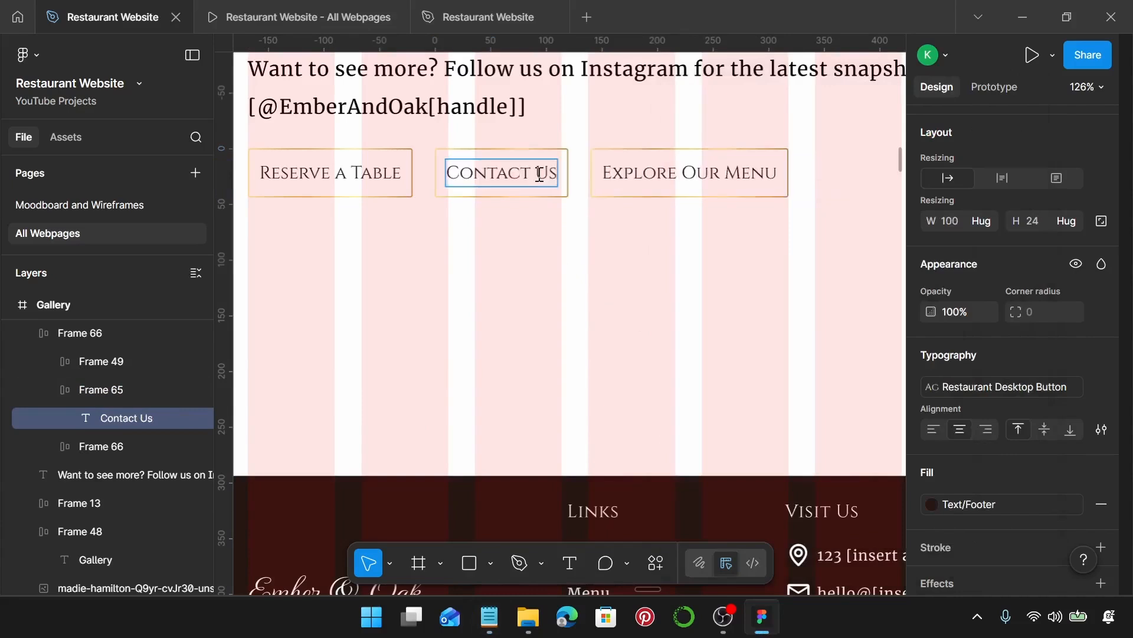
{"action": "key", "text": "Escape"}
- Combine the Instagram text and the three-button row into one vertical auto layout frame
{"action": "left_click", "coordinate": [528, 160]}
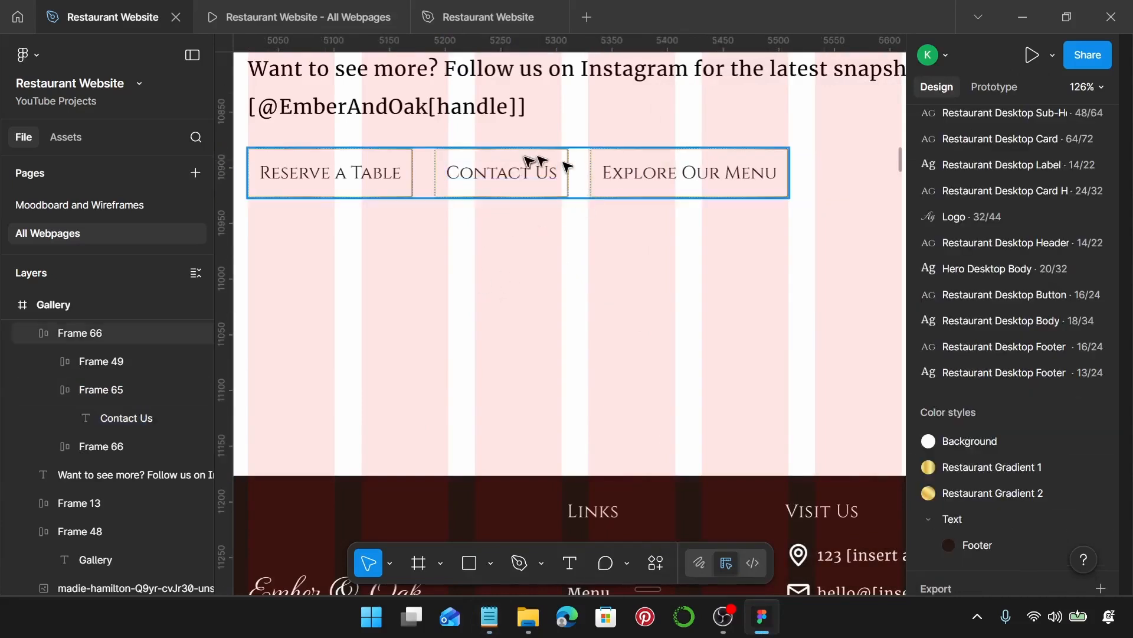
{"action": "left_click", "coordinate": [528, 161]}
{"action": "scroll", "coordinate": [514, 171], "scroll_direction": "left", "scroll_amount": 3}
{"action": "scroll", "coordinate": [513, 180], "scroll_direction": "up", "scroll_amount": 2}
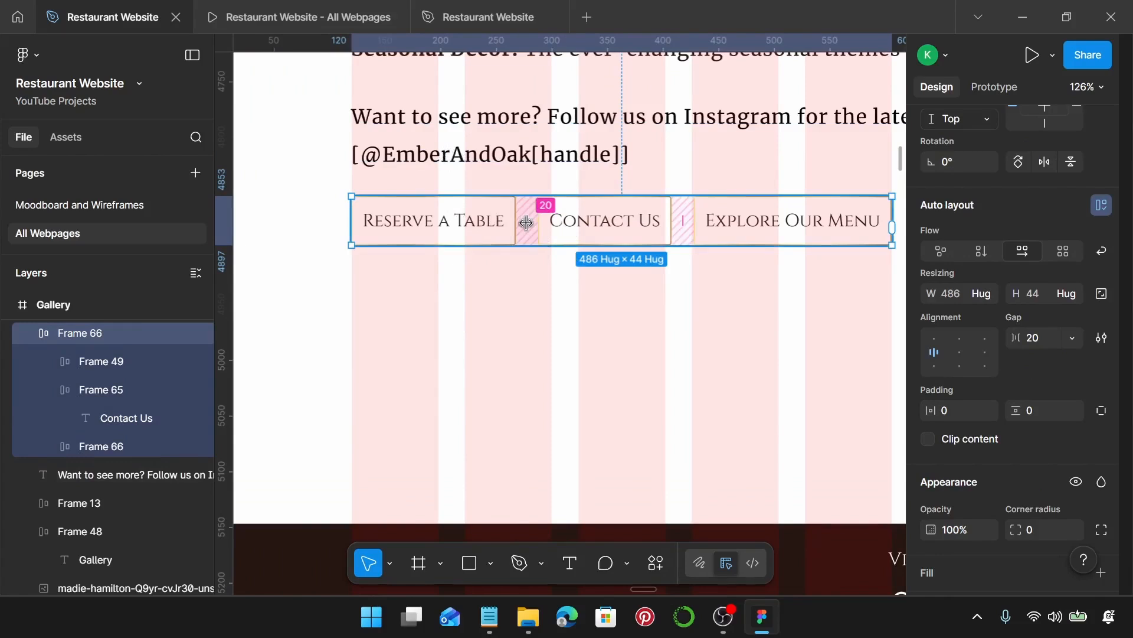
{"action": "left_click", "coordinate": [420, 141], "text": "shift"}
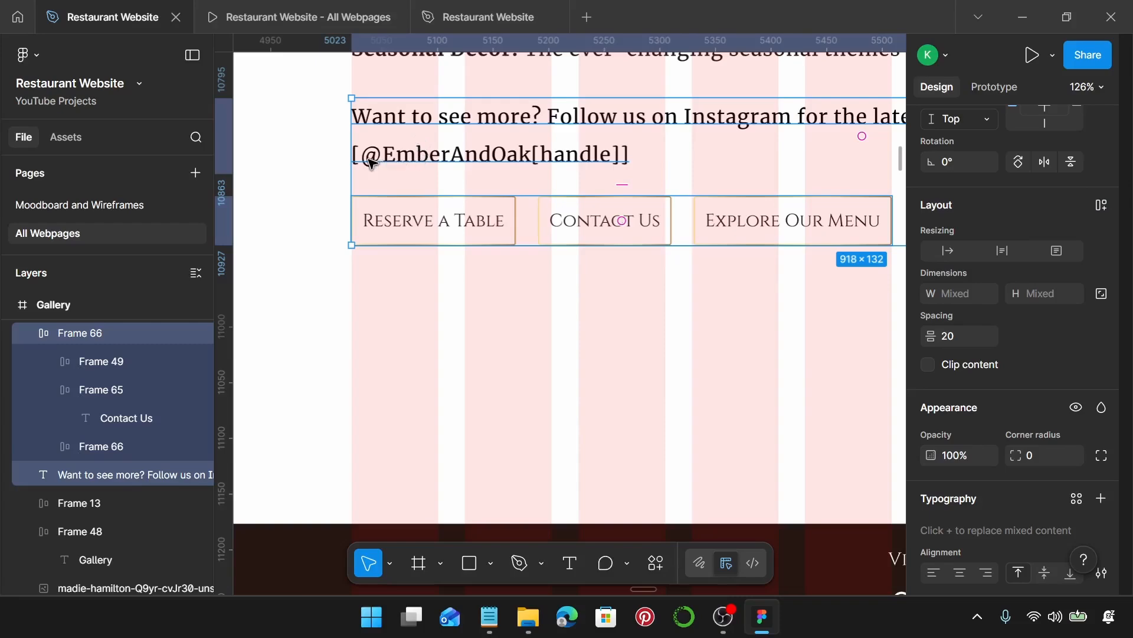
{"action": "key", "text": "shift+a"}
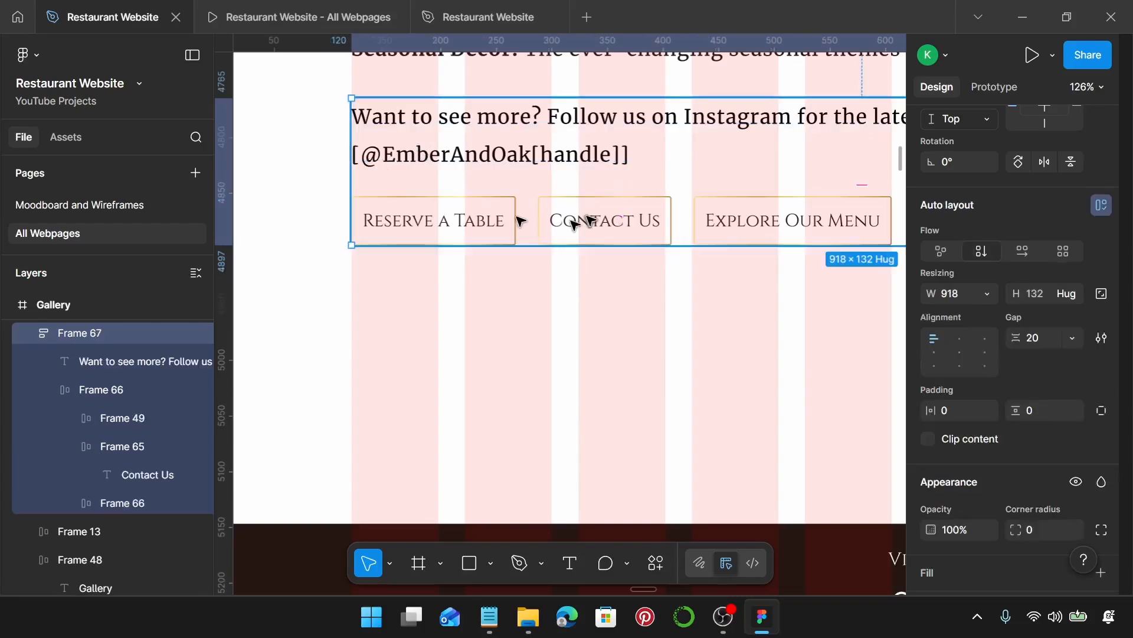
- Set the vertical spacing between the Memorable Moments group and the Instagram block to 20
{"action": "scroll", "coordinate": [587, 222], "scroll_direction": "down", "scroll_amount": 4}
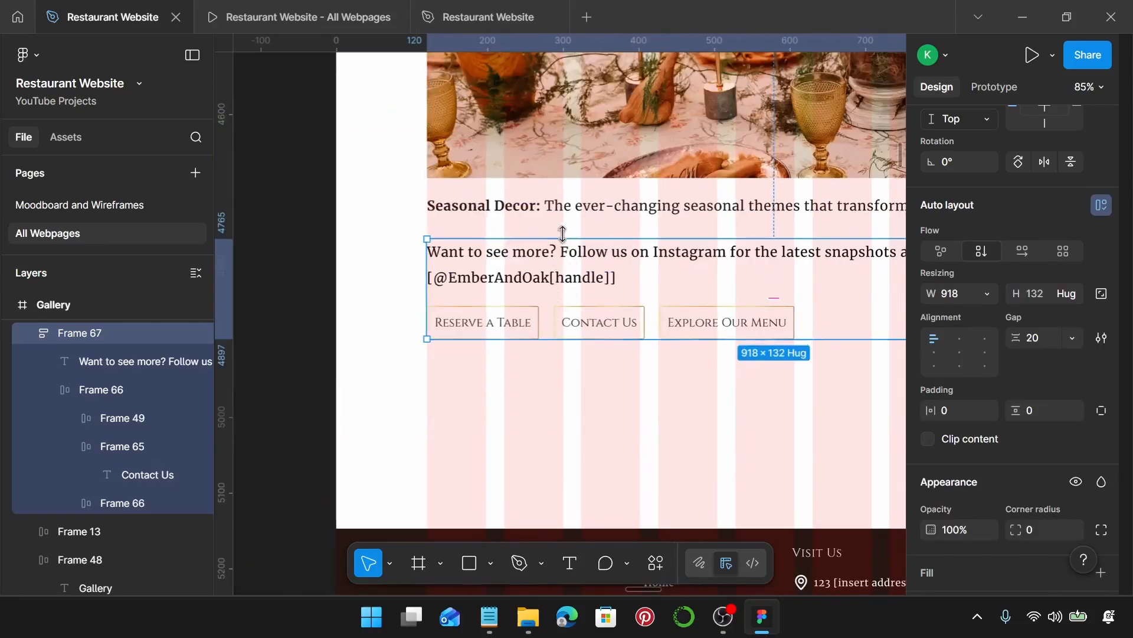
{"action": "left_click", "coordinate": [575, 197]}
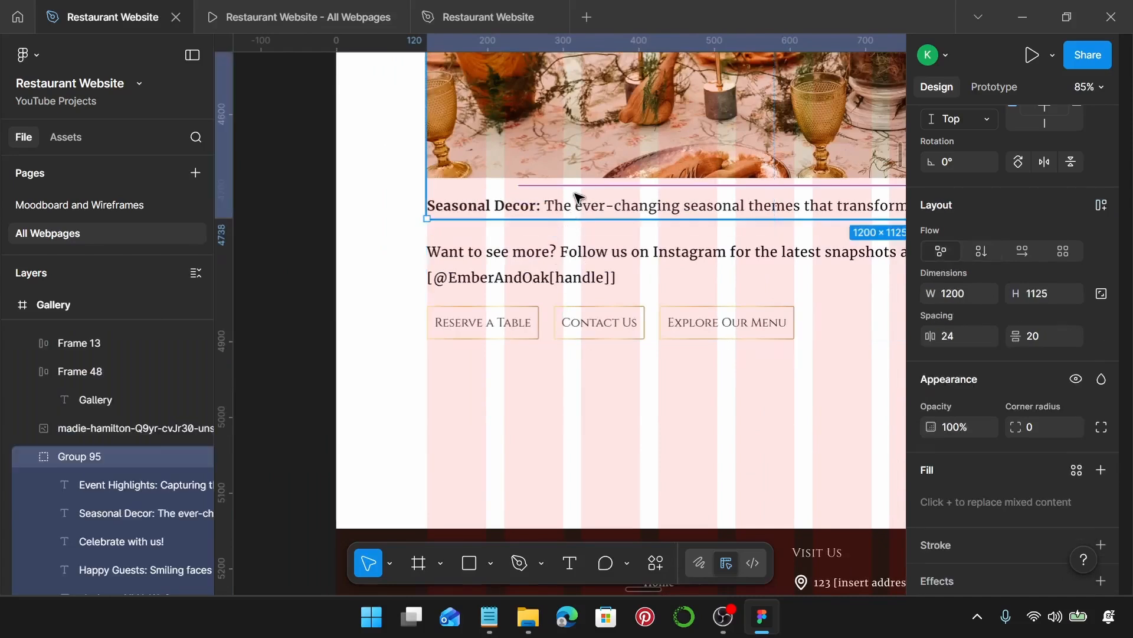
{"action": "left_click", "coordinate": [567, 261]}
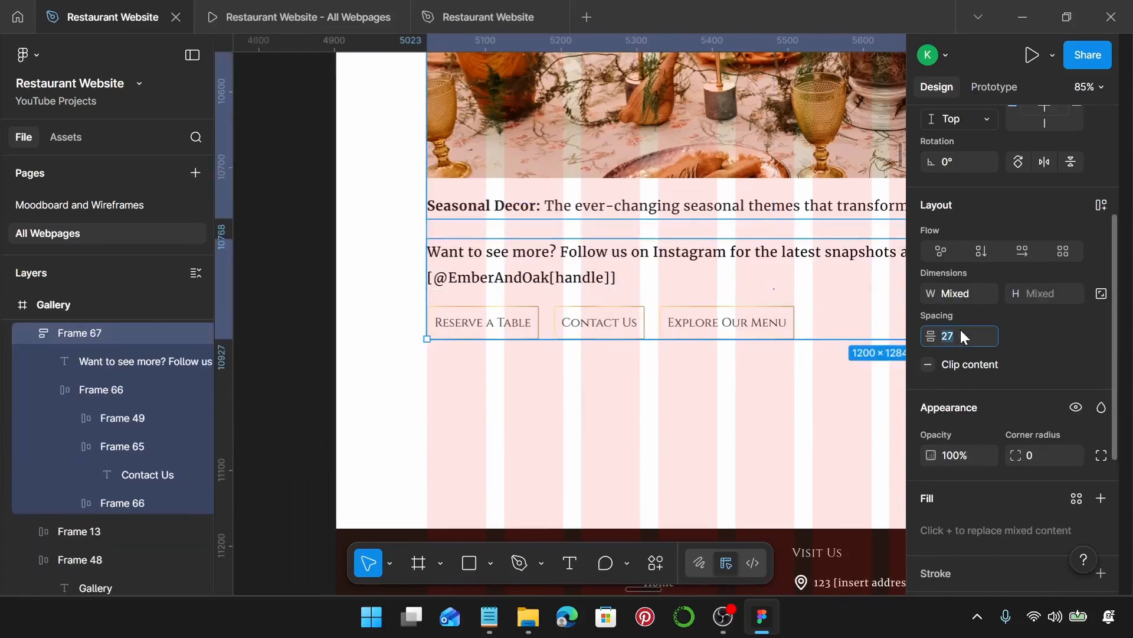
{"action": "type", "text": "20"}
{"action": "key", "text": "Return"}
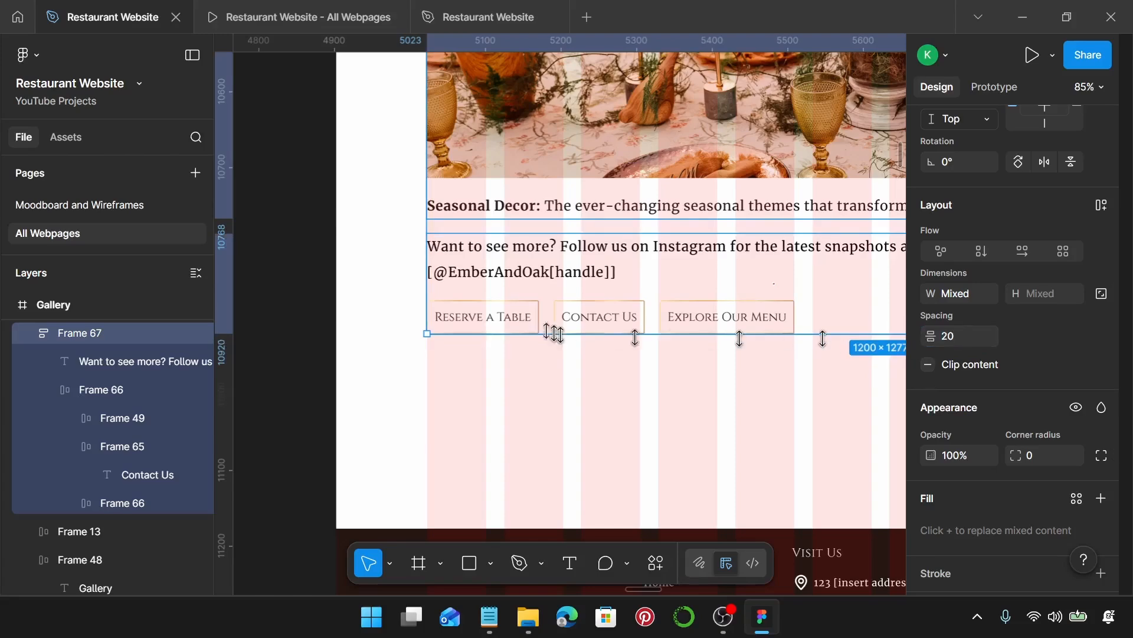
- Set the vertical spacing between the Instagram block and the footer to 200
{"action": "scroll", "coordinate": [537, 328], "scroll_direction": "down", "scroll_amount": 3}
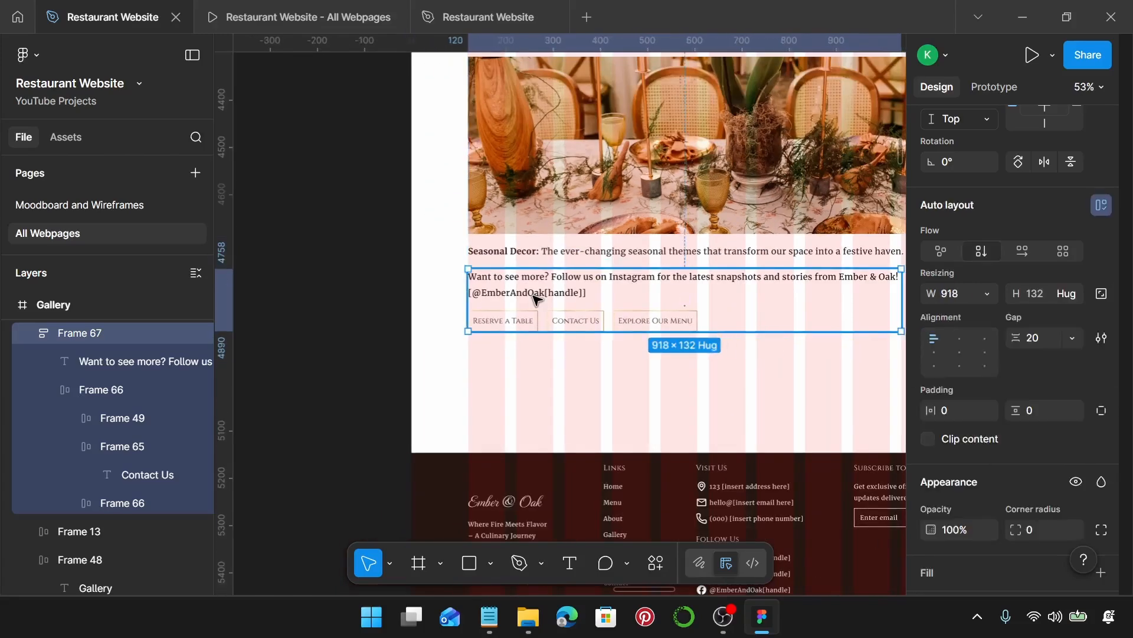
{"action": "left_click", "coordinate": [450, 425]}
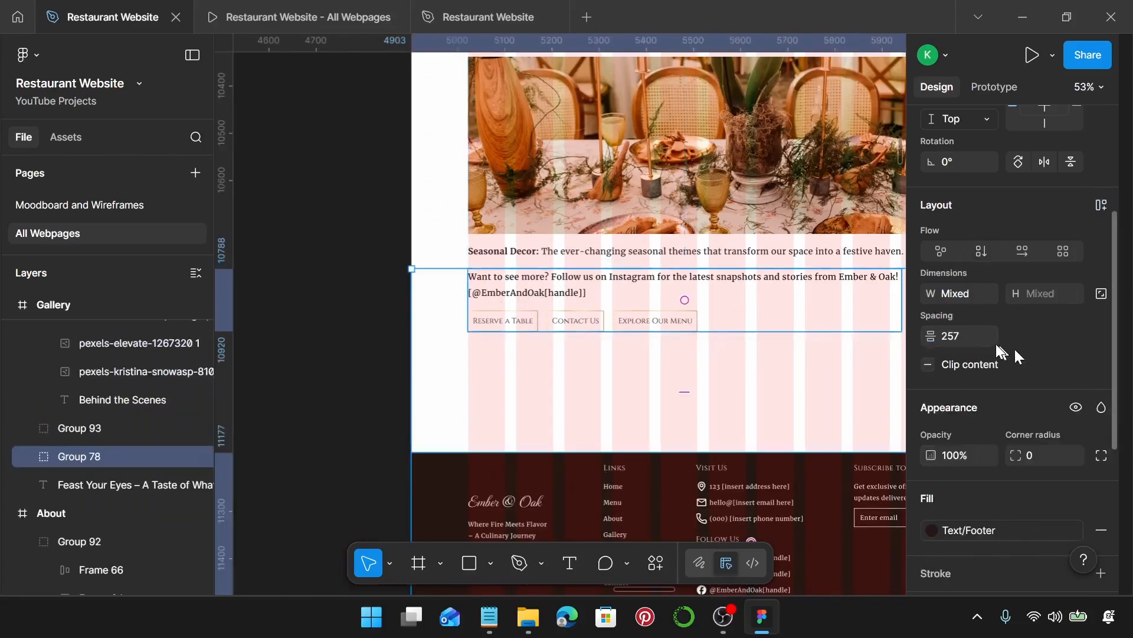
{"action": "type", "text": "200"}
{"action": "key", "text": "Return"}
- Shorten the Gallery frame to a height of 5470 so it ends flush with the footer's lower edge
{"action": "scroll", "coordinate": [714, 337], "scroll_direction": "down", "scroll_amount": 5}
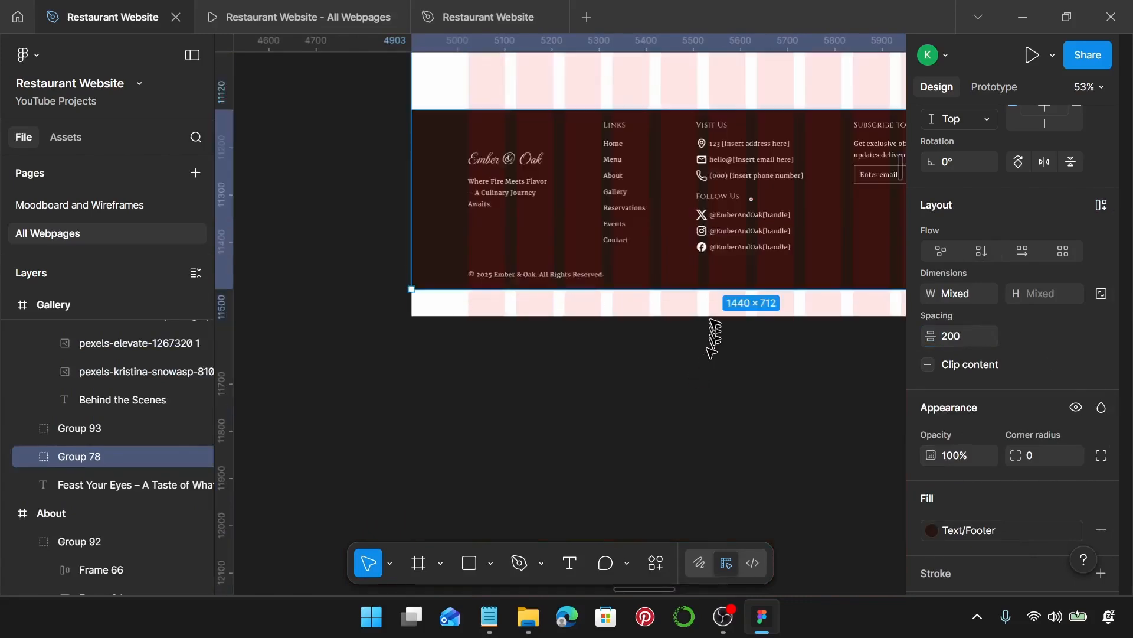
{"action": "right_click", "coordinate": [713, 312]}
{"action": "scroll", "coordinate": [716, 313], "scroll_direction": "up", "scroll_amount": 5}
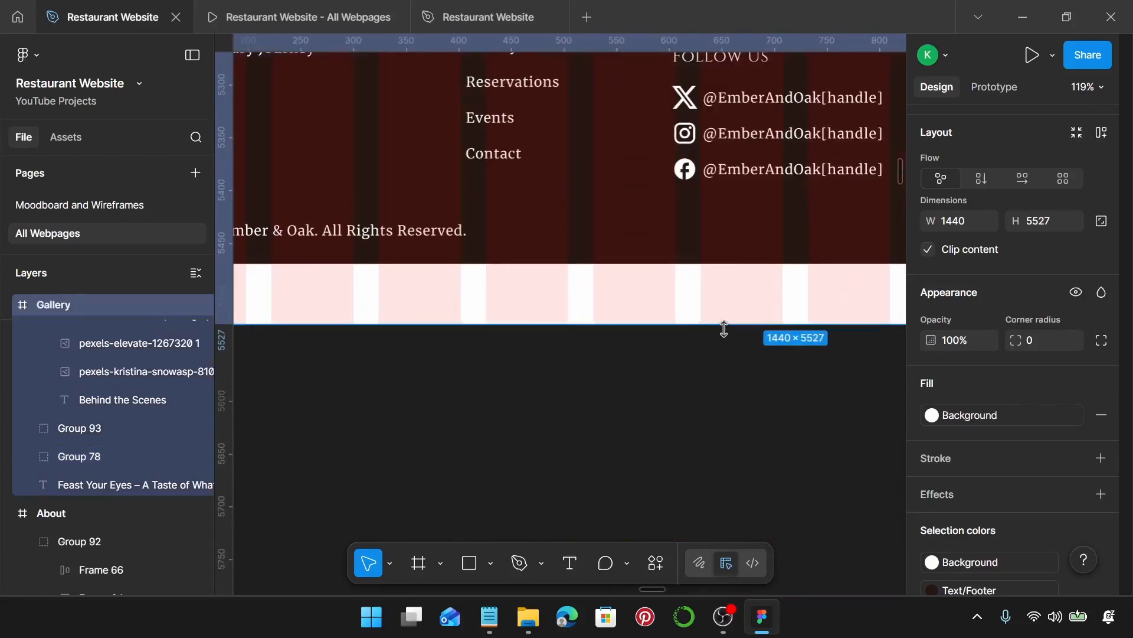
{"action": "left_click_drag", "start_coordinate": [725, 329], "coordinate": [721, 271]}
{"action": "scroll", "coordinate": [721, 273], "scroll_direction": "up", "scroll_amount": 10}
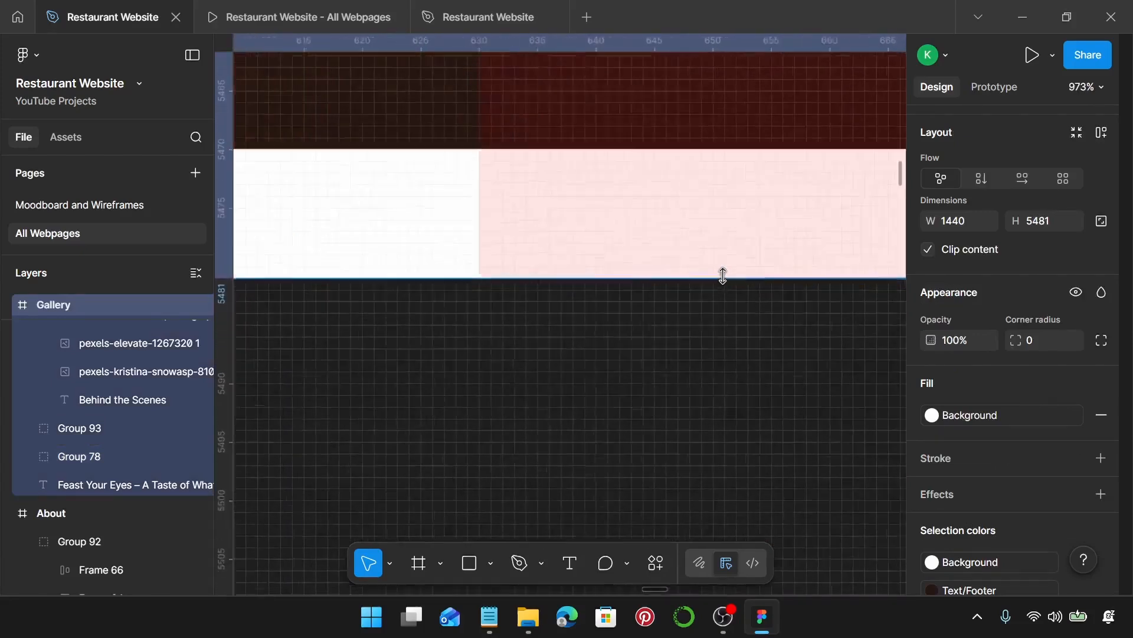
{"action": "scroll", "coordinate": [723, 276], "scroll_direction": "down", "scroll_amount": 1}
{"action": "scroll", "coordinate": [716, 111], "scroll_direction": "down", "scroll_amount": 2}
{"action": "left_click_drag", "start_coordinate": [723, 261], "coordinate": [716, 99]}
{"action": "scroll", "coordinate": [716, 98], "scroll_direction": "down", "scroll_amount": 2}
{"action": "scroll", "coordinate": [718, 103], "scroll_direction": "down", "scroll_amount": 4}
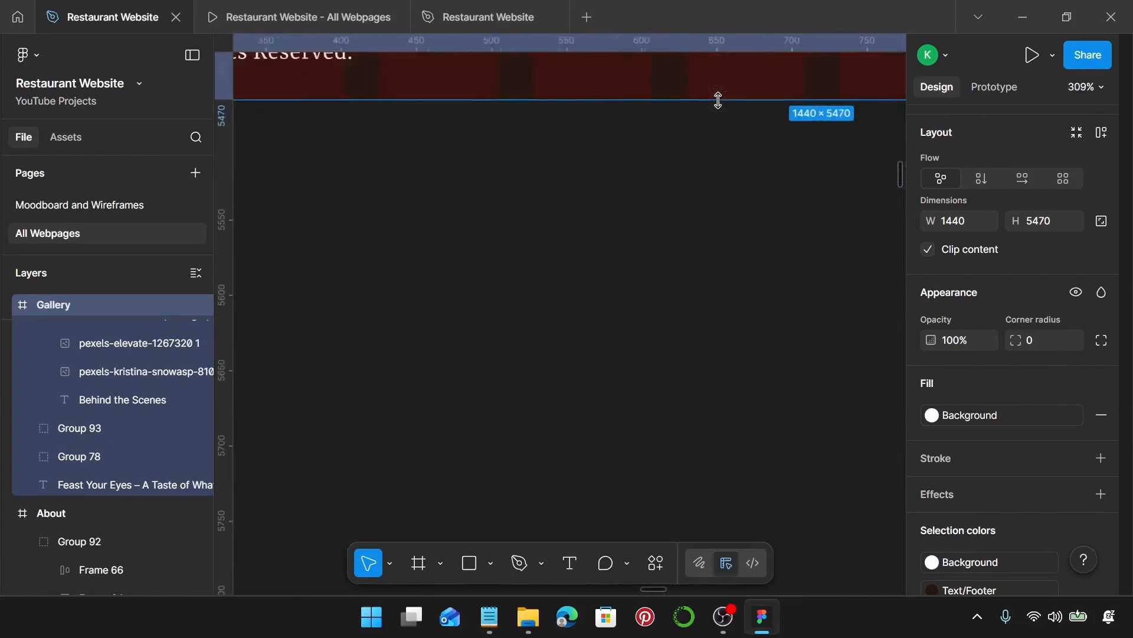
{"action": "scroll", "coordinate": [673, 189], "scroll_direction": "down", "scroll_amount": 2}
- Replace the black 000000 colour in the Instagram block with the Text/Footer colour style
{"action": "scroll", "coordinate": [684, 227], "scroll_direction": "up", "scroll_amount": 5}
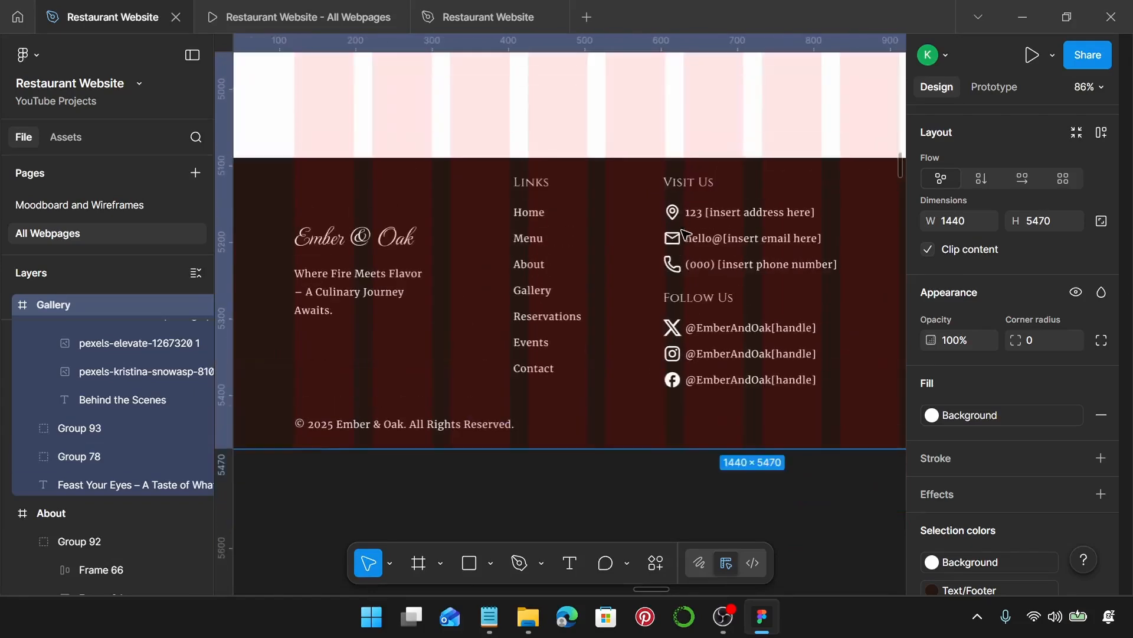
{"action": "scroll", "coordinate": [679, 265], "scroll_direction": "left", "scroll_amount": 2}
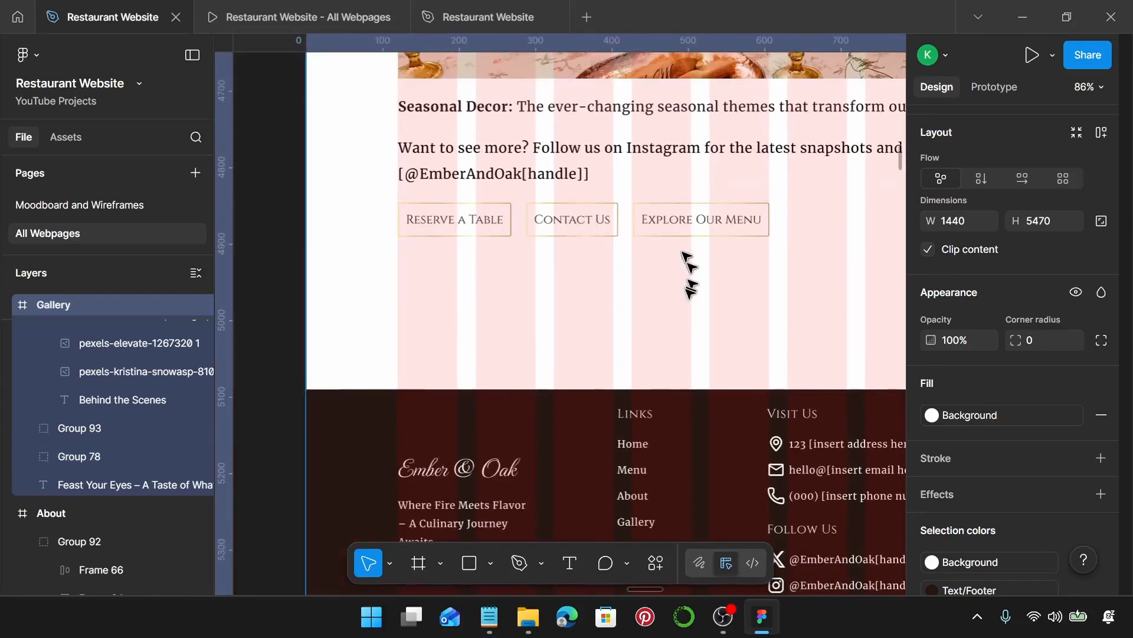
{"action": "left_click", "coordinate": [527, 174]}
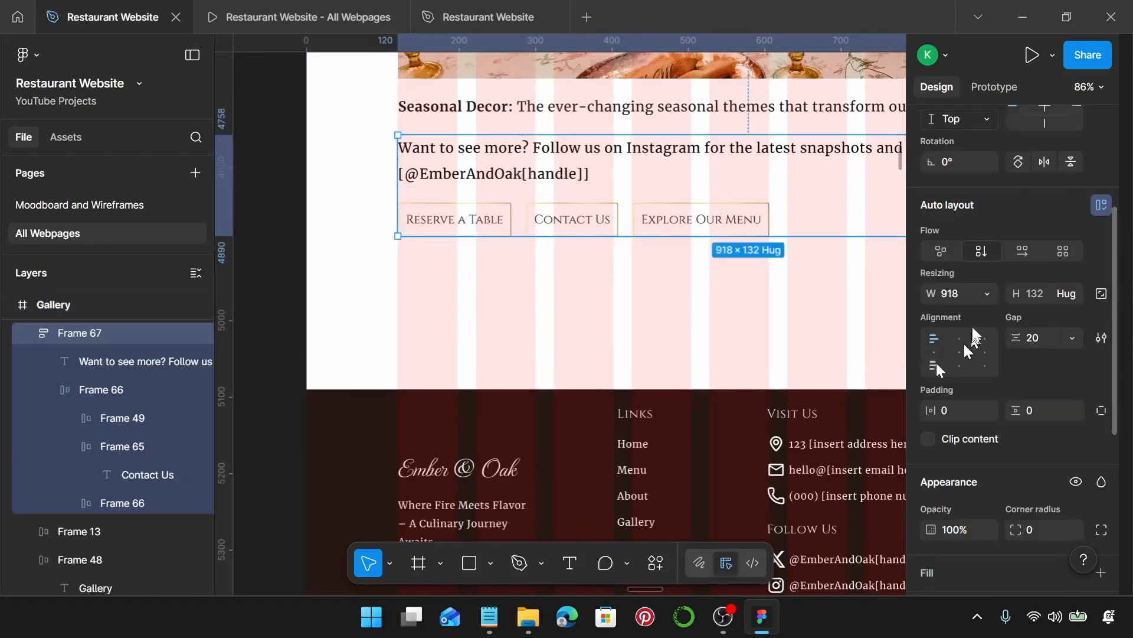
{"action": "scroll", "coordinate": [1018, 314], "scroll_direction": "down", "scroll_amount": 5}
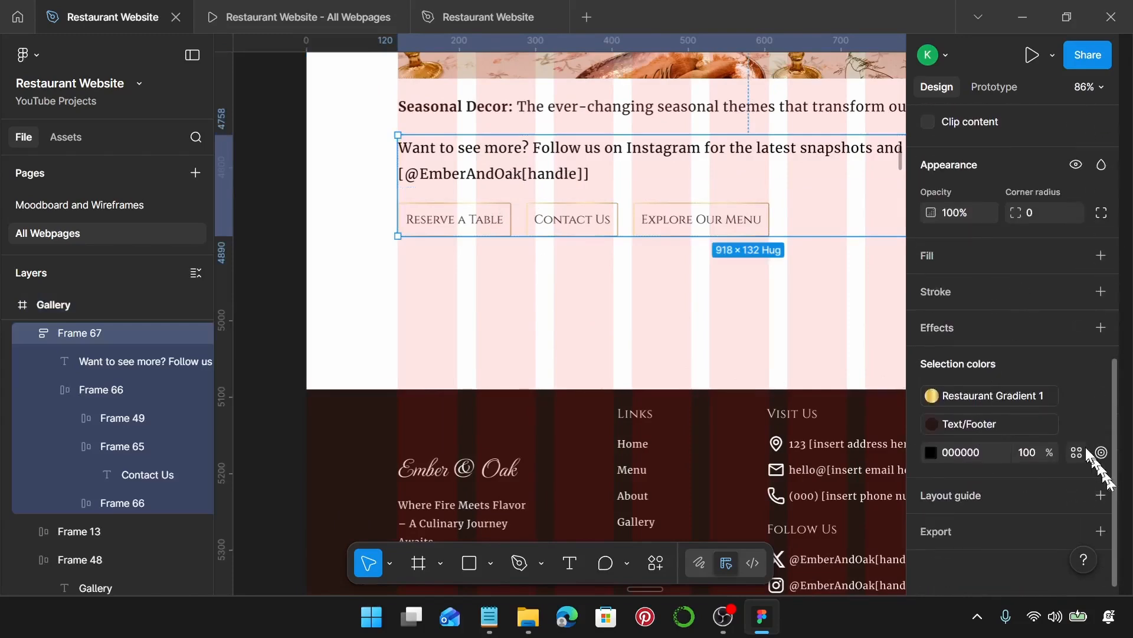
{"action": "left_click", "coordinate": [1085, 450]}
{"action": "left_click", "coordinate": [719, 400]}
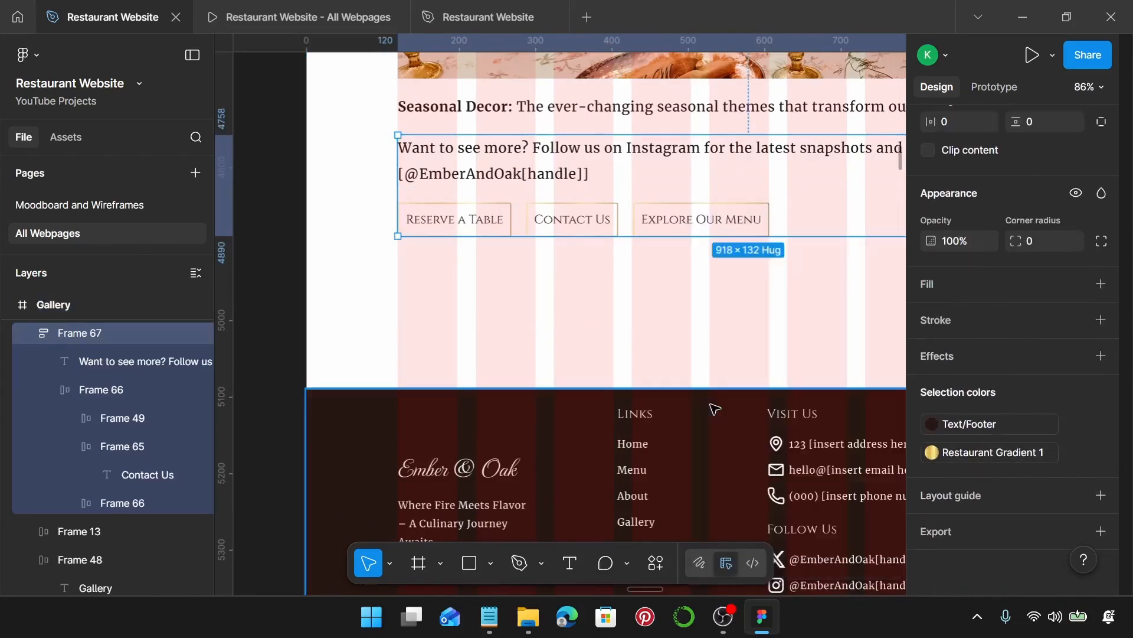
- Review the finished Gallery page layout from the hero header through all image sections to the footer
{"action": "scroll", "coordinate": [747, 356], "scroll_direction": "down", "scroll_amount": 5}
{"action": "scroll", "coordinate": [748, 355], "scroll_direction": "up", "scroll_amount": 10}
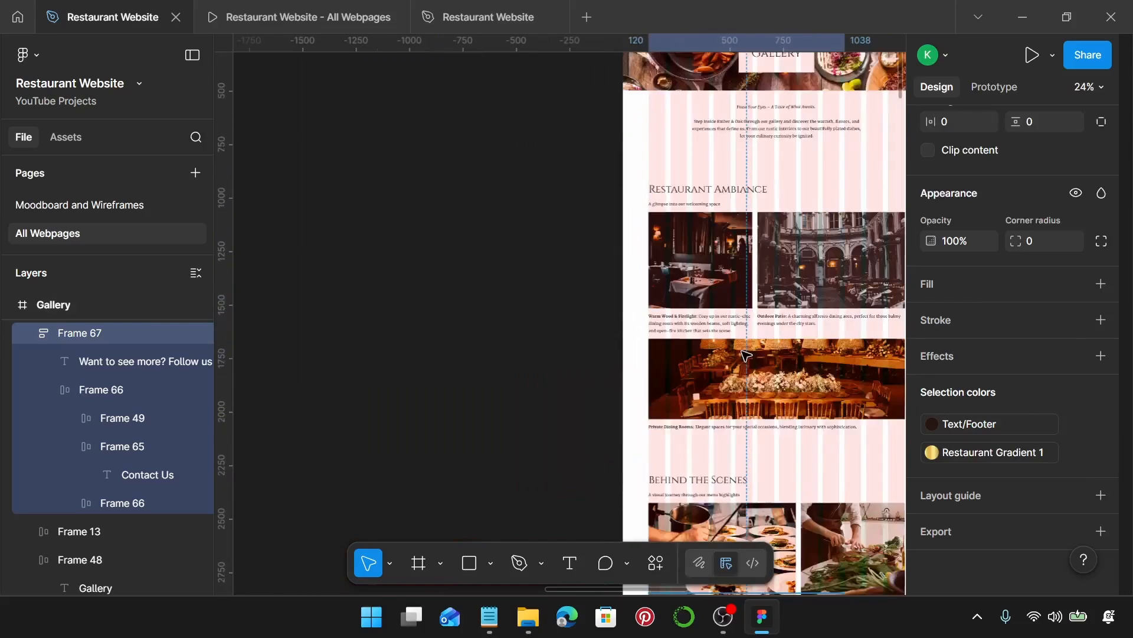
{"action": "left_click", "coordinate": [644, 219]}
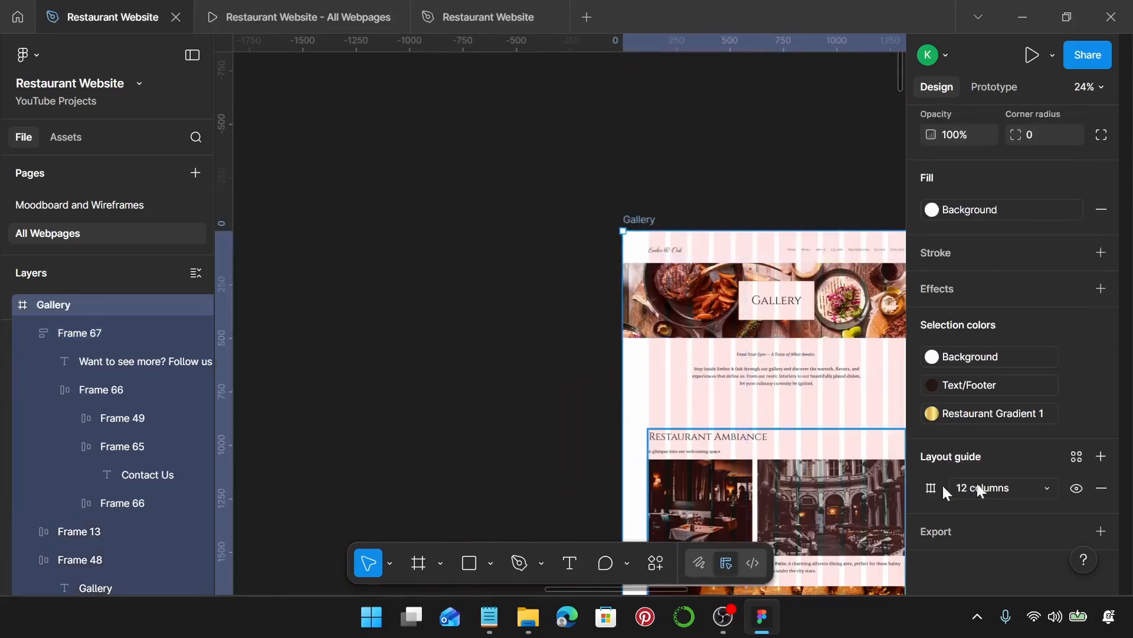
{"action": "scroll", "coordinate": [822, 431], "scroll_direction": "down", "scroll_amount": 7}
{"action": "scroll", "coordinate": [730, 335], "scroll_direction": "right", "scroll_amount": 2}
{"action": "scroll", "coordinate": [730, 335], "scroll_direction": "down", "scroll_amount": 8}
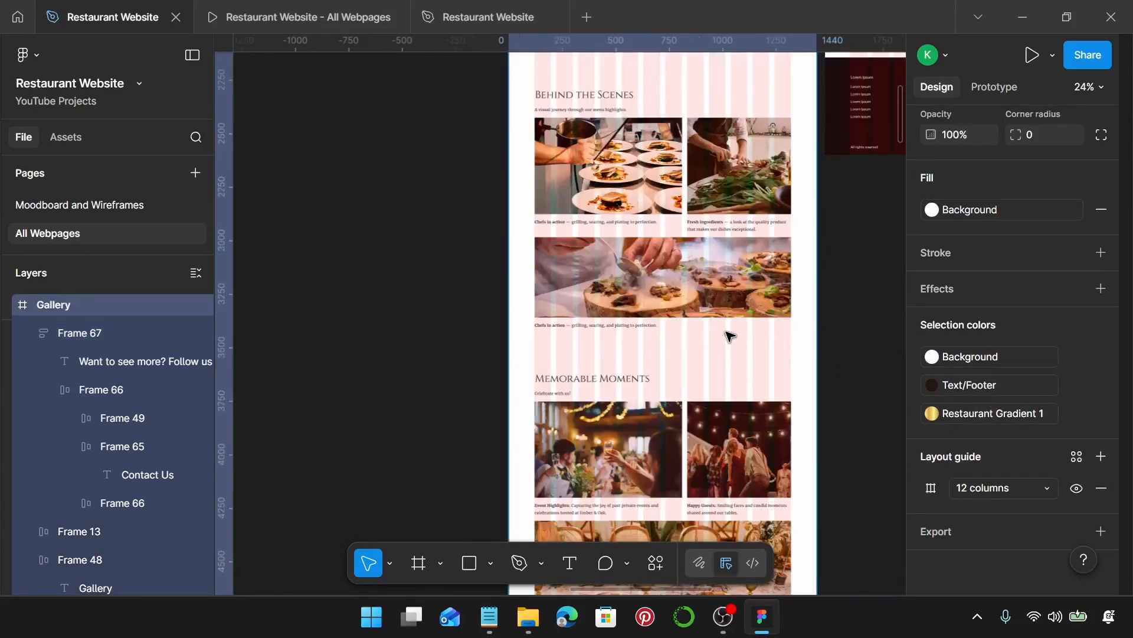
{"action": "key", "text": "Escape"}
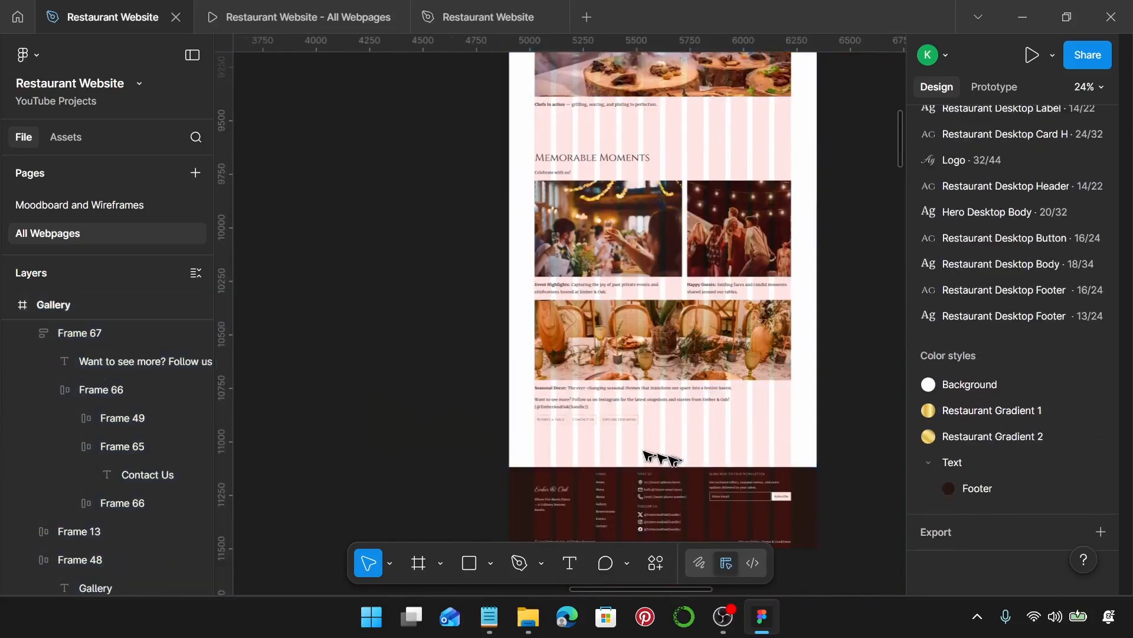
{"action": "scroll", "coordinate": [679, 457], "scroll_direction": "up", "scroll_amount": 2}
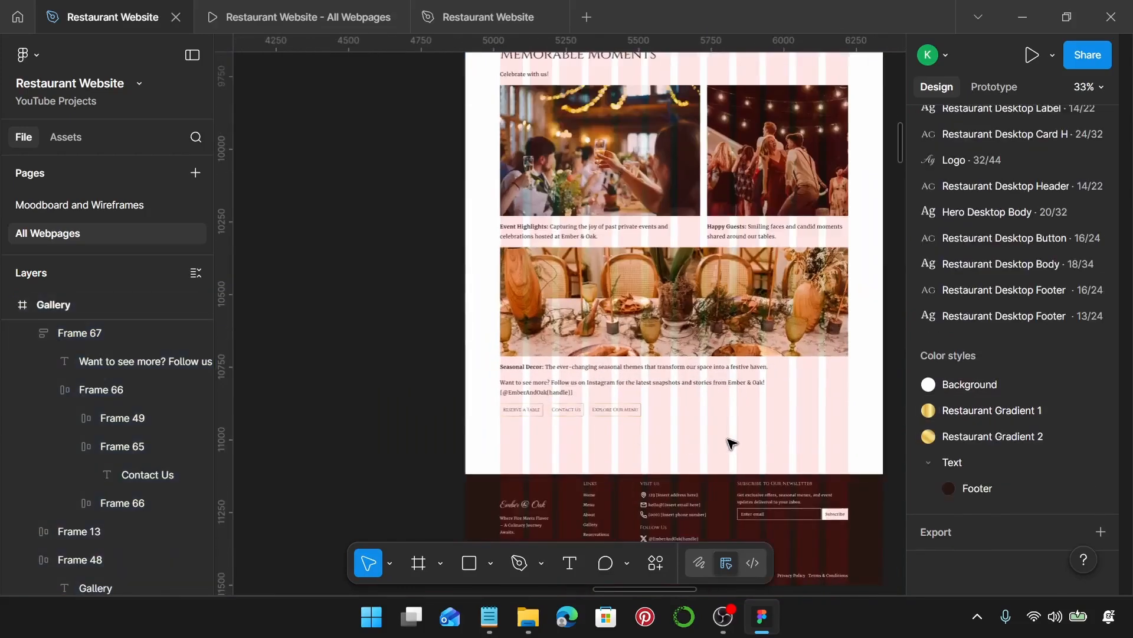